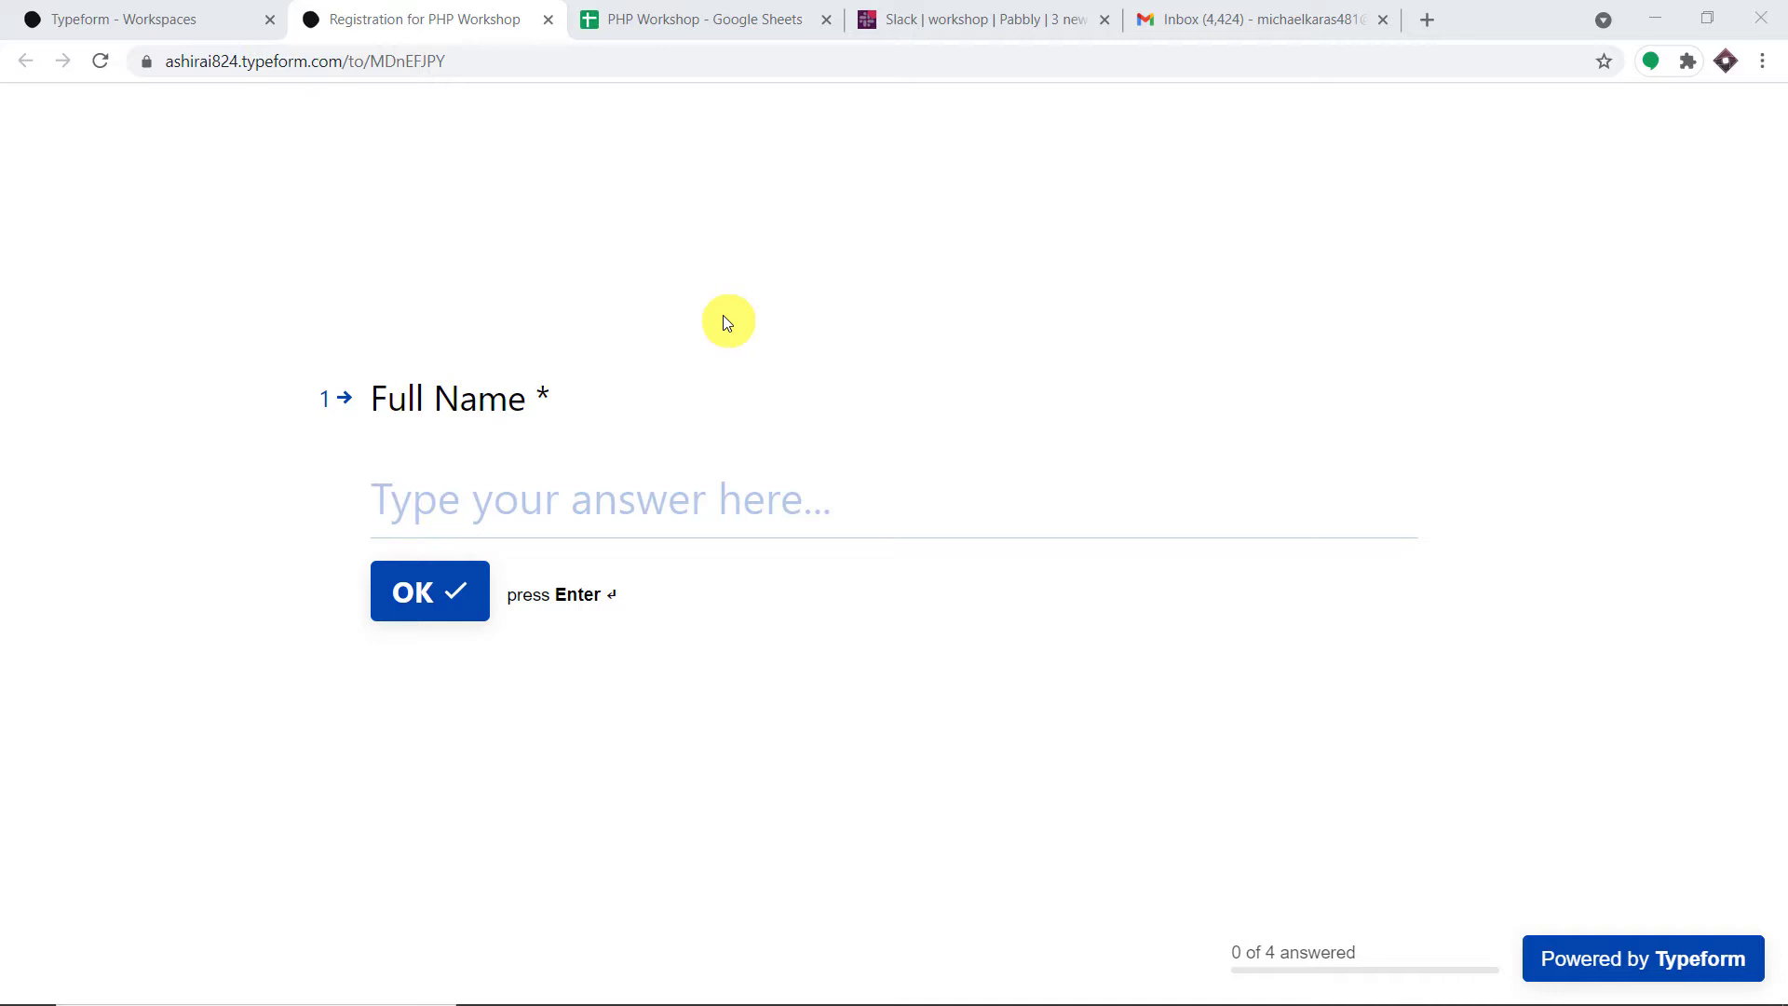
- Fill in the registrant's saved name and email, enter the phone number and city Tokyo, then submit
click(636, 511)
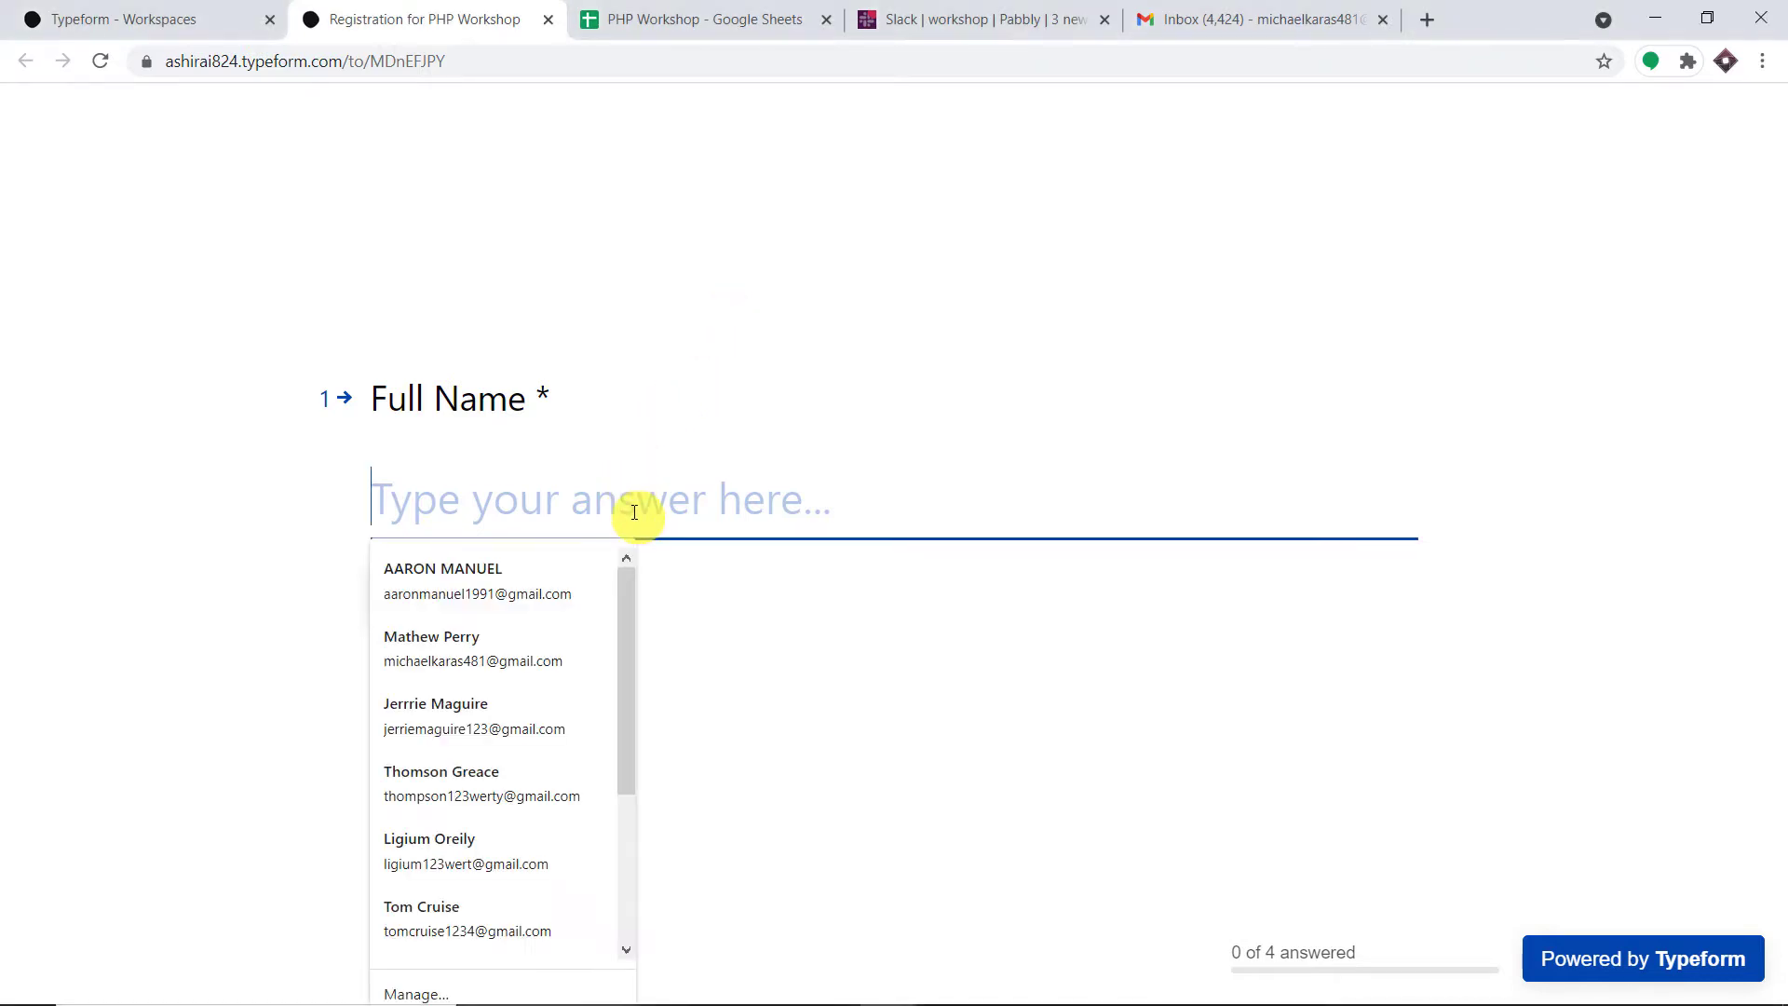
click(520, 652)
click(439, 590)
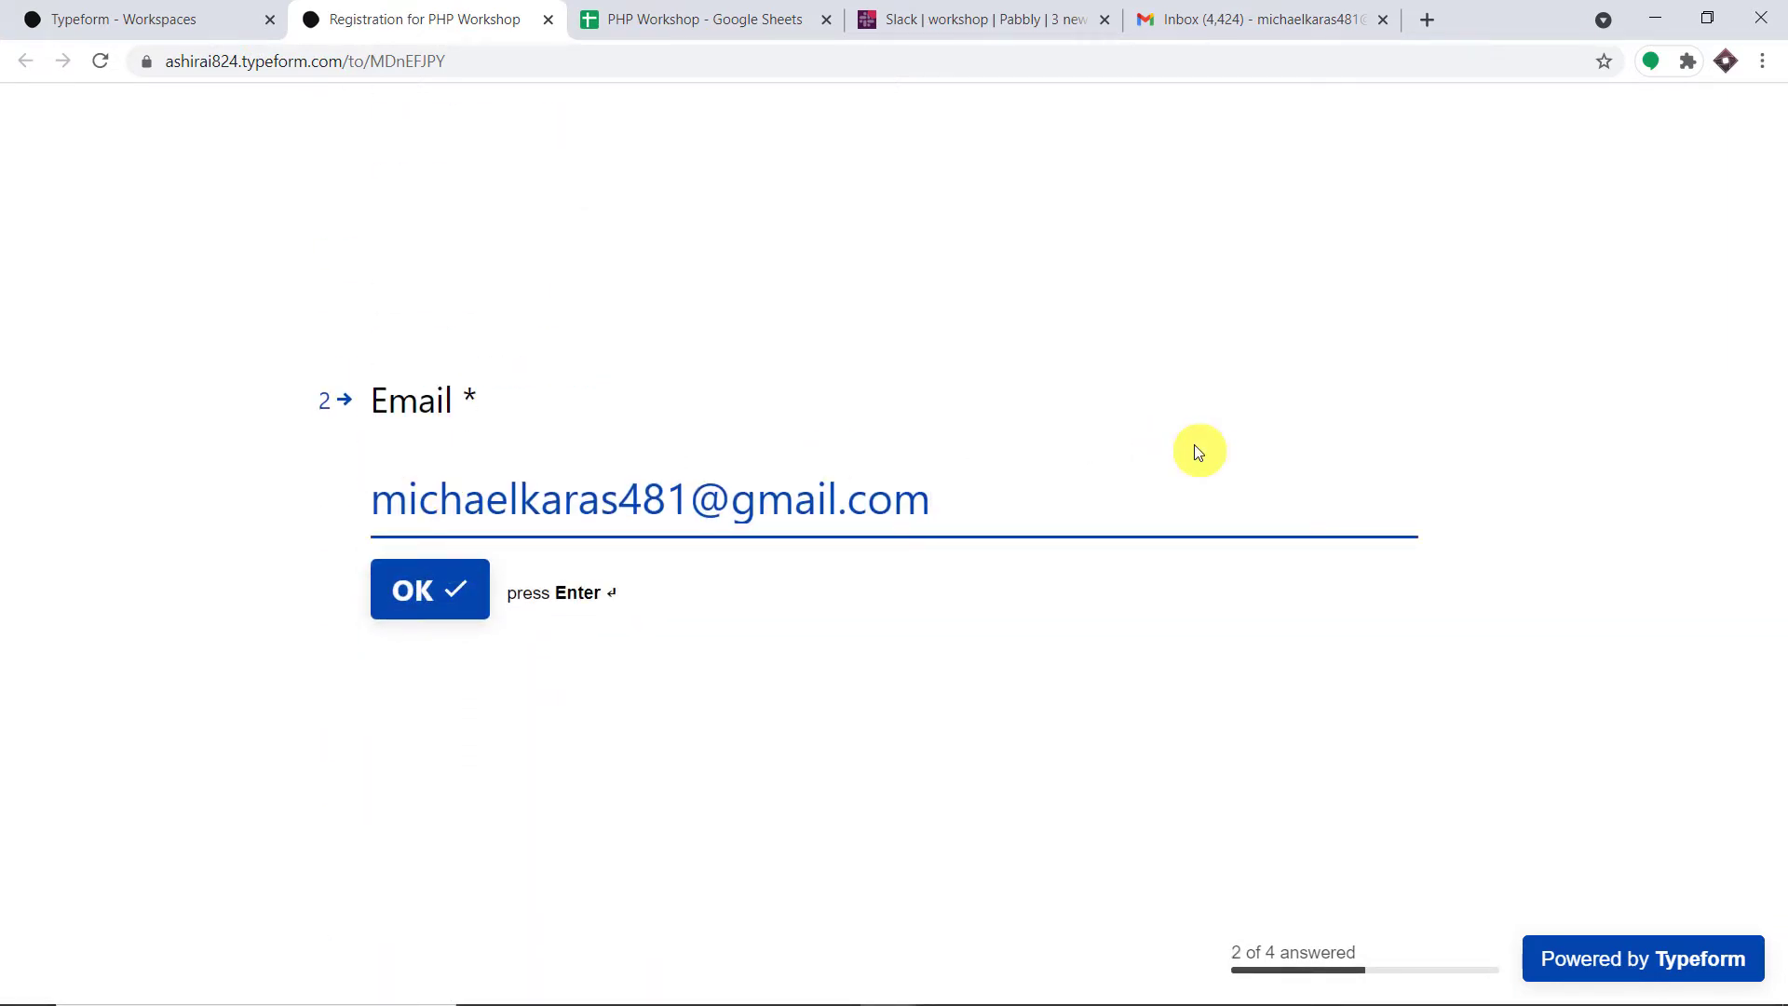
click(461, 587)
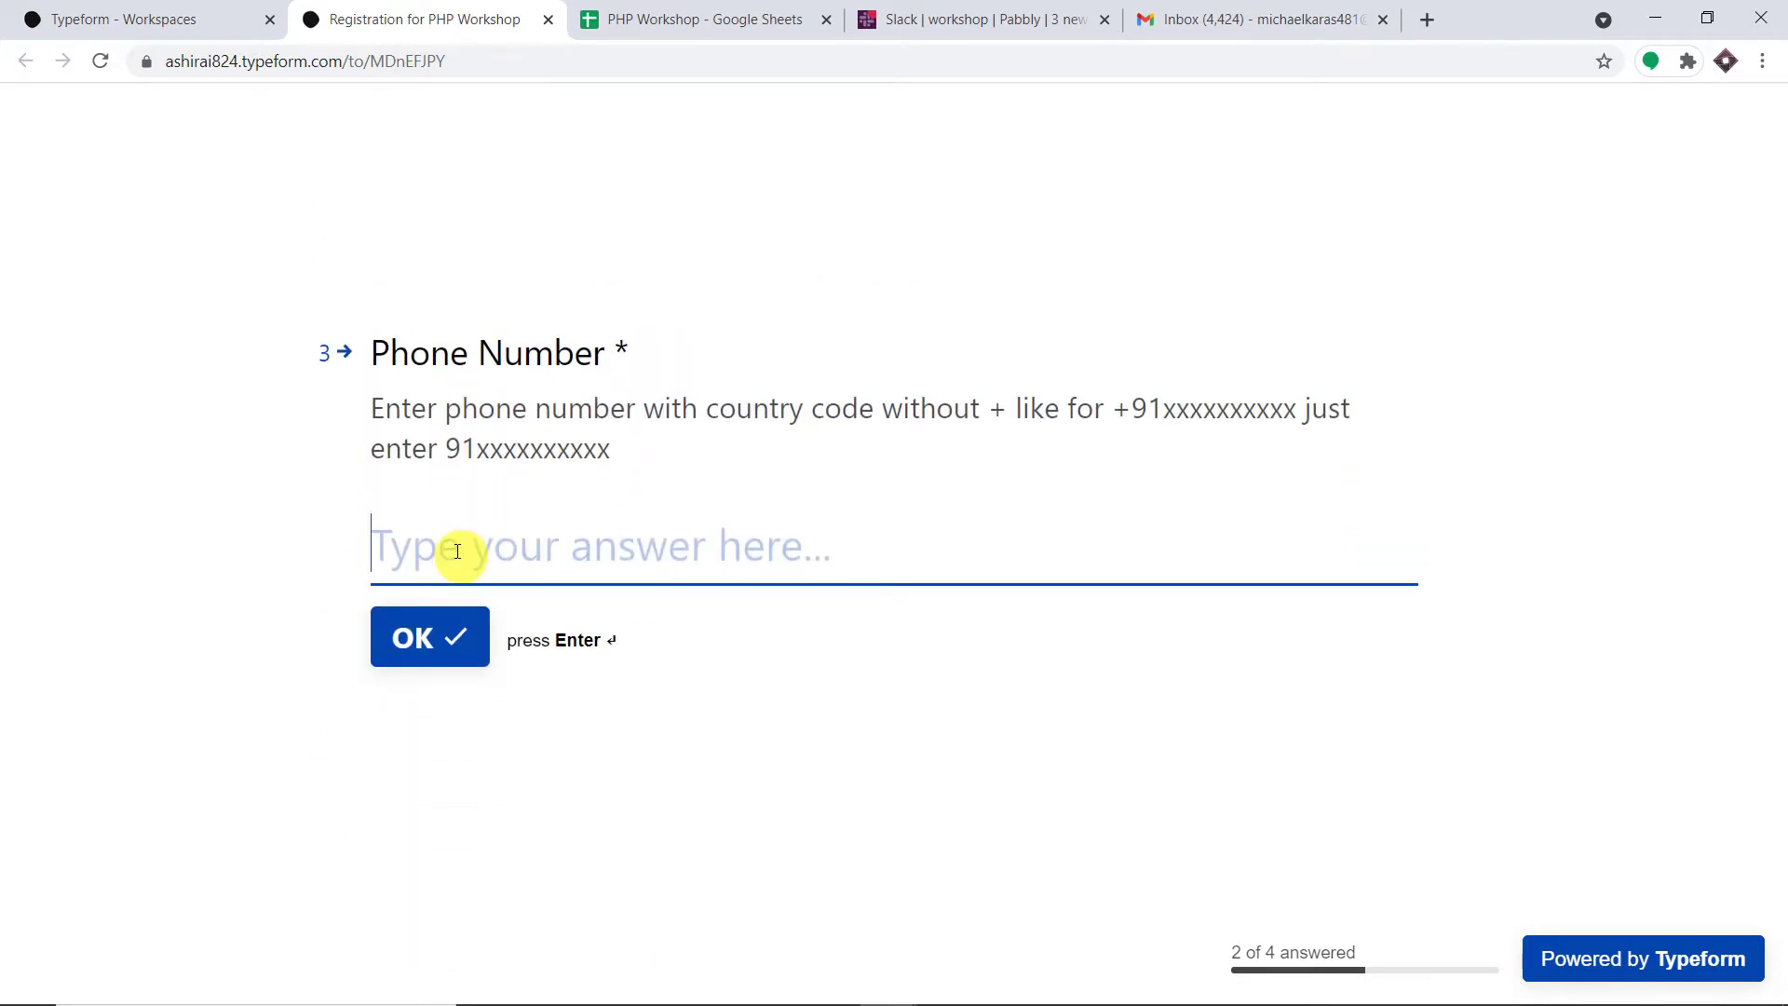
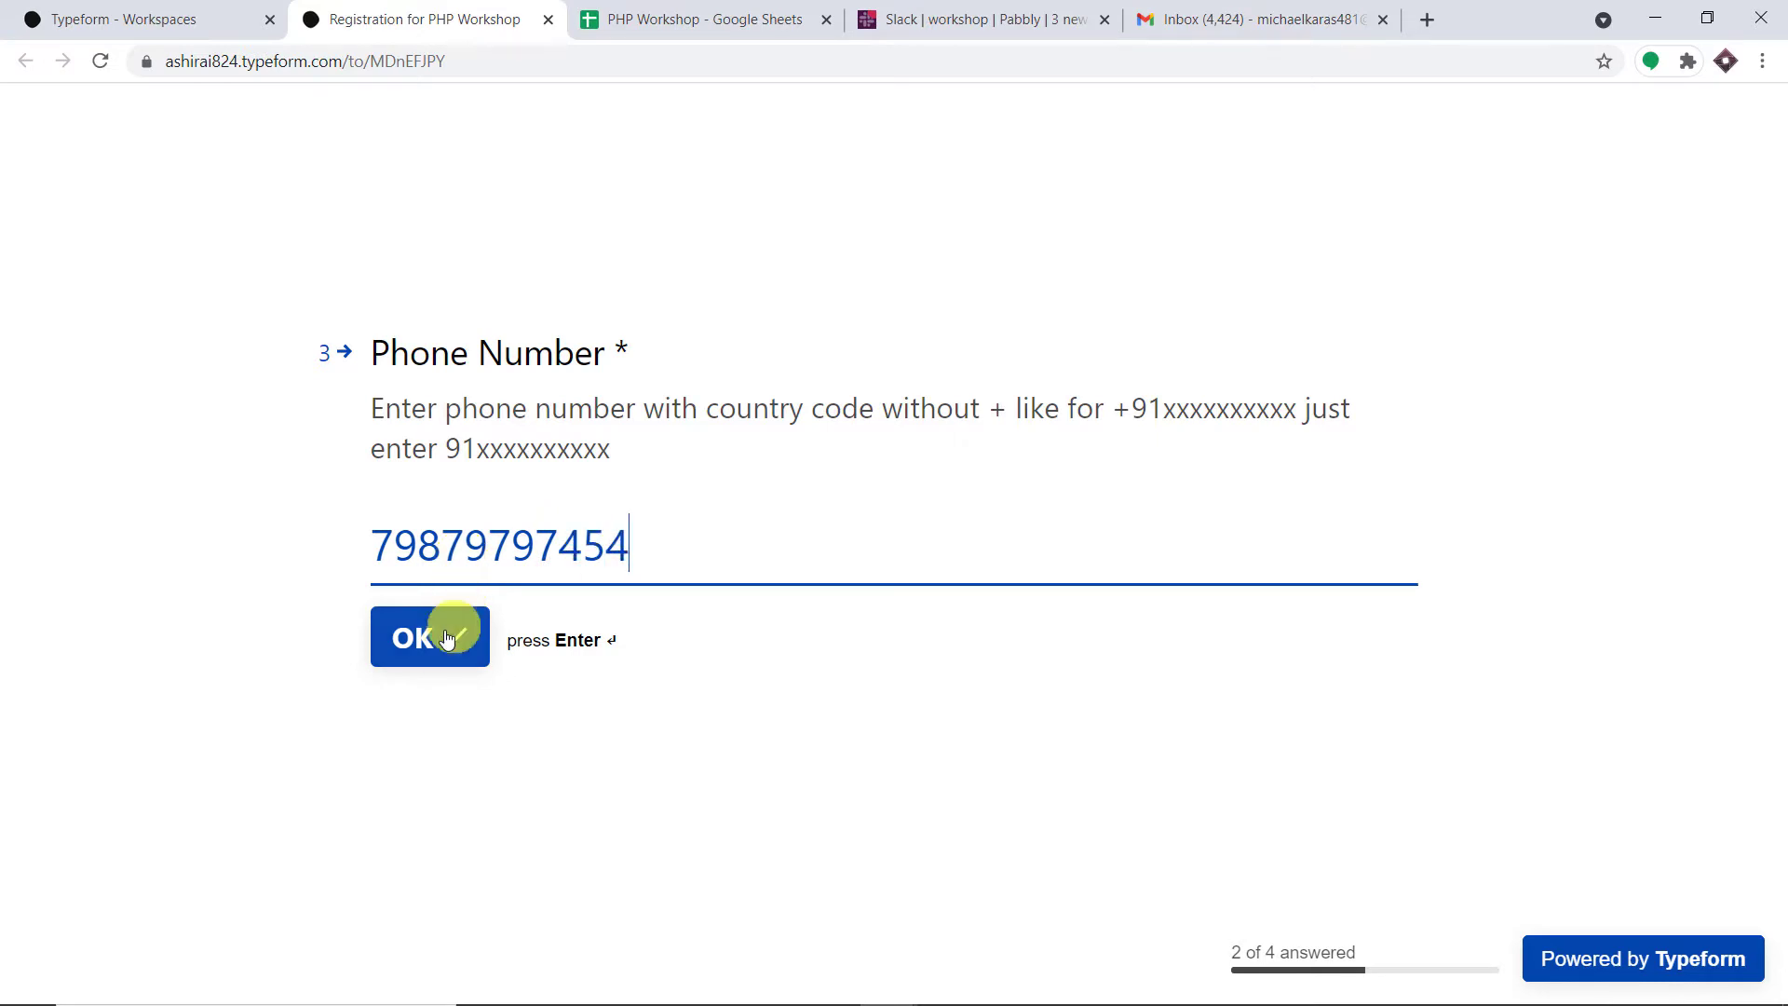
click(447, 638)
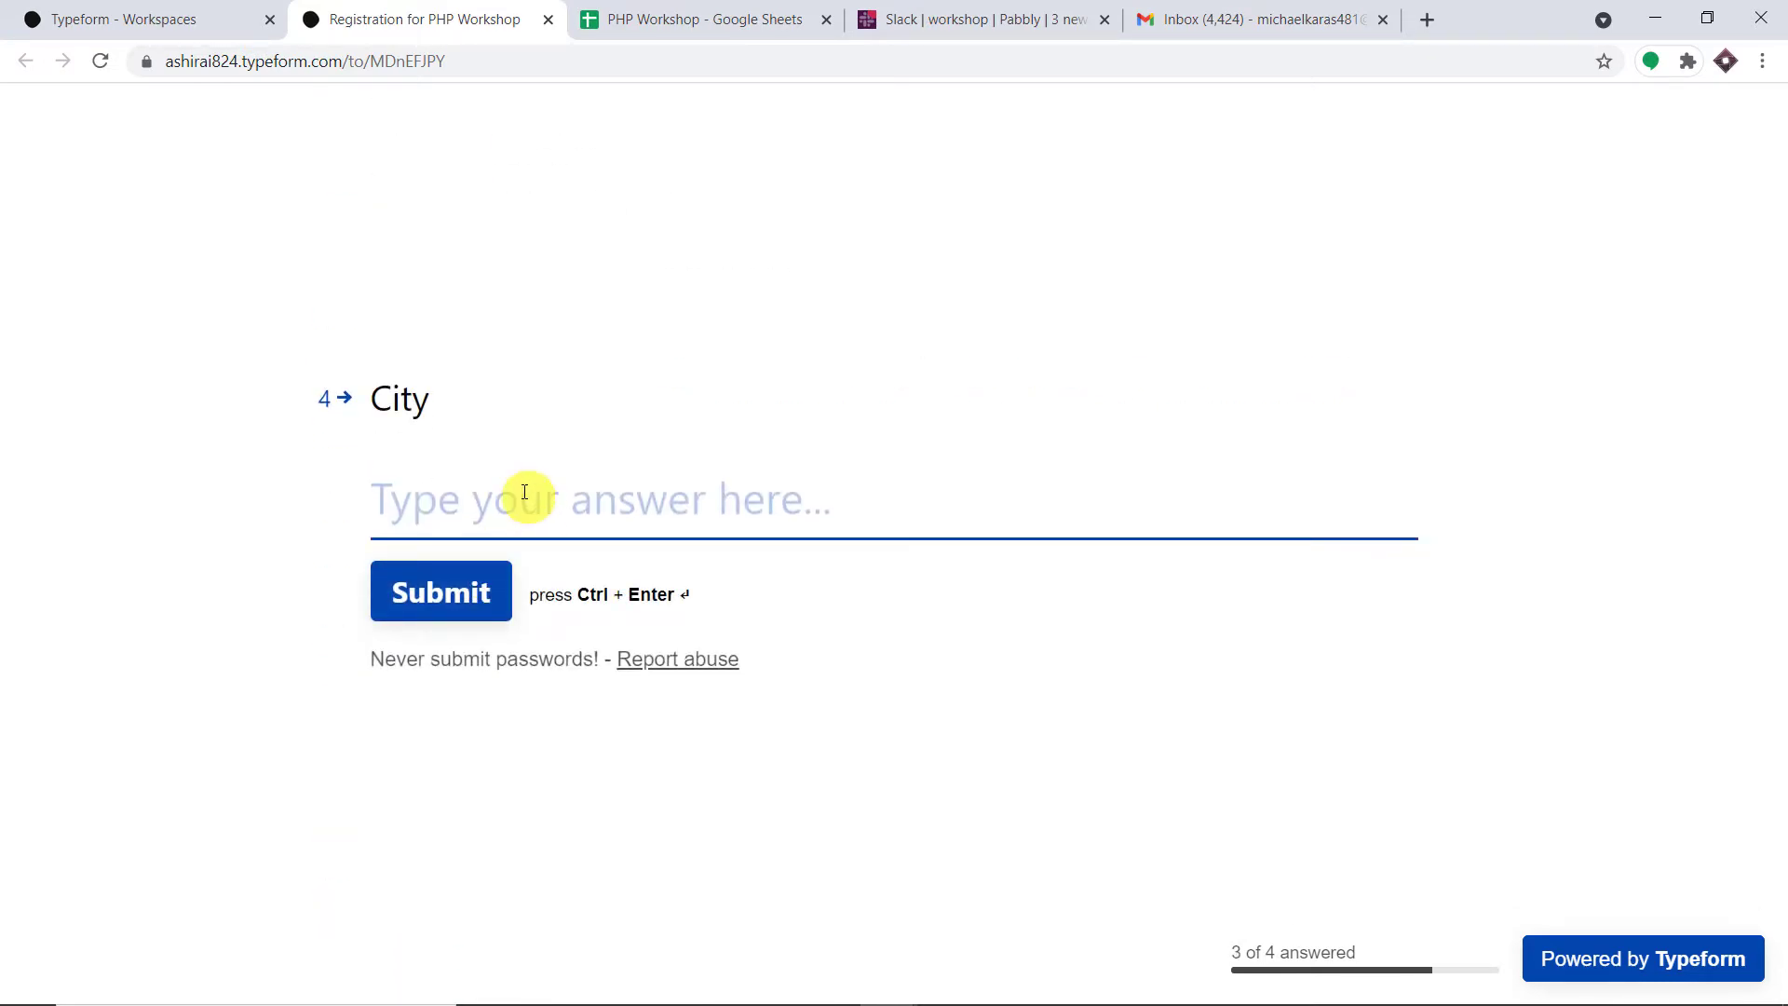
text(T)
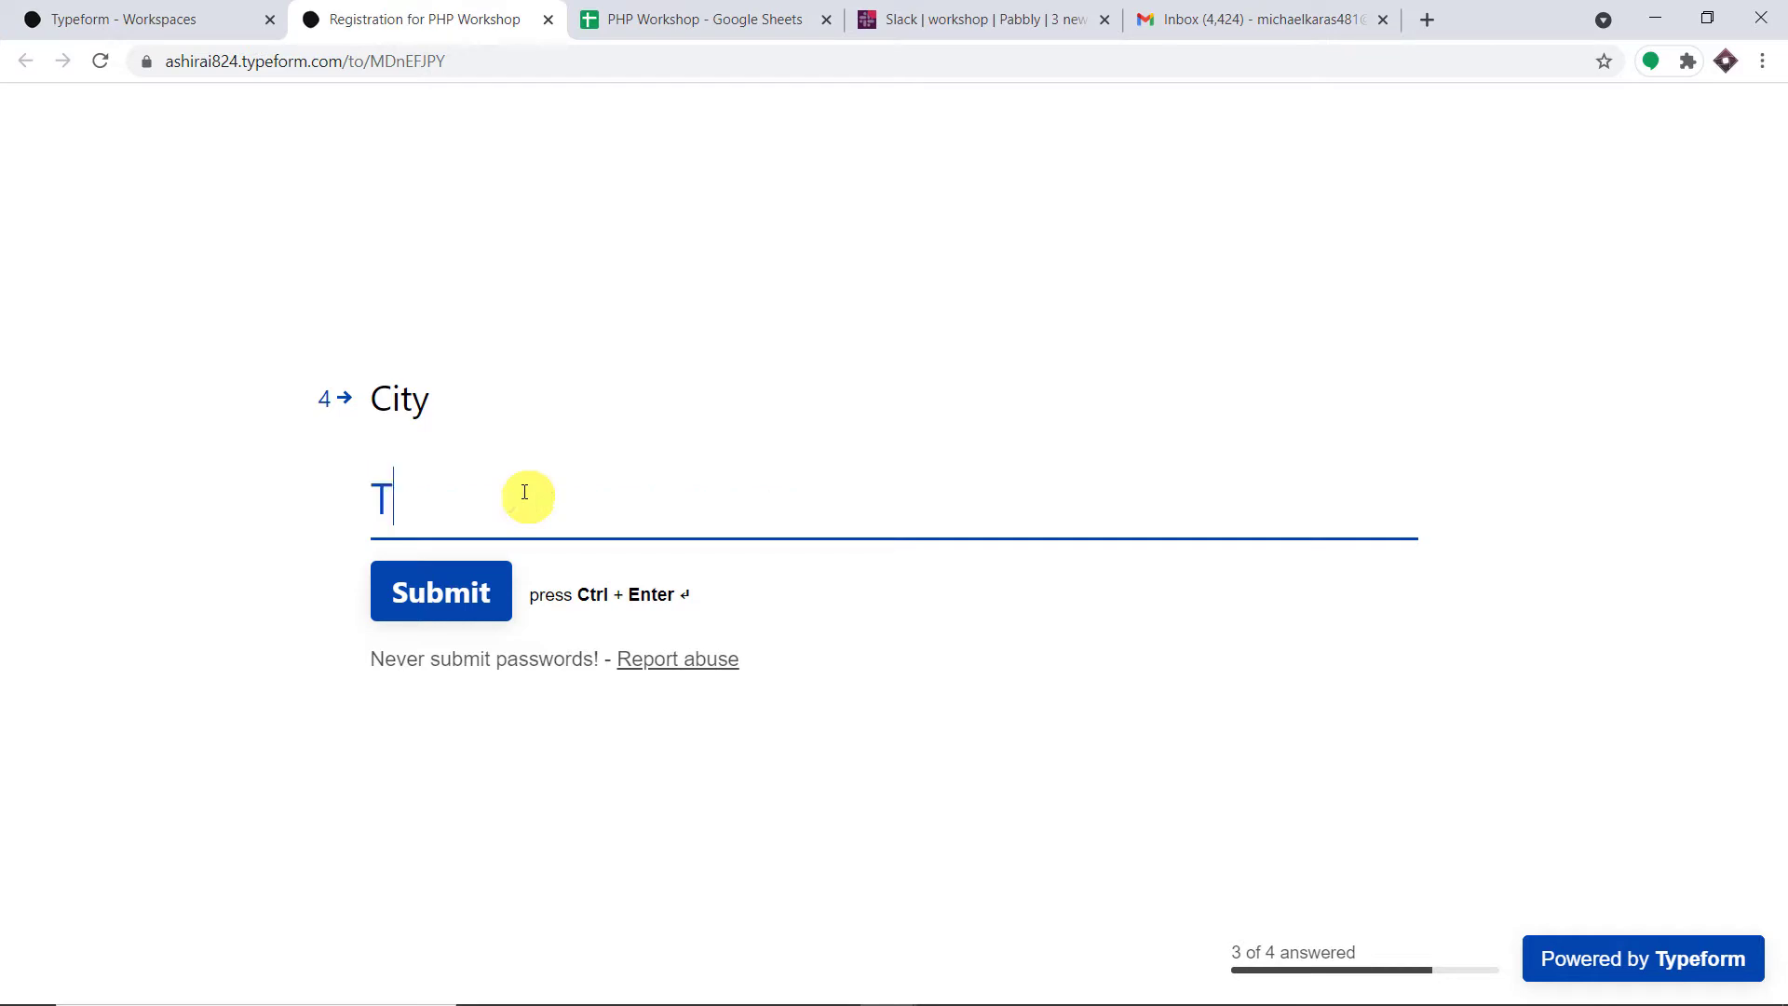
text(okyo)
click(462, 604)
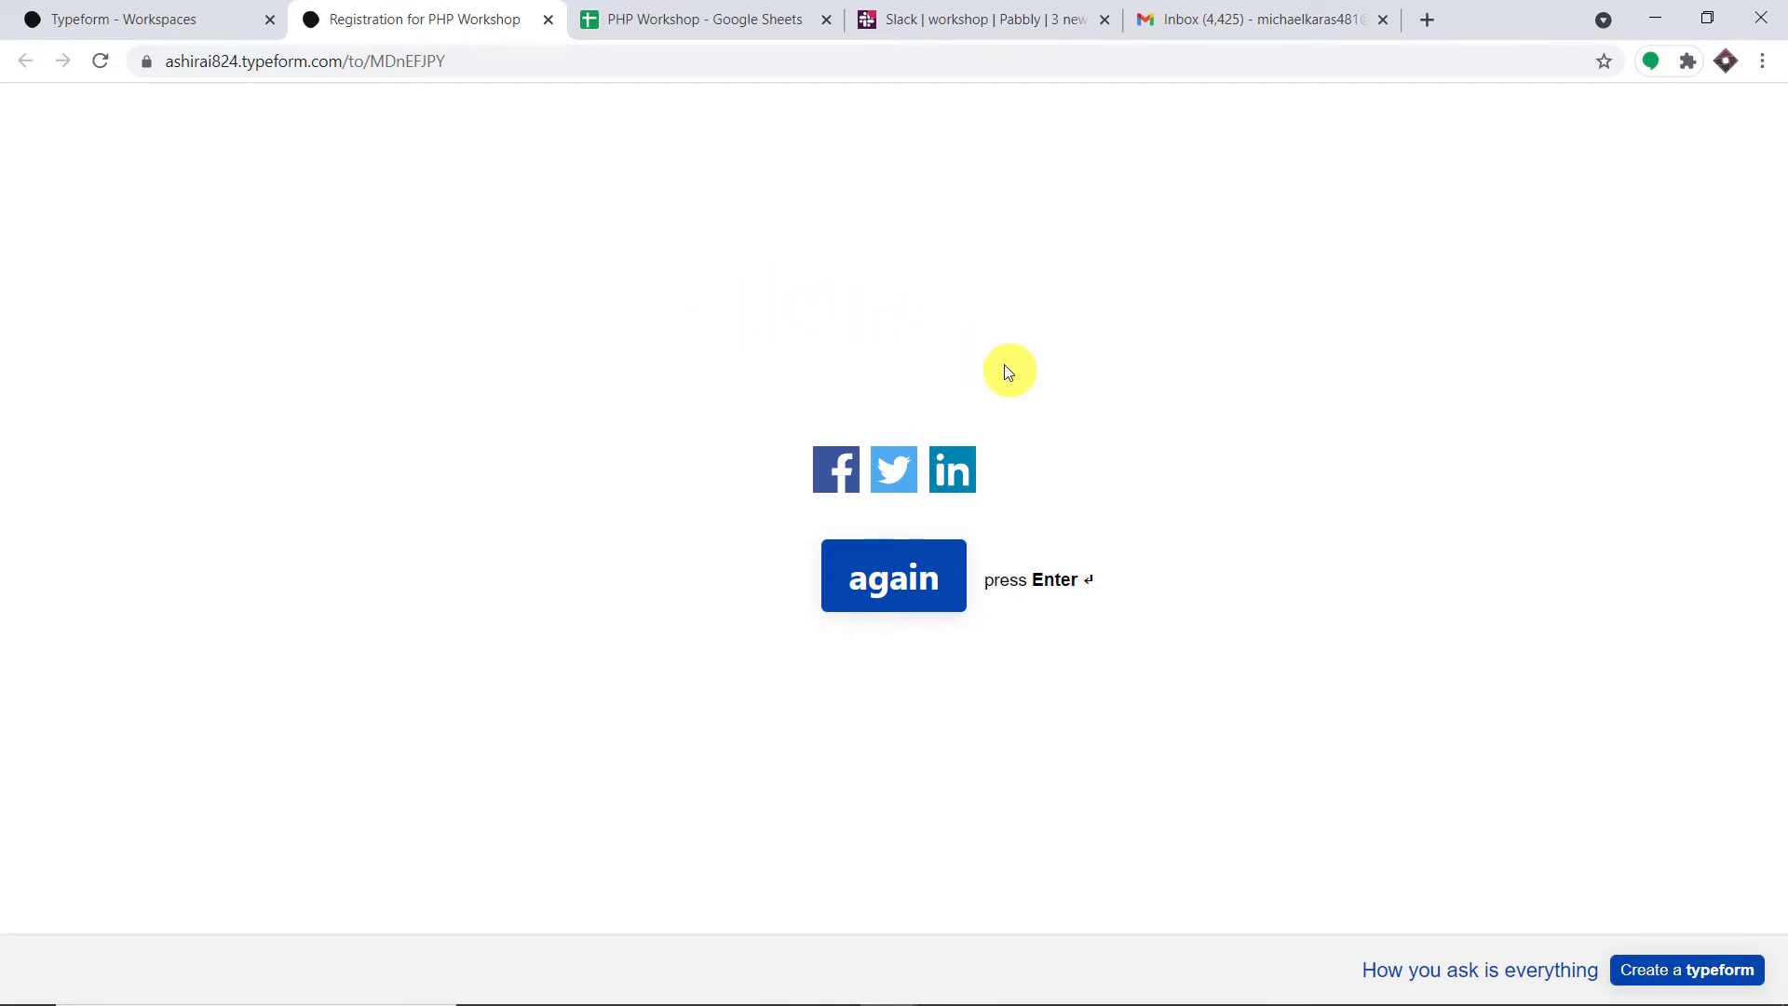
- In the PHP Workshop spreadsheet, check the Tokyo registrant's phone number in cell D4
click(670, 26)
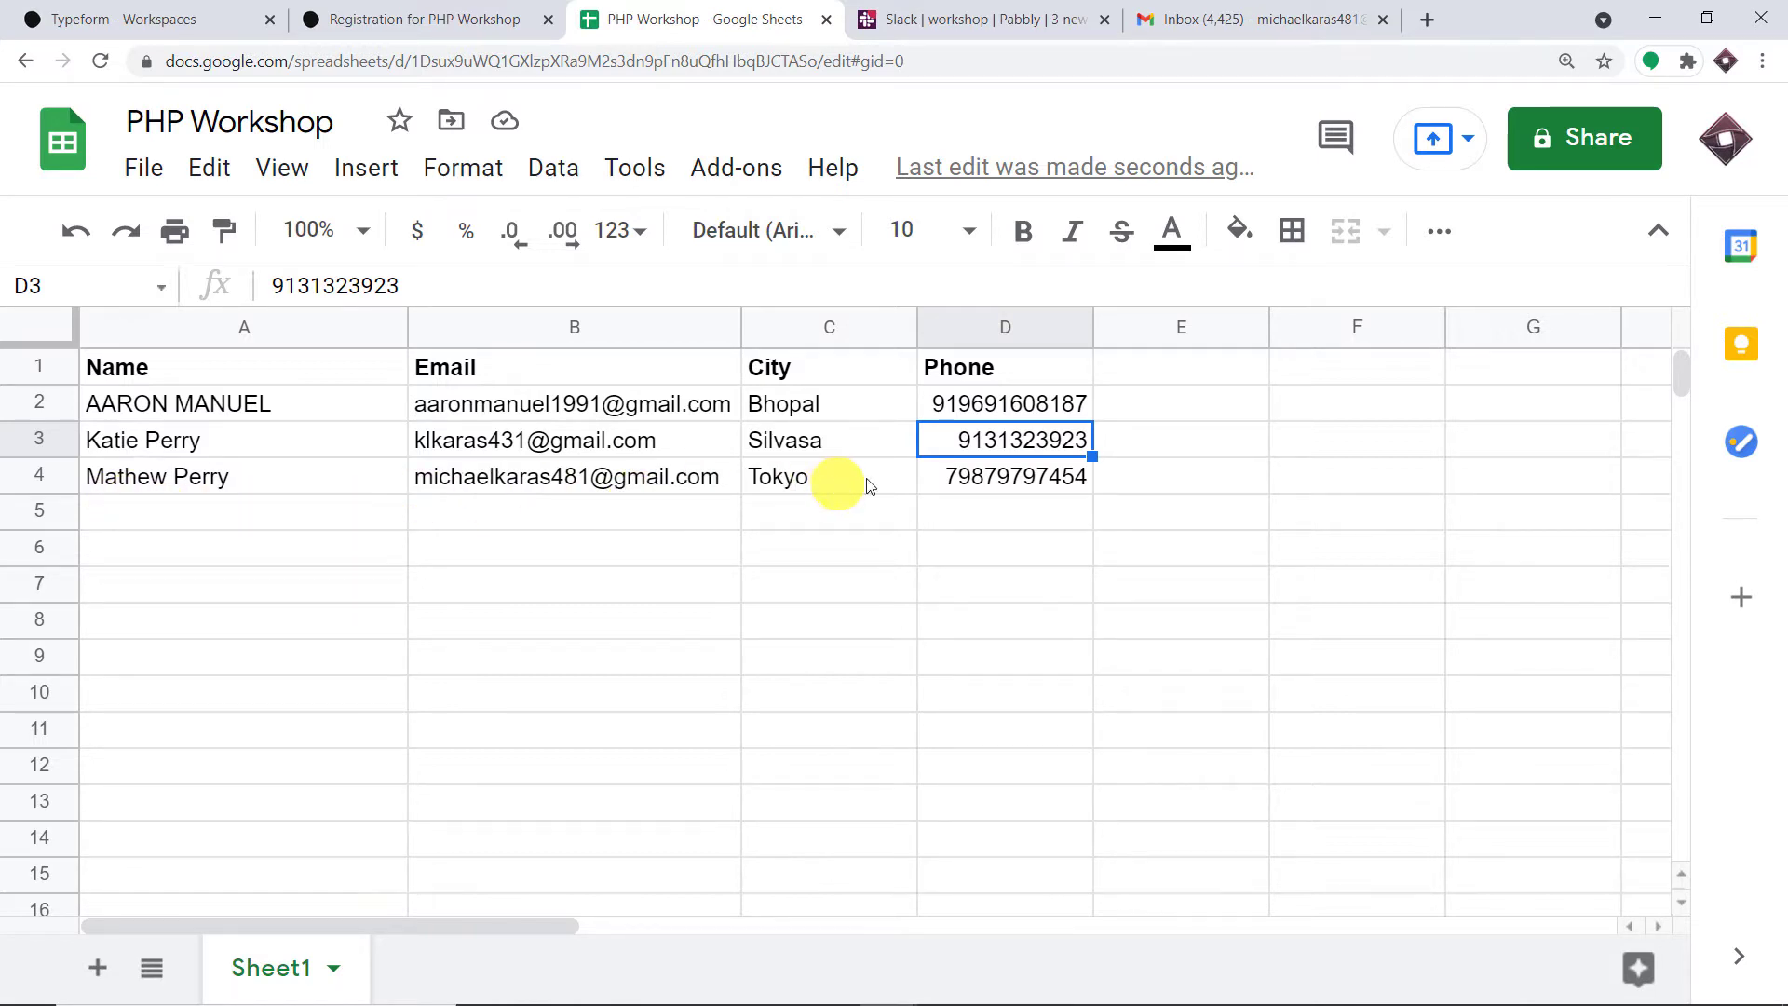
click(1031, 478)
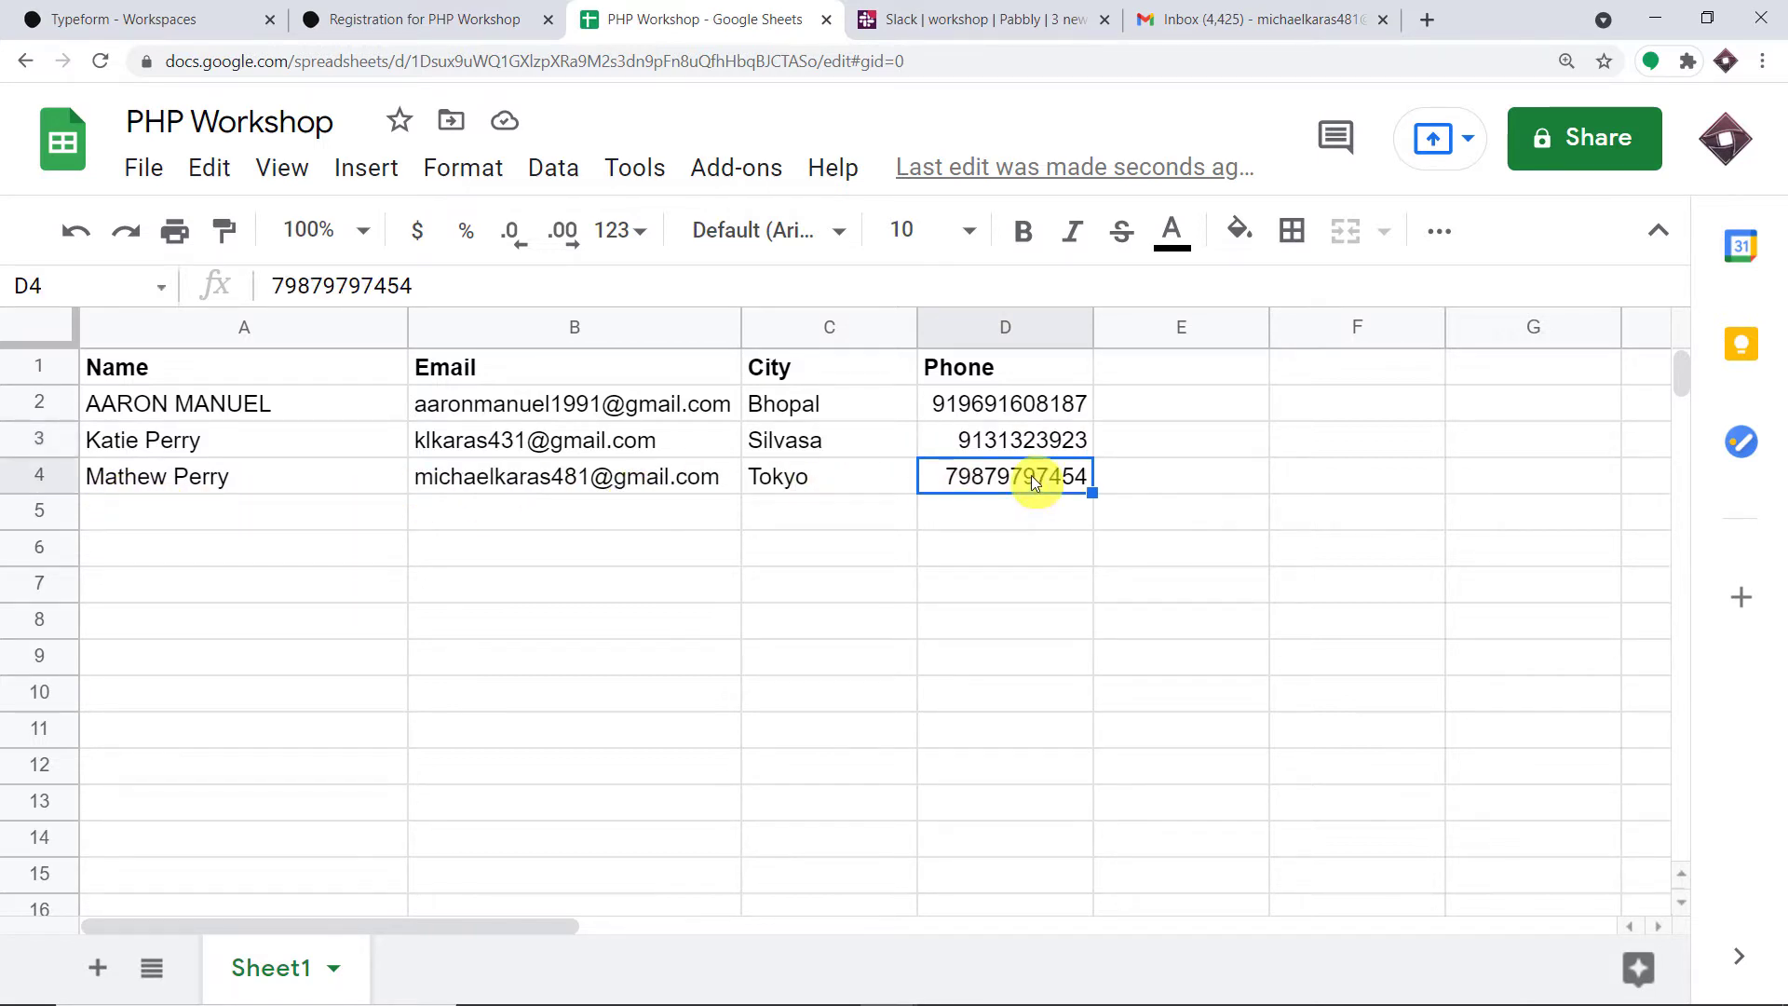
click(954, 11)
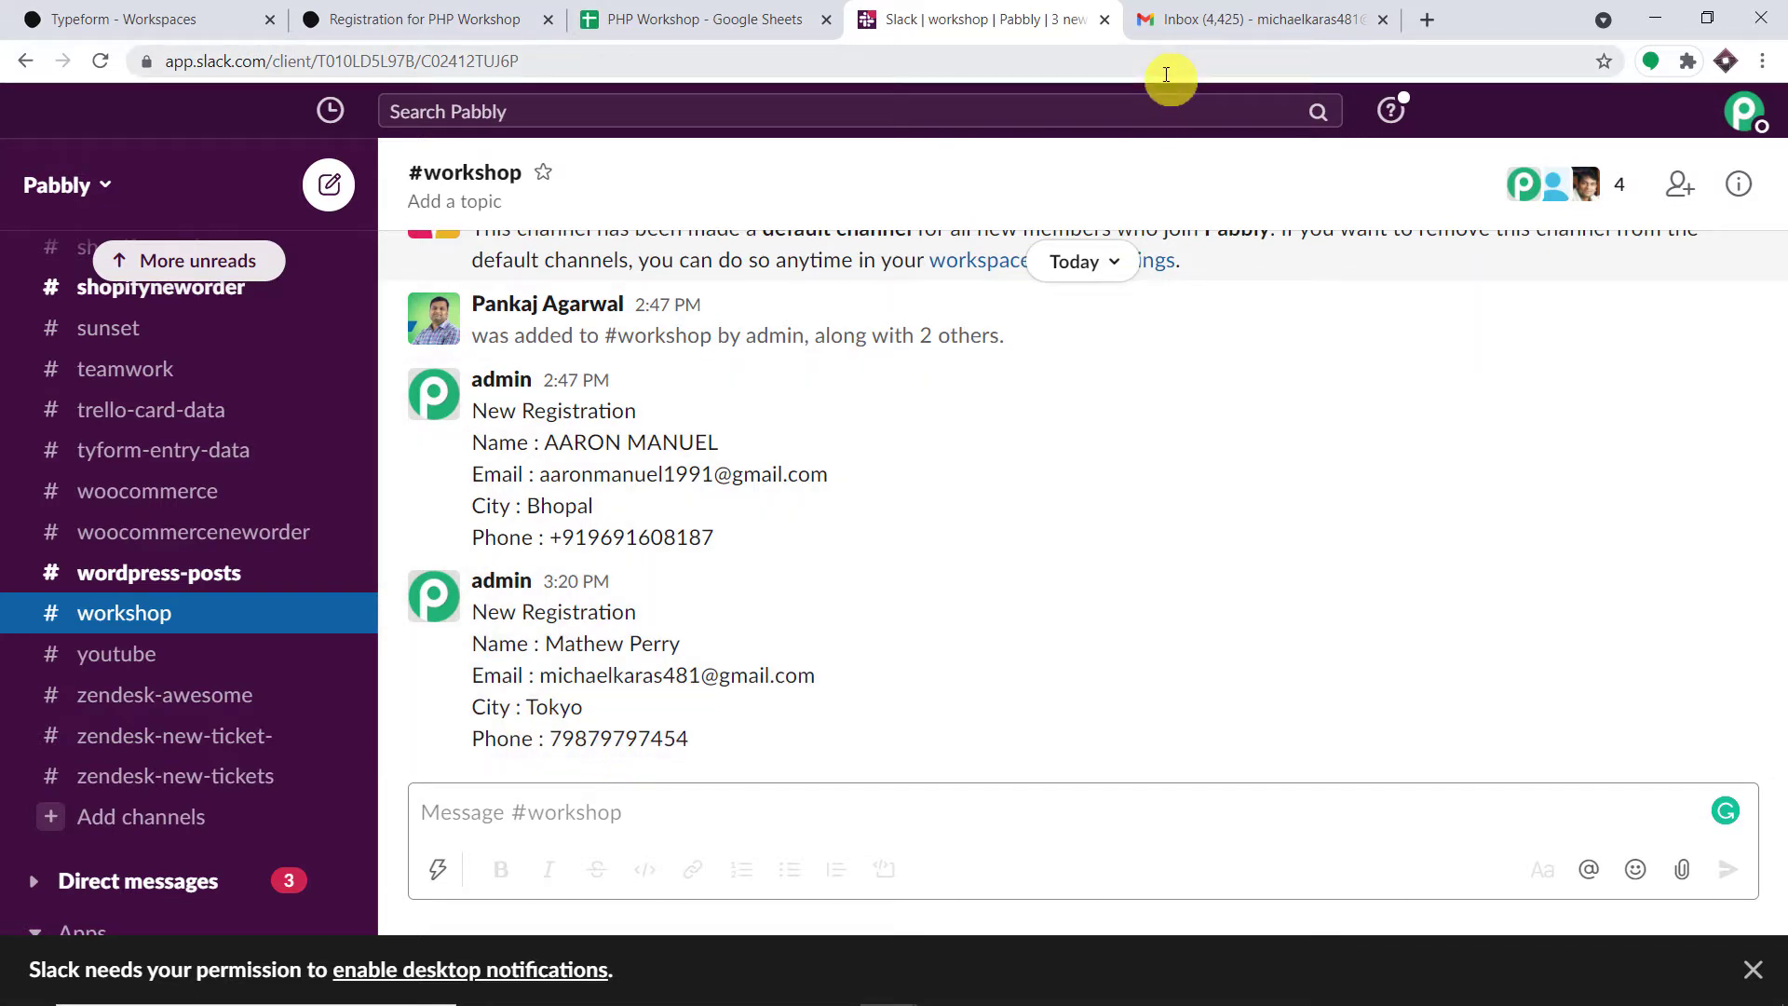
- Review the latest New Registration message in #workshop, then go to the Gmail inbox
click(1187, 22)
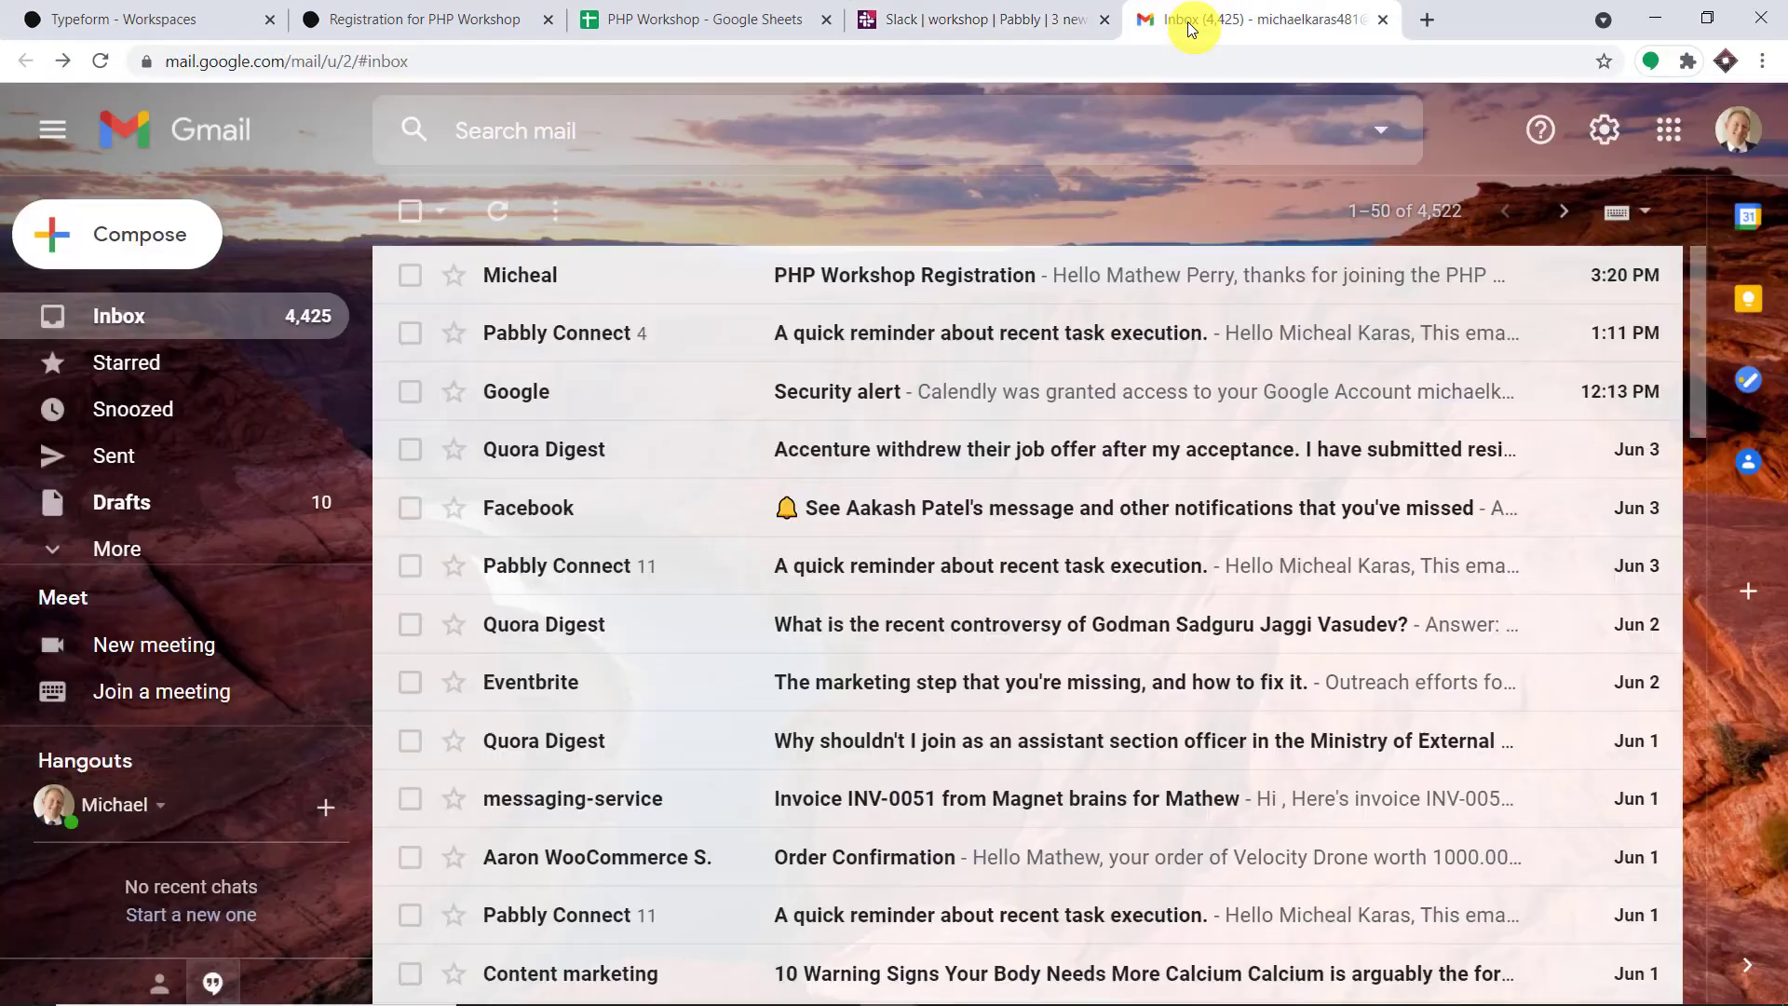
- Read the 'PHP Workshop Registration' email, then start a new browser tab
click(929, 300)
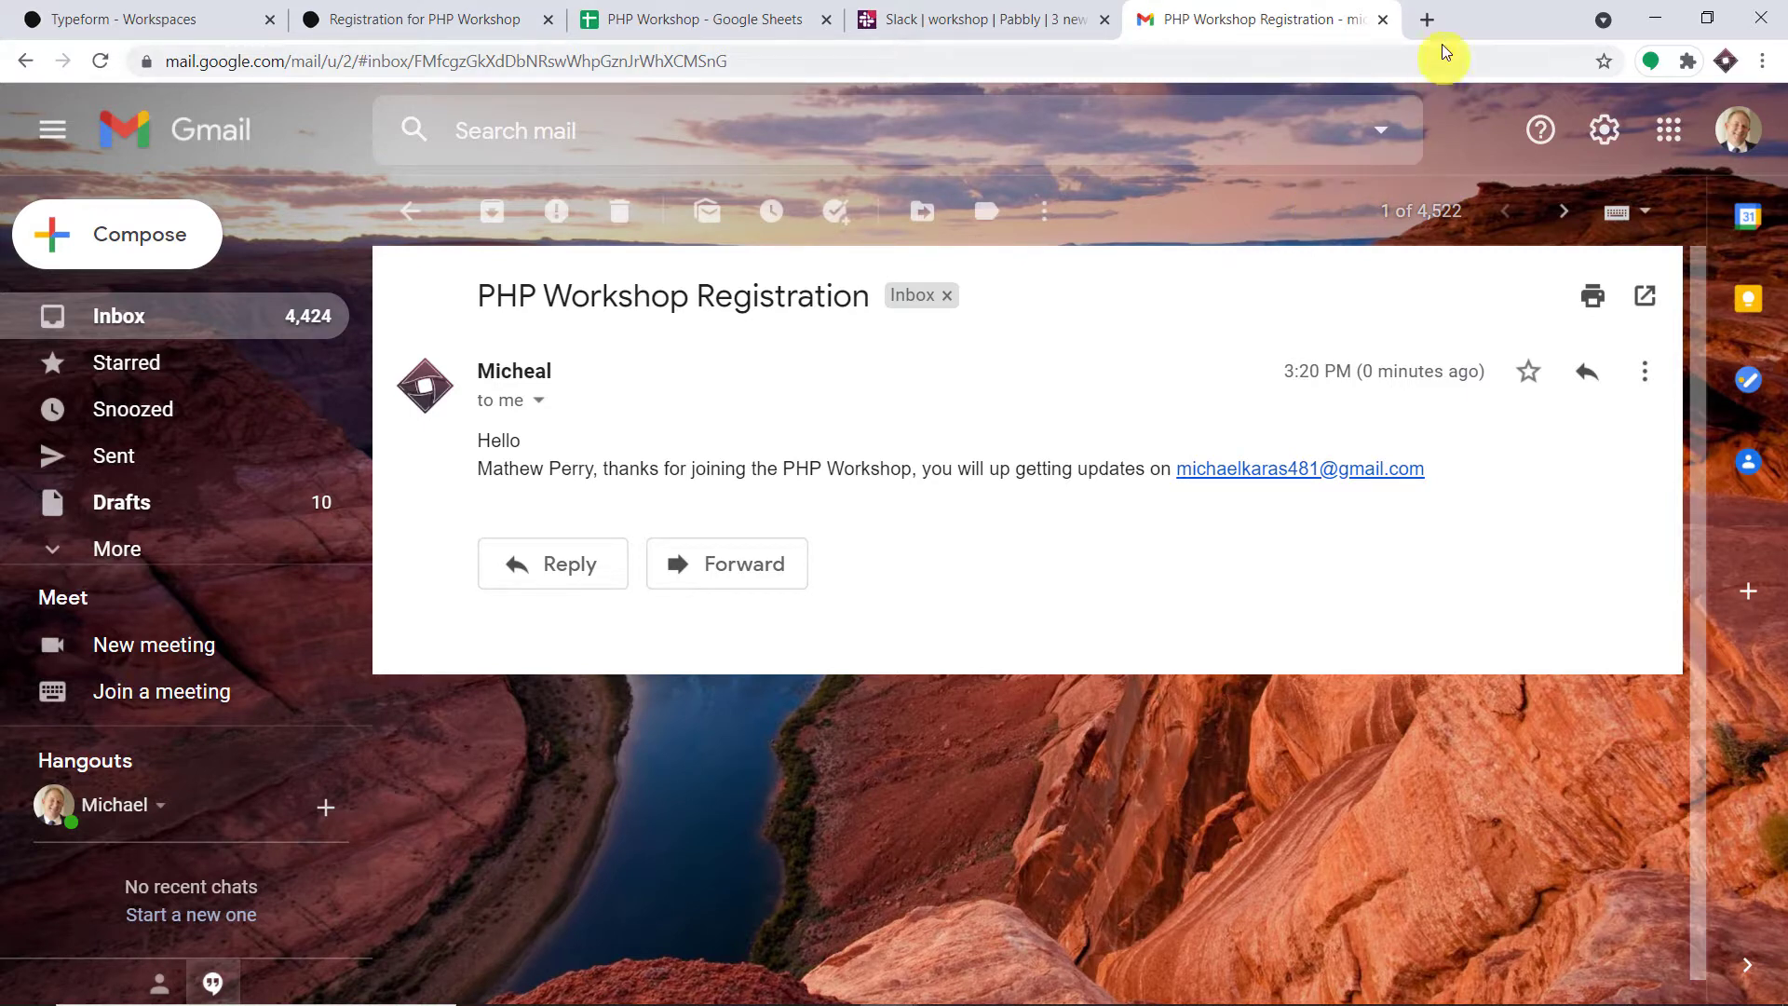
click(1427, 19)
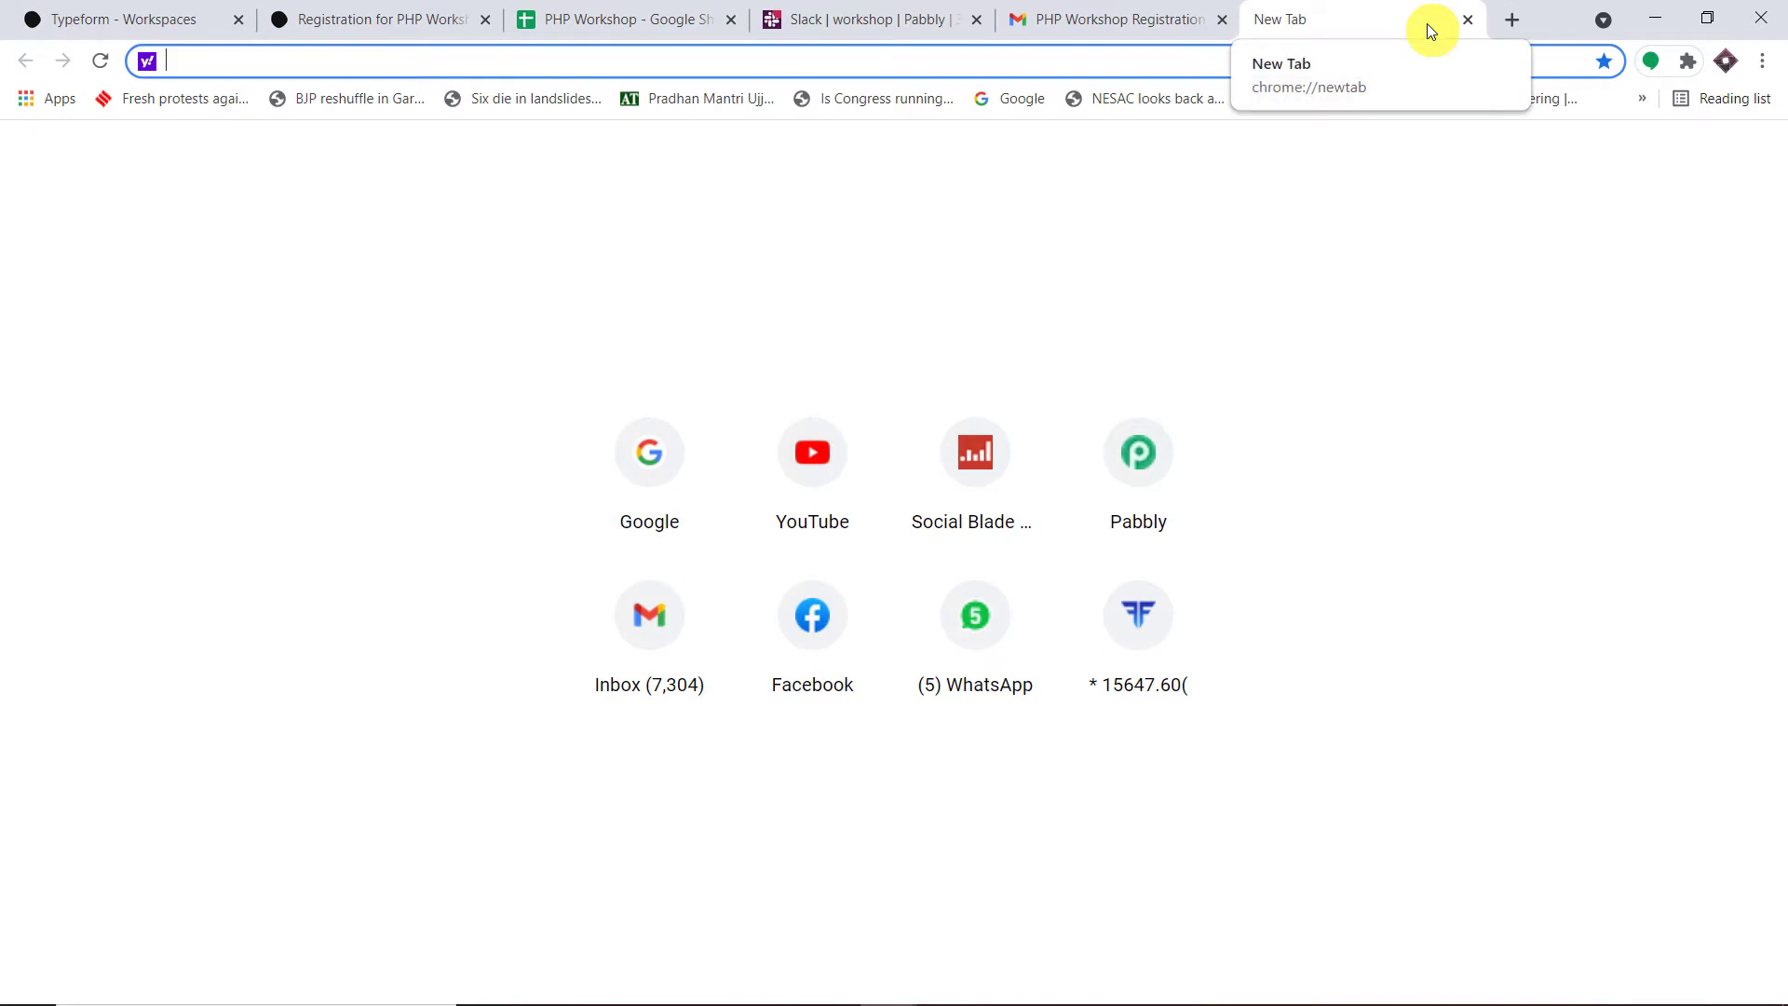
- Go to pabbly.com, open the Connect product, sign in, and launch Connect from the apps page
text(pabbly.com)
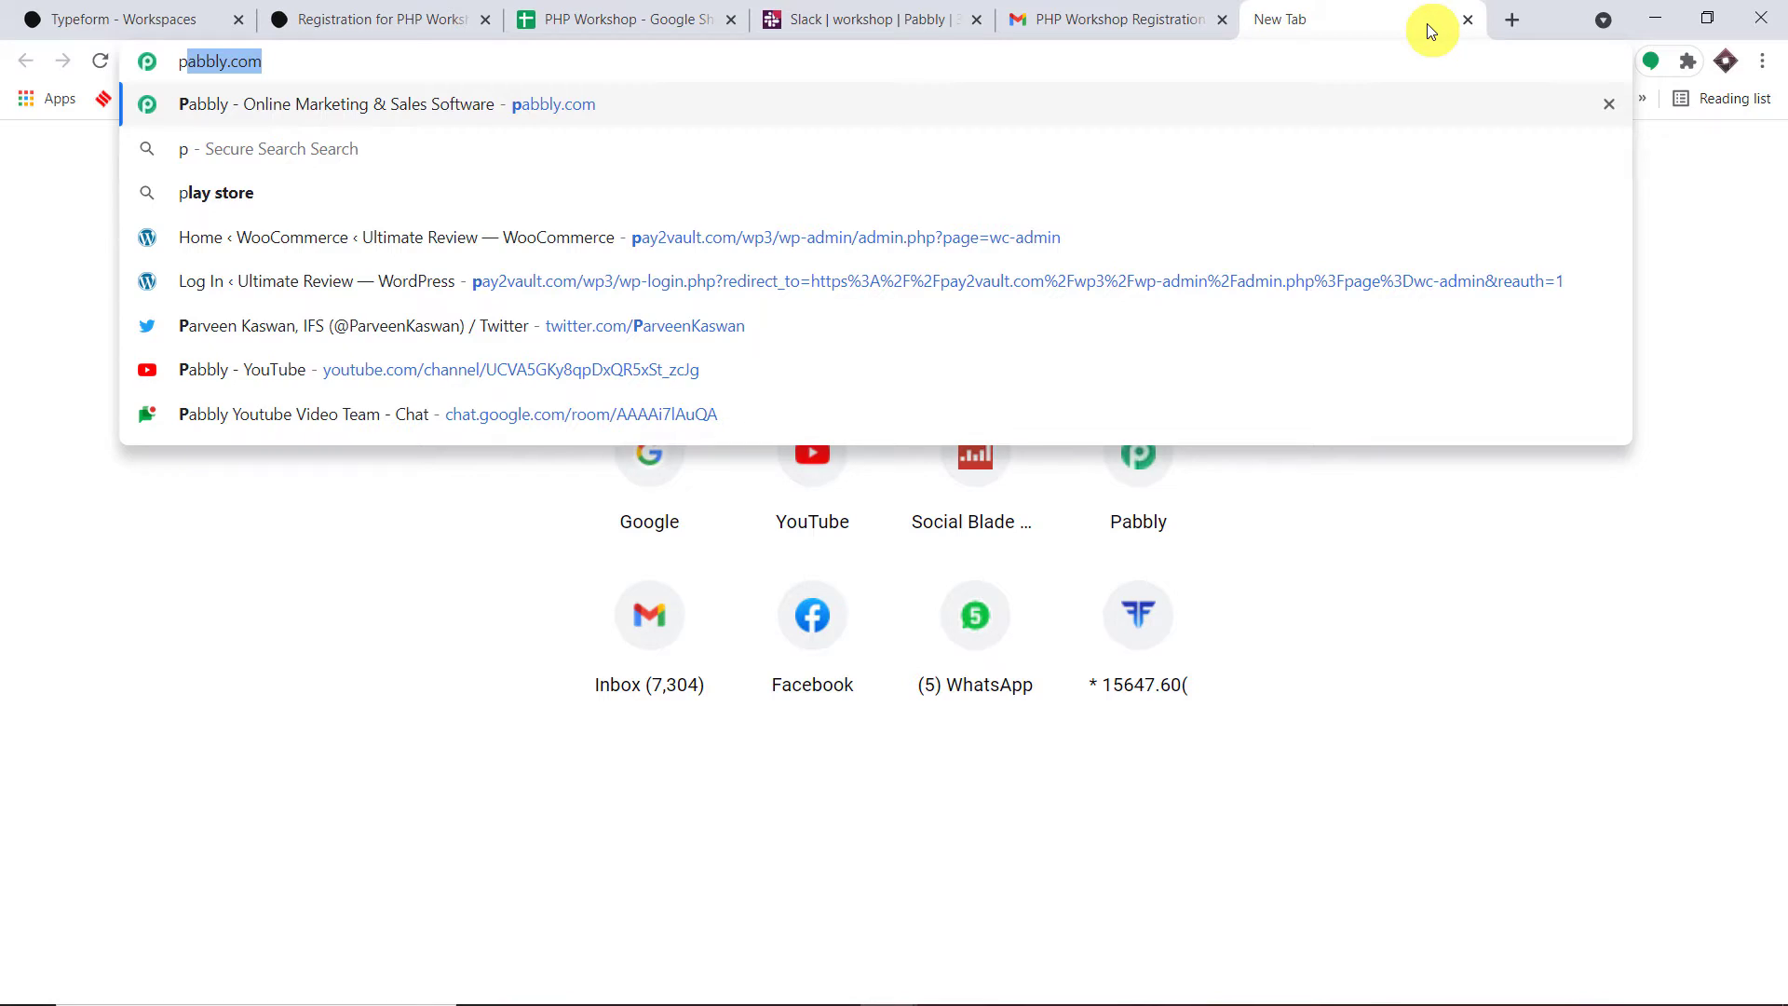
key(Return)
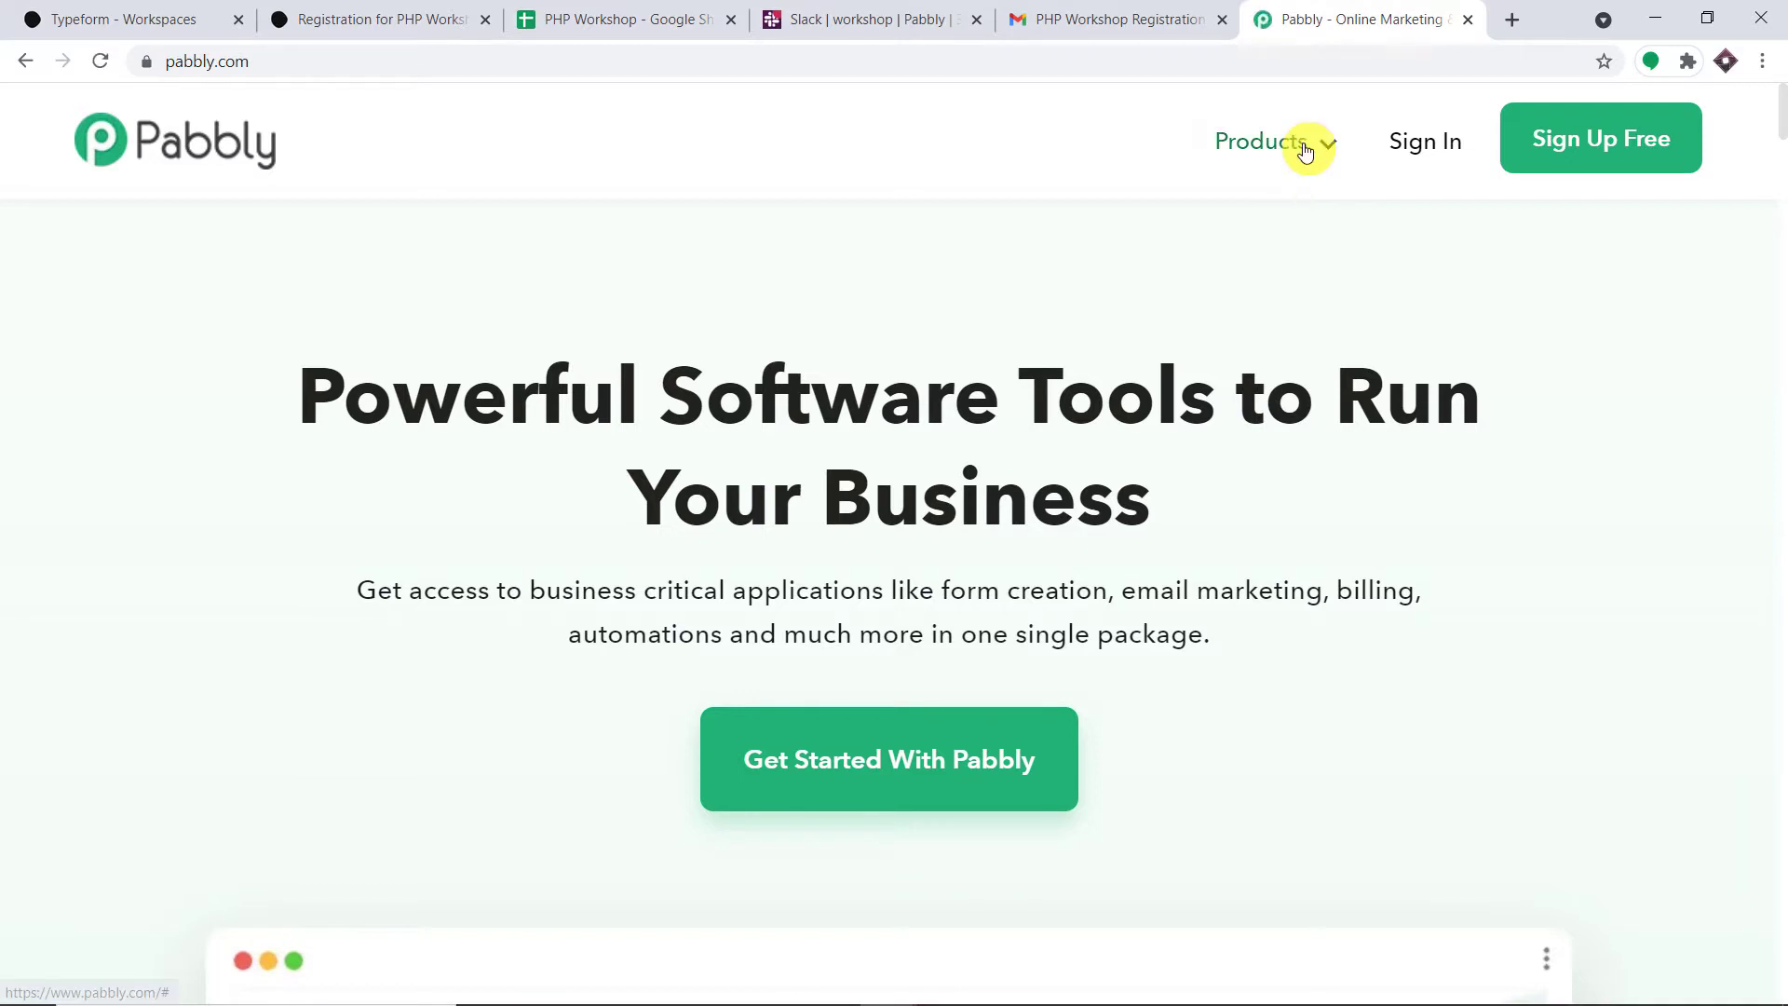
mouse_move(1297, 145)
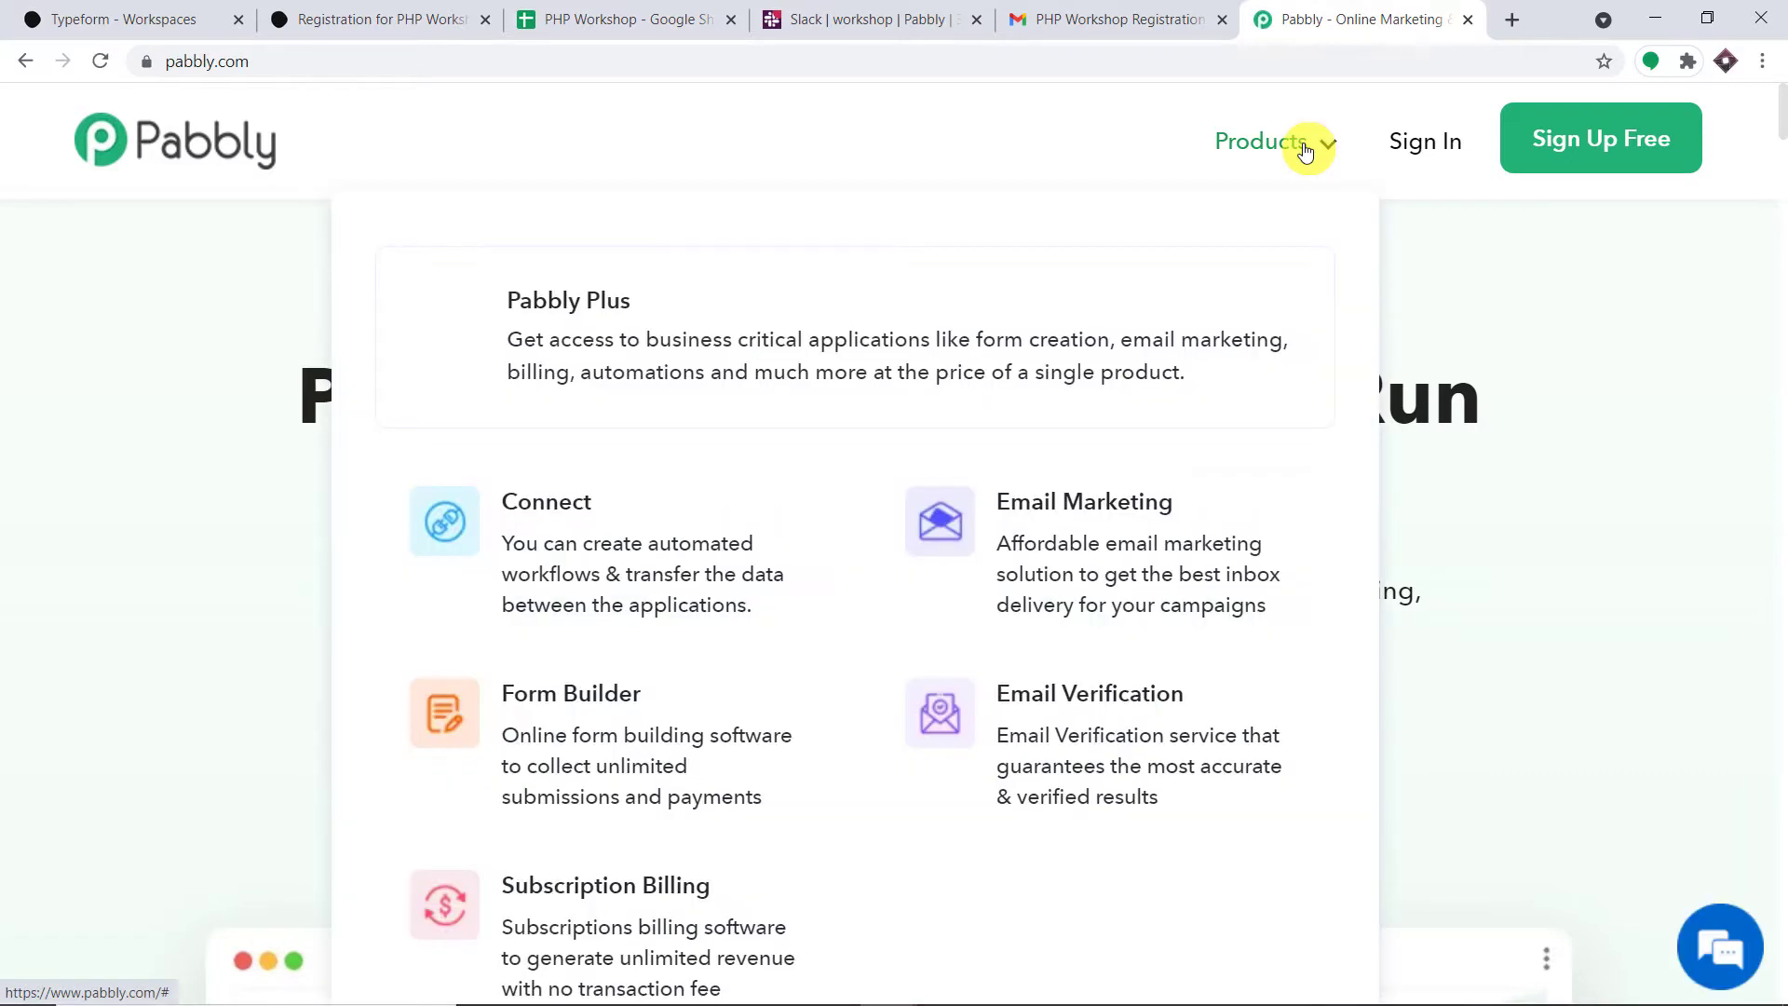
click(615, 549)
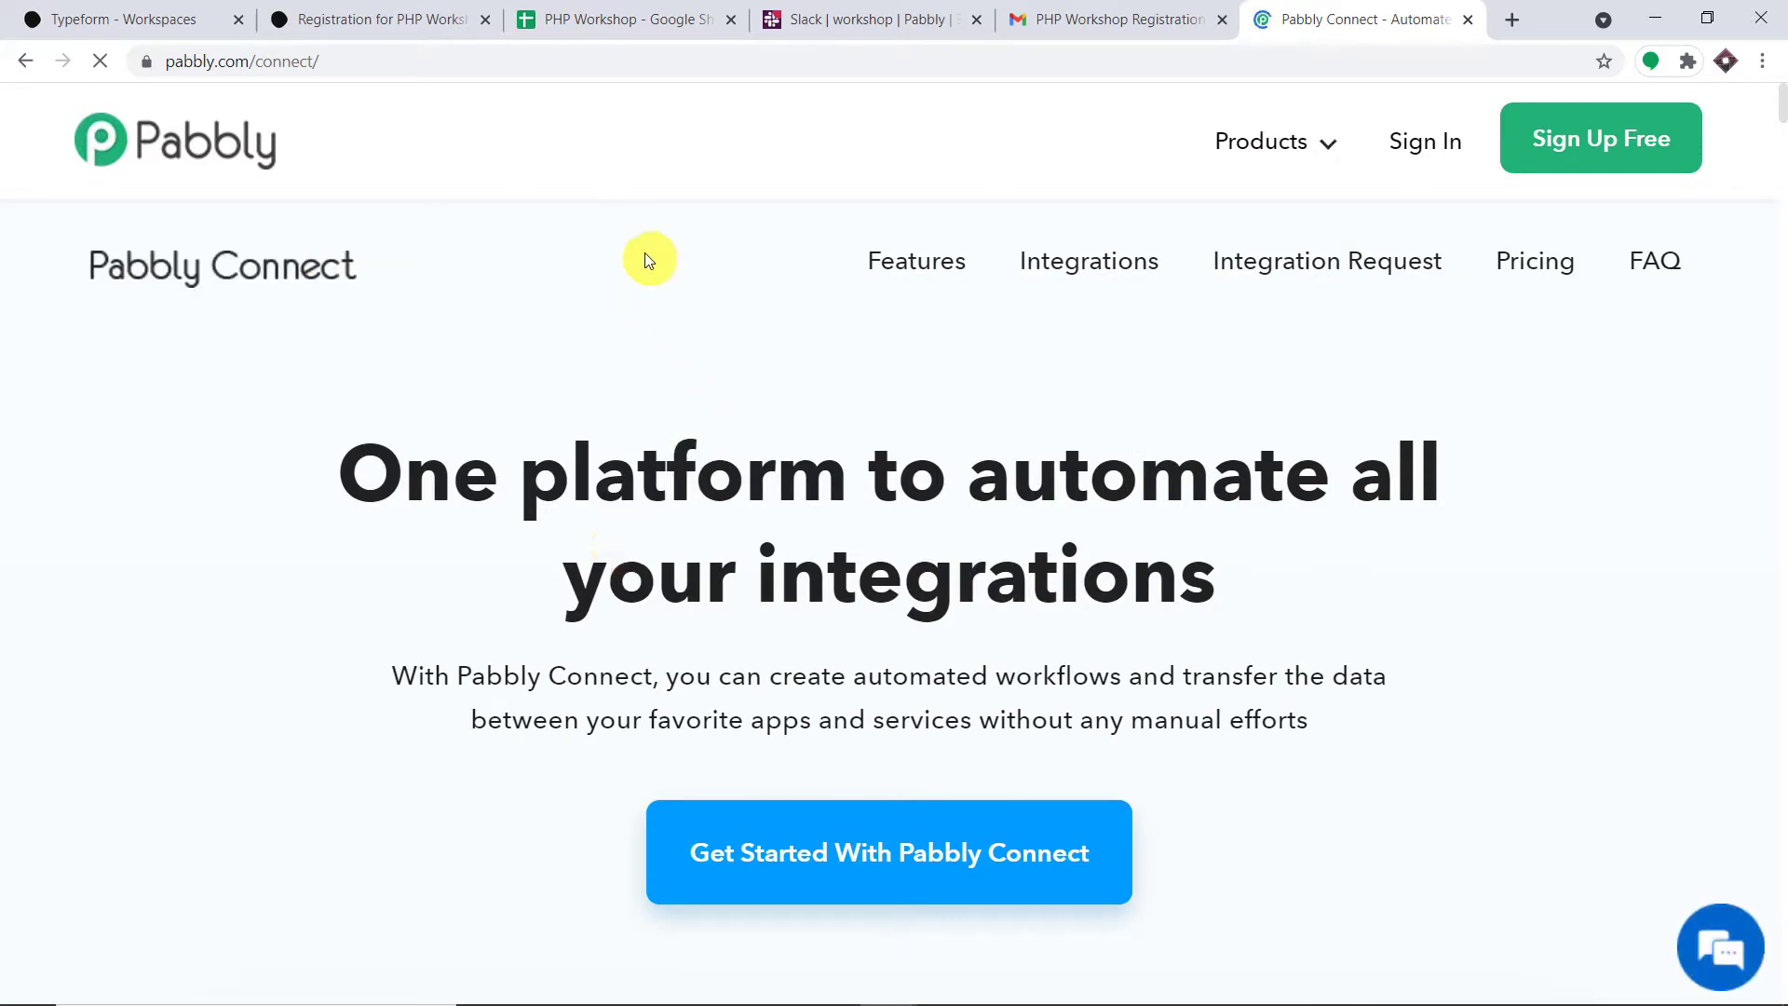
click(1439, 144)
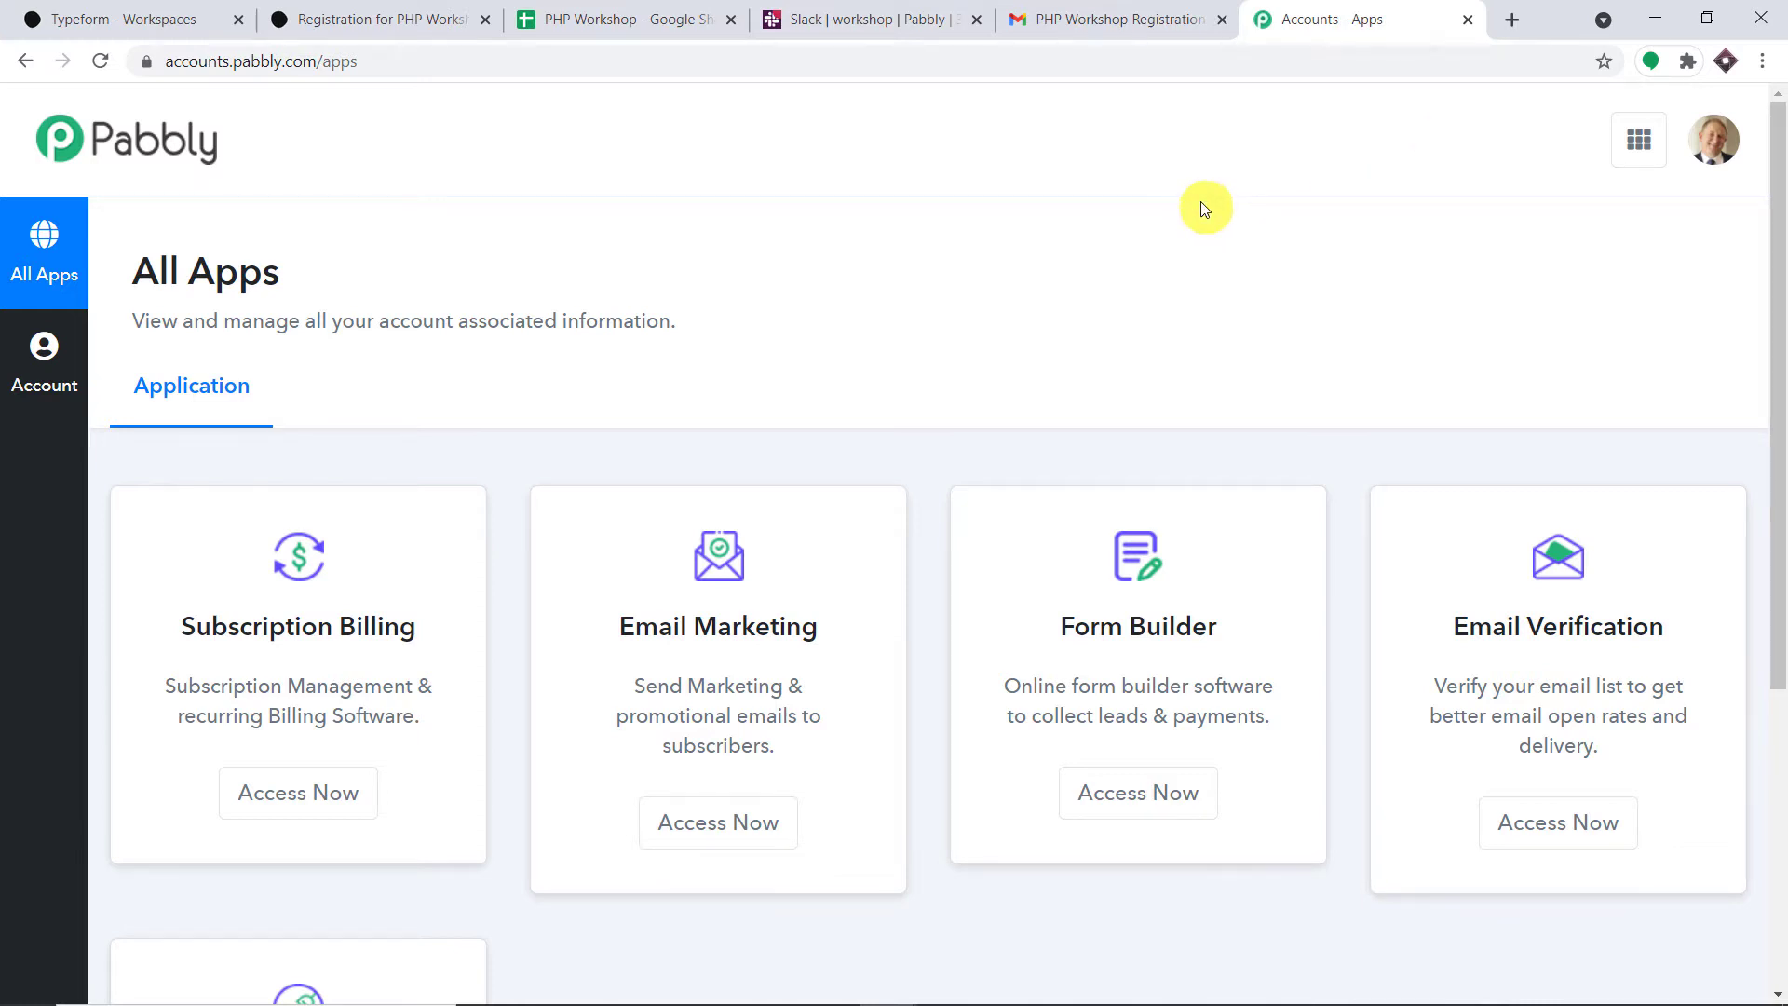
scroll(1200, 203, down, 5)
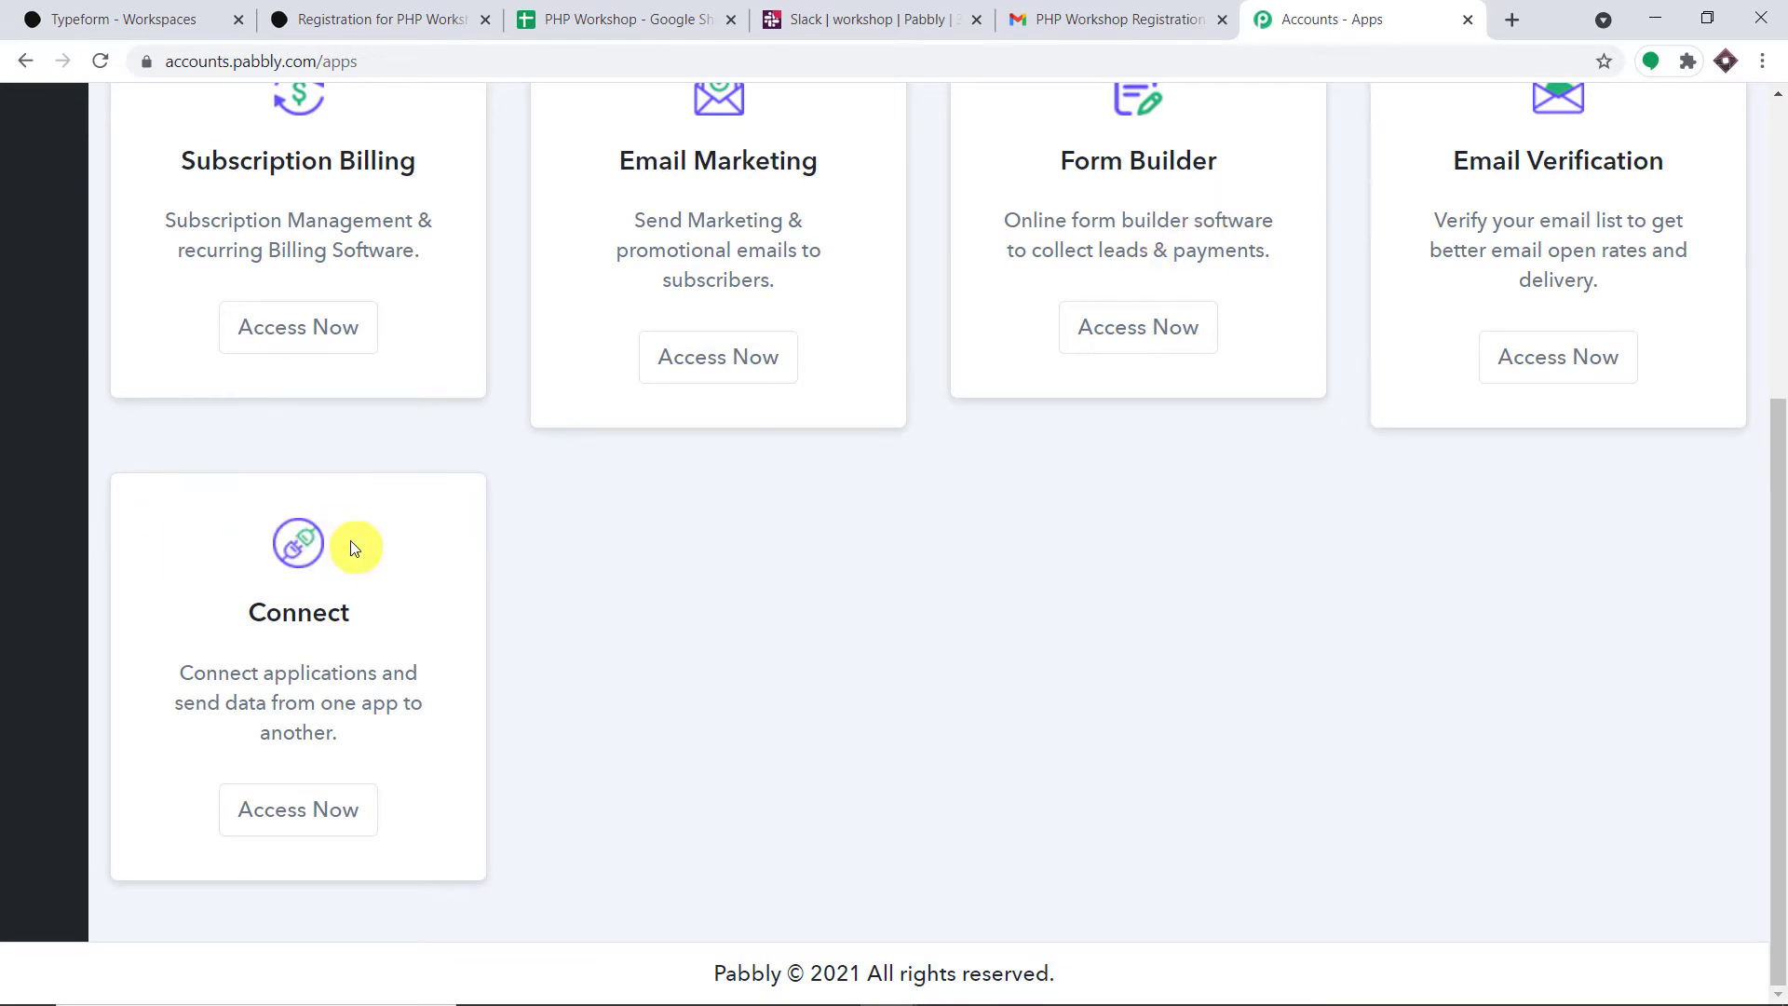
click(337, 809)
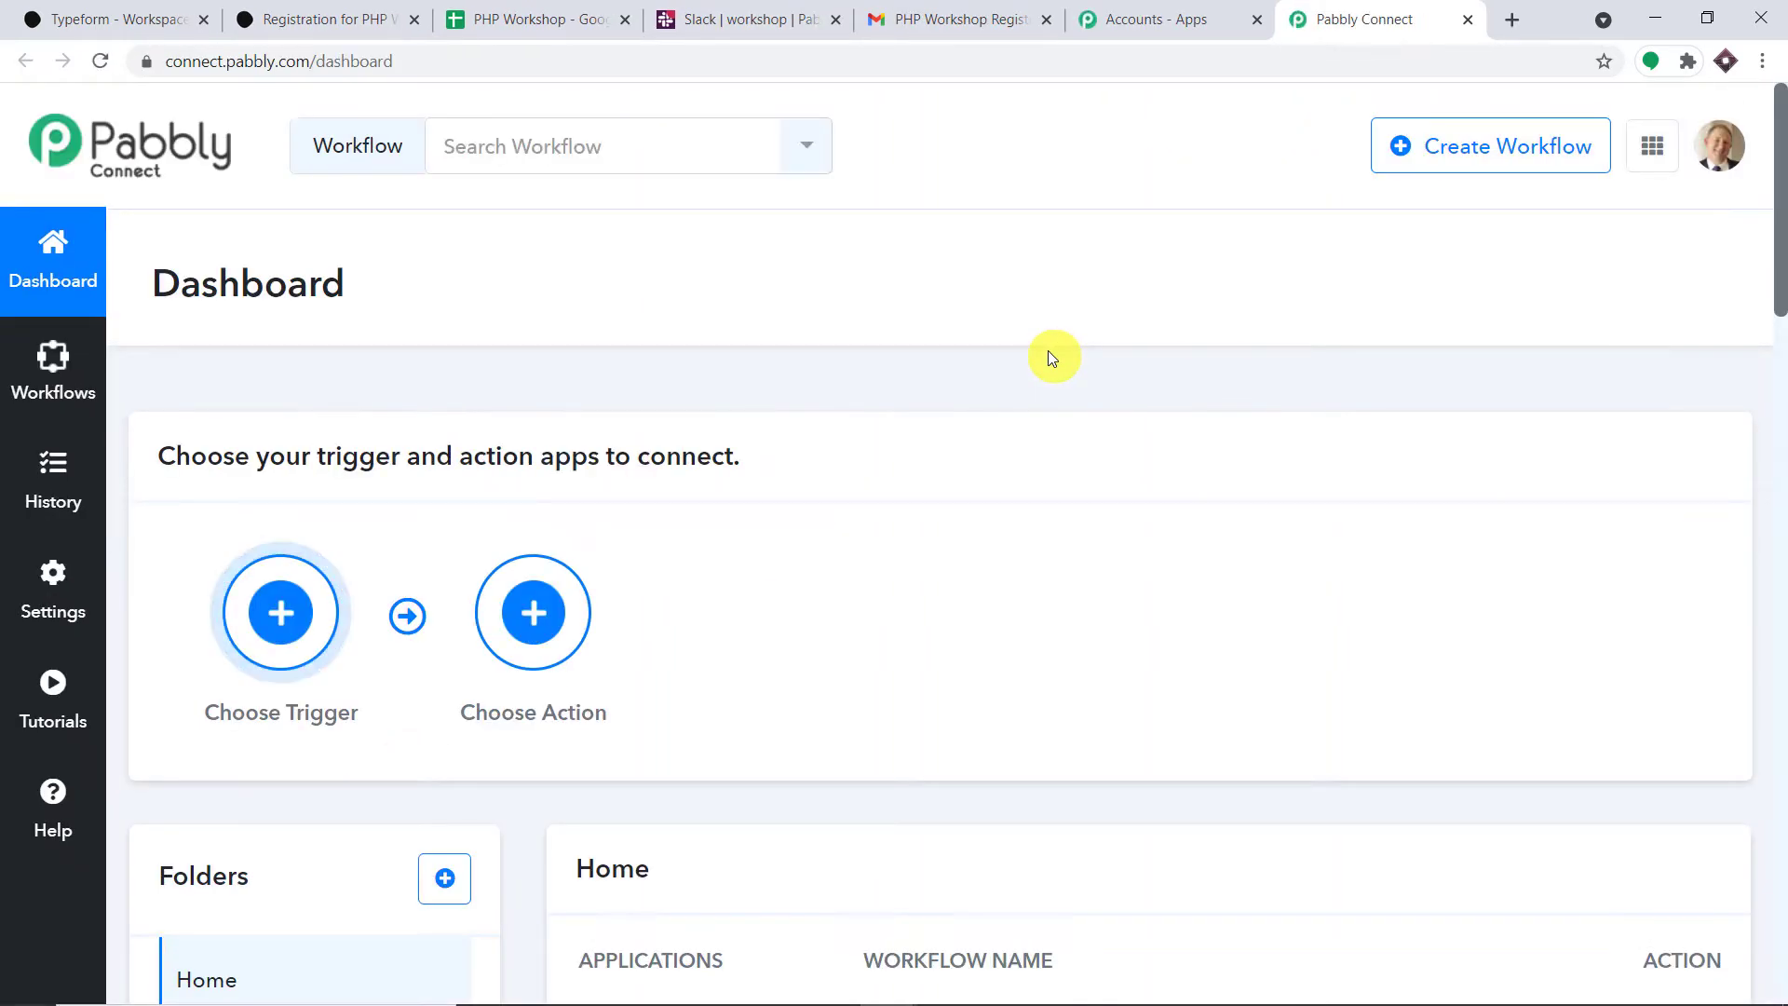
- Create a workflow named 'Typeform to Google Sheets to Gmail to Slack'
click(1505, 157)
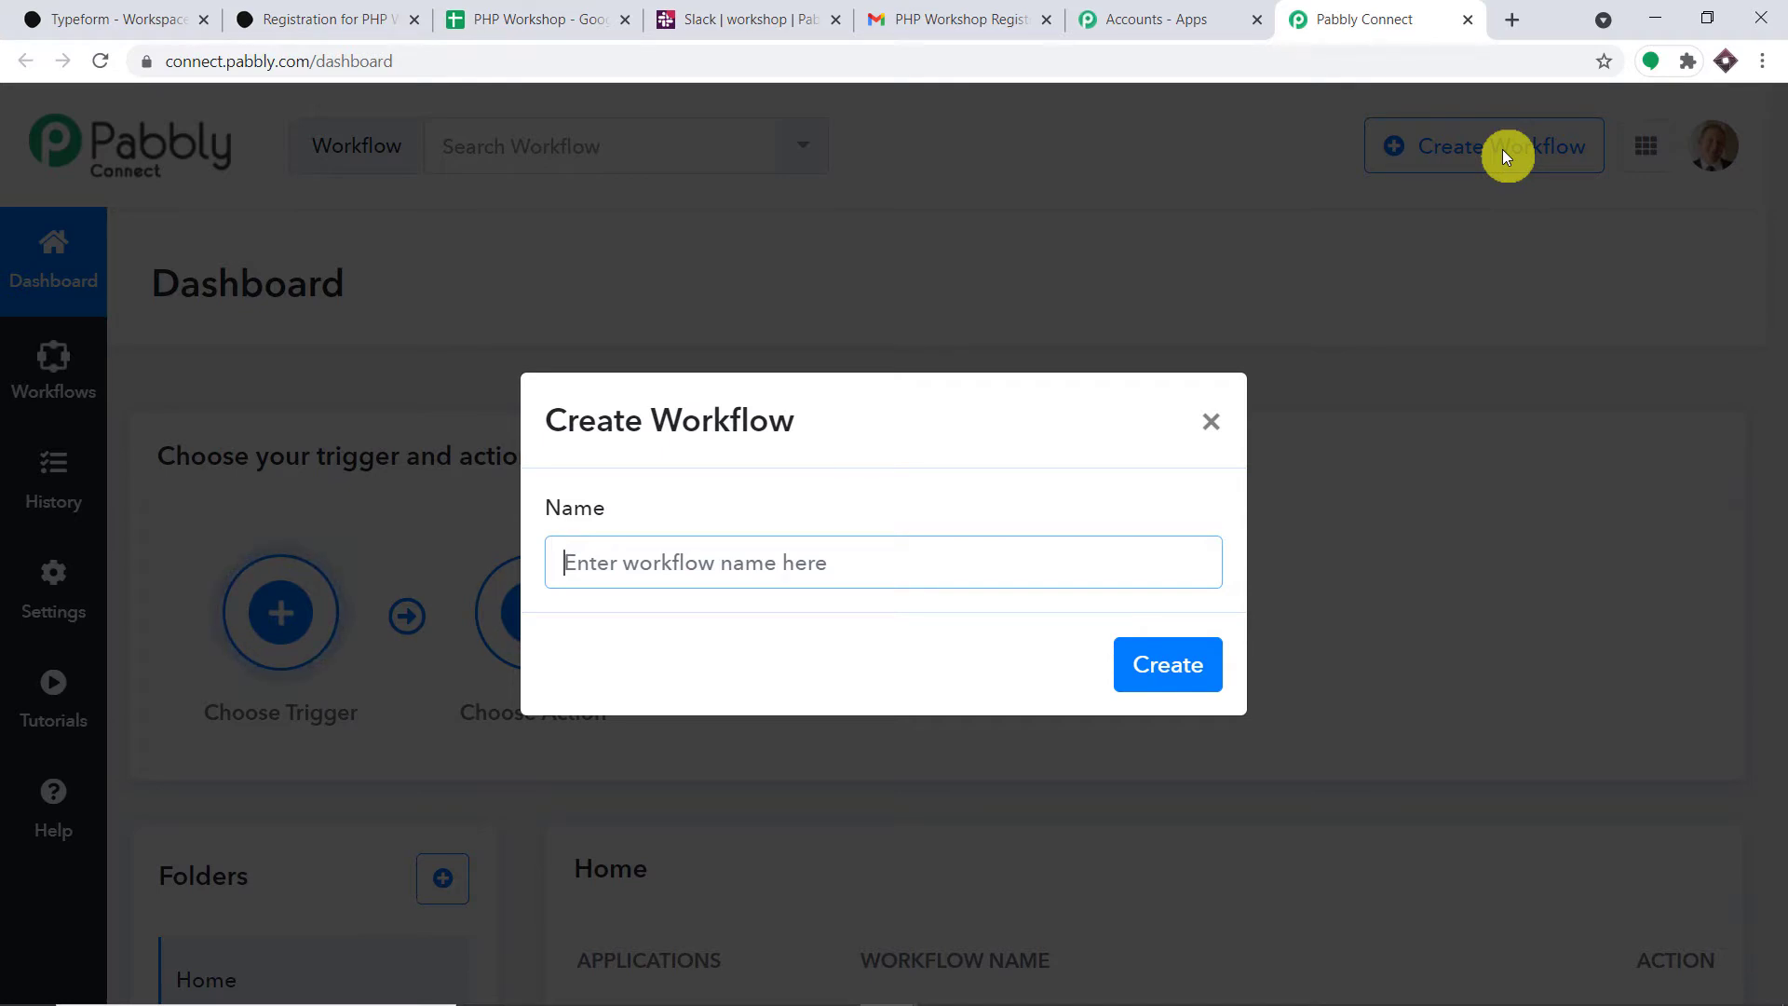
text(Typ)
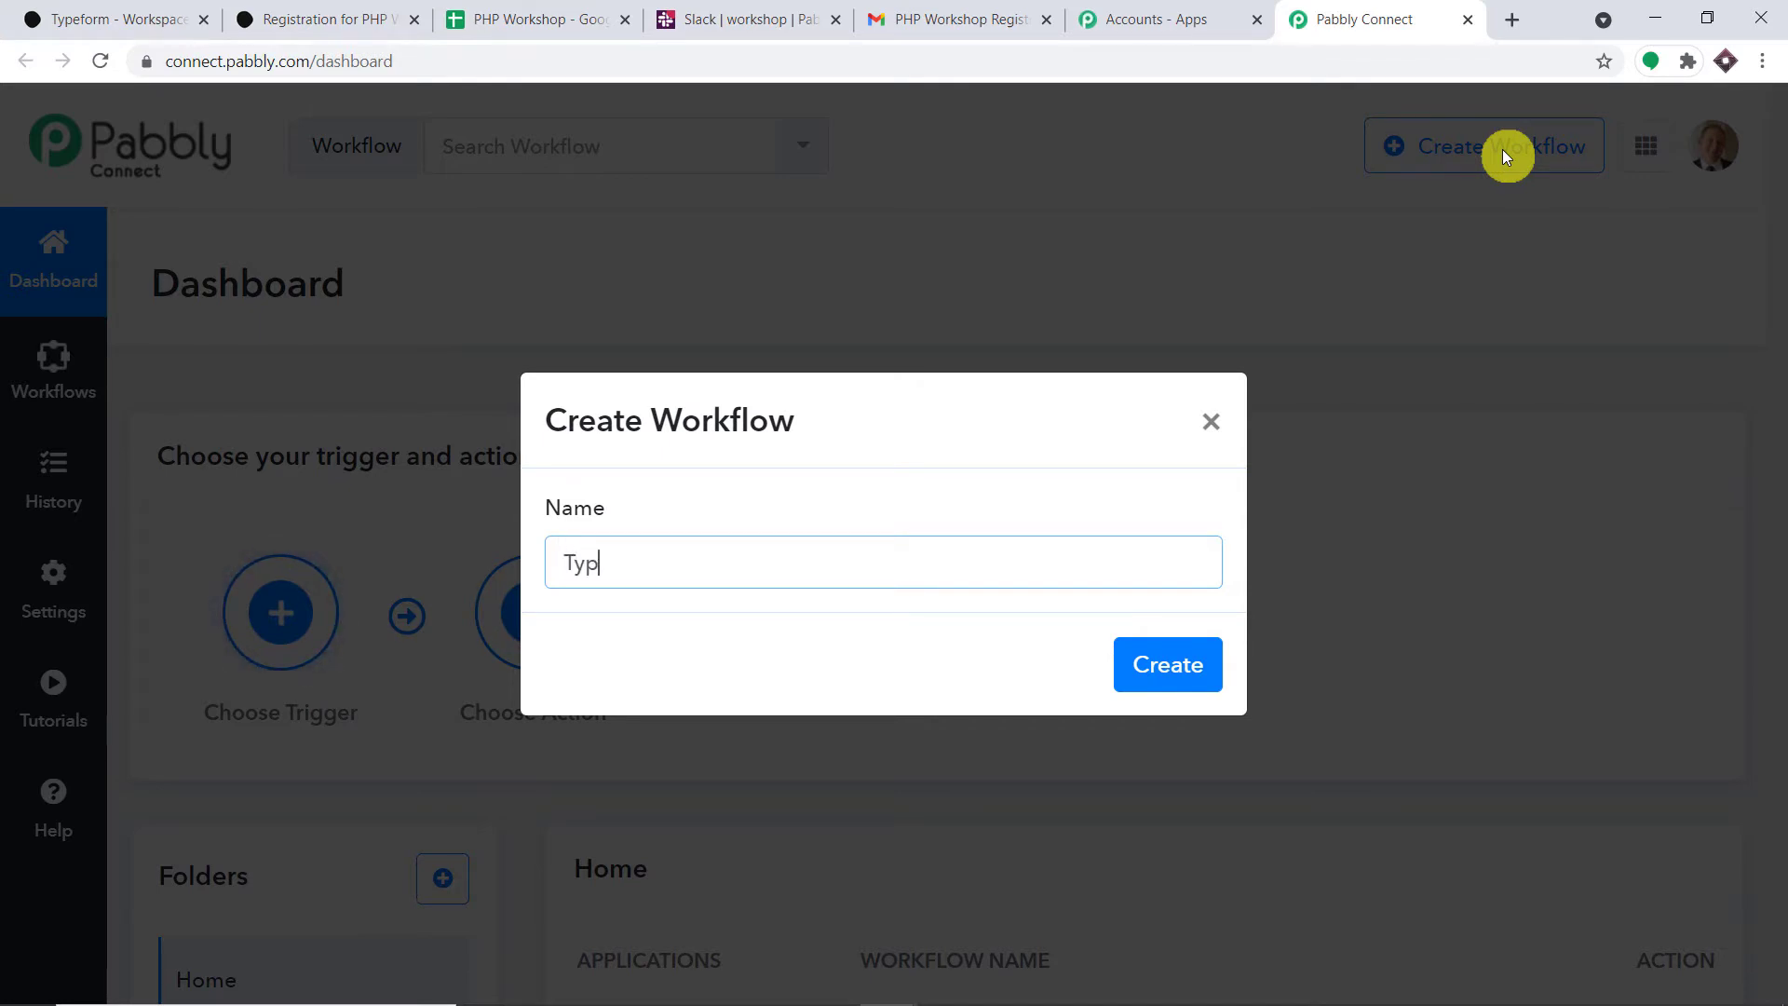
text(eform )
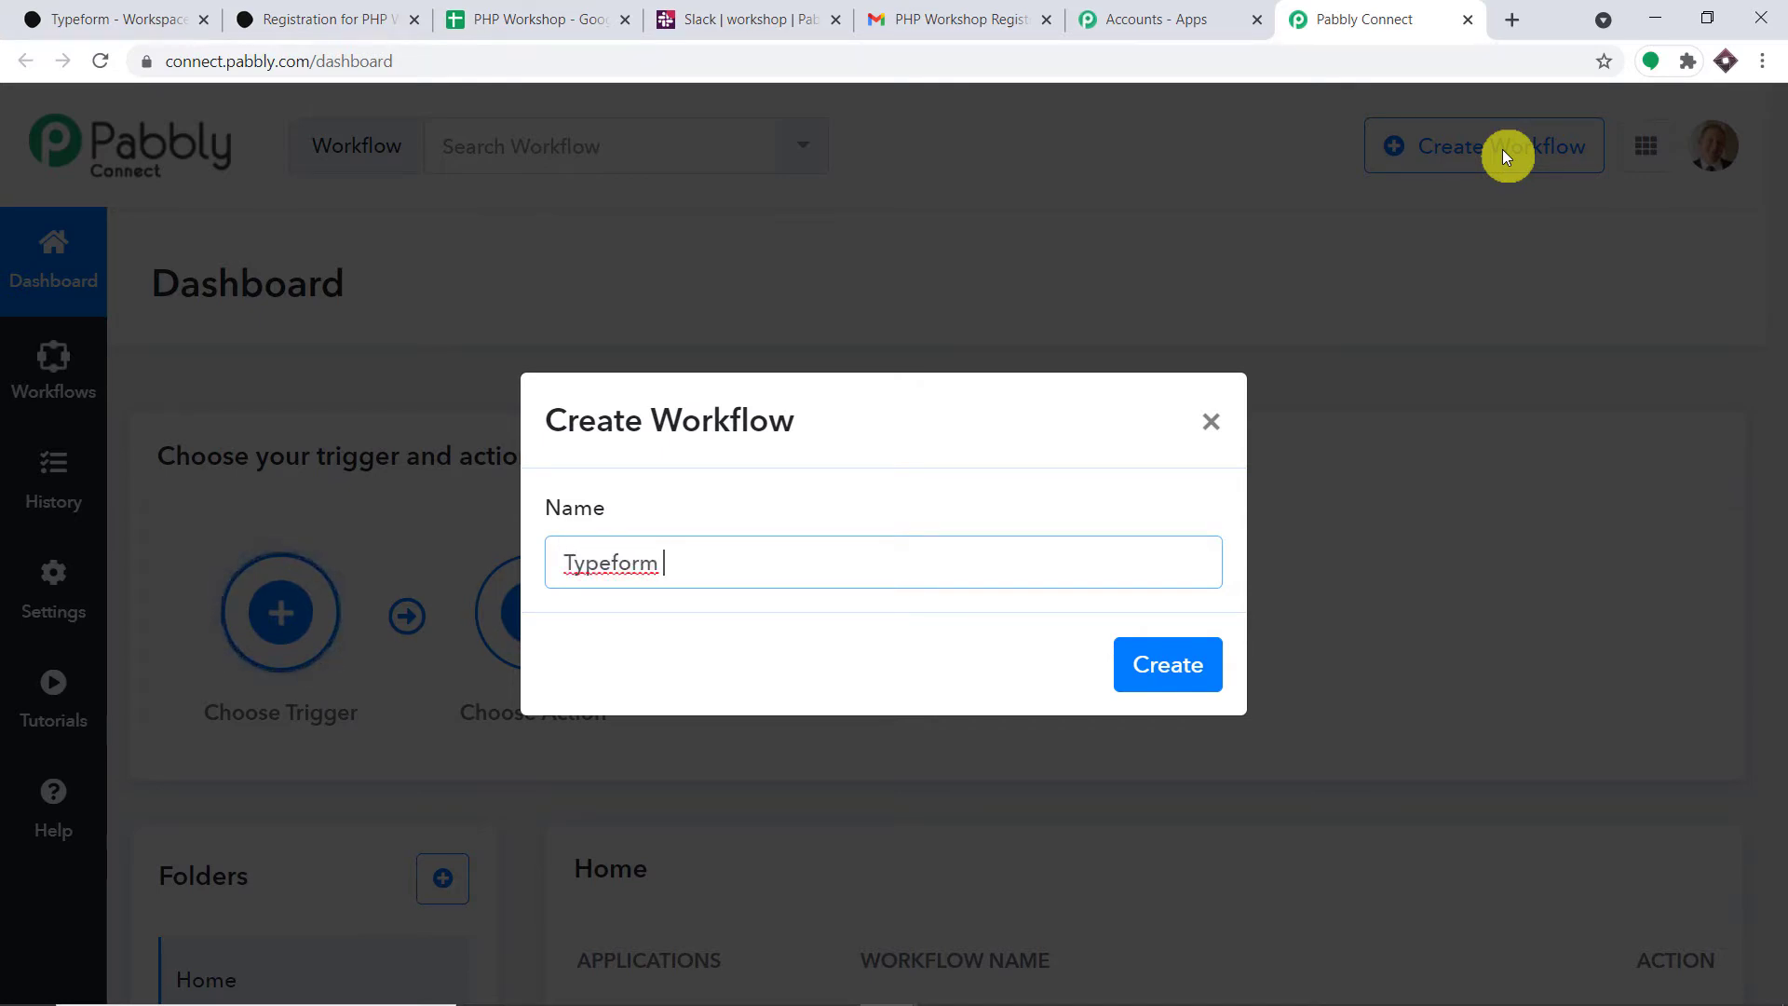
text(to Google)
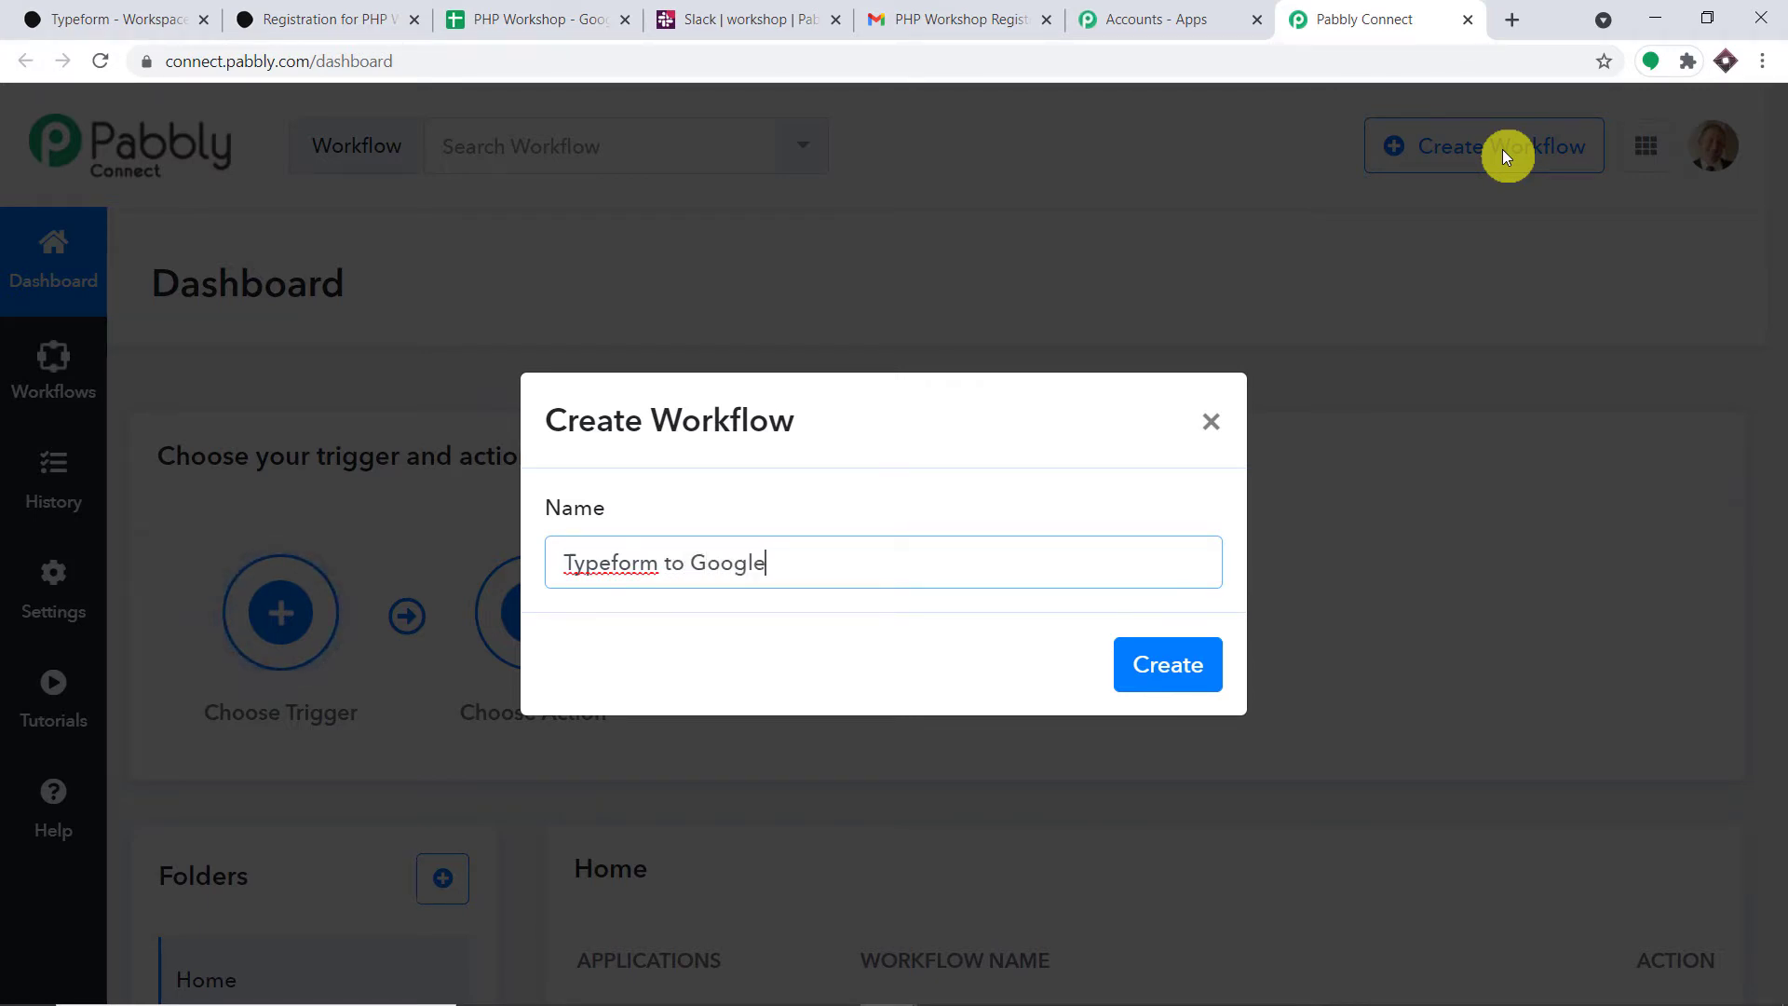
text( Sheets to Gmail t)
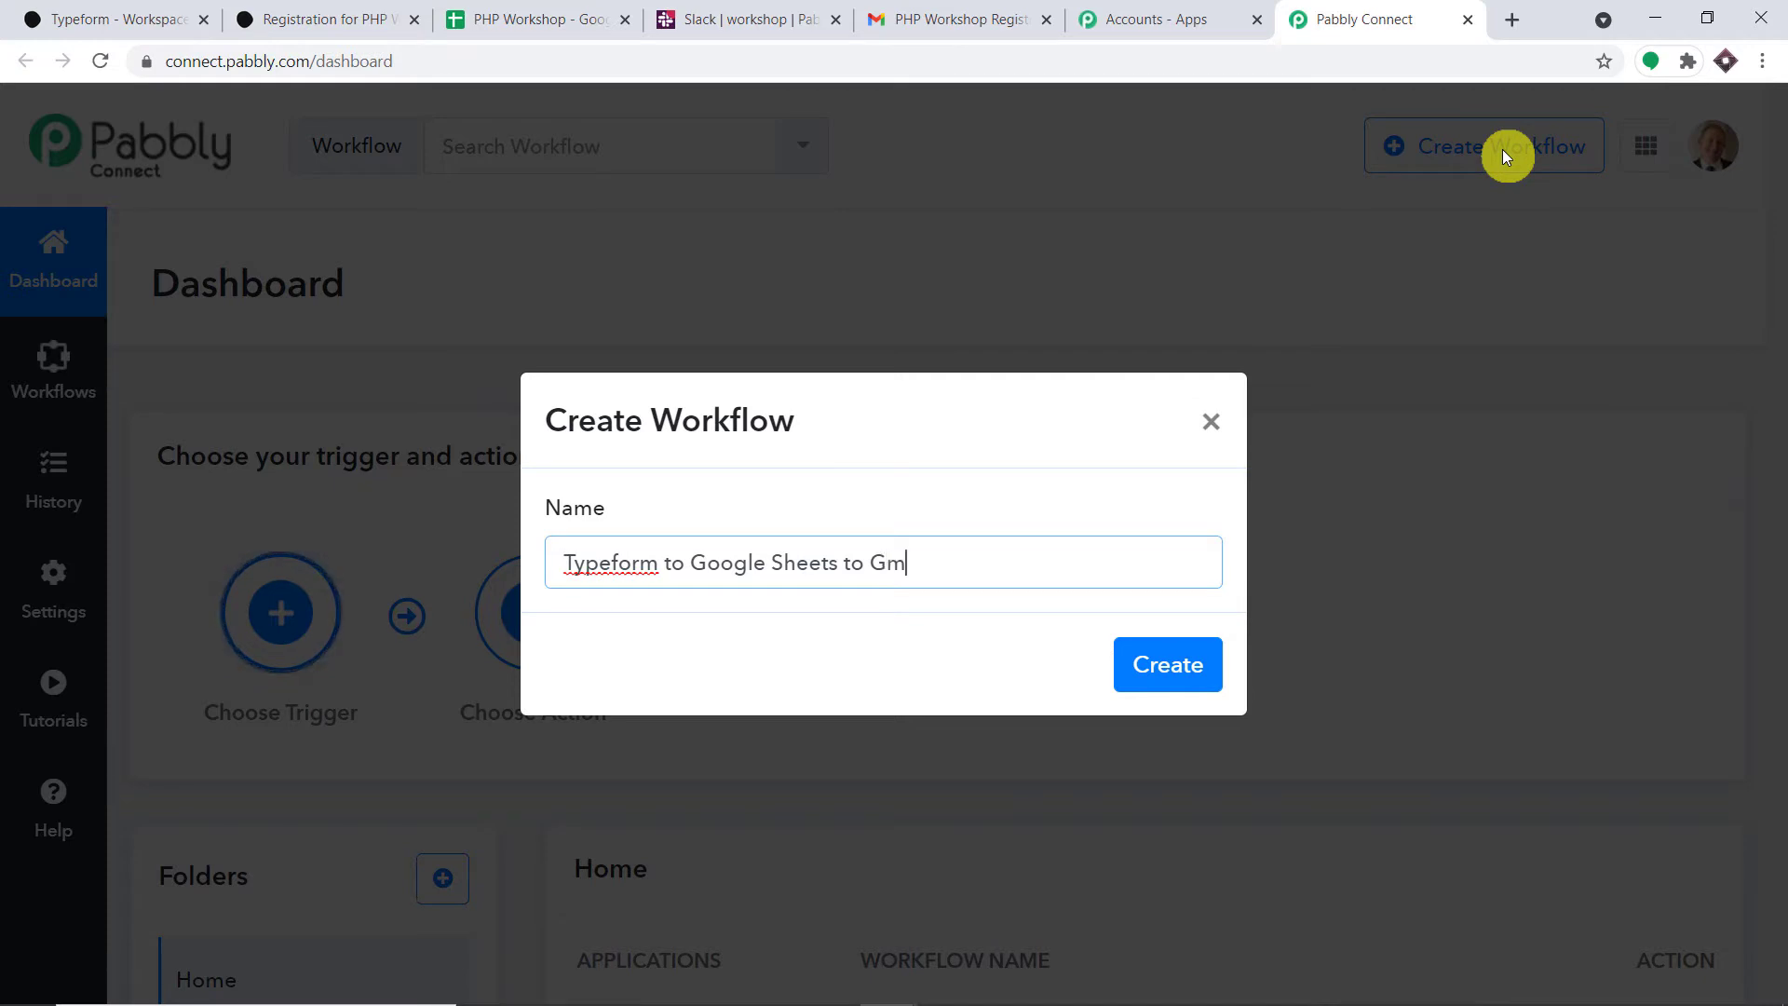
text(o Slack)
click(1156, 666)
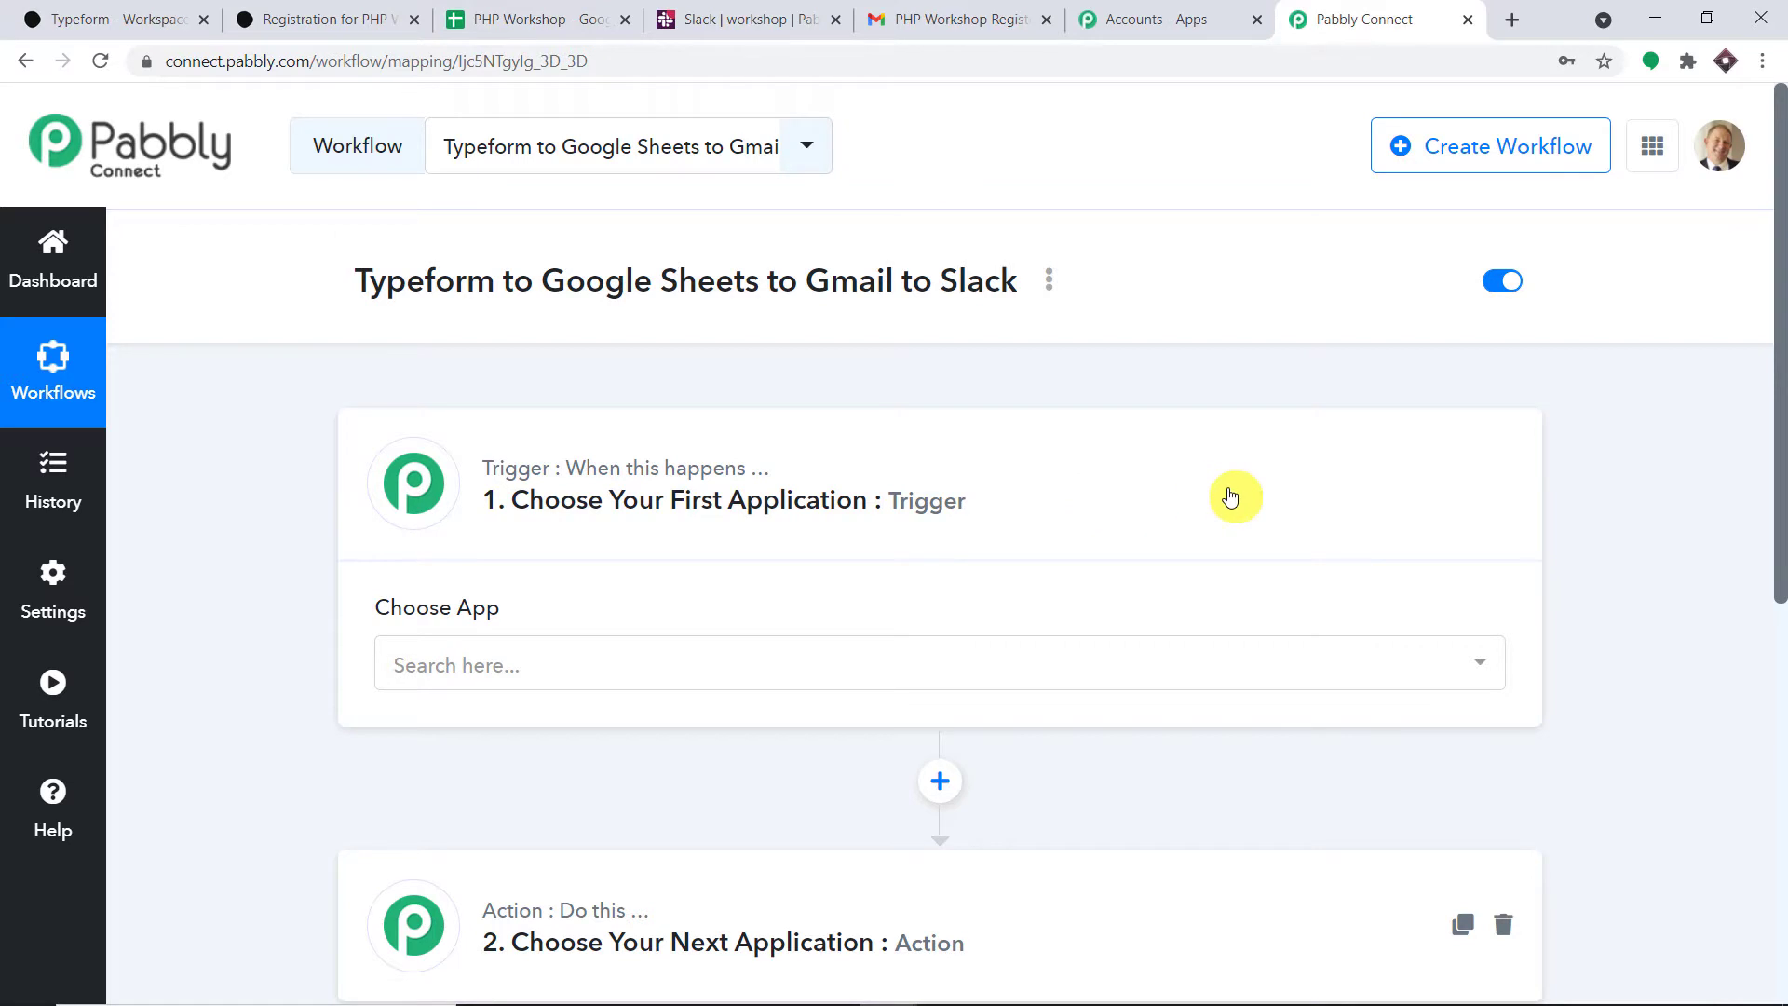
- Choose Typeform as the trigger app with the New Entry trigger event
scroll(1183, 460, down, 1)
scroll(1174, 419, down, 1)
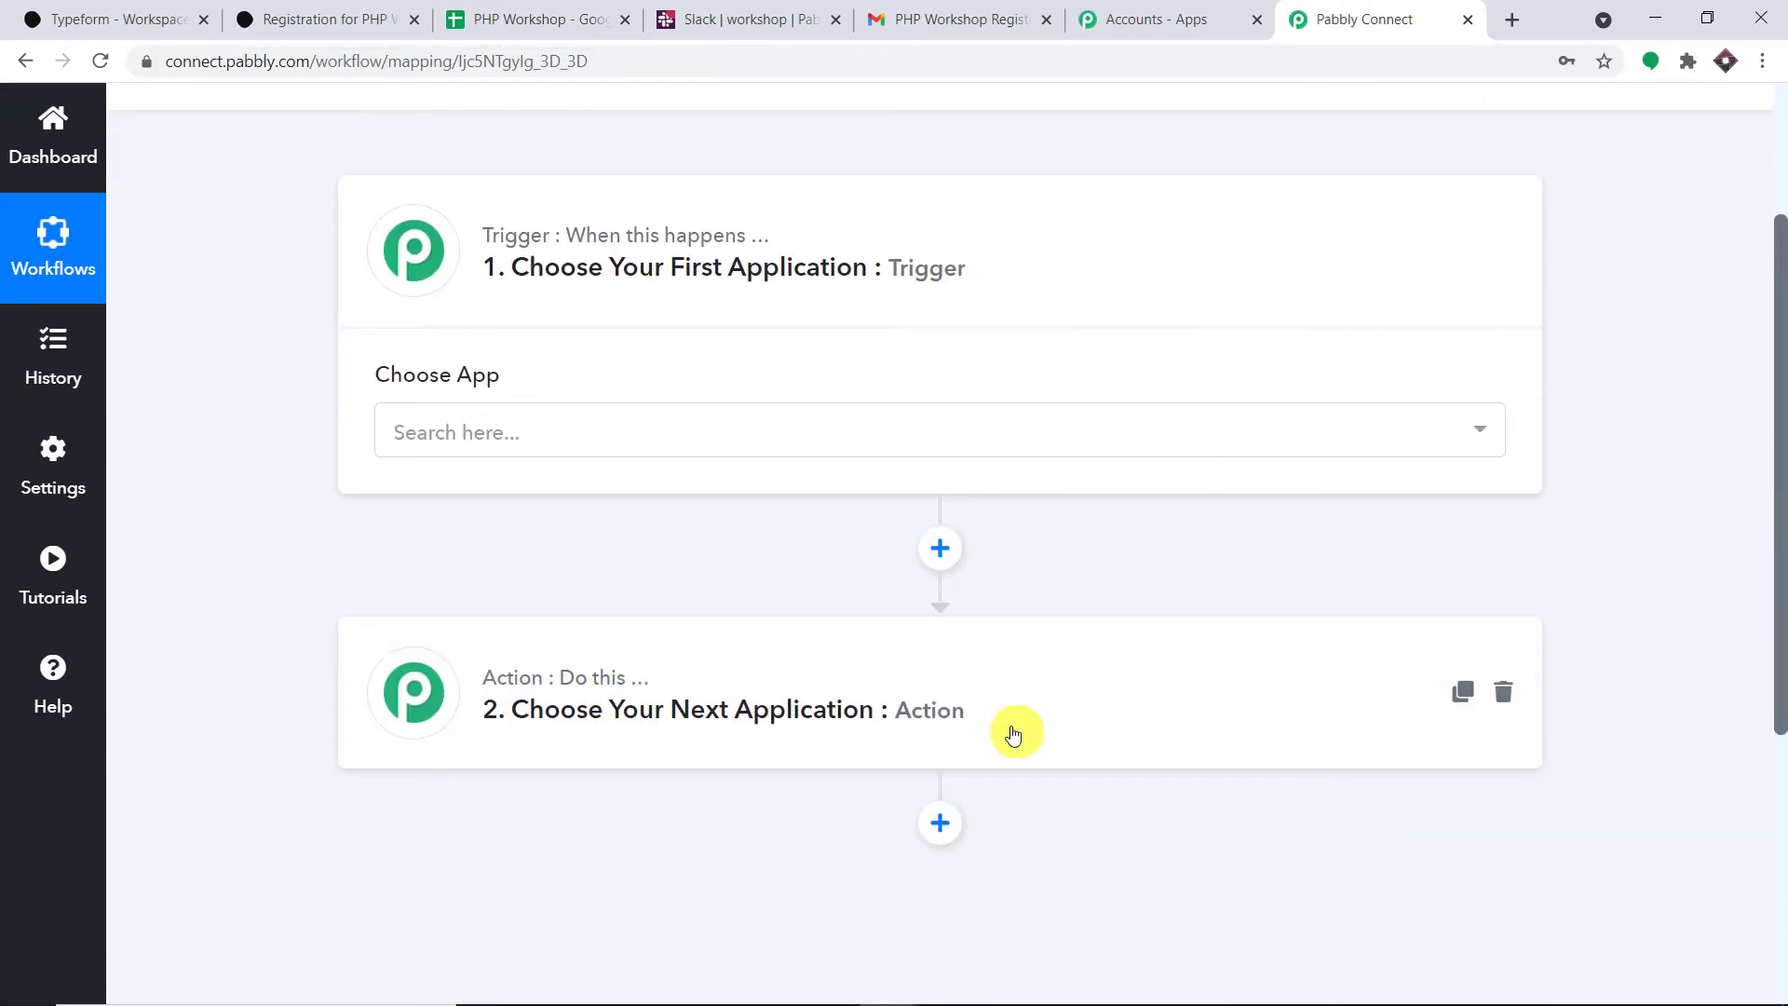
click(814, 431)
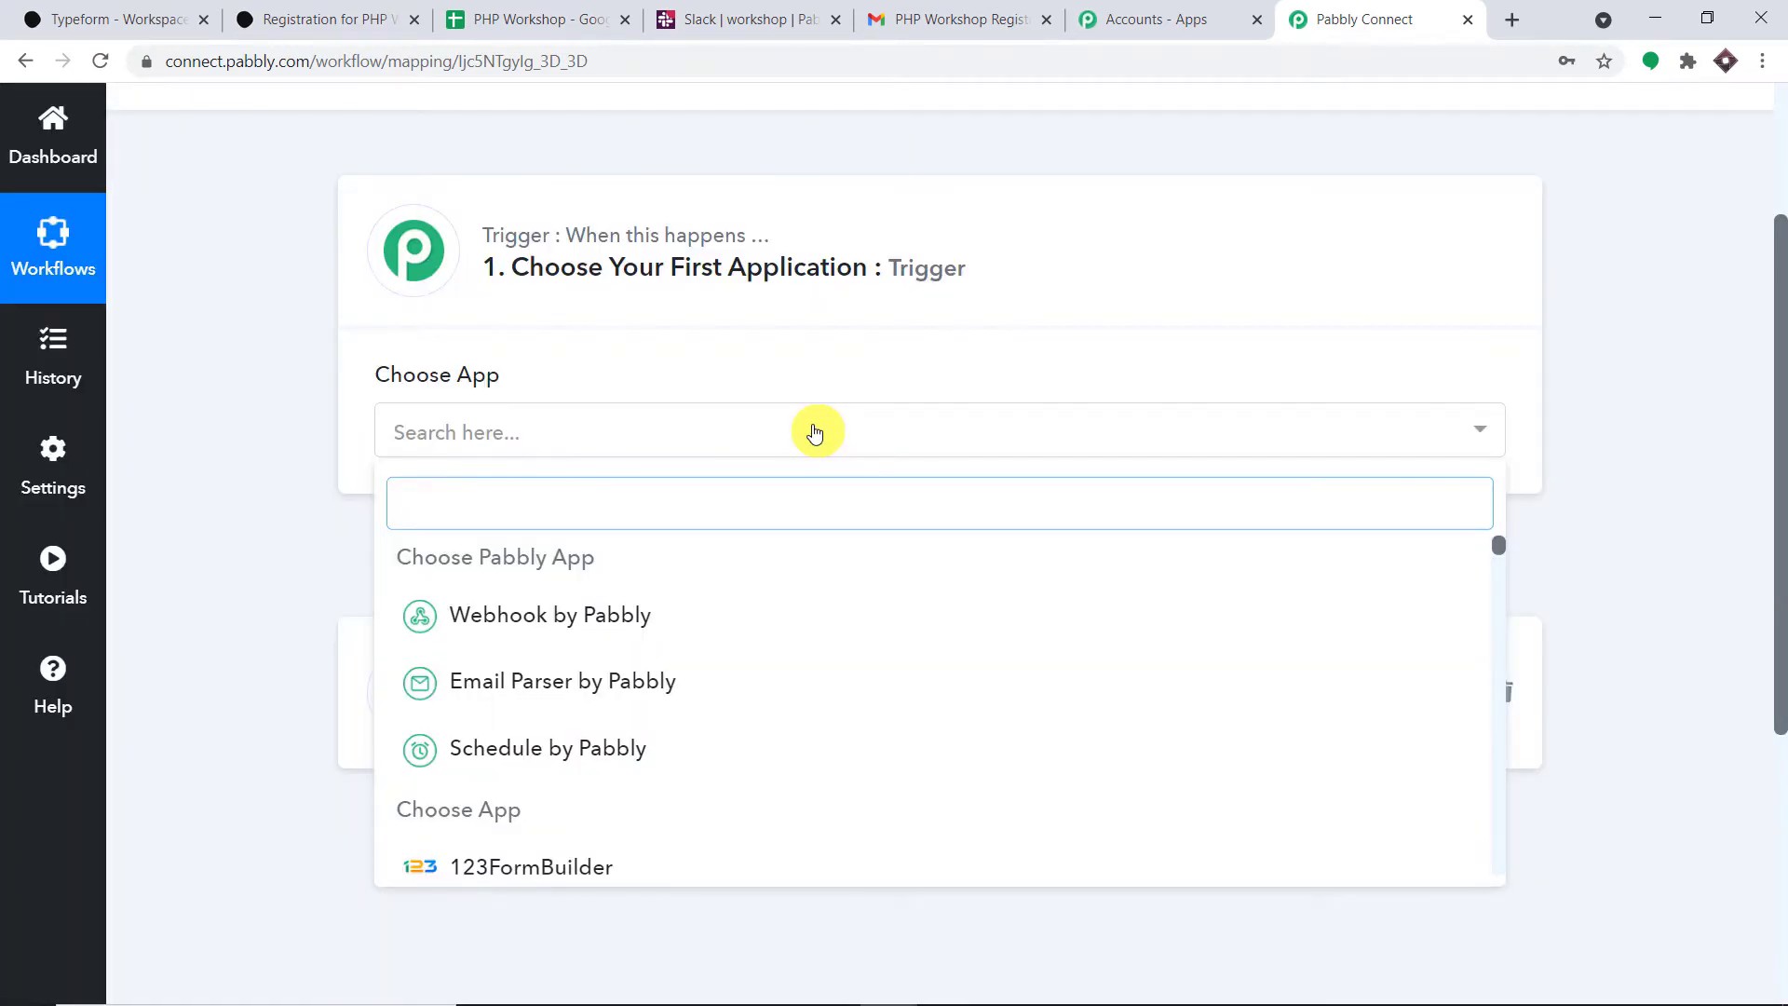
text(type)
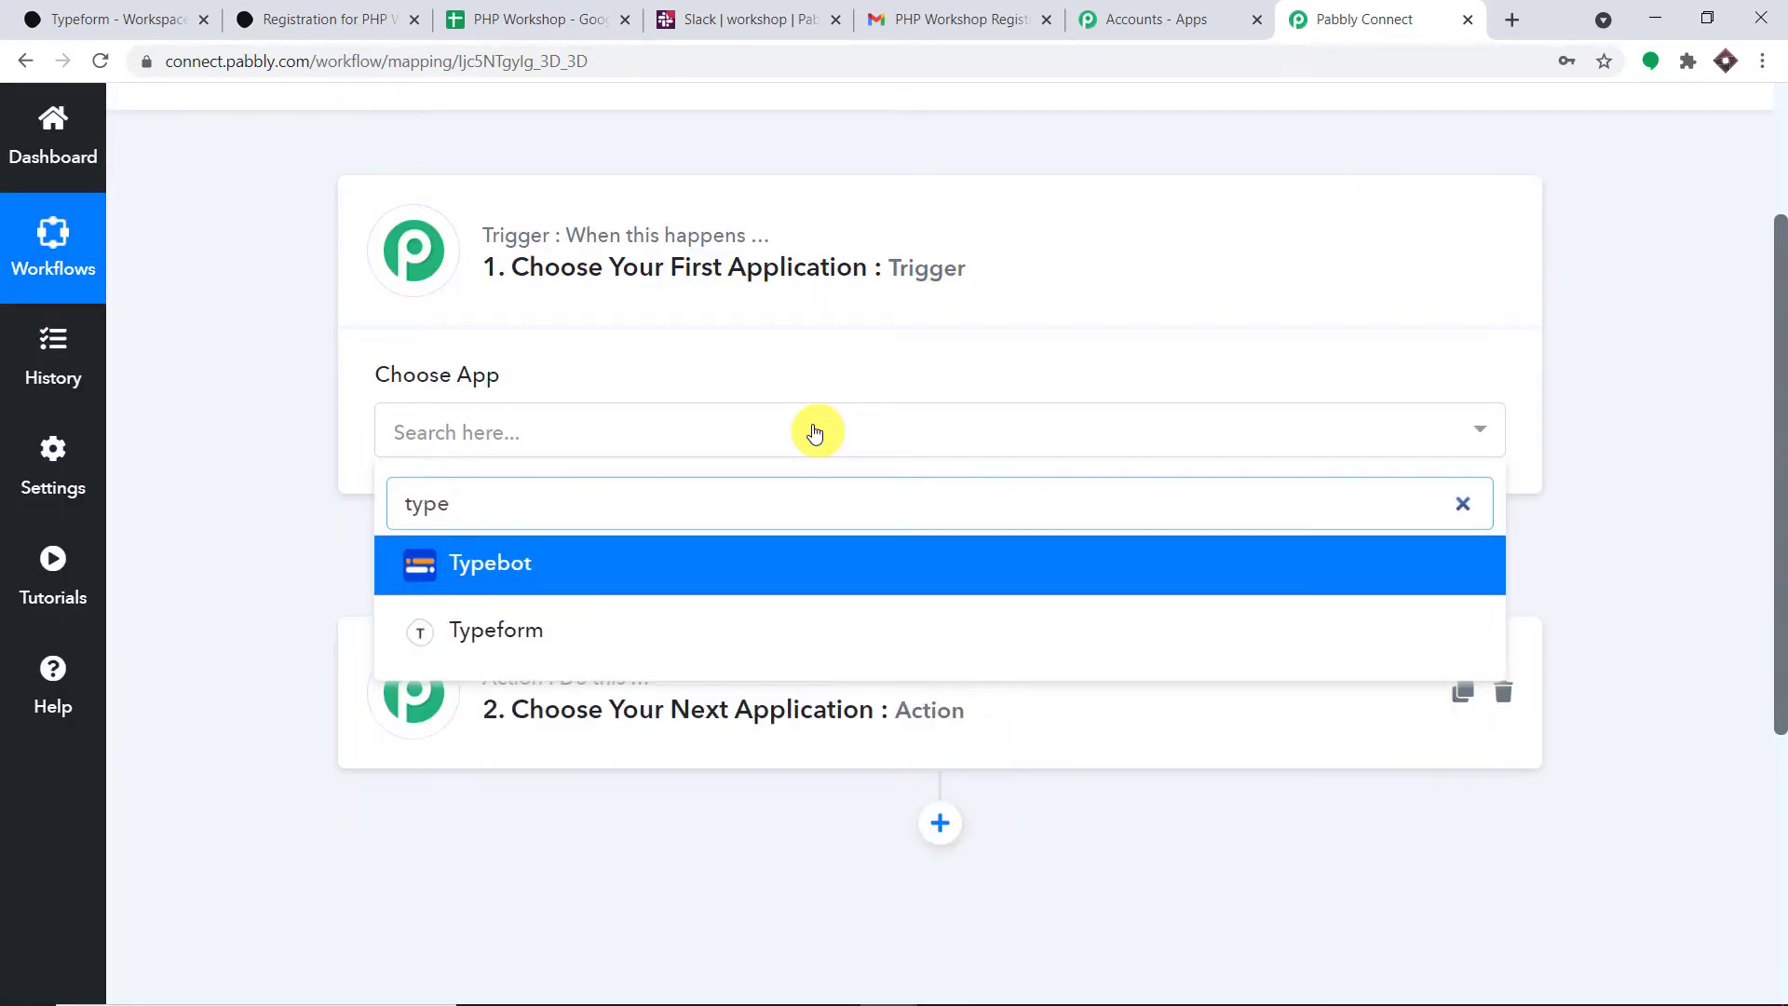
click(584, 639)
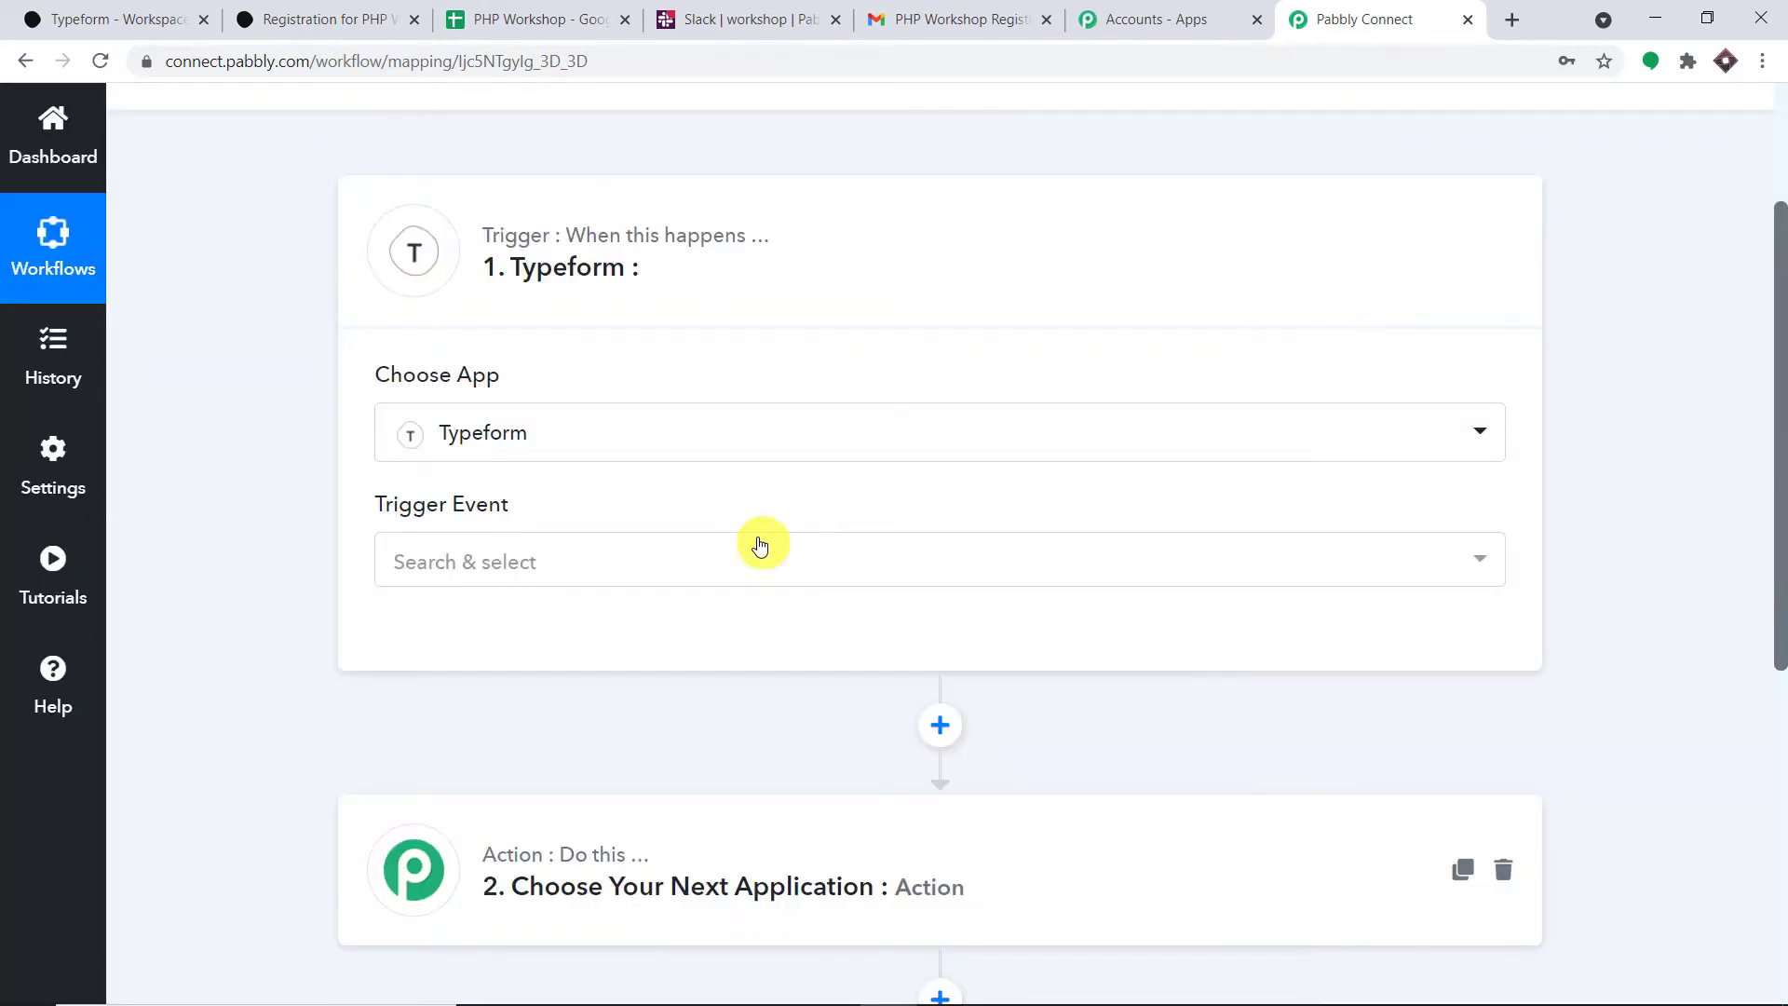
click(741, 561)
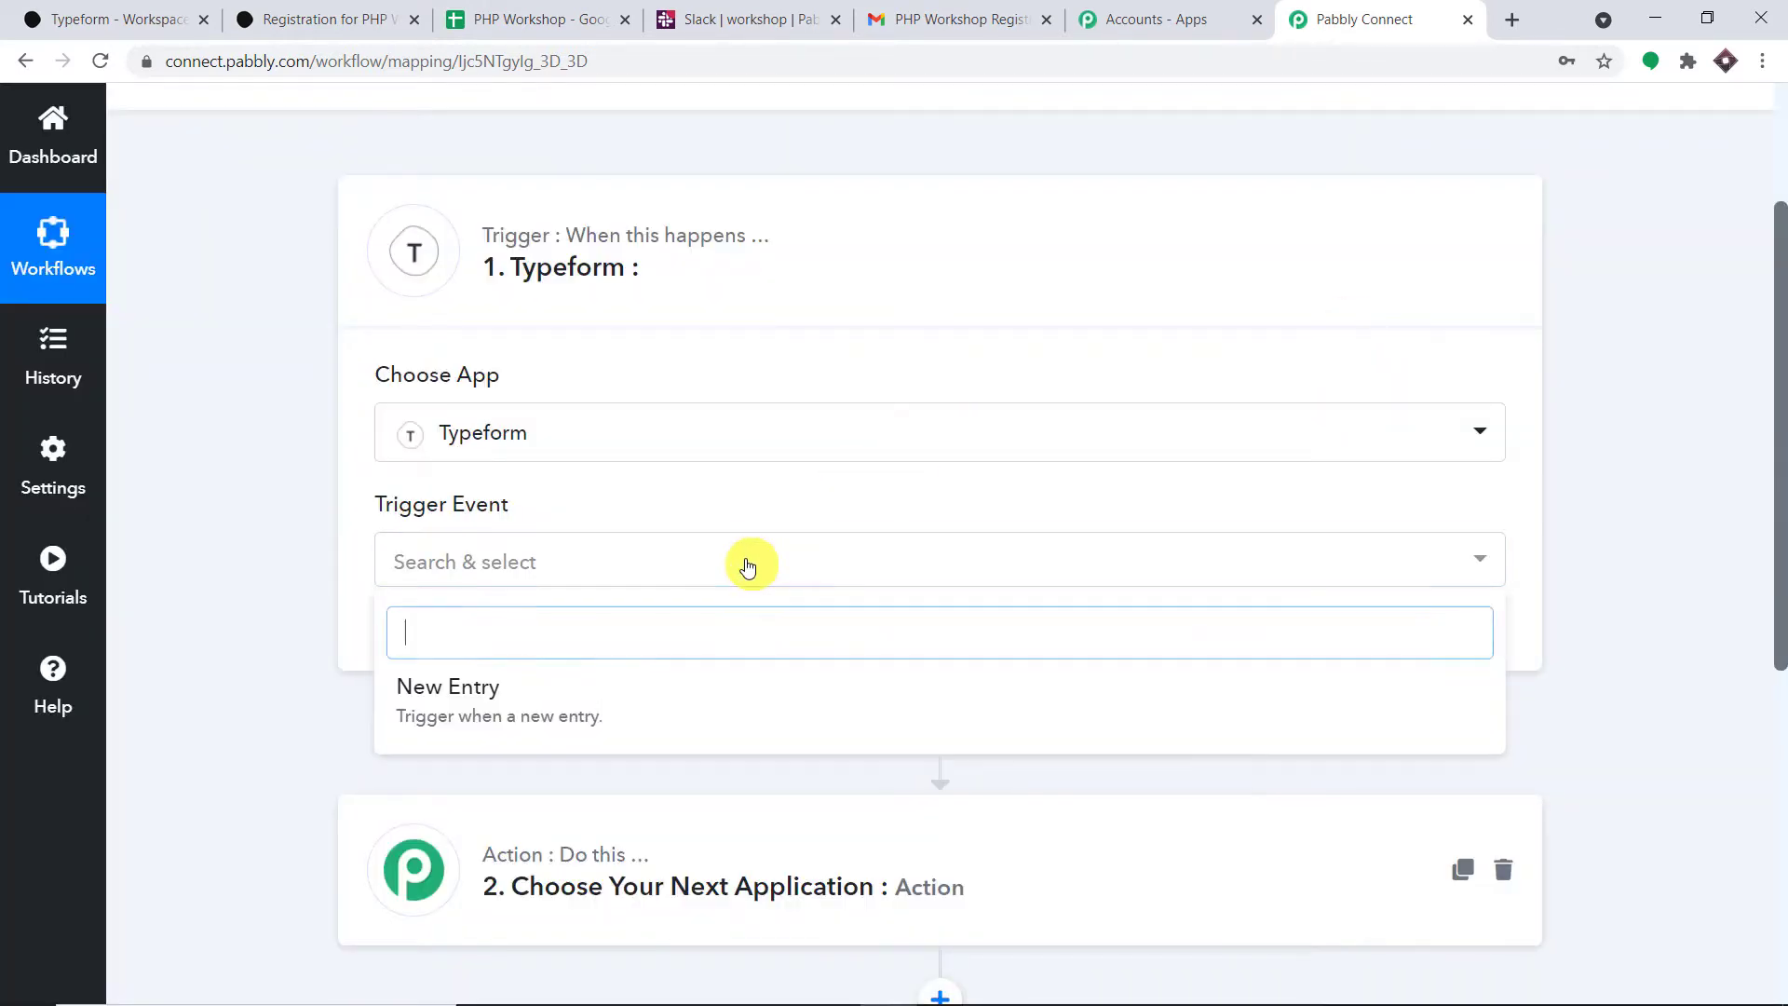
click(479, 688)
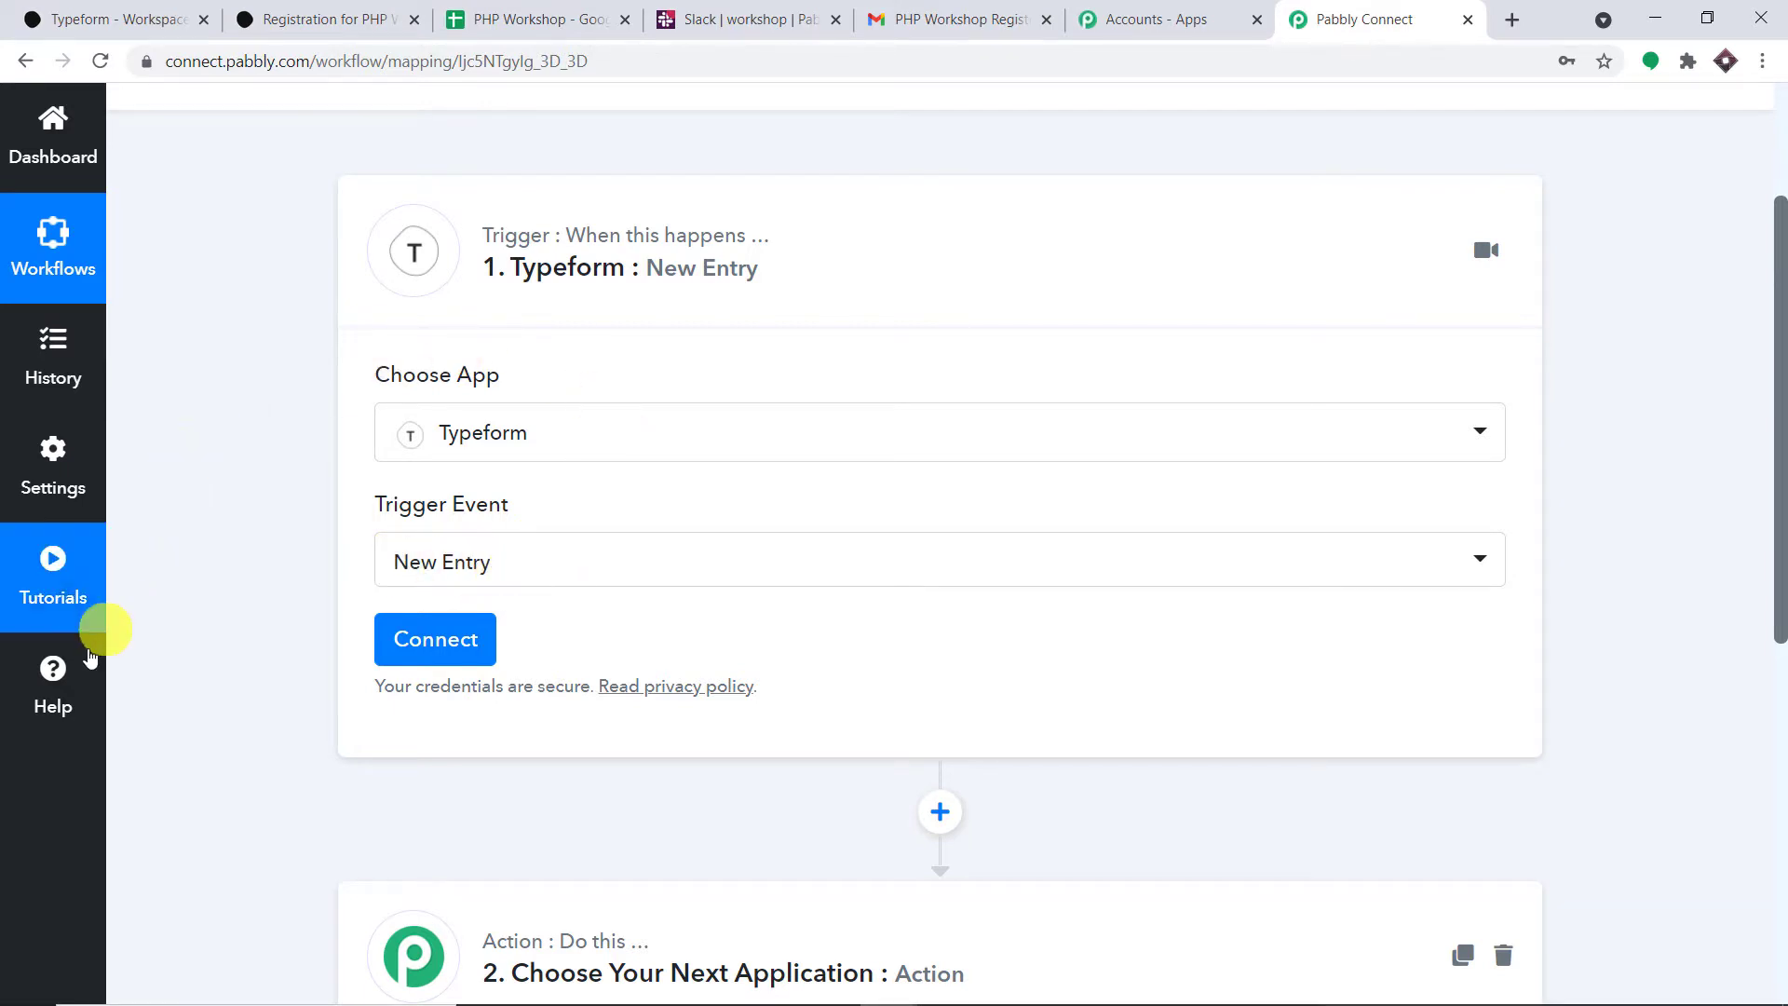
click(67, 691)
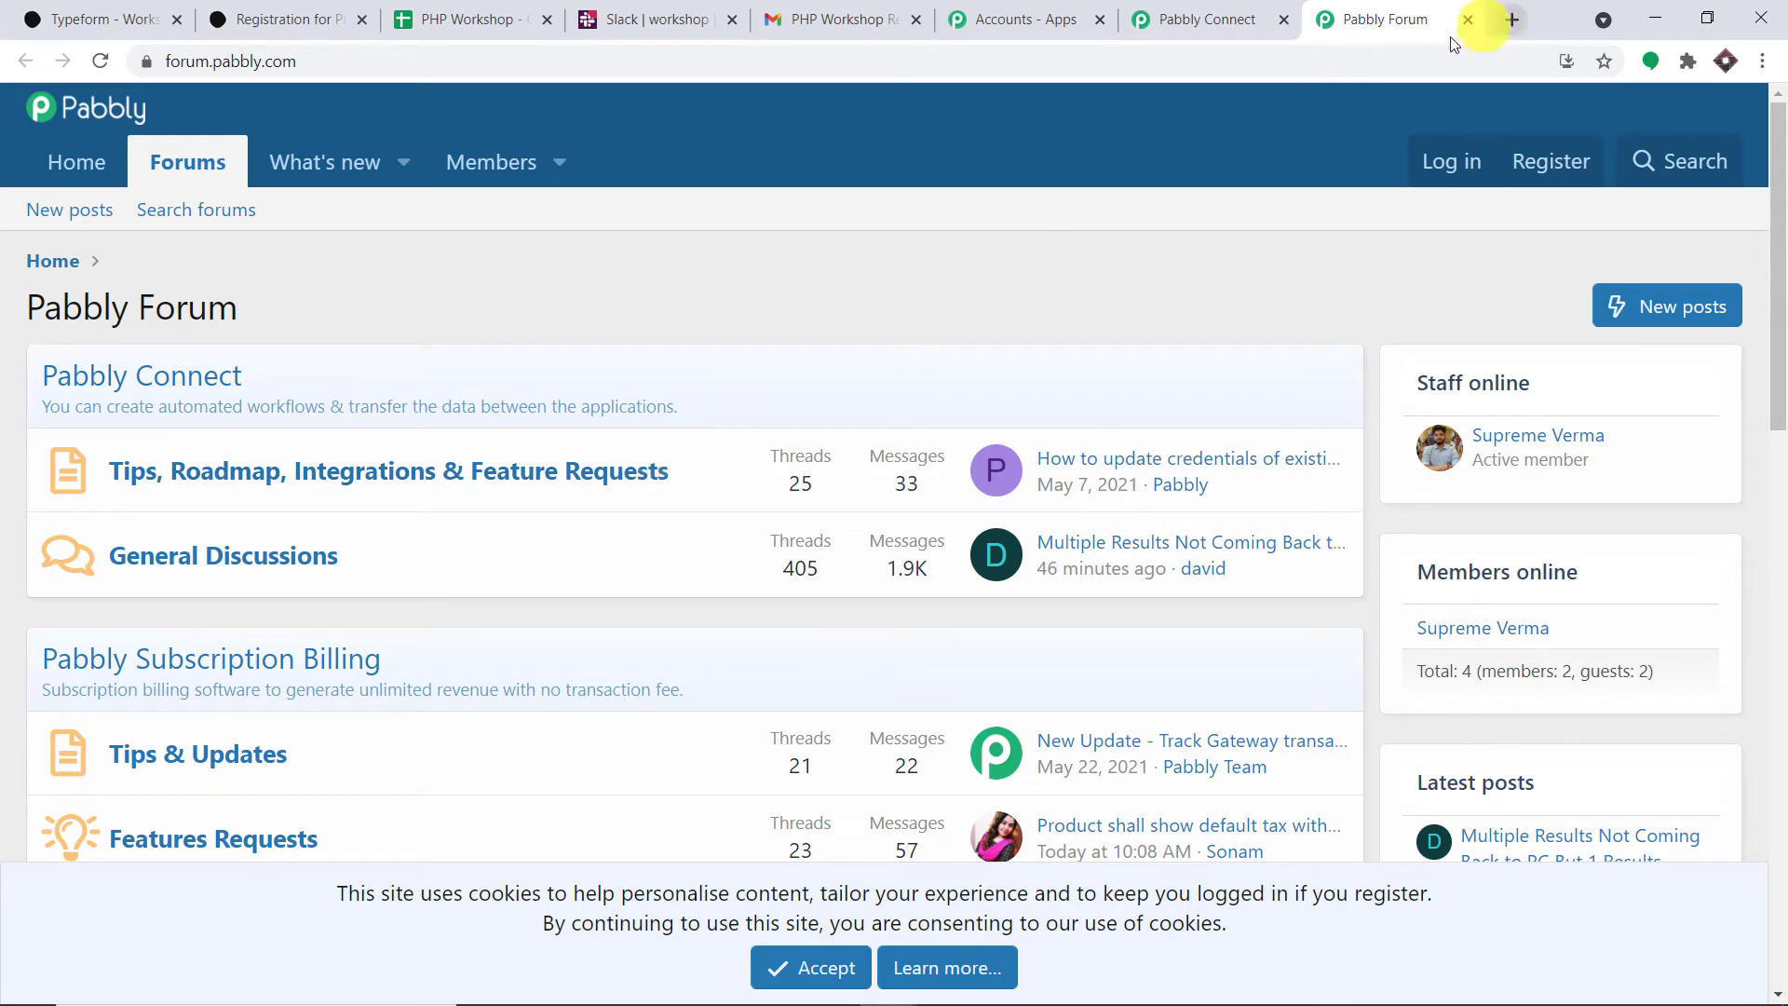
click(1467, 20)
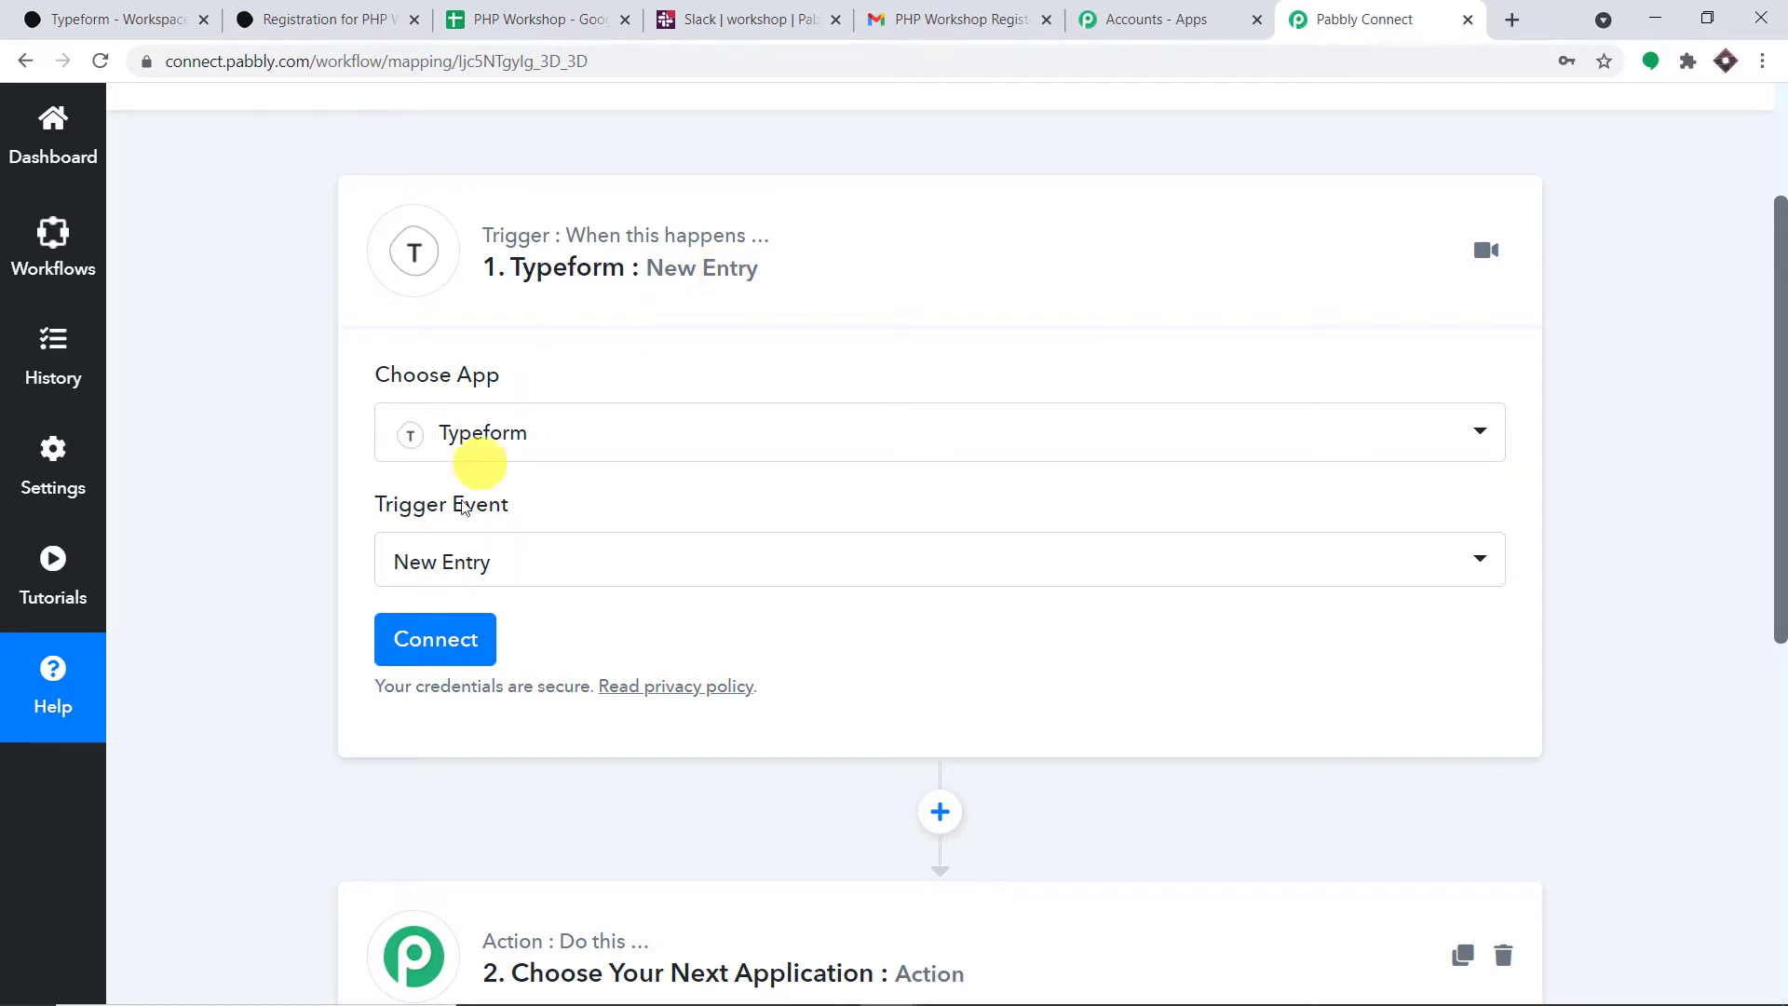
click(458, 635)
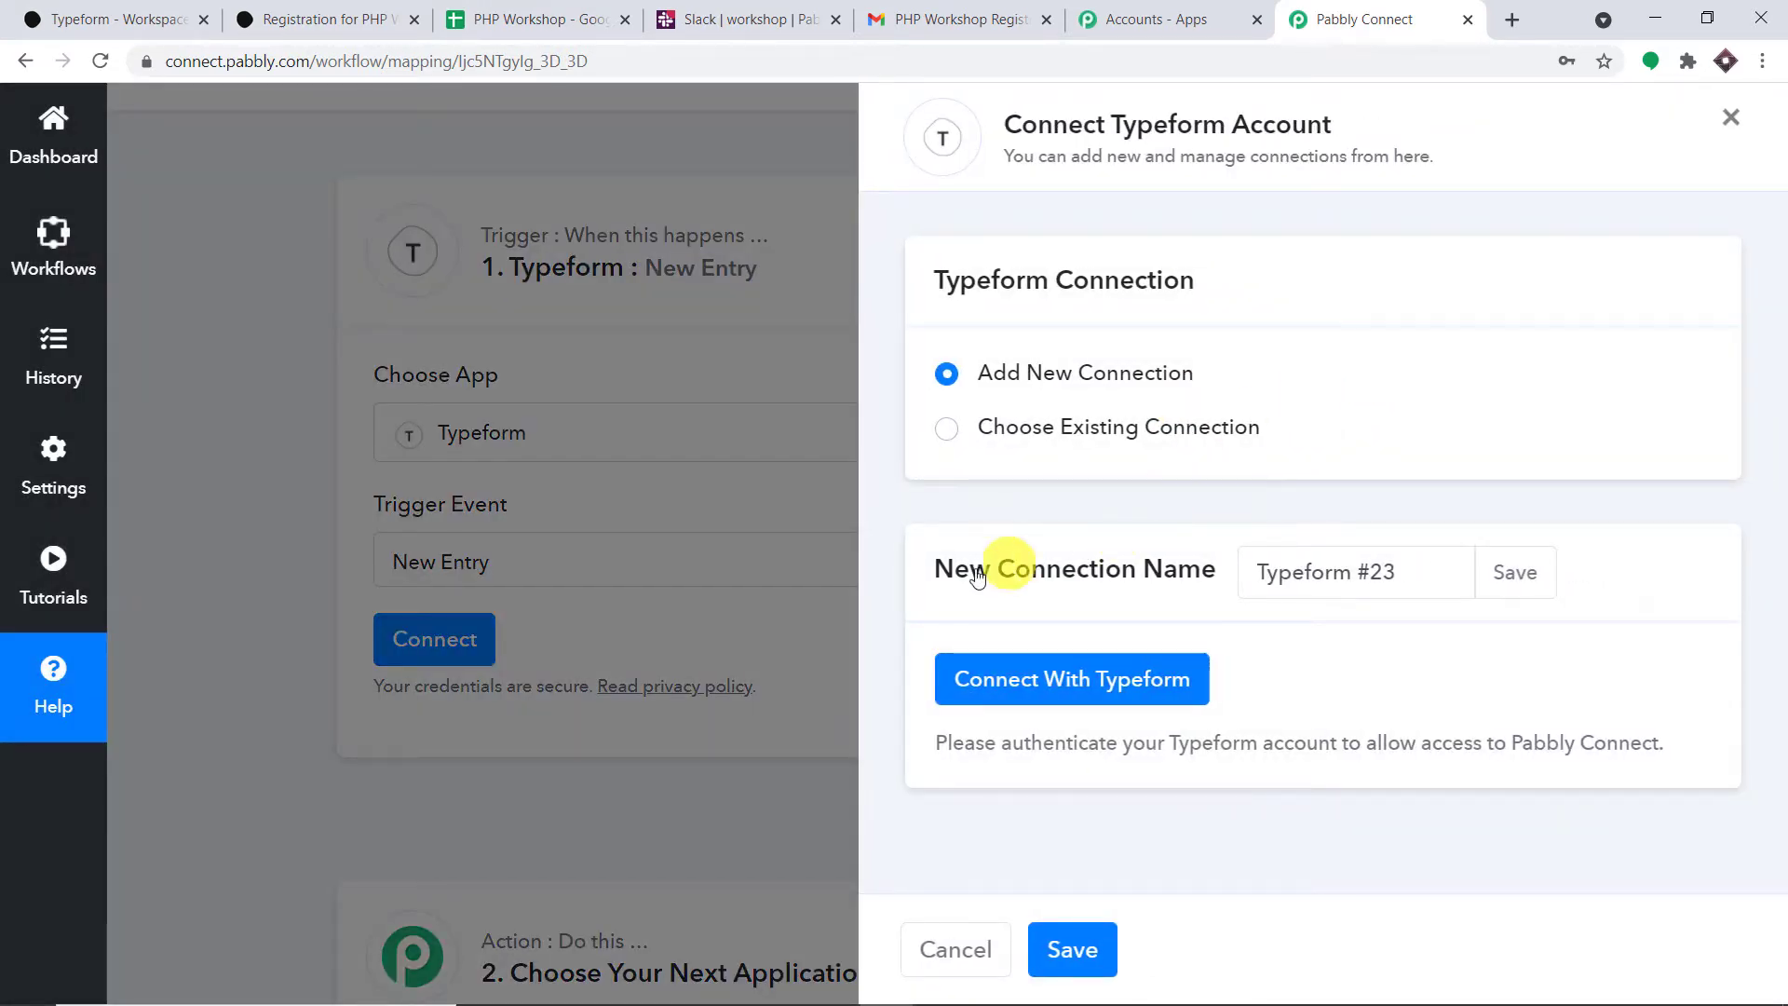
- Connect the Typeform account, accepting Pabbly Connect's access request
click(1033, 671)
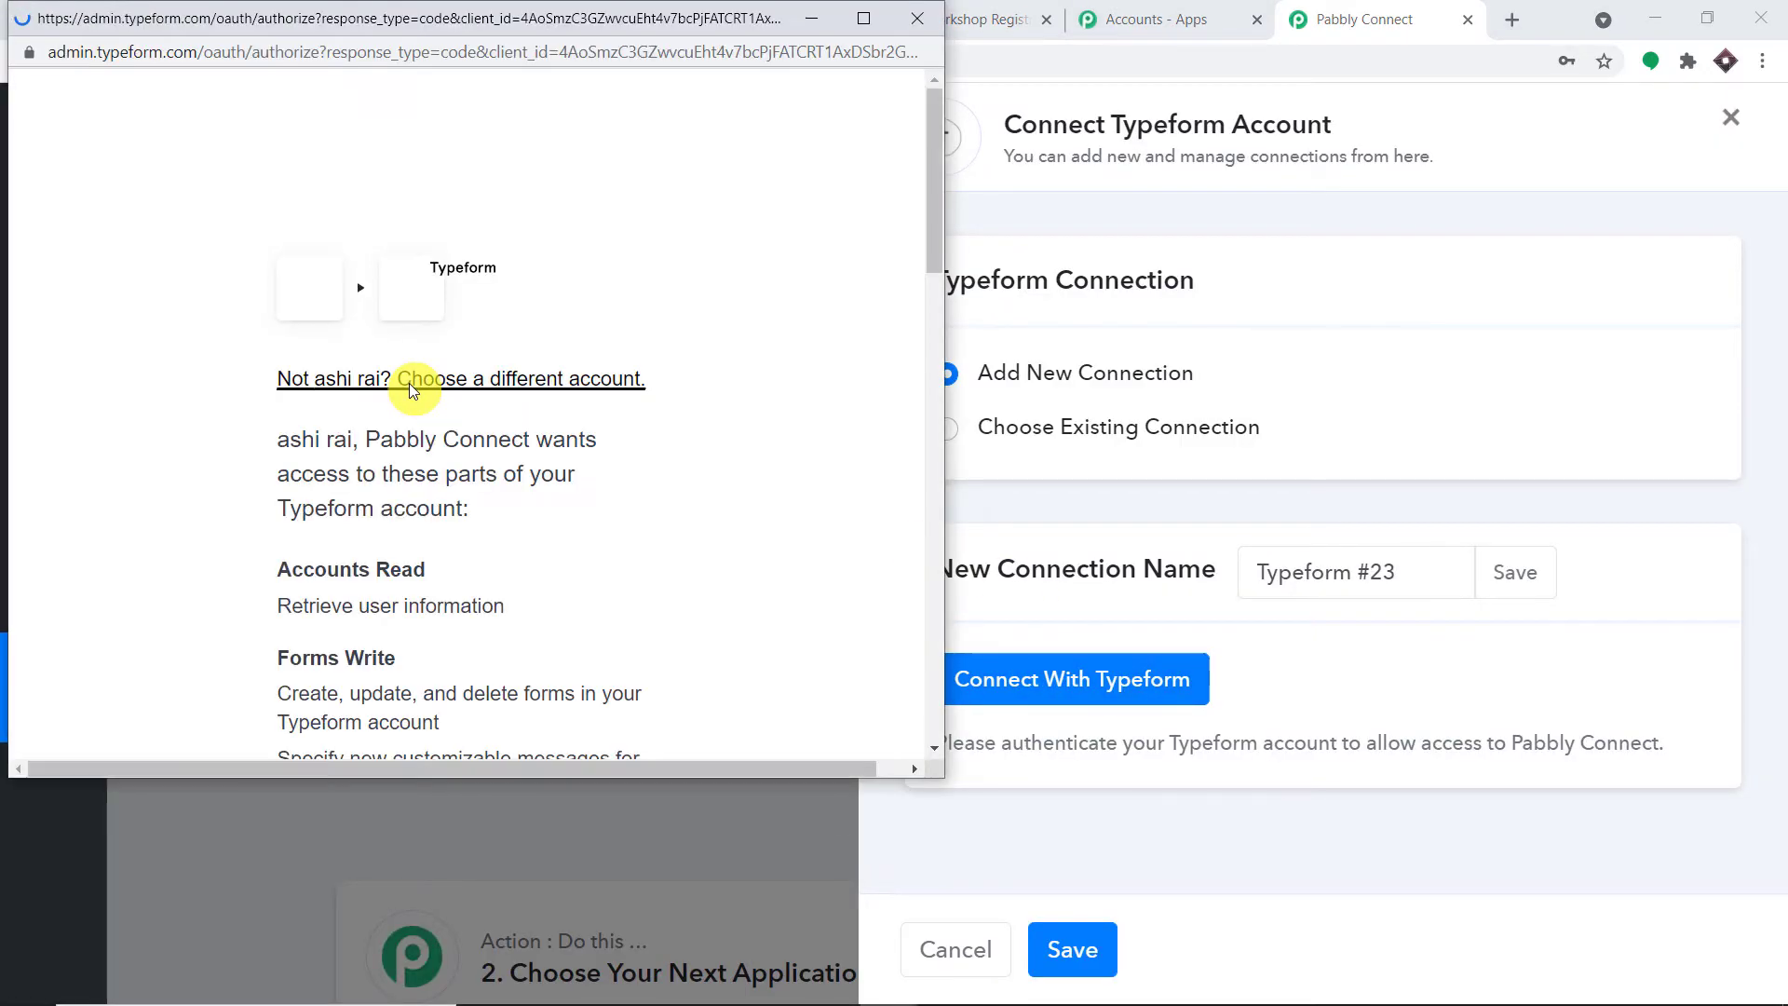
scroll(692, 430, down, 1)
scroll(693, 432, down, 15)
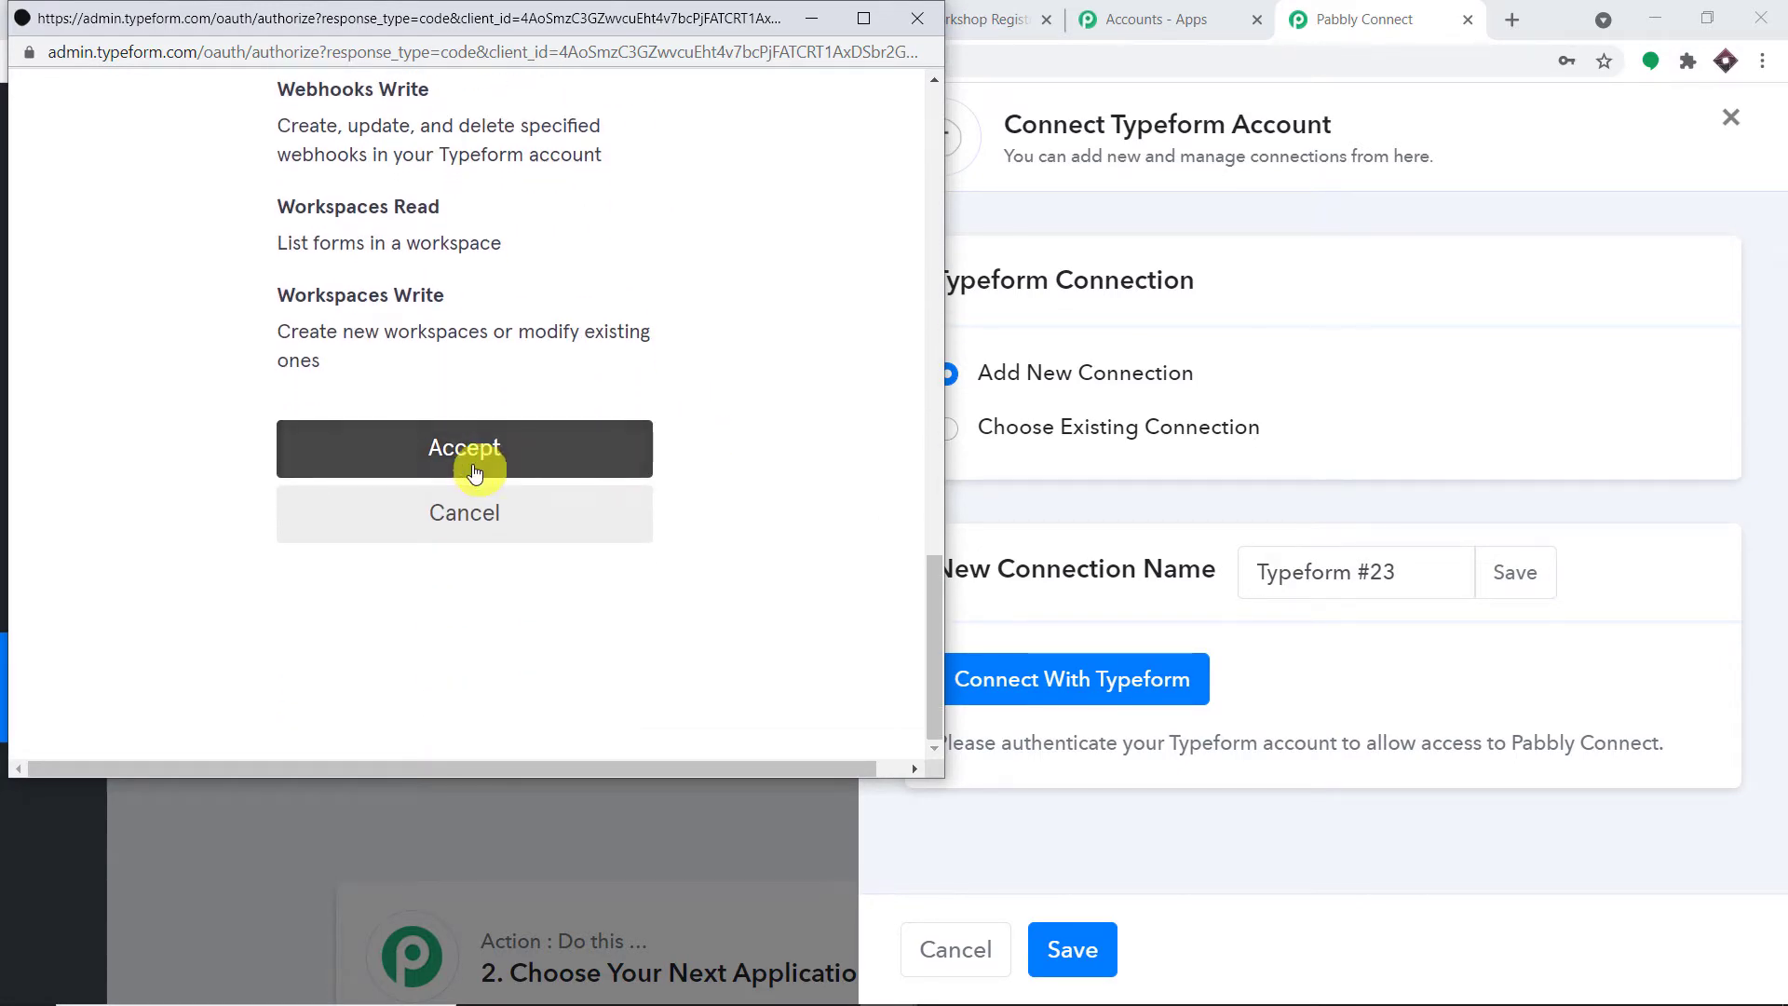
click(475, 468)
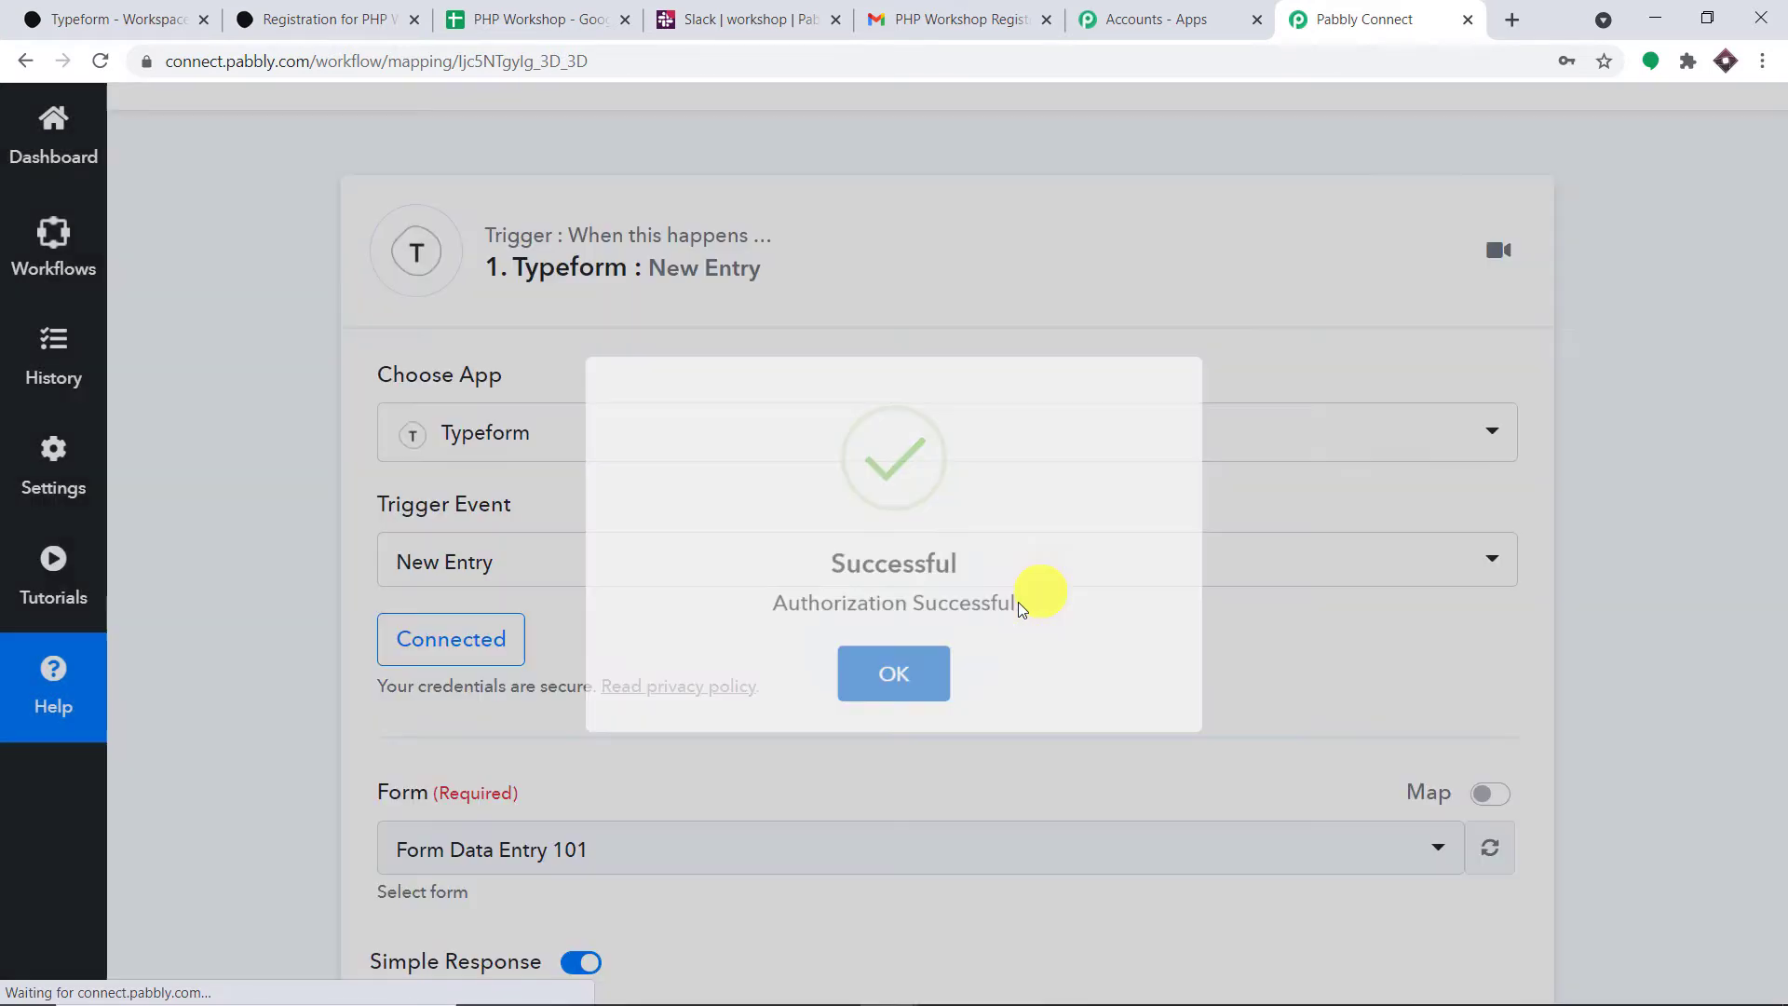
scroll(797, 575, down, 3)
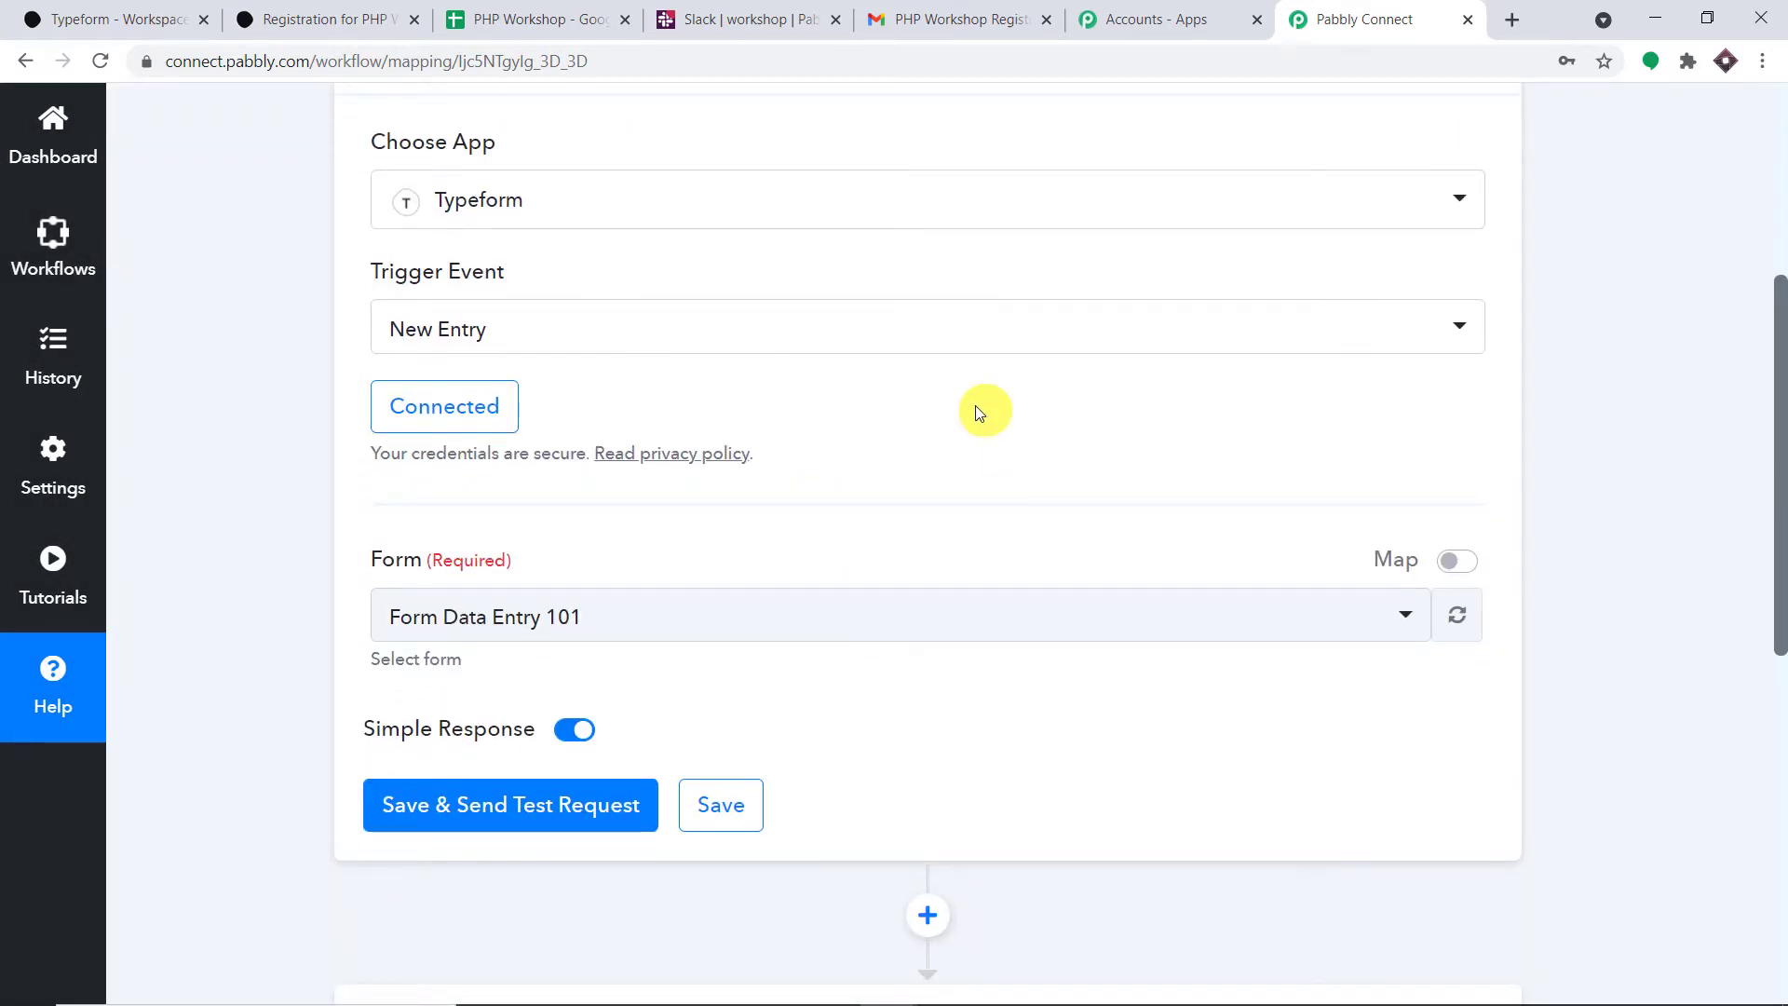
- Check the Form dropdown, then open Registration for PHP Workshop in Typeform's editor and dismiss the tour
scroll(975, 407, down, 1)
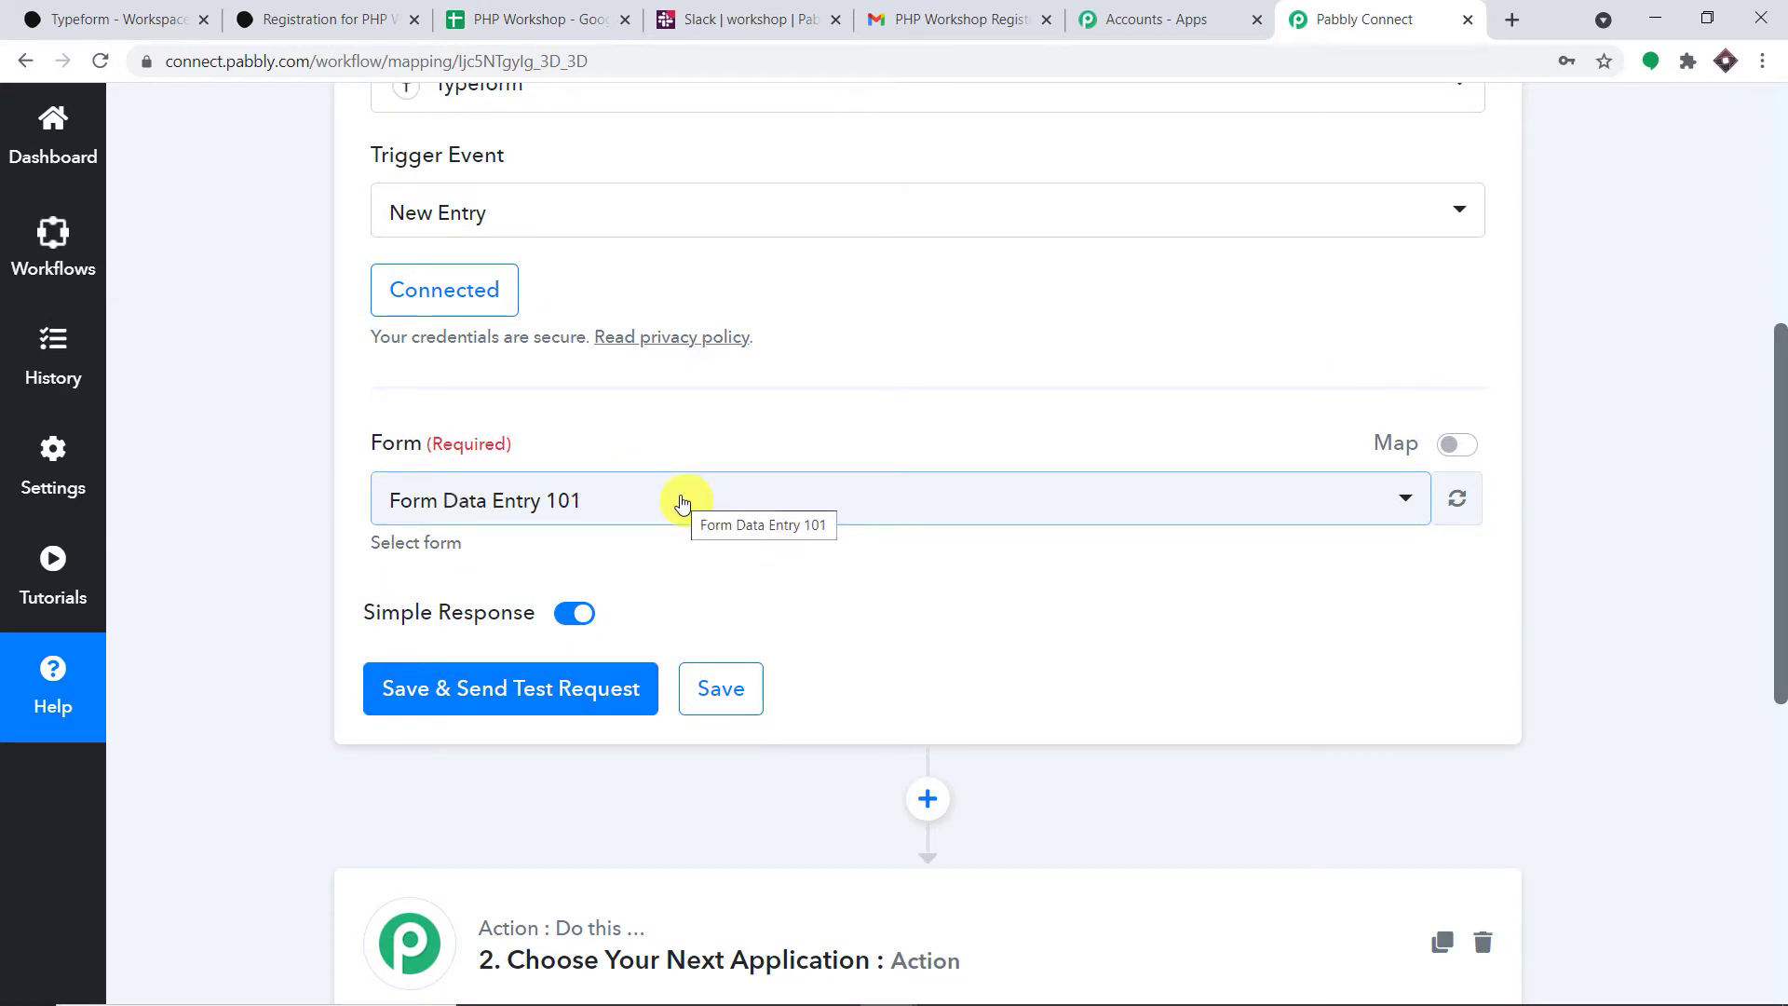
click(578, 502)
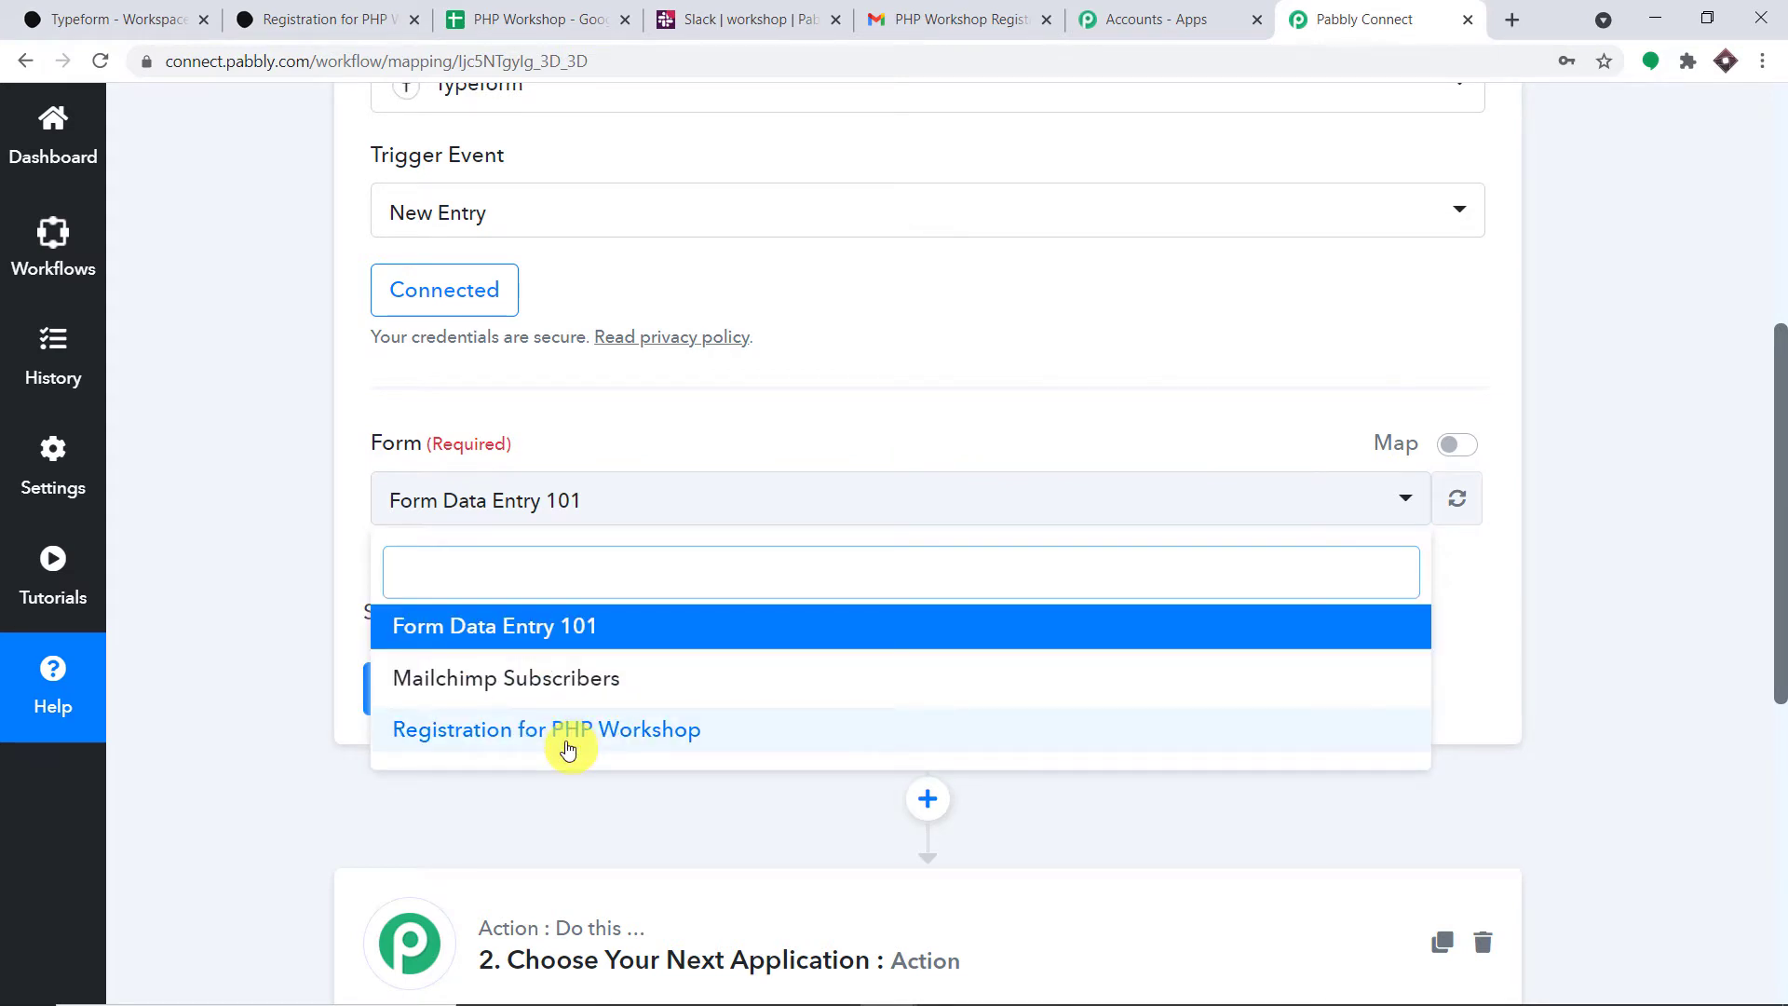
click(121, 19)
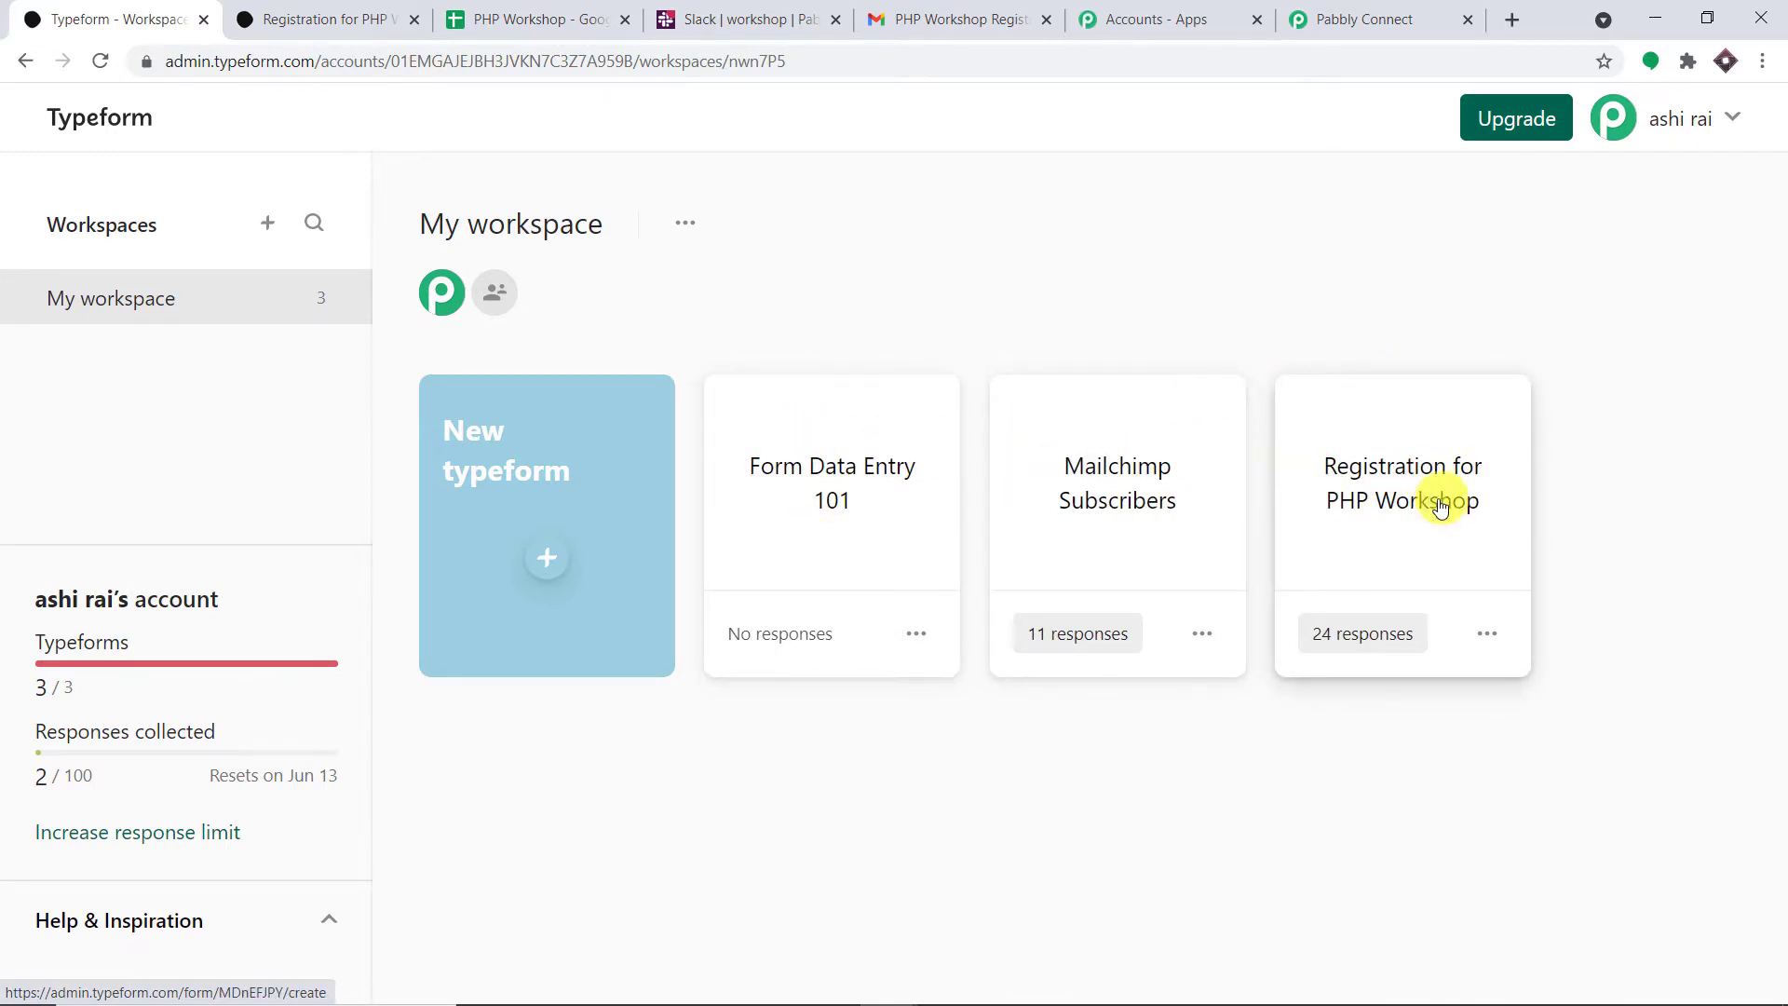
click(1408, 497)
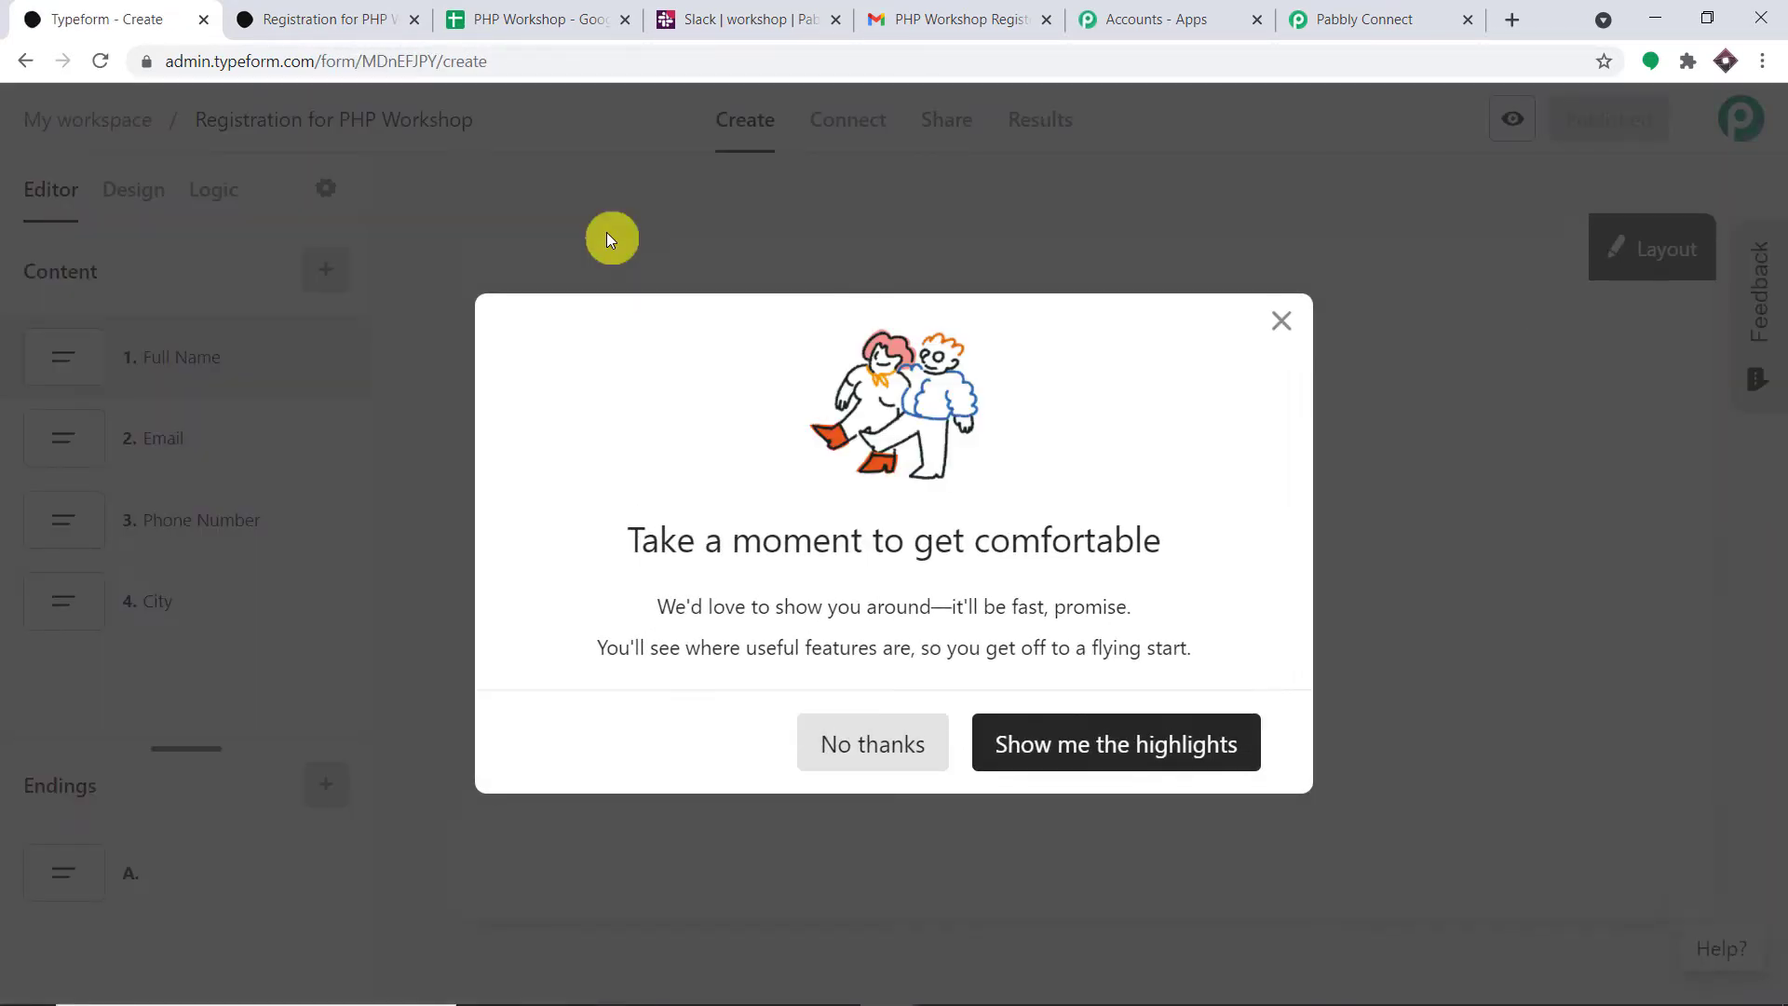
click(1281, 320)
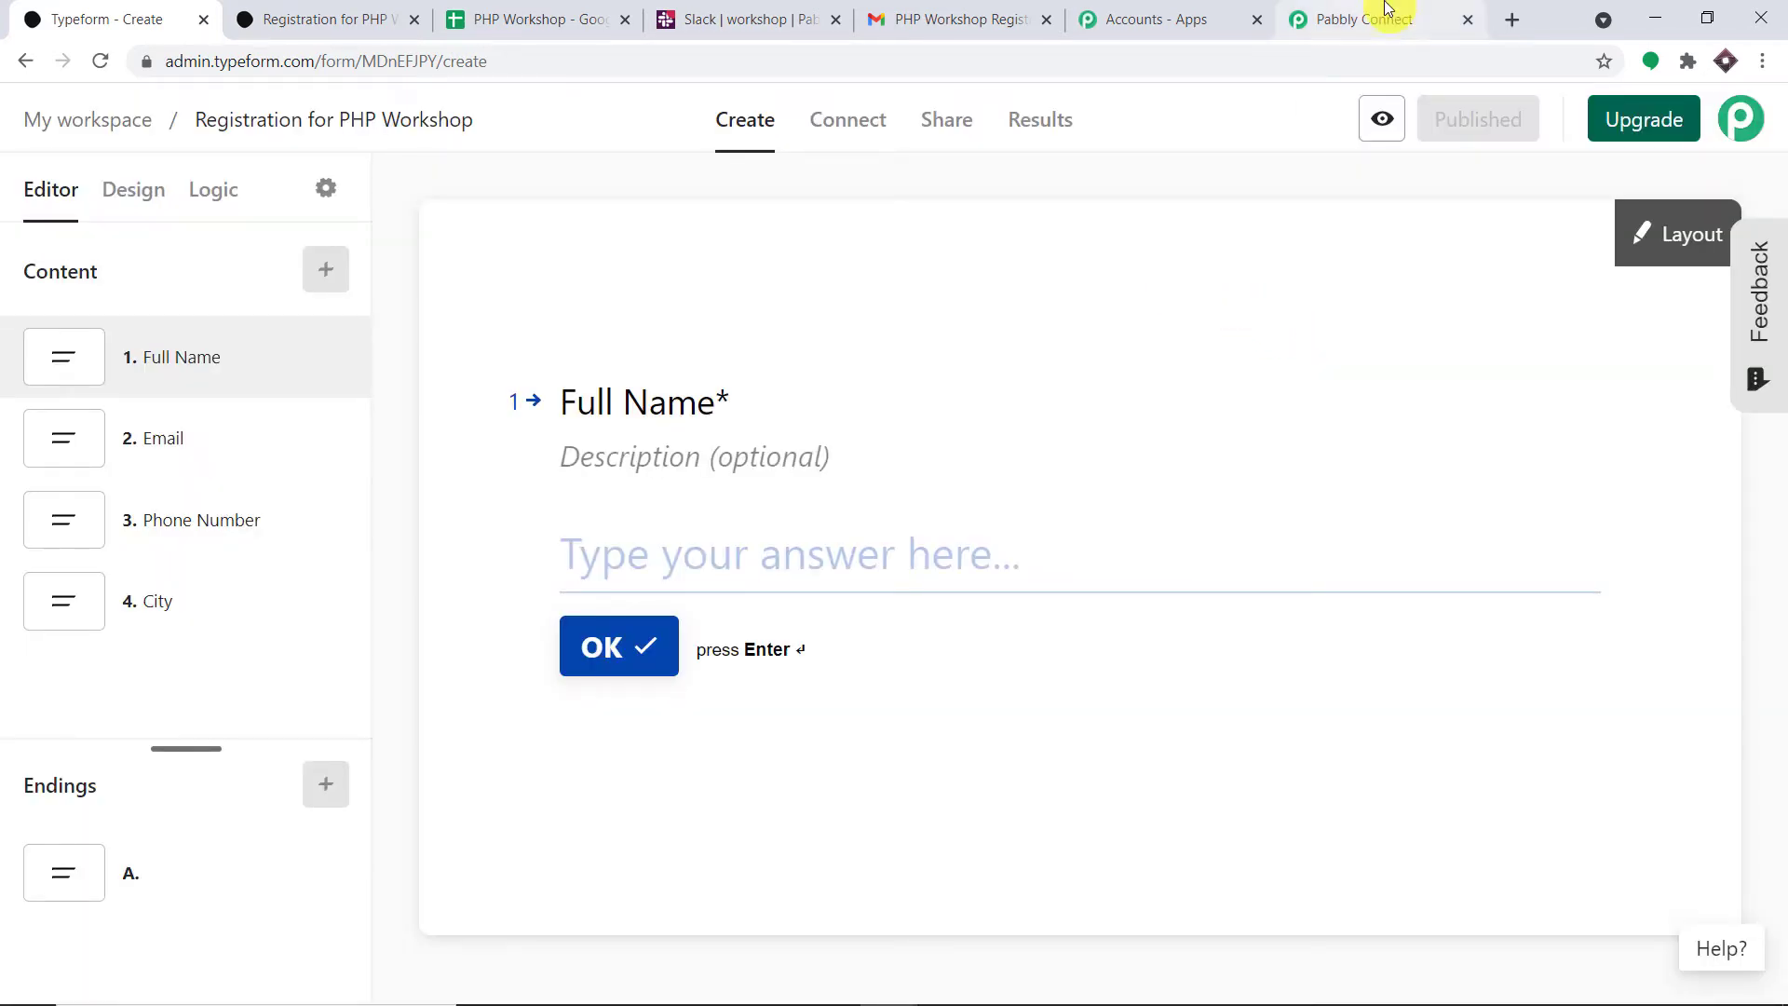
- Select Registration for PHP Workshop as the trigger form and send a test request
click(1325, 19)
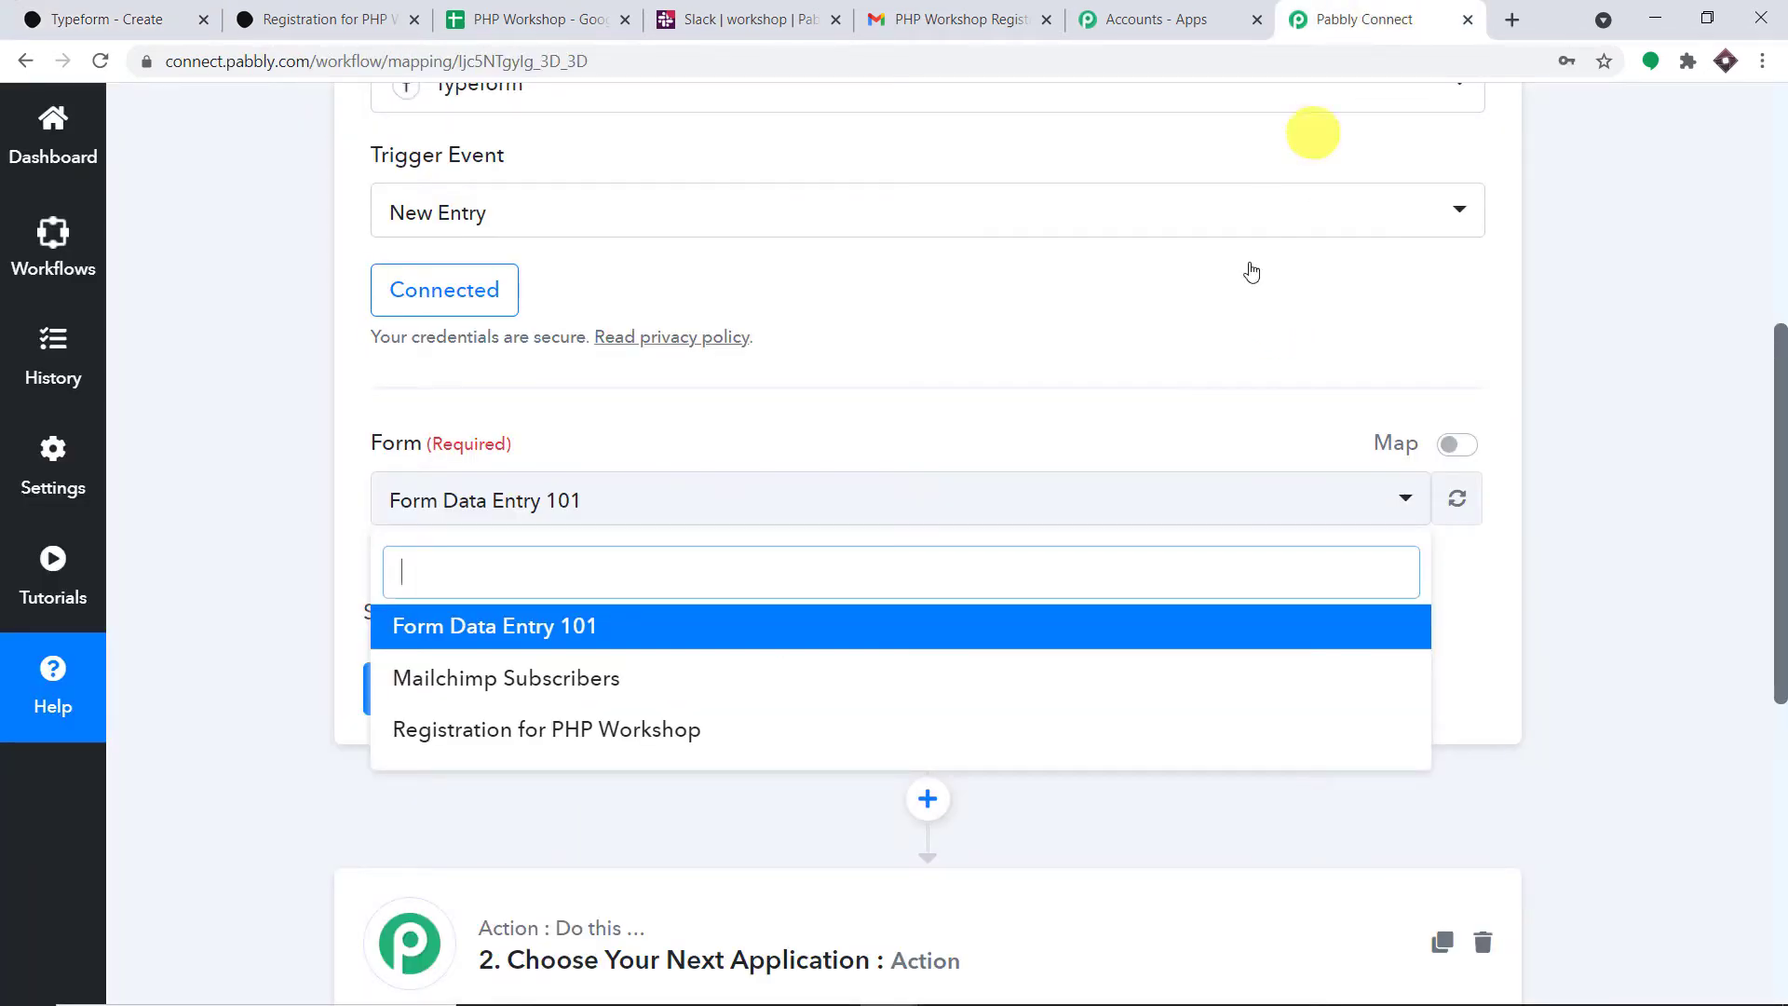
click(694, 745)
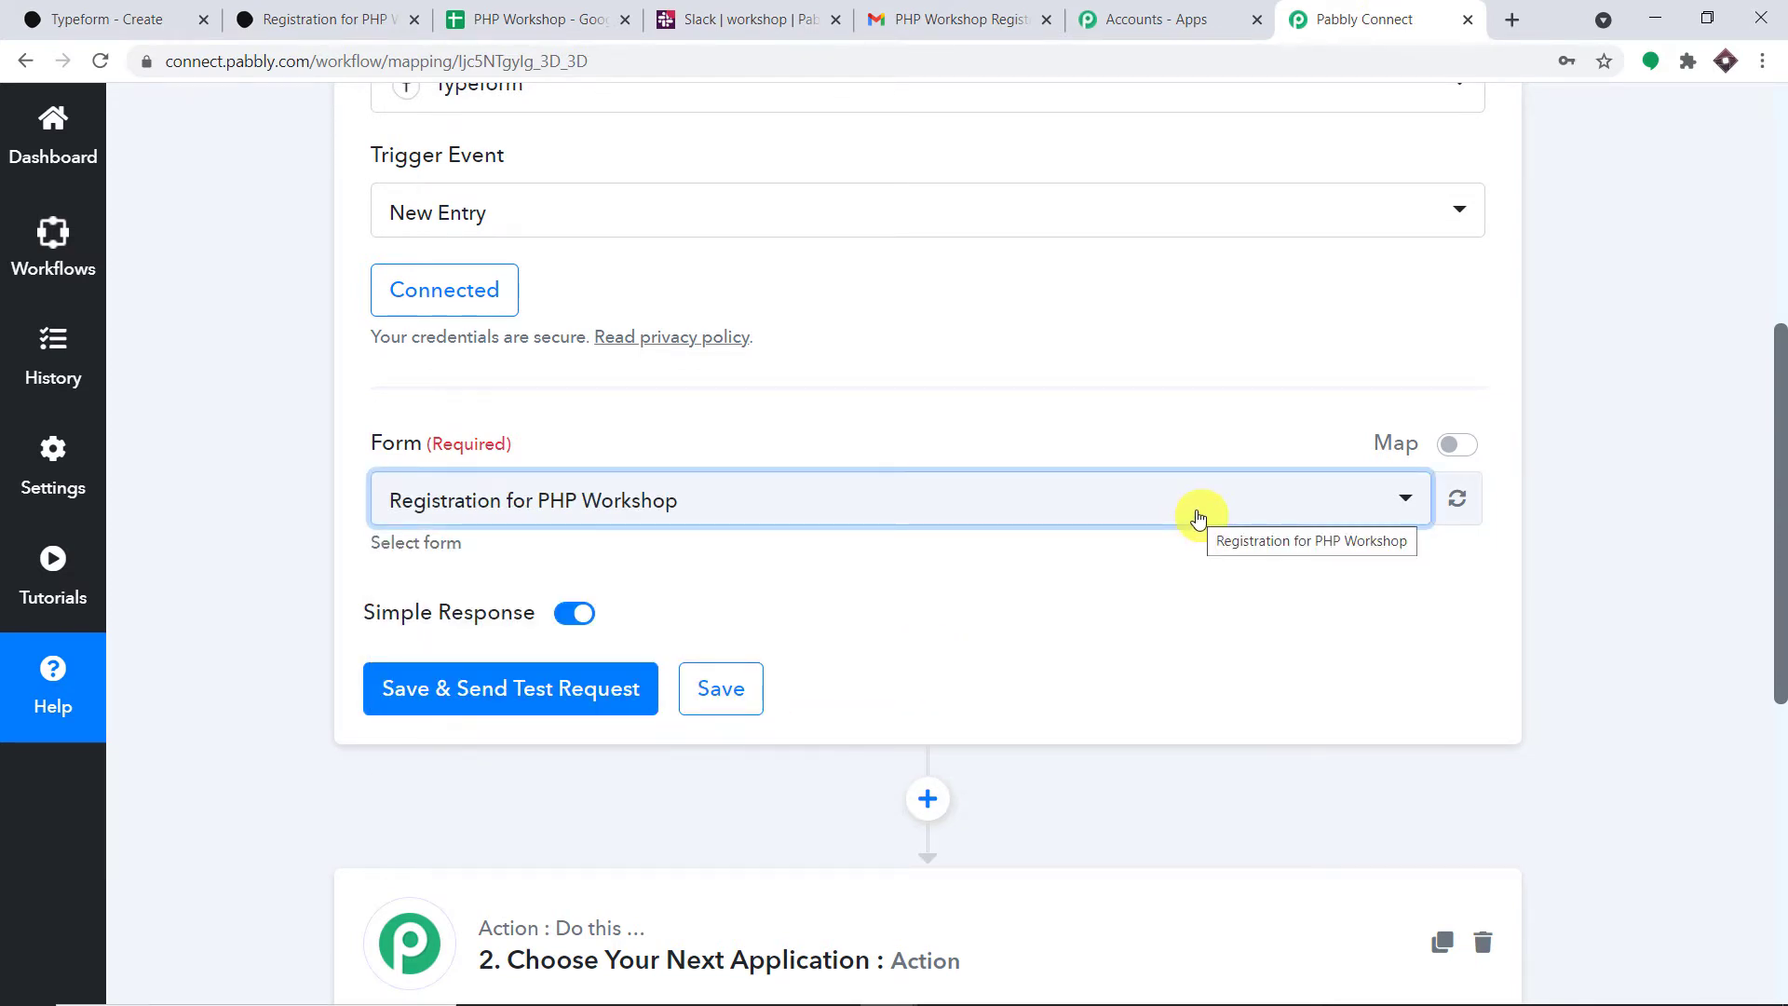
click(519, 689)
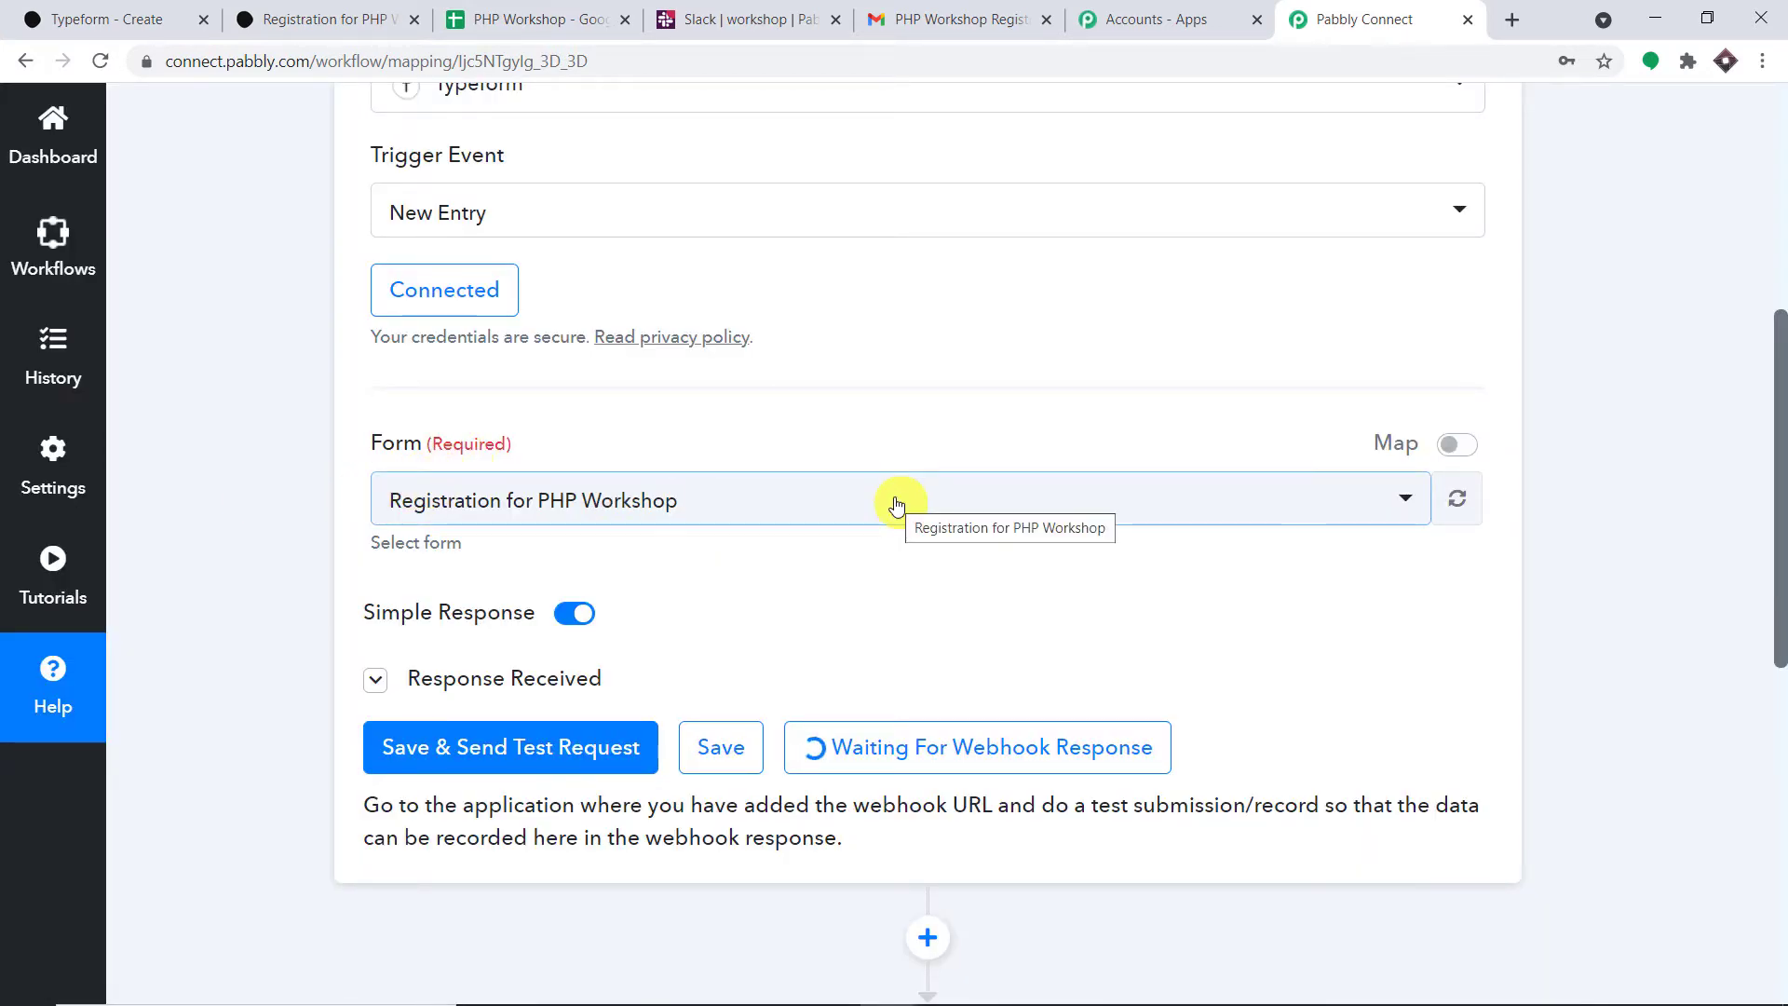
scroll(929, 527, down, 3)
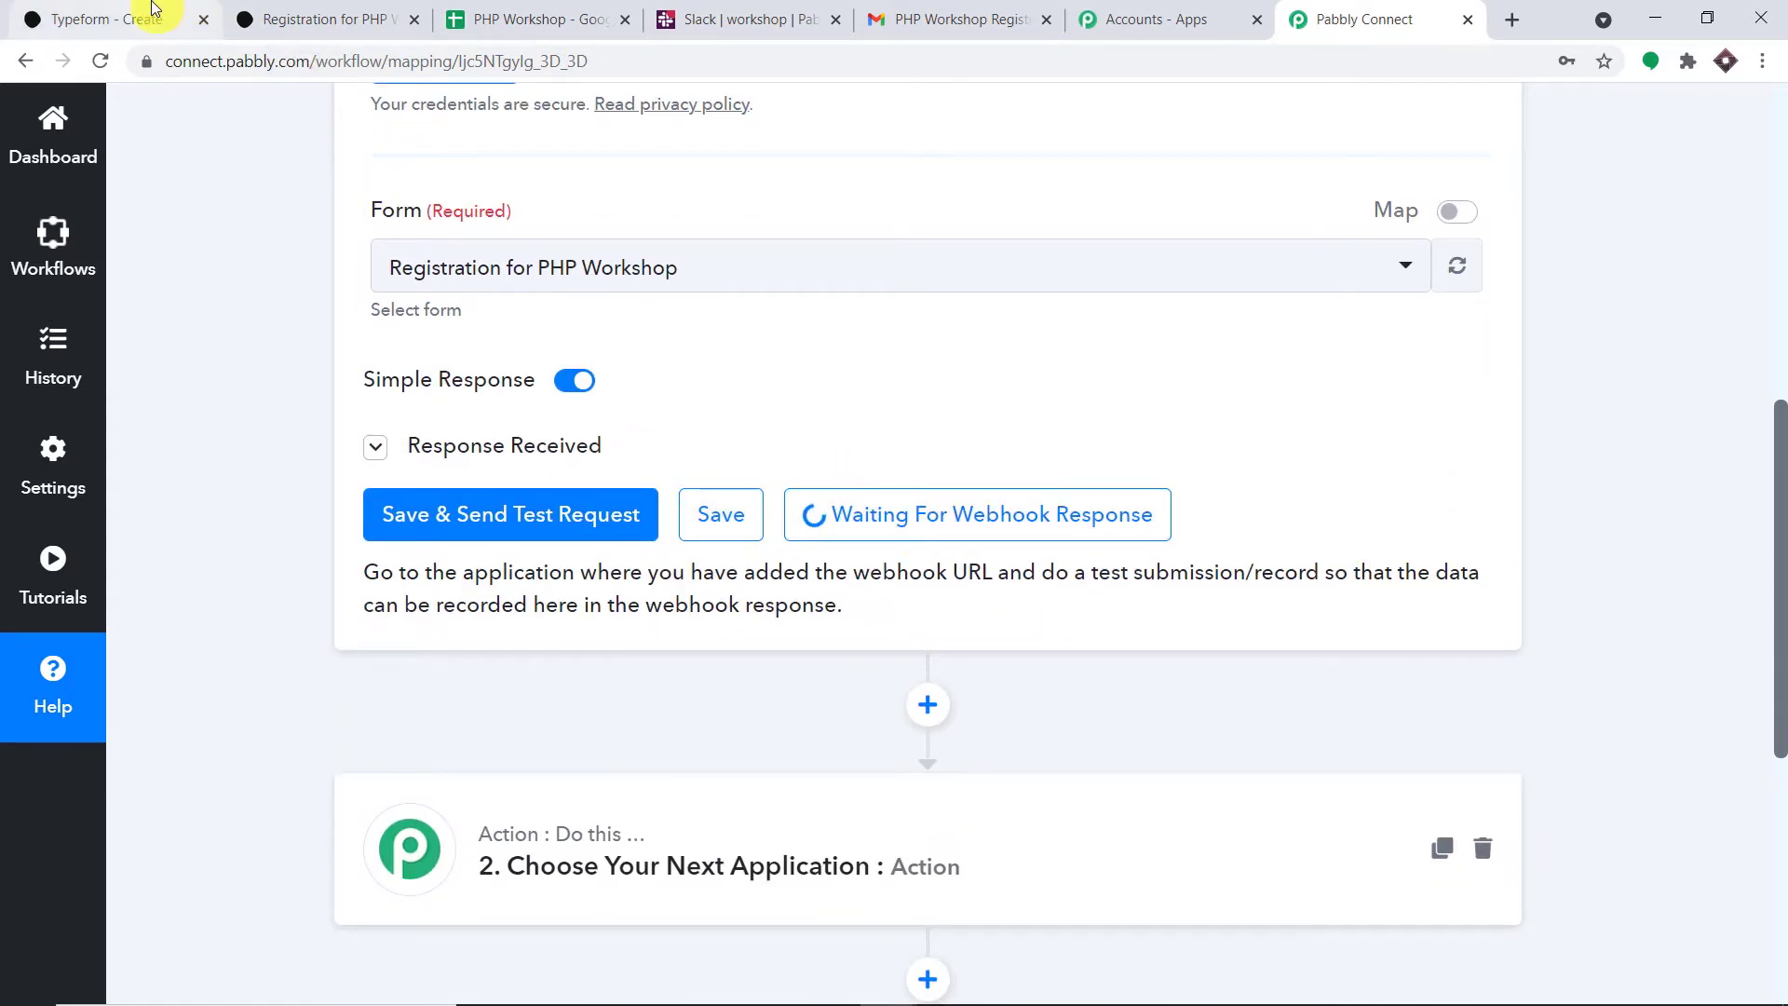
- Copy the share link of the Registration for PHP Workshop form in Typeform
click(261, 9)
click(126, 13)
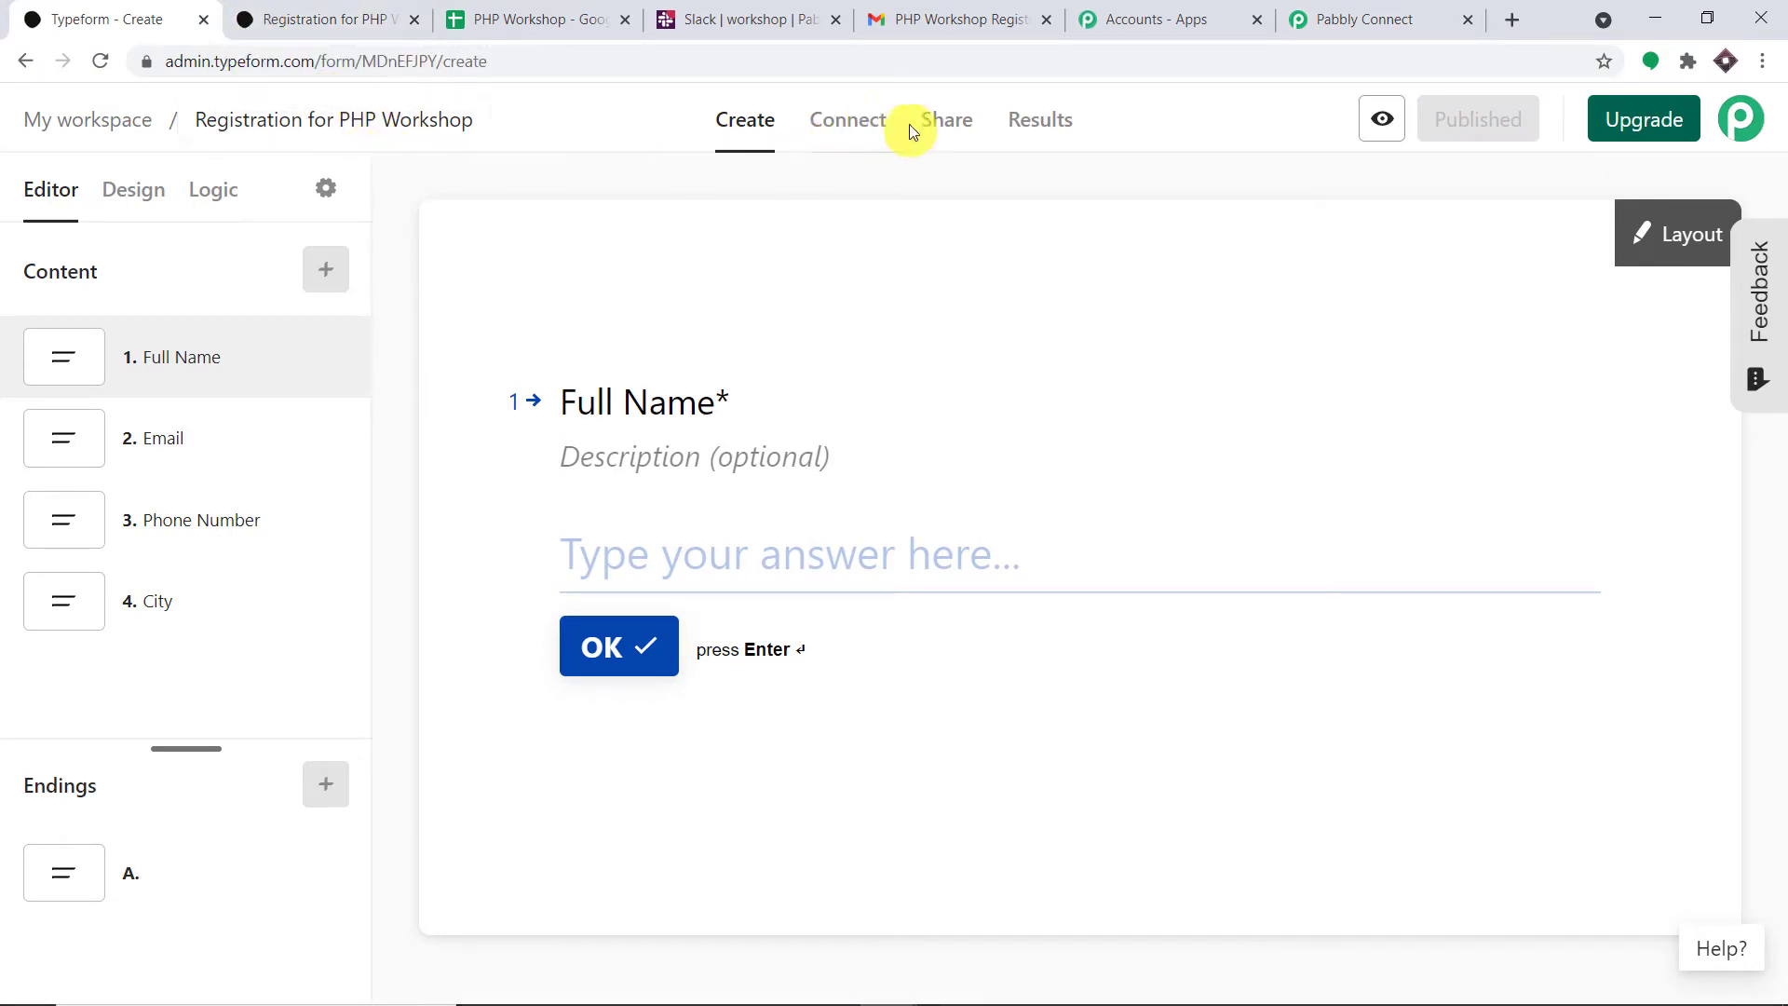
click(934, 125)
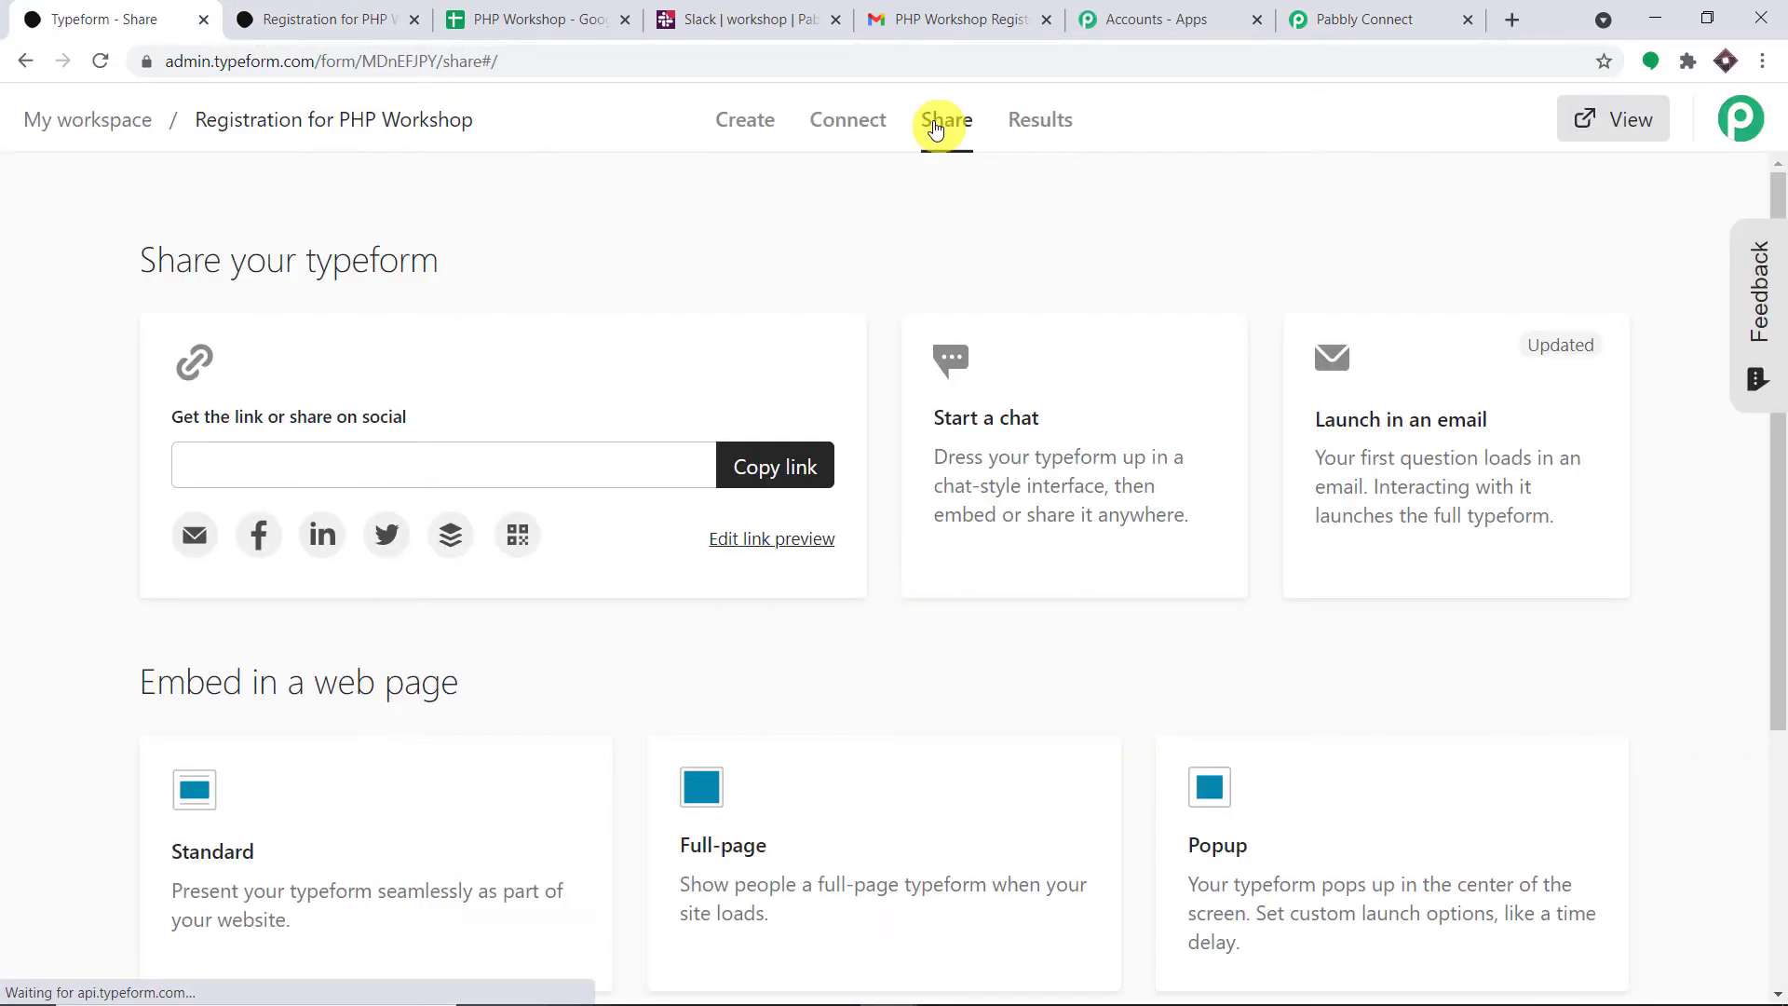
click(808, 471)
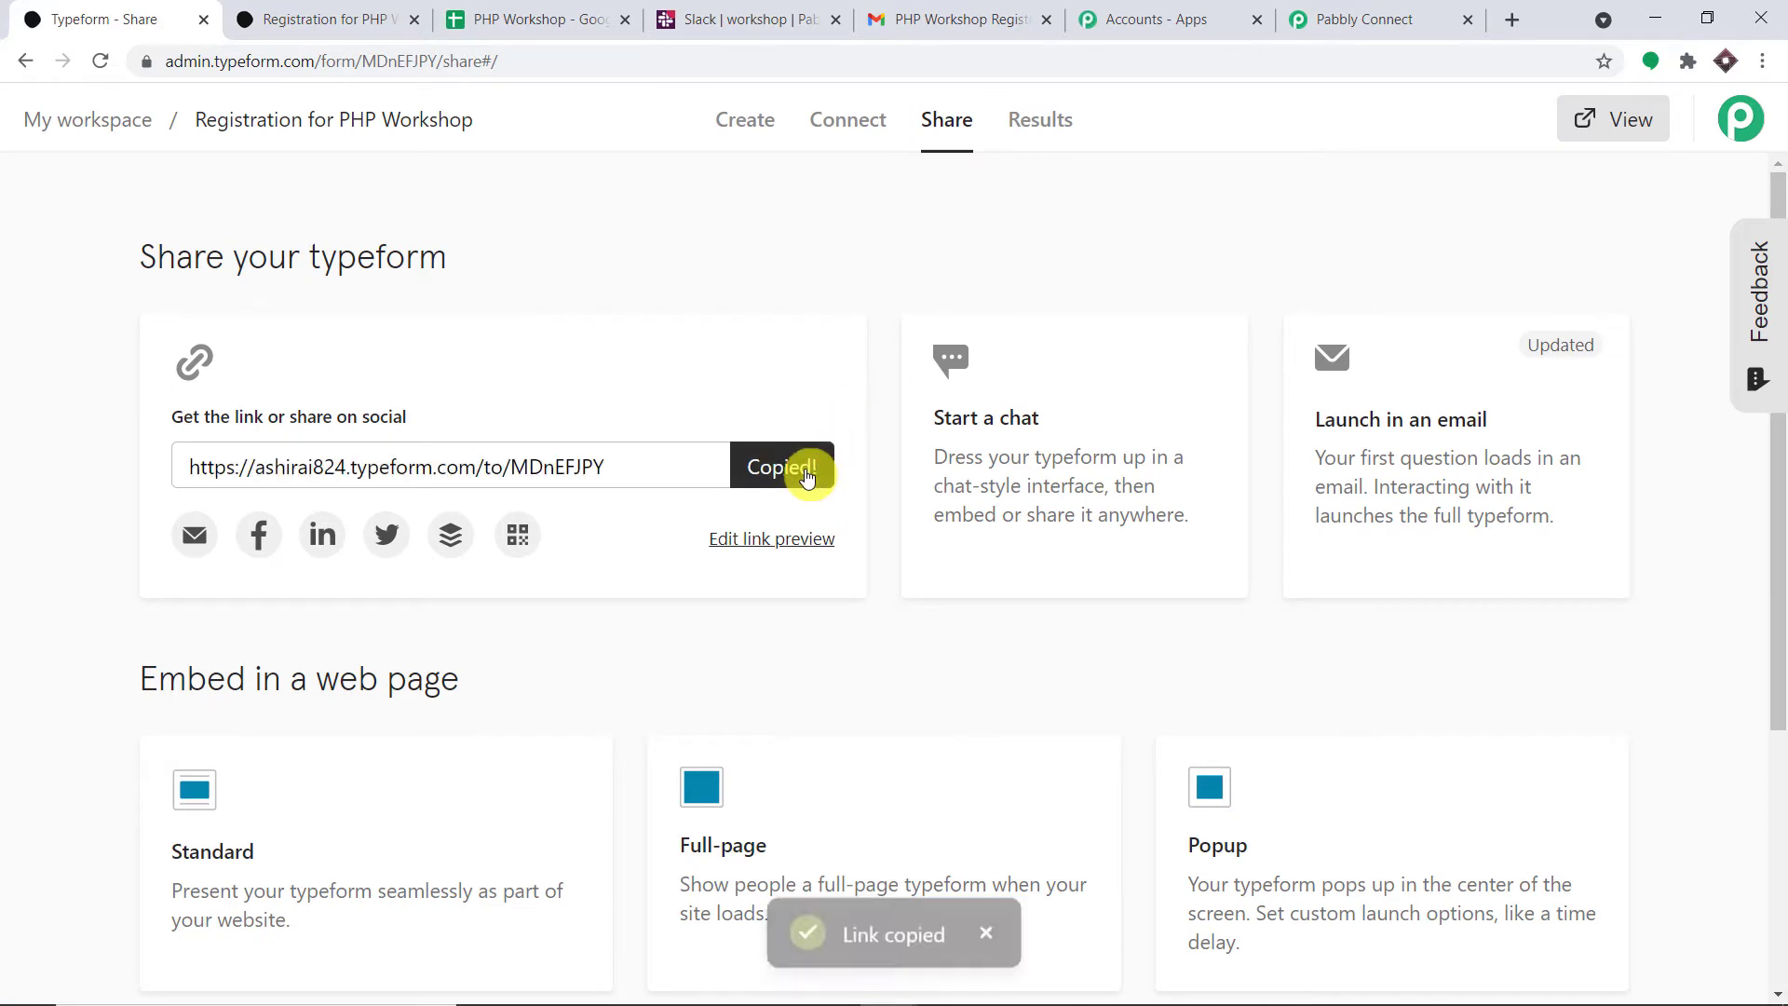
- Load the copied form link in a new browser tab
click(1511, 20)
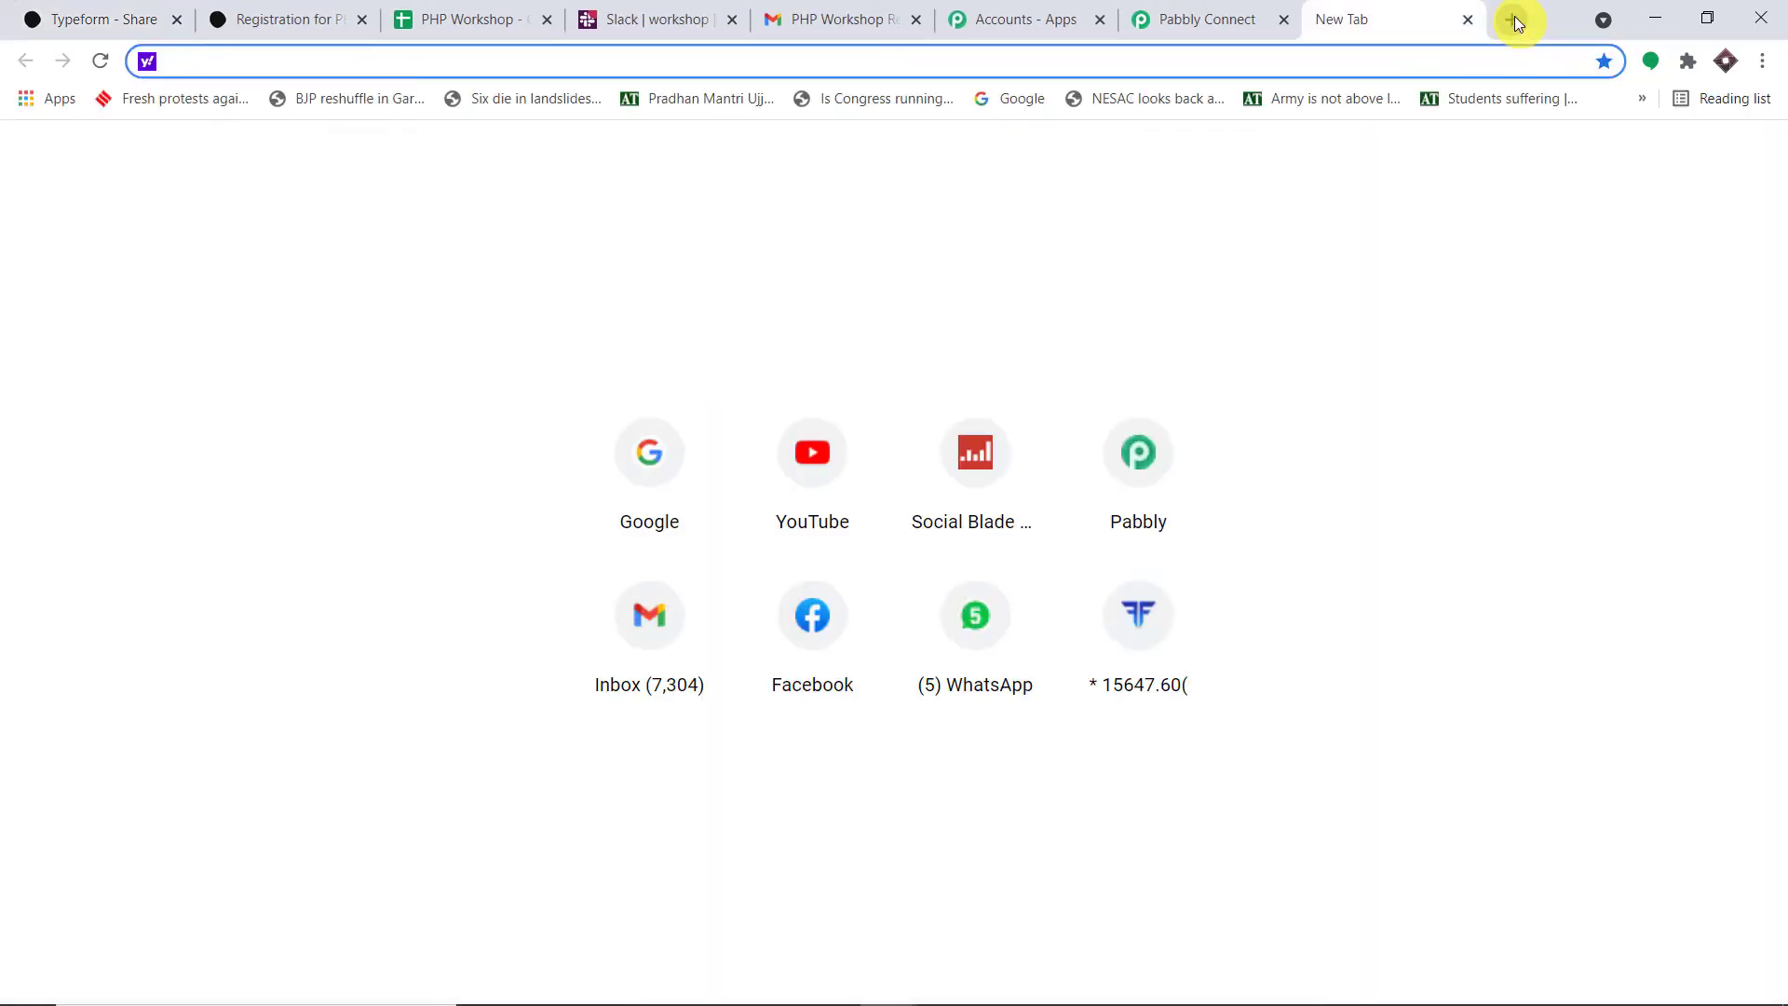
key(ctrl+v)
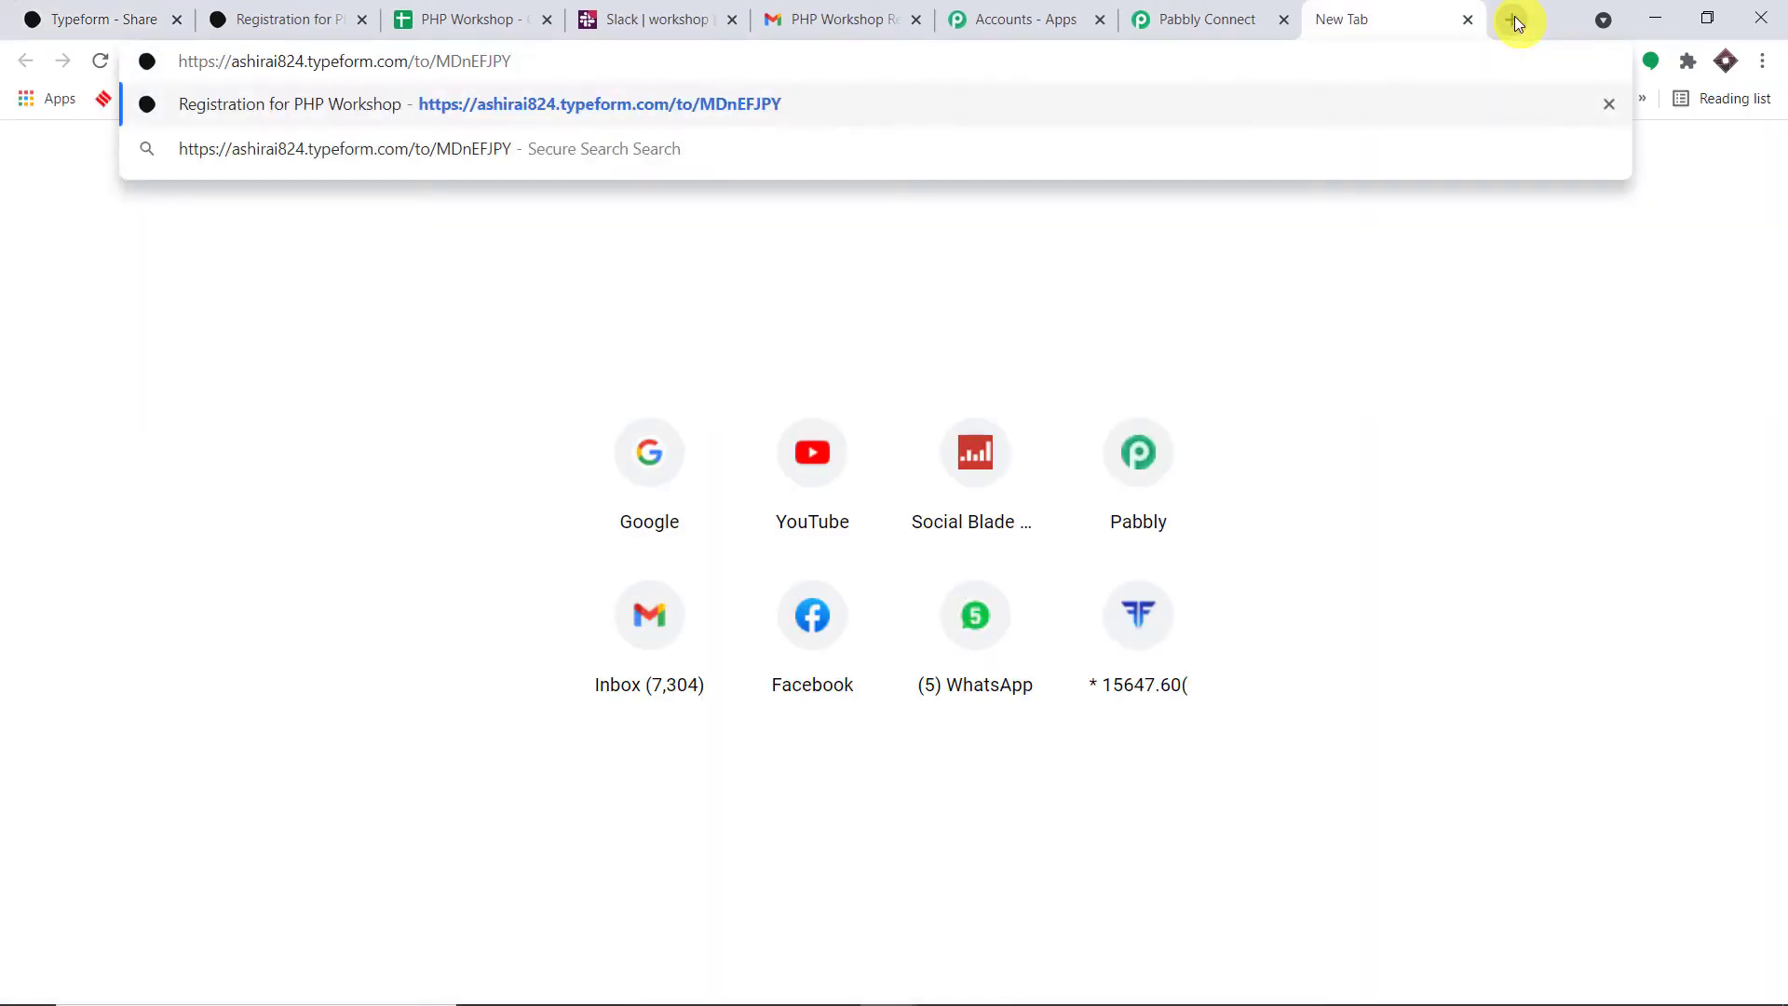
key(Return)
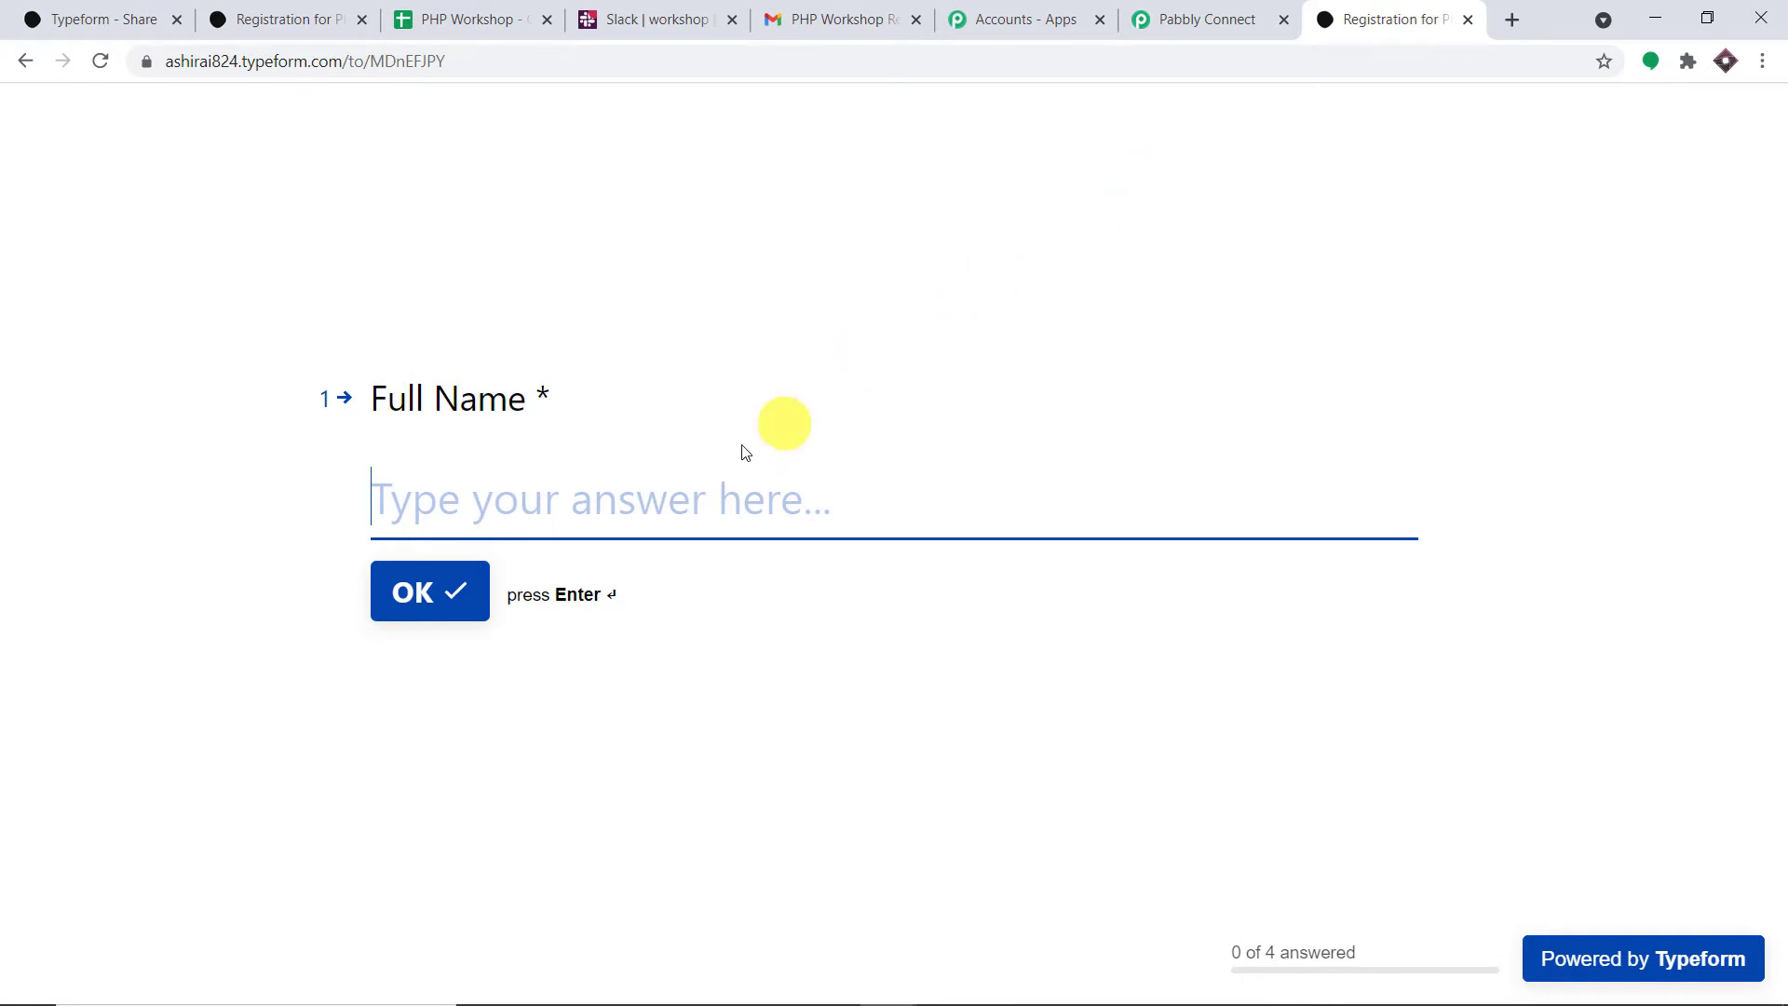
- Answer Full Name with the registrant's name and Email with a saved address
click(678, 496)
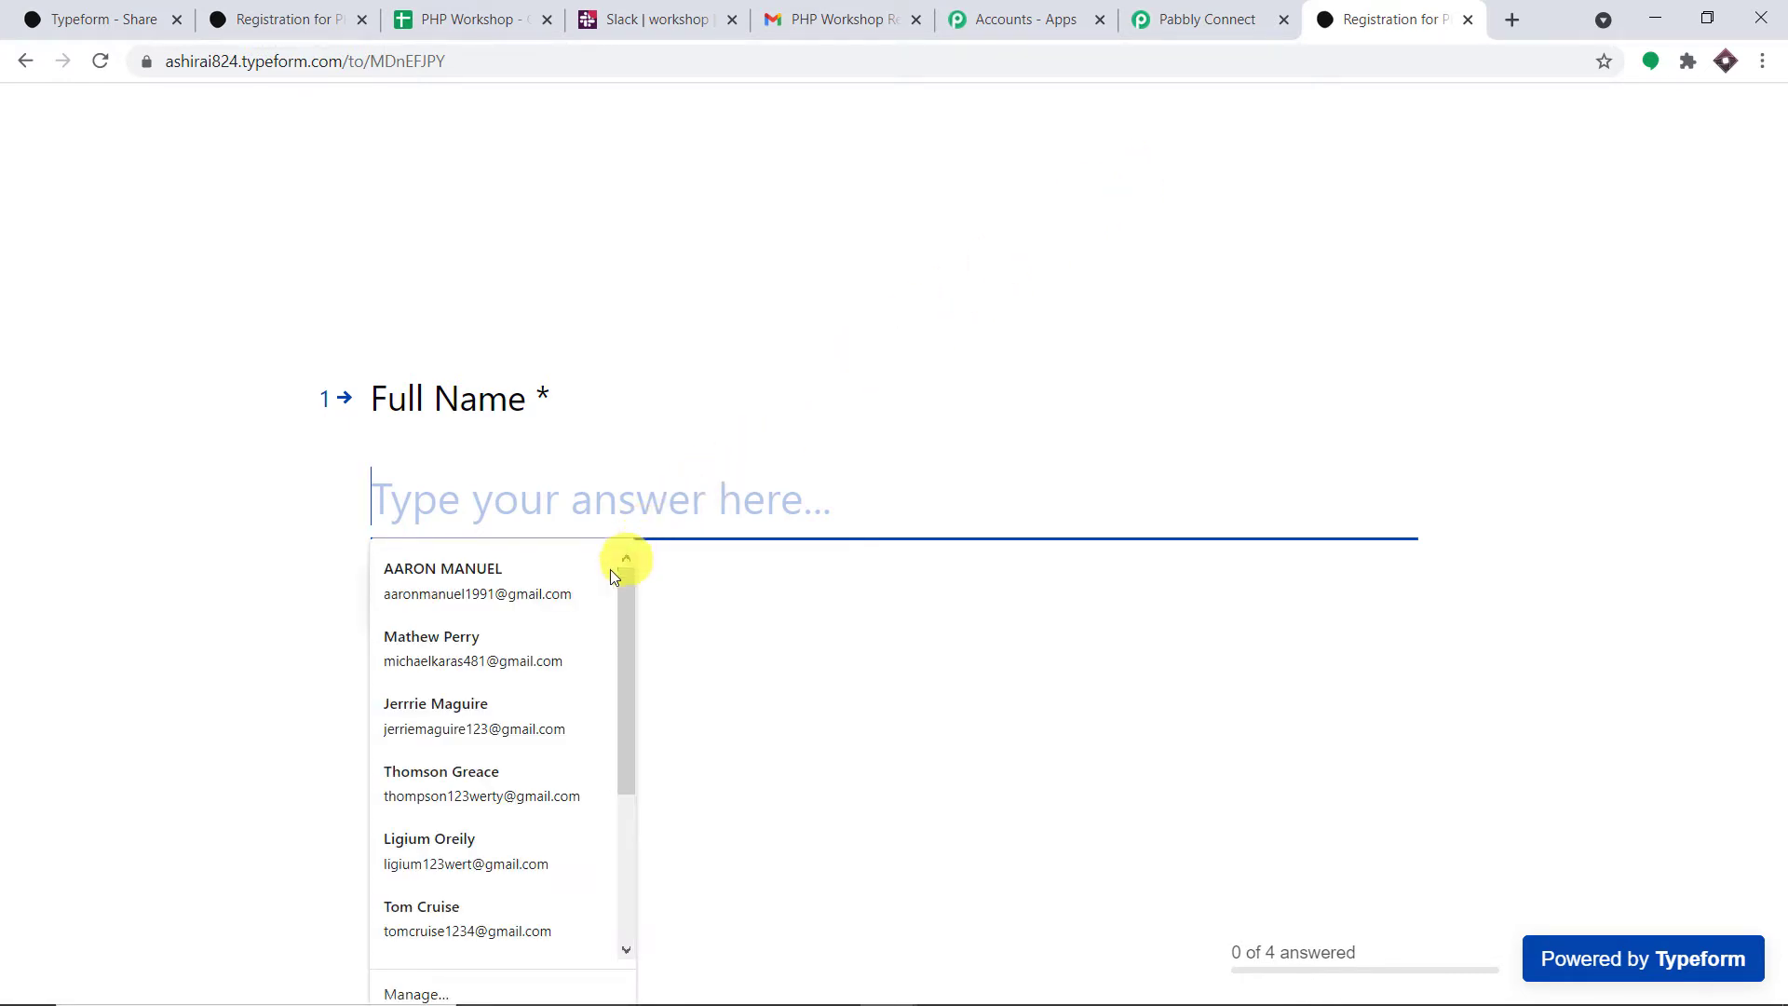
scroll(543, 726, down, 2)
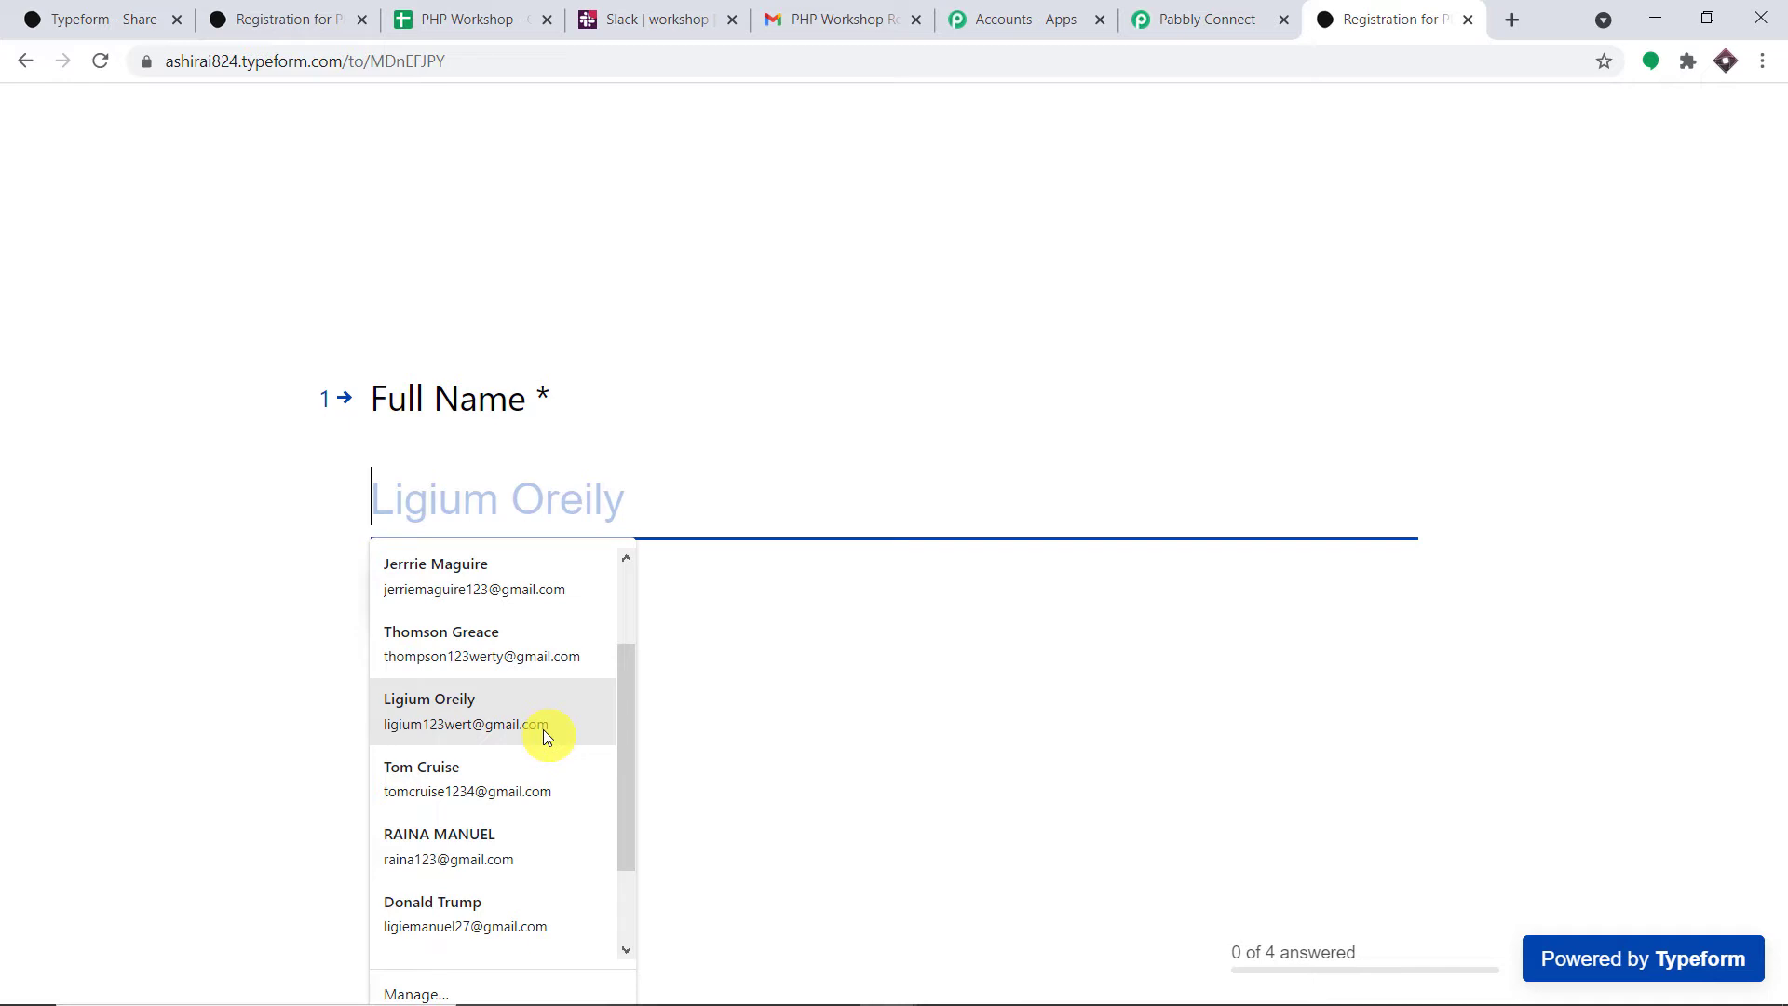
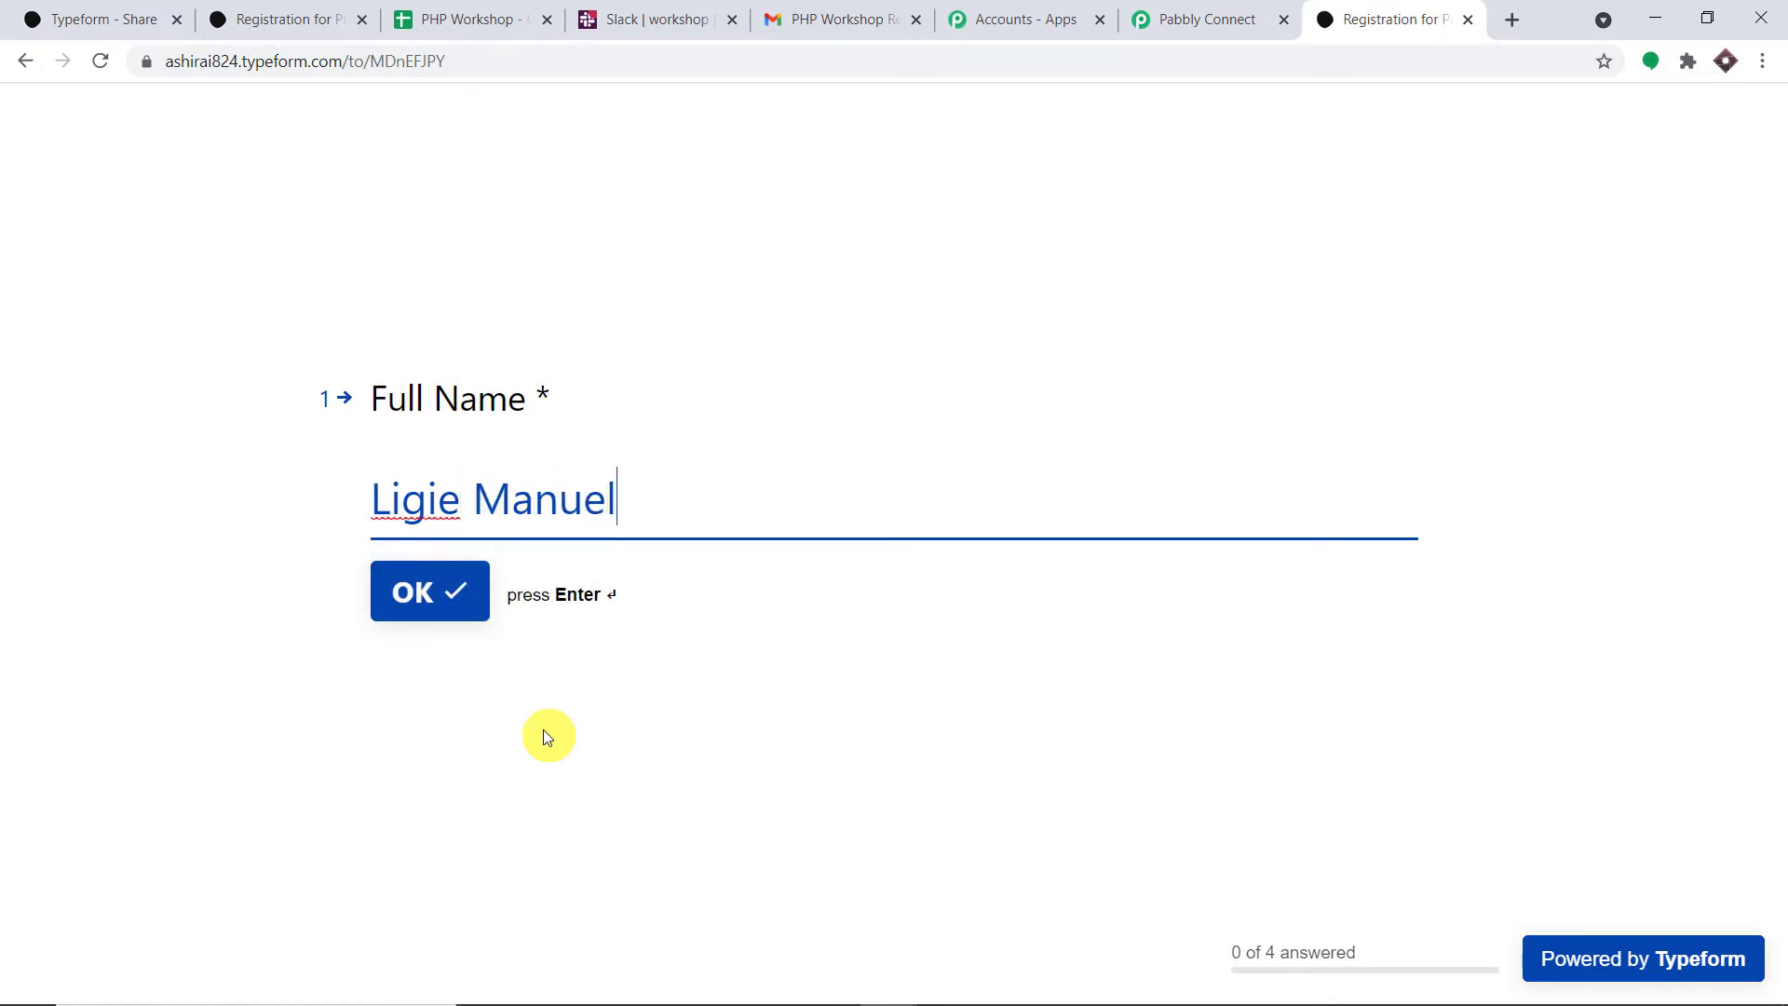
click(429, 574)
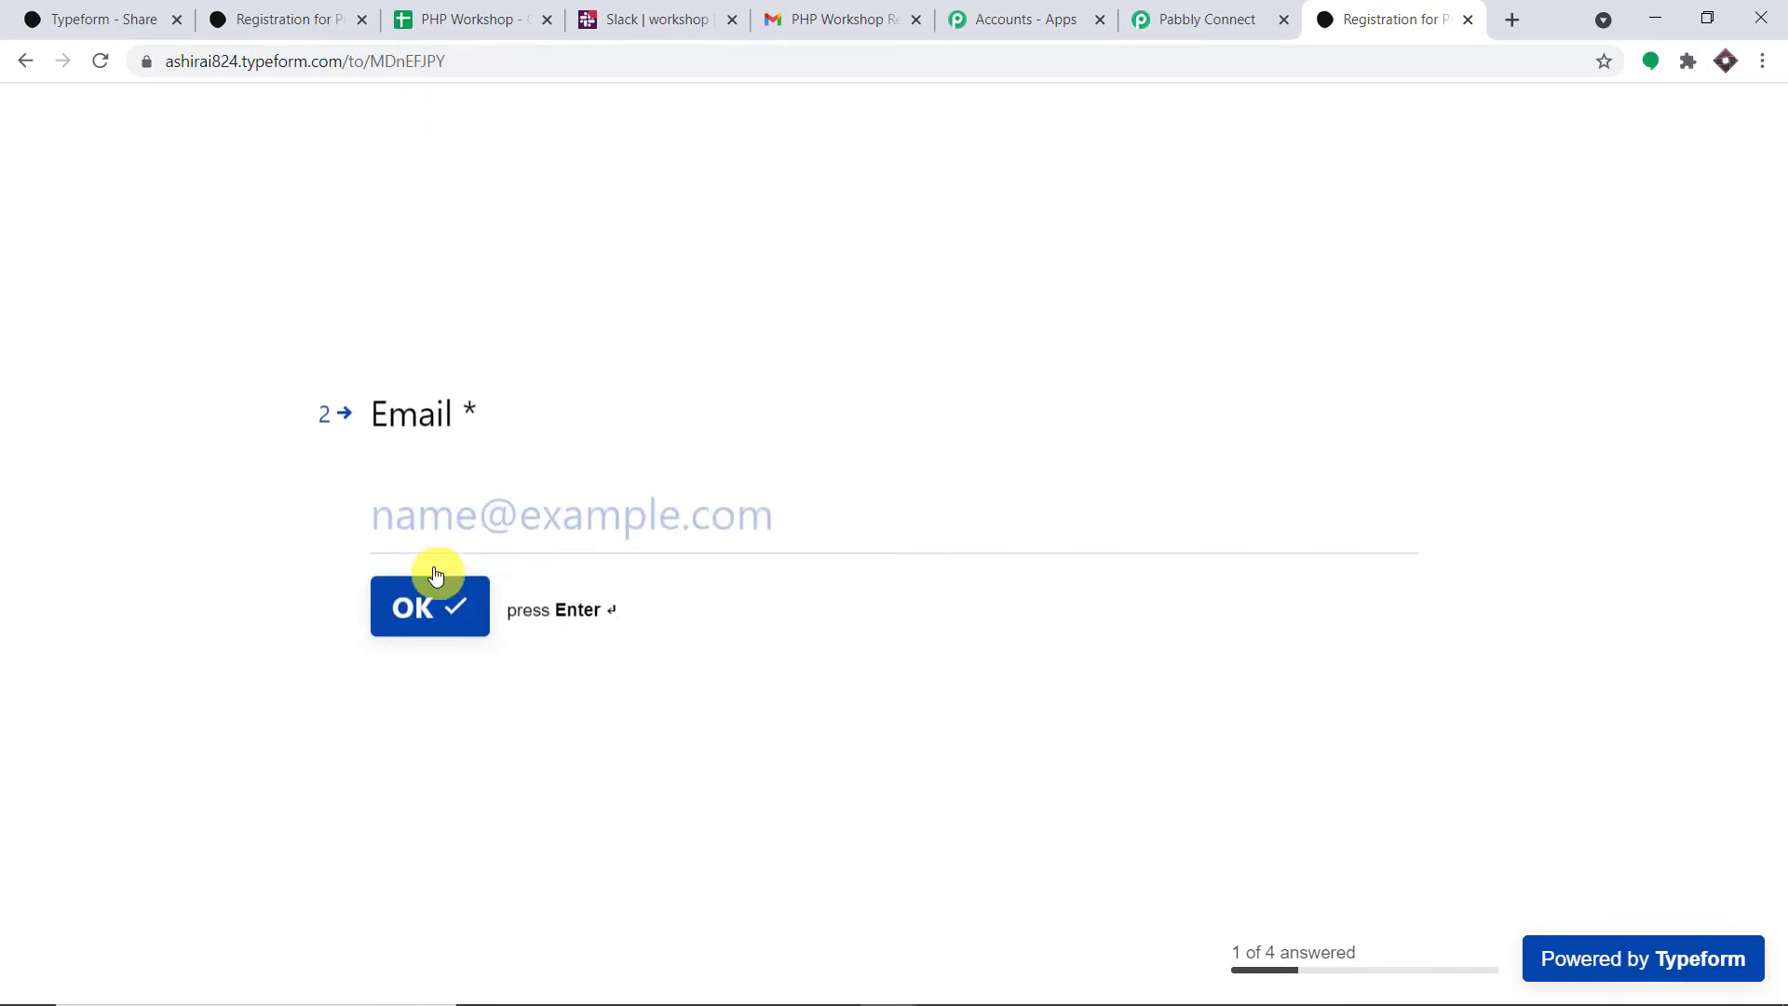
click(431, 511)
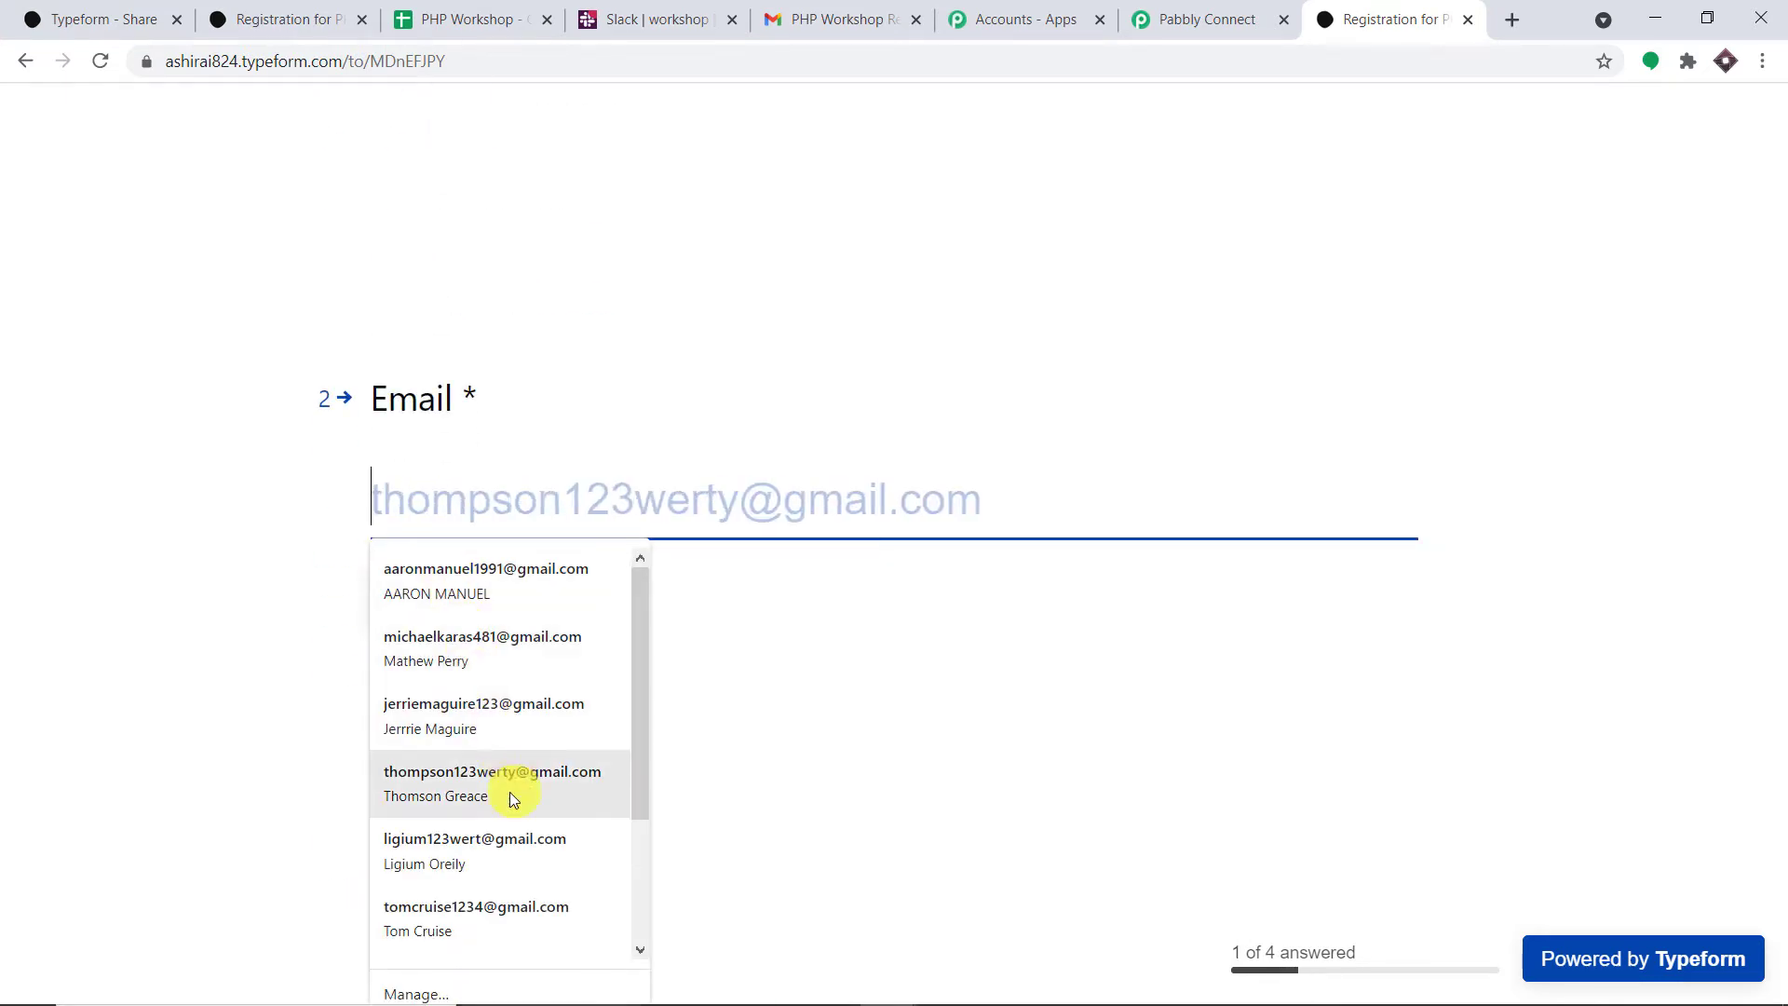
scroll(511, 799, down, 2)
click(493, 904)
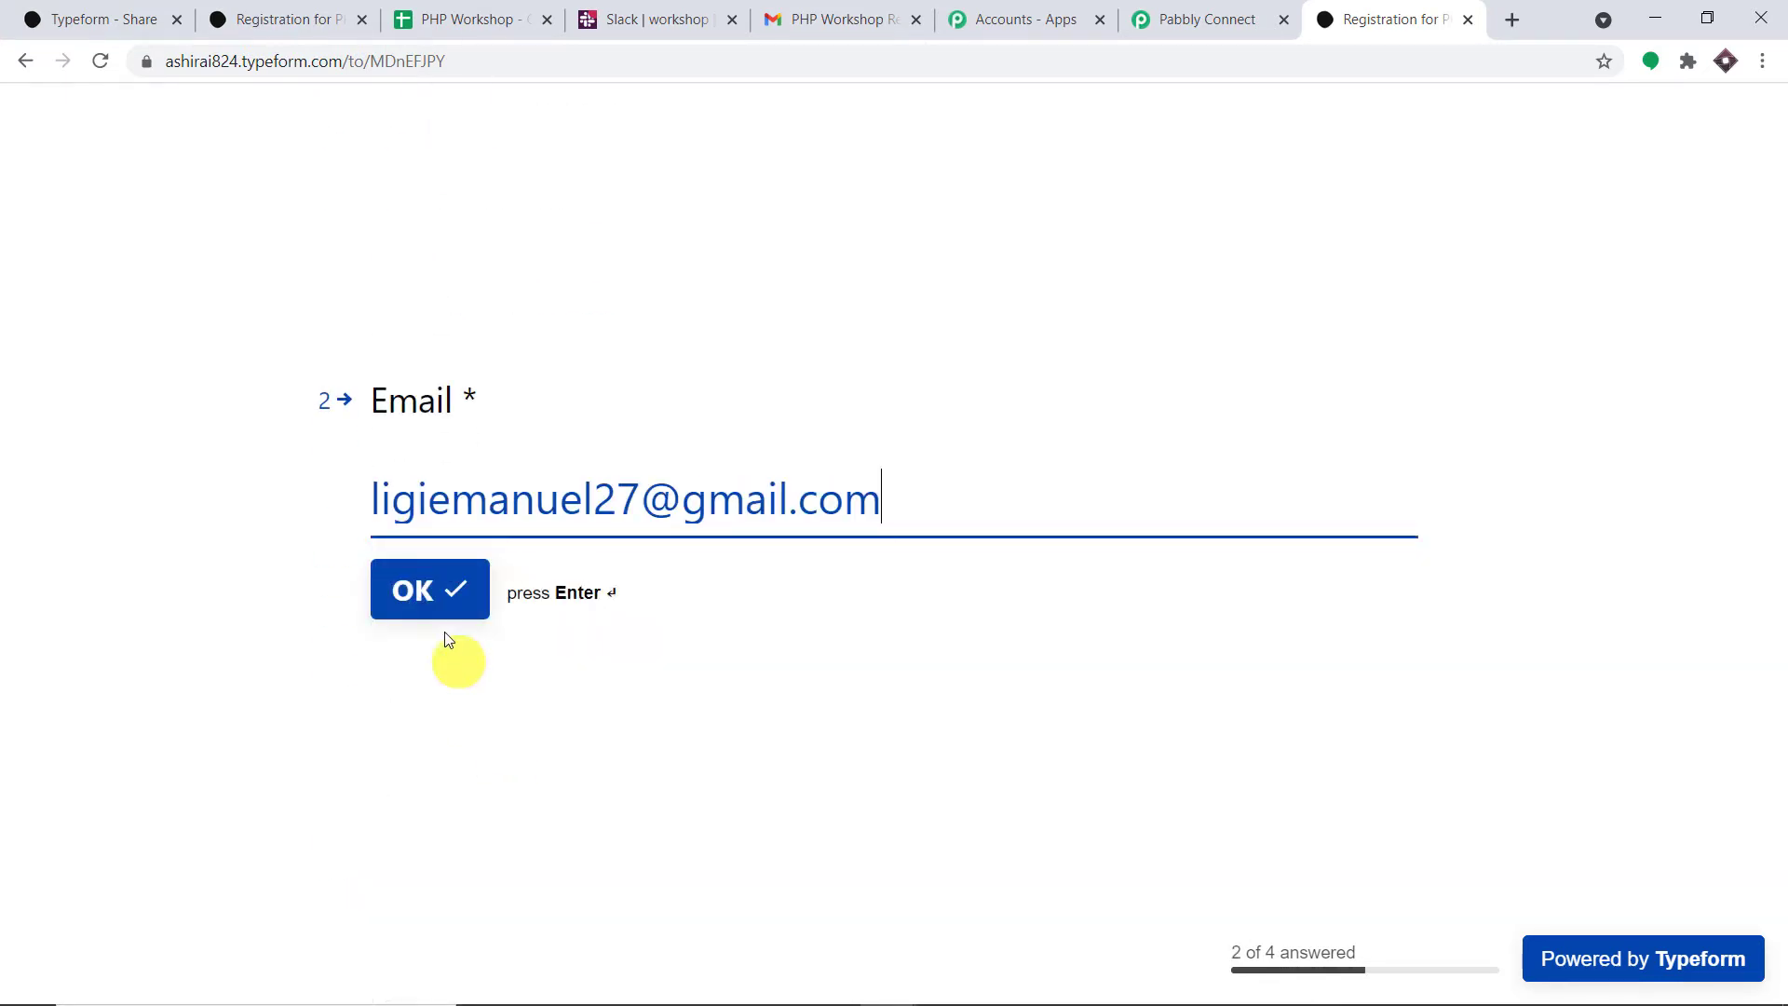
click(433, 596)
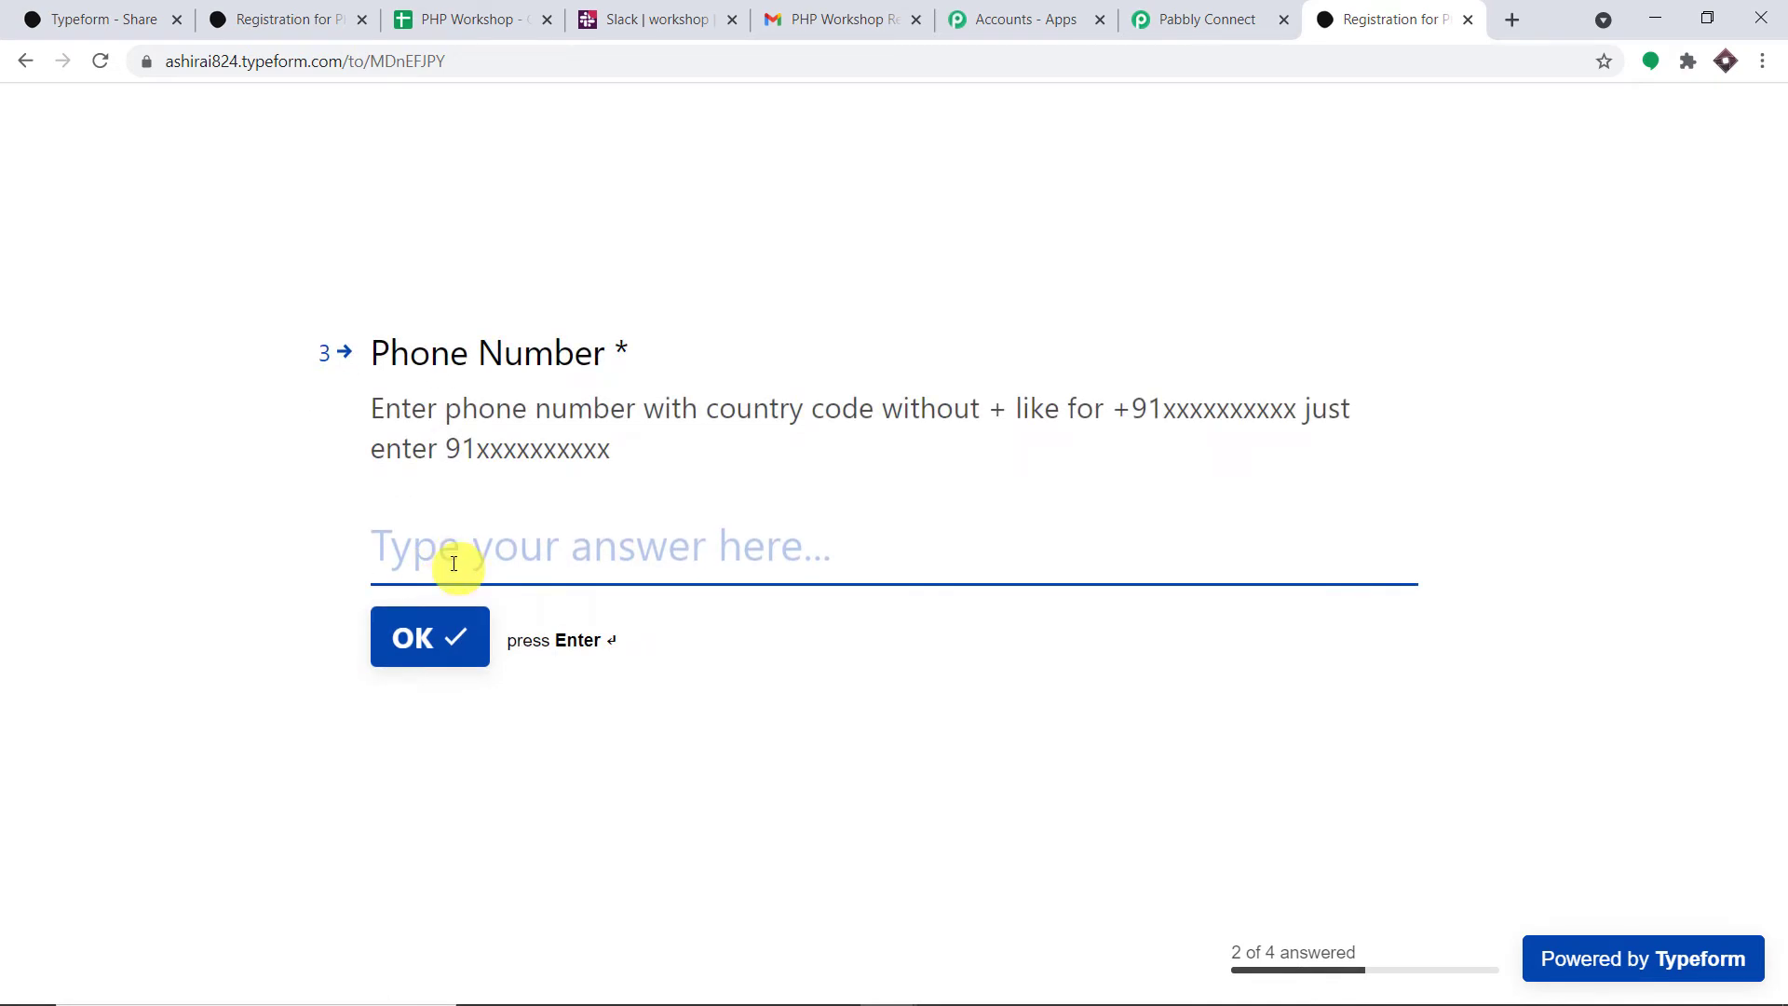
- Enter the registrant's phone number and New York as the city, then submit
text(87687699)
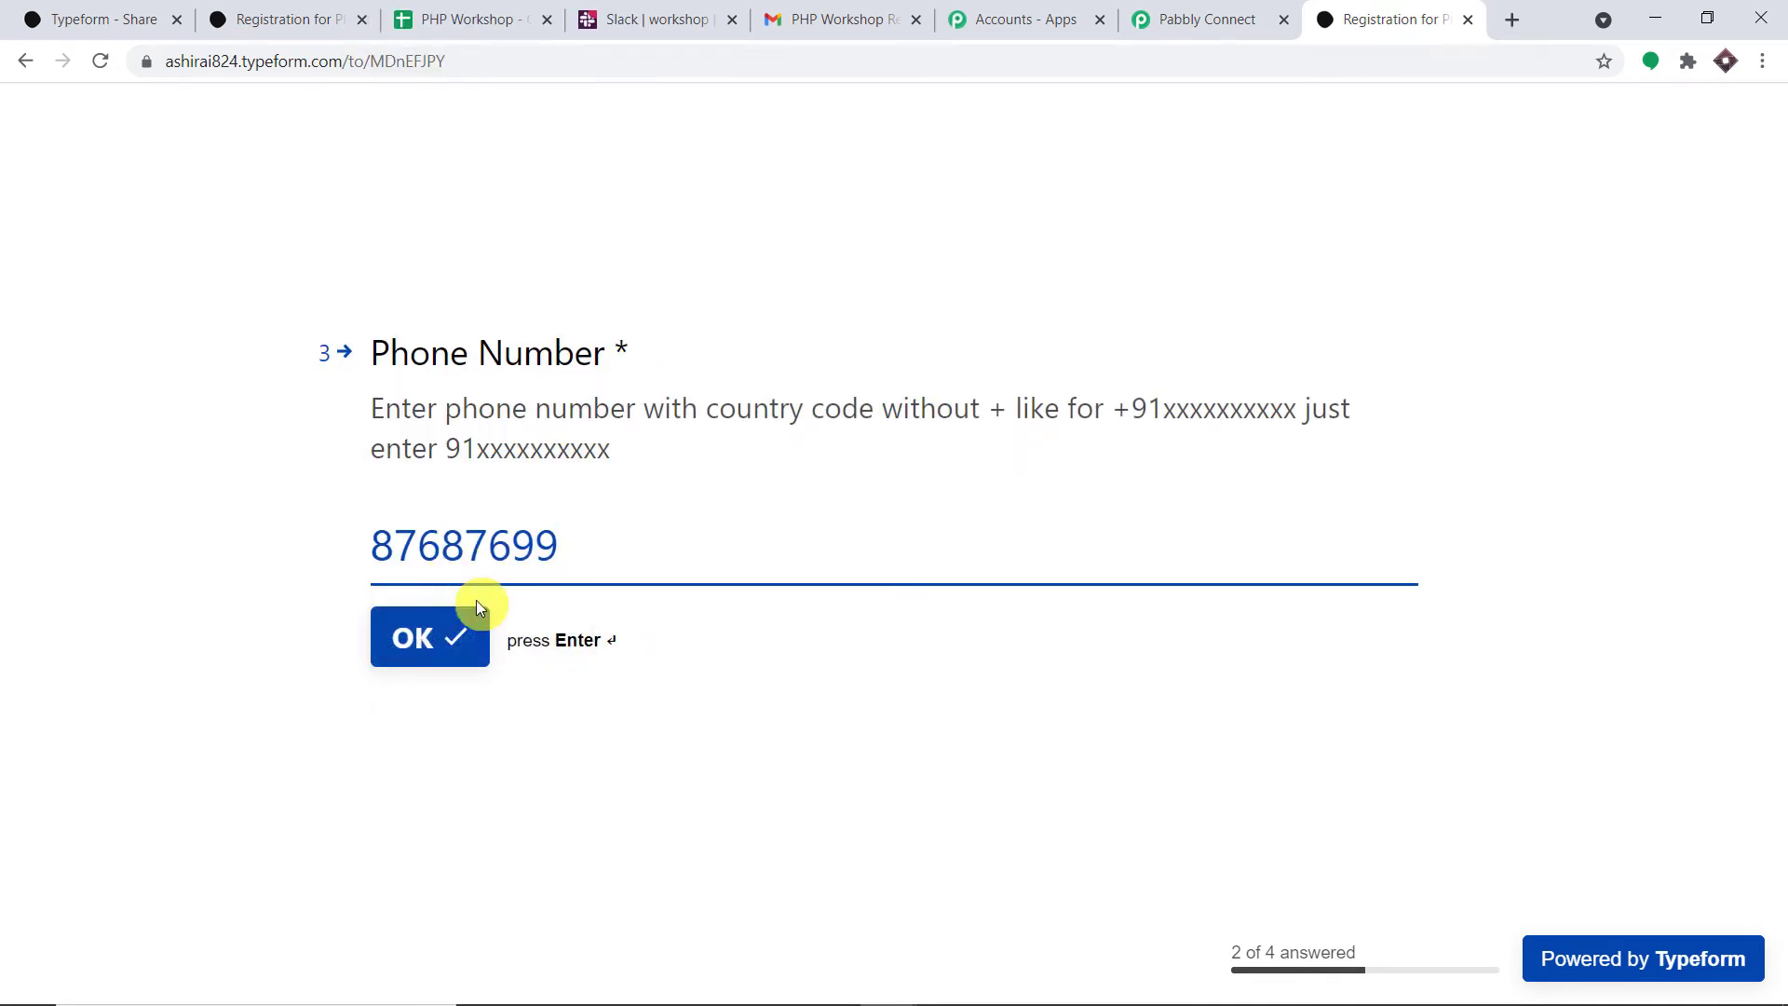
click(471, 629)
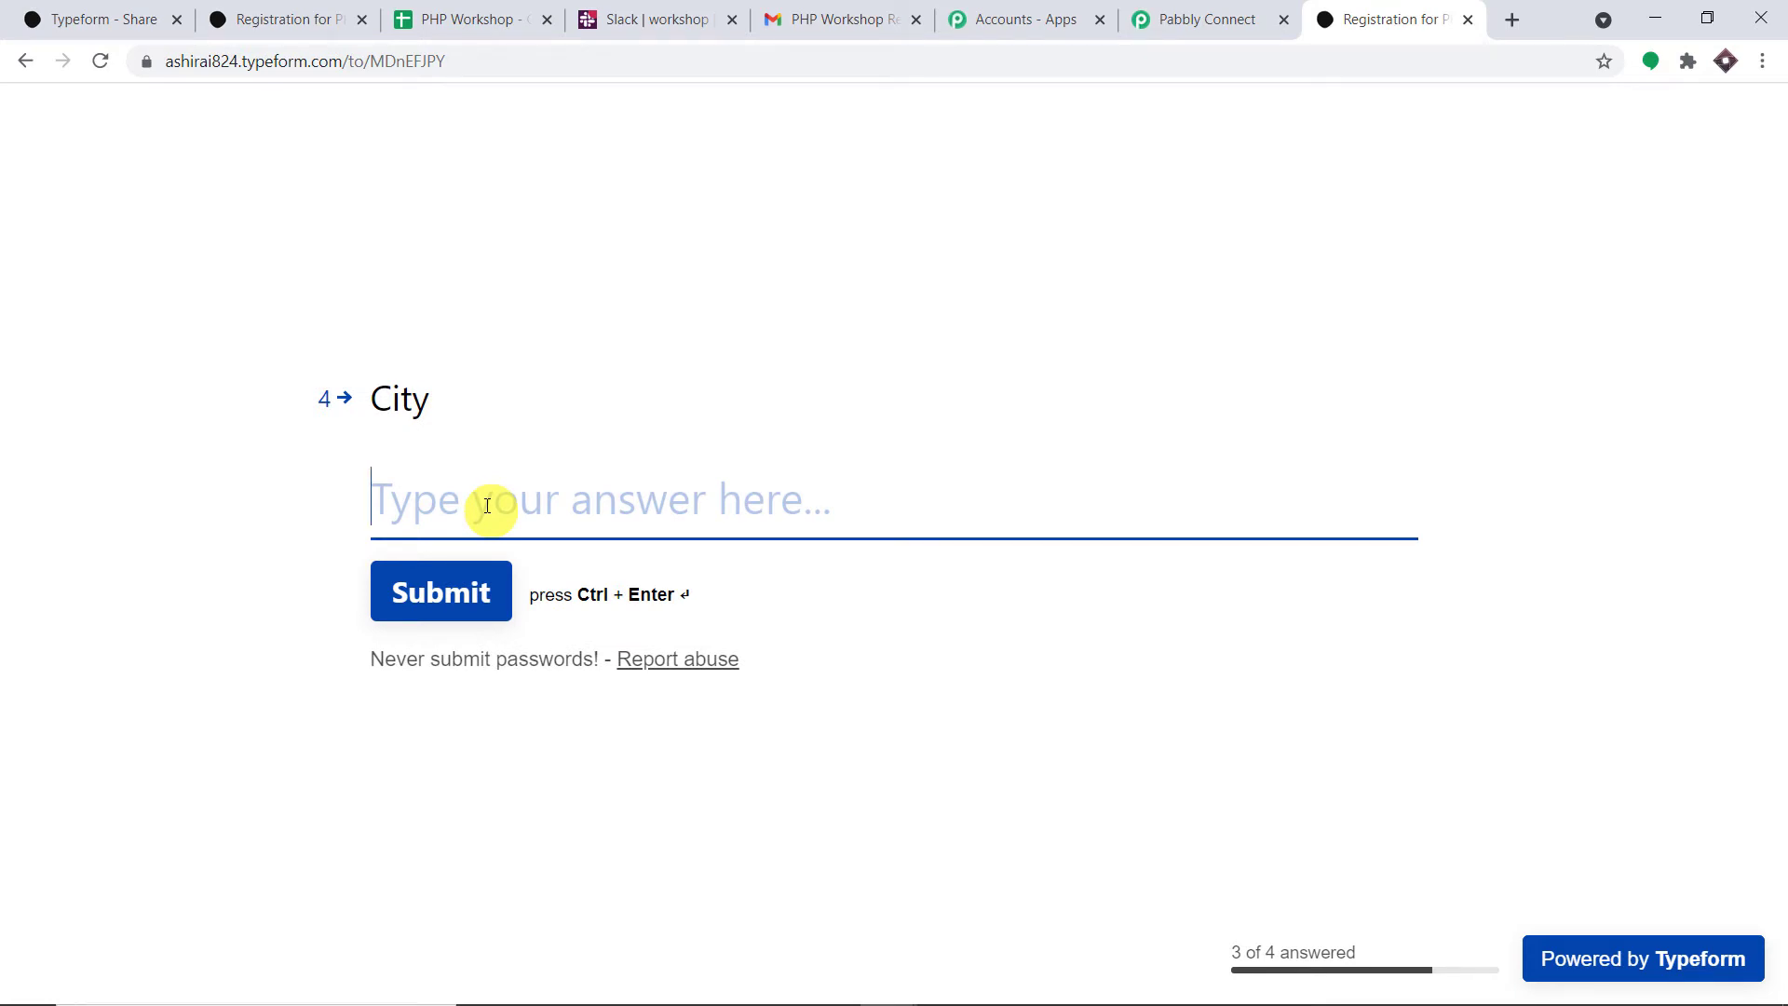
text(New )
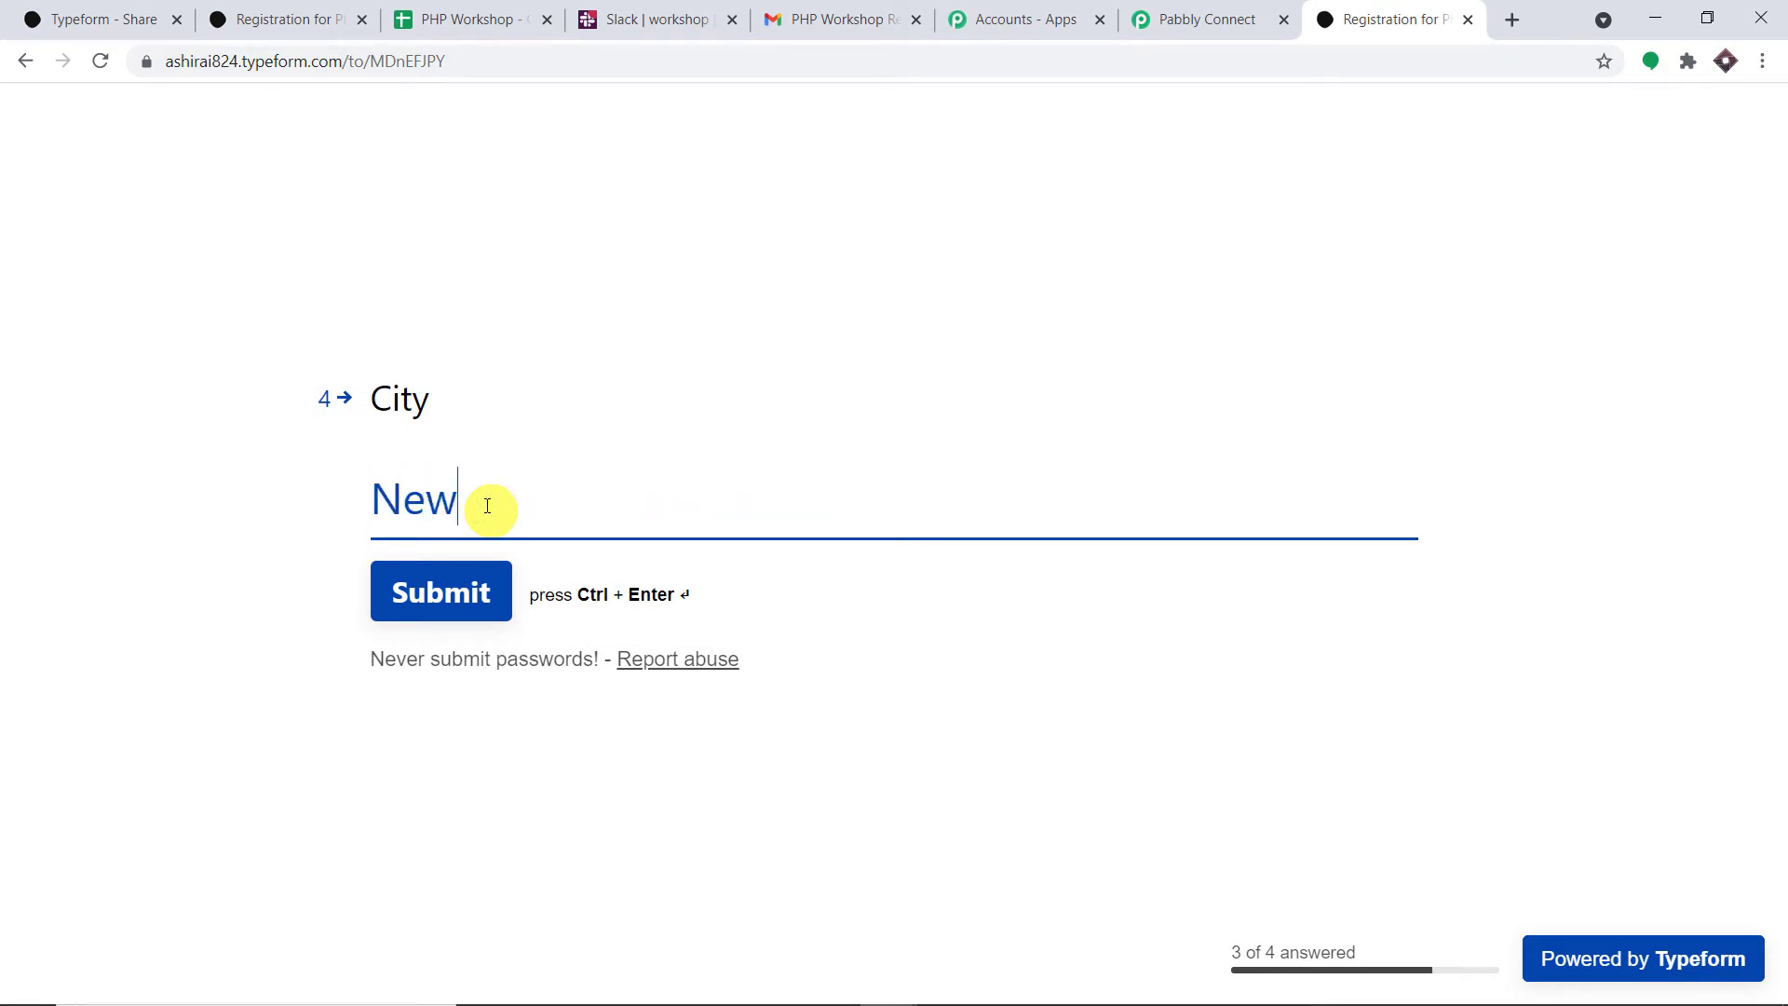
text(York)
click(475, 597)
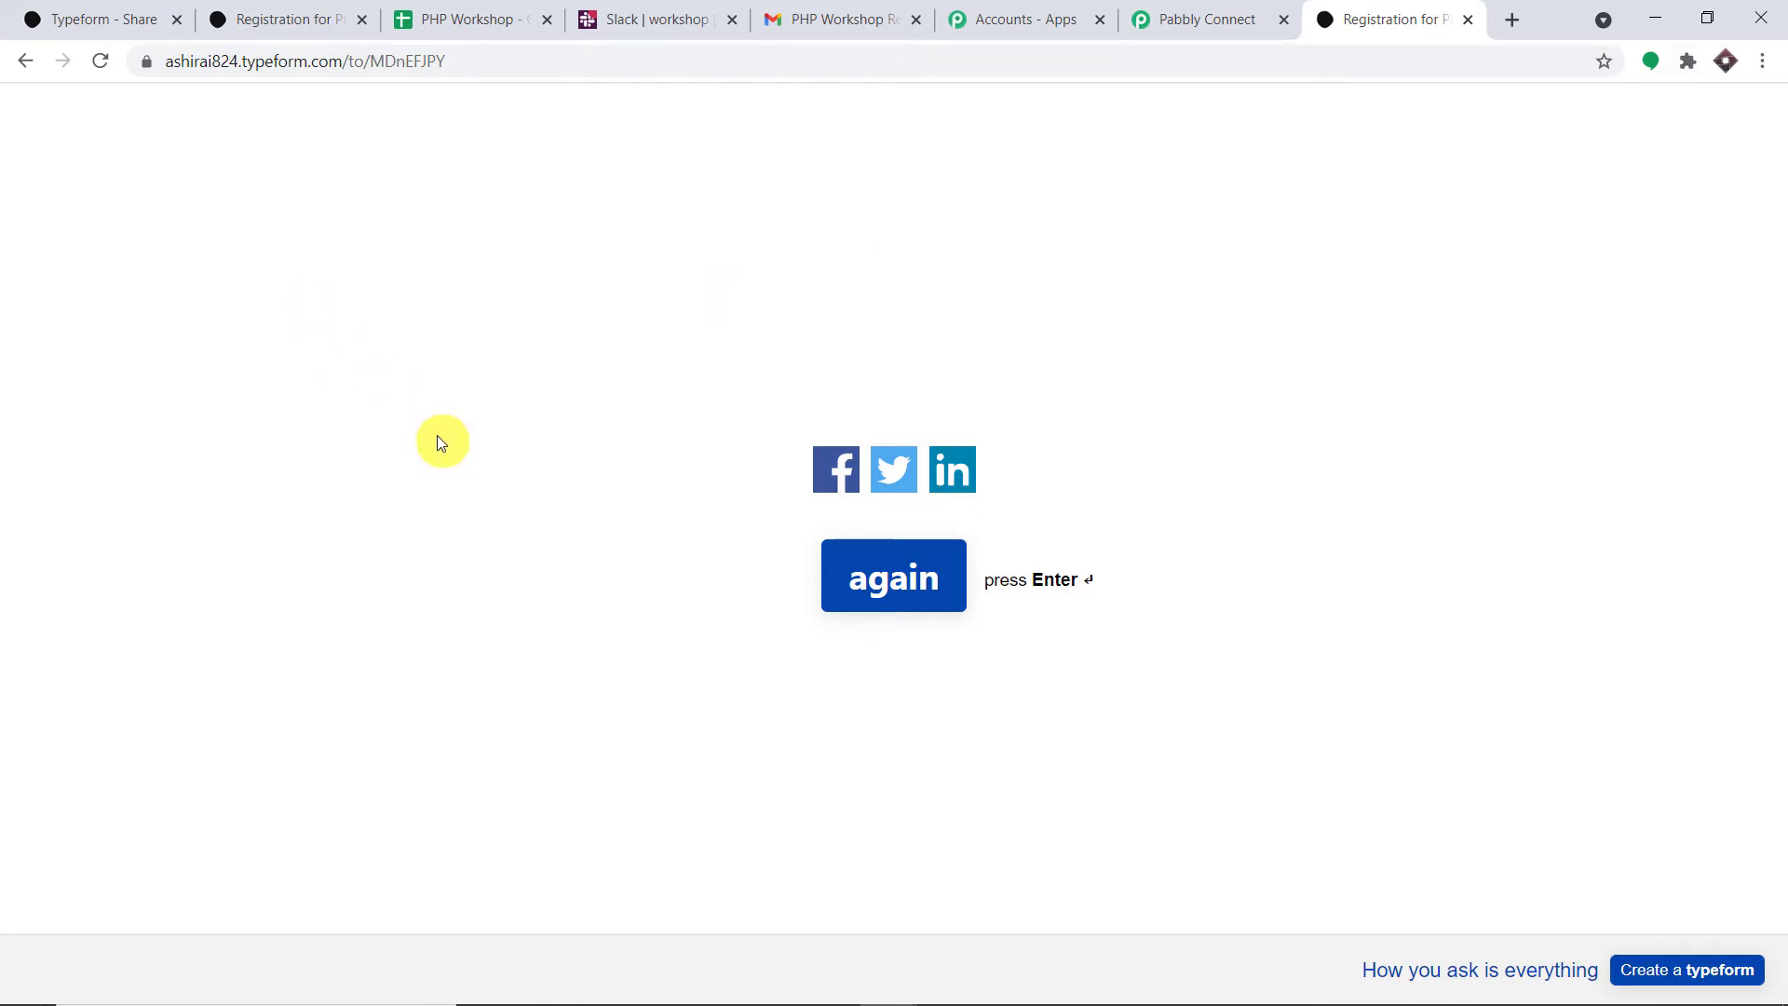
- Return to the Pabbly Connect workflow and scroll to the captured Typeform response
click(1183, 11)
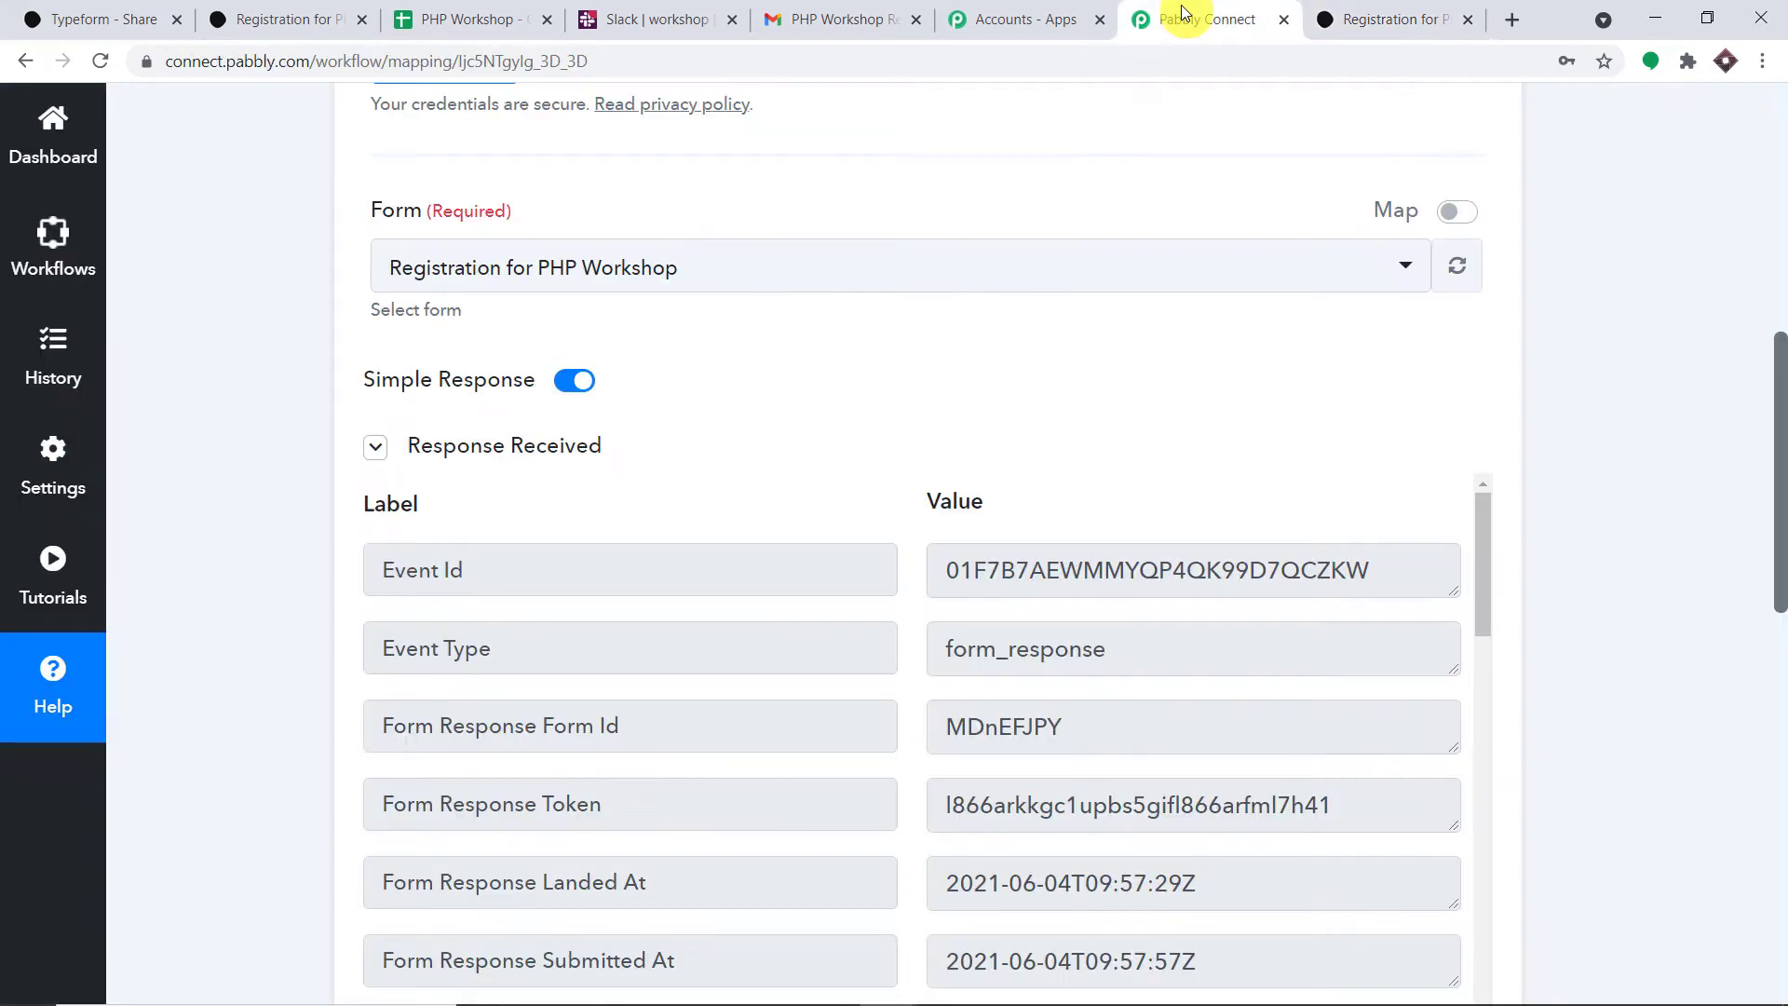
scroll(1487, 486, down, 2)
scroll(1487, 486, down, 6)
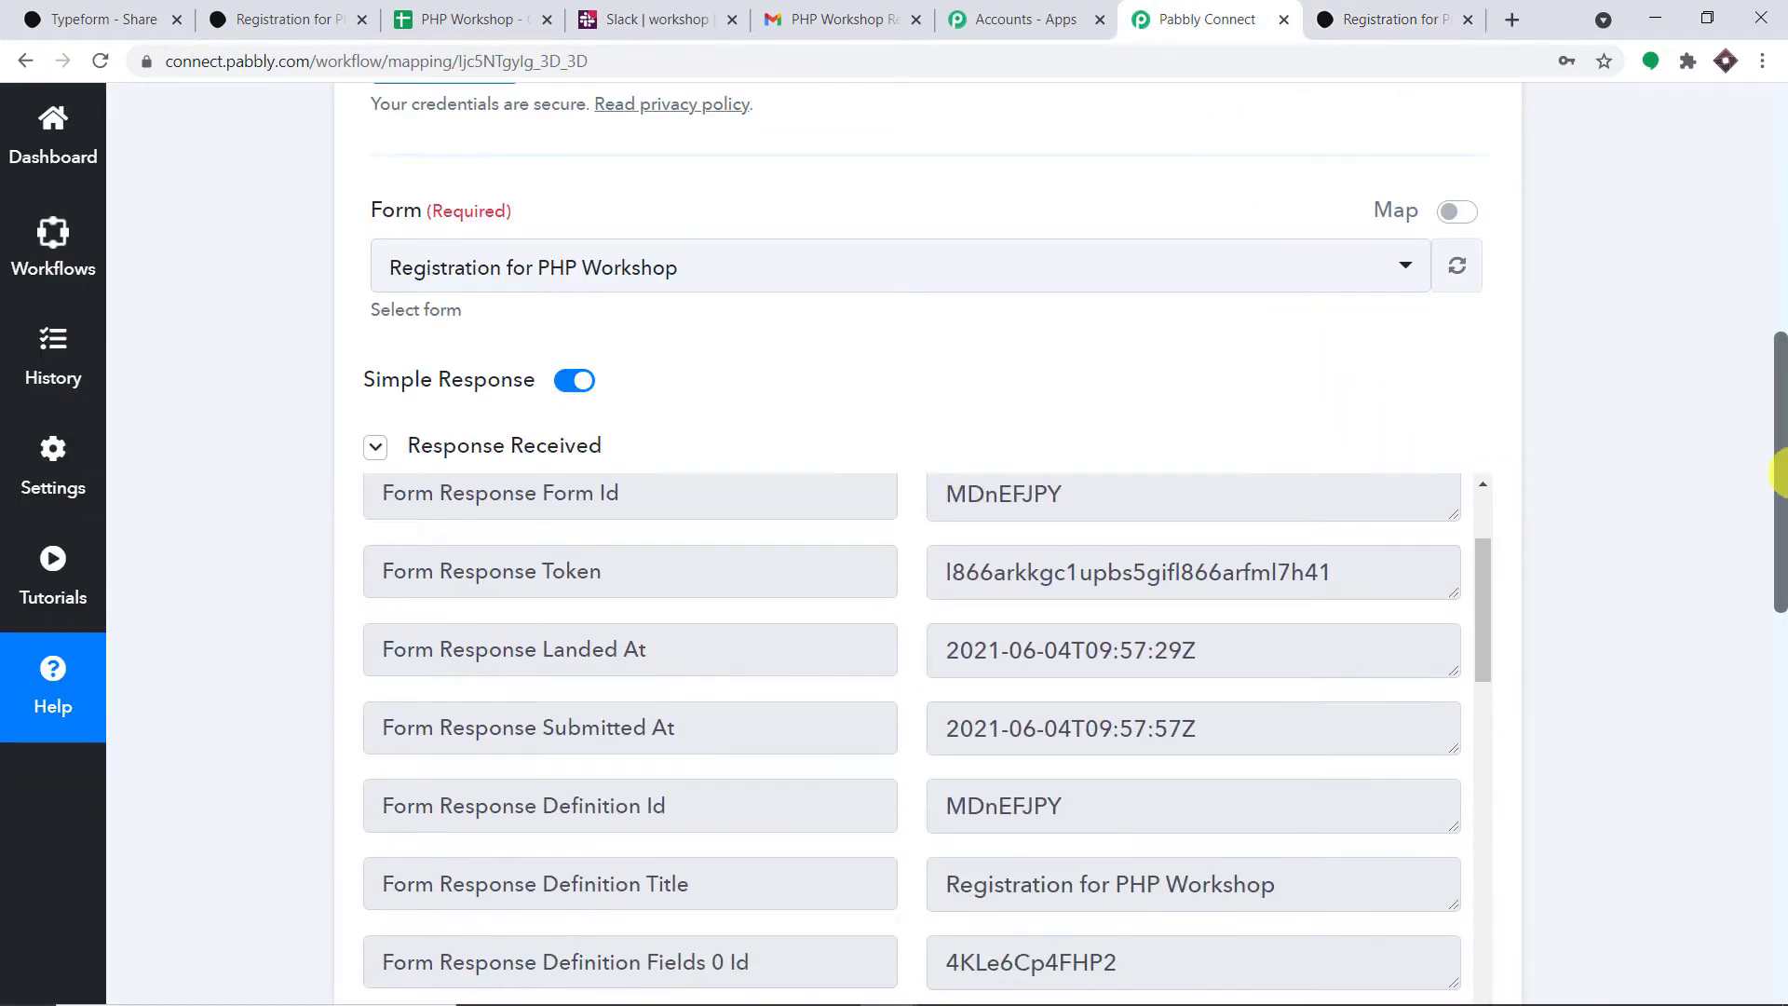
scroll(1236, 370, up, 3)
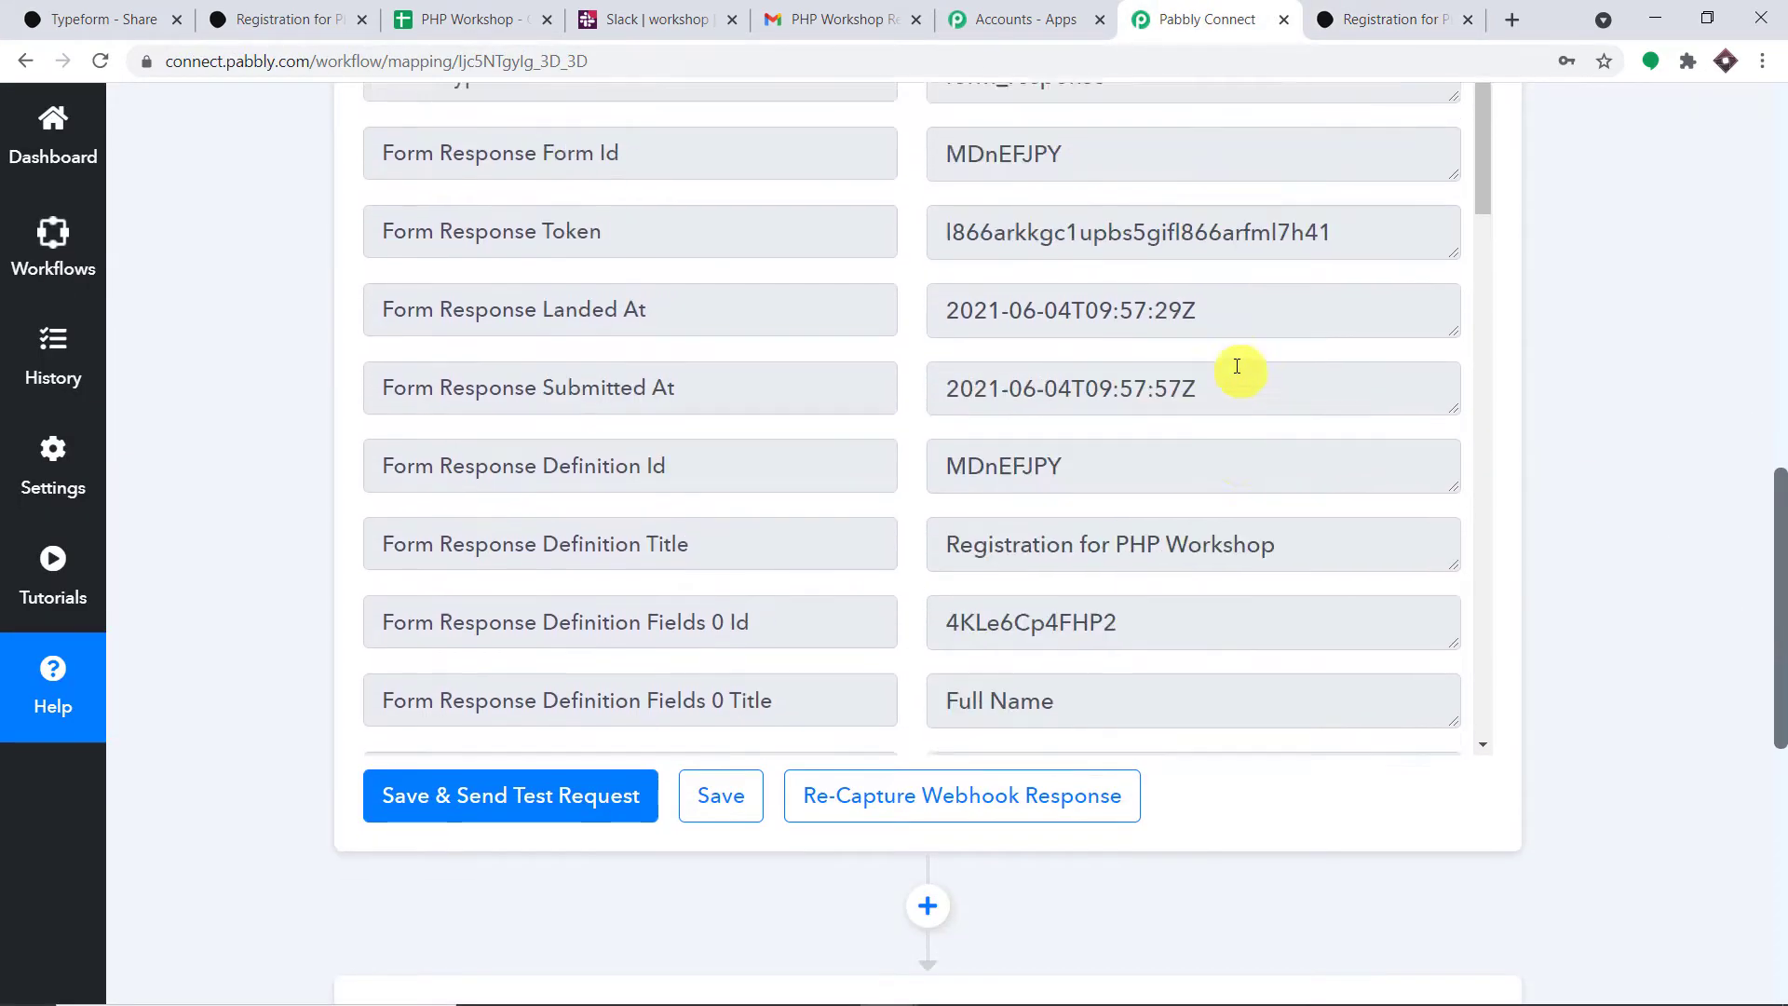
scroll(1237, 368, down, 10)
scroll(1236, 366, down, 6)
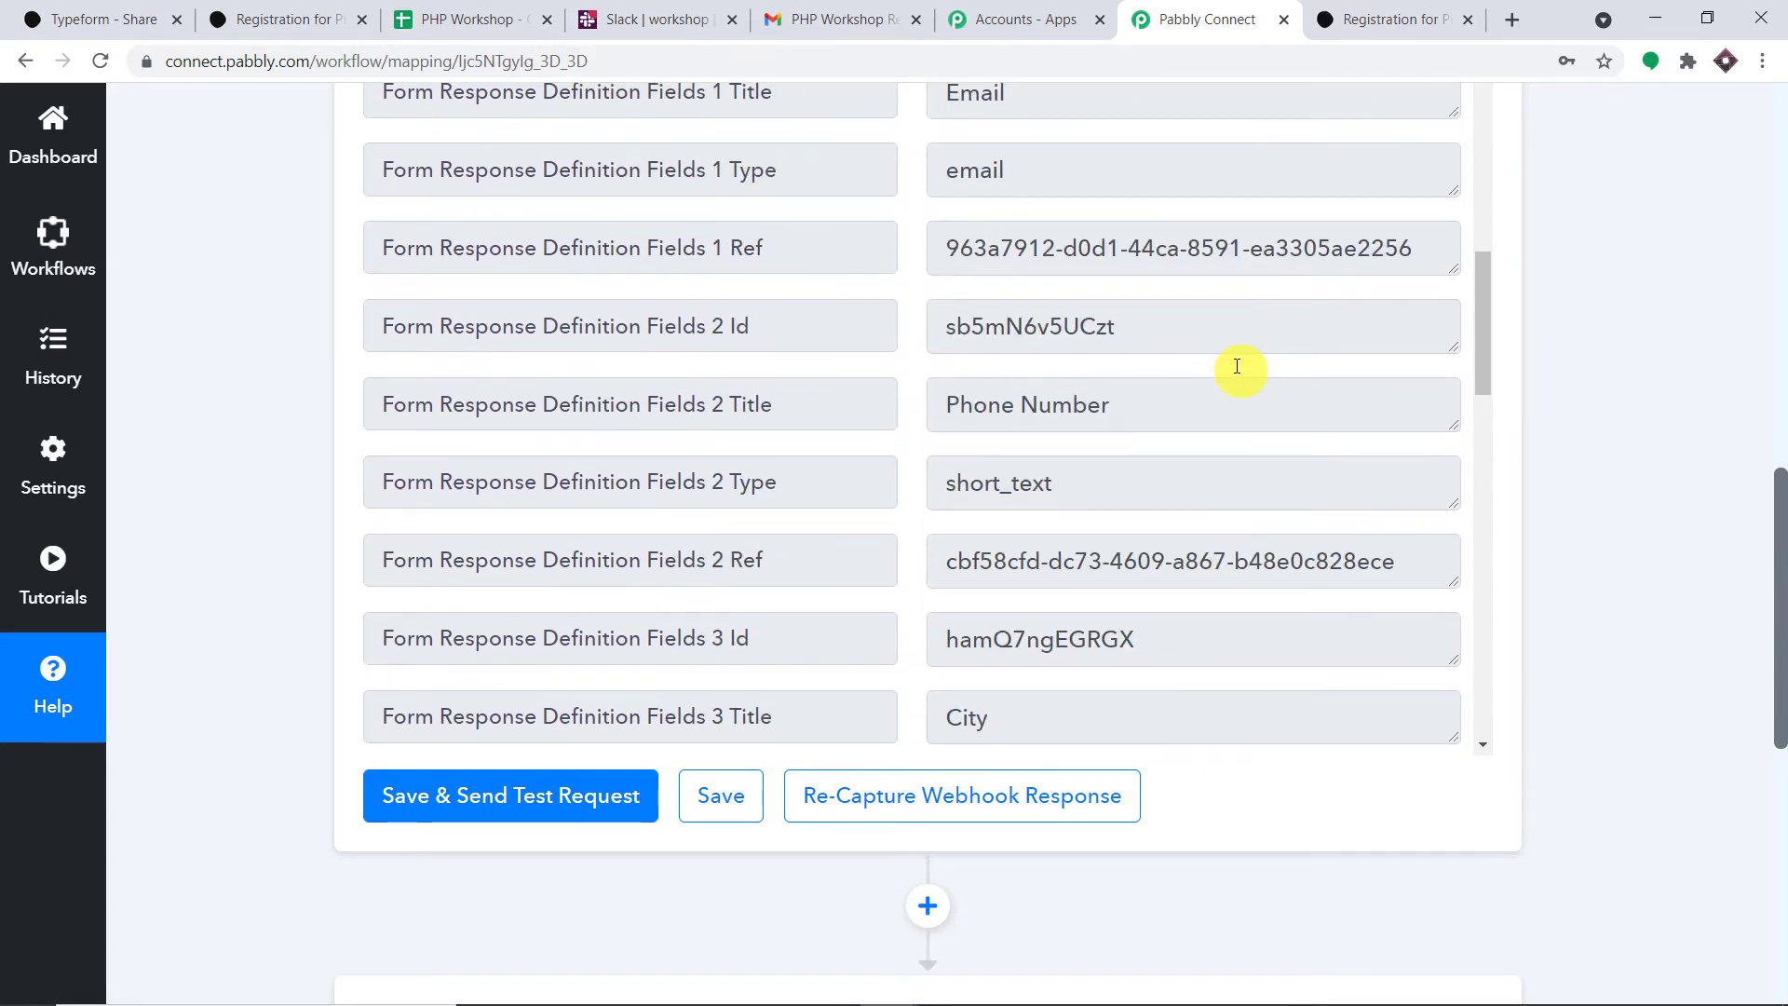
scroll(1235, 367, down, 3)
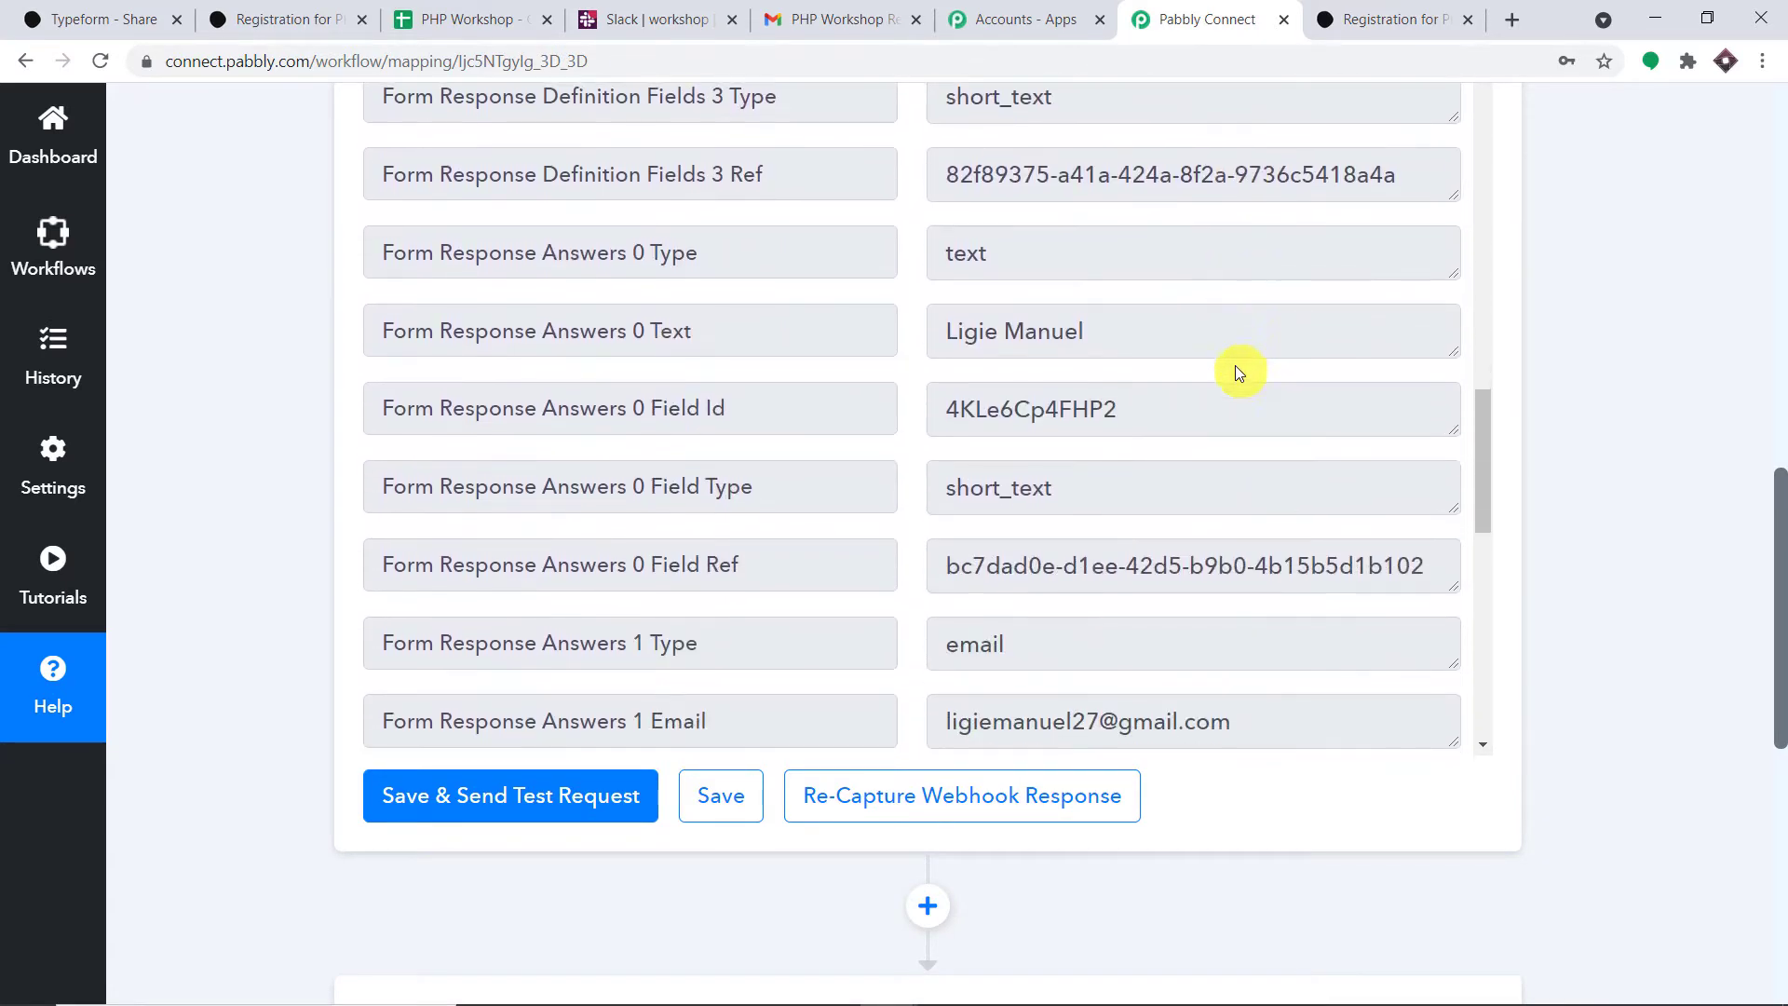
- Highlight the email, phone and New York city values in the received response
drag(1153, 335, 900, 337)
scroll(1213, 365, down, 3)
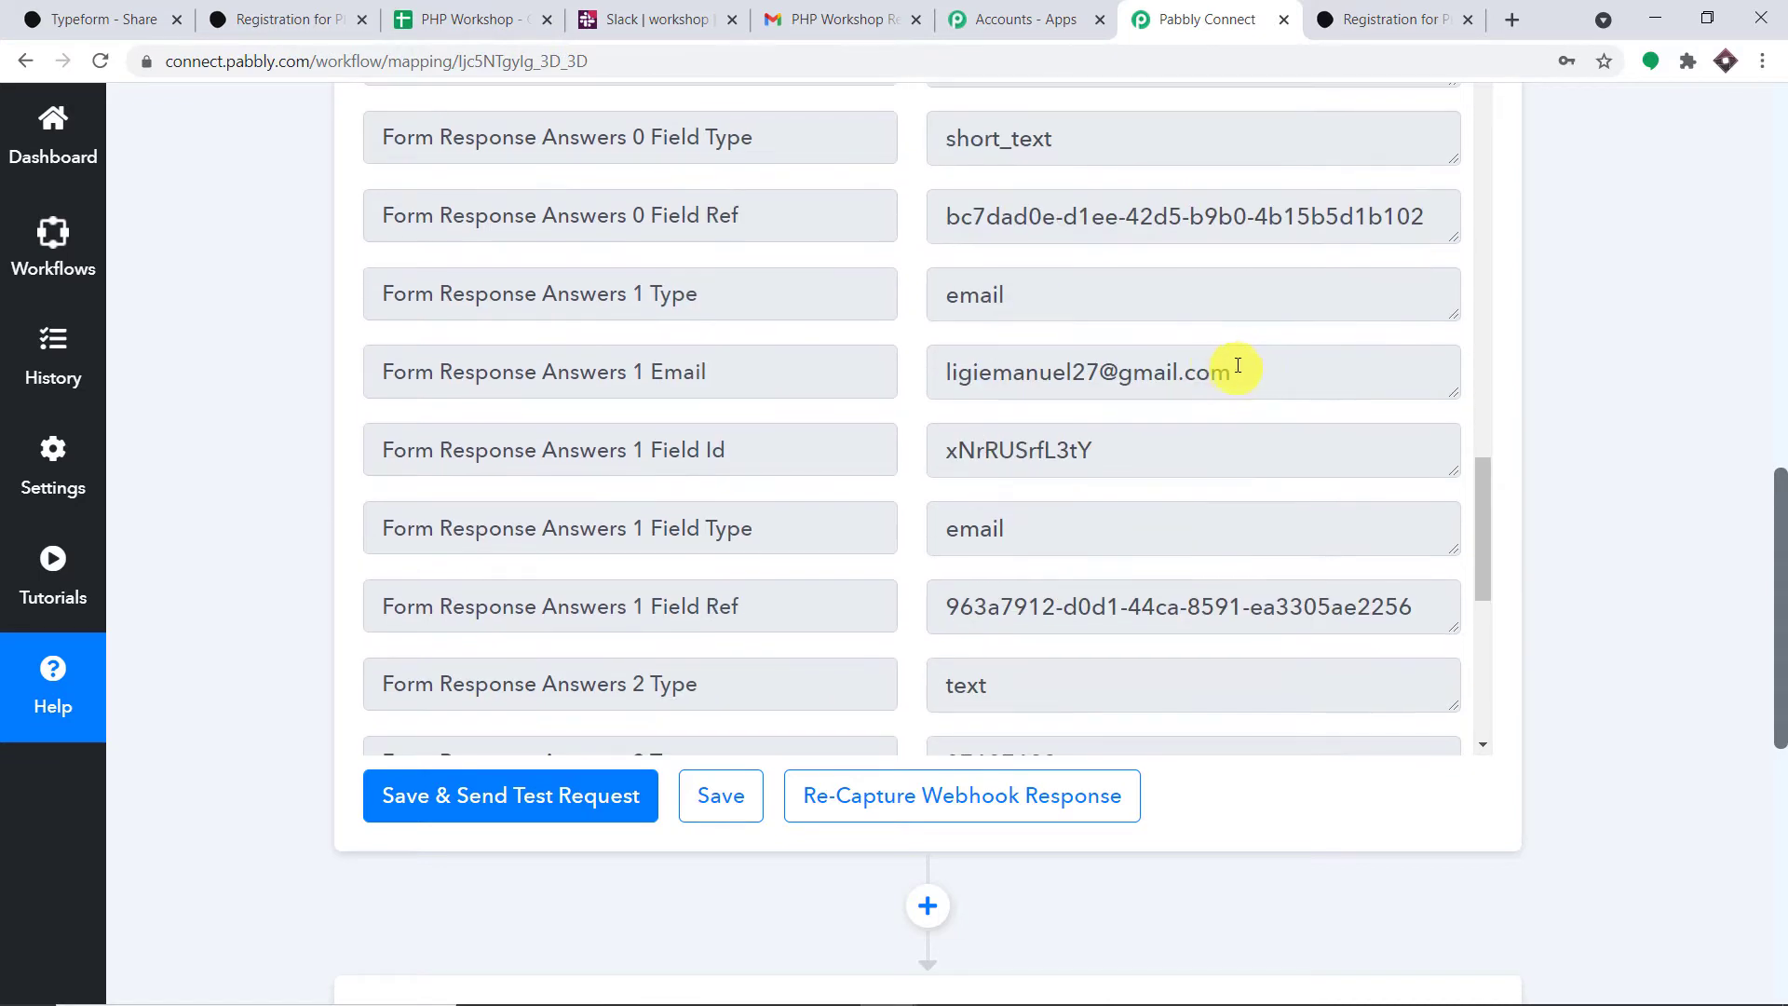
drag(1238, 370, 847, 395)
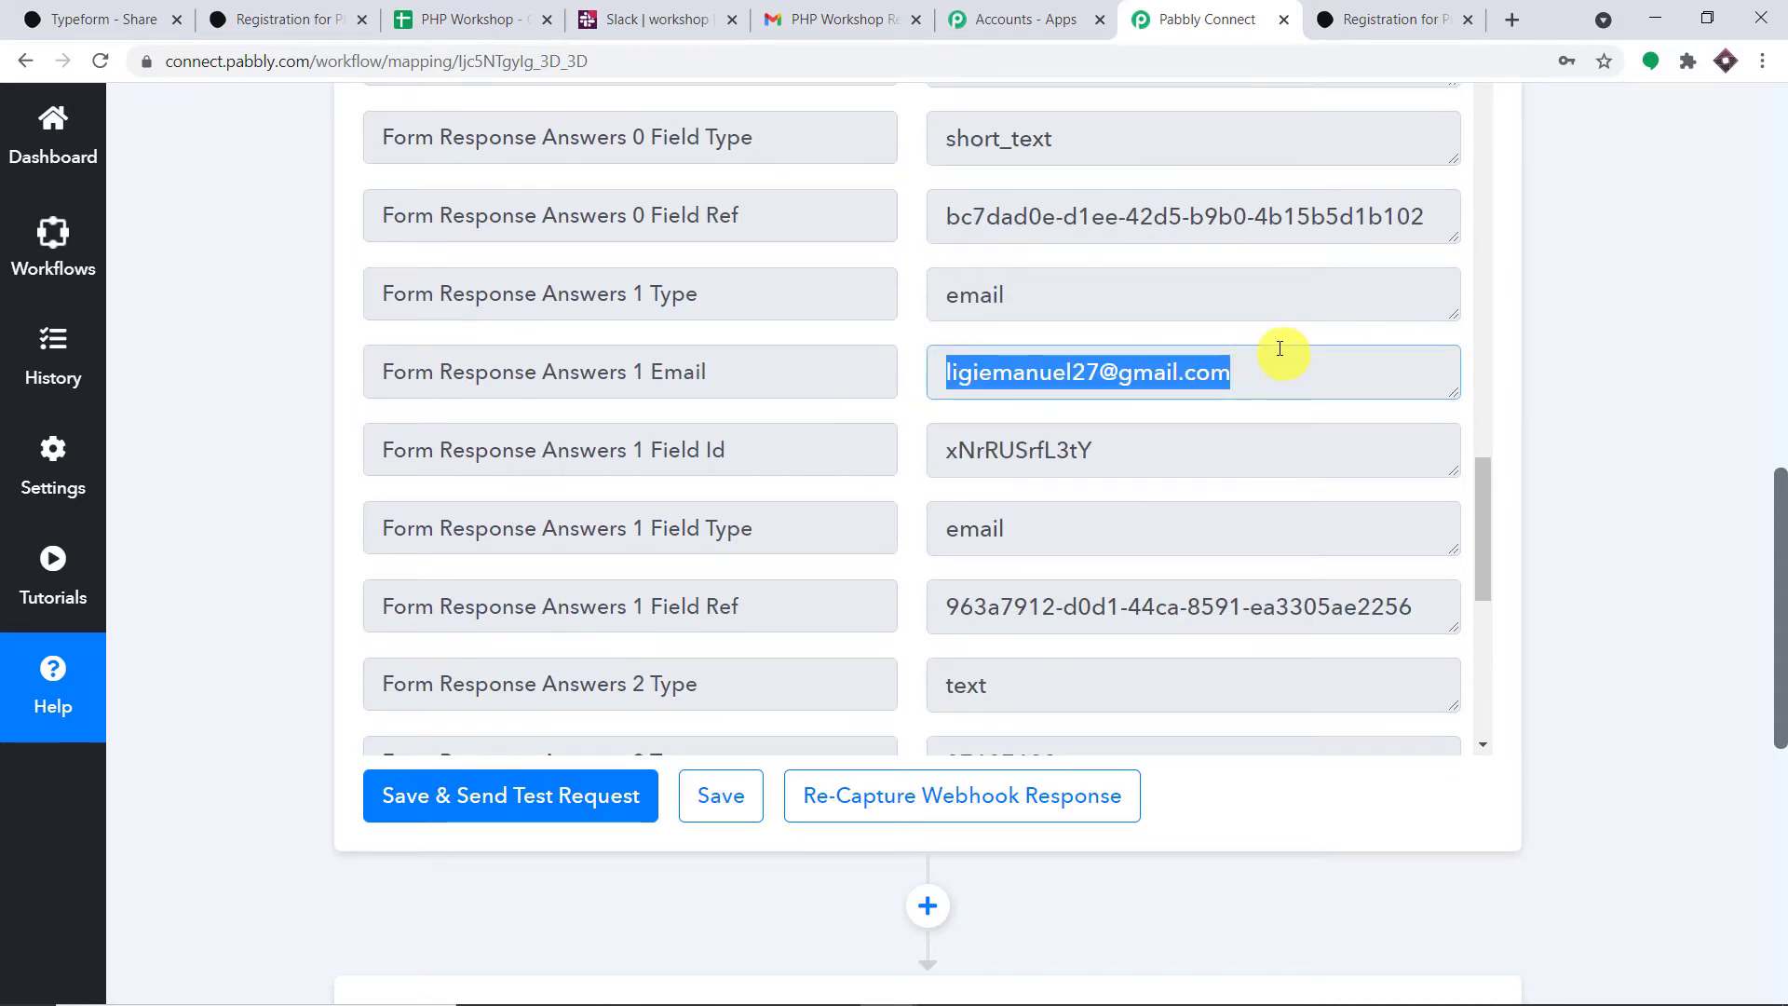
scroll(1278, 350, down, 7)
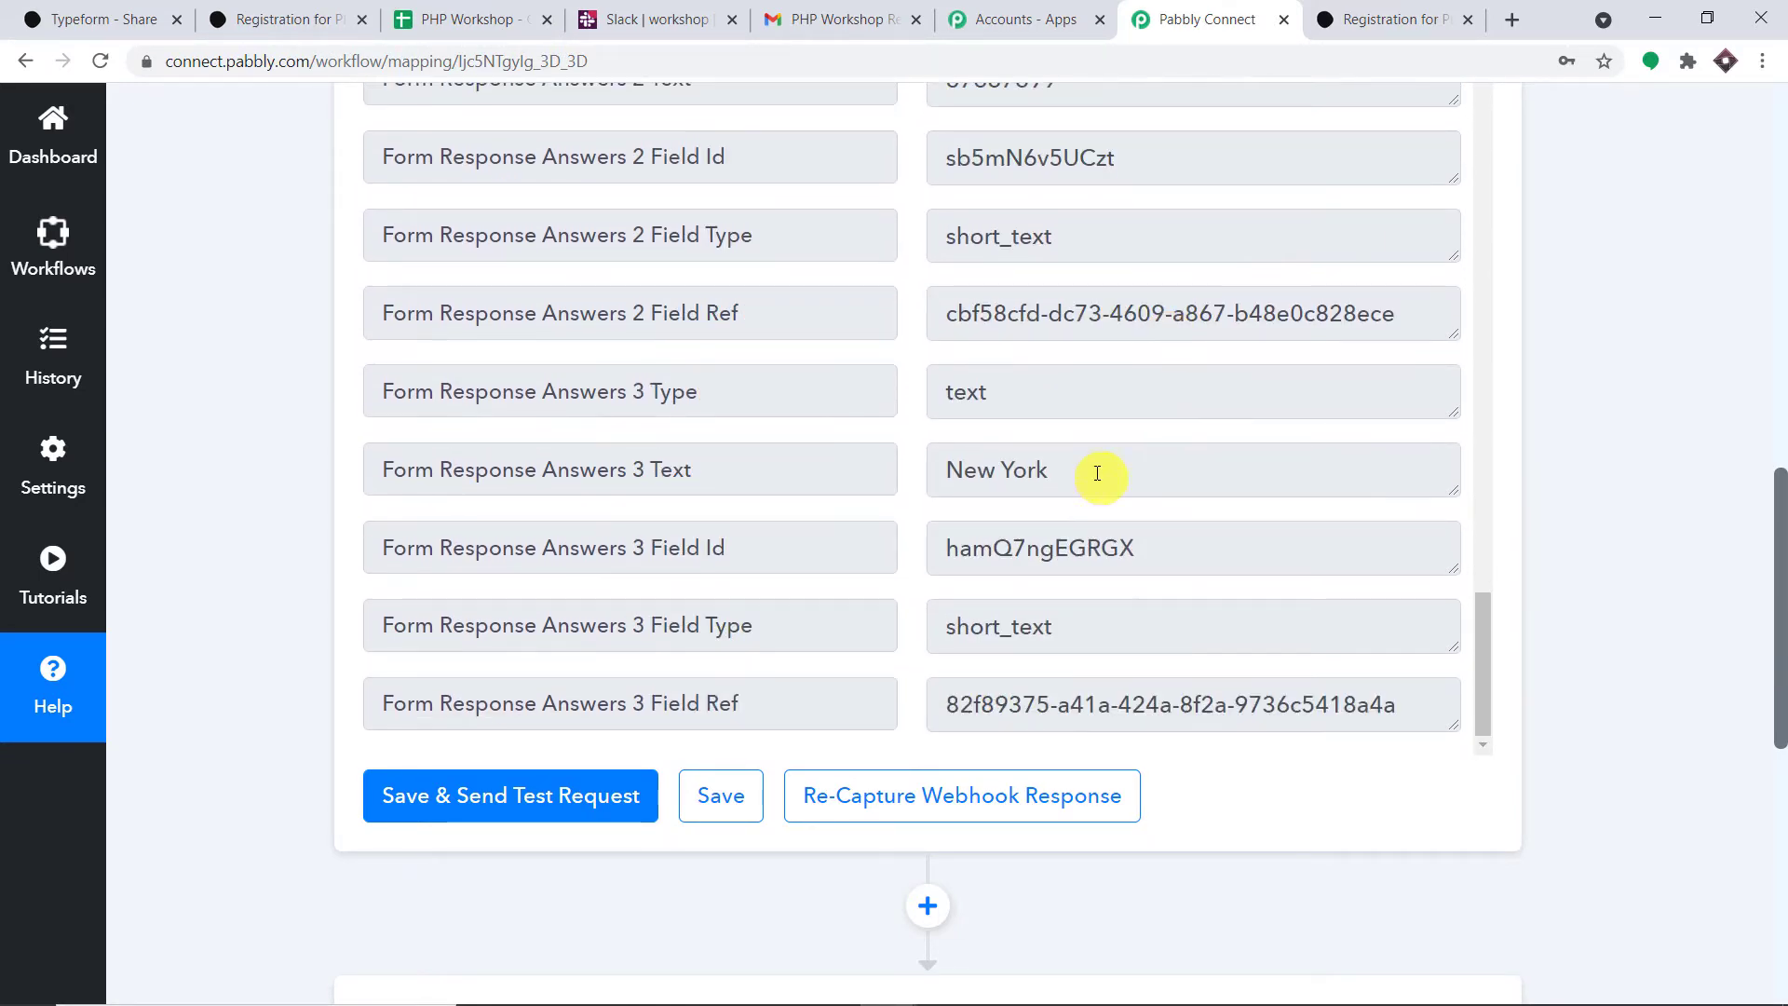
drag(1097, 473, 886, 483)
scroll(1127, 428, down, 5)
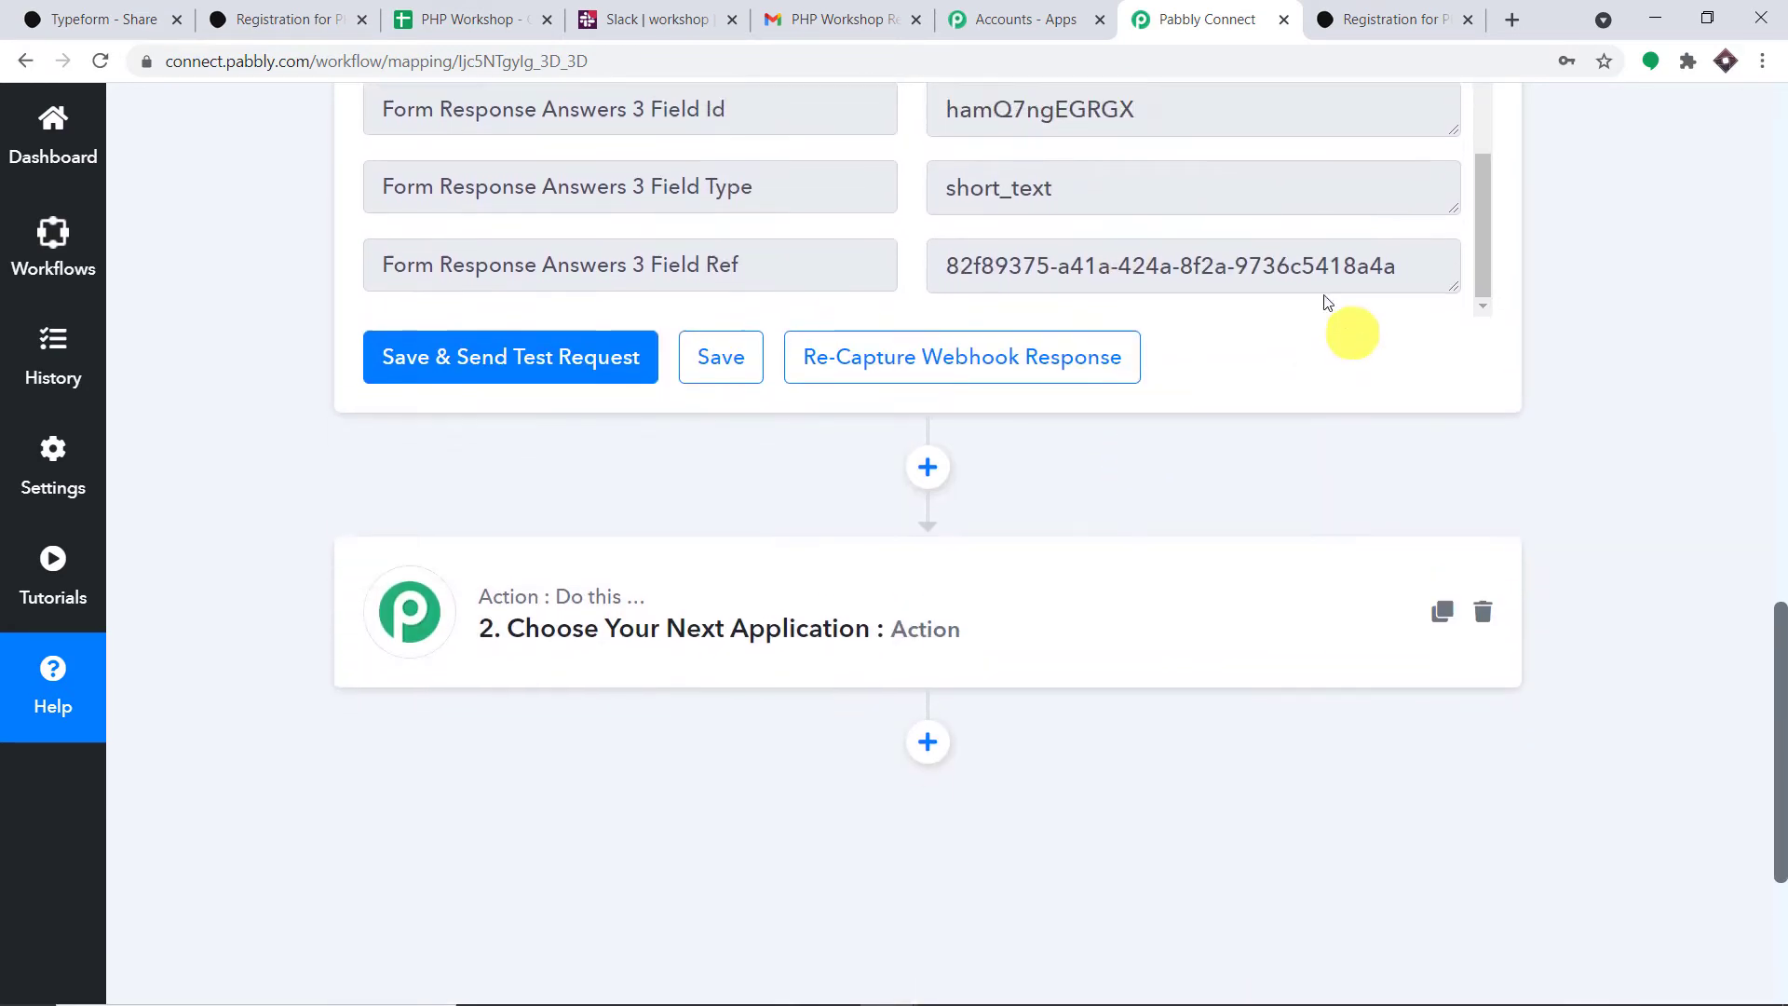
scroll(1327, 302, up, 6)
scroll(1241, 487, up, 3)
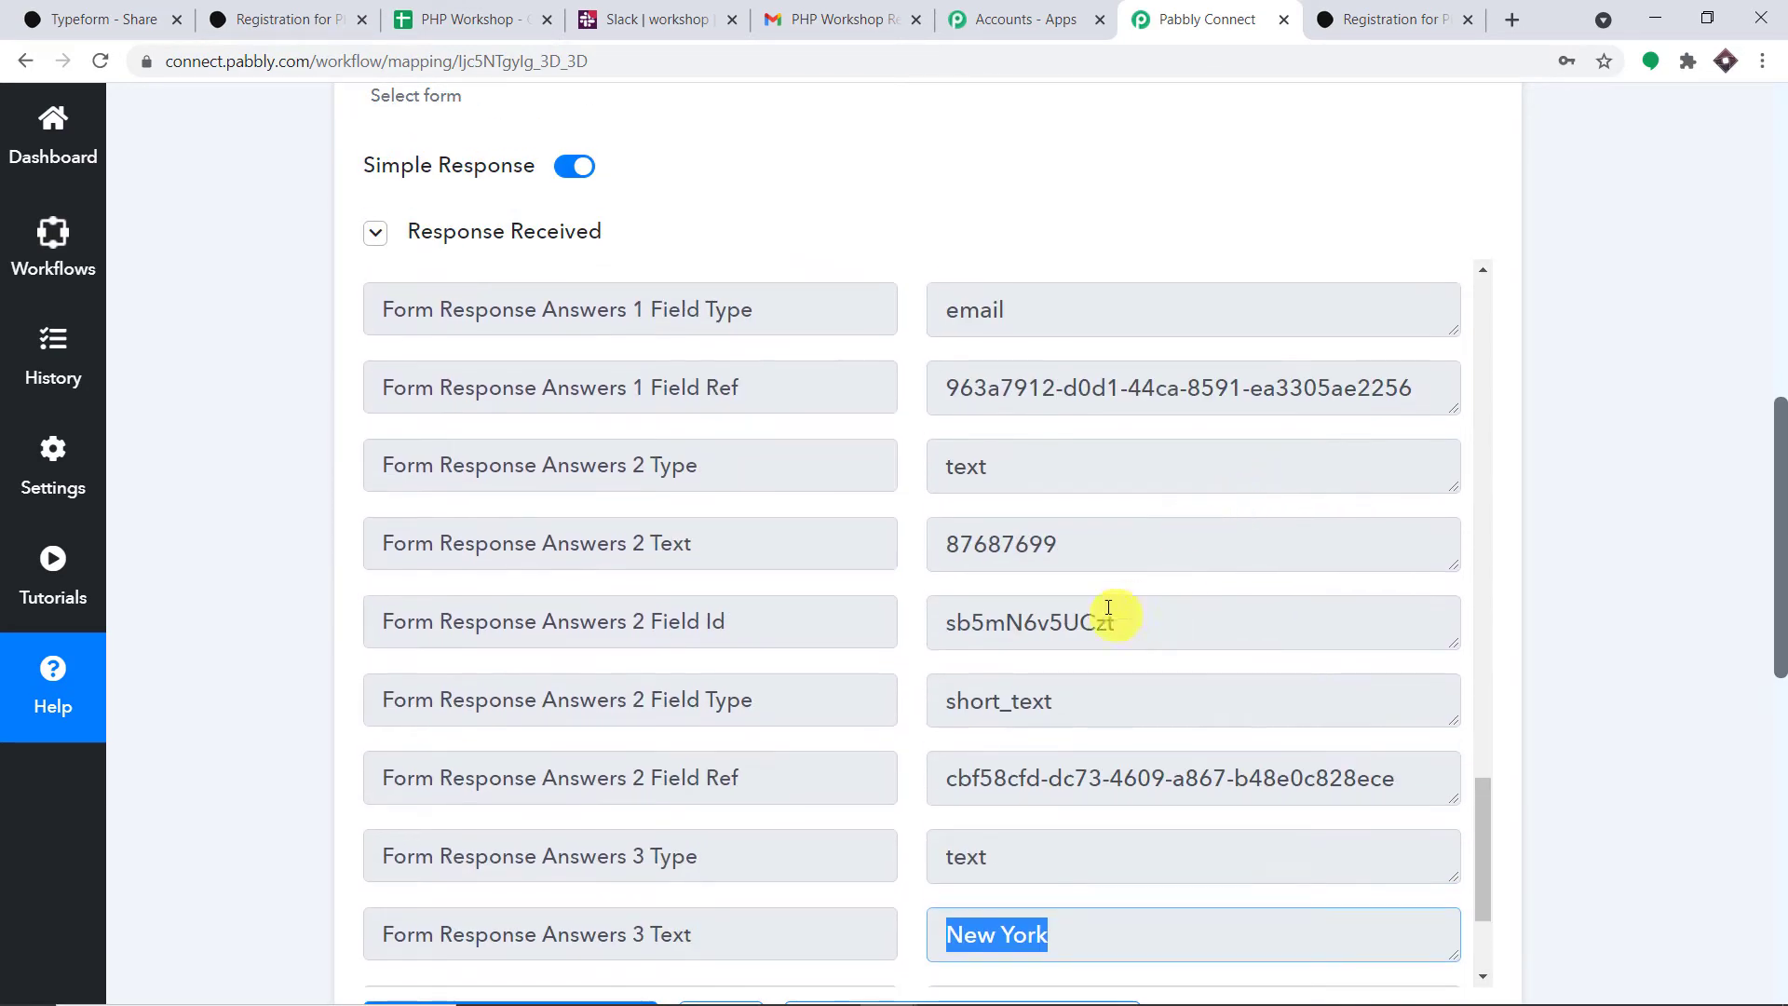
drag(1090, 547, 858, 546)
scroll(1130, 467, up, 3)
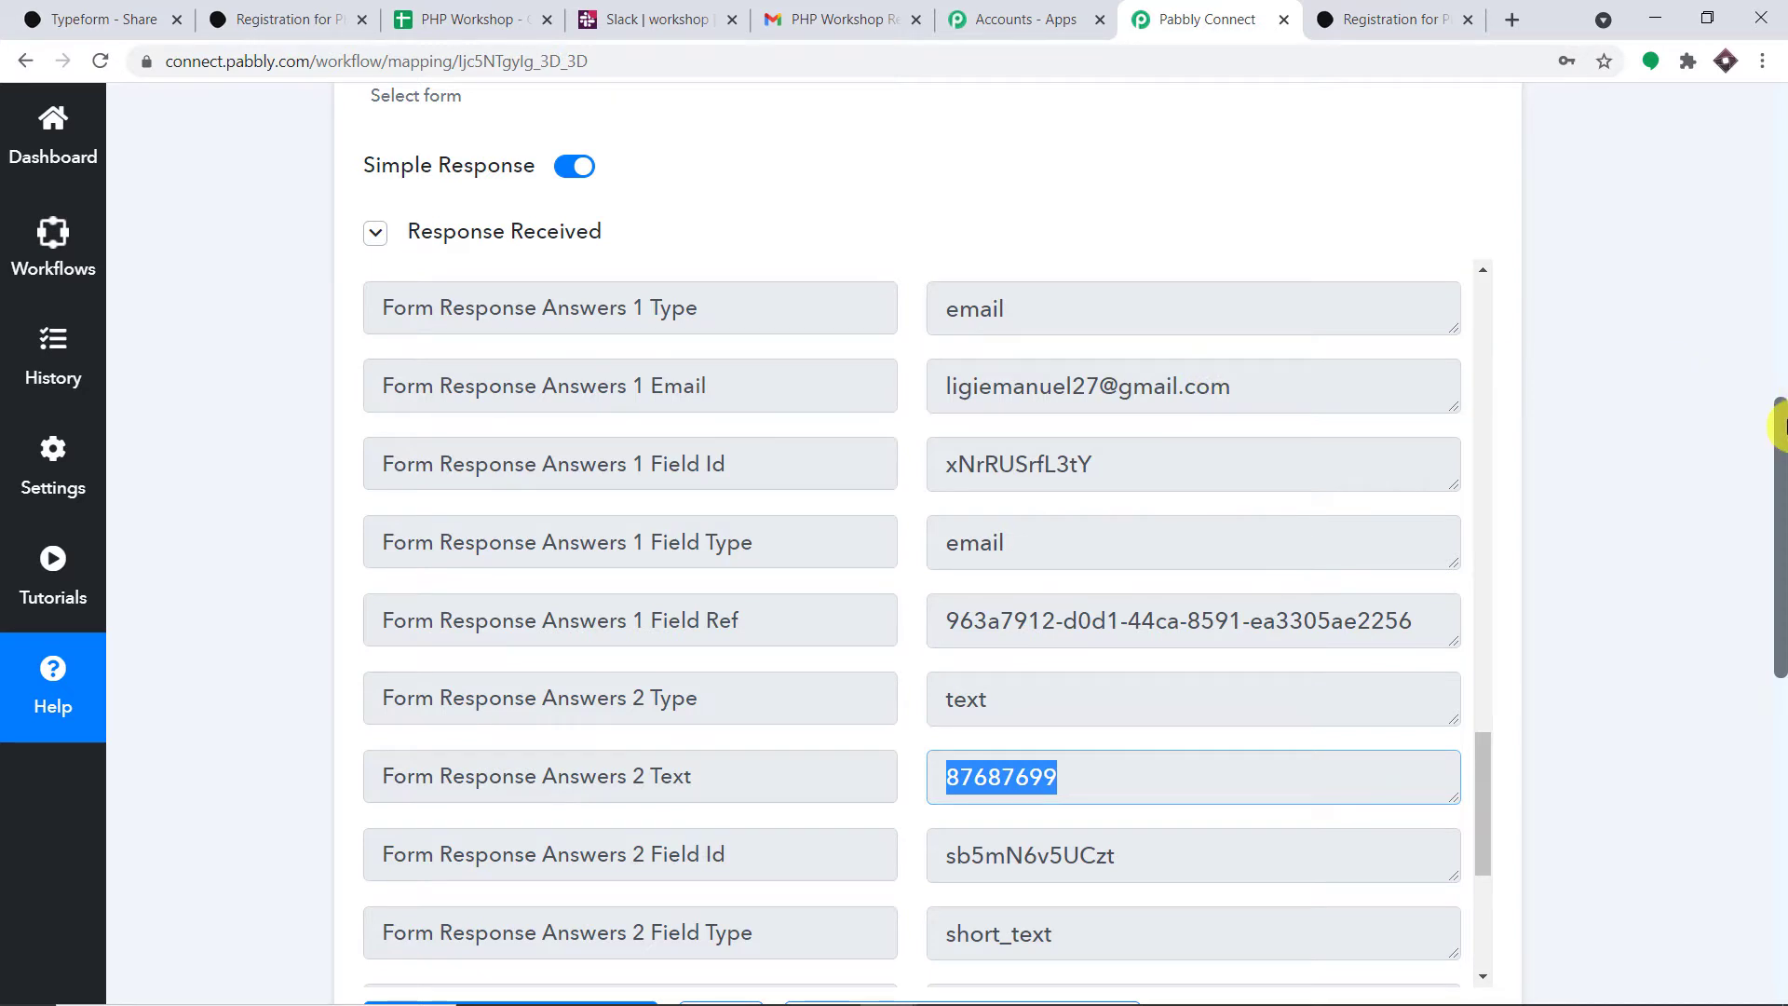
drag(1778, 426, 1780, 689)
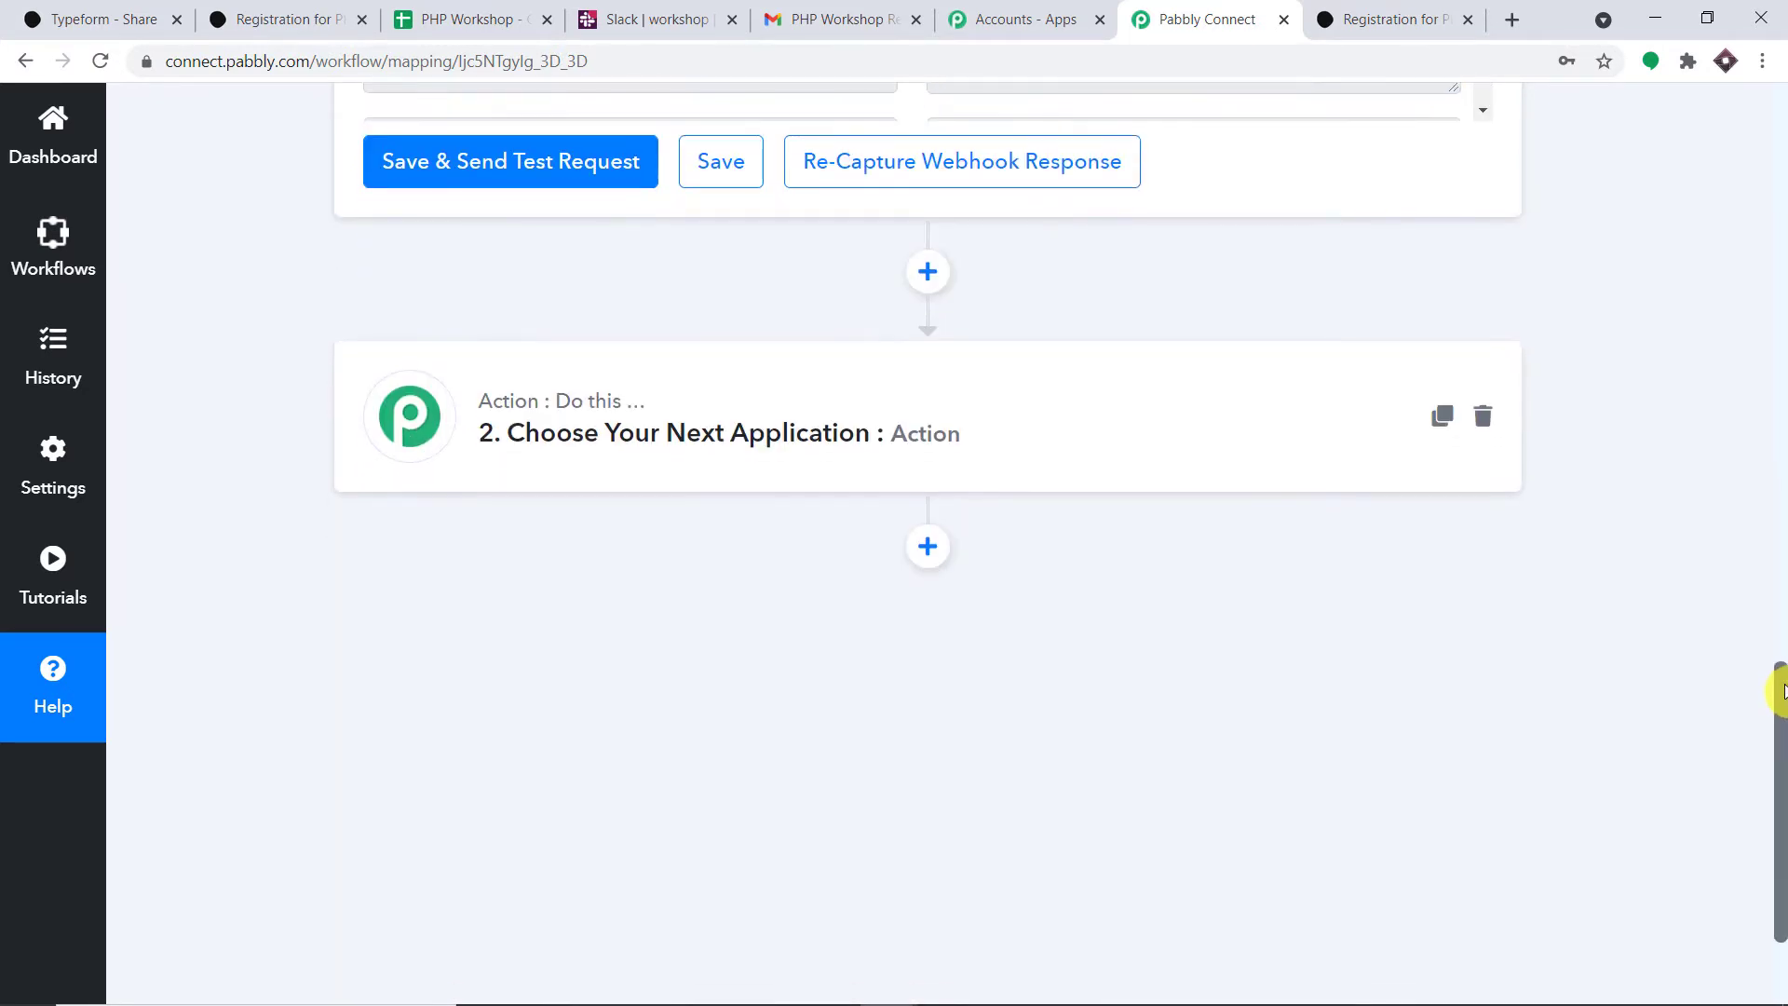
- Set the second step's app to Google Sheets with the Add New Row action event
click(628, 406)
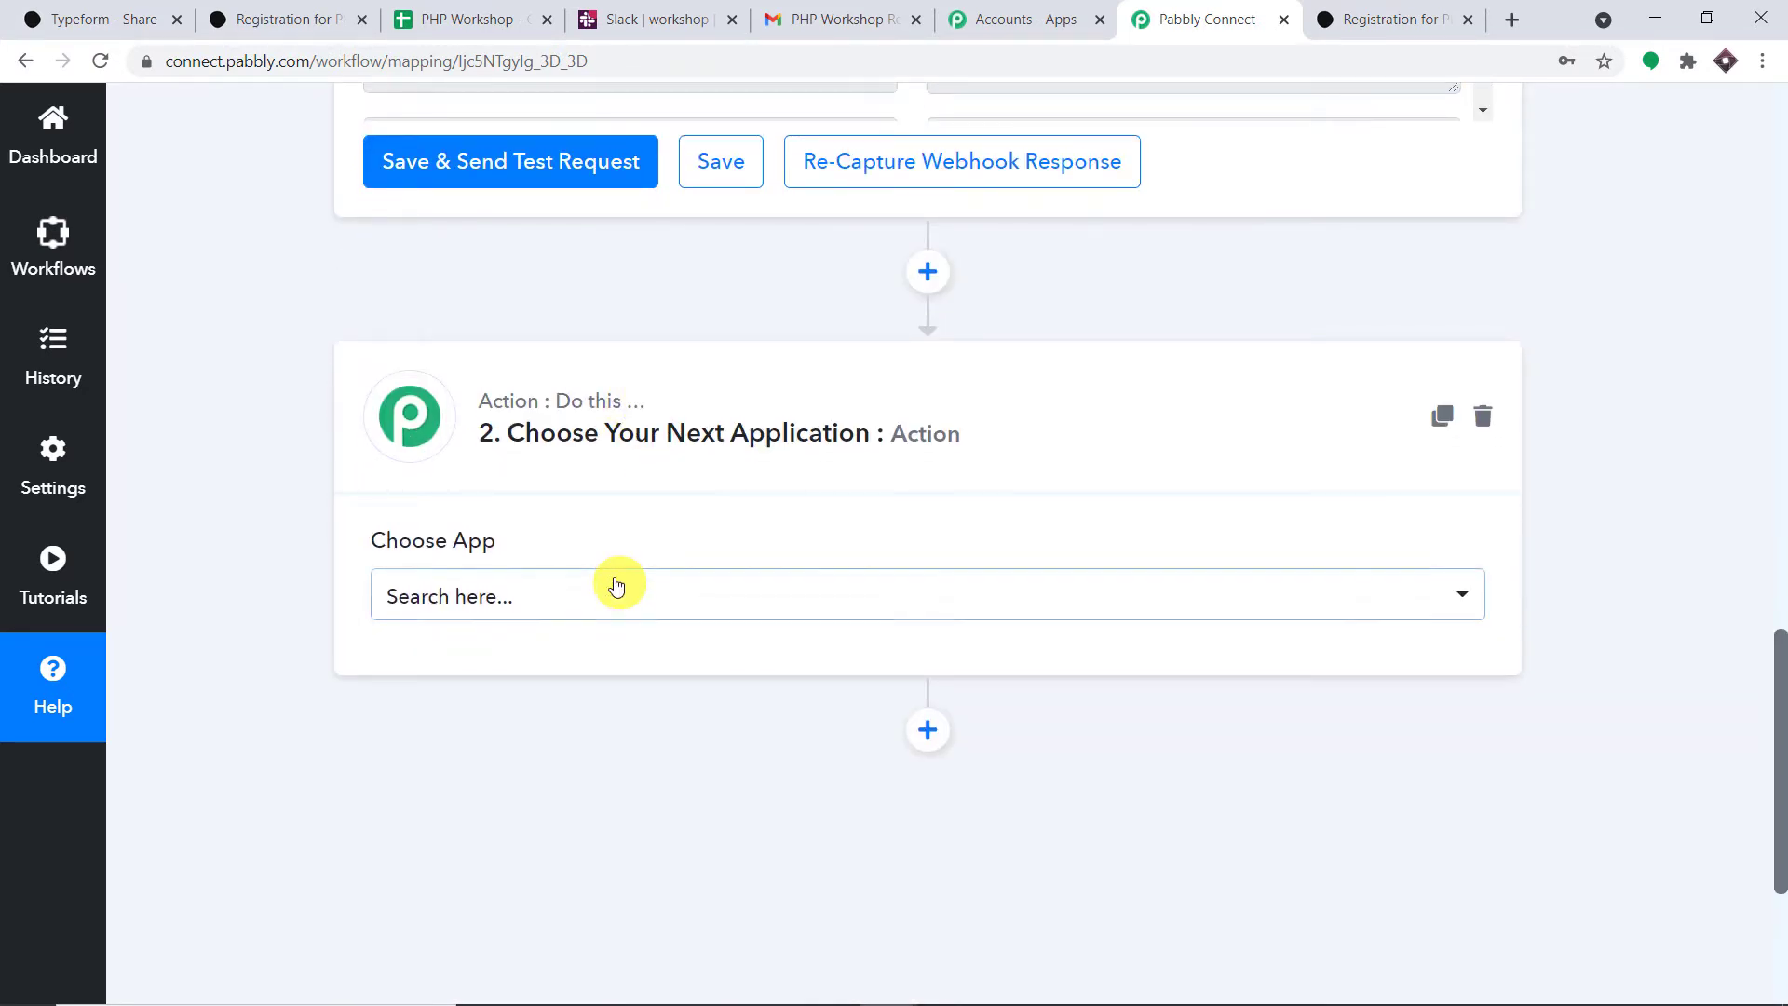
click(617, 585)
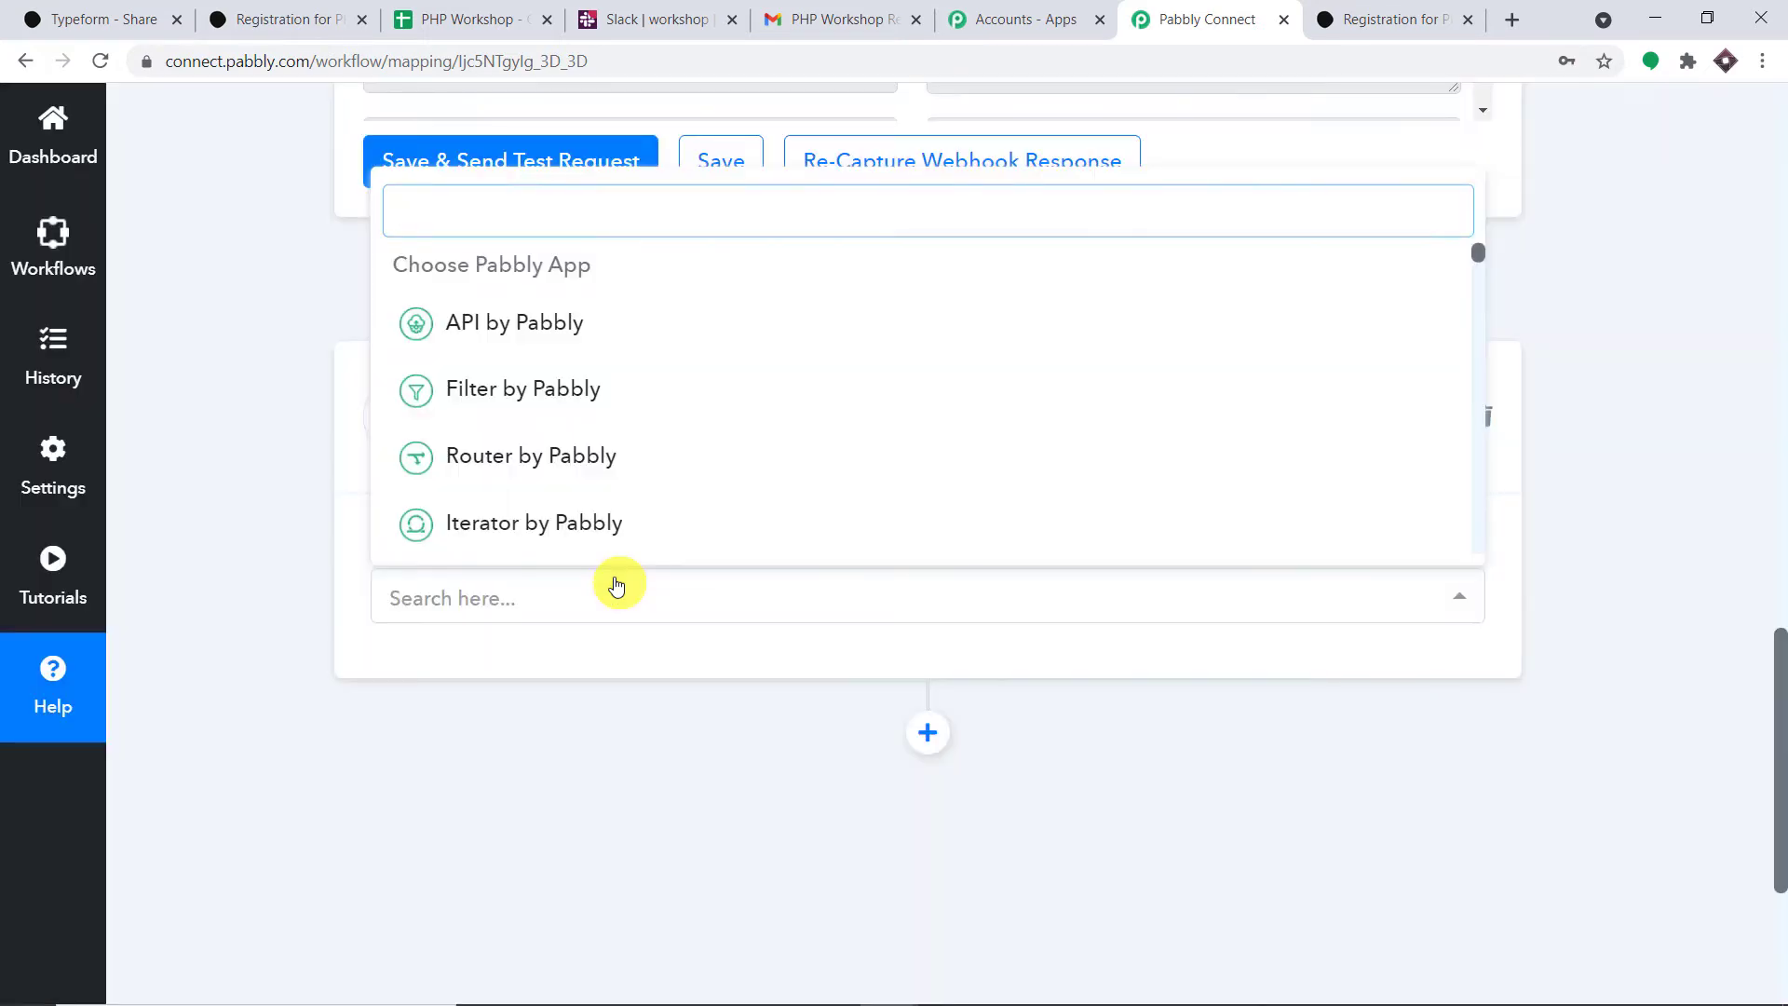
text(h)
key(BackSpace)
text(google)
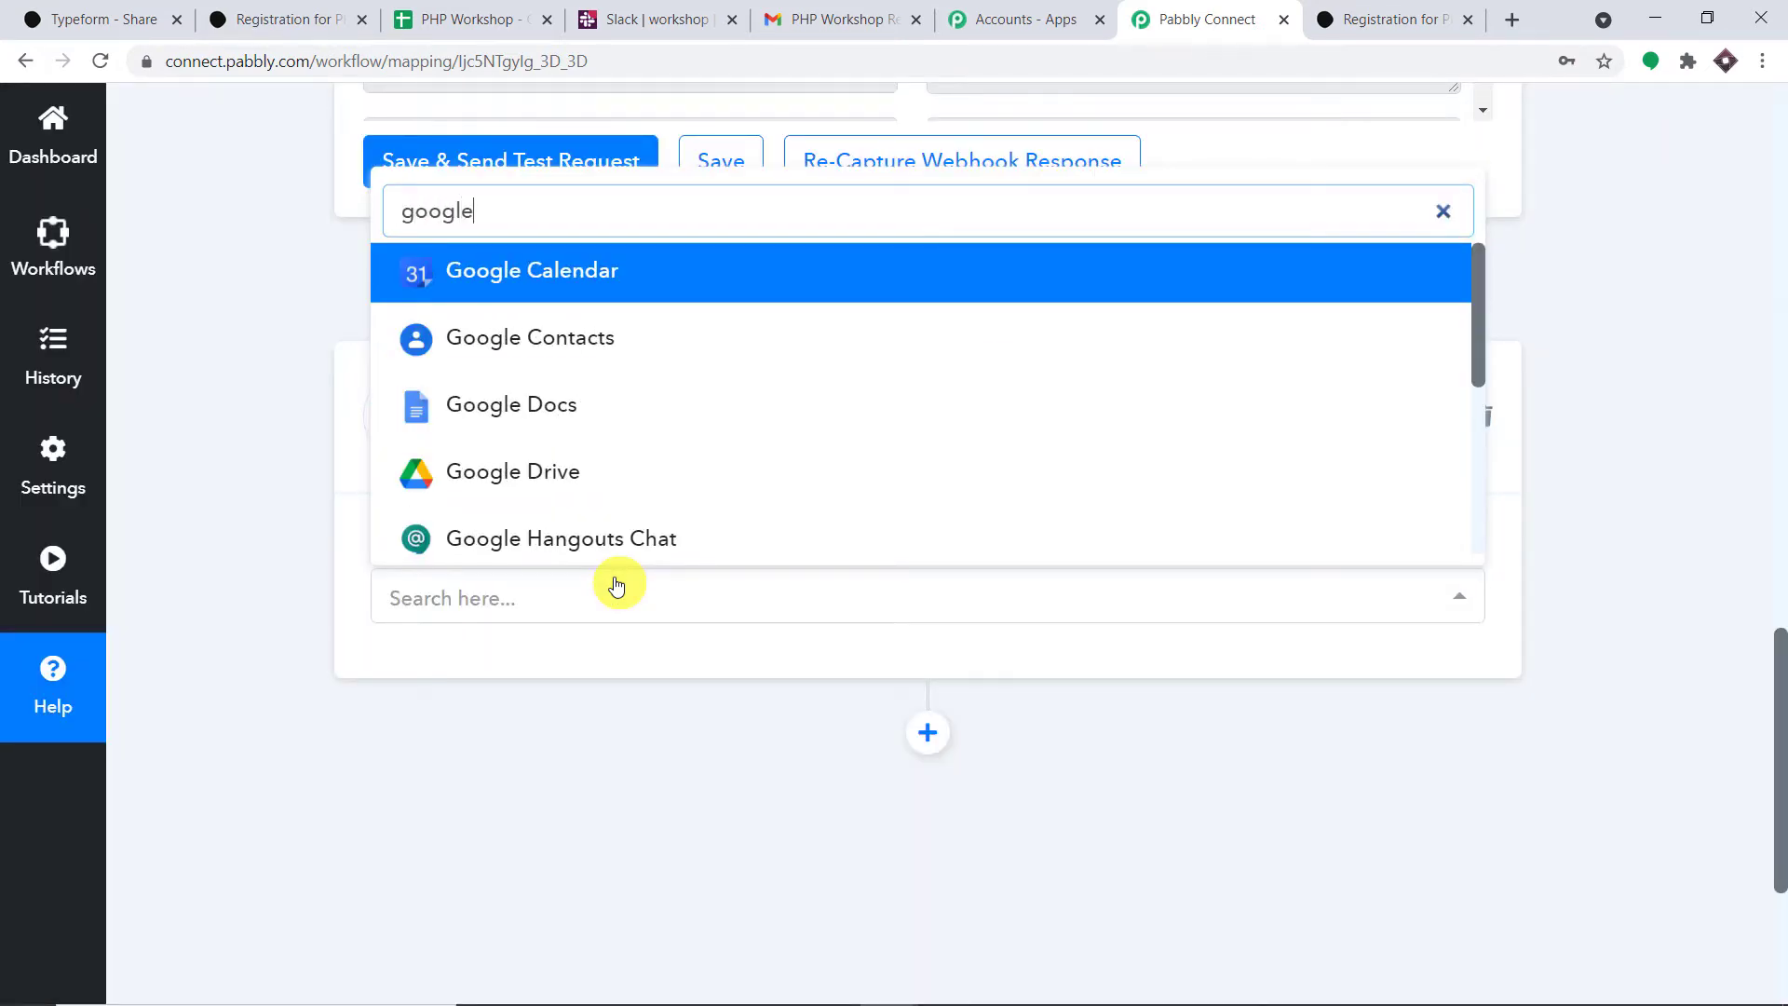
text( sheet)
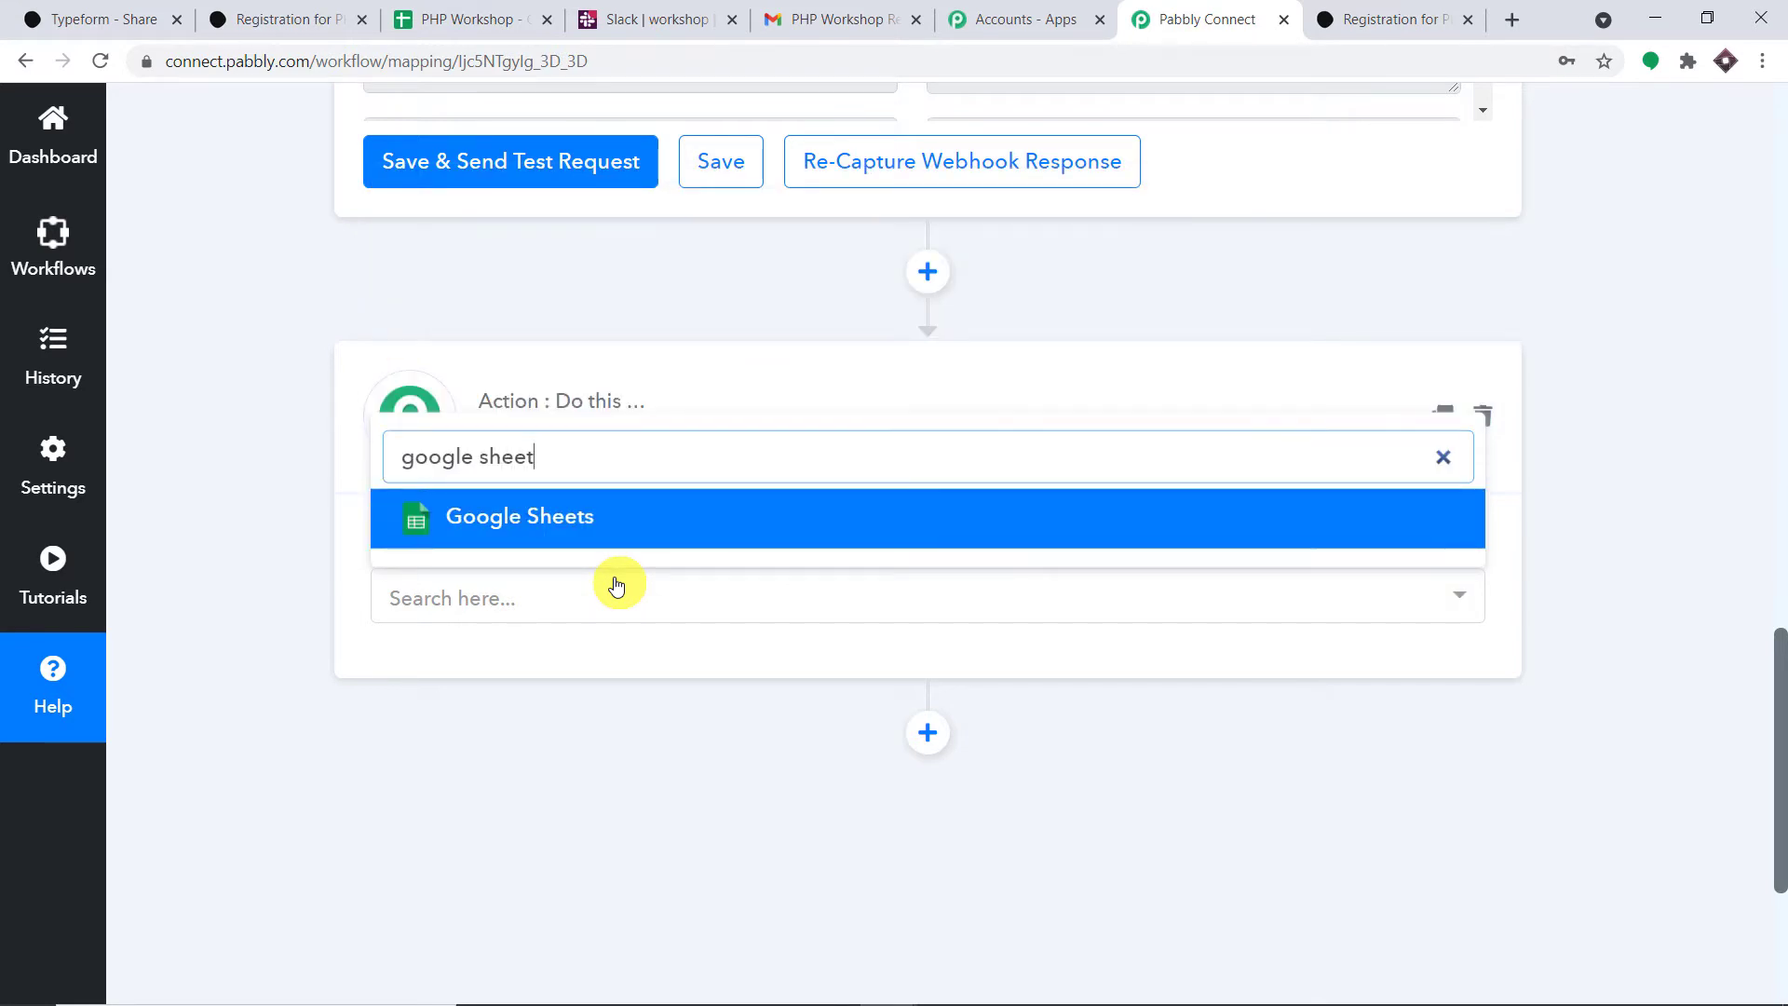
click(634, 519)
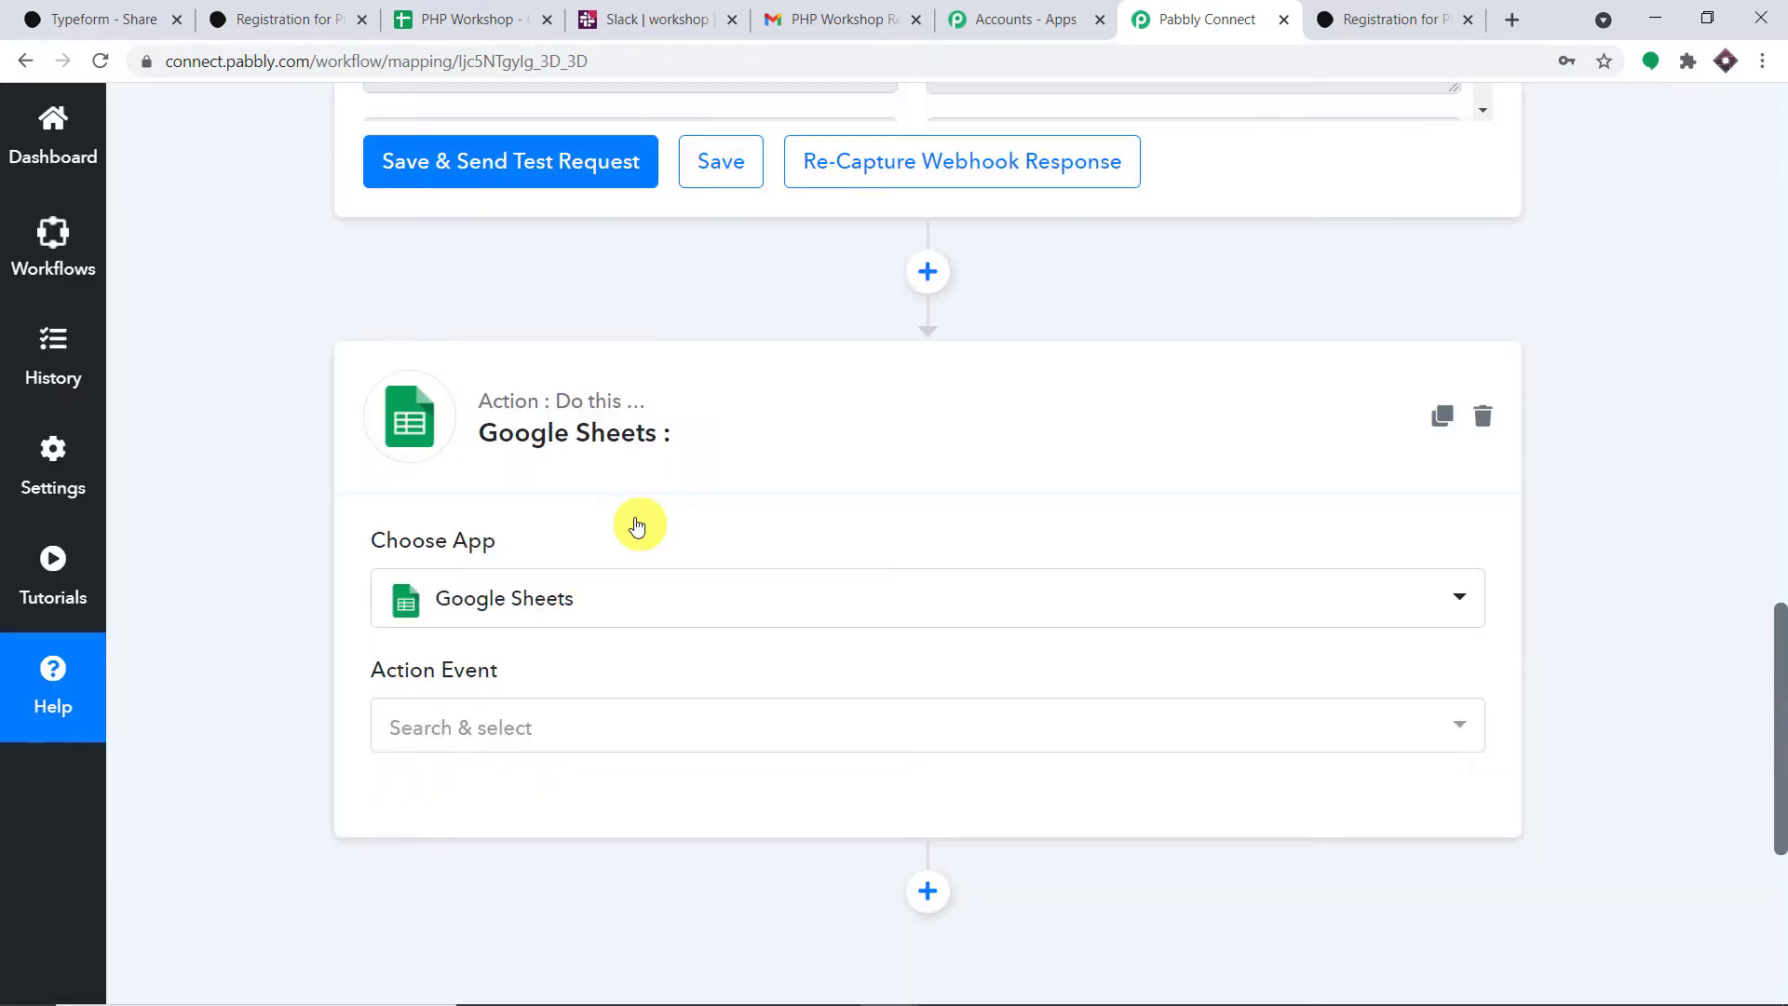
click(661, 722)
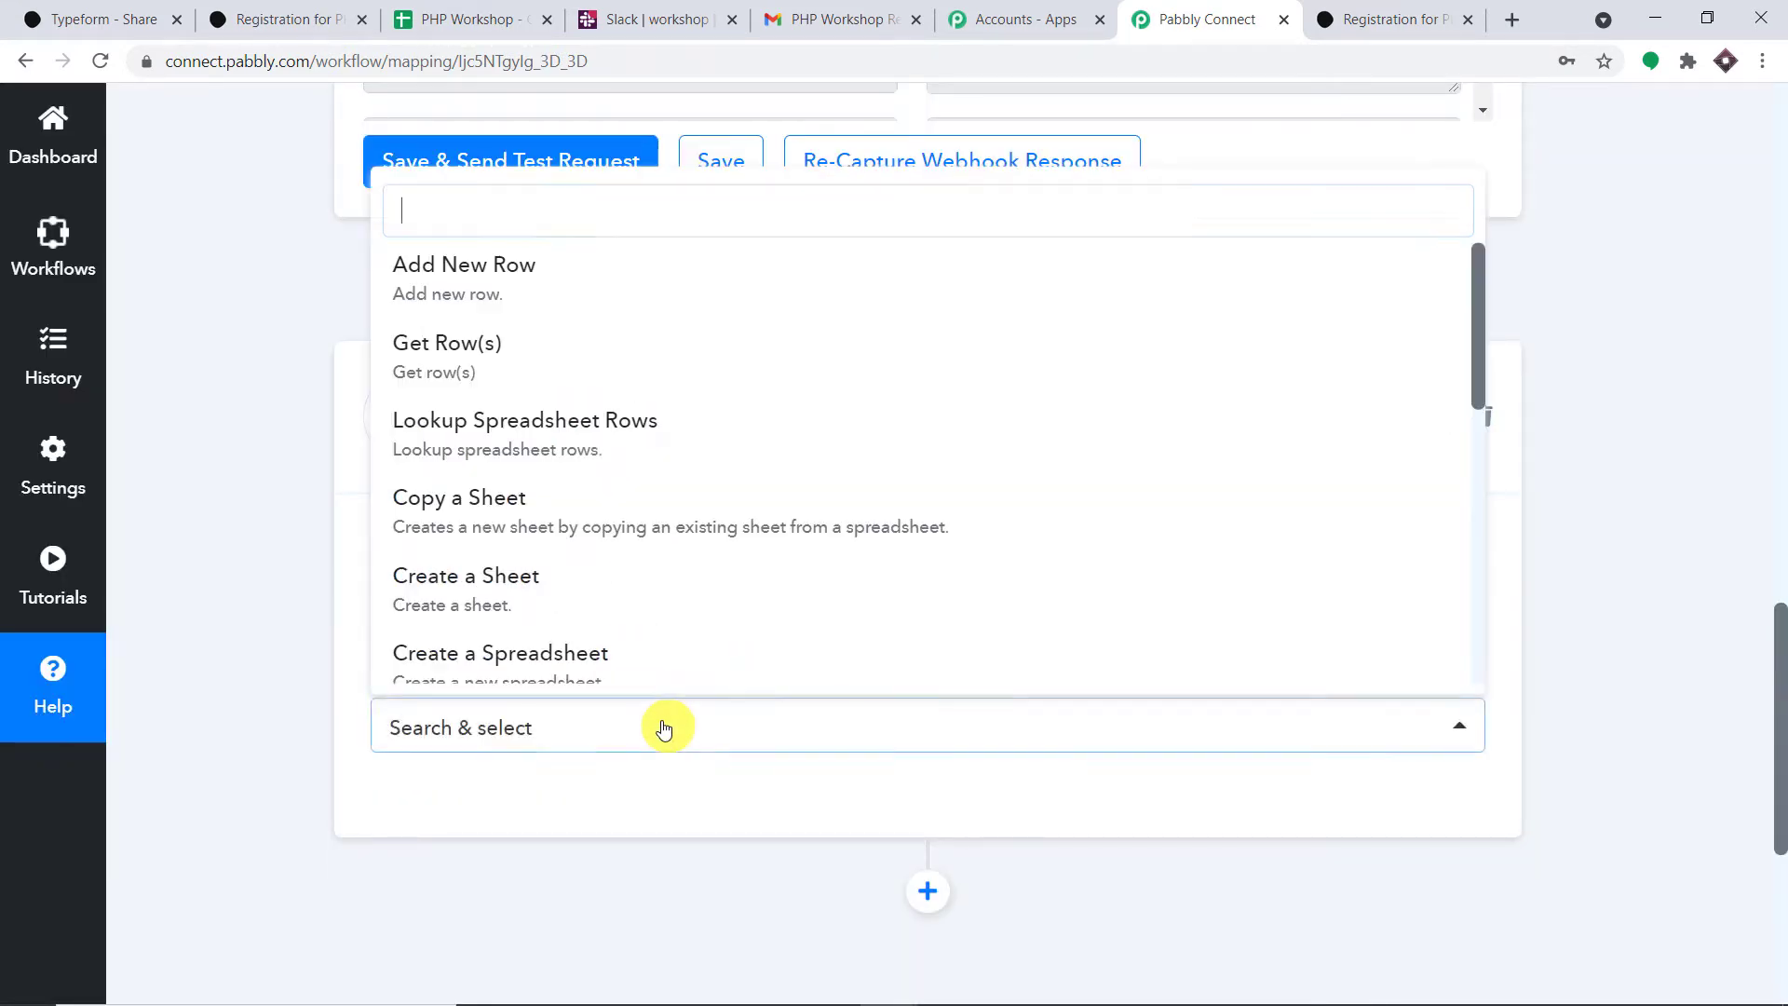
click(625, 274)
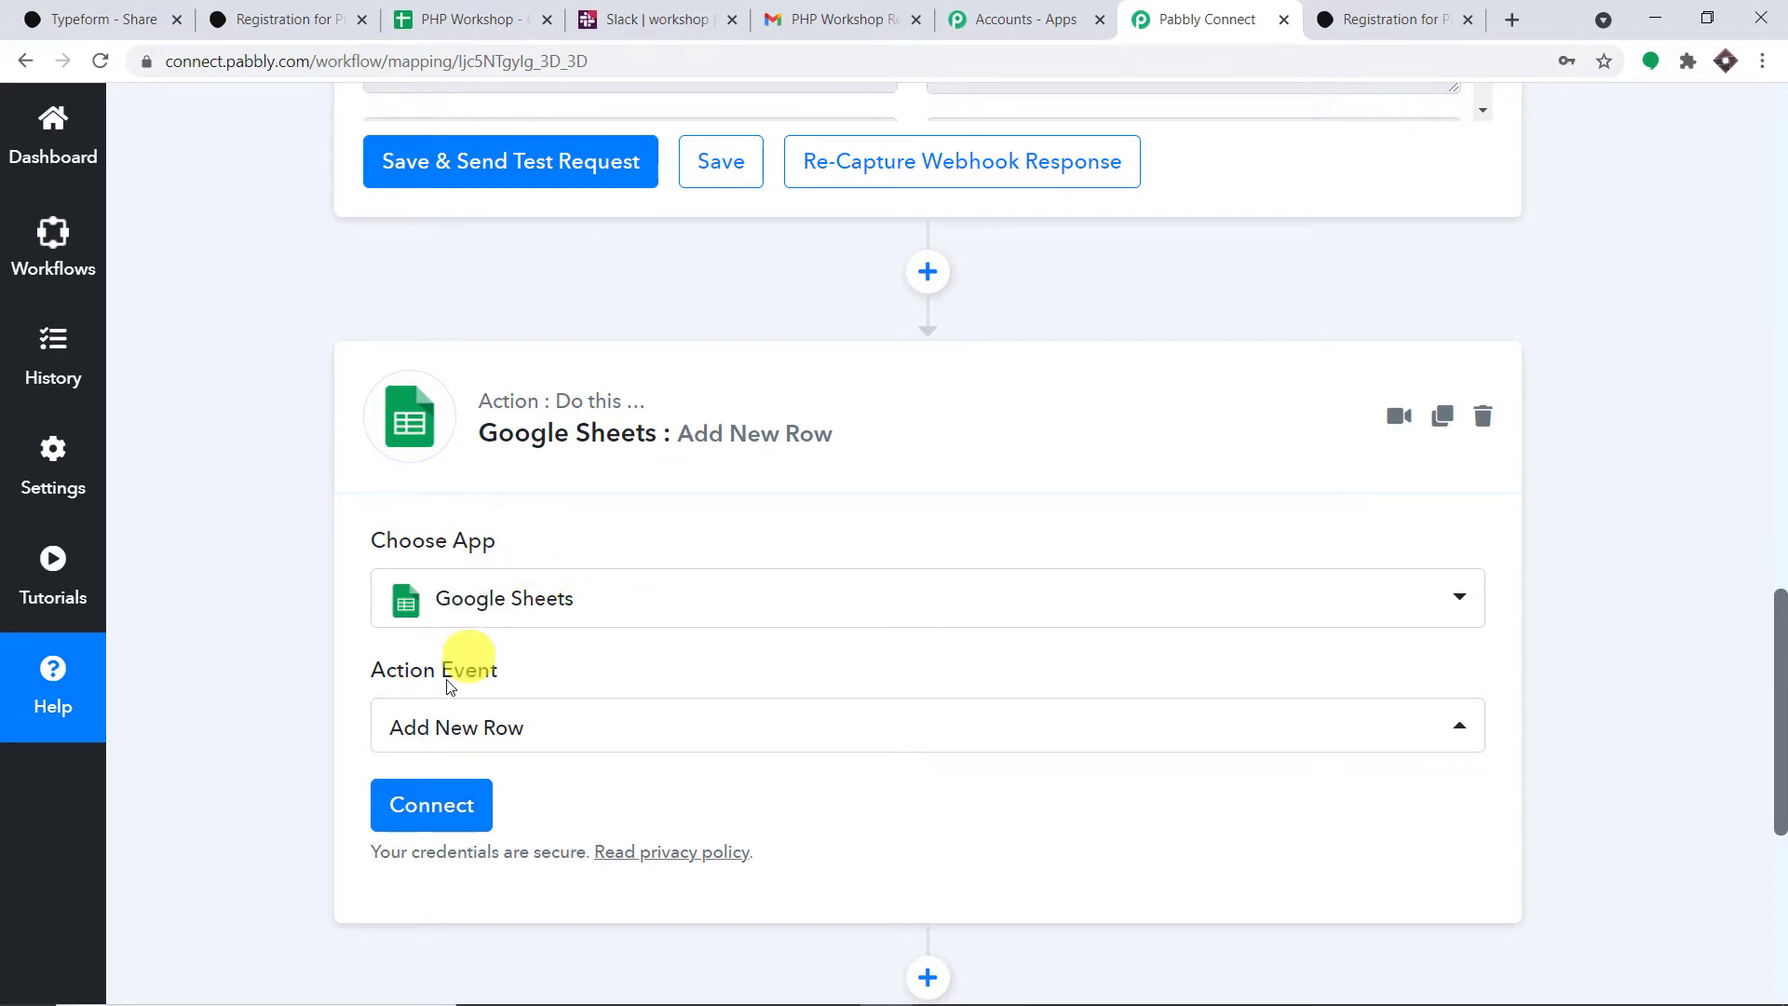
- Begin connecting the Google Sheets account and start a new browser tab
click(437, 806)
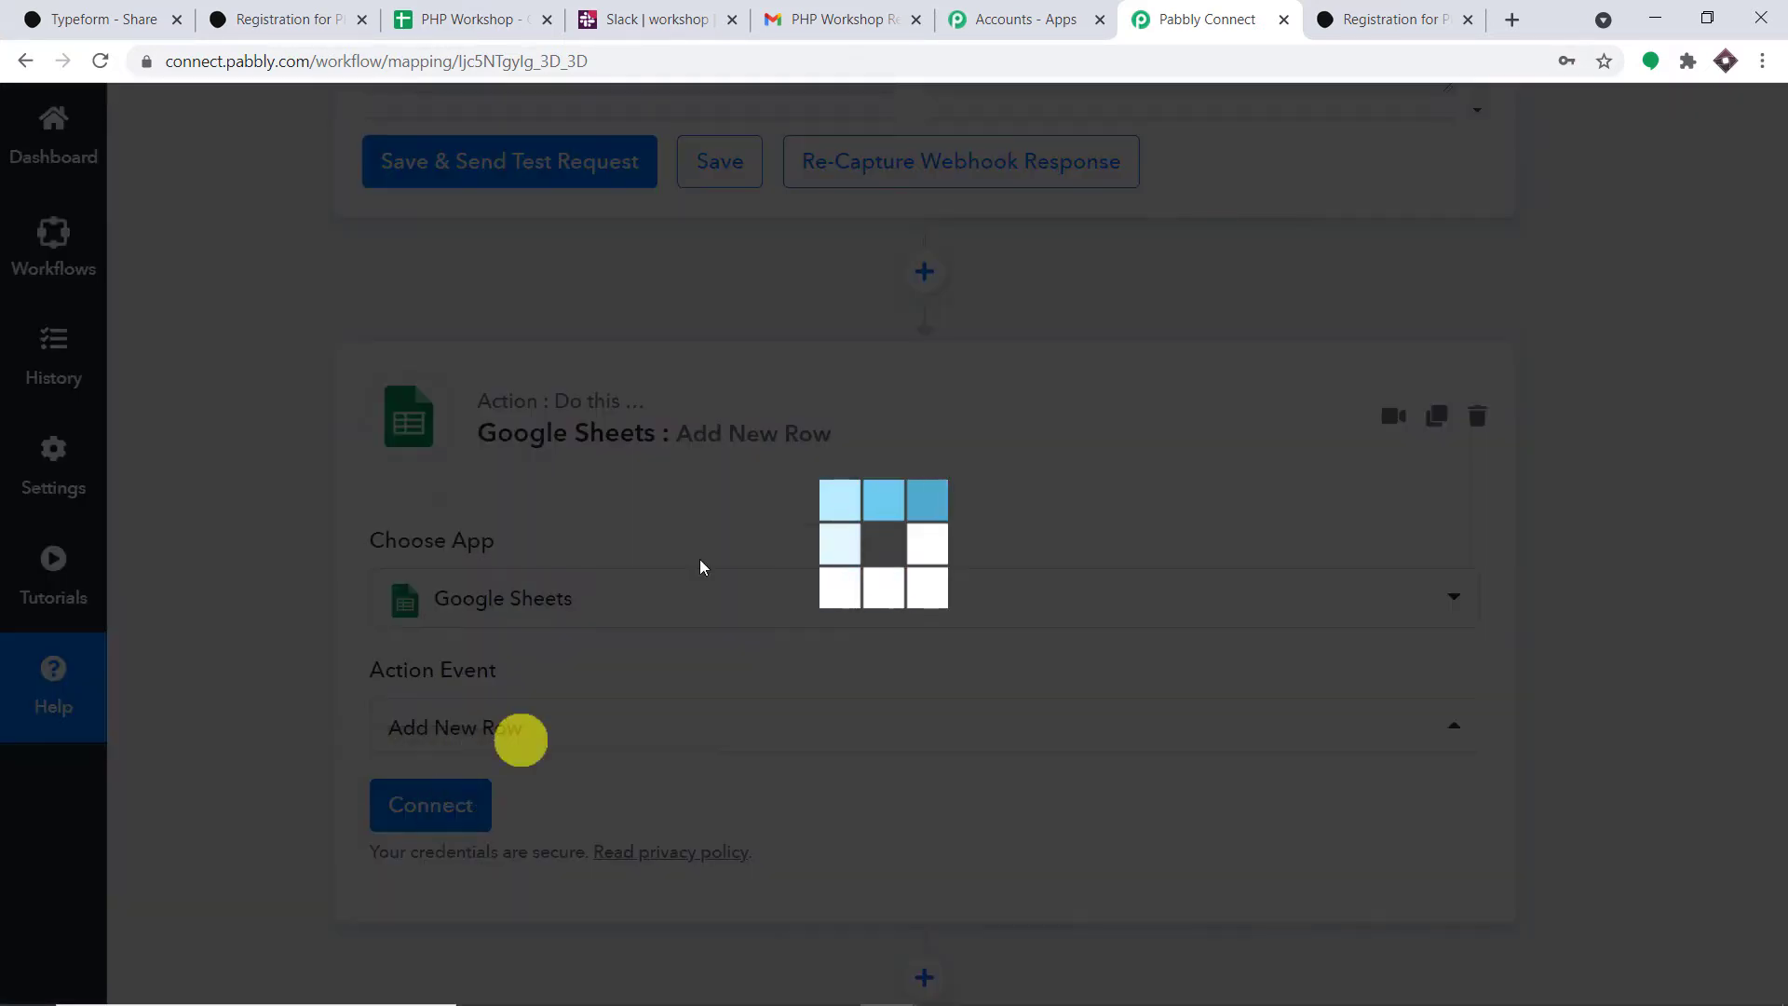
click(1507, 24)
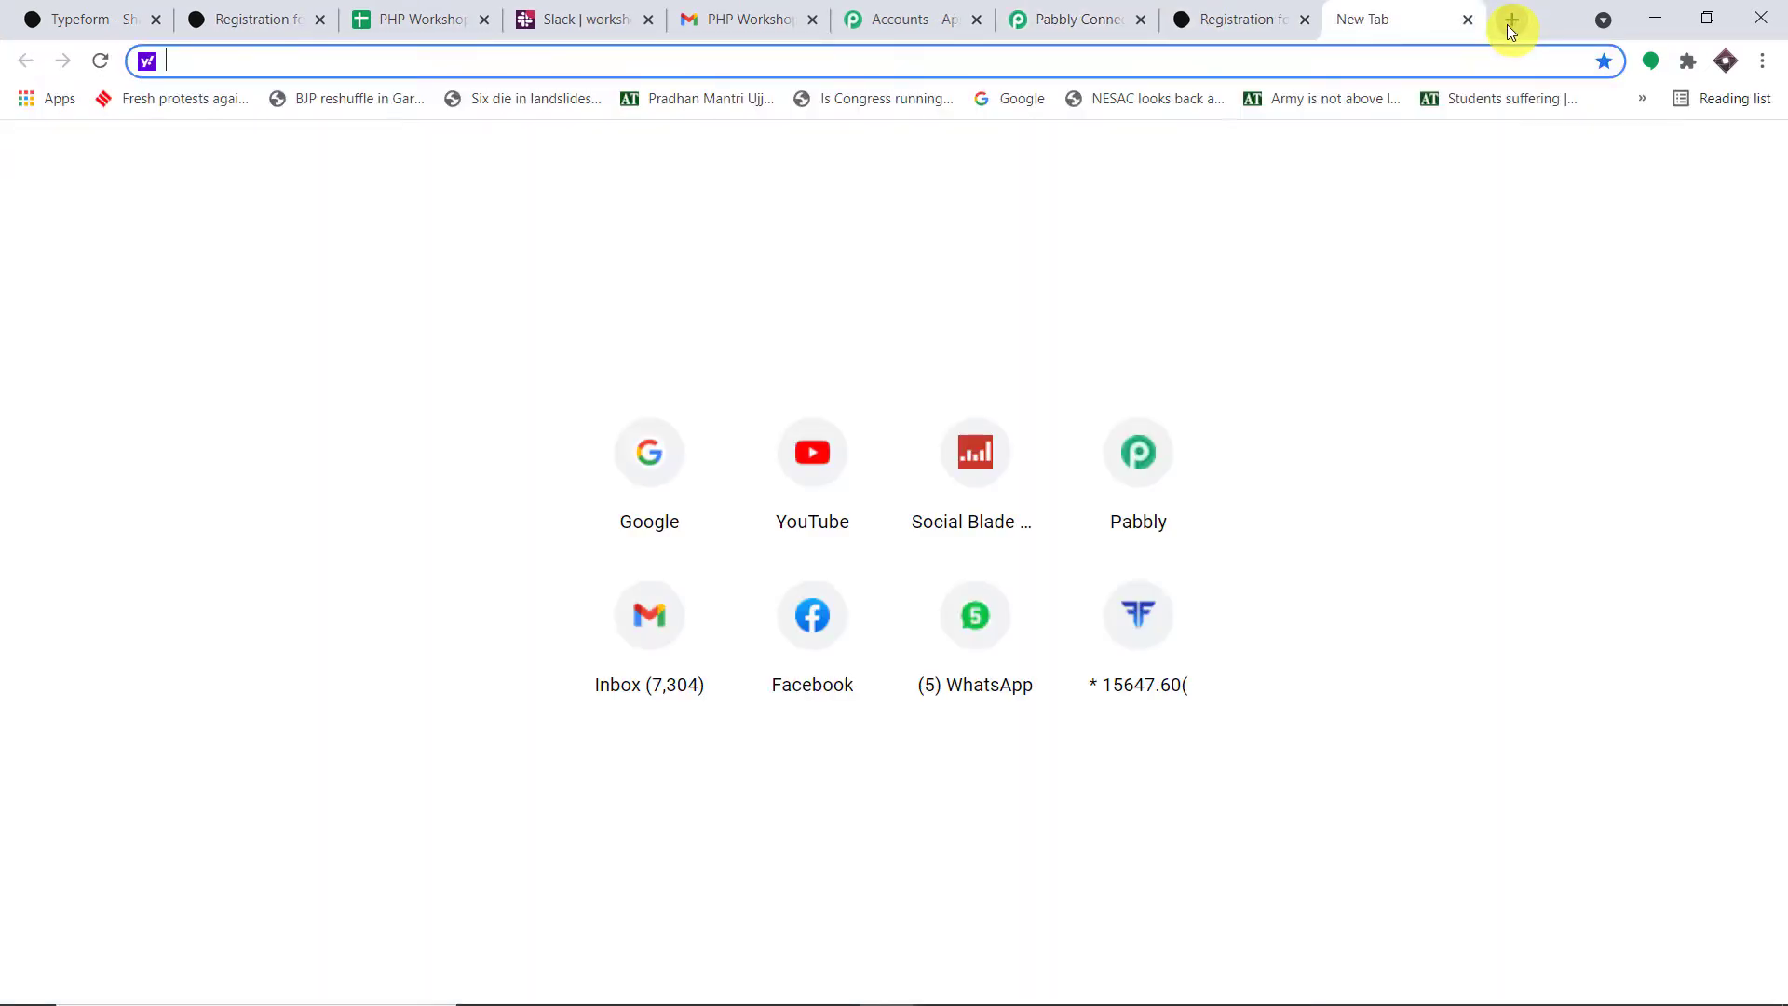
text(google.com)
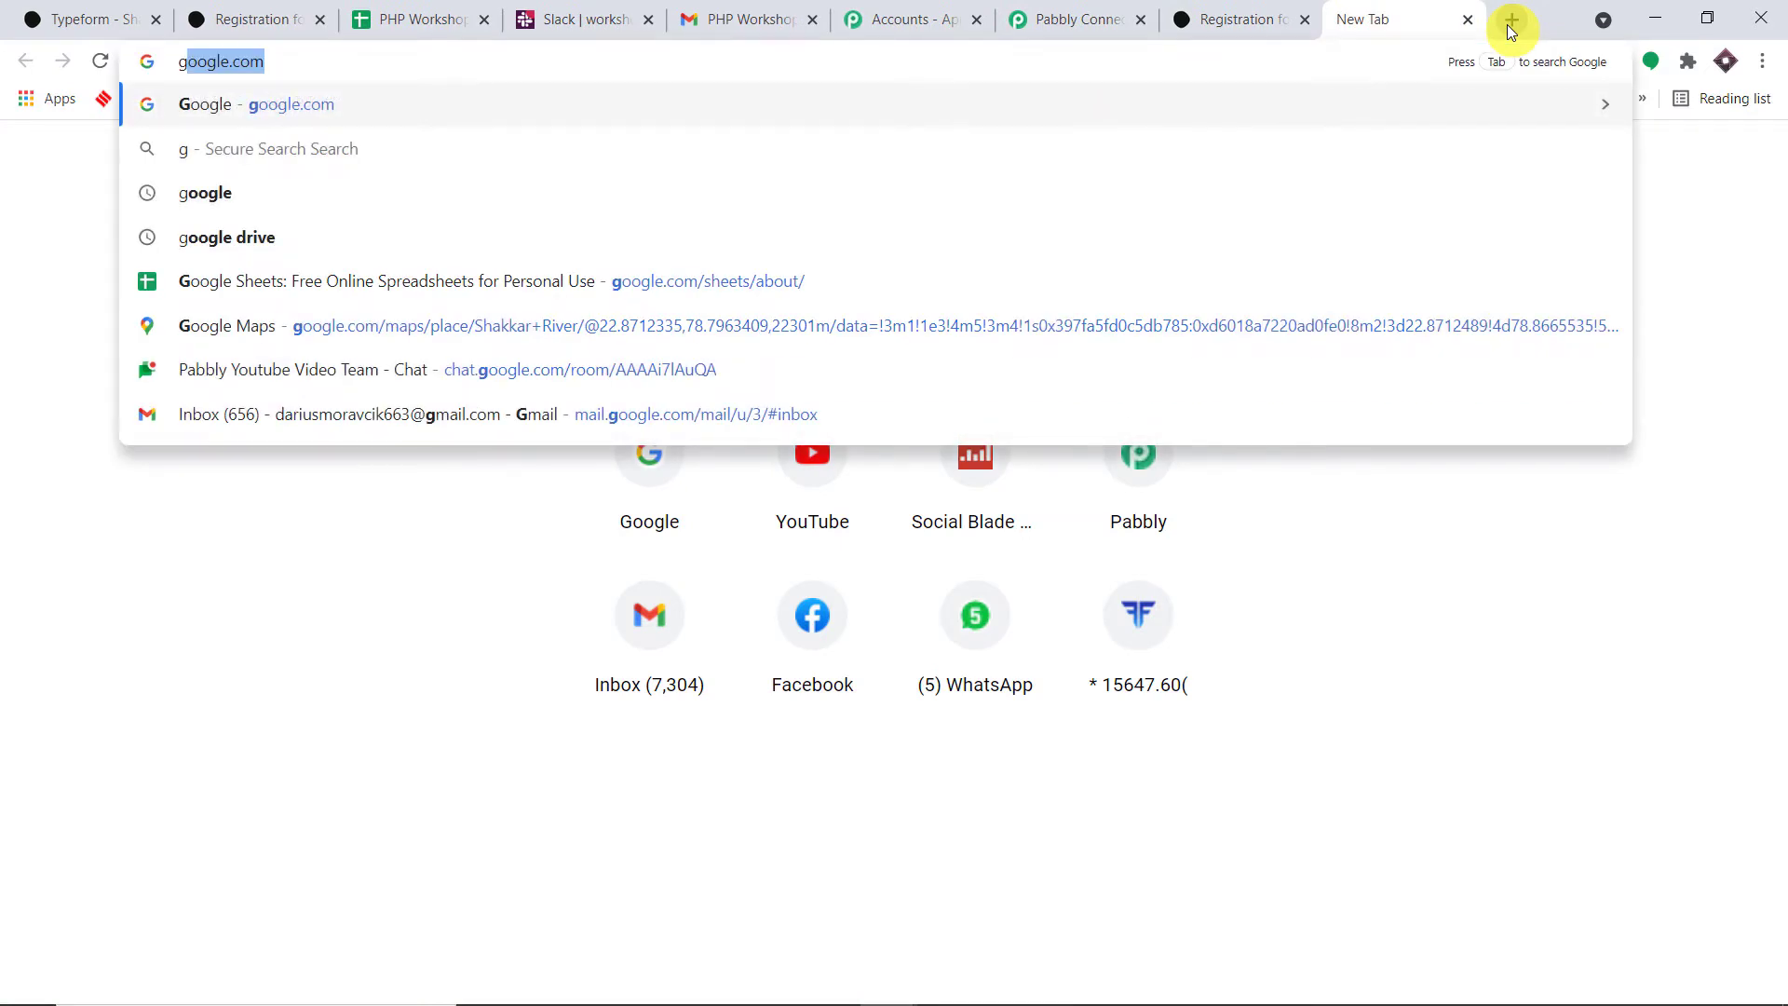
- Create a blank Google Sheets spreadsheet and title it 'PHP New Registration'
click(590, 282)
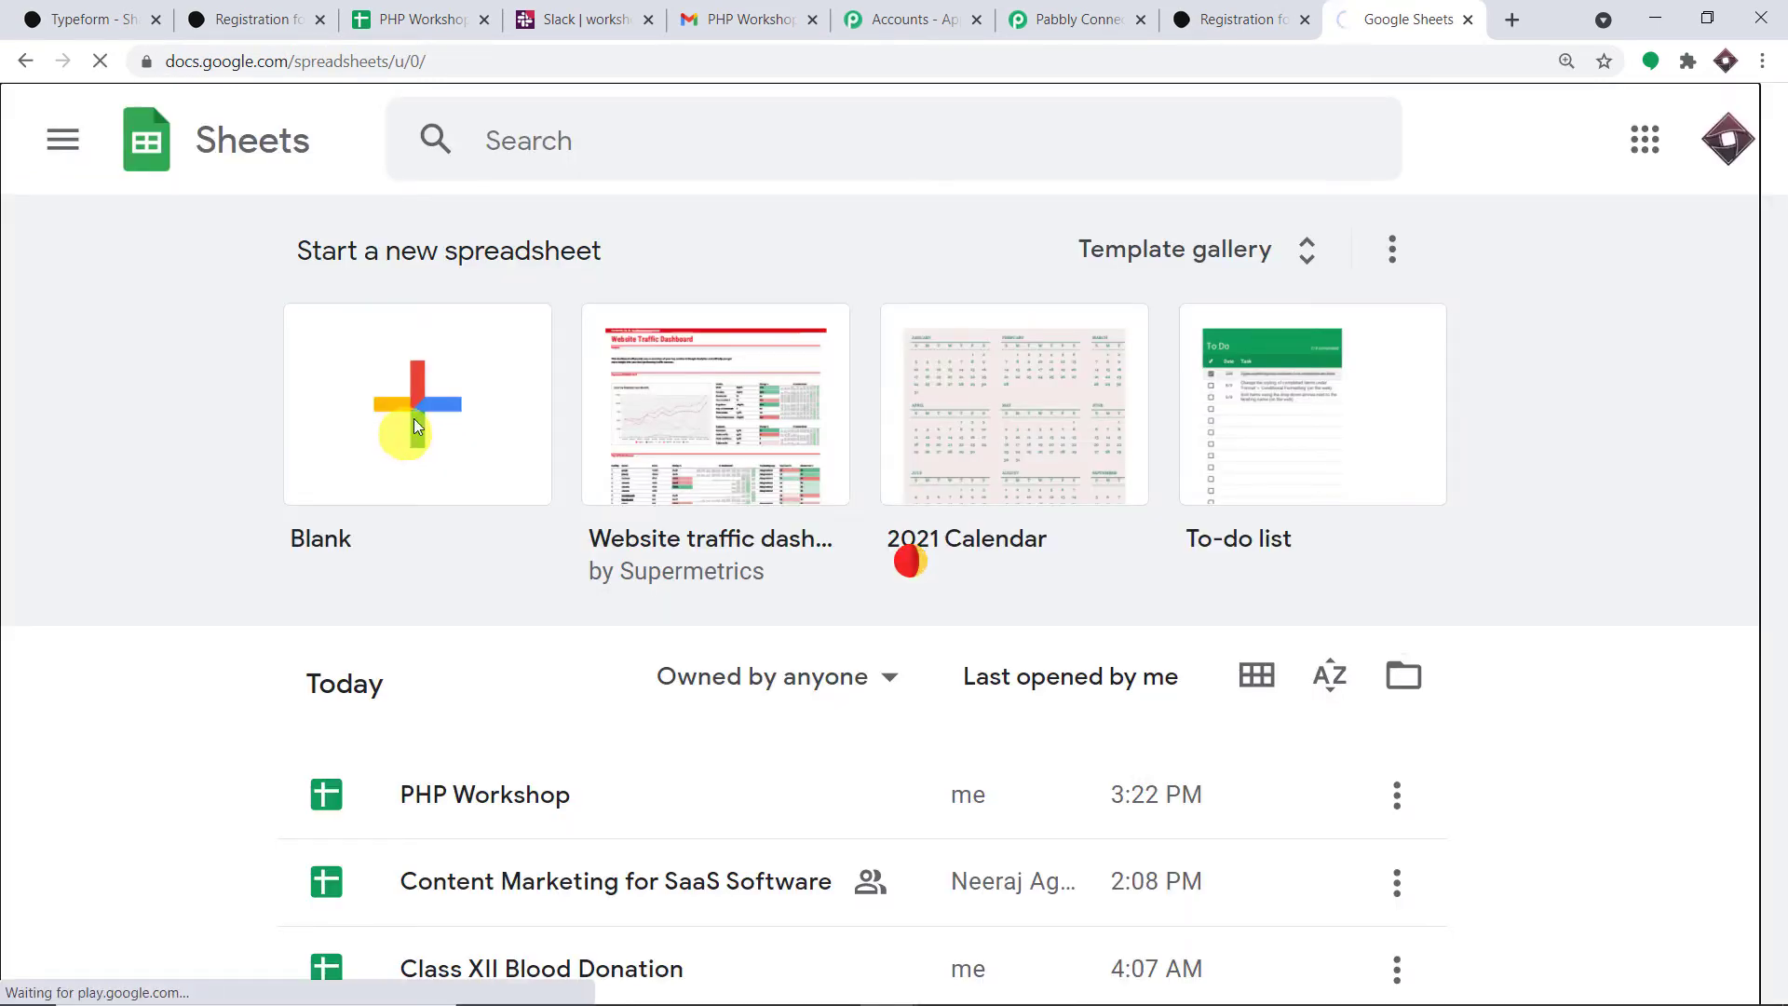
click(415, 424)
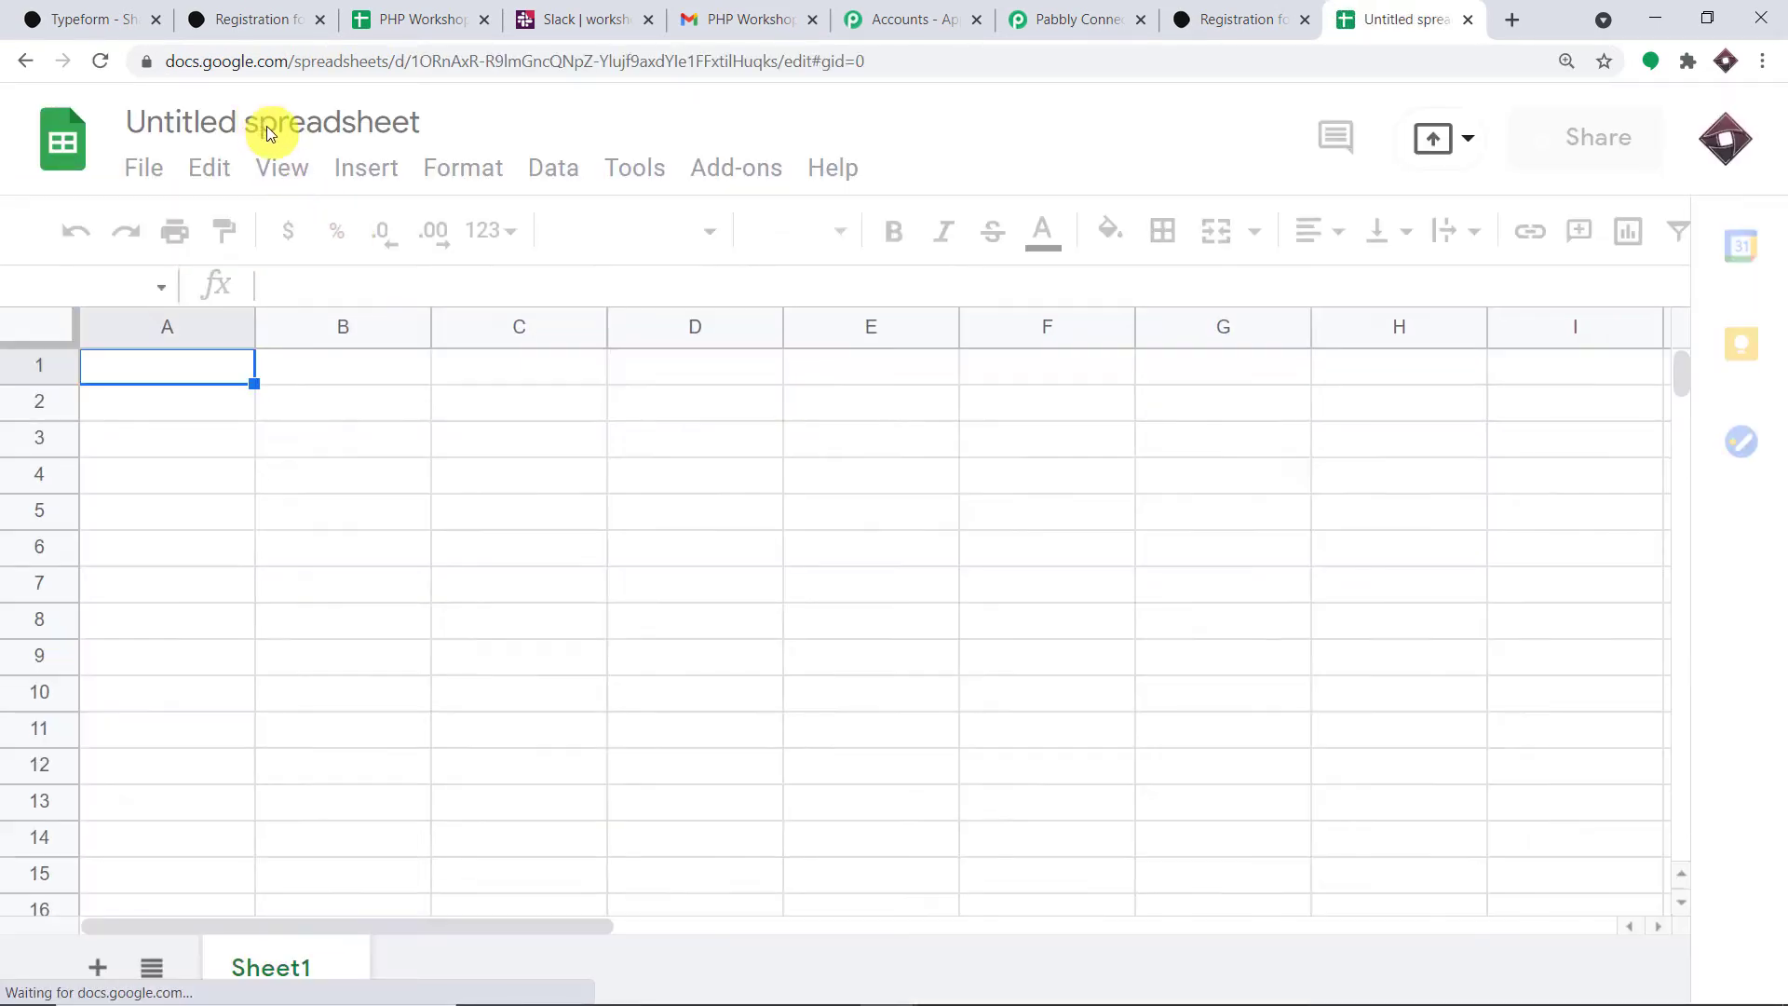
click(266, 126)
key(BackSpace)
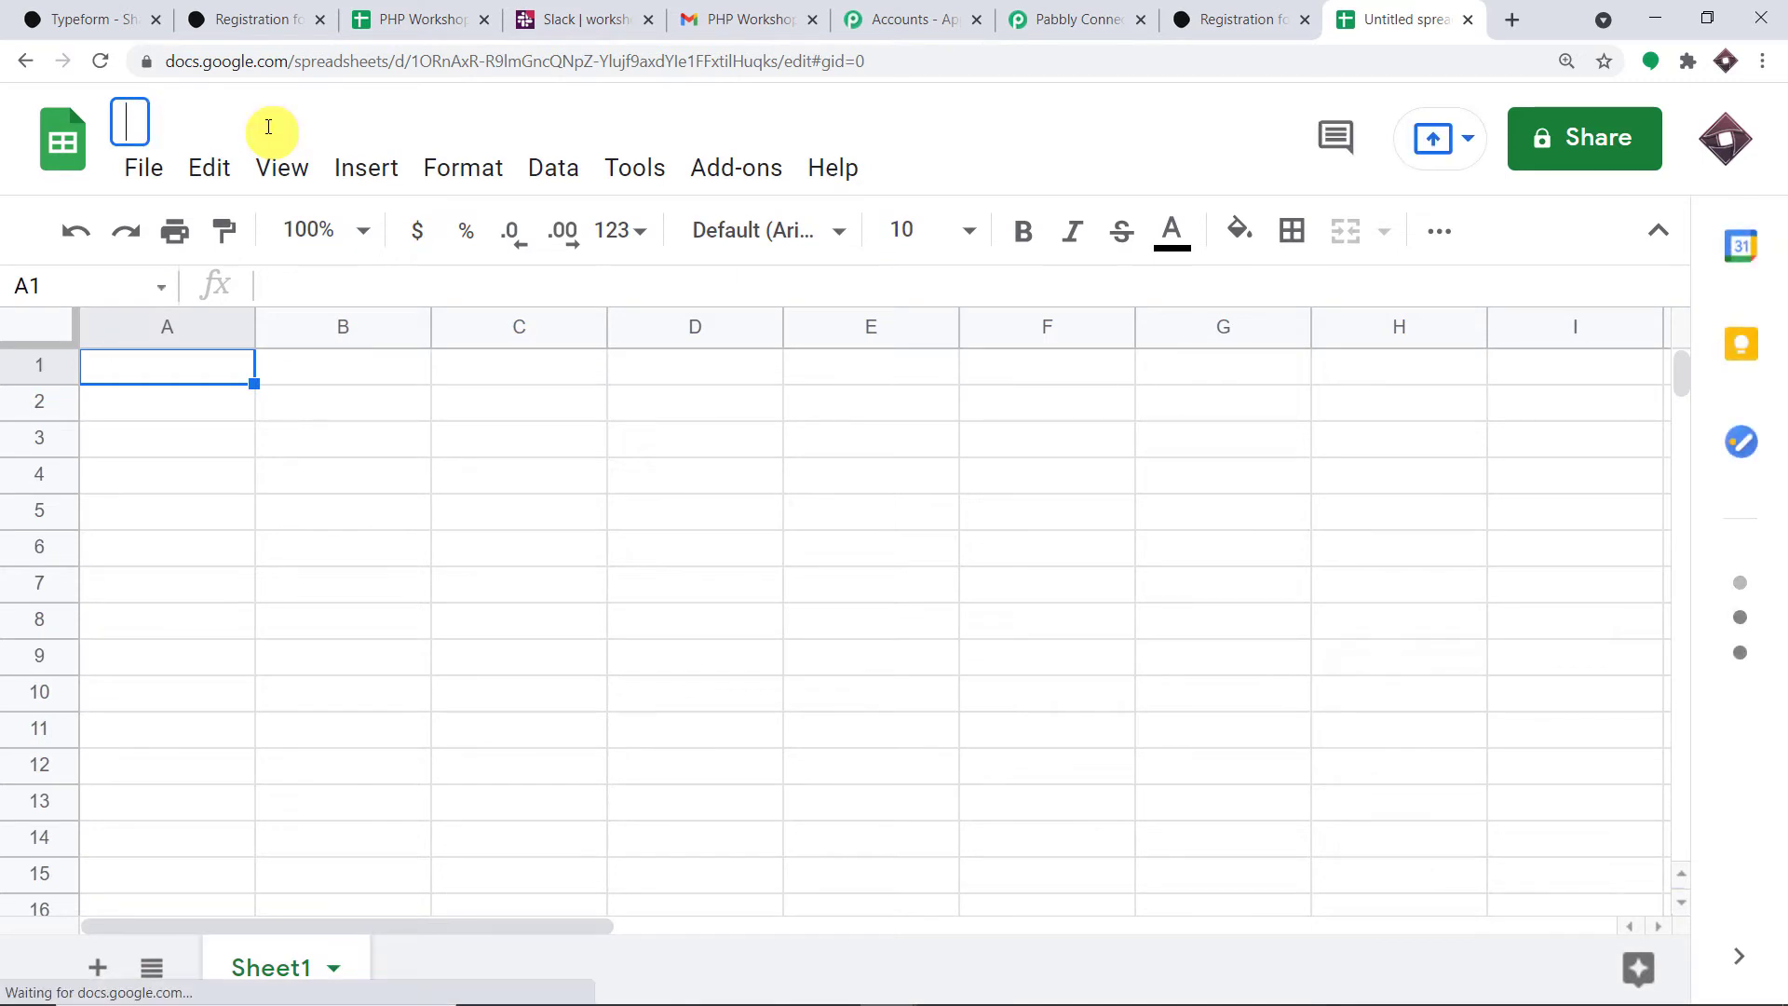
text(PHP)
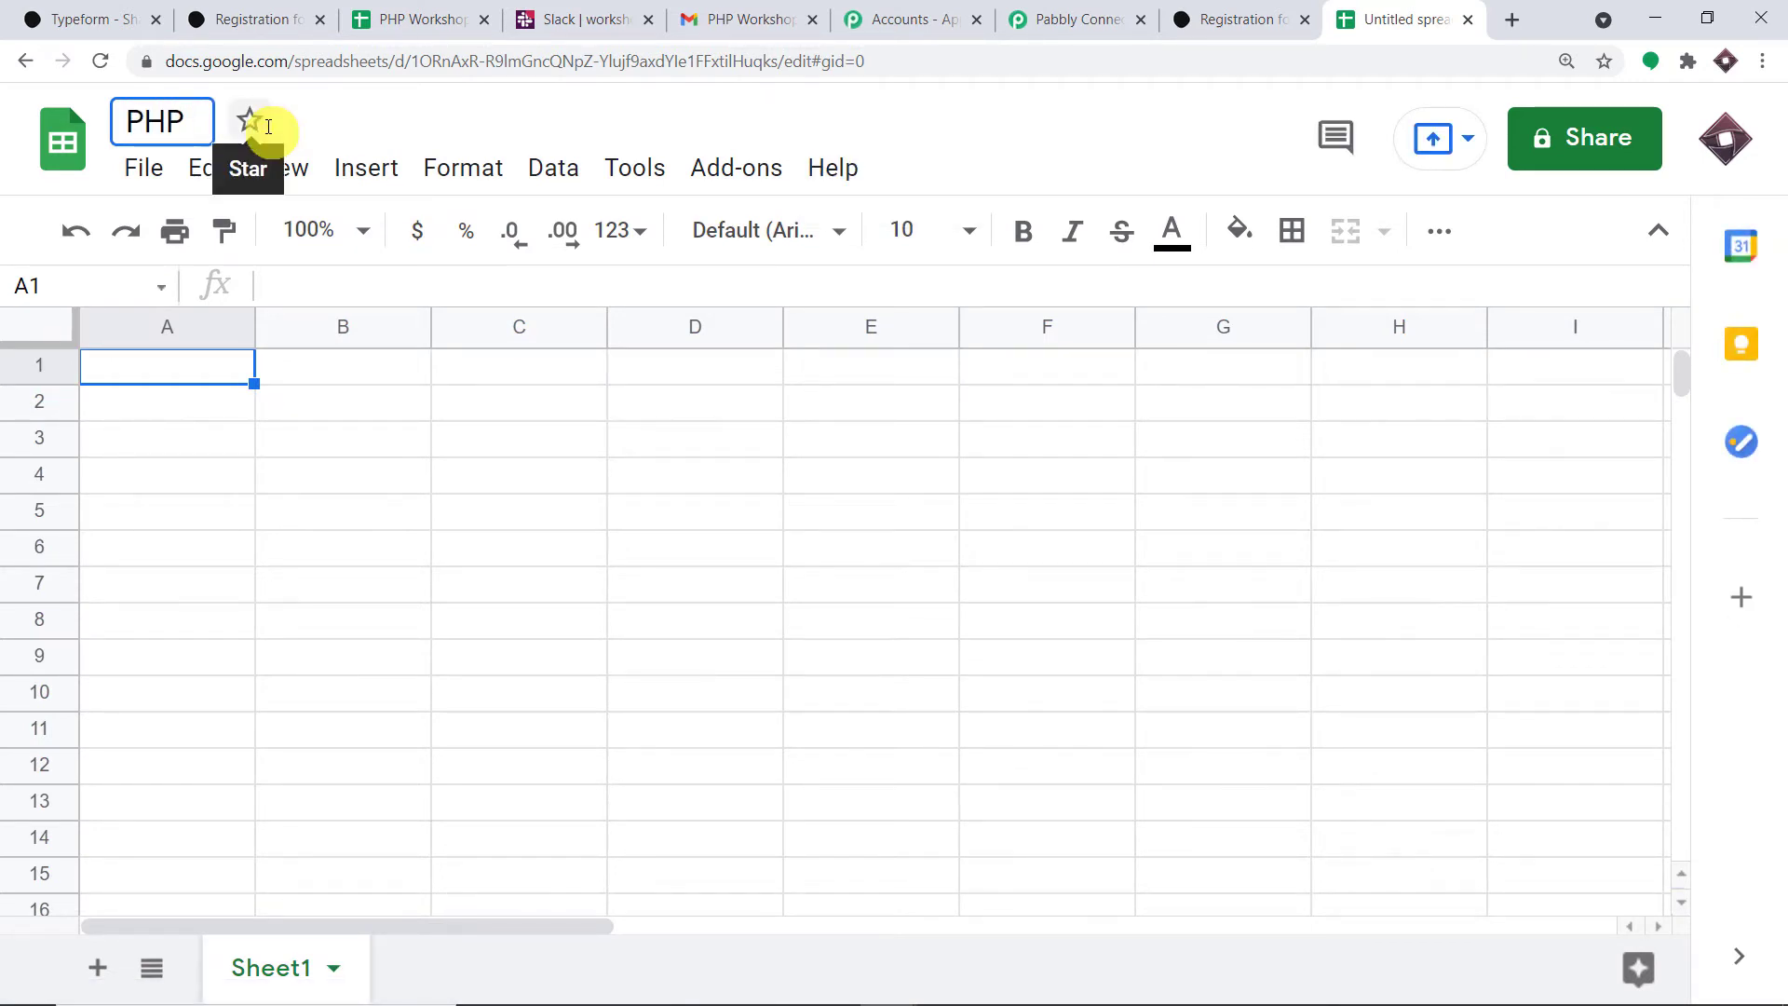
text( New )
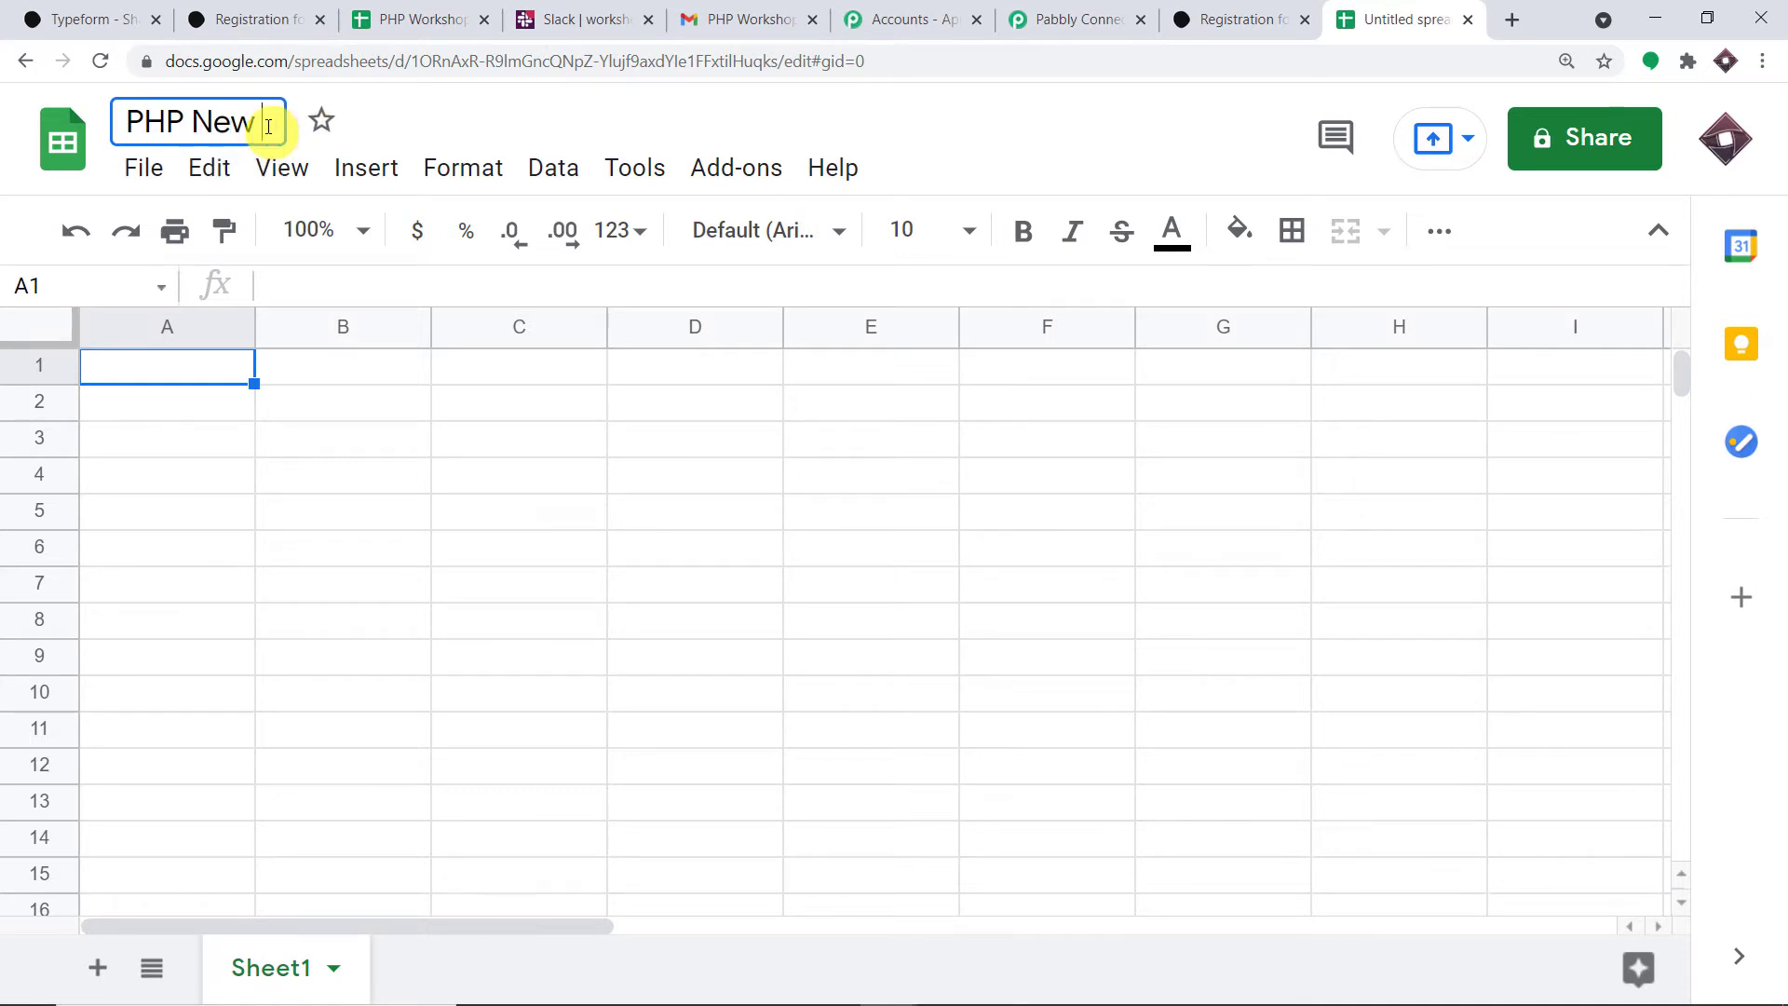
text(Re)
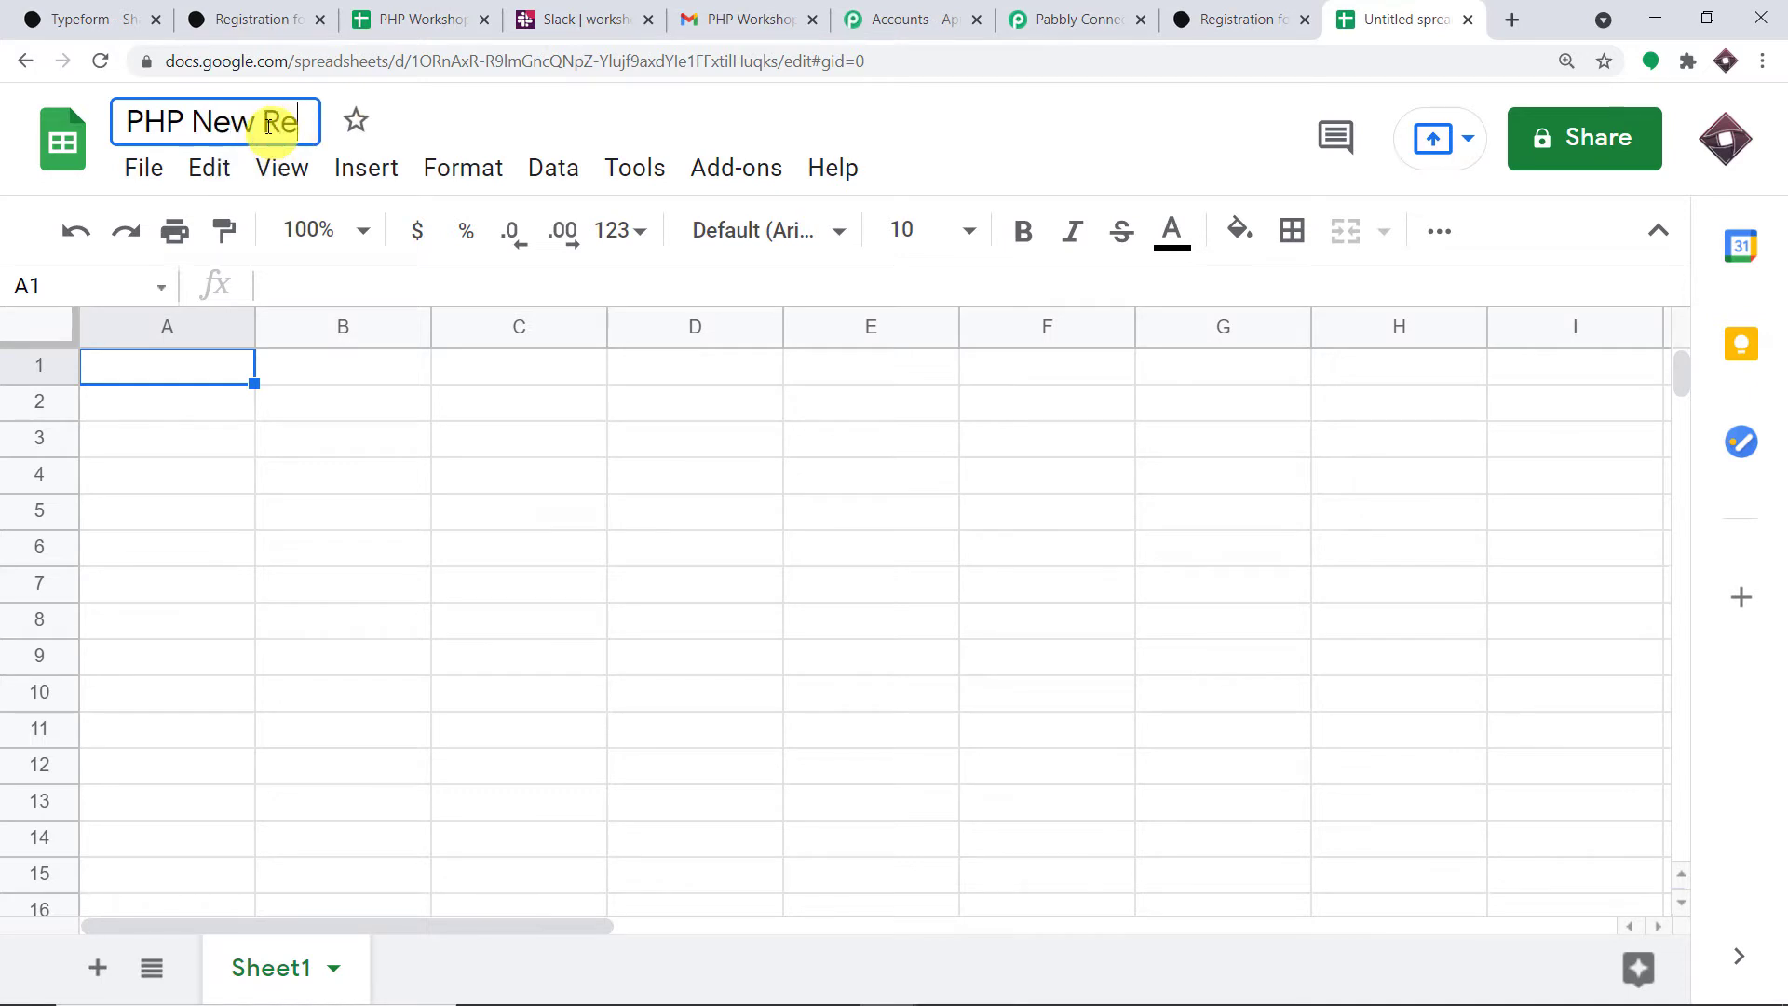
text(gistra)
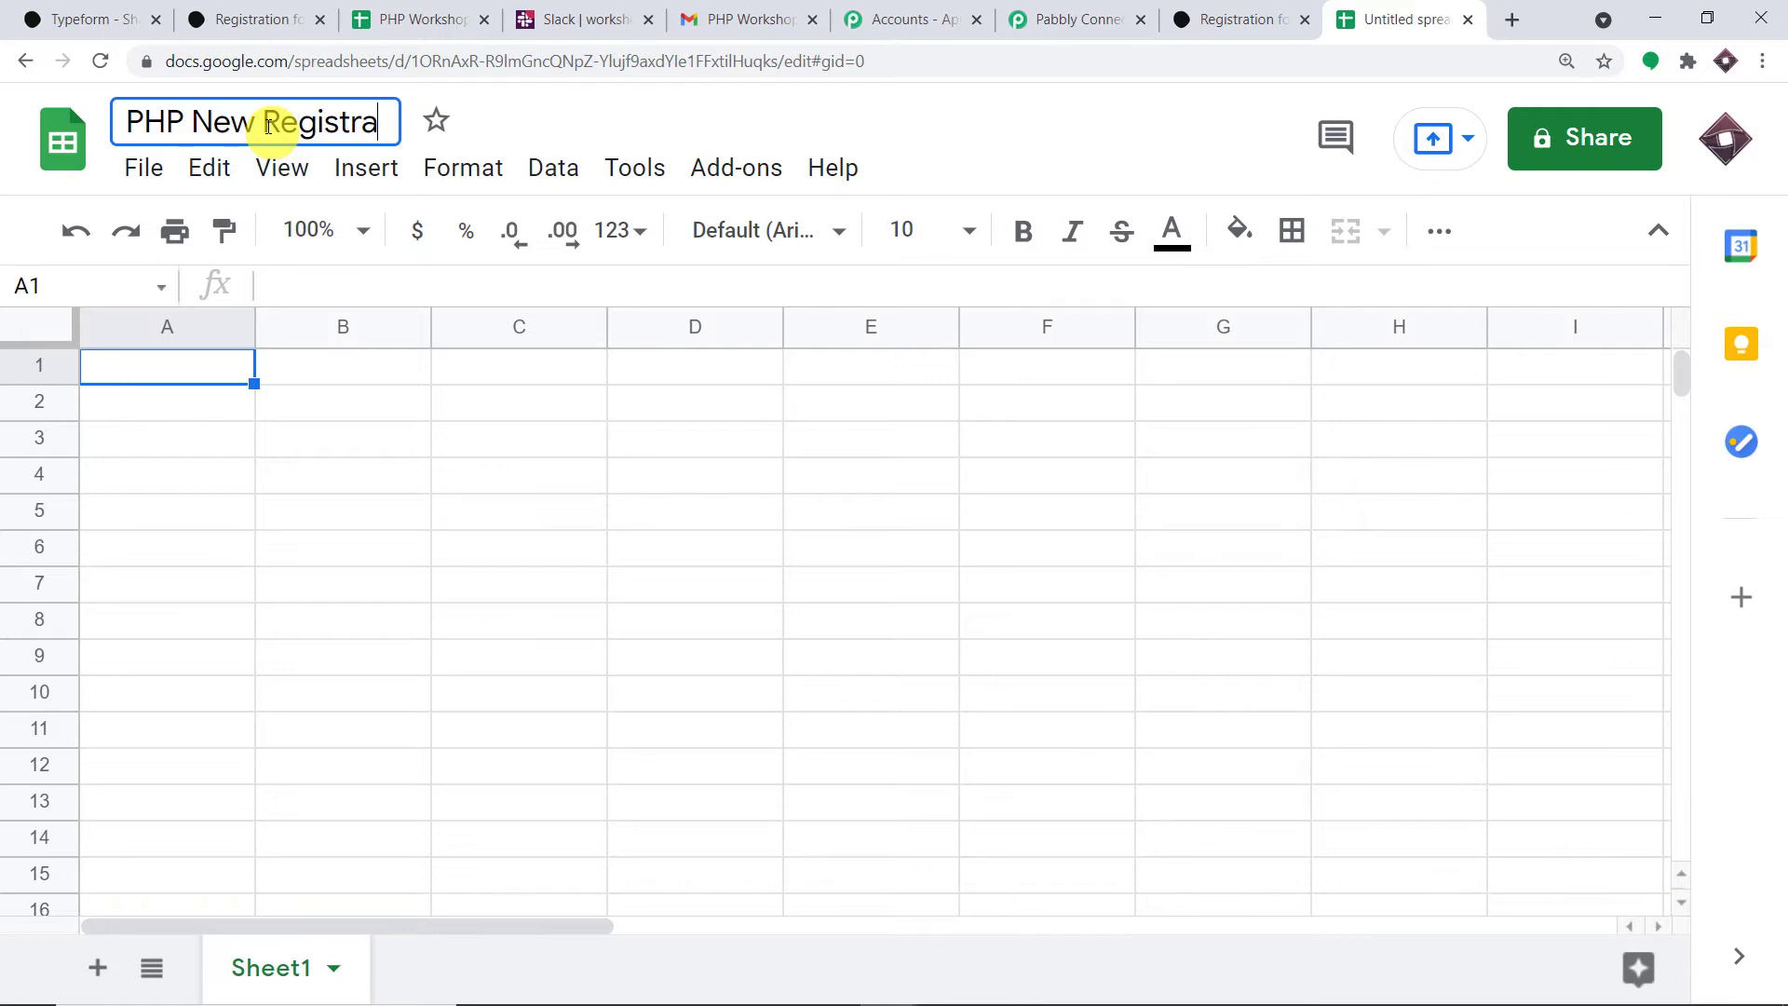
text(tion)
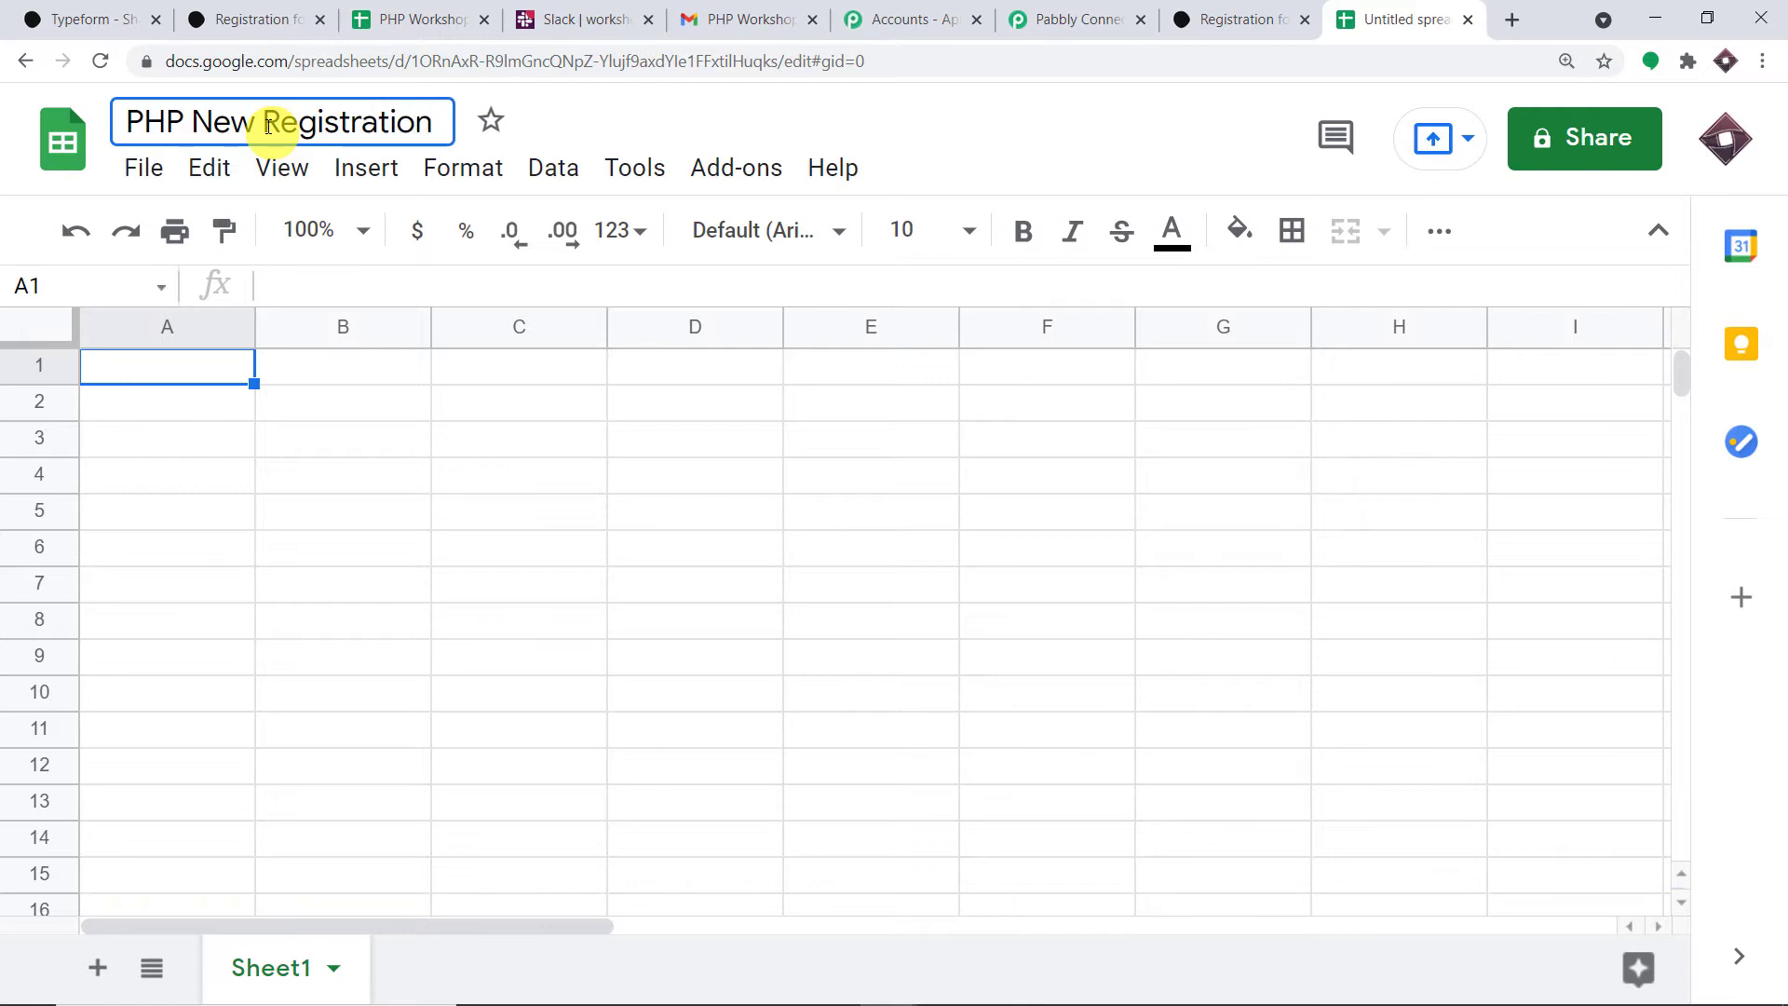
click(184, 382)
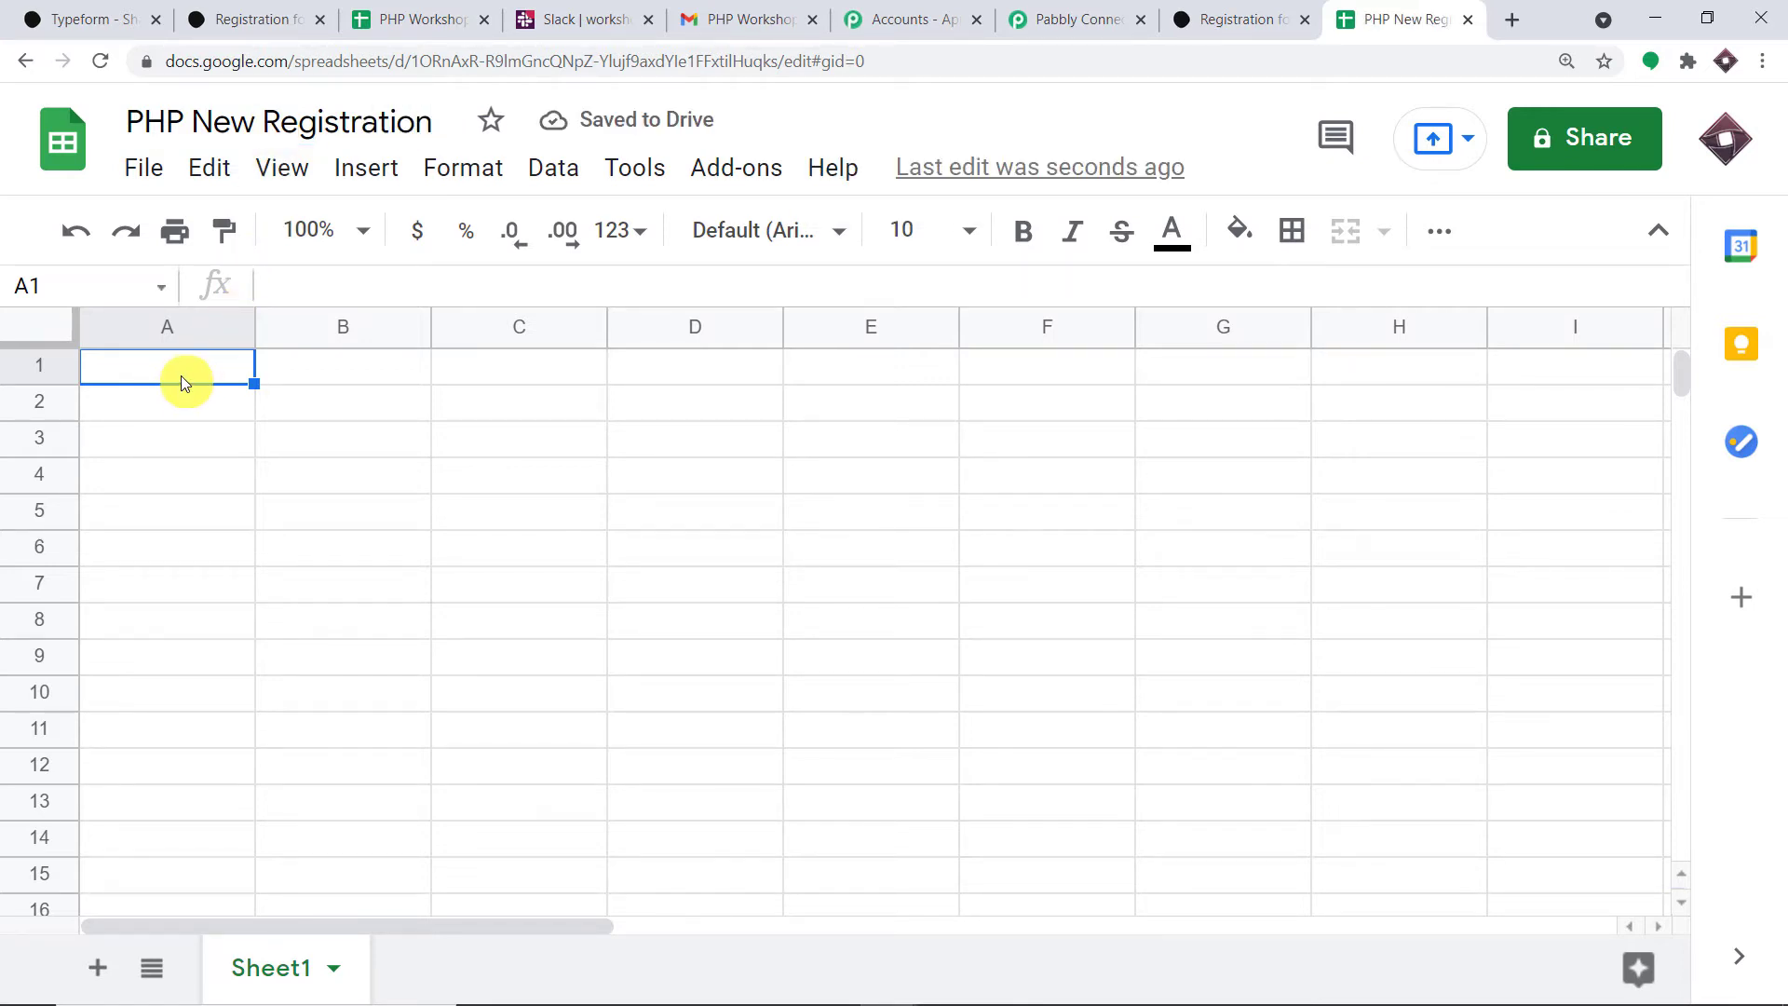
- Enter the headers Name, Email, Phone and City in cells A1–D1
text(Name)
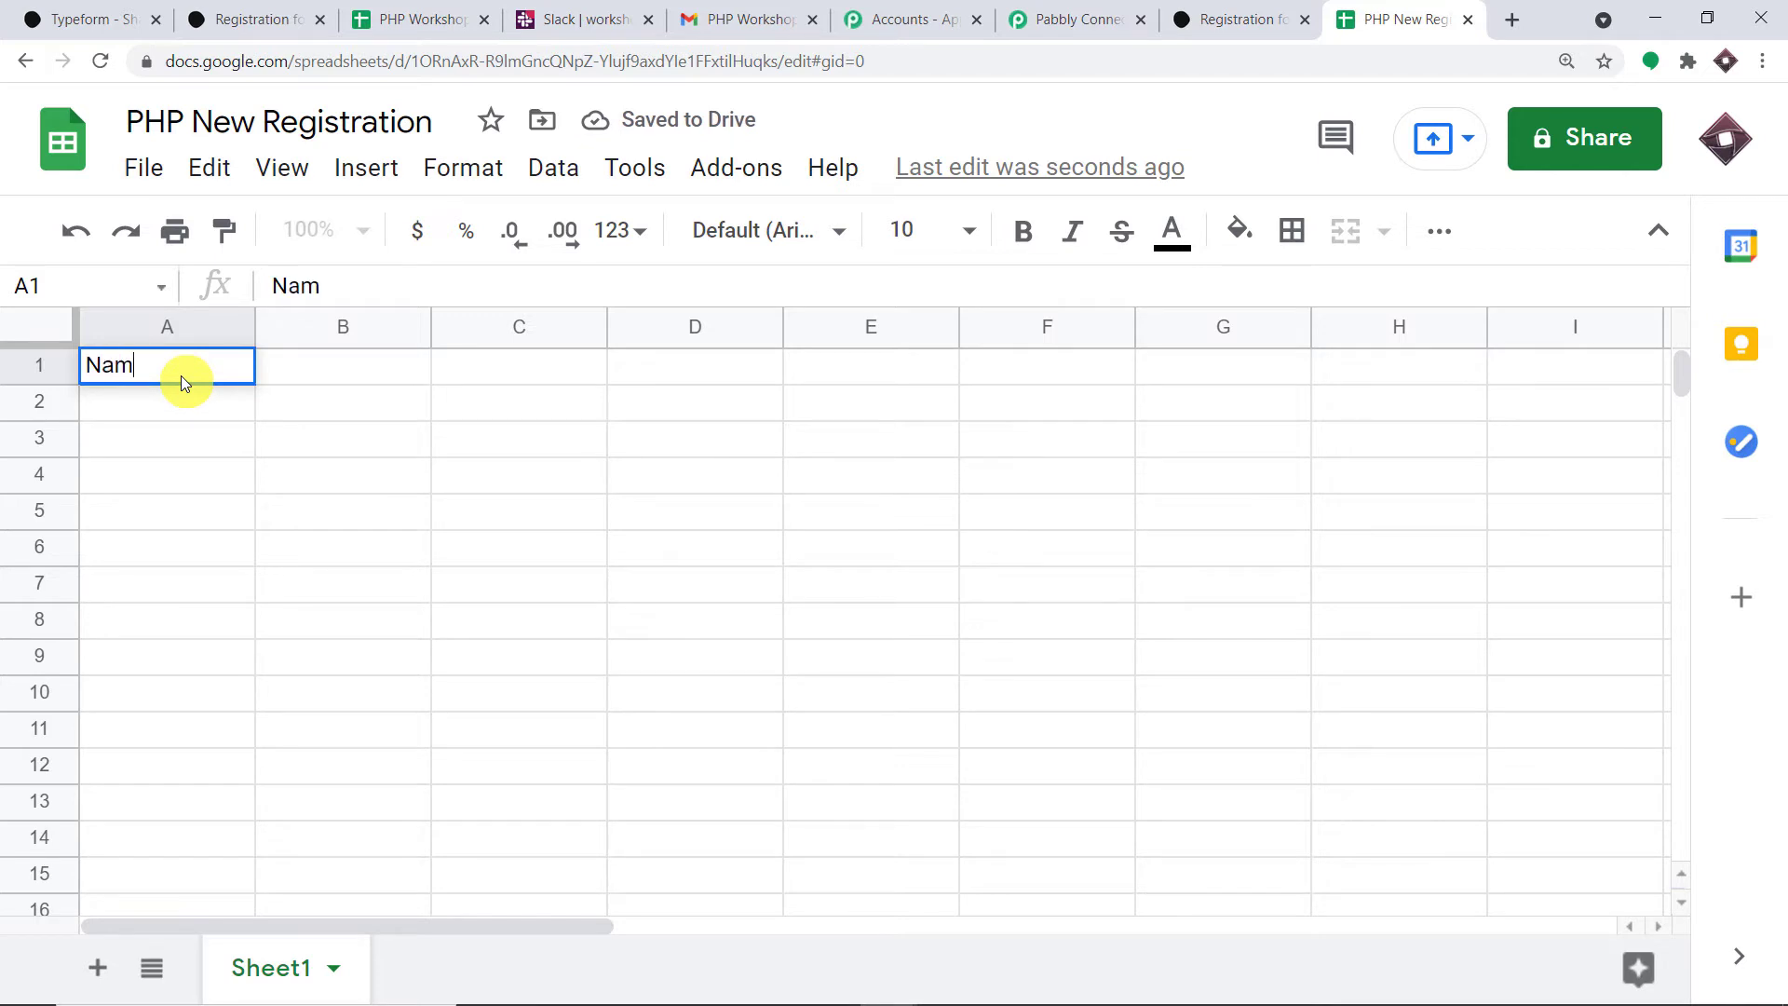
click(326, 370)
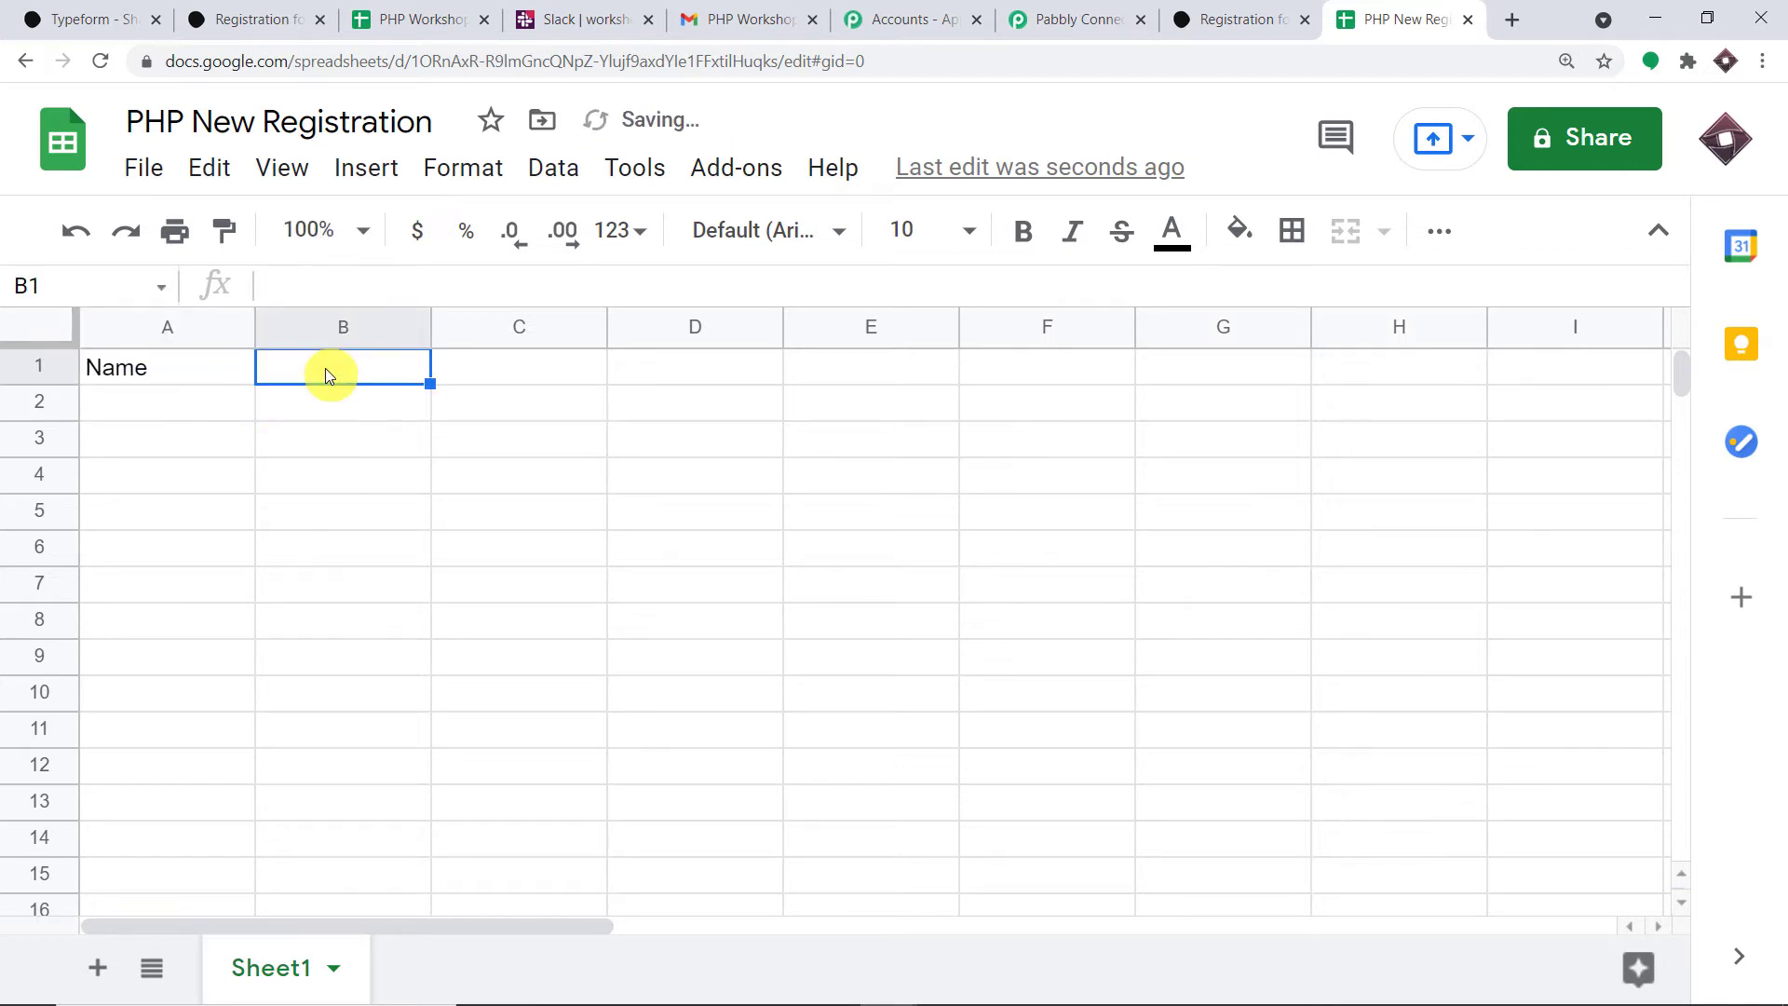
text(E)
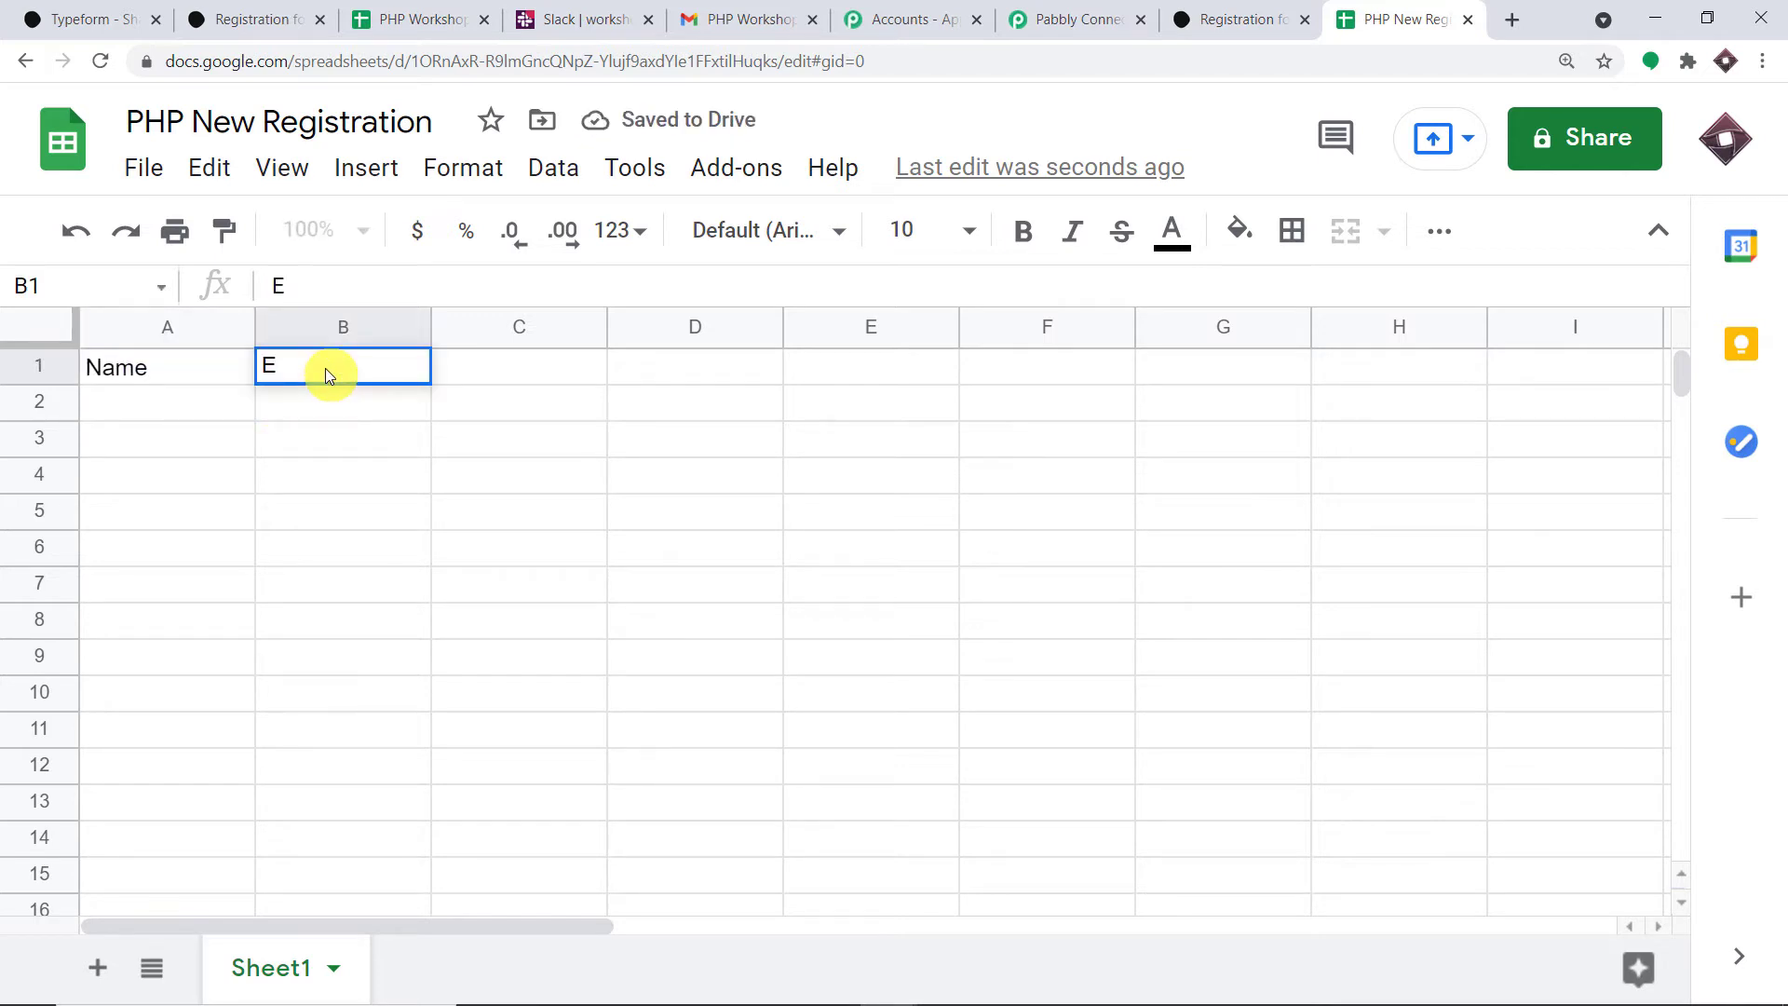
text(mail)
click(495, 366)
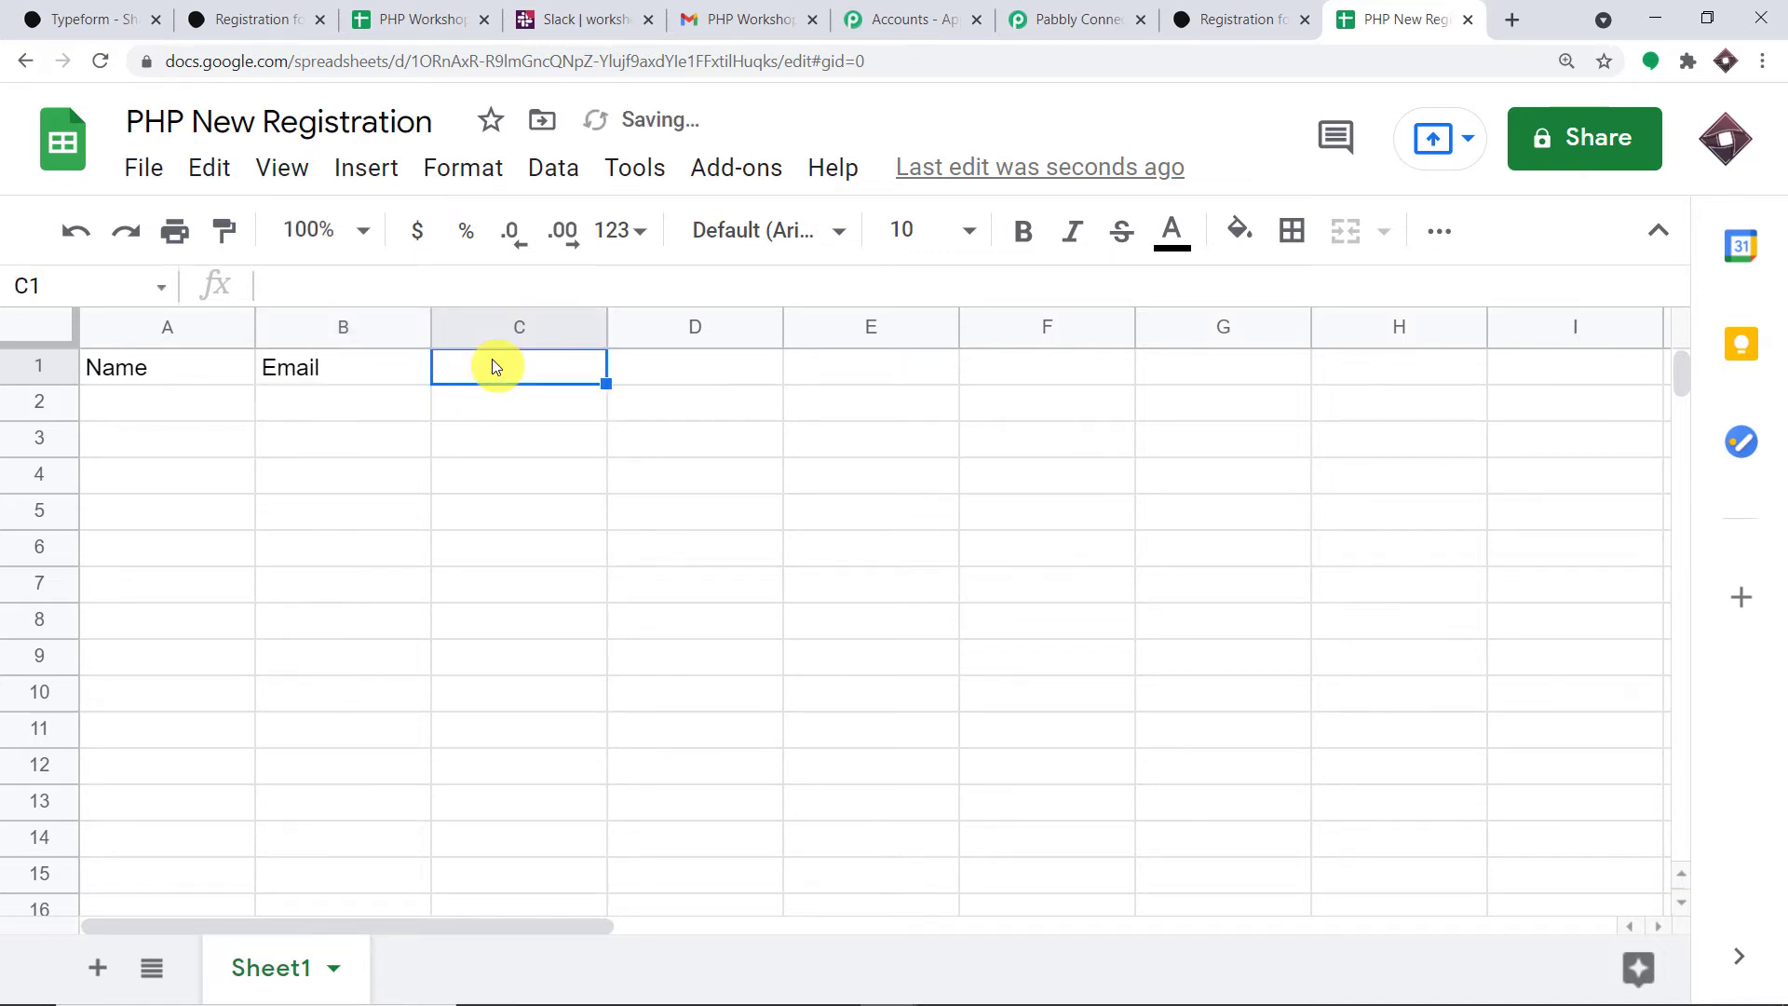
text(P)
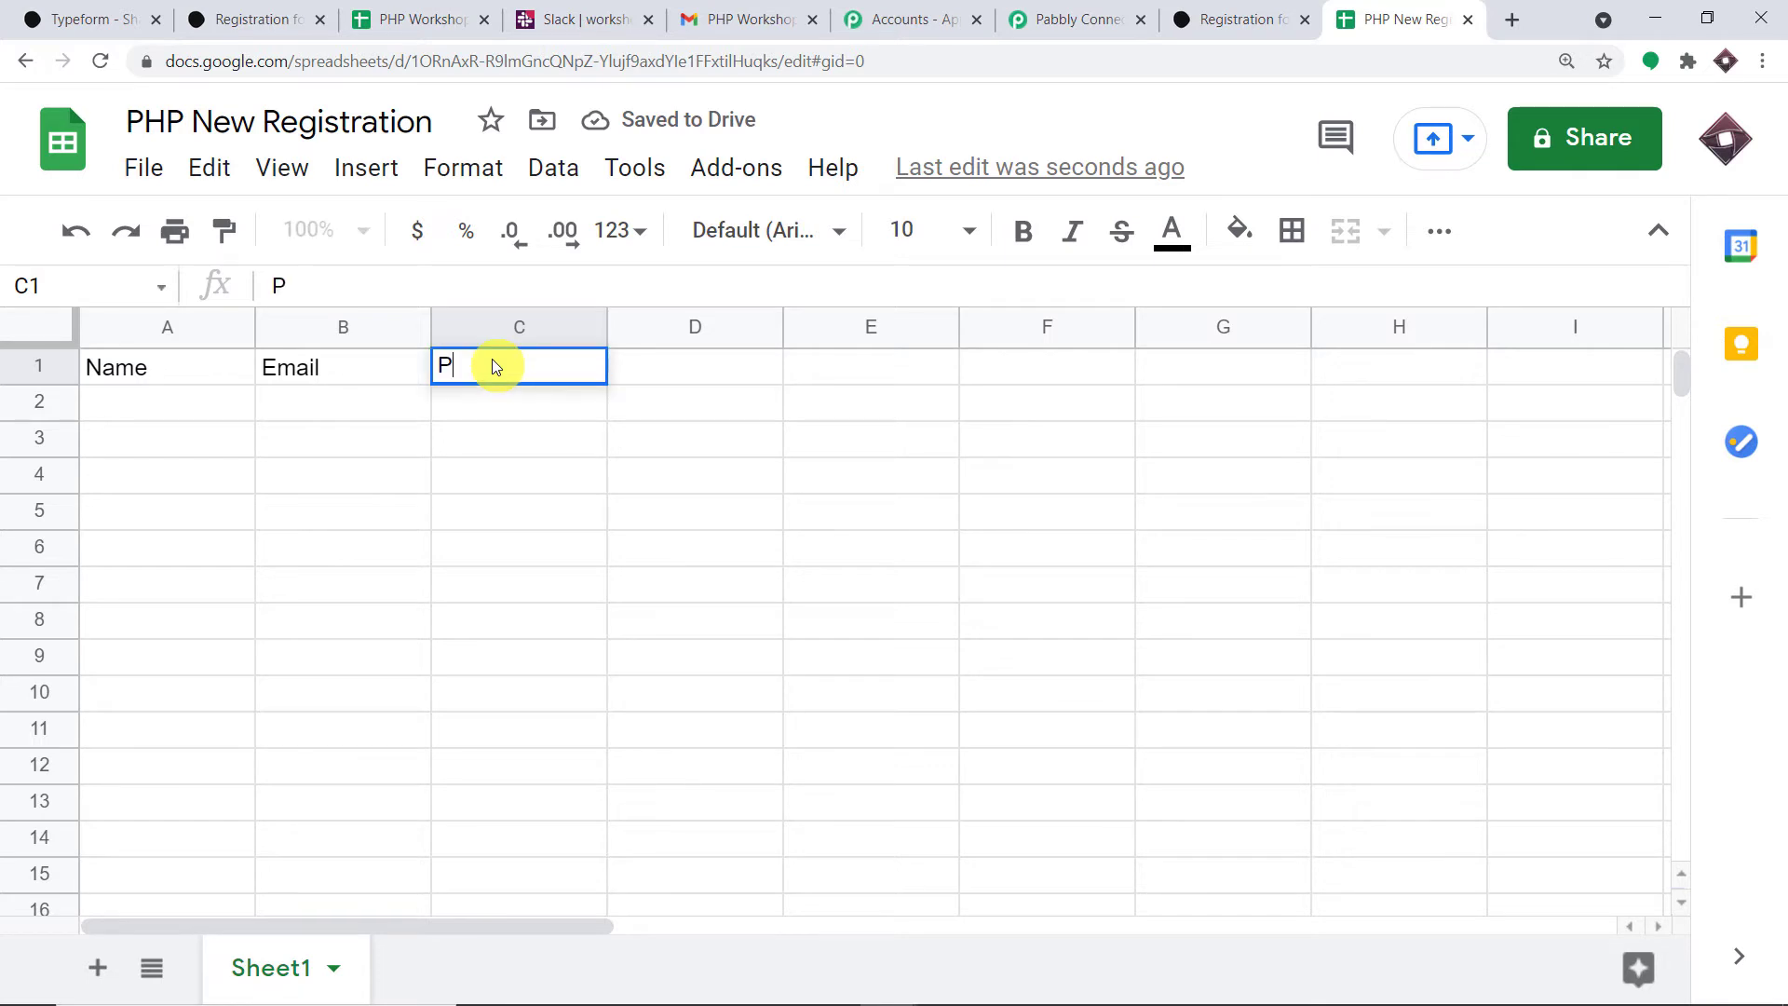
text(hone)
click(682, 371)
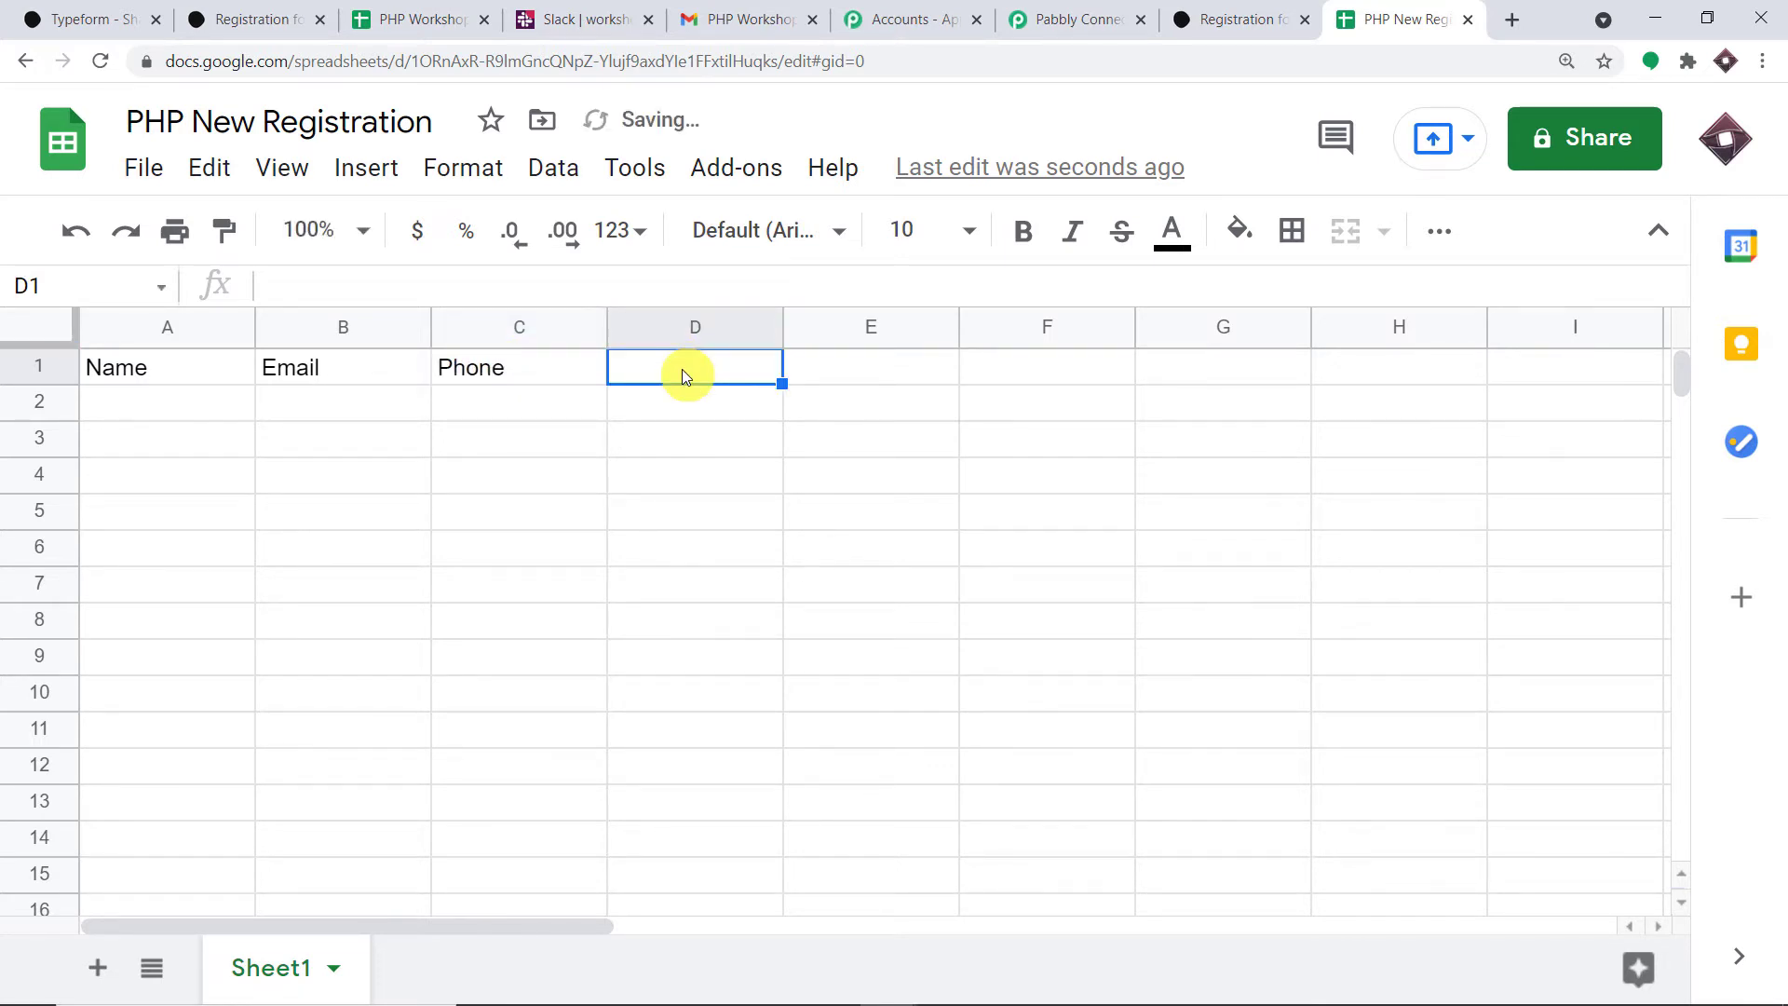
text(Ci)
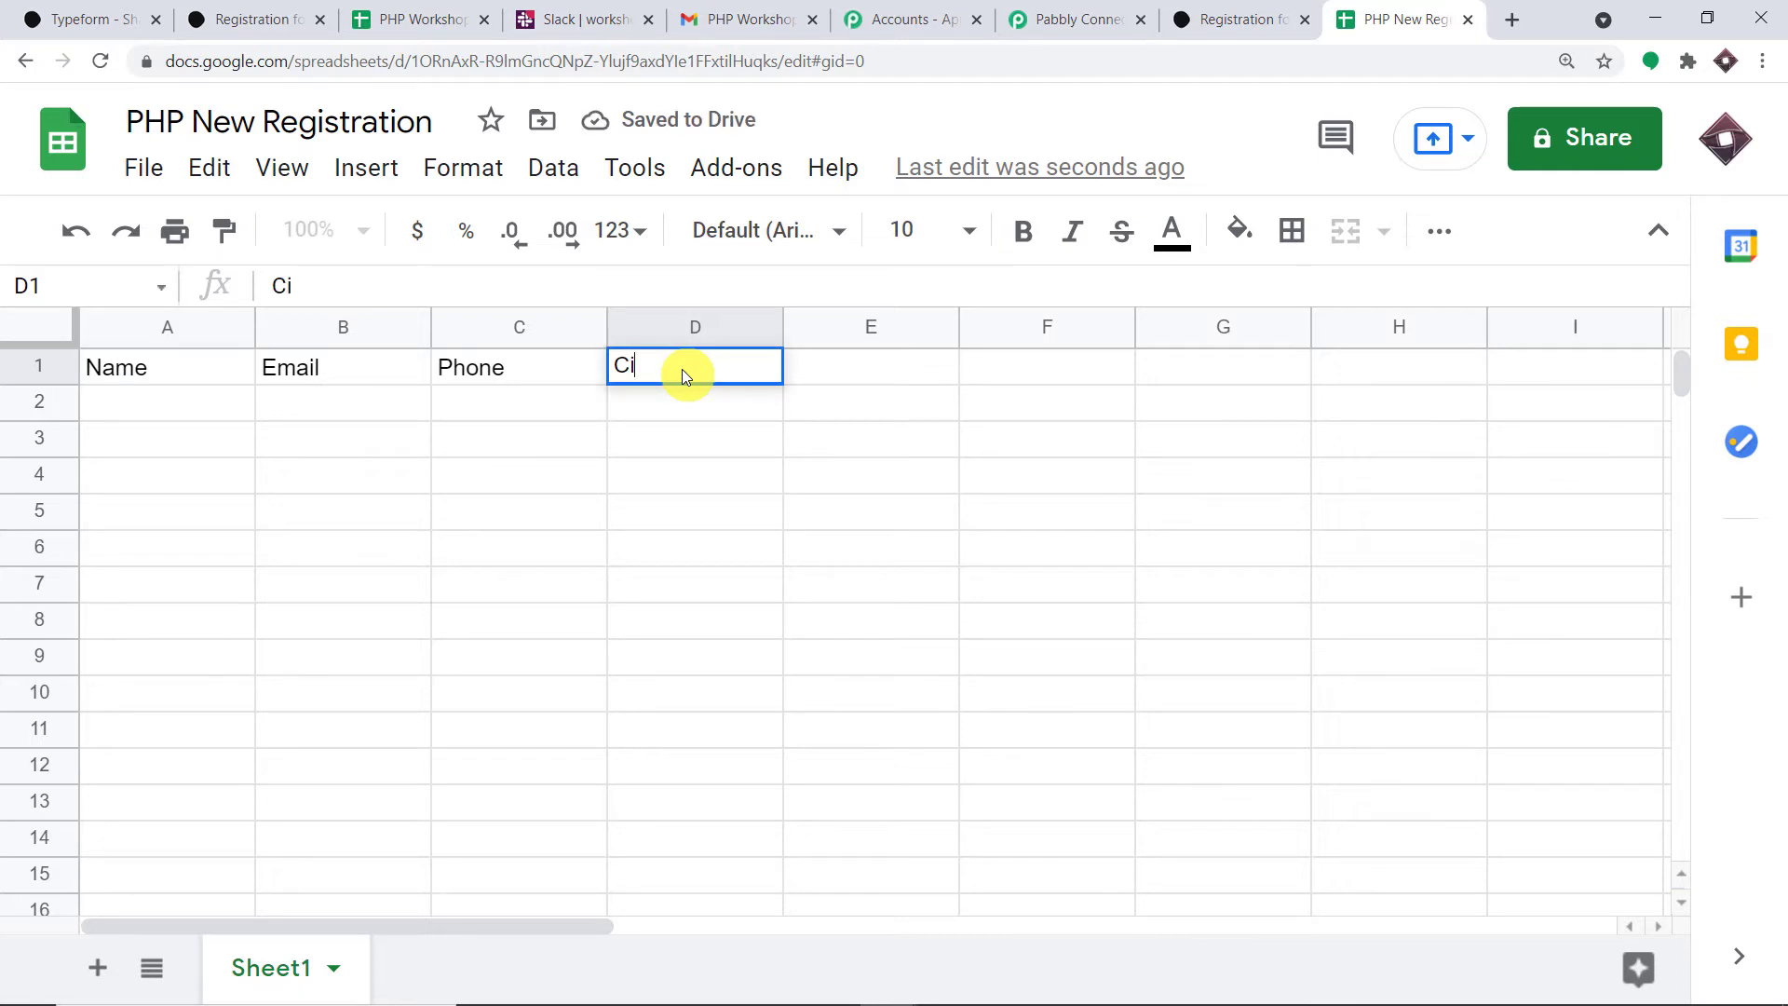
text(ty)
click(892, 360)
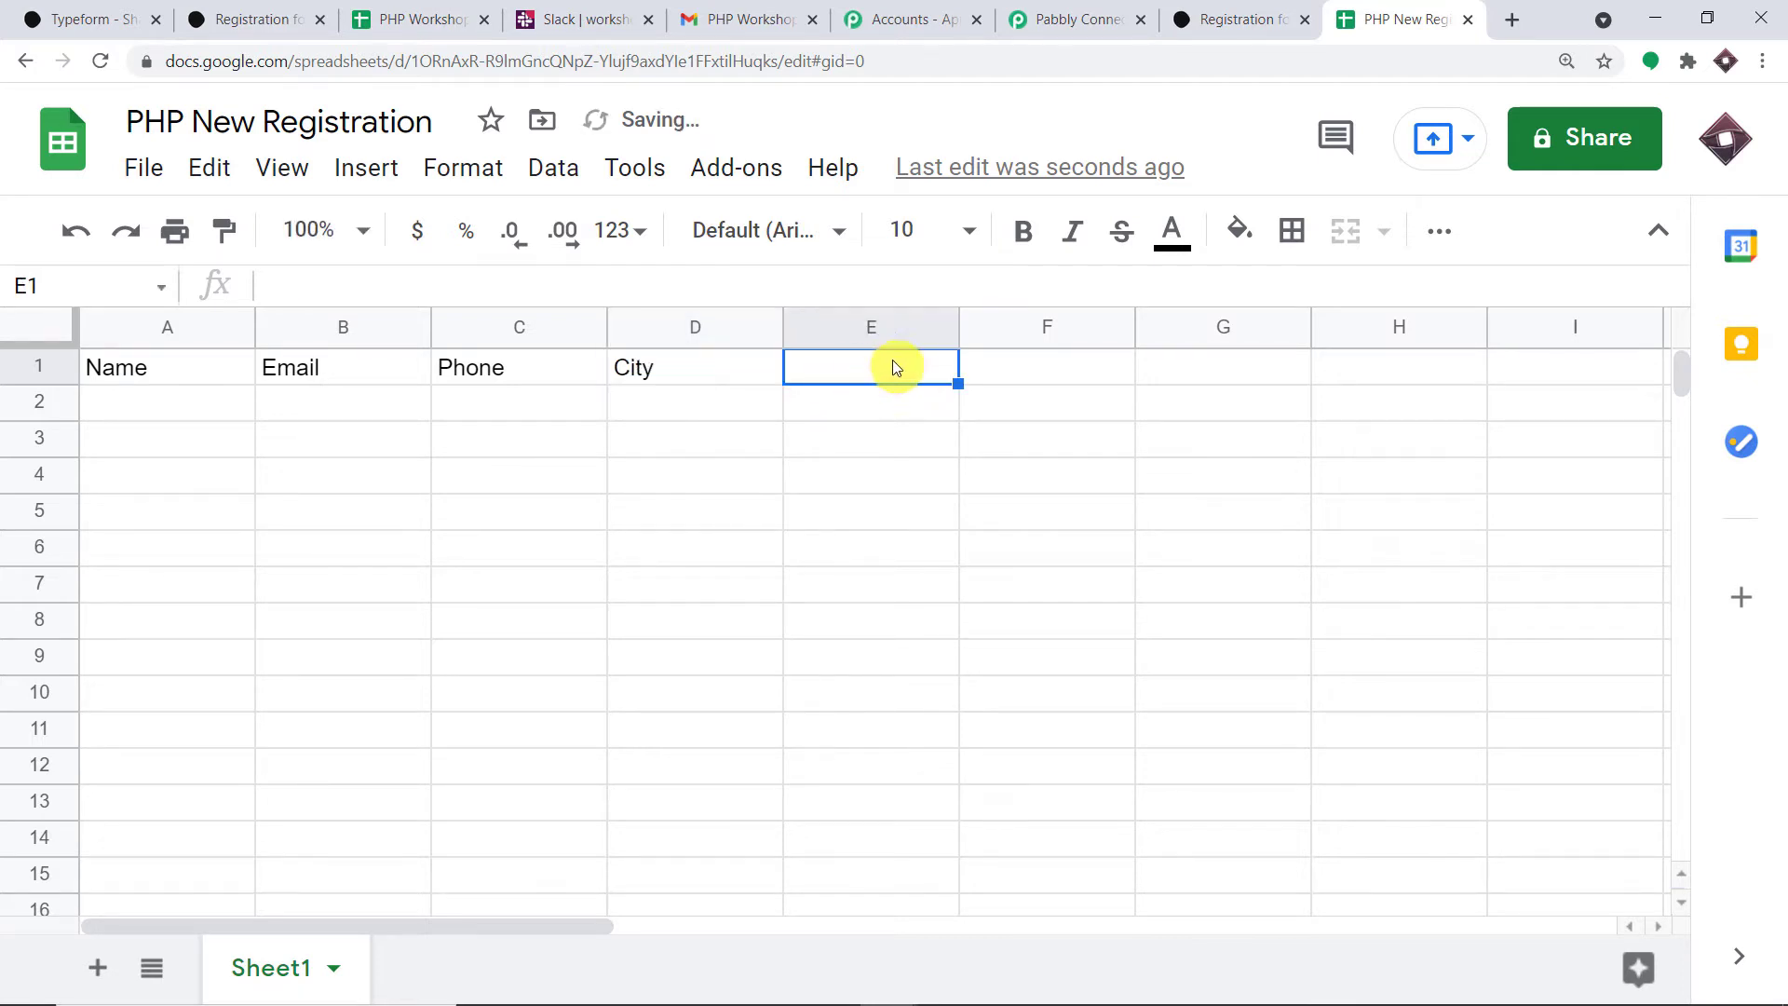
- Make the row 1 headers bold and return to Pabbly Connect
drag(892, 359, 40, 359)
click(1021, 229)
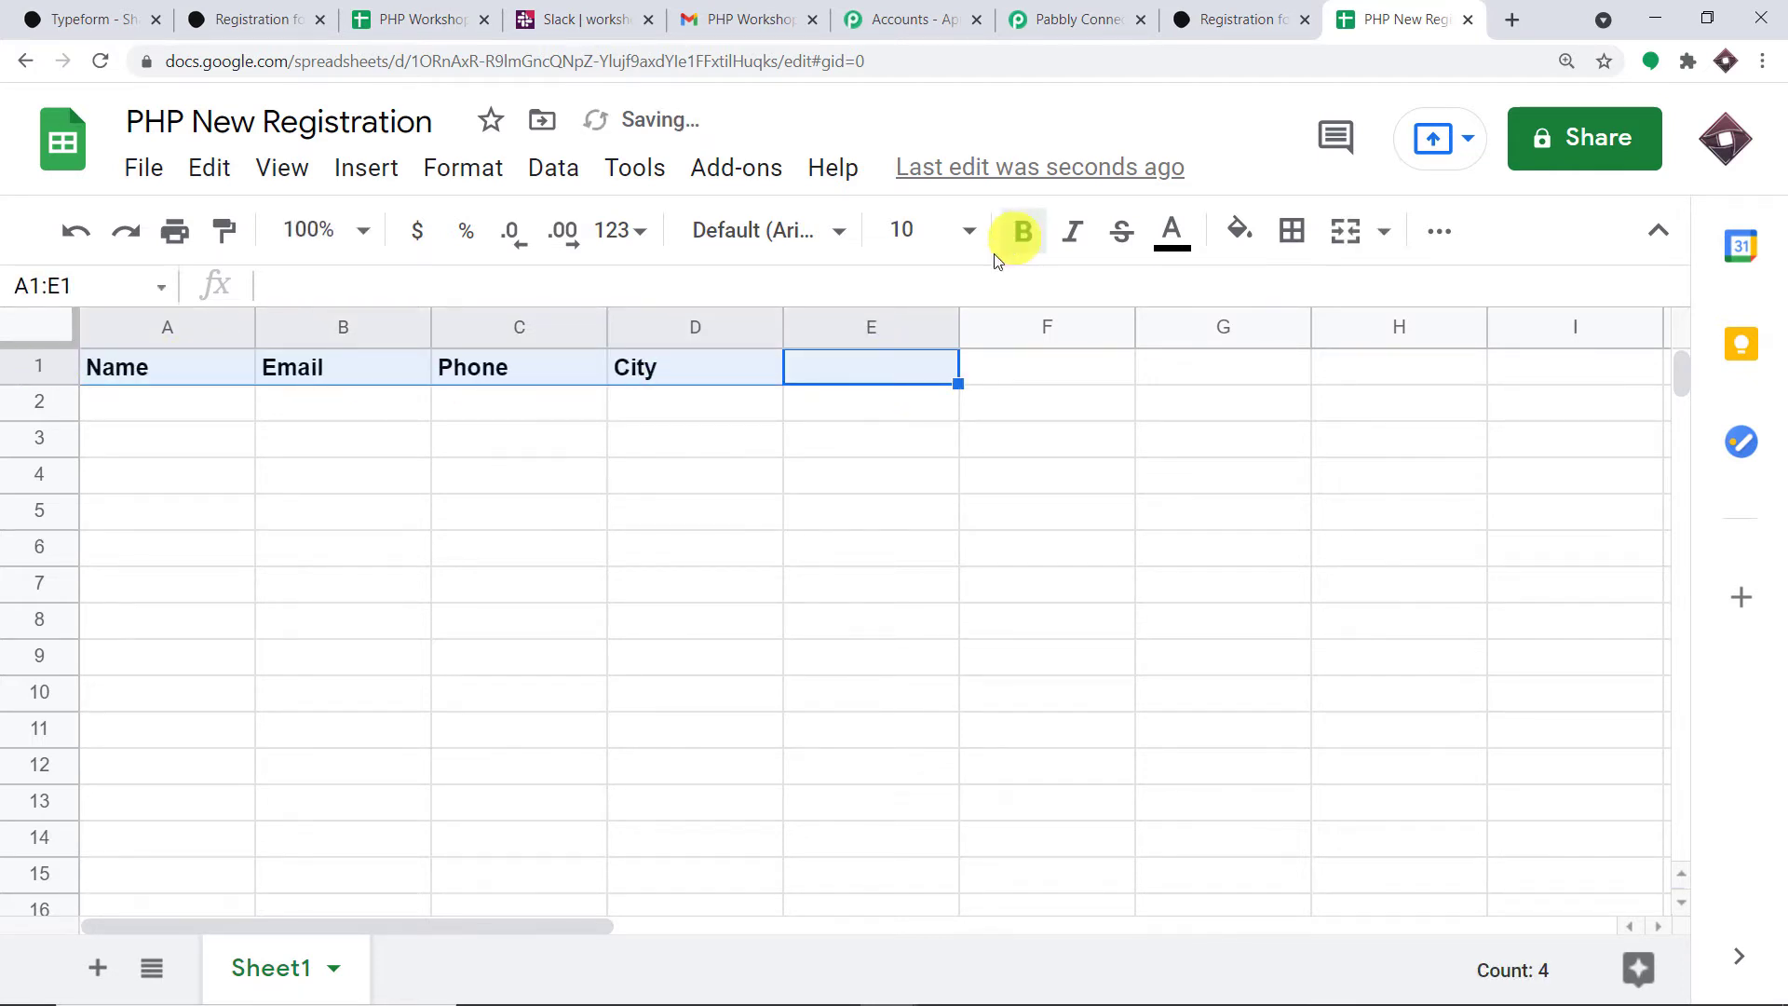
click(573, 537)
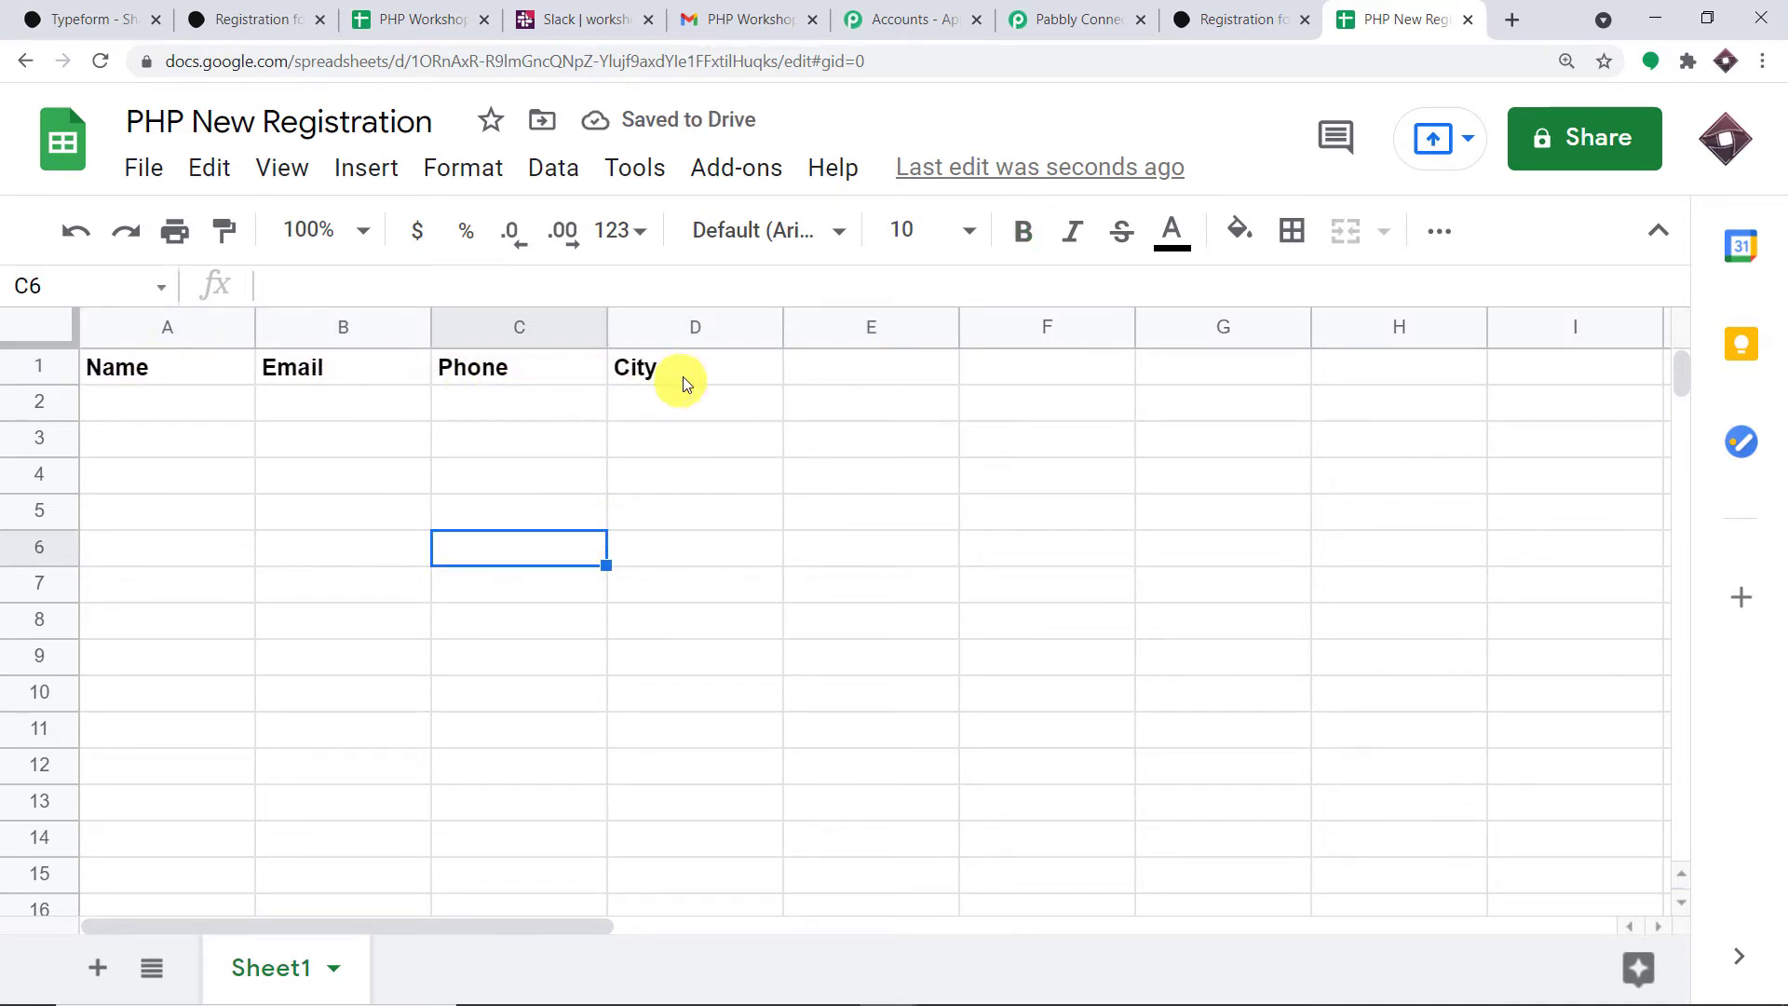
click(1080, 19)
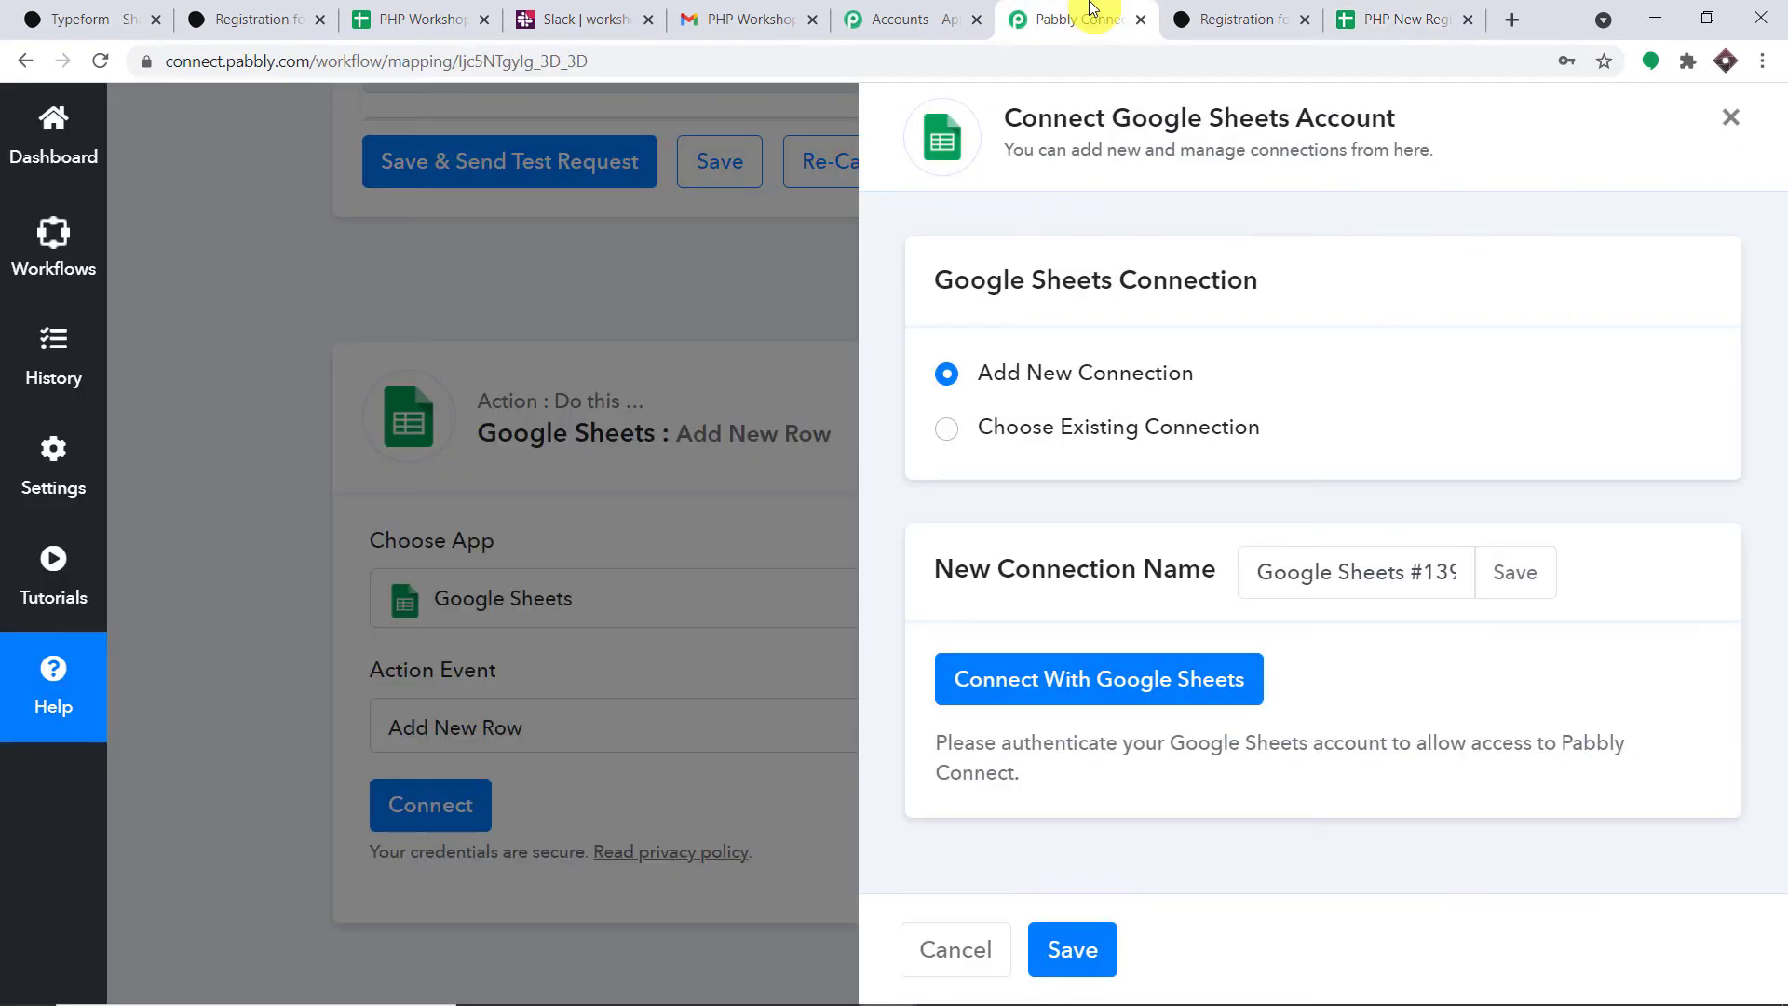
- Authorize Pabbly Connect with the chosen Google account so Google Sheets shows Connected
click(1378, 19)
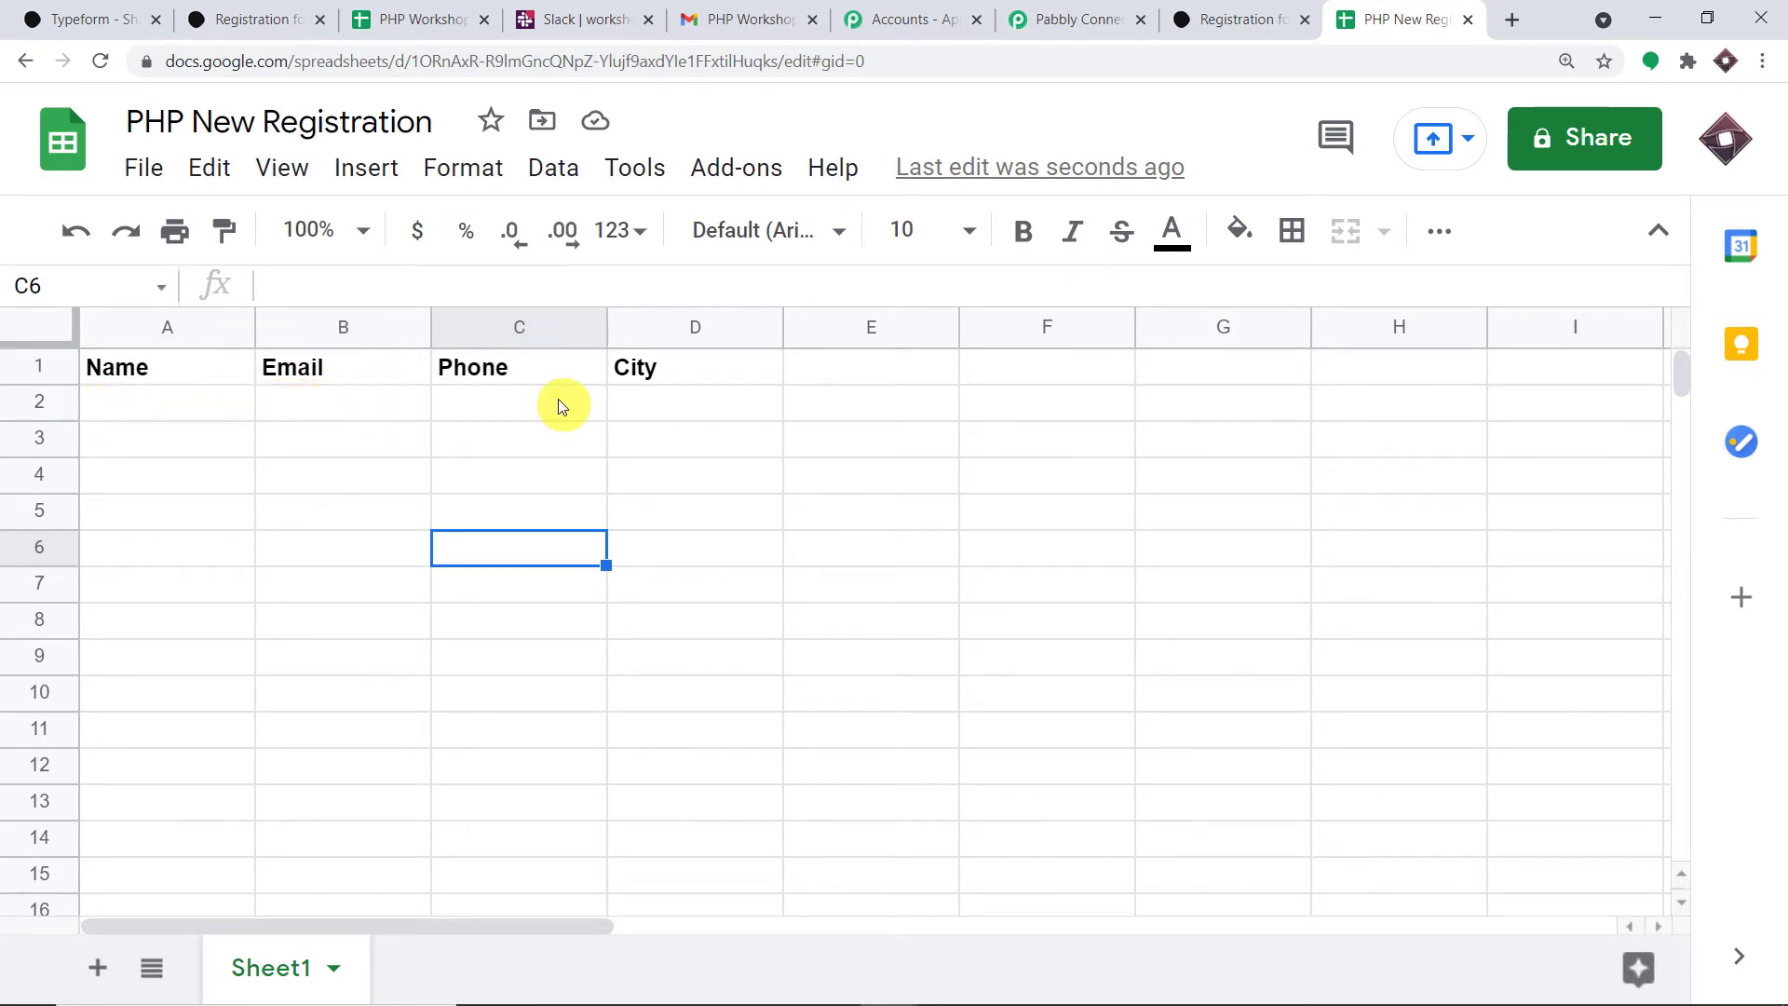
click(1122, 15)
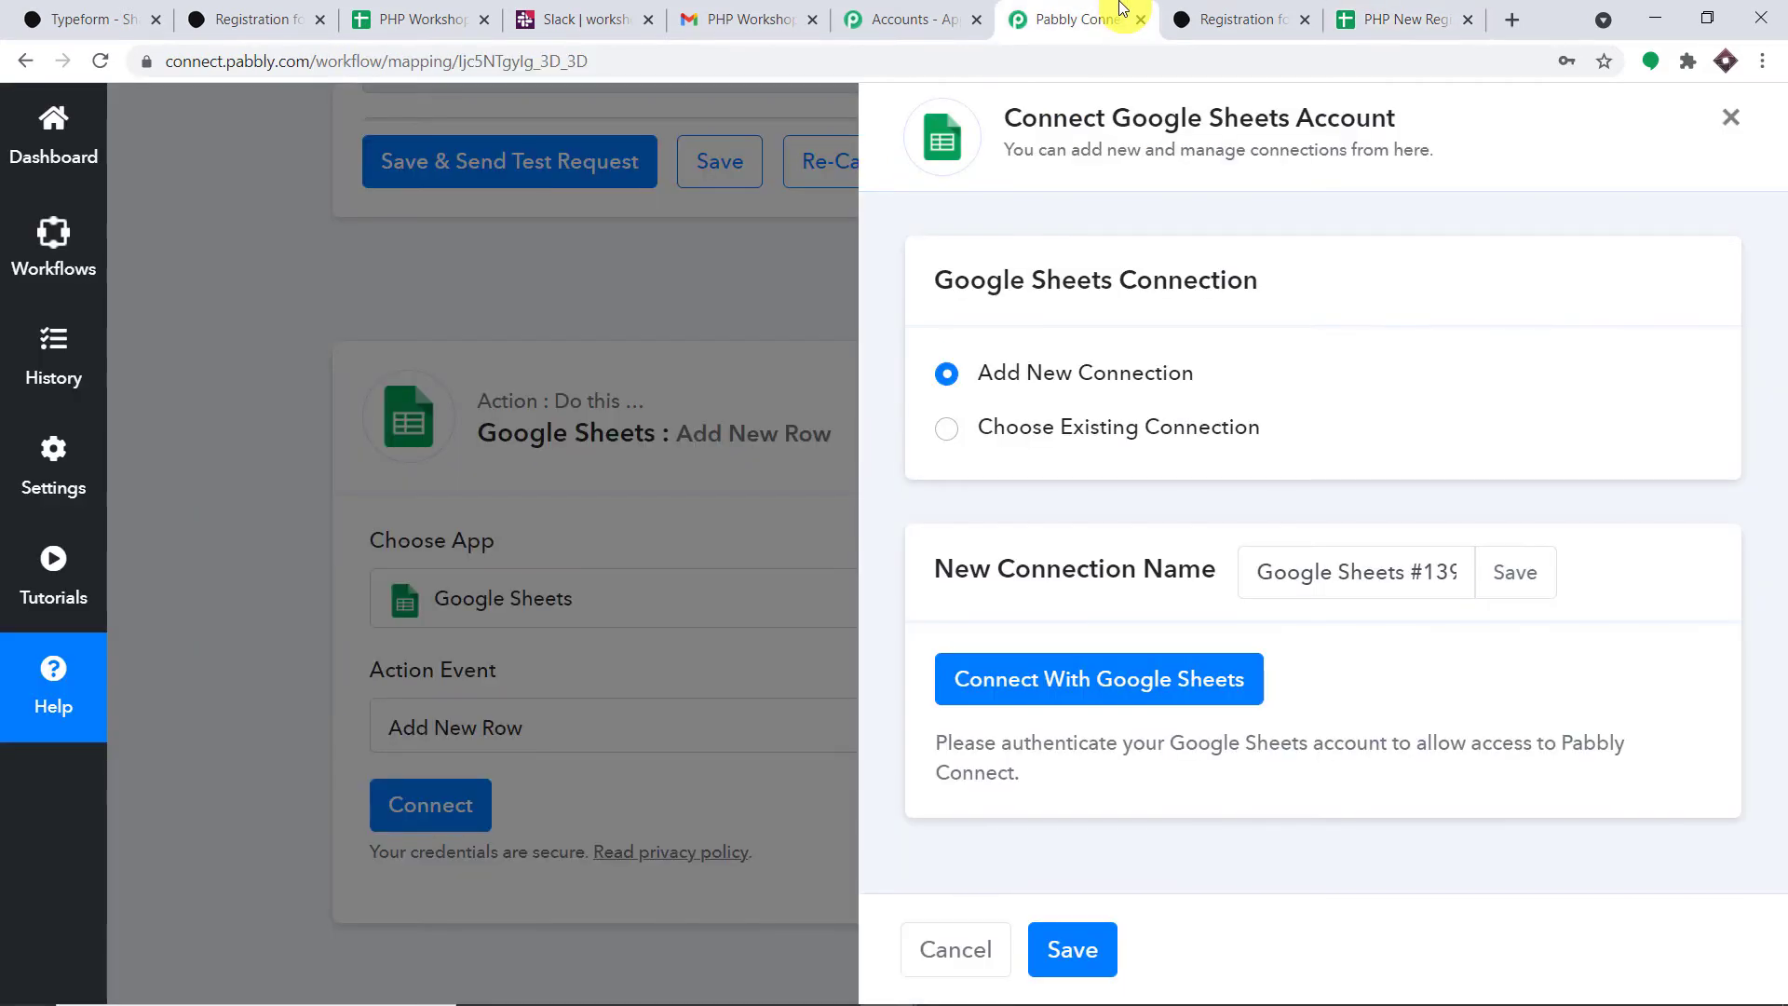
click(1099, 706)
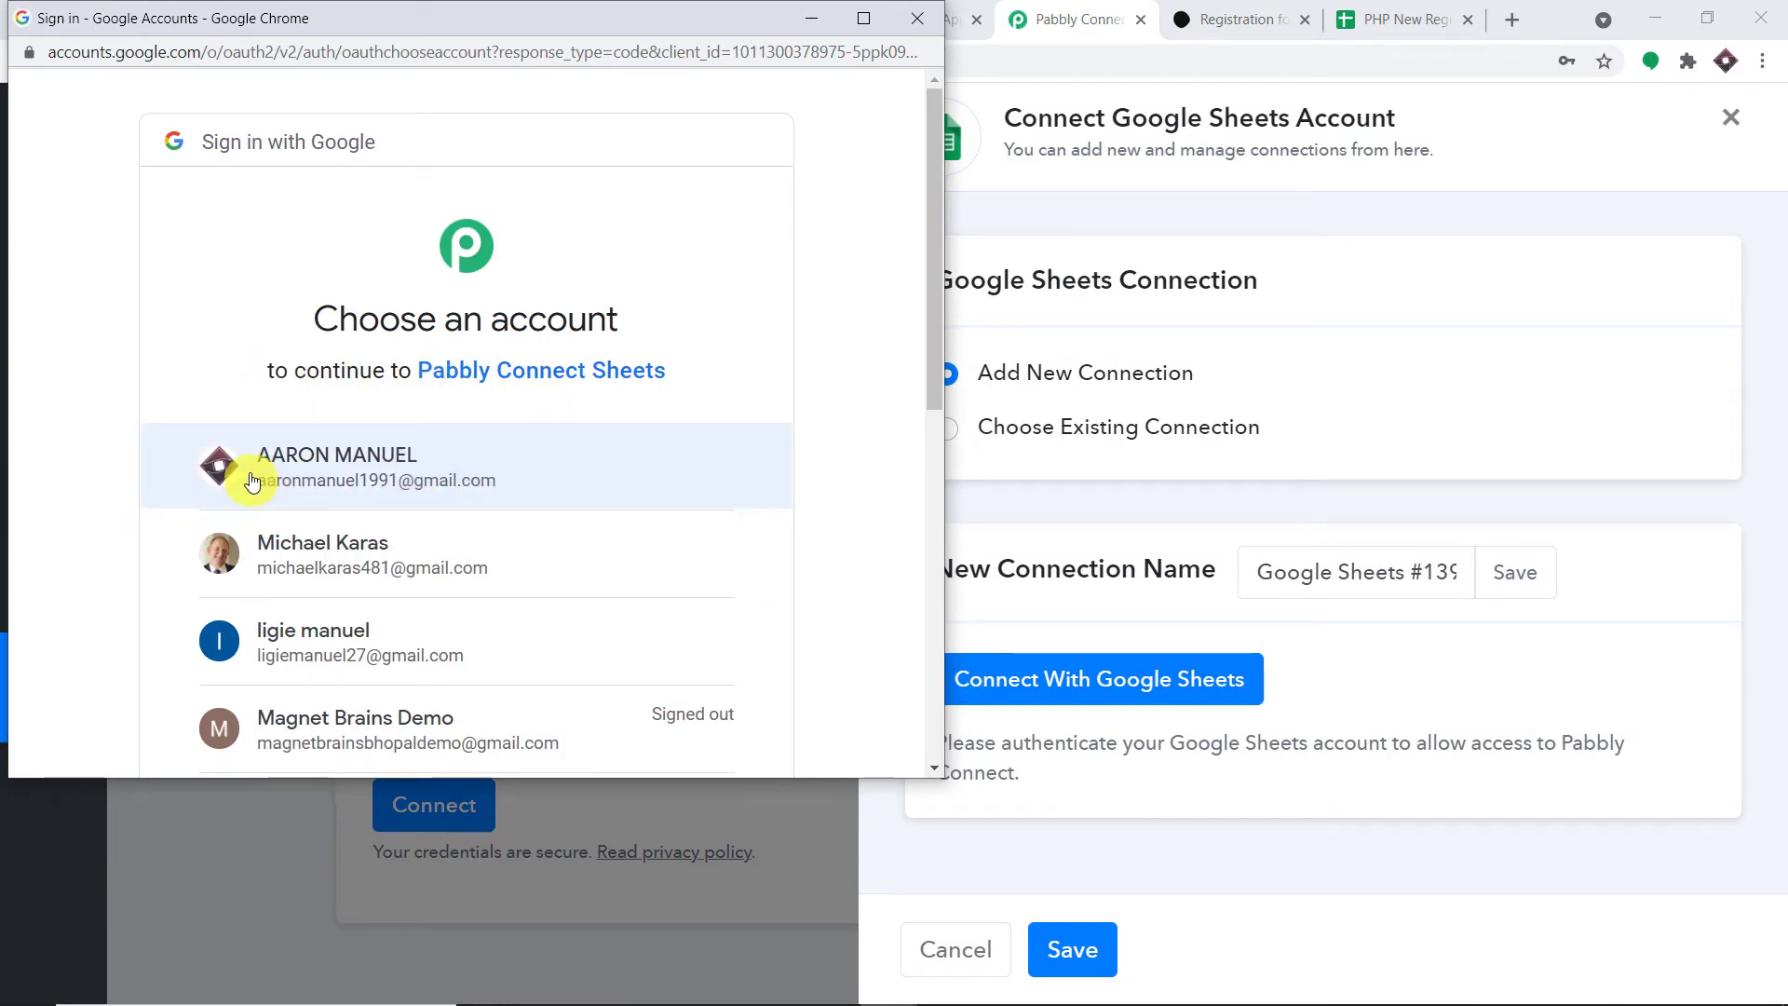
click(385, 480)
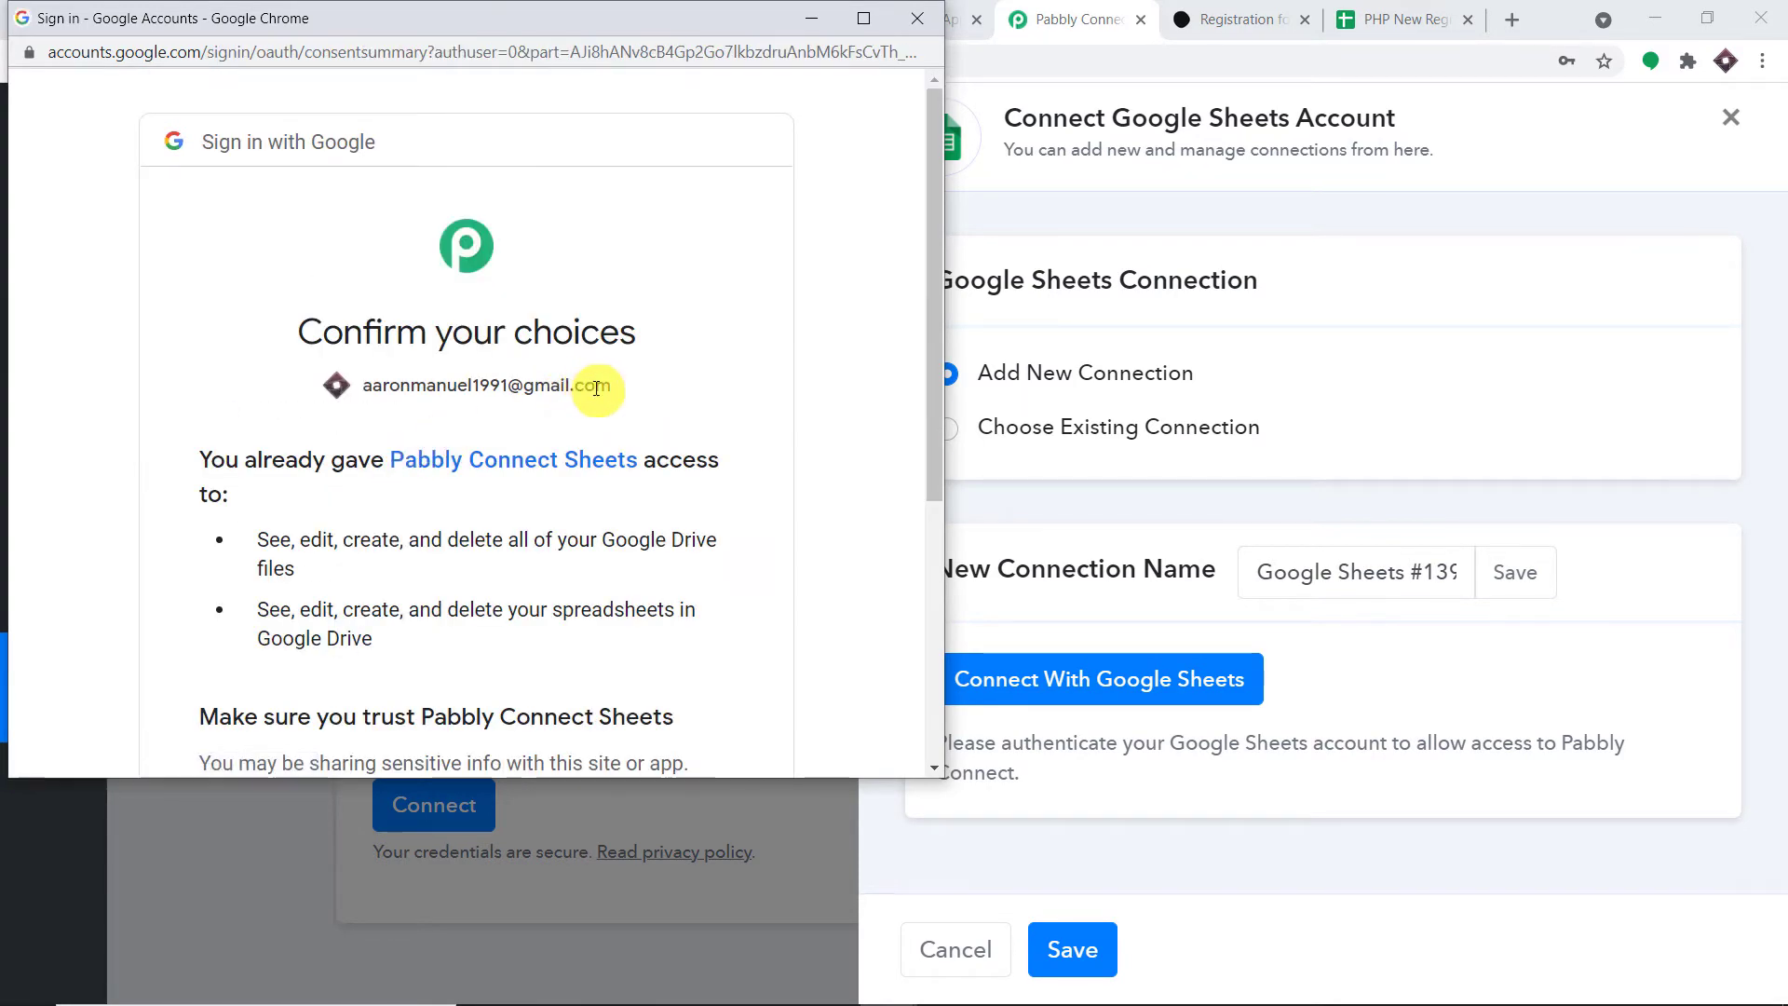
scroll(622, 434, down, 2)
scroll(622, 434, down, 2)
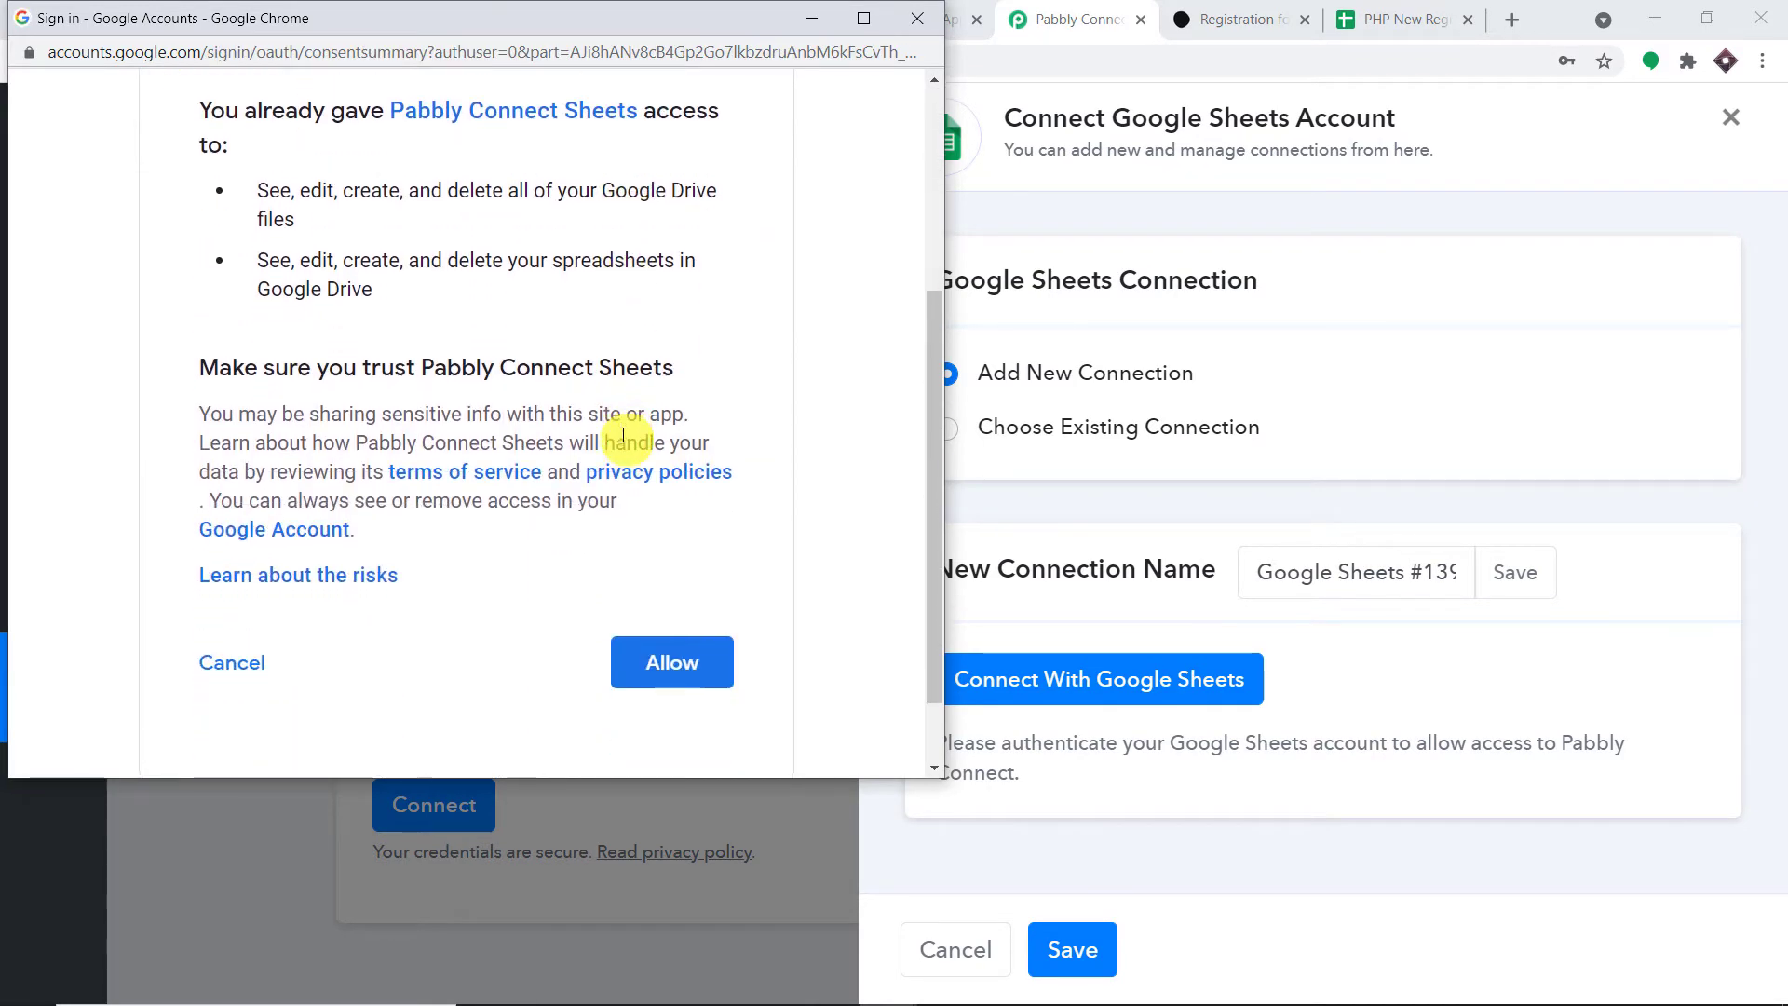
click(691, 652)
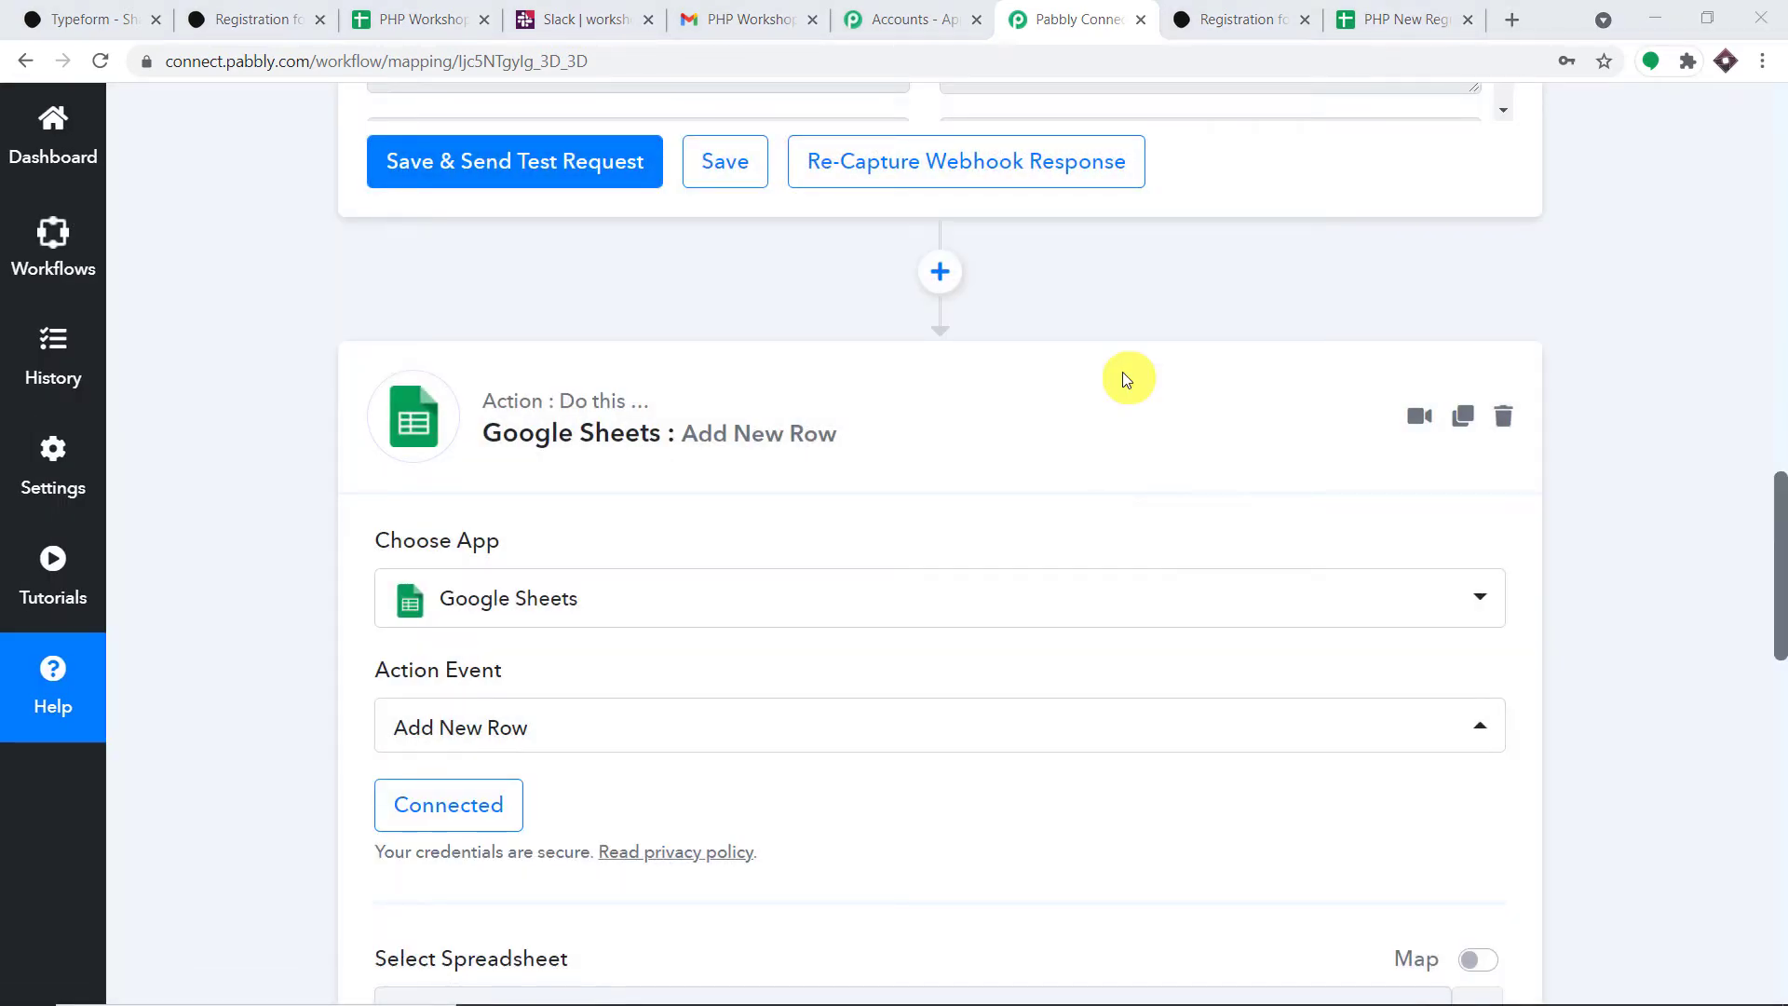
- Browse the spreadsheet list and keep PHP New Registration as the selected spreadsheet
scroll(1133, 444, down, 1)
scroll(1132, 443, down, 6)
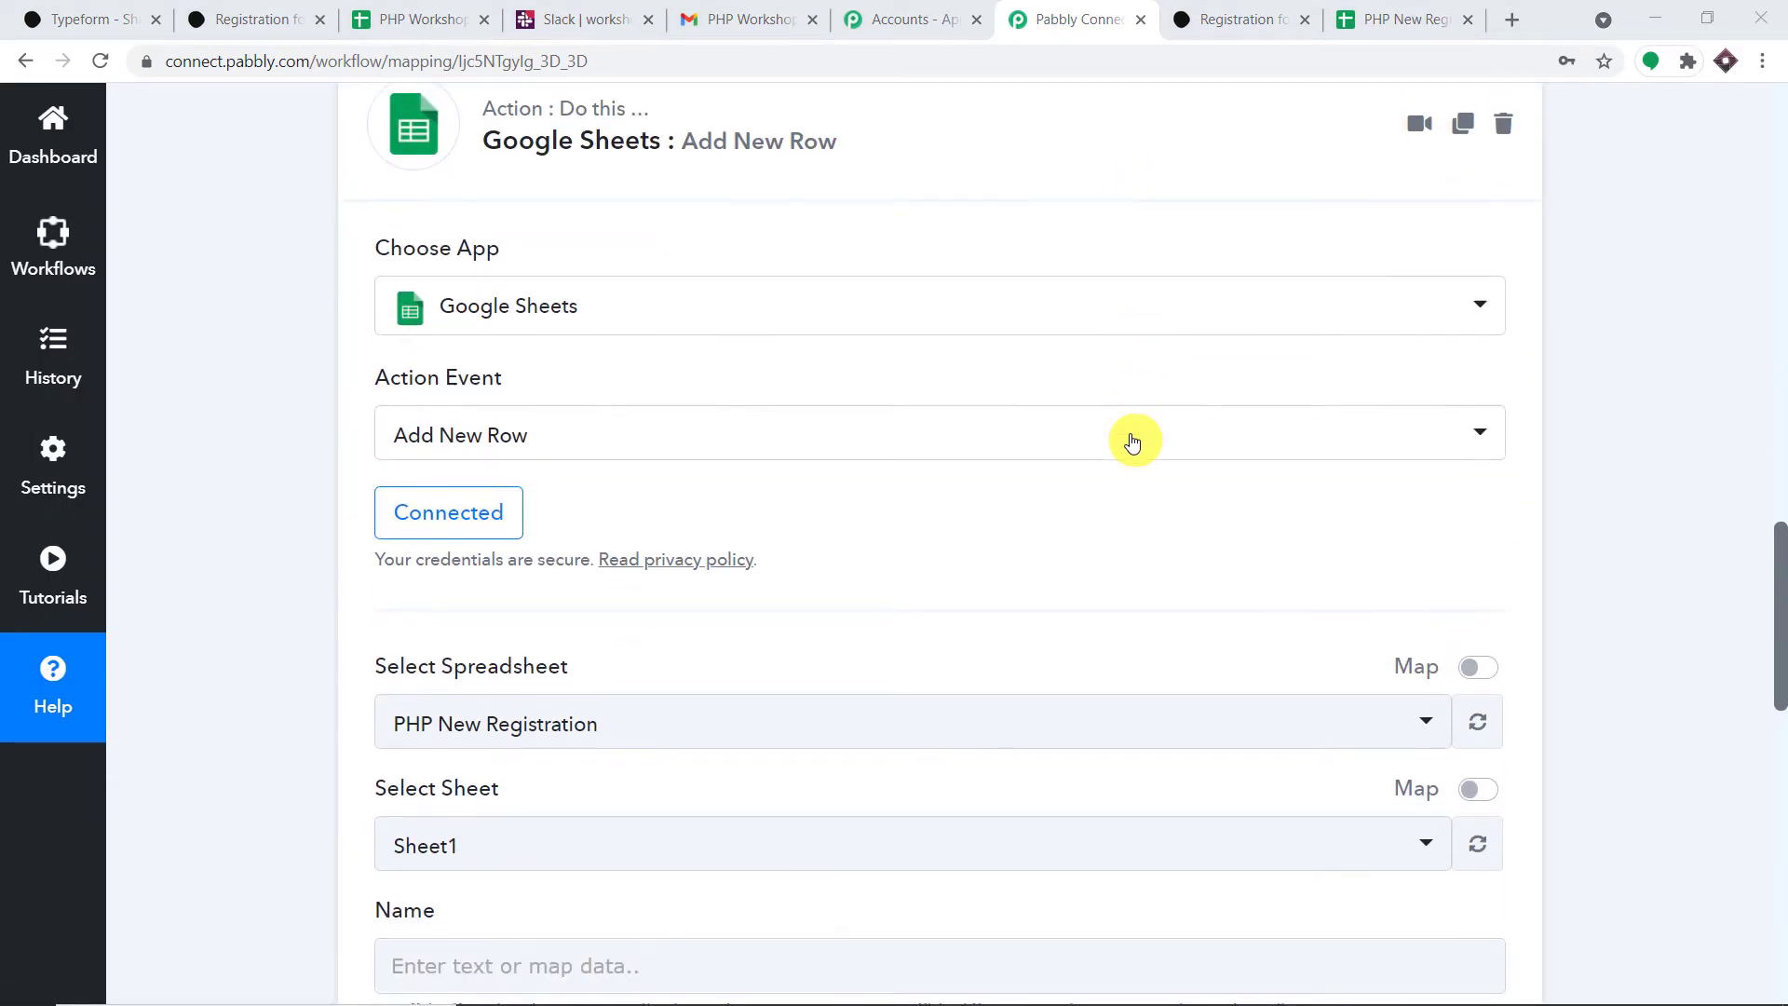
scroll(1132, 443, down, 4)
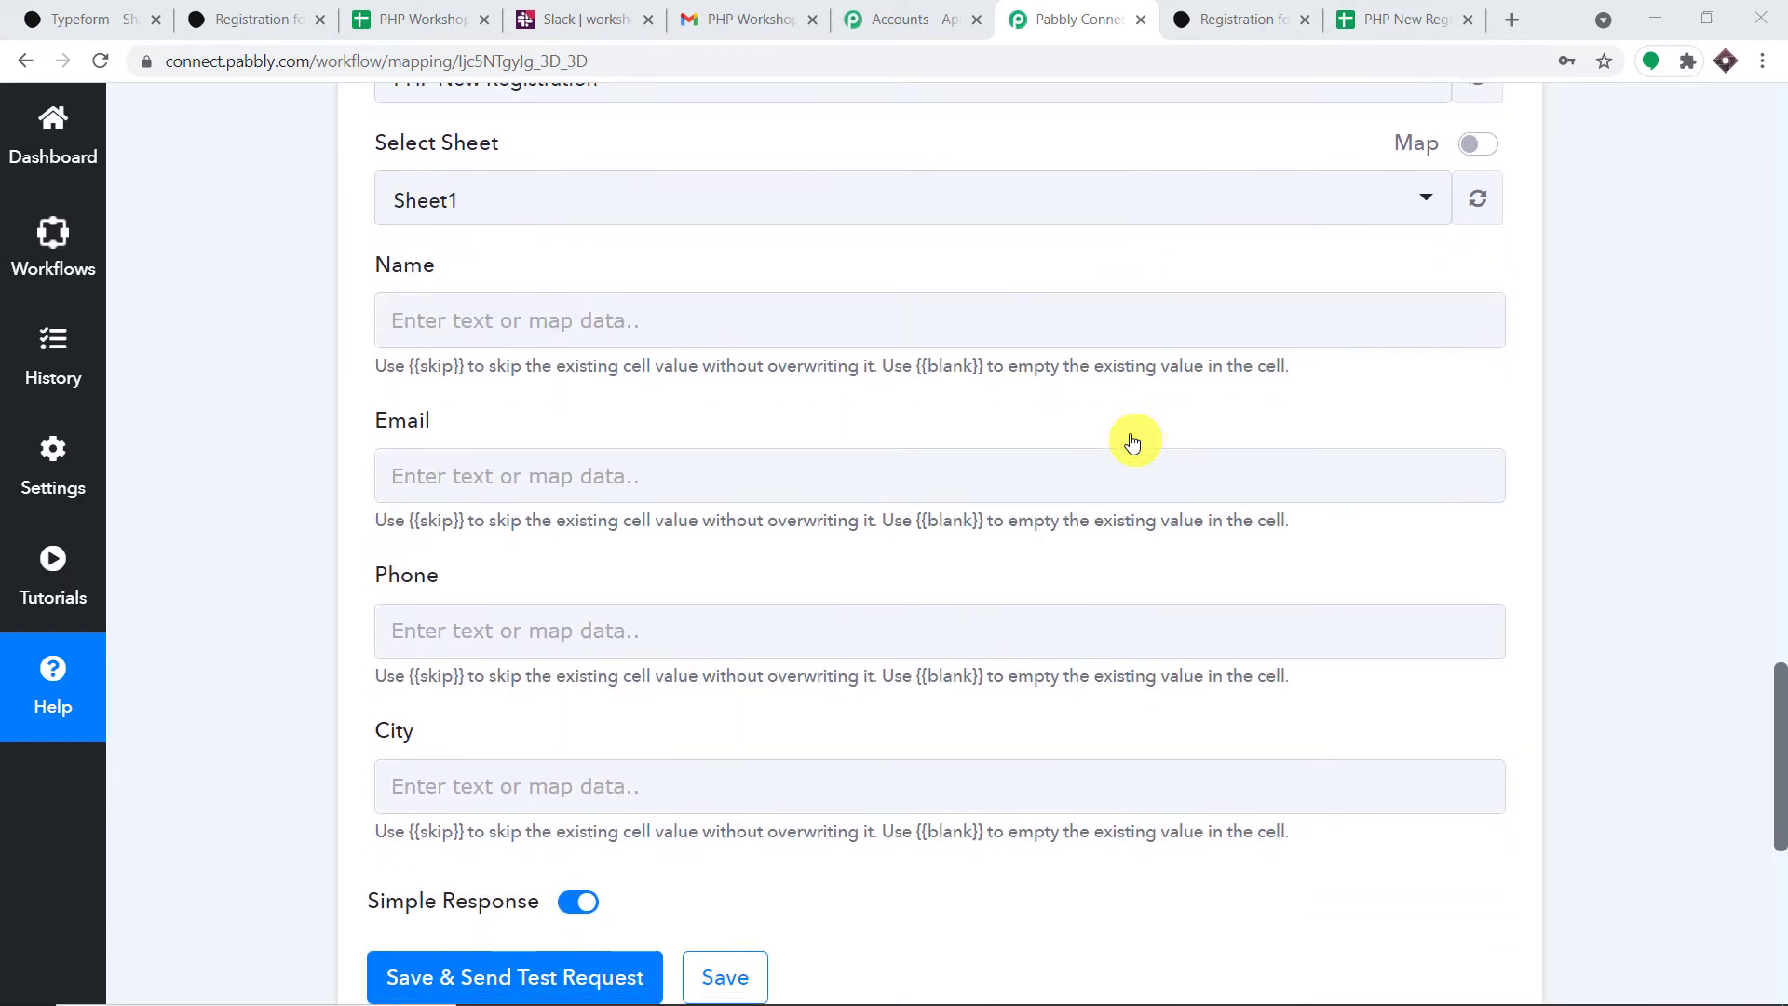
scroll(1132, 443, up, 3)
scroll(1133, 443, up, 1)
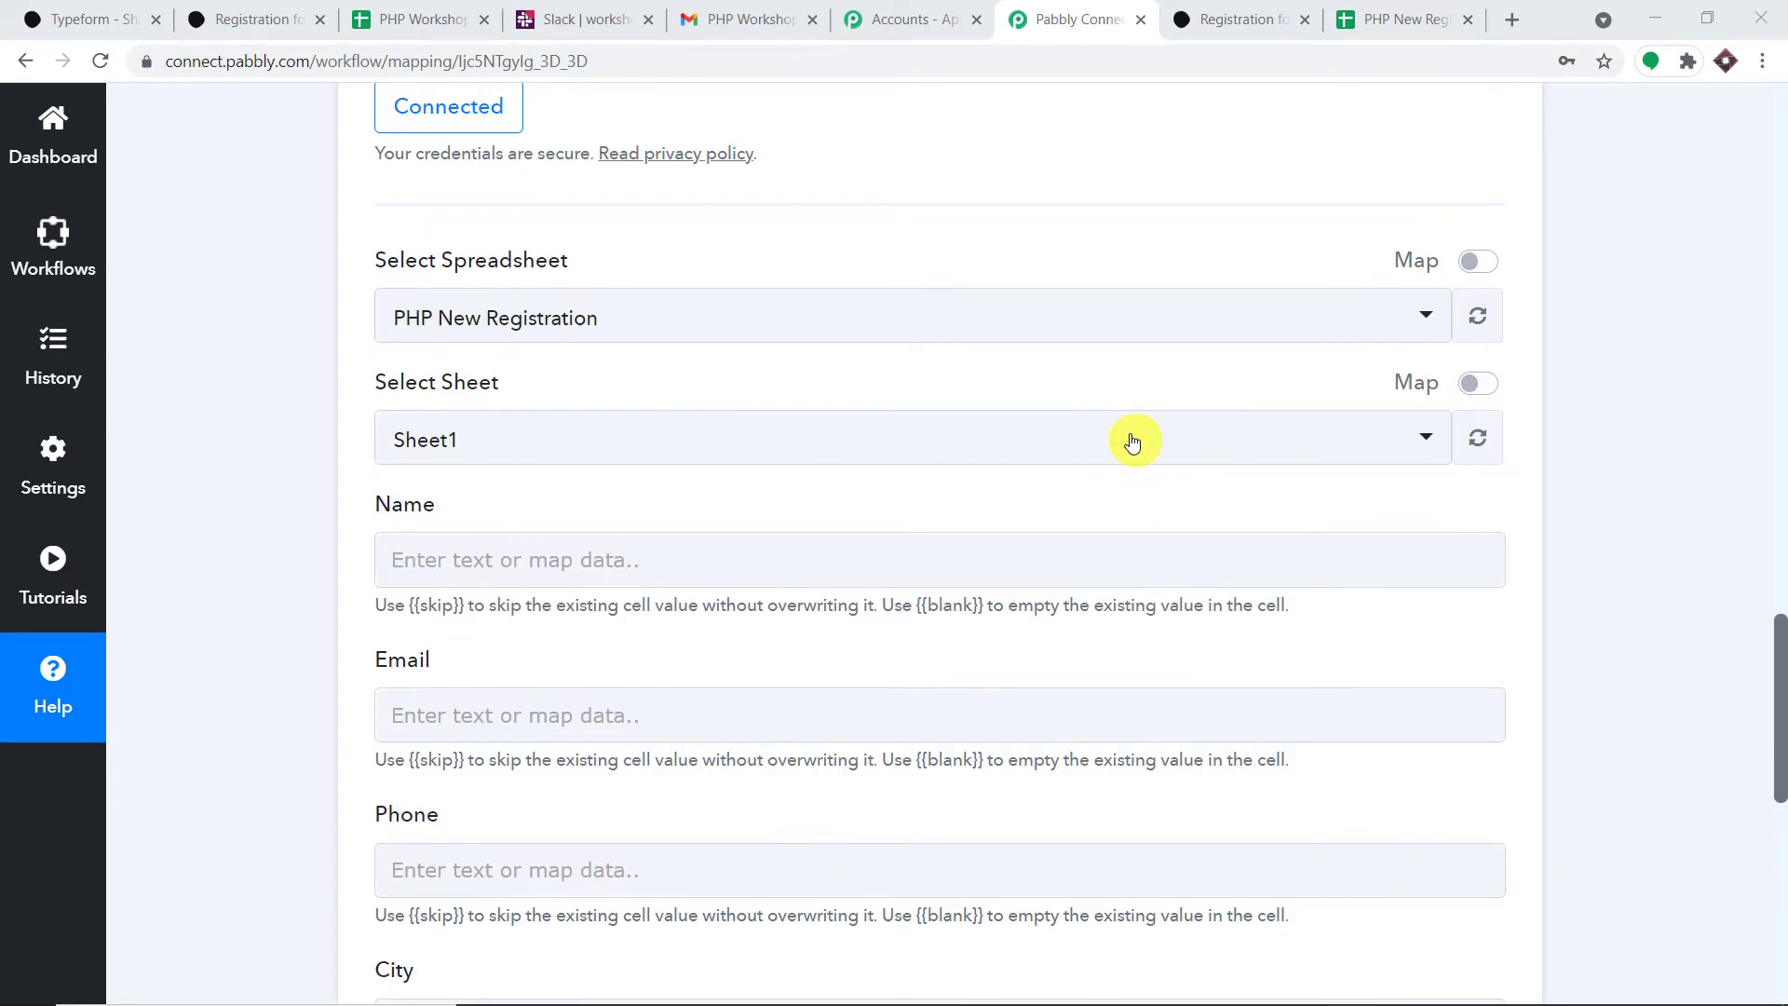
scroll(1132, 443, up, 2)
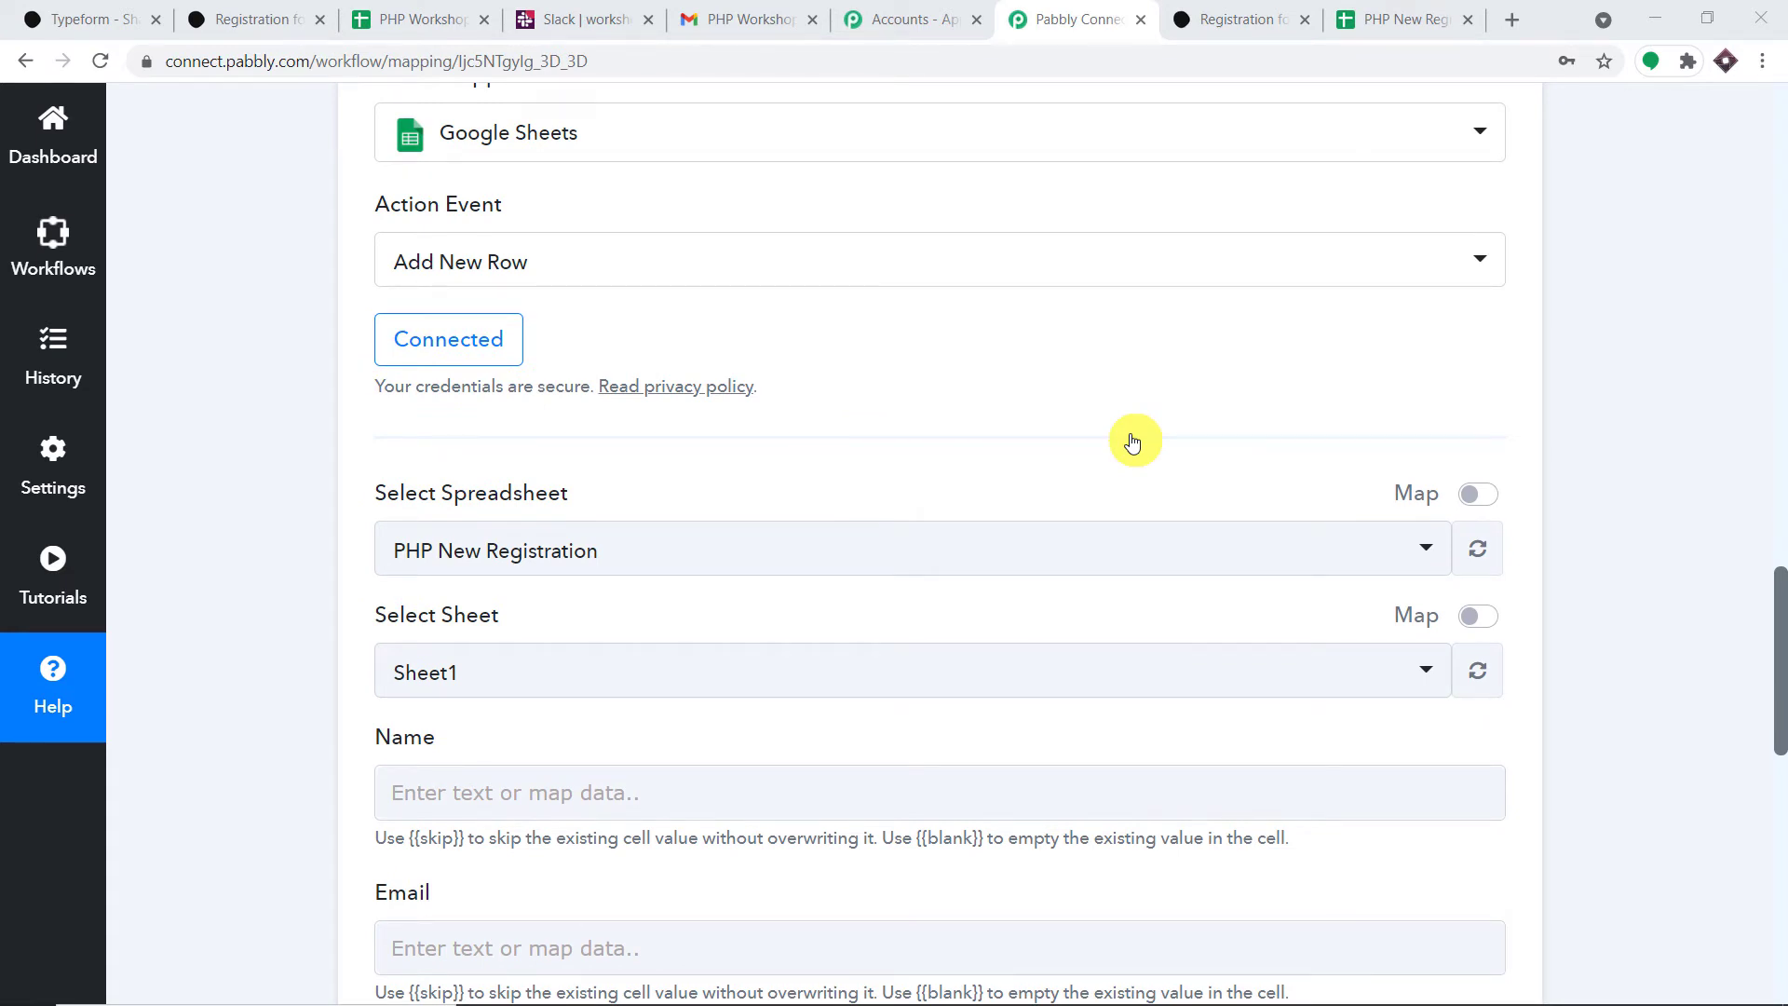
scroll(1132, 443, down, 1)
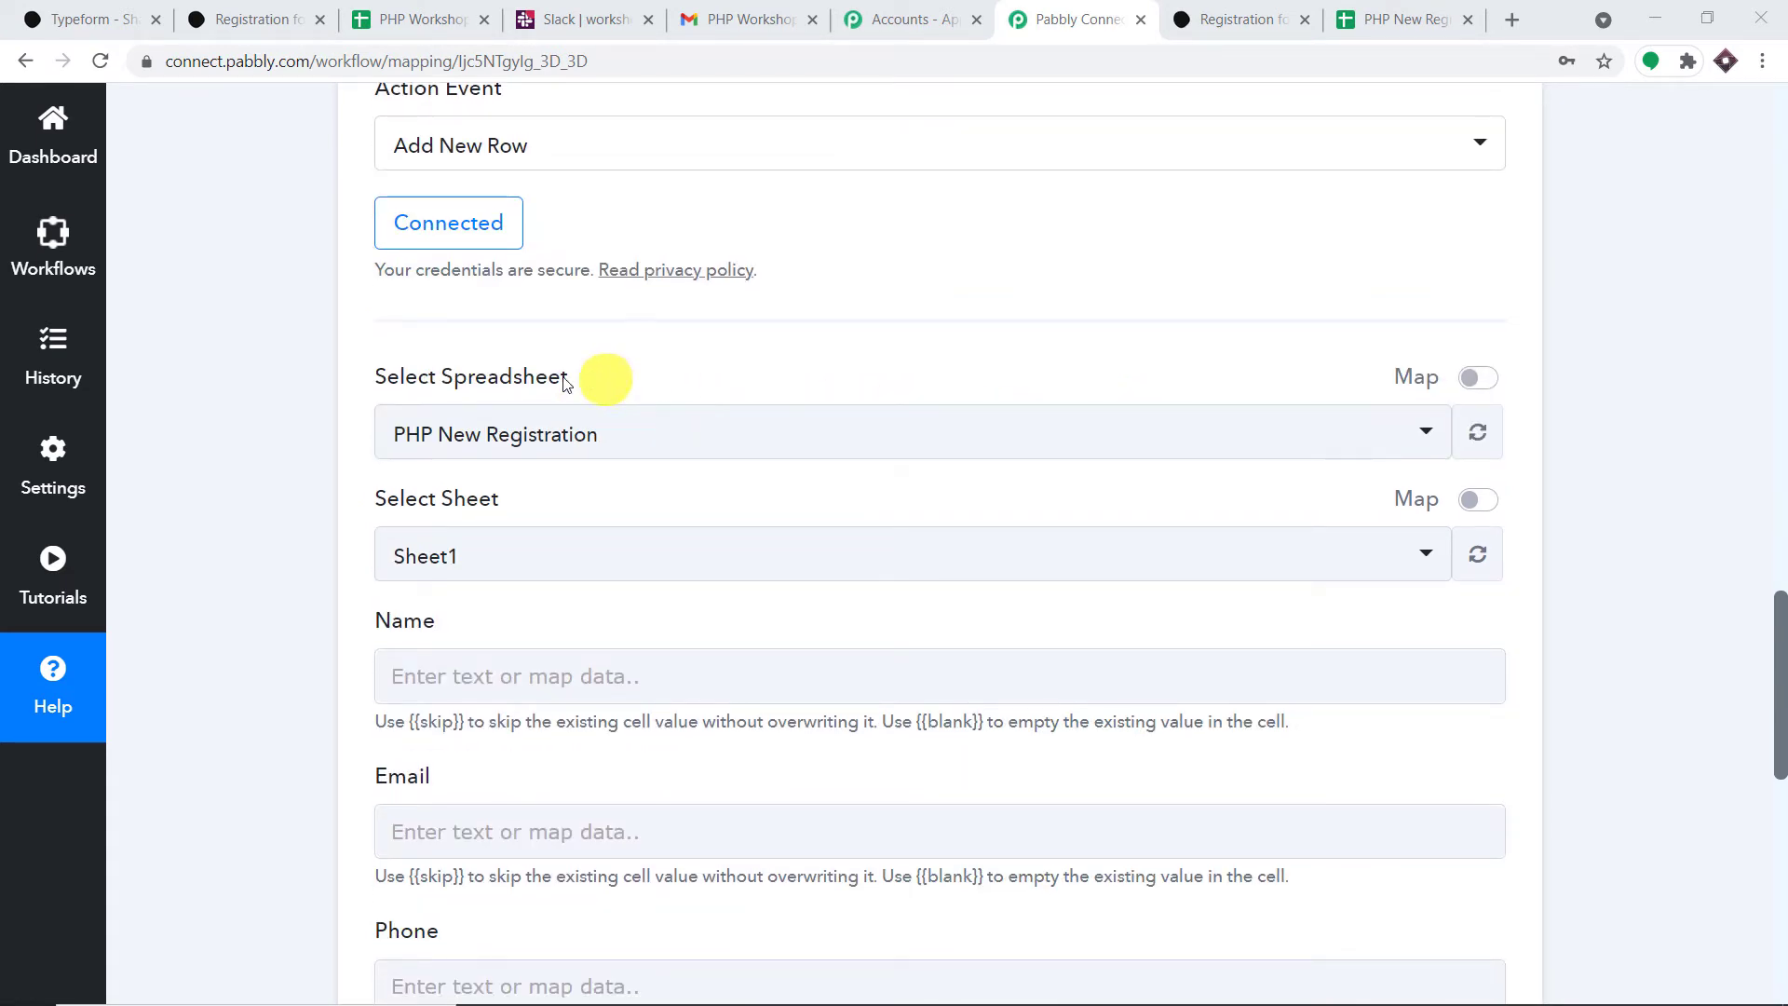
click(582, 436)
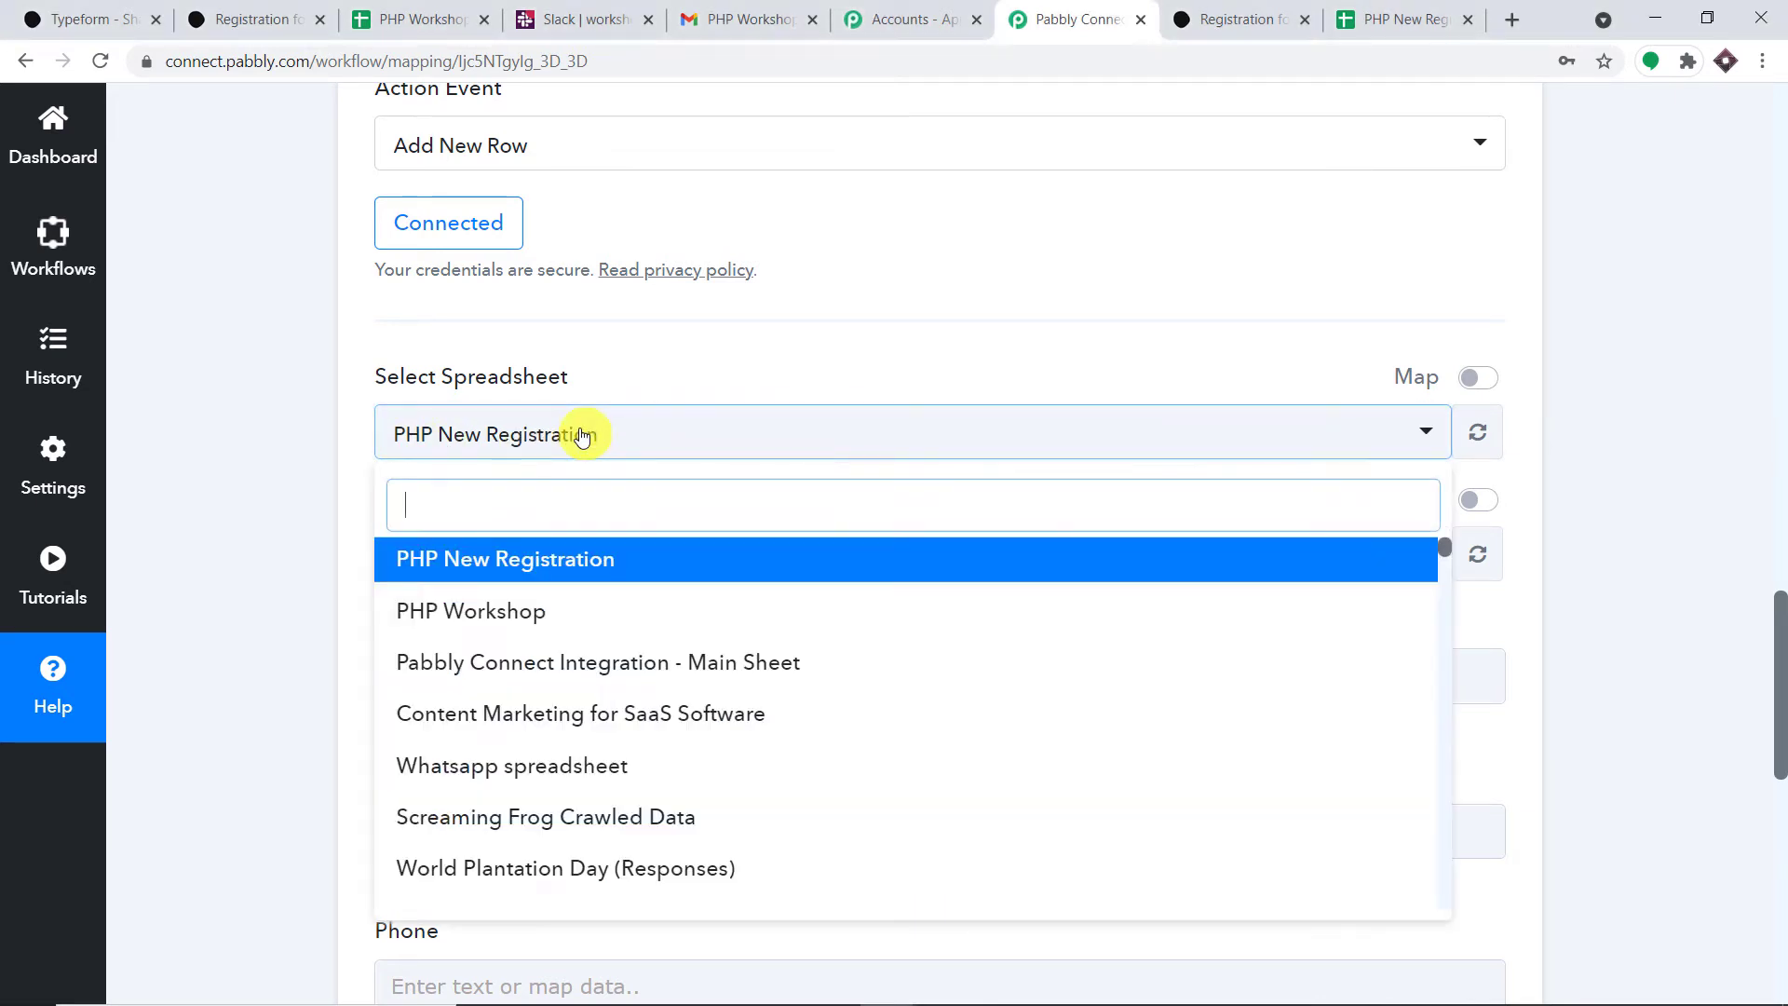
scroll(667, 578, down, 6)
scroll(679, 586, down, 10)
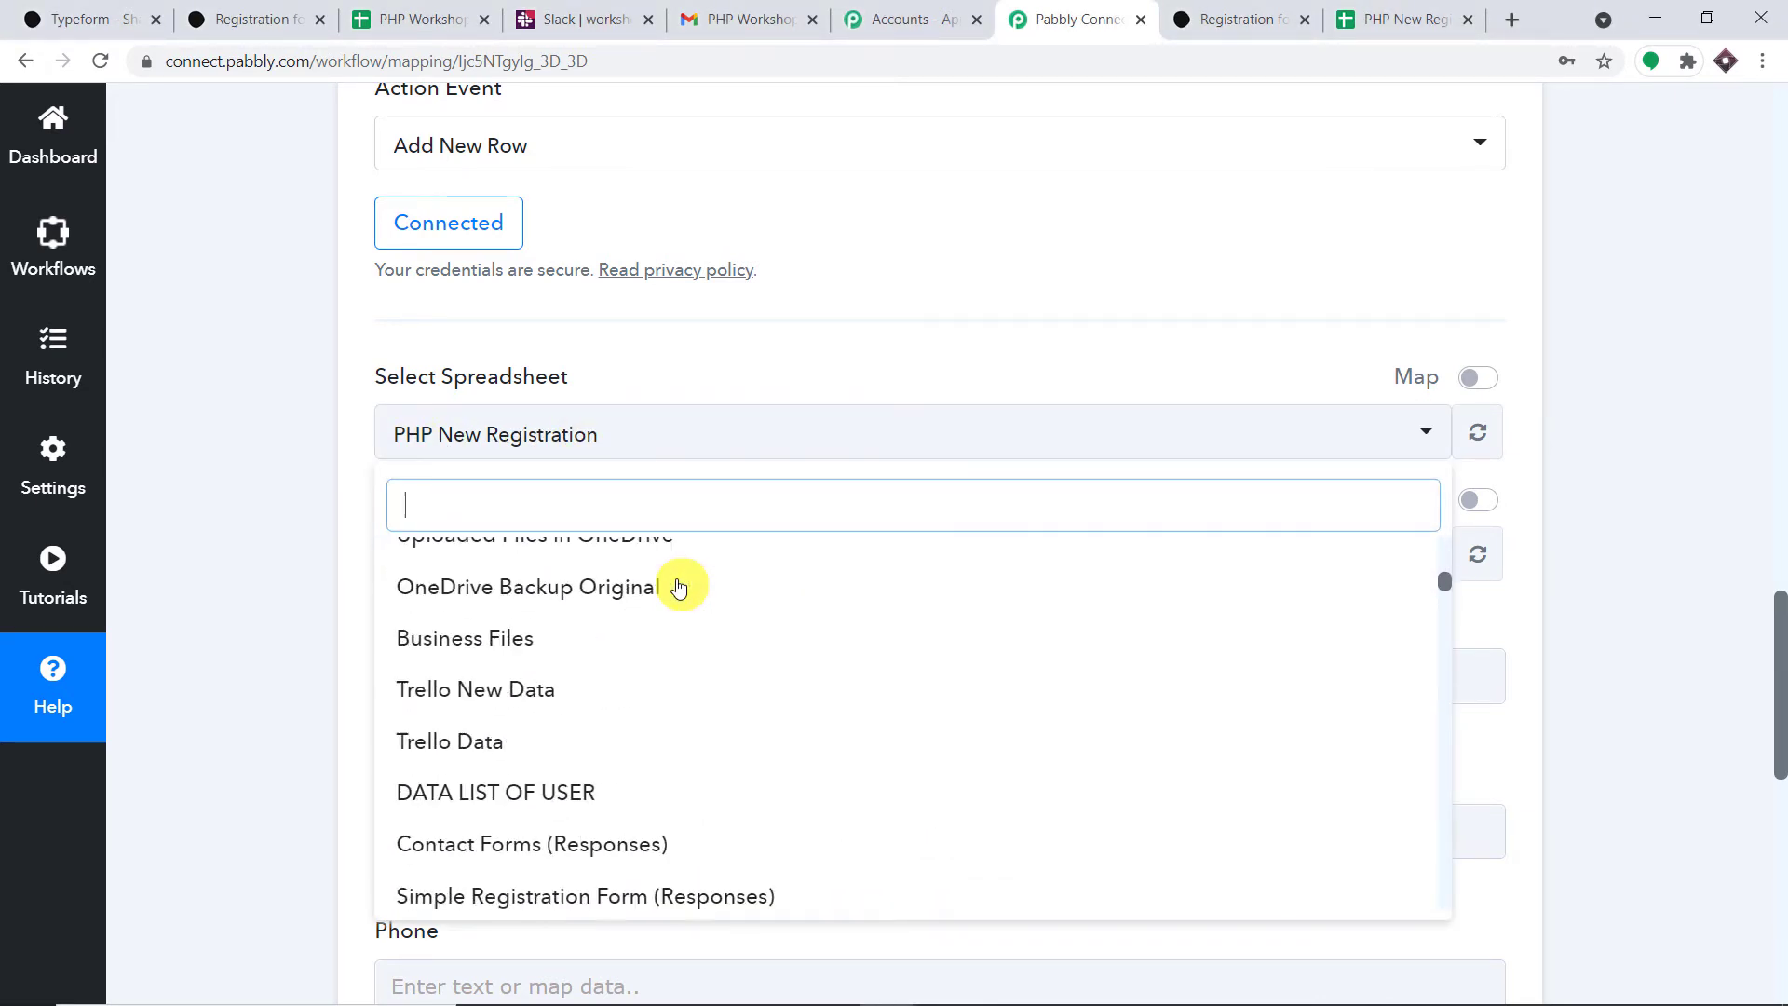
scroll(679, 587, up, 10)
scroll(679, 587, up, 5)
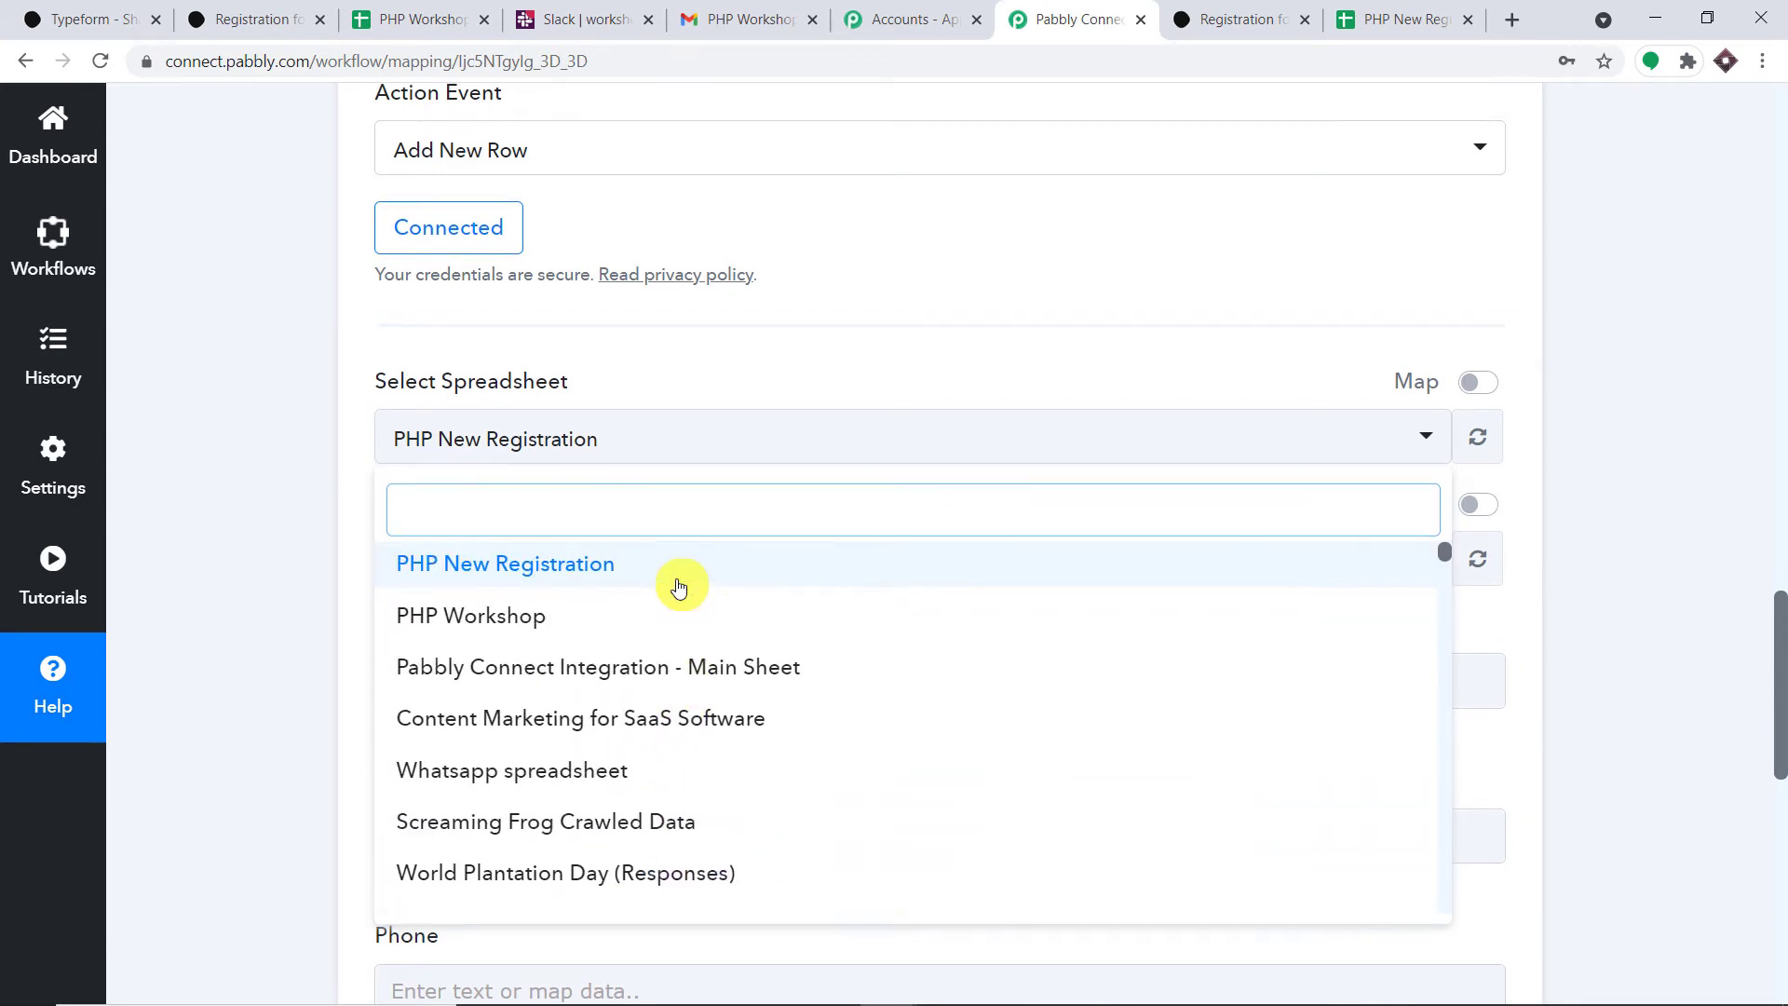
scroll(679, 587, up, 2)
scroll(694, 699, down, 2)
scroll(700, 714, down, 3)
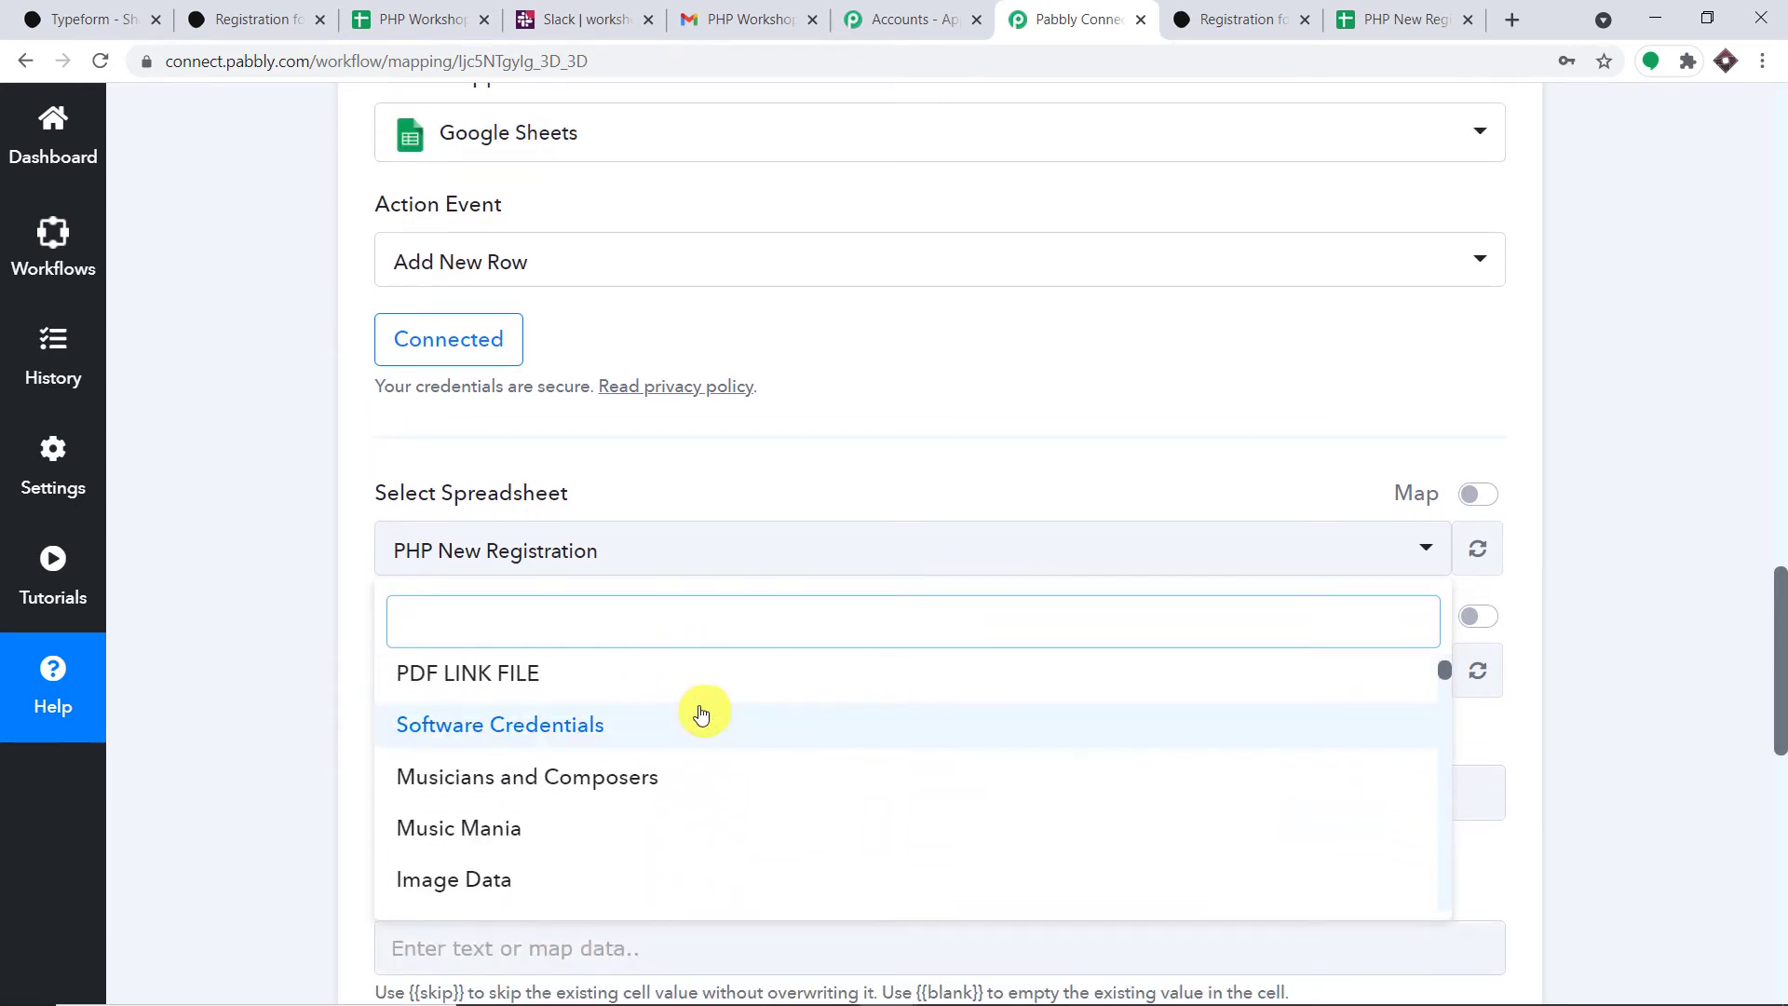
scroll(783, 671, down, 5)
scroll(782, 698, down, 5)
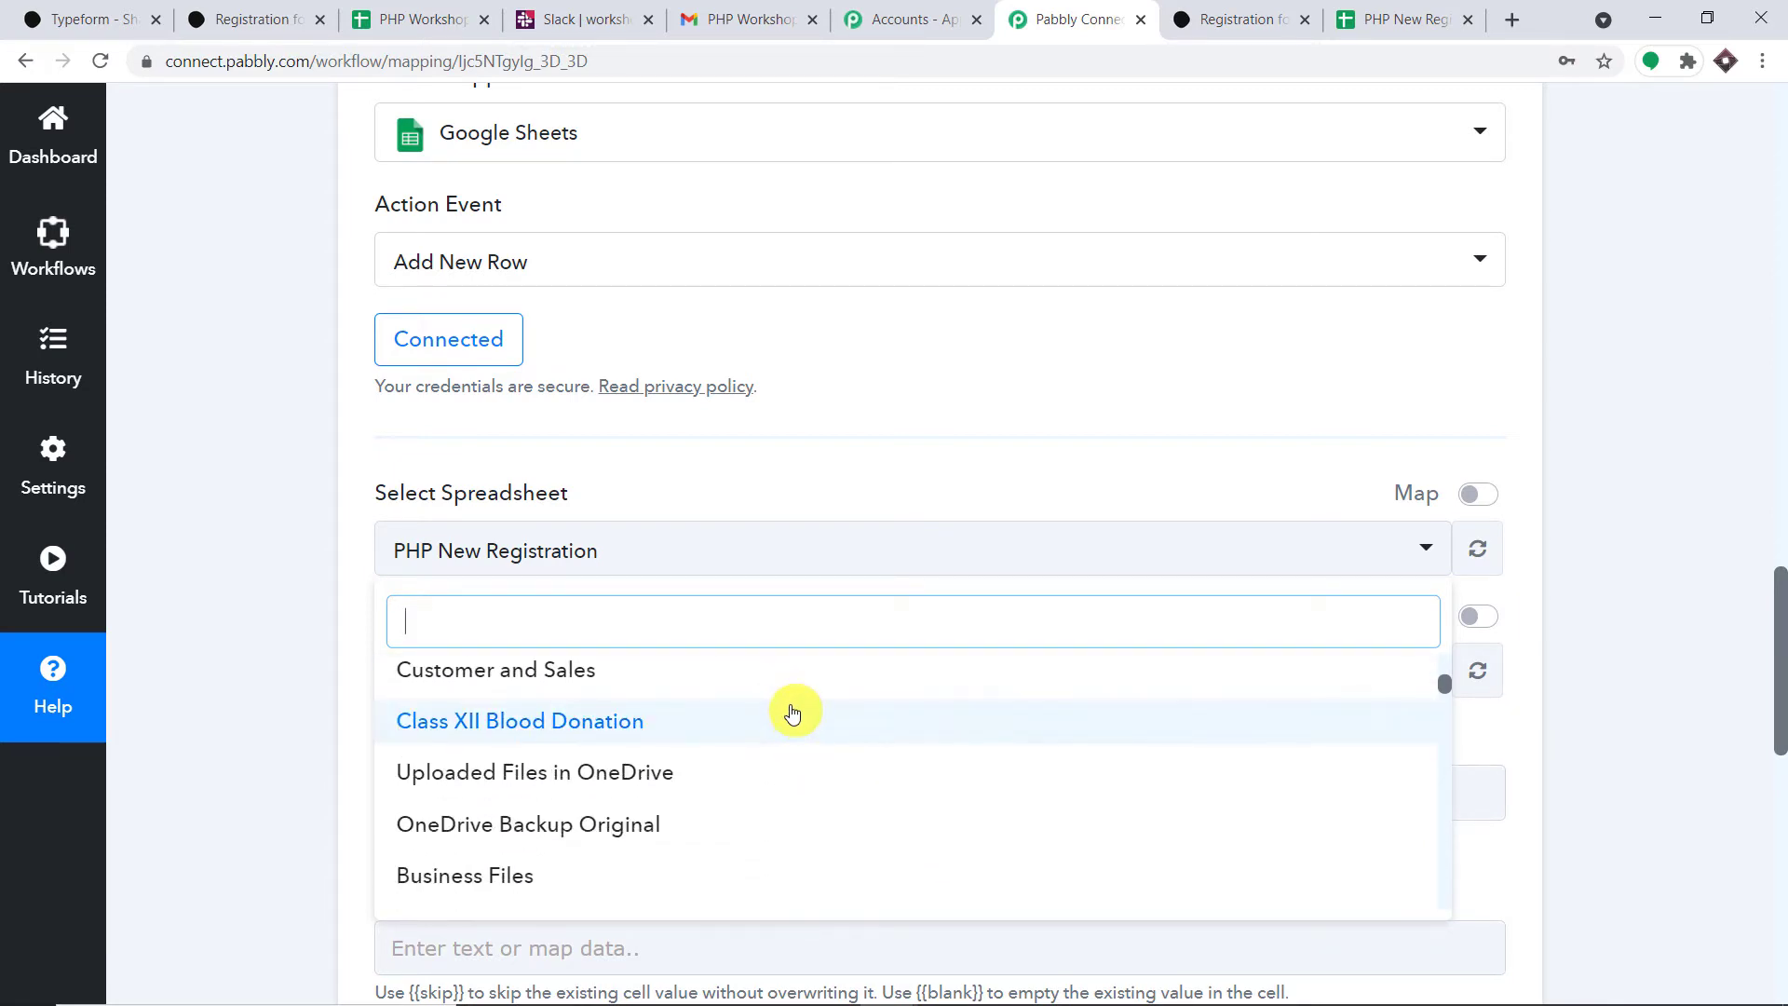
scroll(792, 712, down, 2)
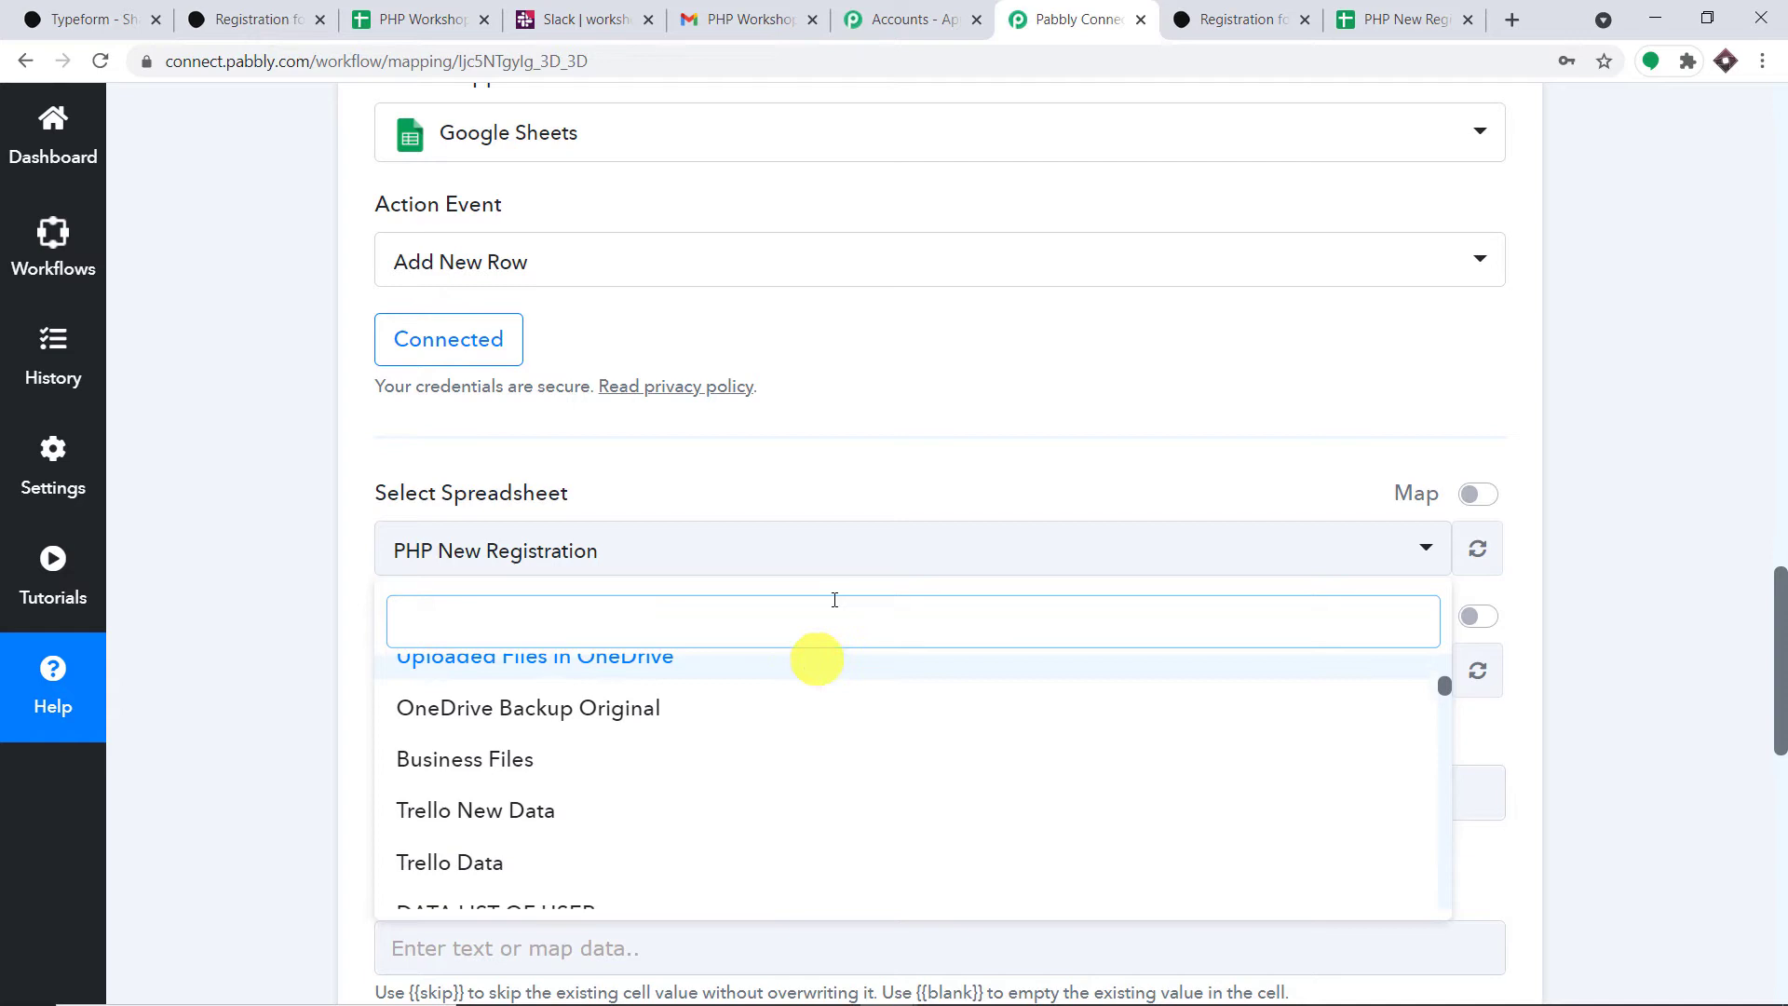
click(876, 469)
- Reopen the spreadsheet list, then view the PHP New Registration spreadsheet tab
scroll(876, 471, down, 2)
scroll(876, 468, down, 1)
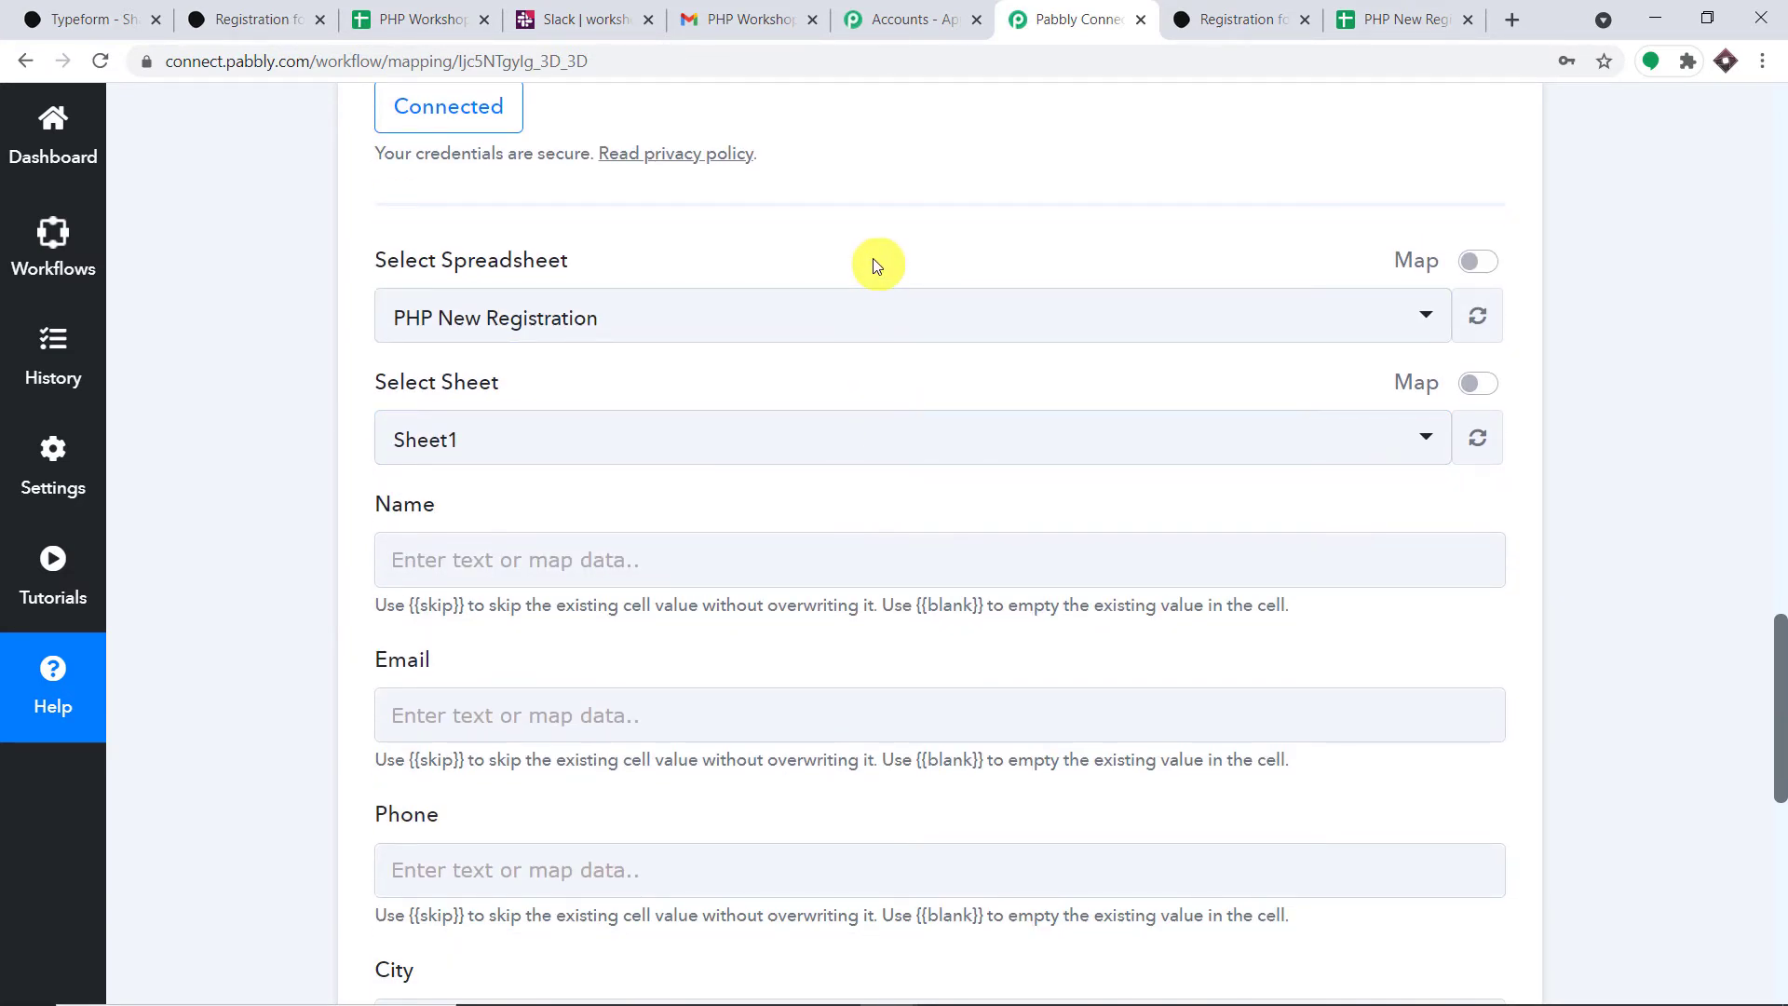
scroll(785, 576, down, 5)
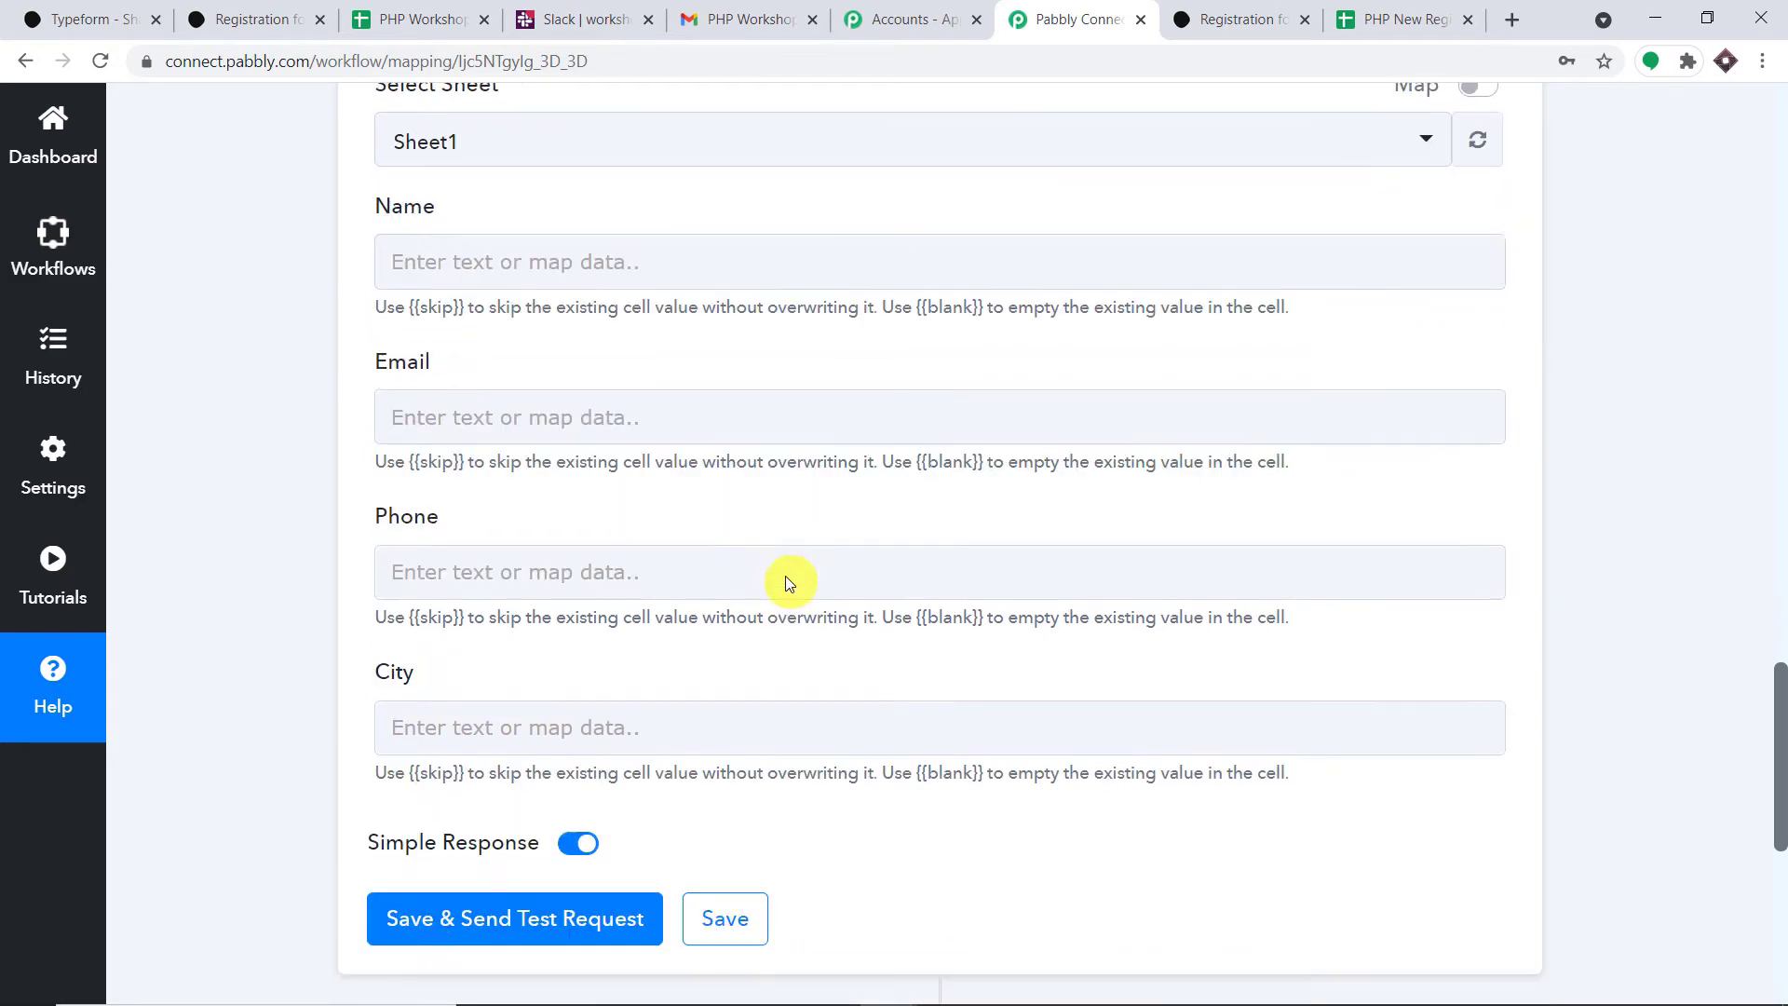
scroll(785, 570, up, 2)
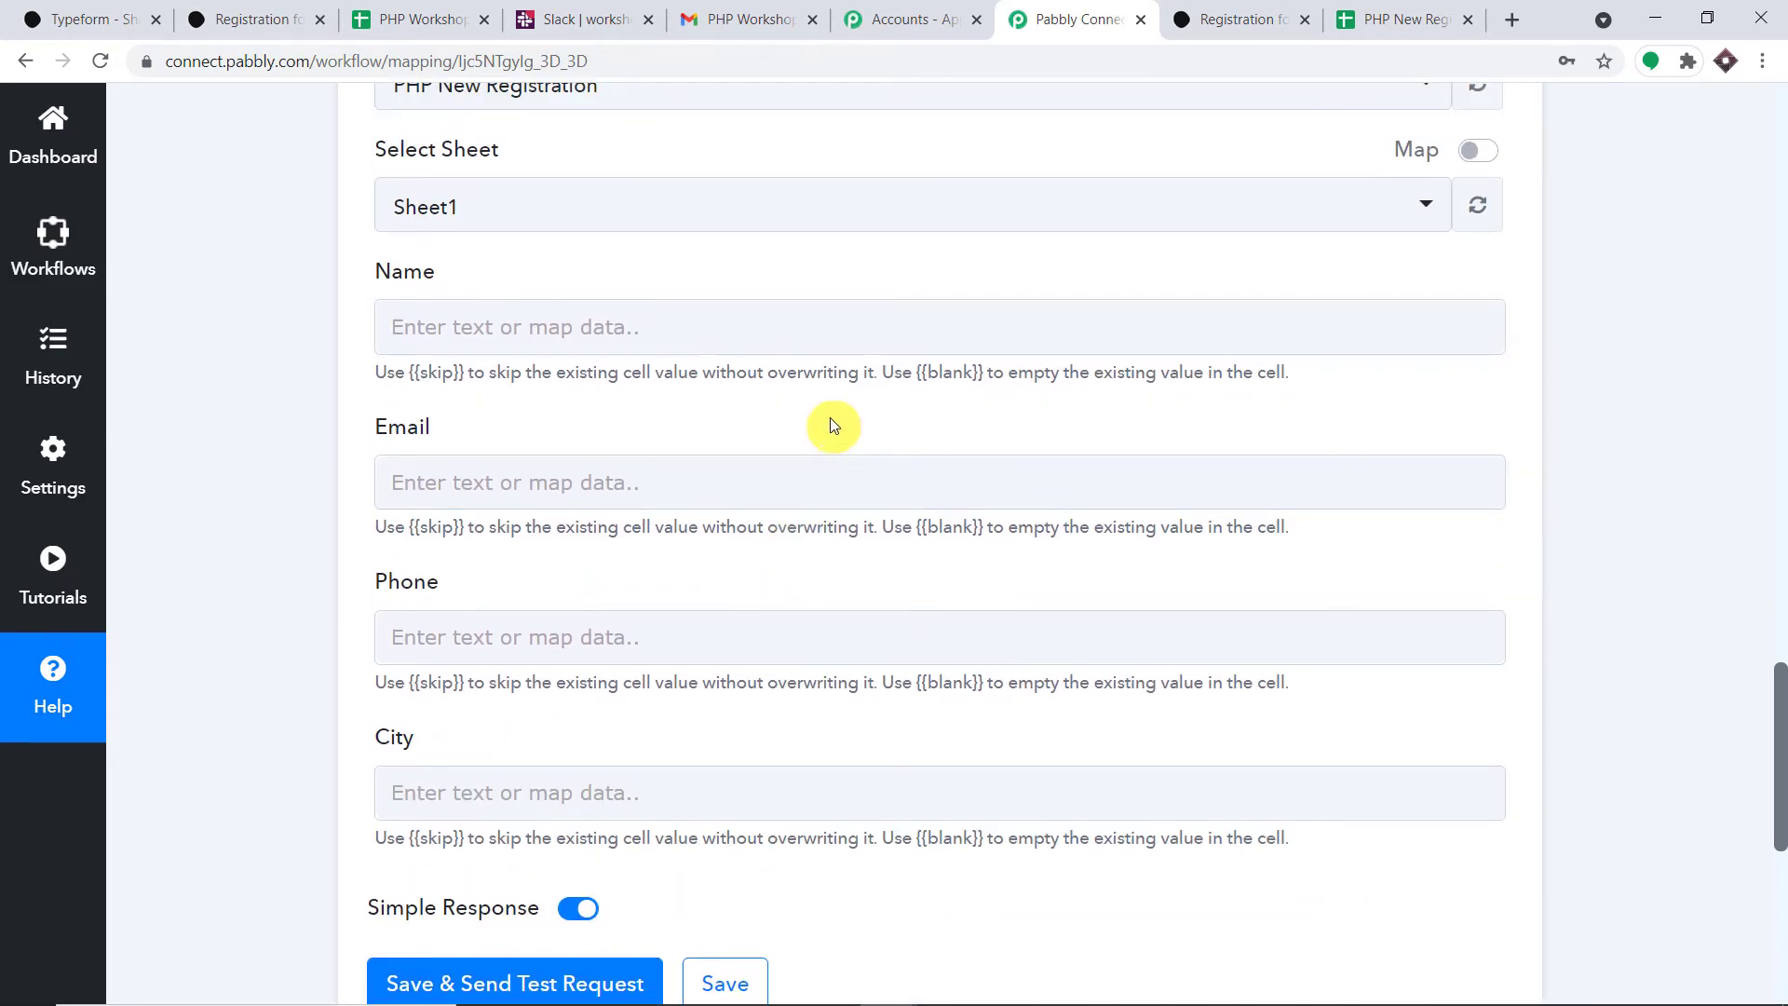
scroll(835, 411, up, 2)
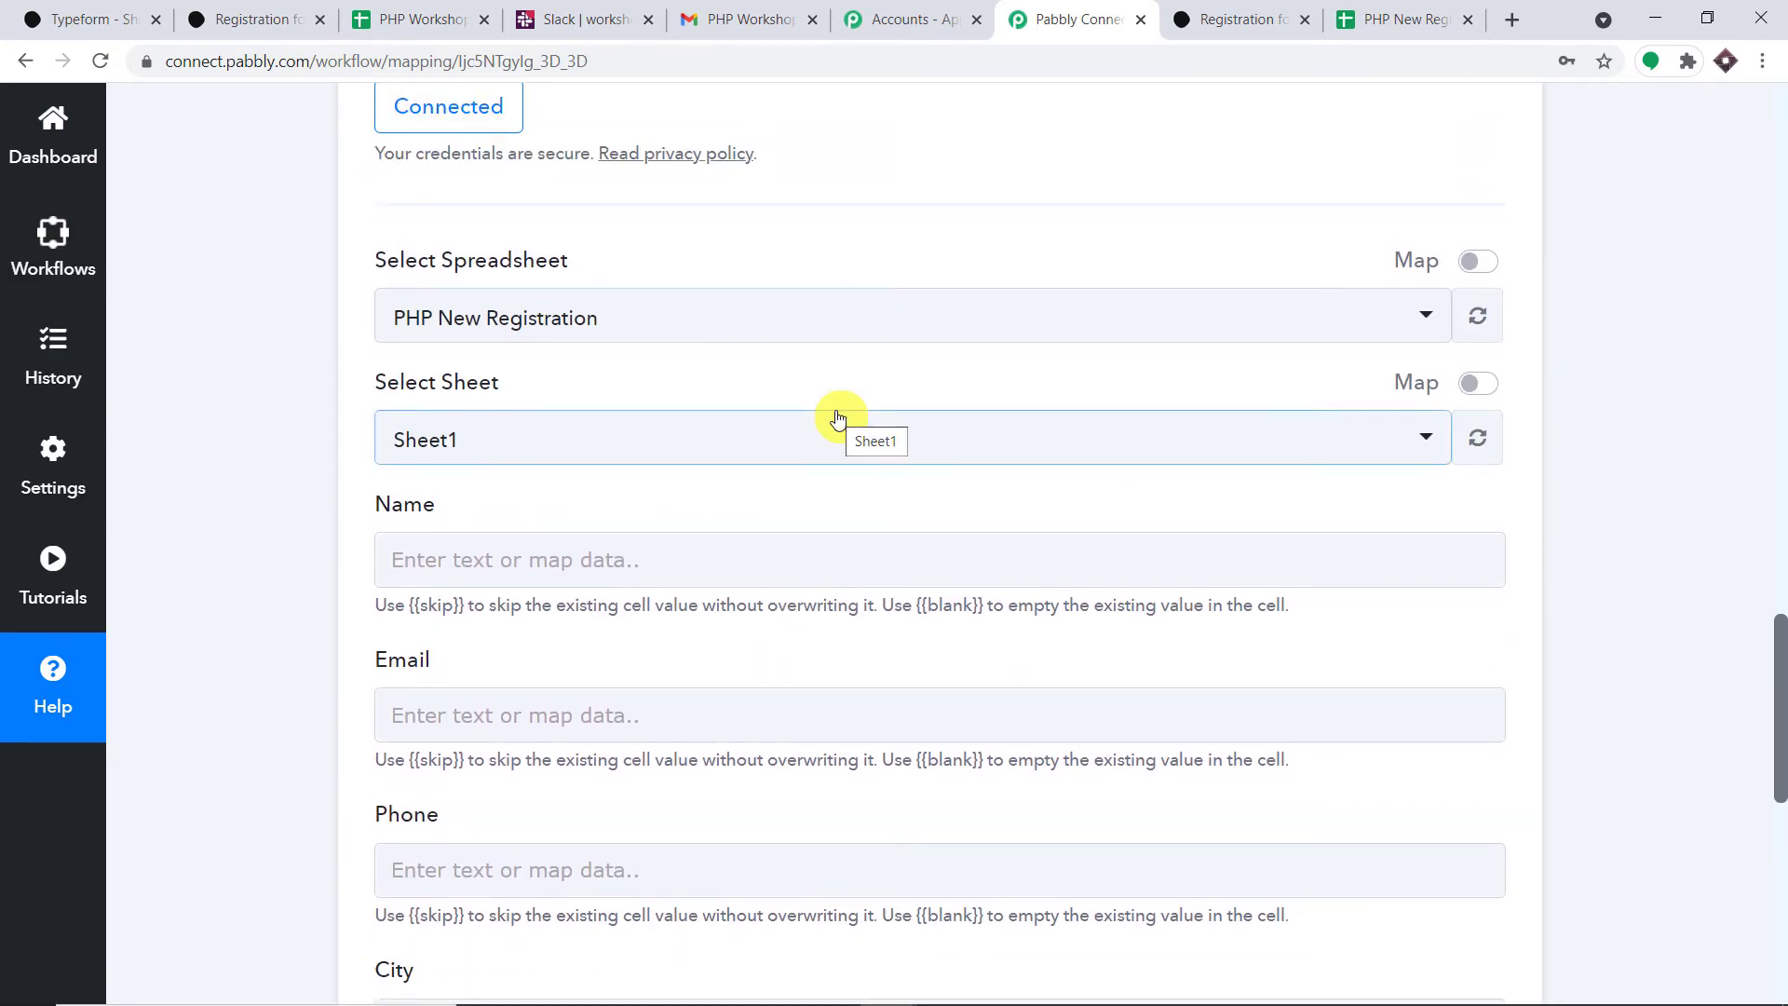
scroll(836, 413, up, 1)
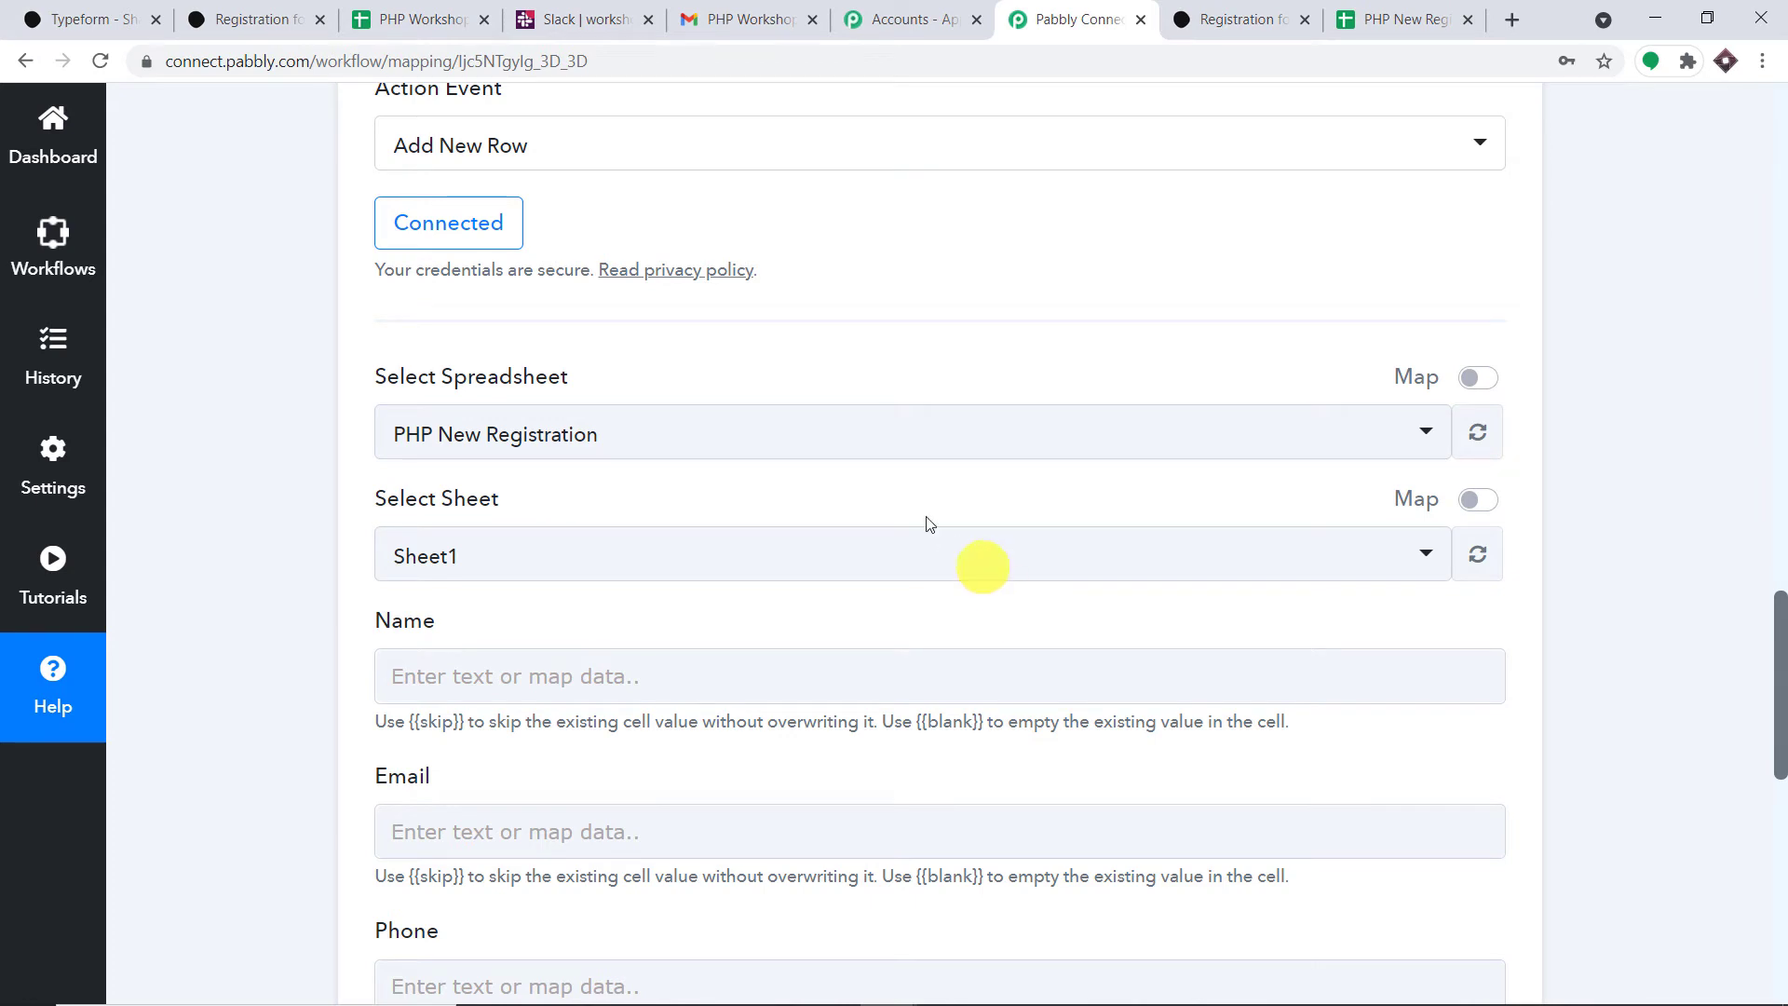
scroll(808, 493, down, 2)
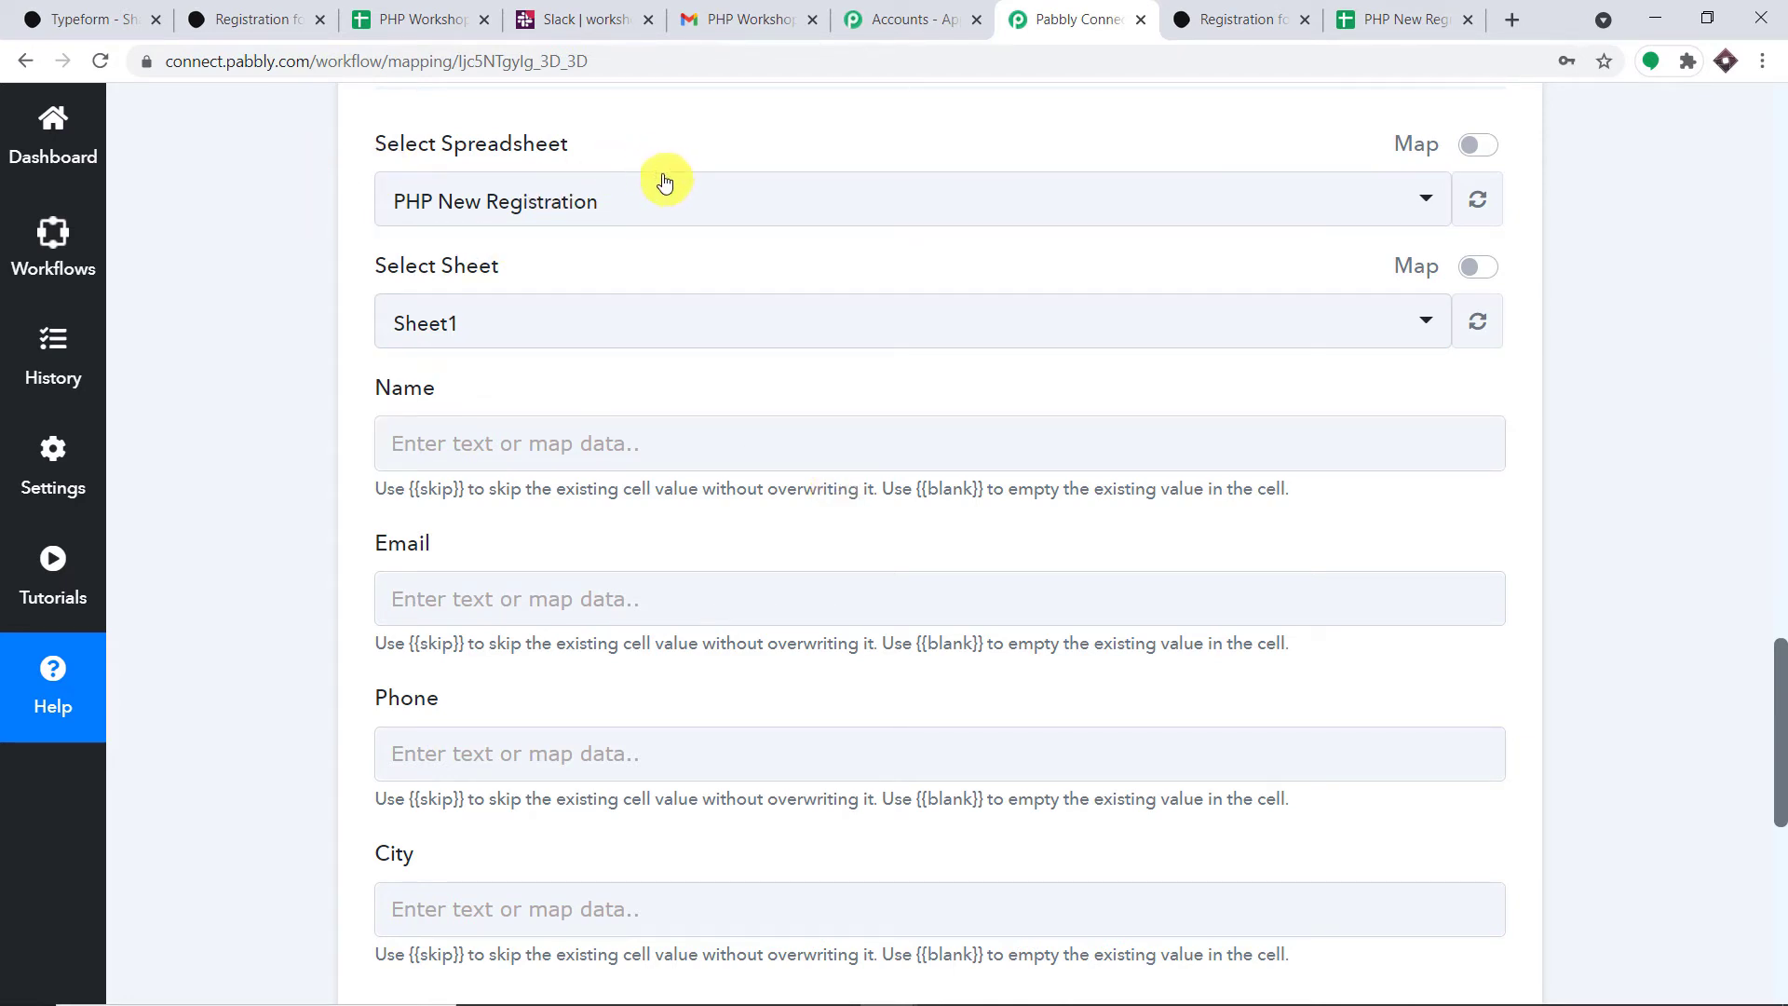
click(699, 207)
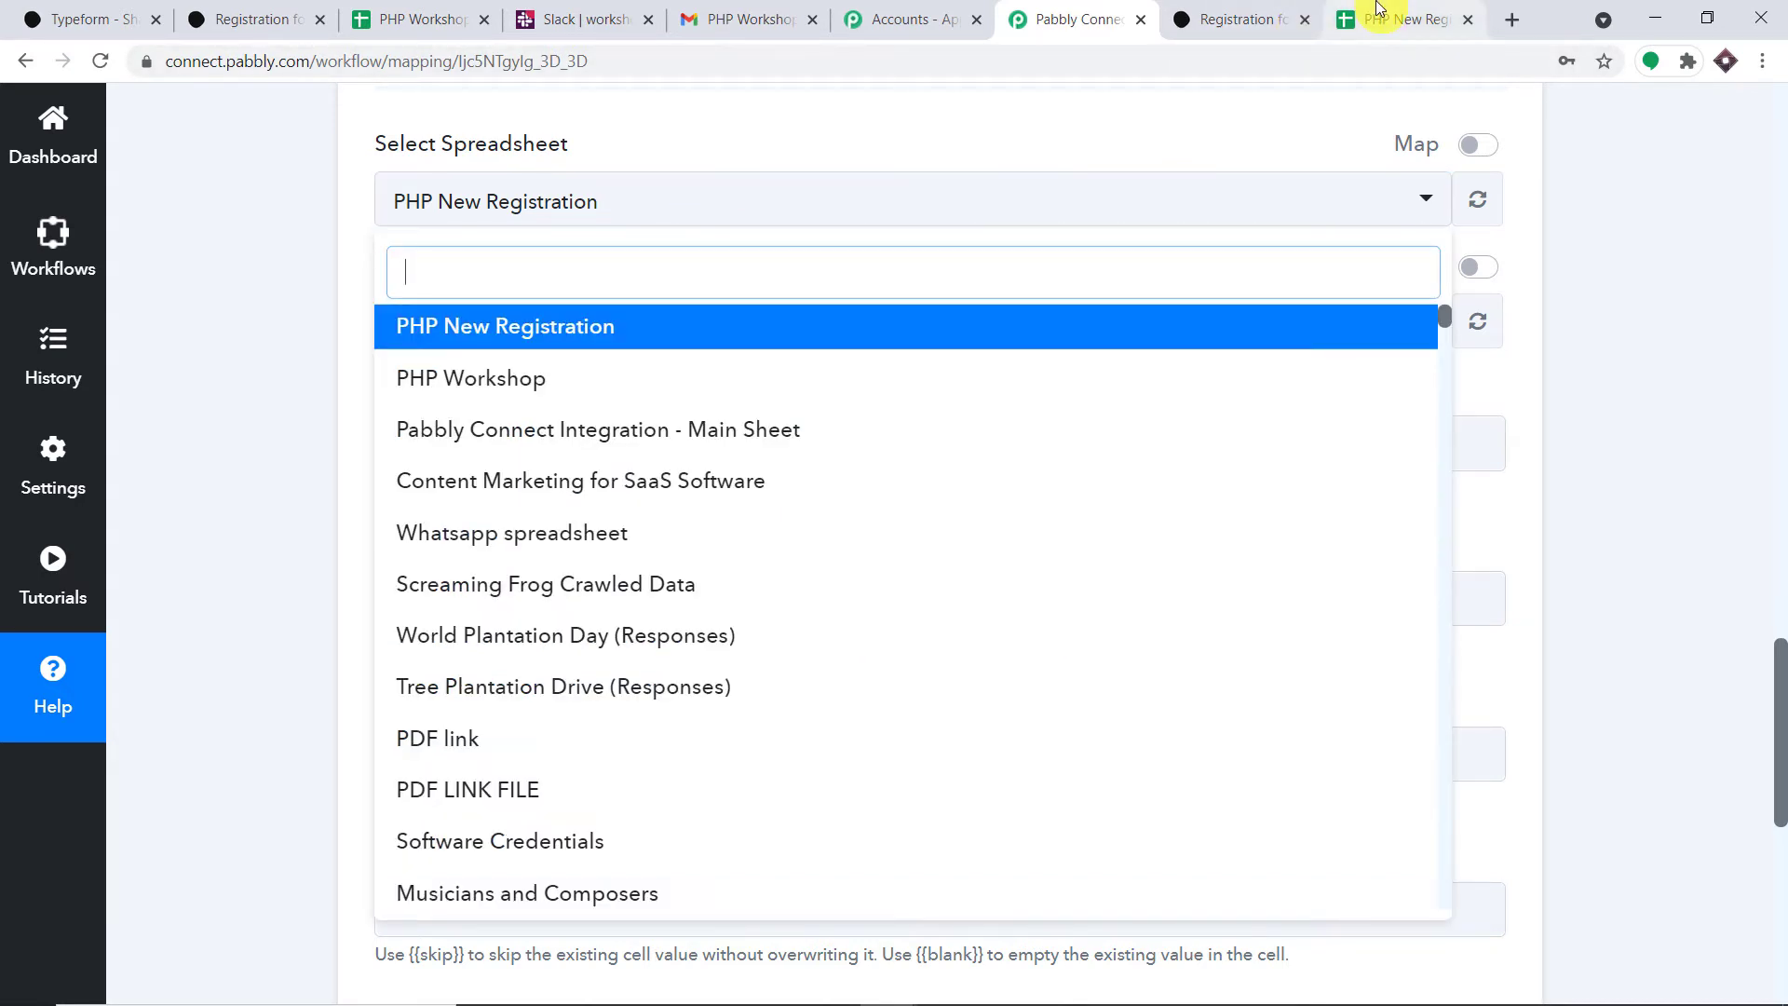
click(1378, 9)
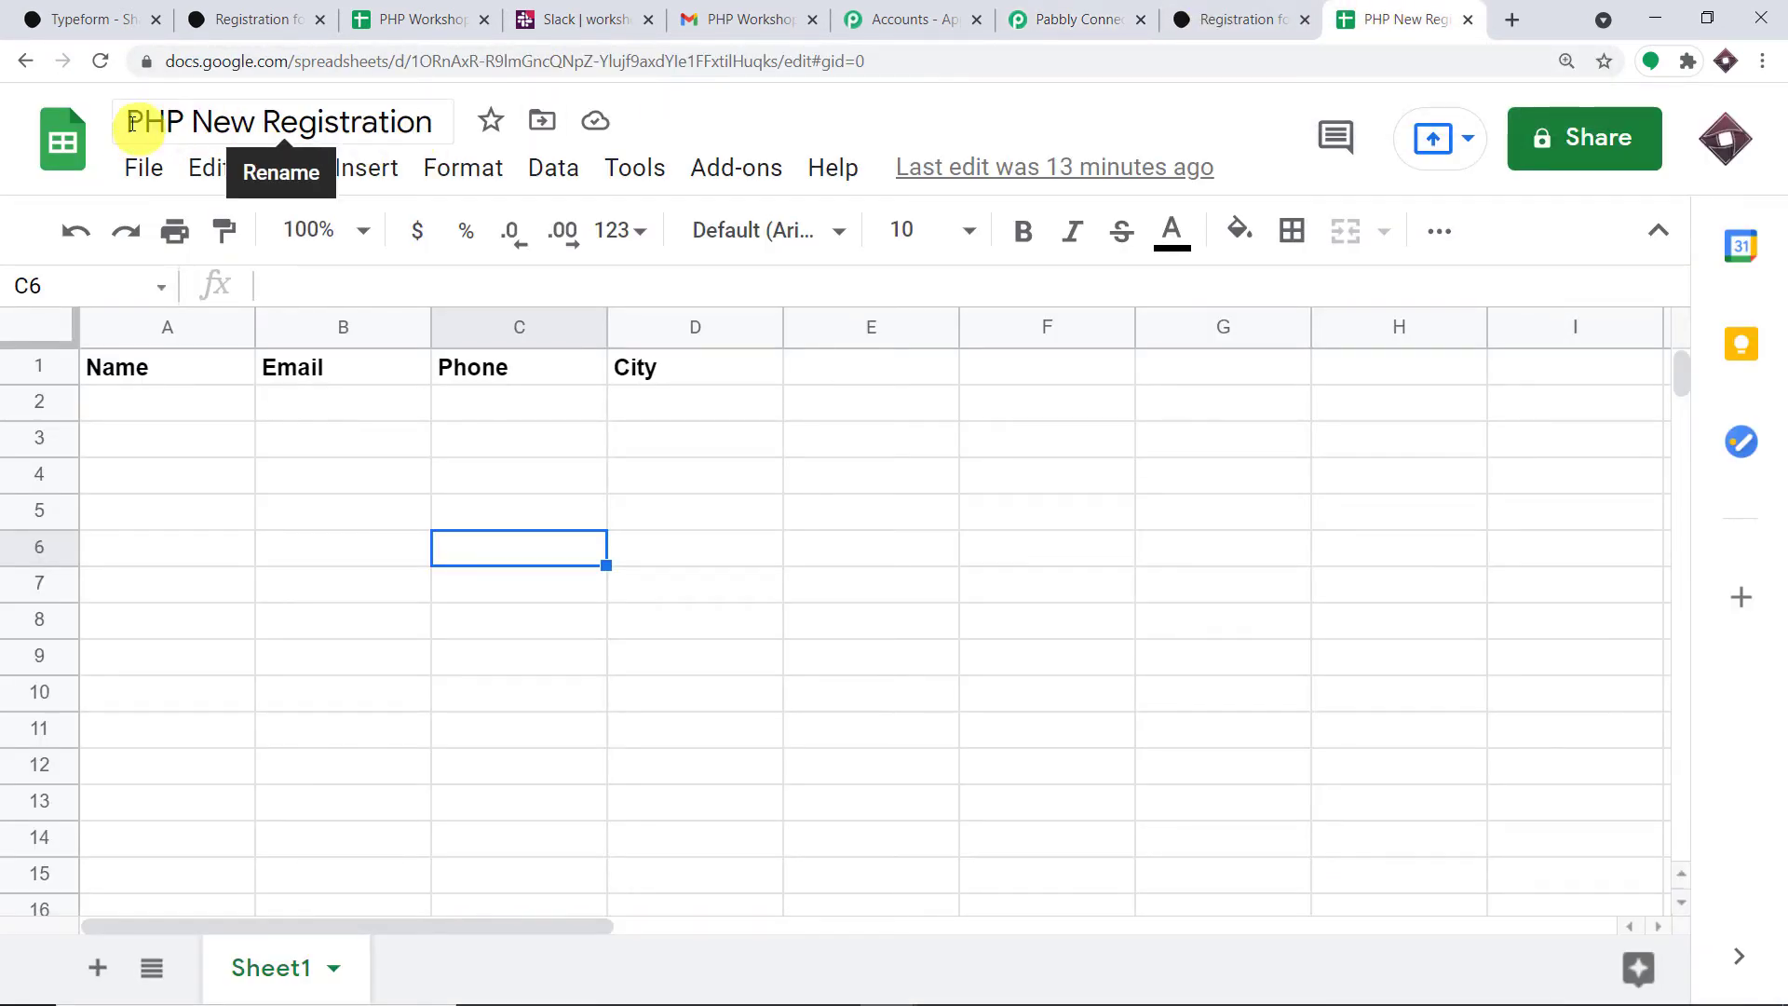
- Reselect PHP New Registration as the target spreadsheet, then view it in Google Sheets
click(1070, 17)
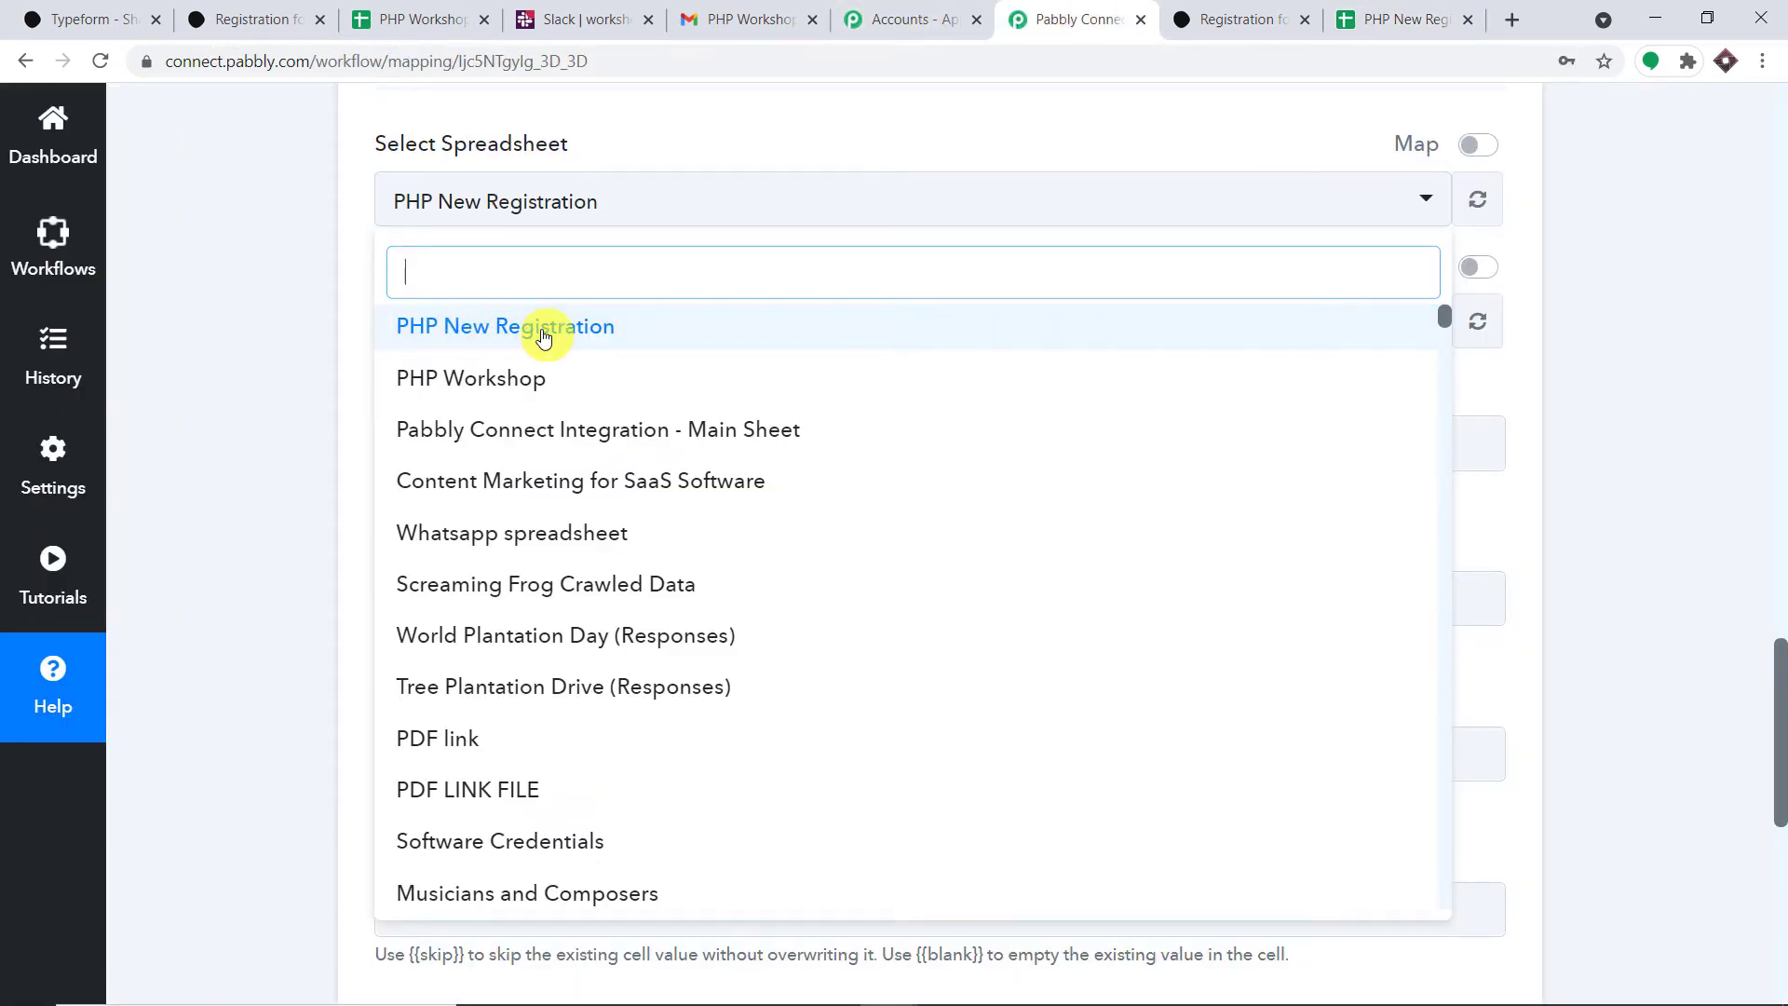
scroll(563, 440, down, 10)
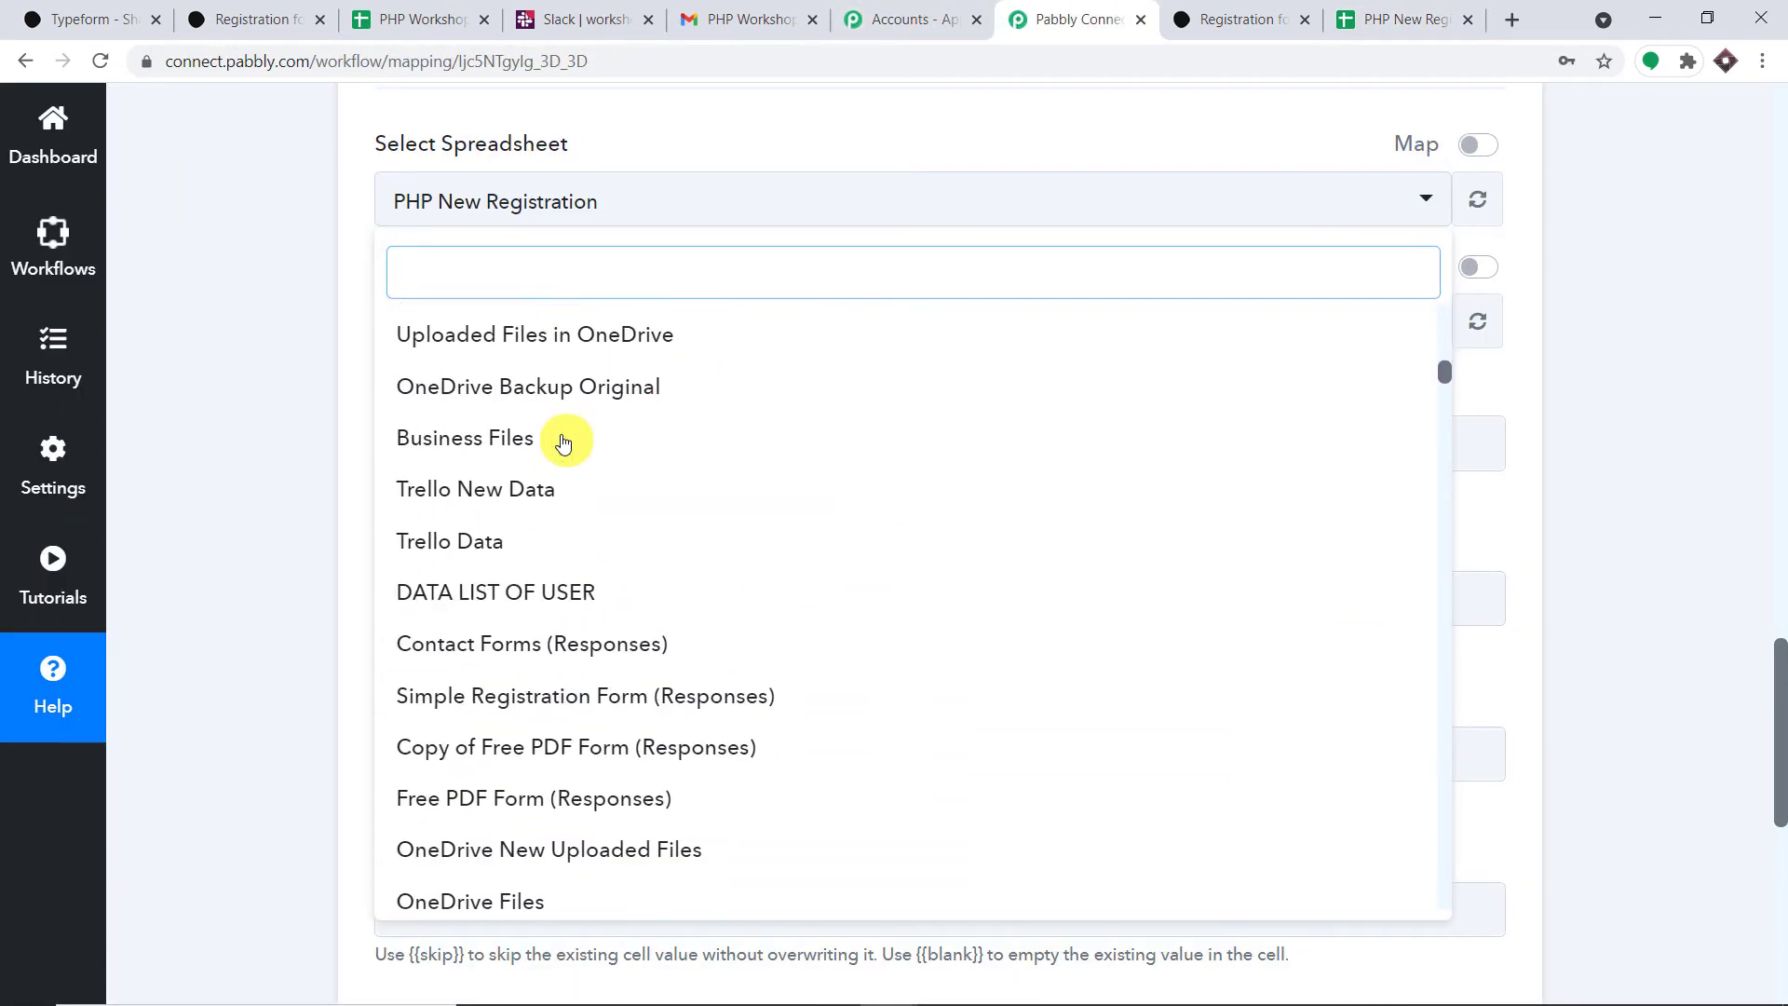
scroll(564, 442, down, 10)
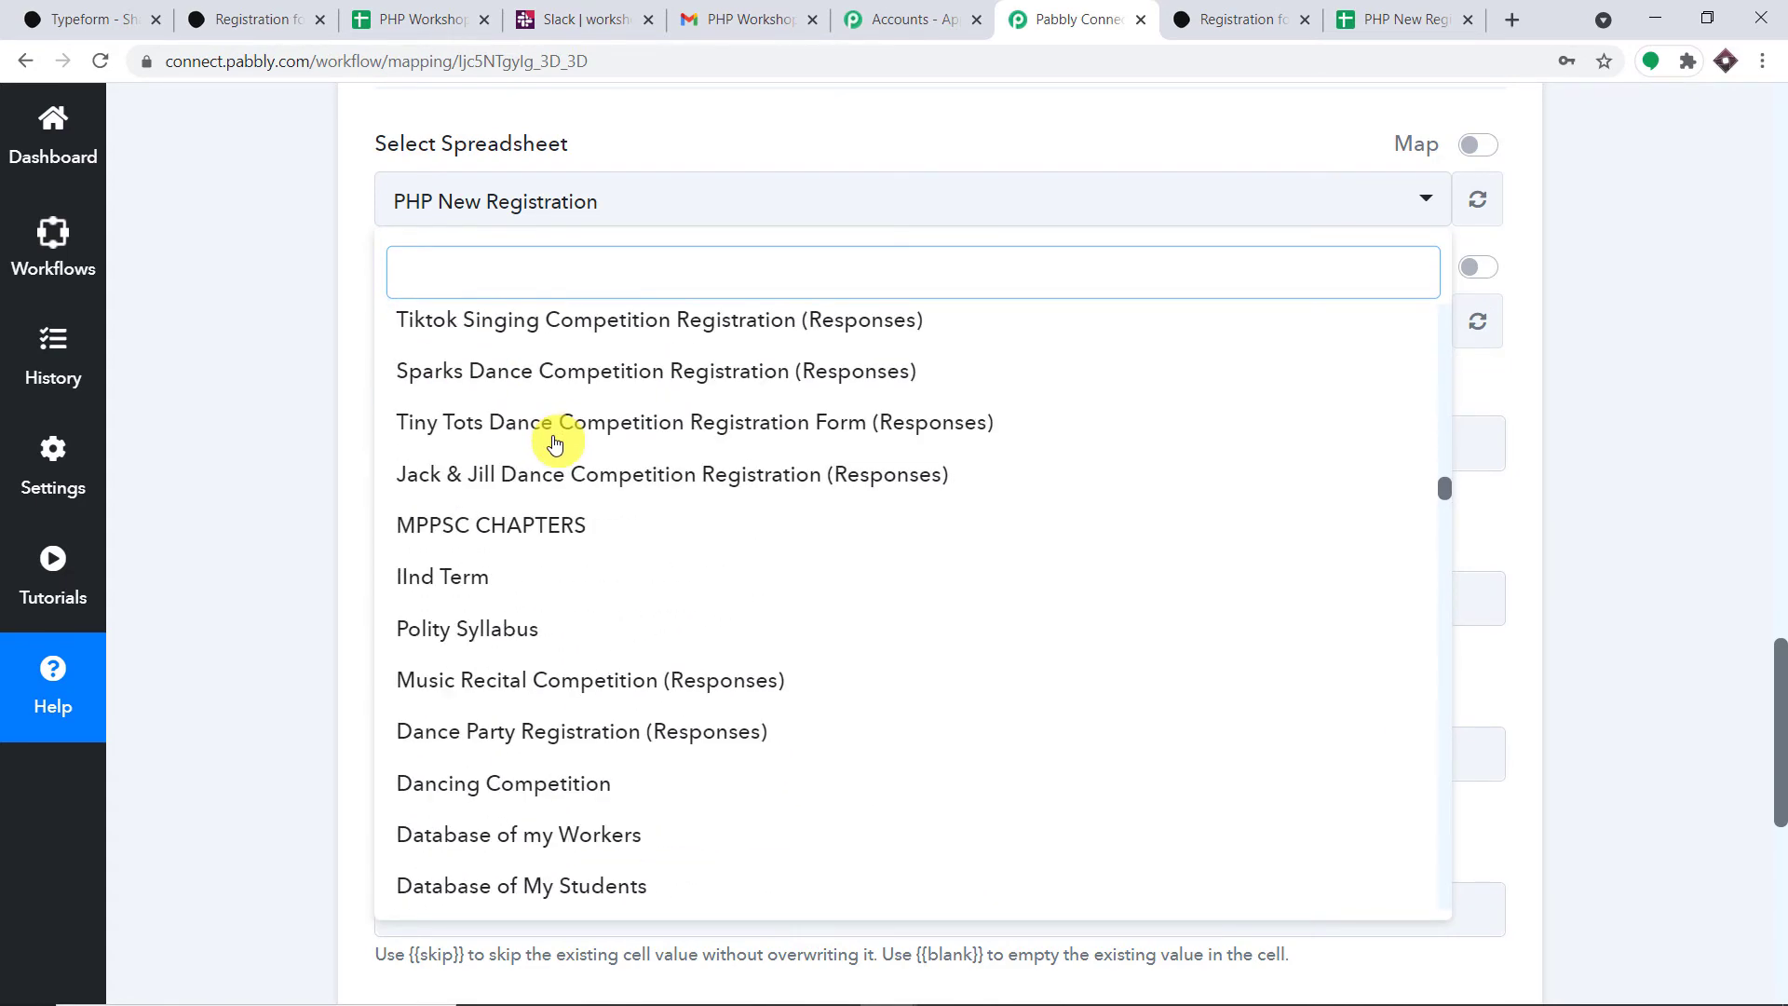
scroll(555, 443, up, 10)
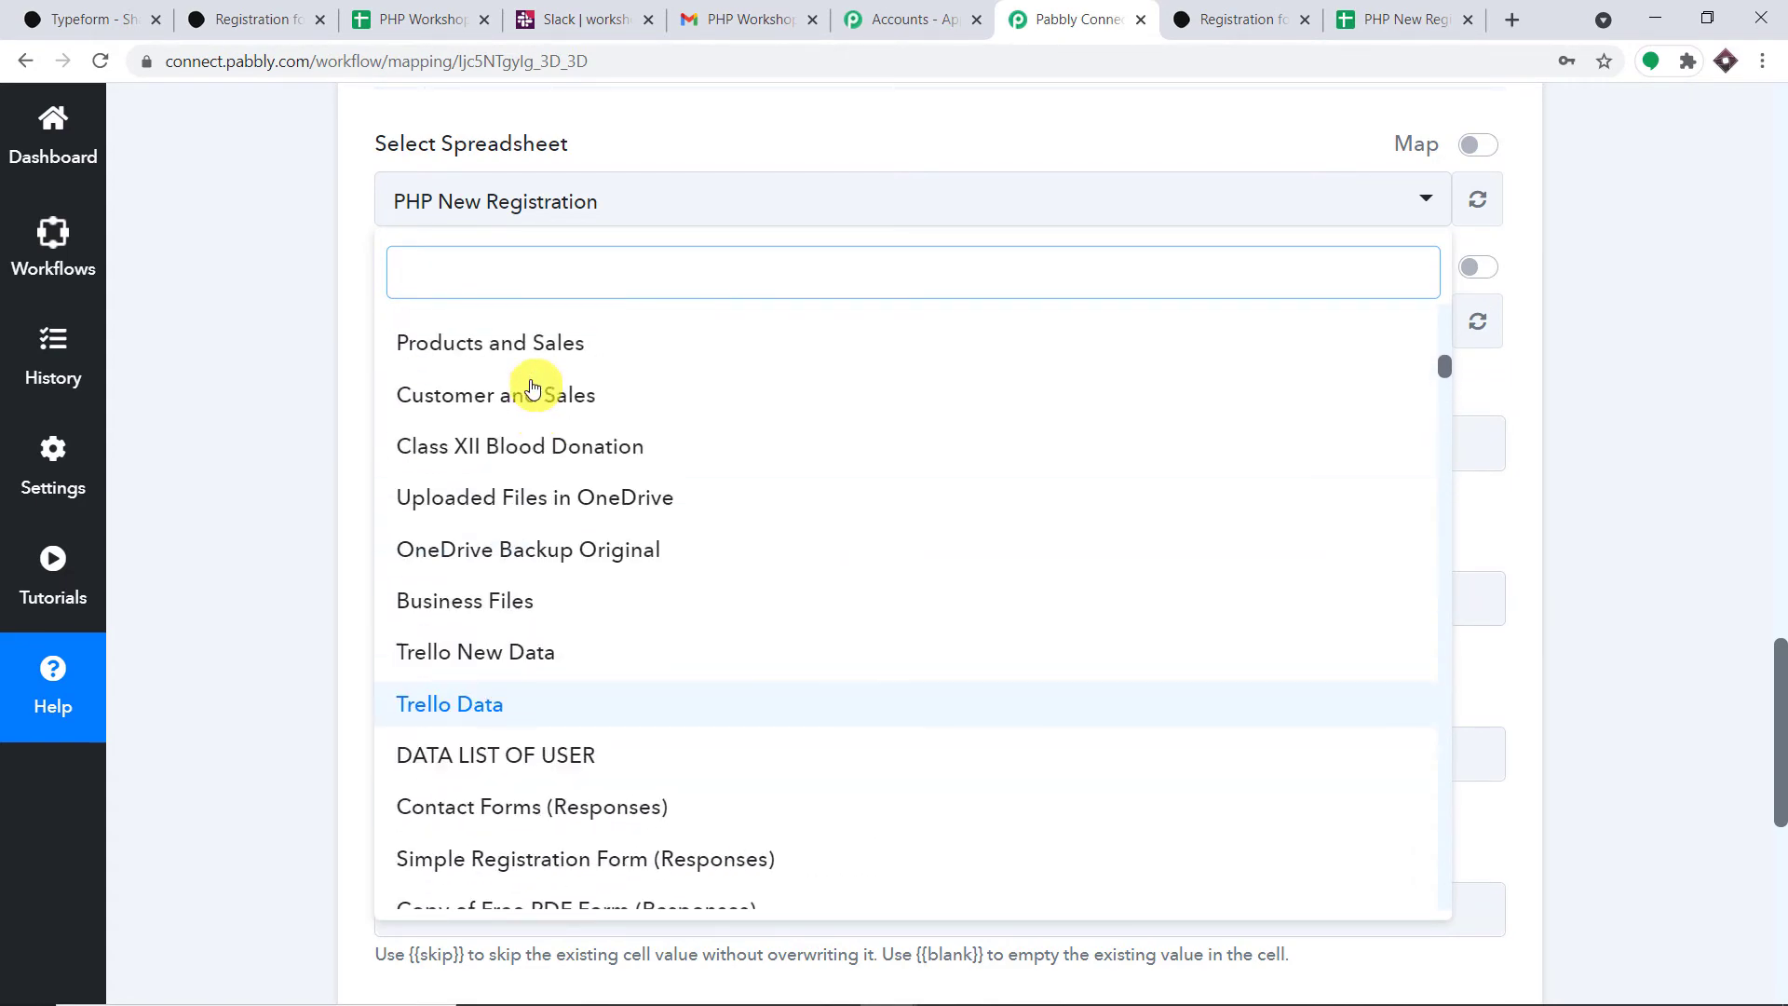
scroll(531, 382, up, 10)
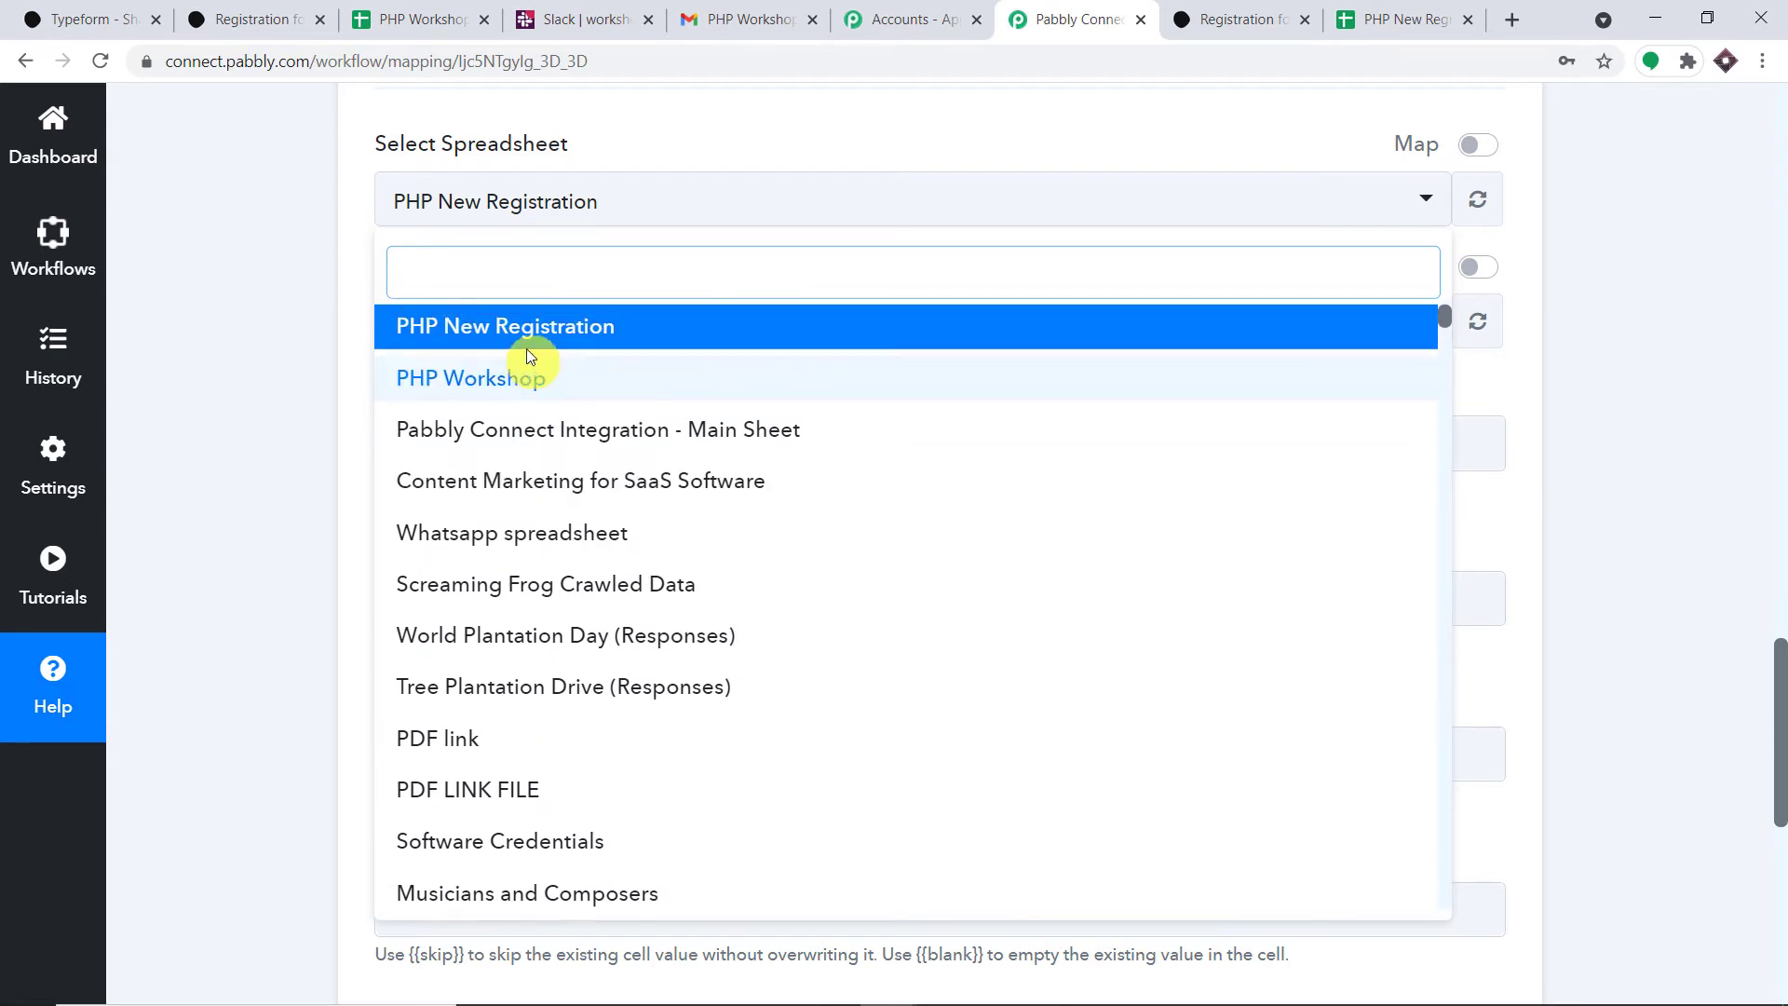
click(596, 332)
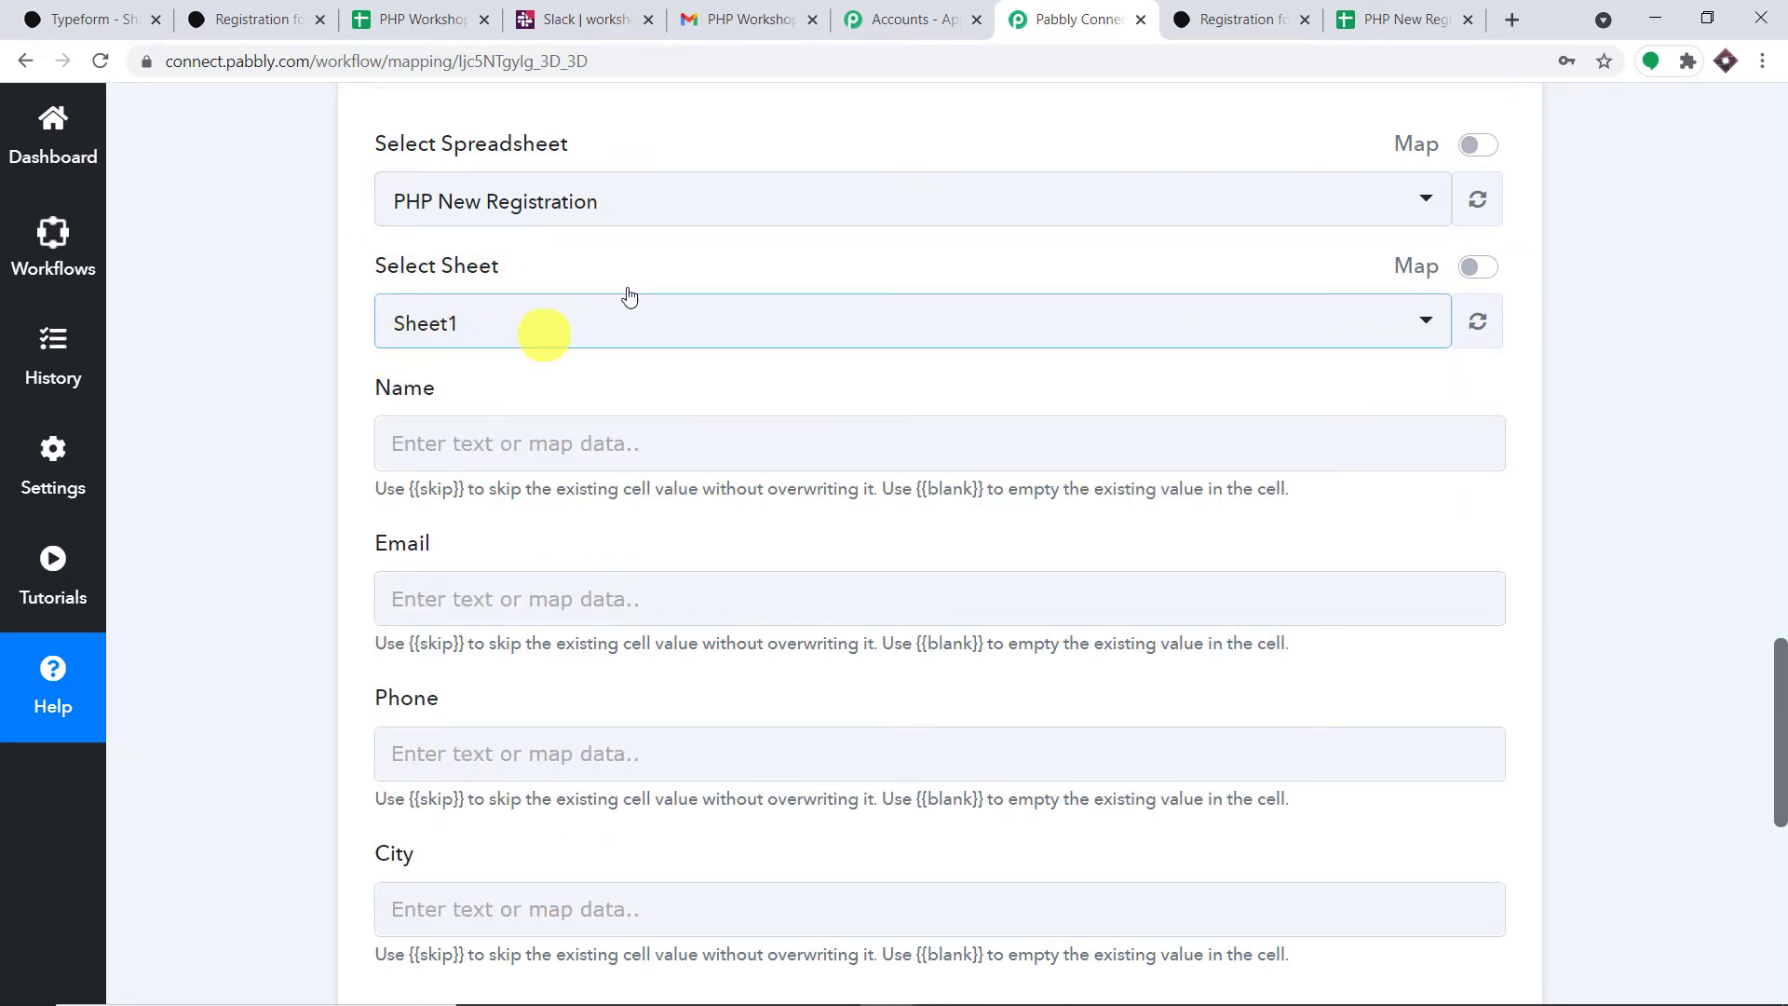
click(1404, 14)
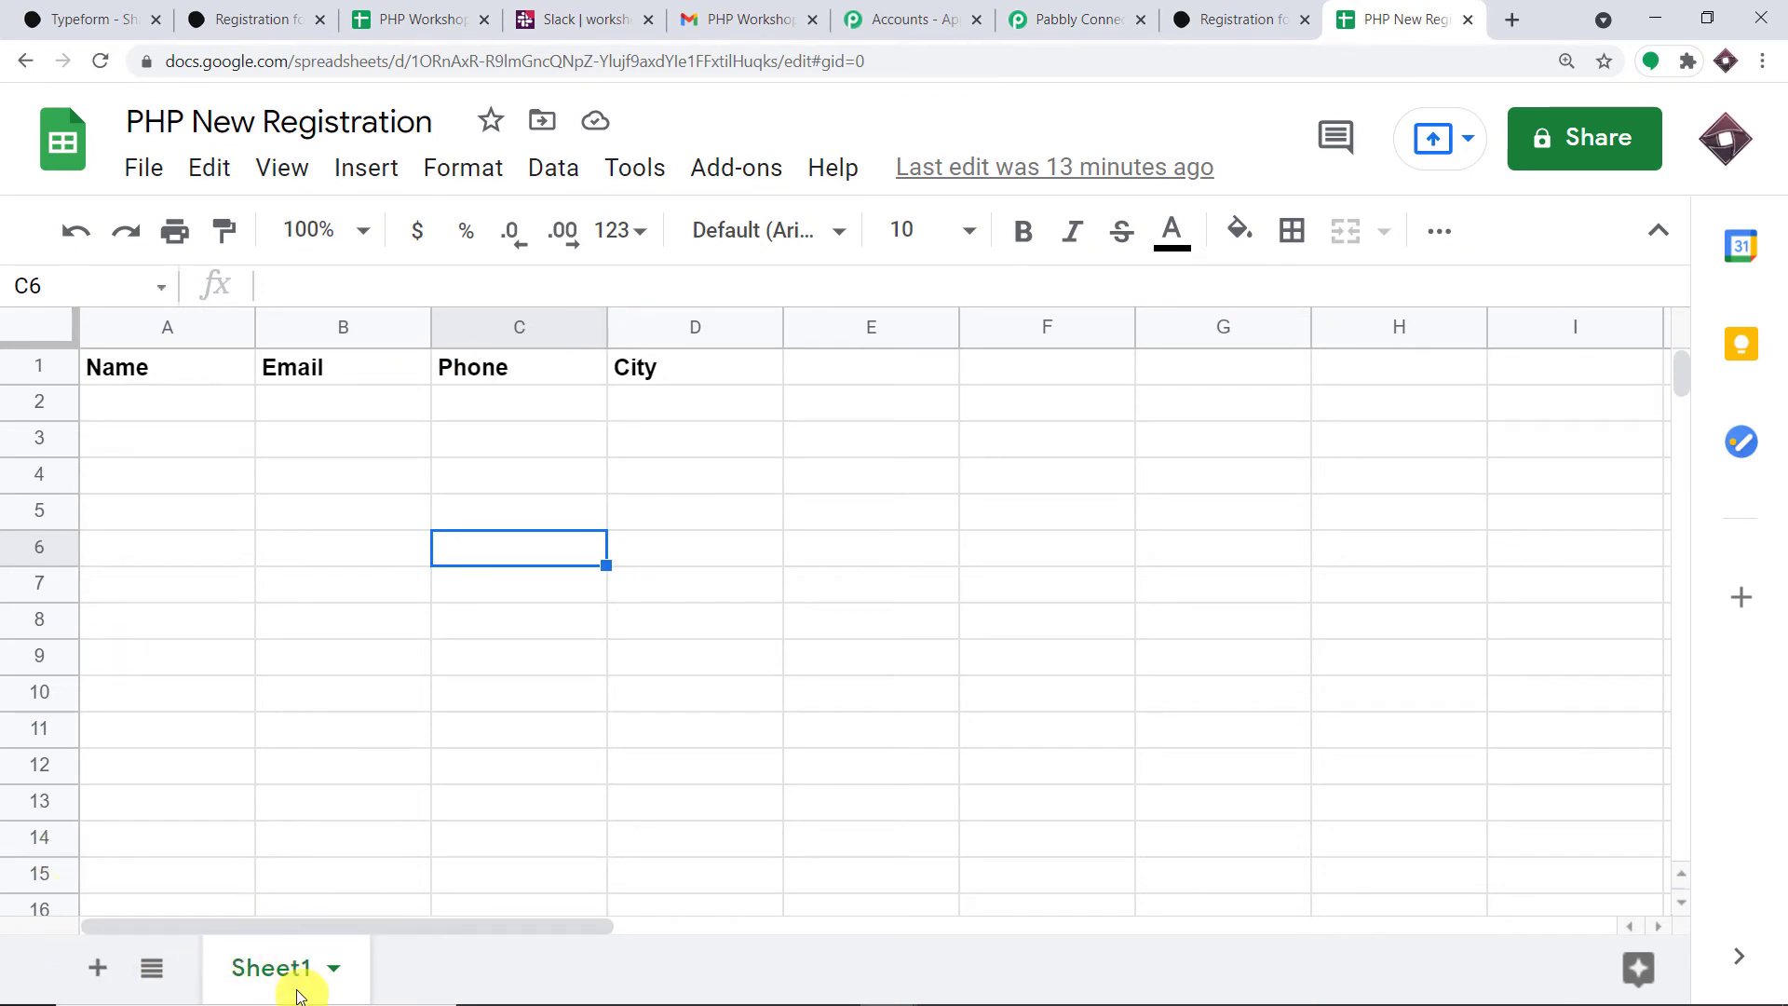
- Glance back over the Pabbly Connect Google Sheets action form
click(1092, 17)
scroll(706, 493, down, 1)
scroll(707, 492, down, 1)
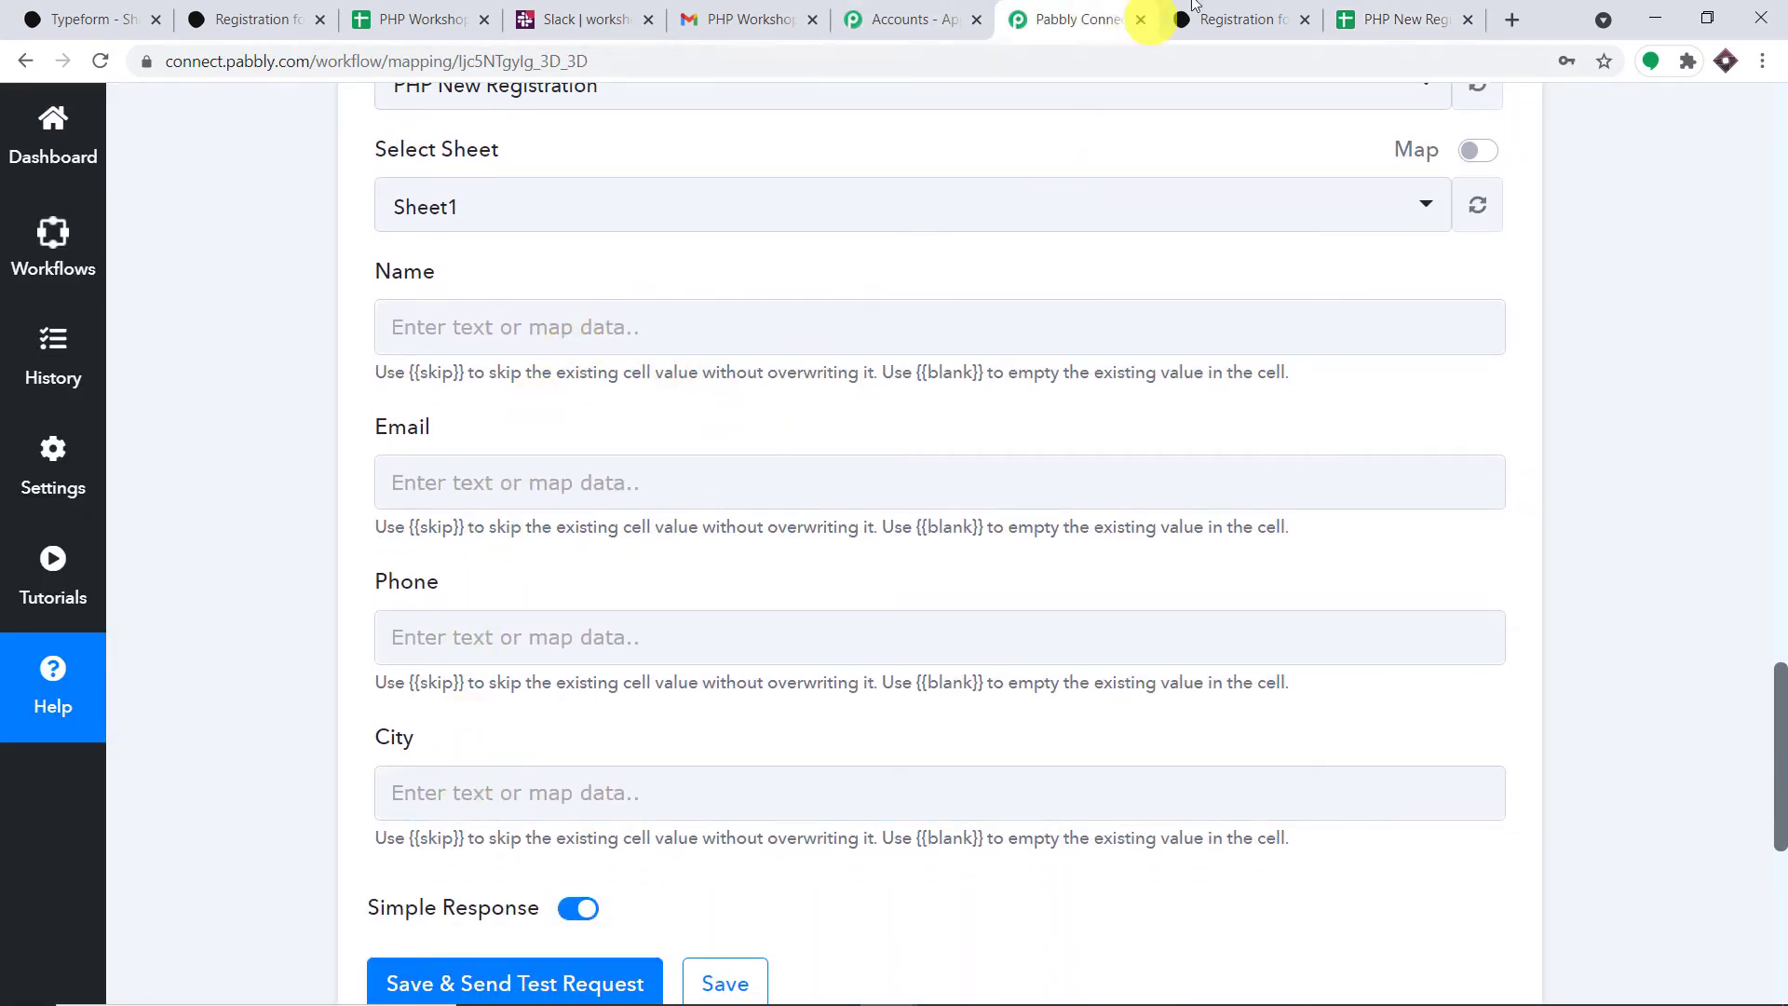
- Point out the Name, Email, Phone and City headers and empty row 2 for new entries
click(1392, 19)
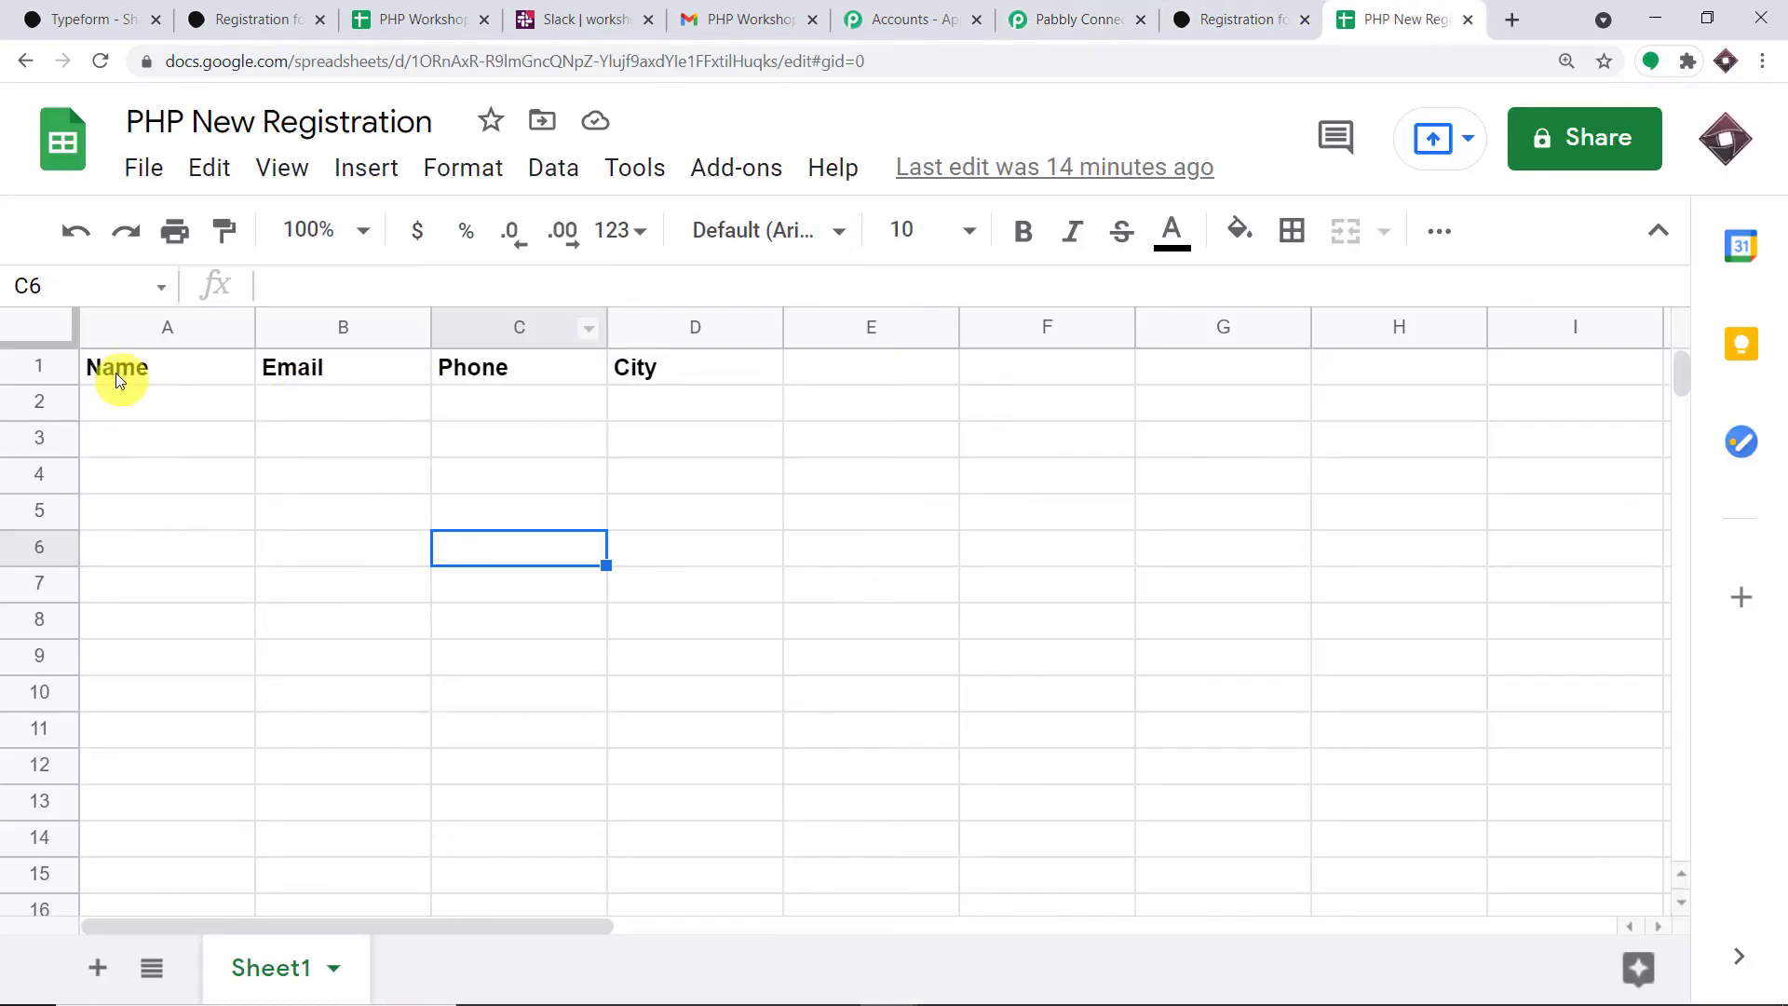
click(116, 372)
click(372, 377)
click(495, 378)
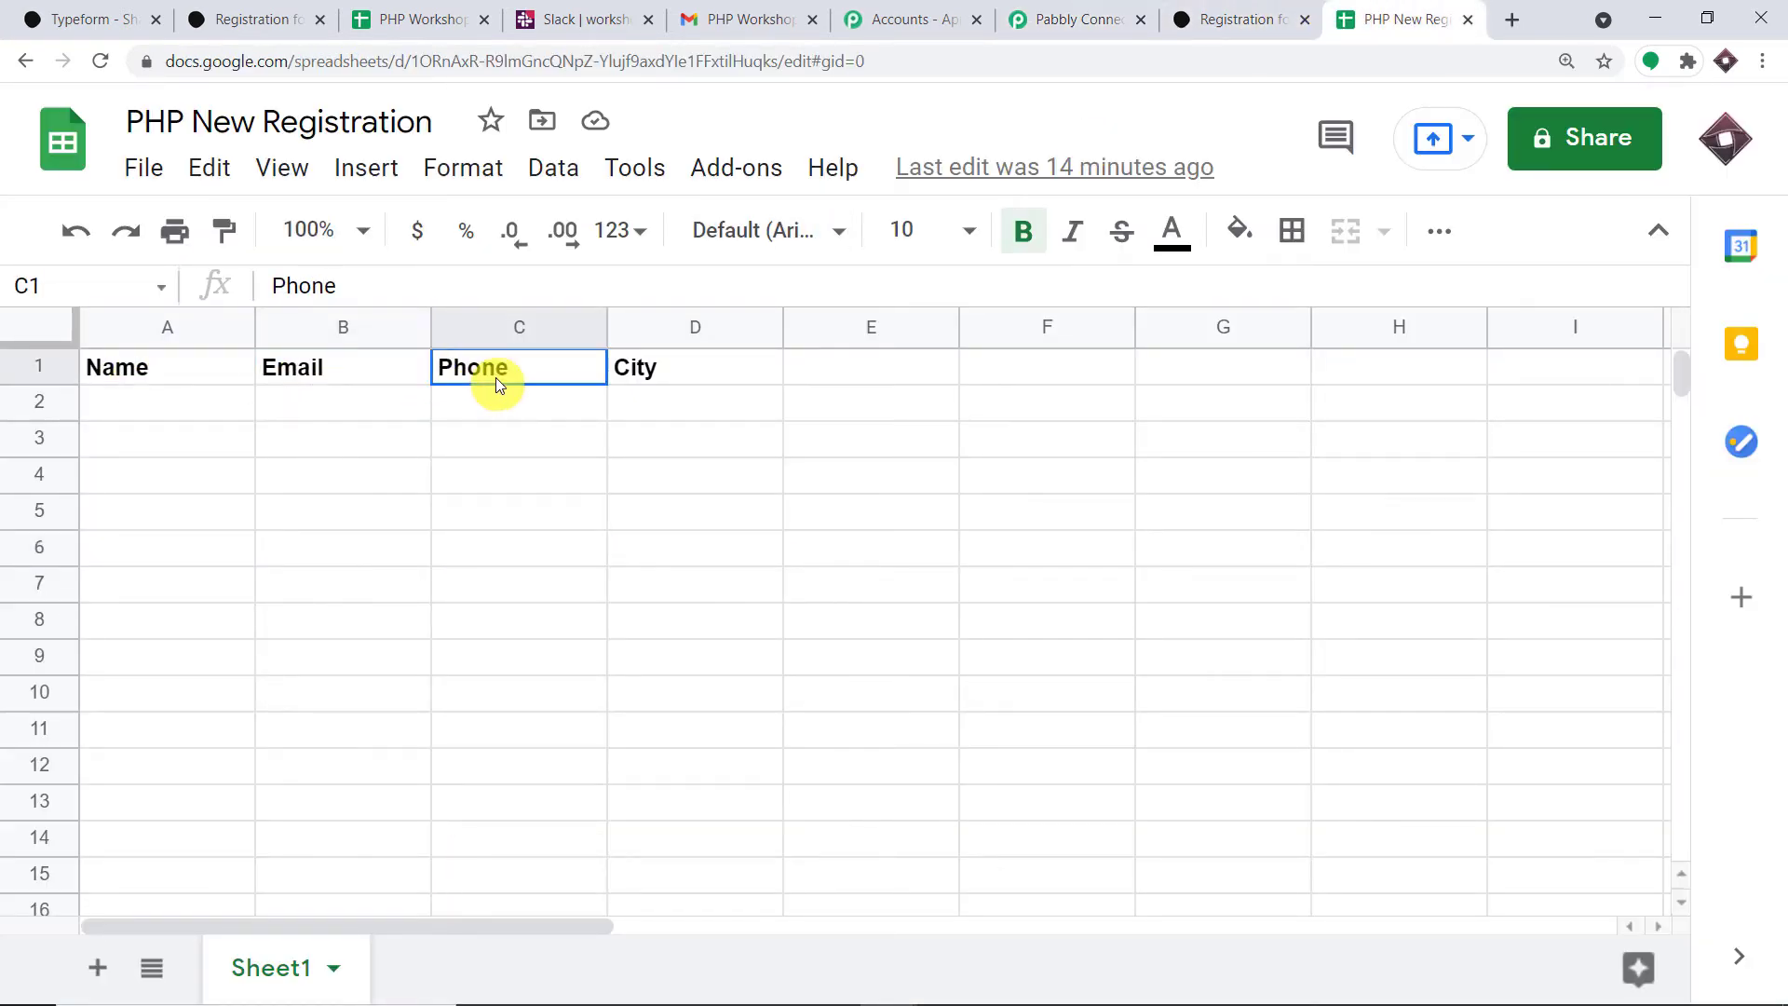
click(651, 373)
drag(853, 400, 84, 409)
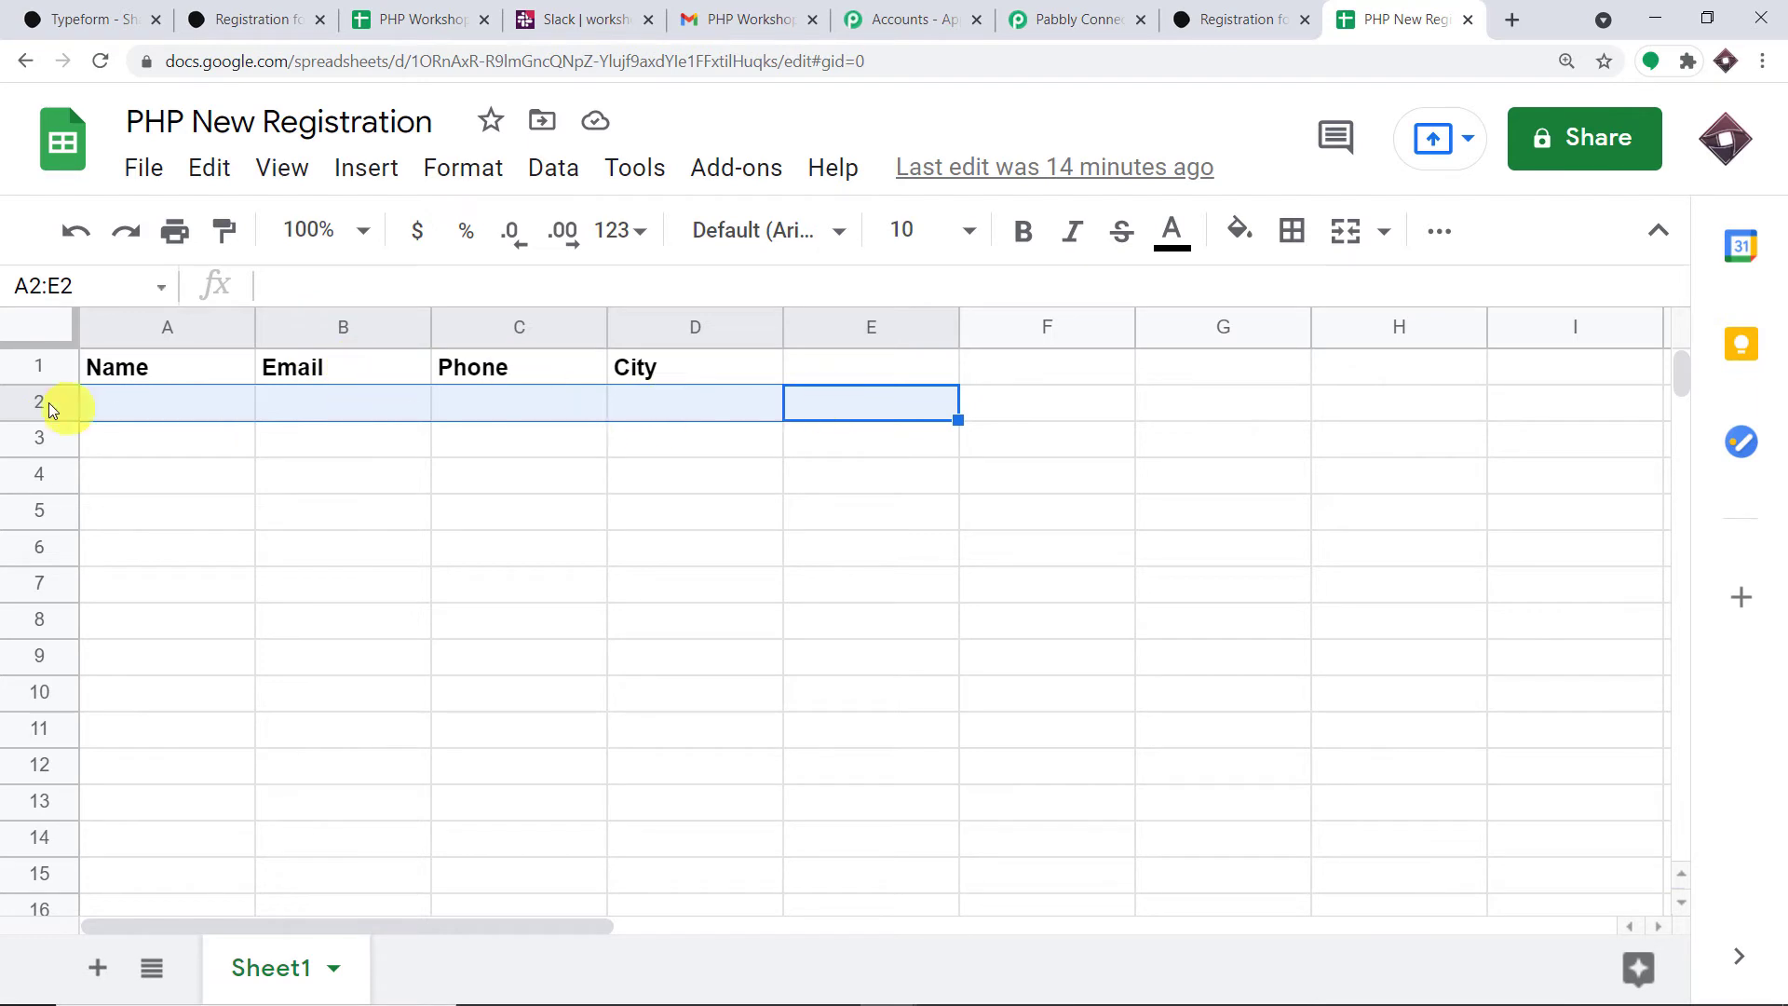
click(1080, 12)
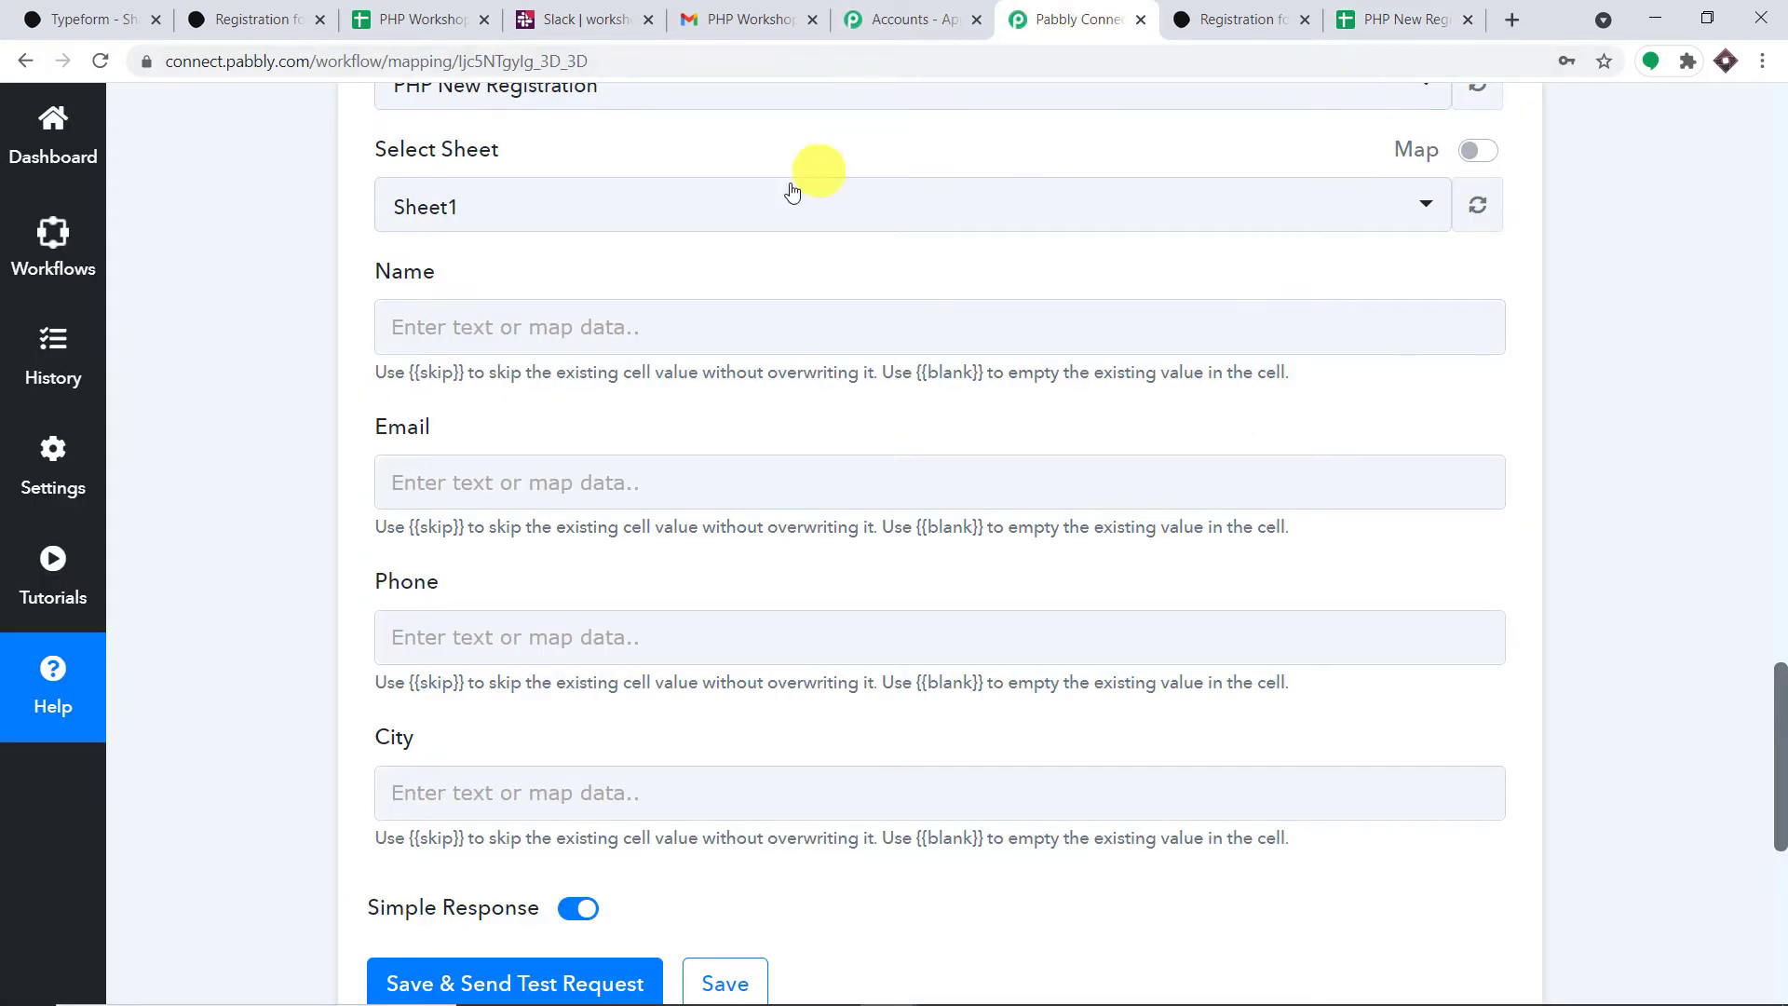
click(918, 320)
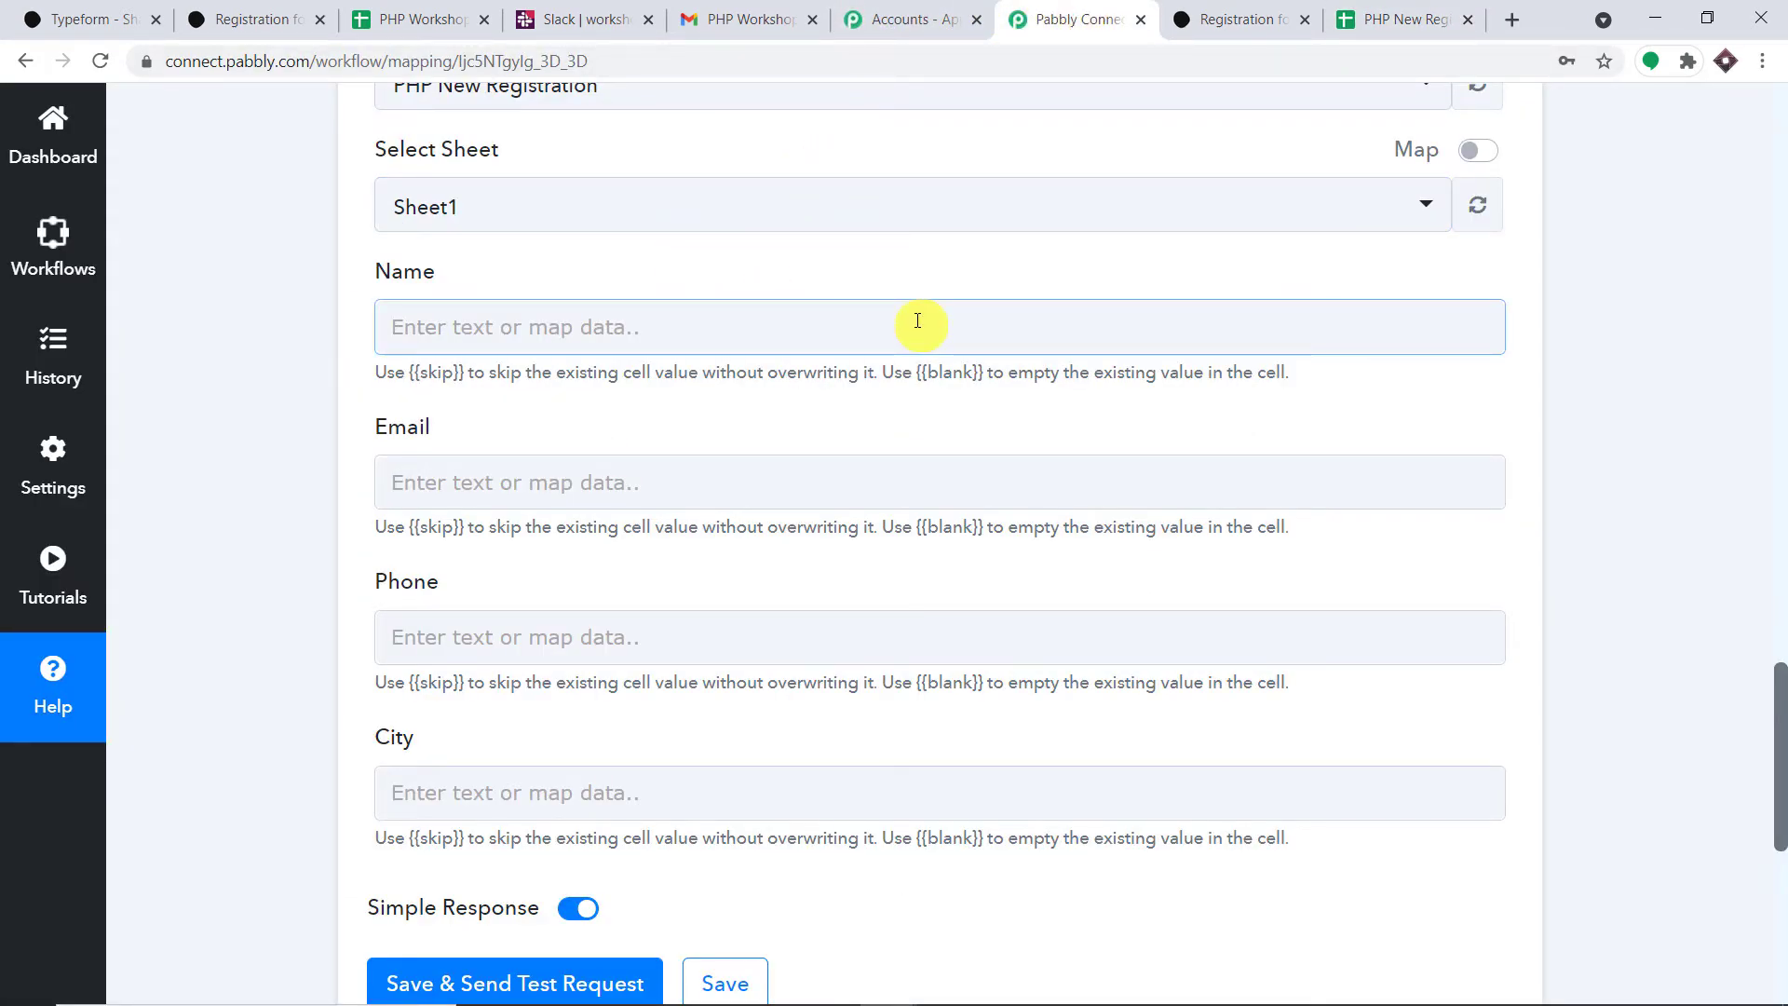
click(1779, 444)
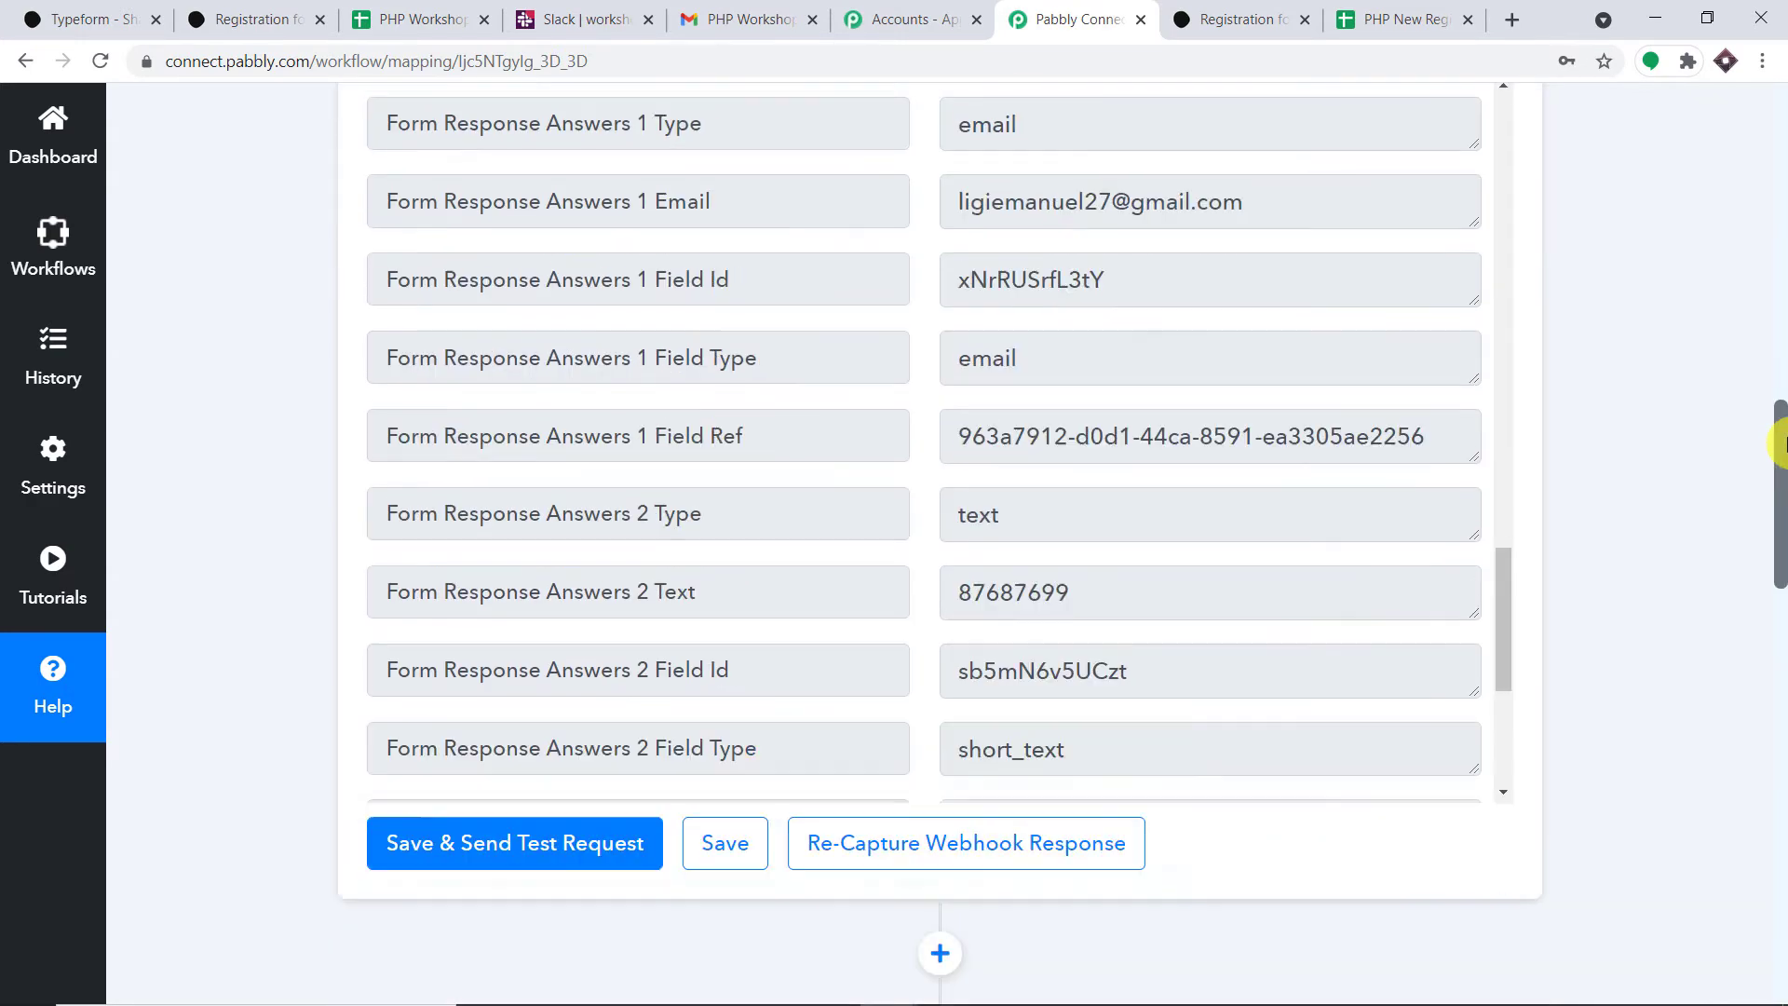
drag(1779, 443, 1779, 447)
scroll(1145, 489, up, 14)
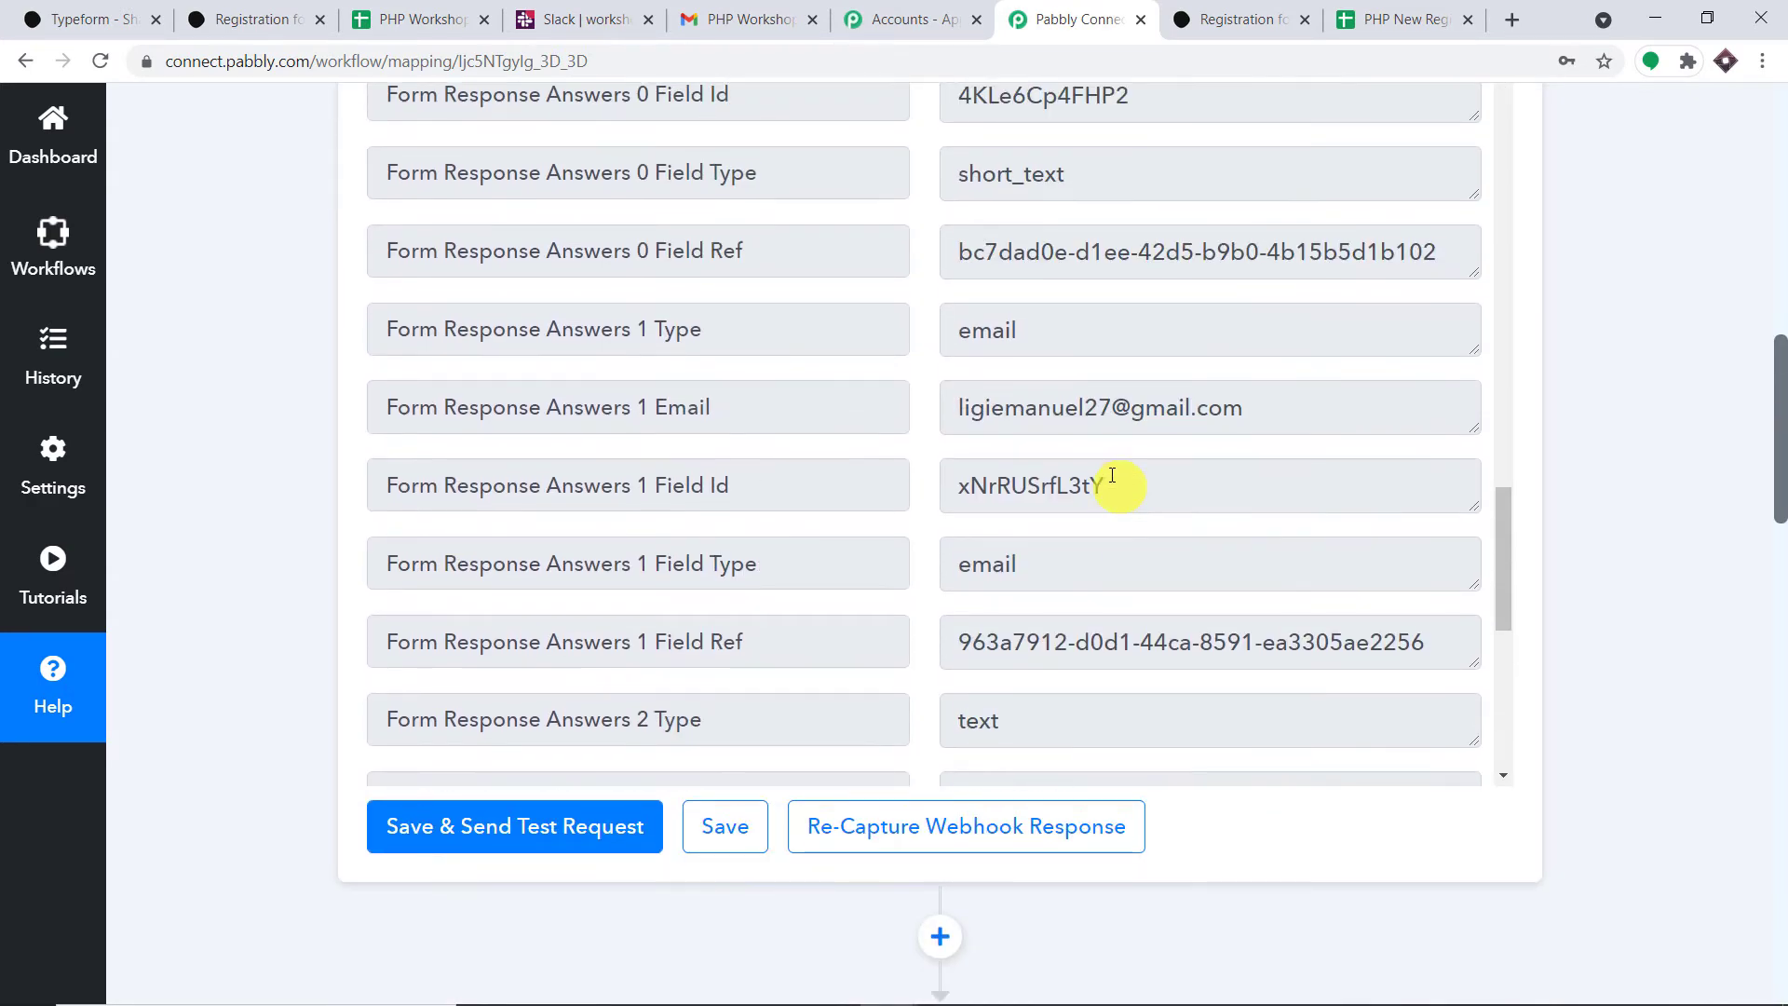
scroll(1094, 419, up, 8)
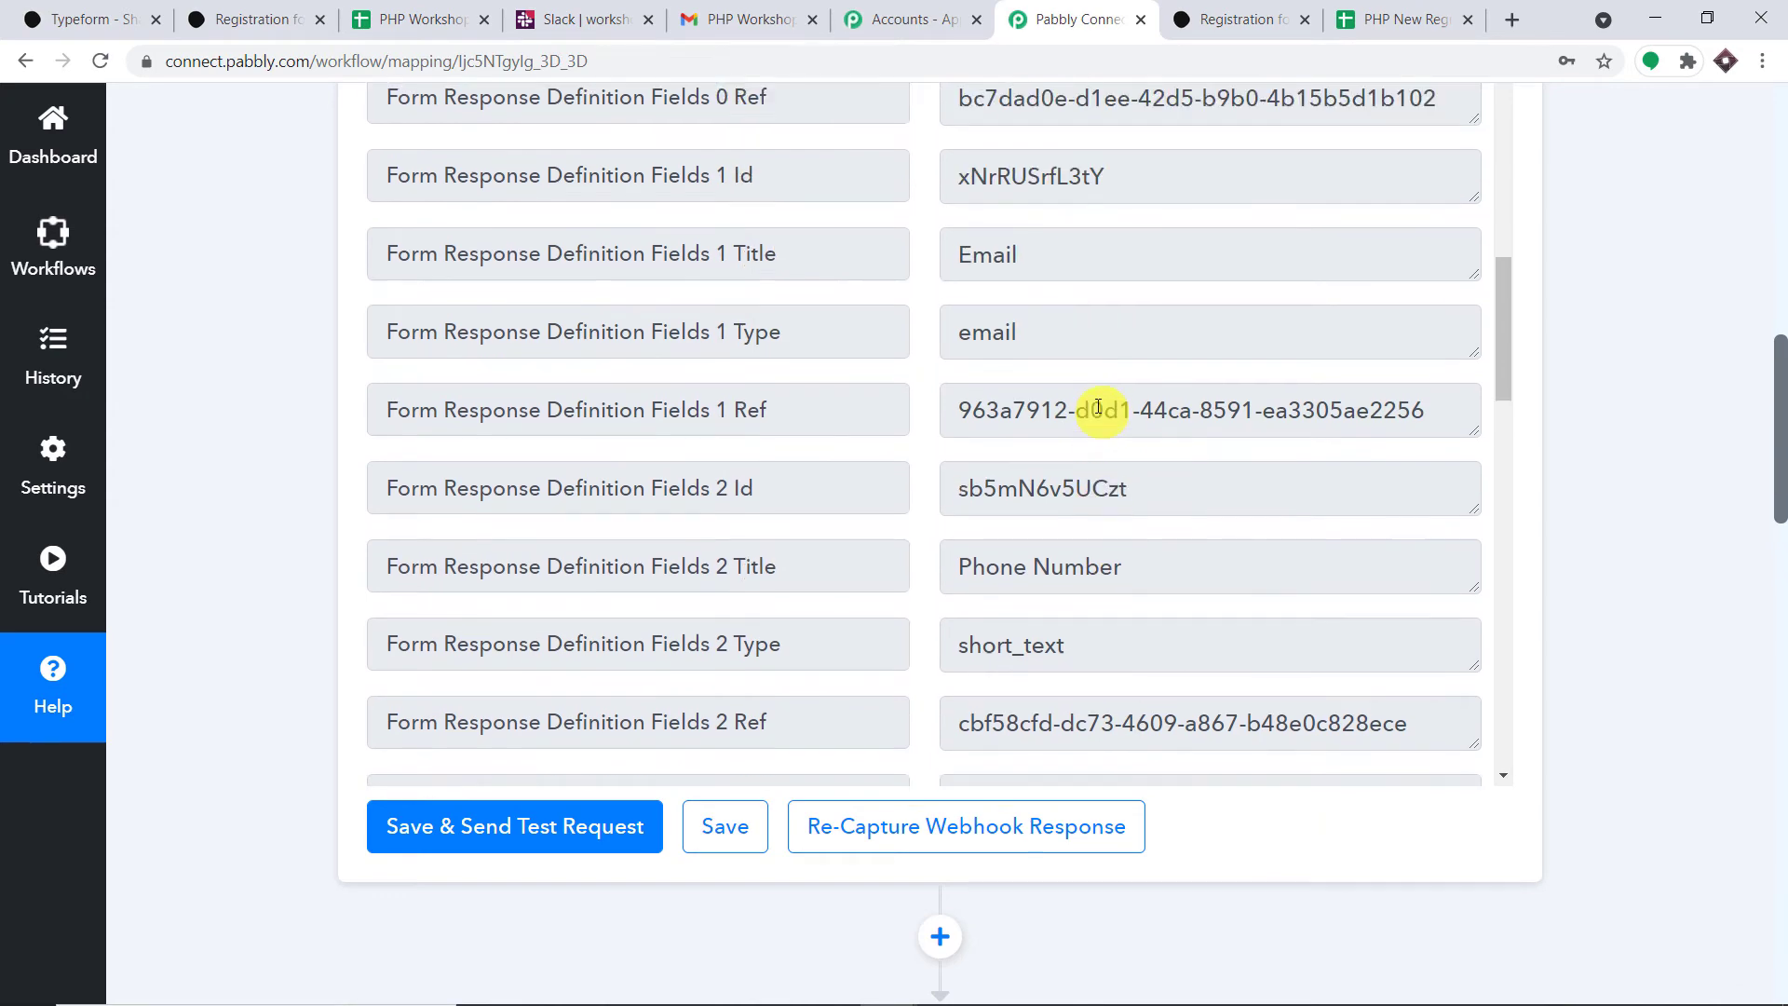
scroll(1082, 319, up, 4)
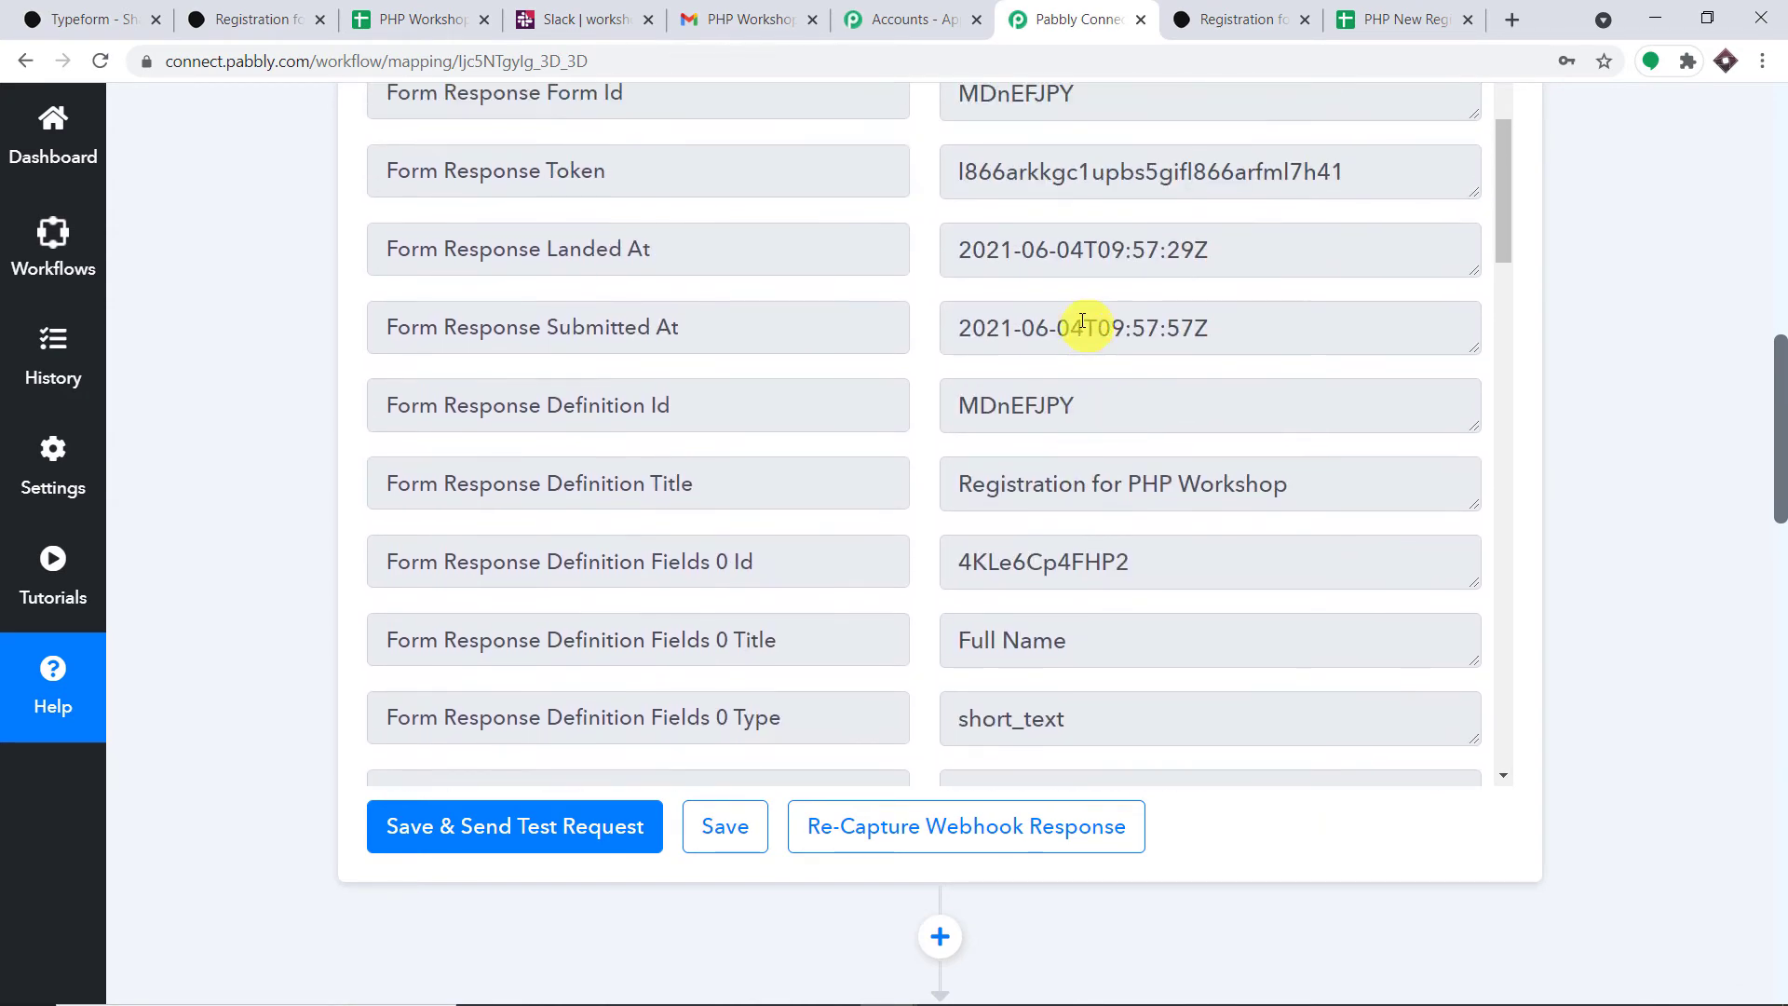
scroll(1082, 319, down, 15)
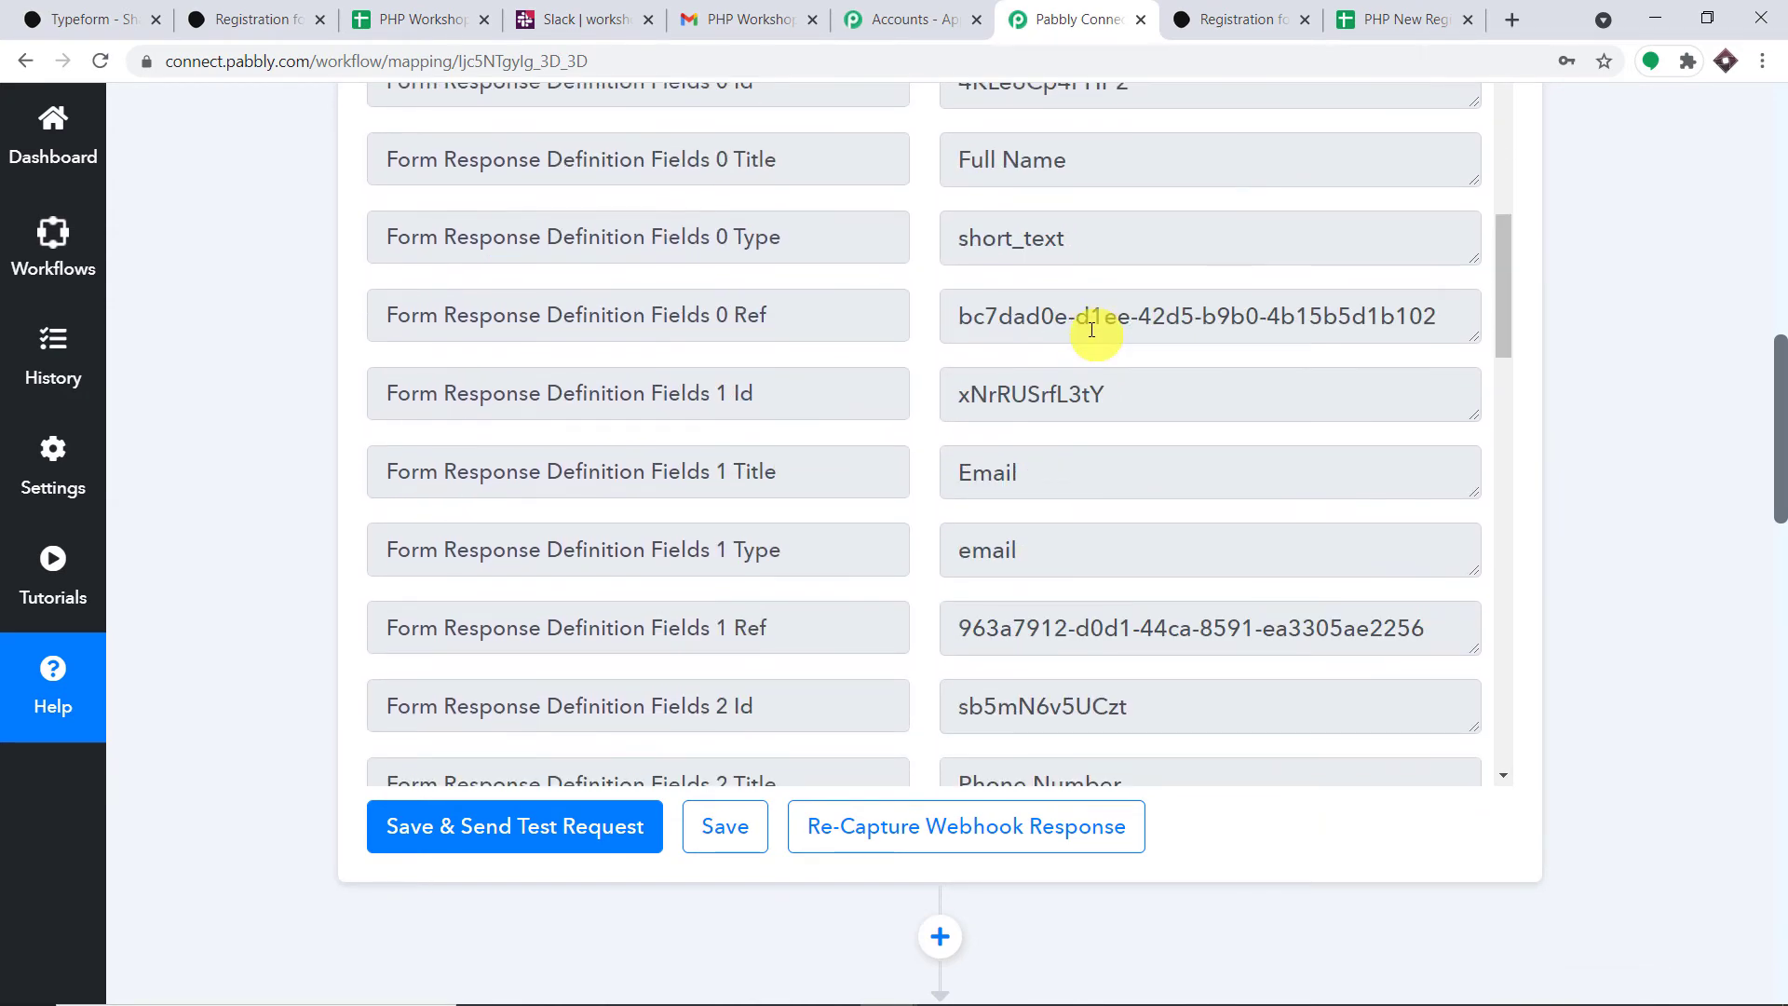
scroll(1092, 329, down, 3)
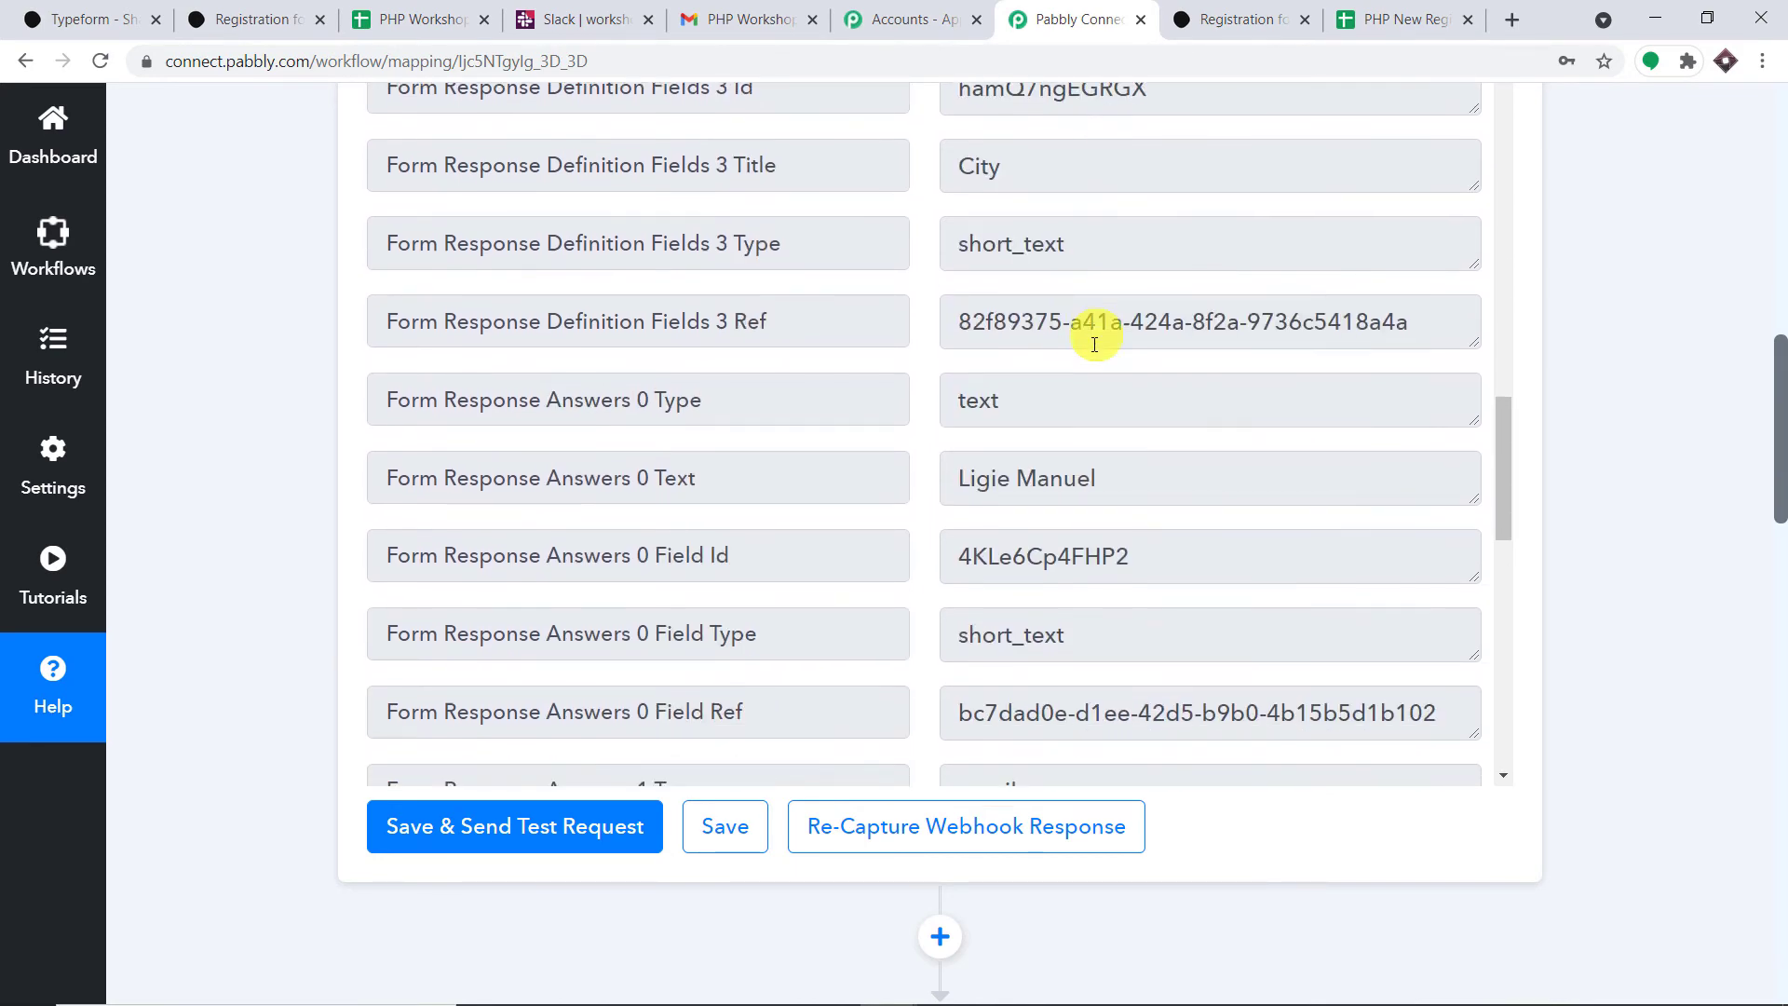
triple_click(1025, 495)
drag(1781, 372, 1781, 743)
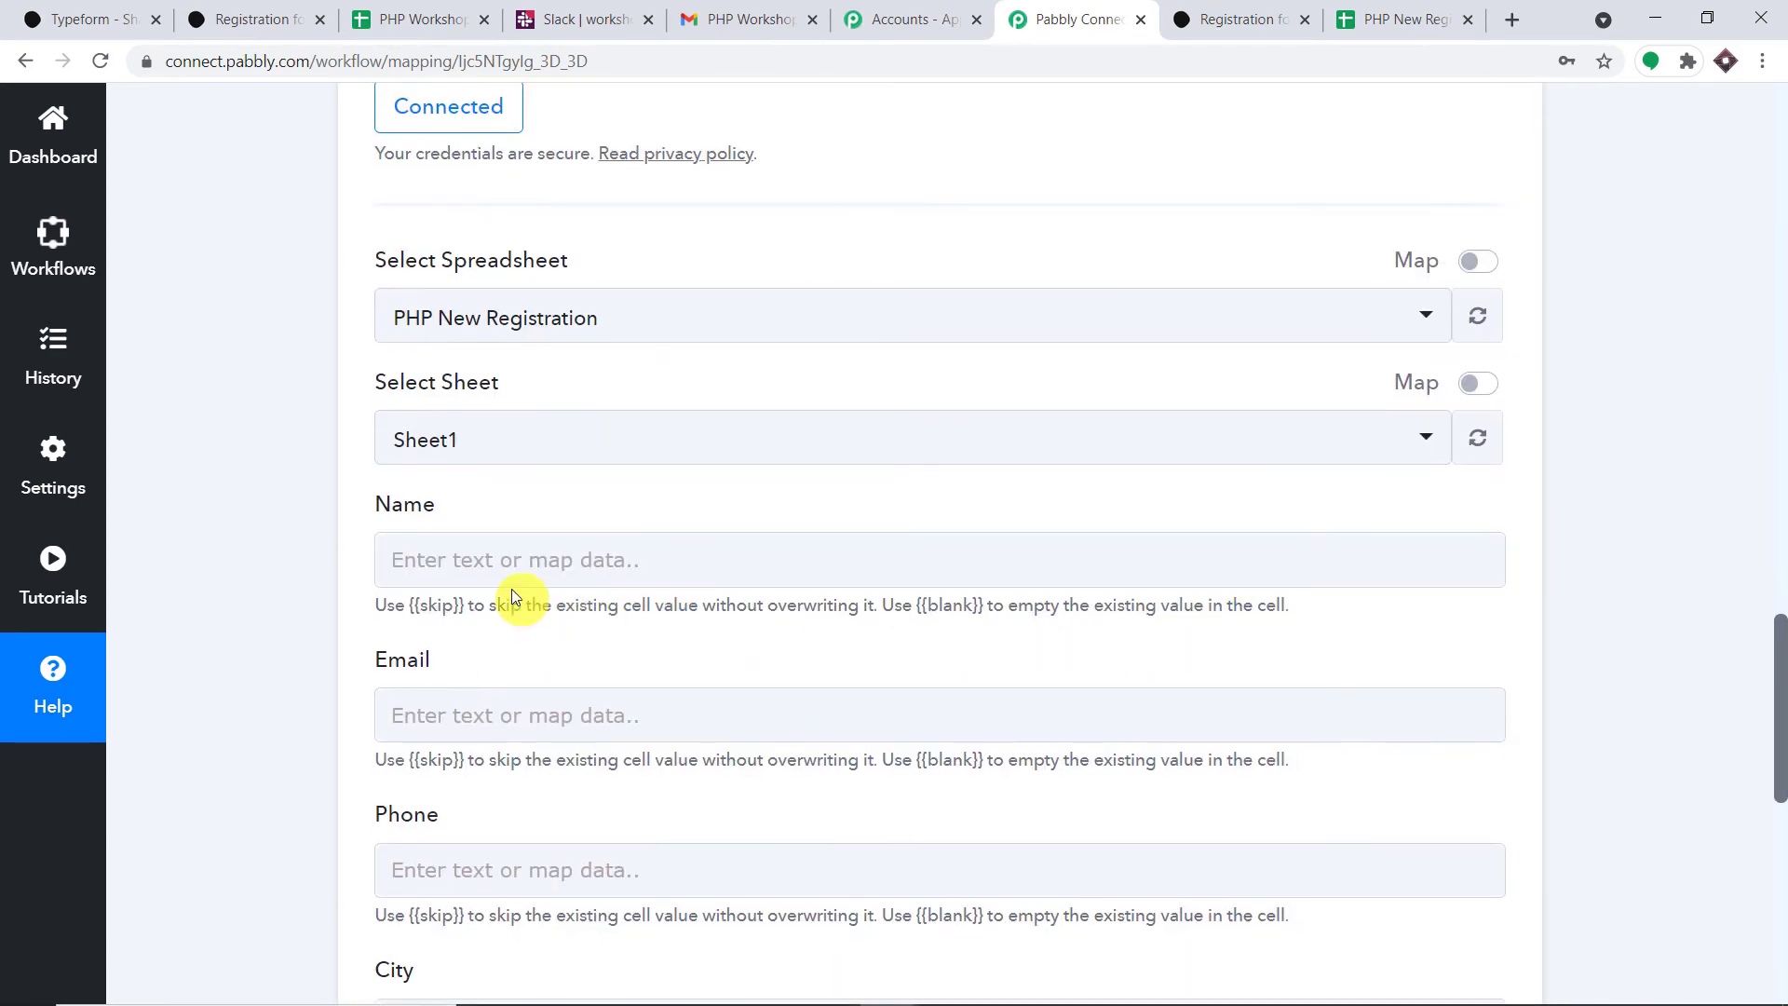
- Map the Typeform submitted full name into the Name column
click(494, 572)
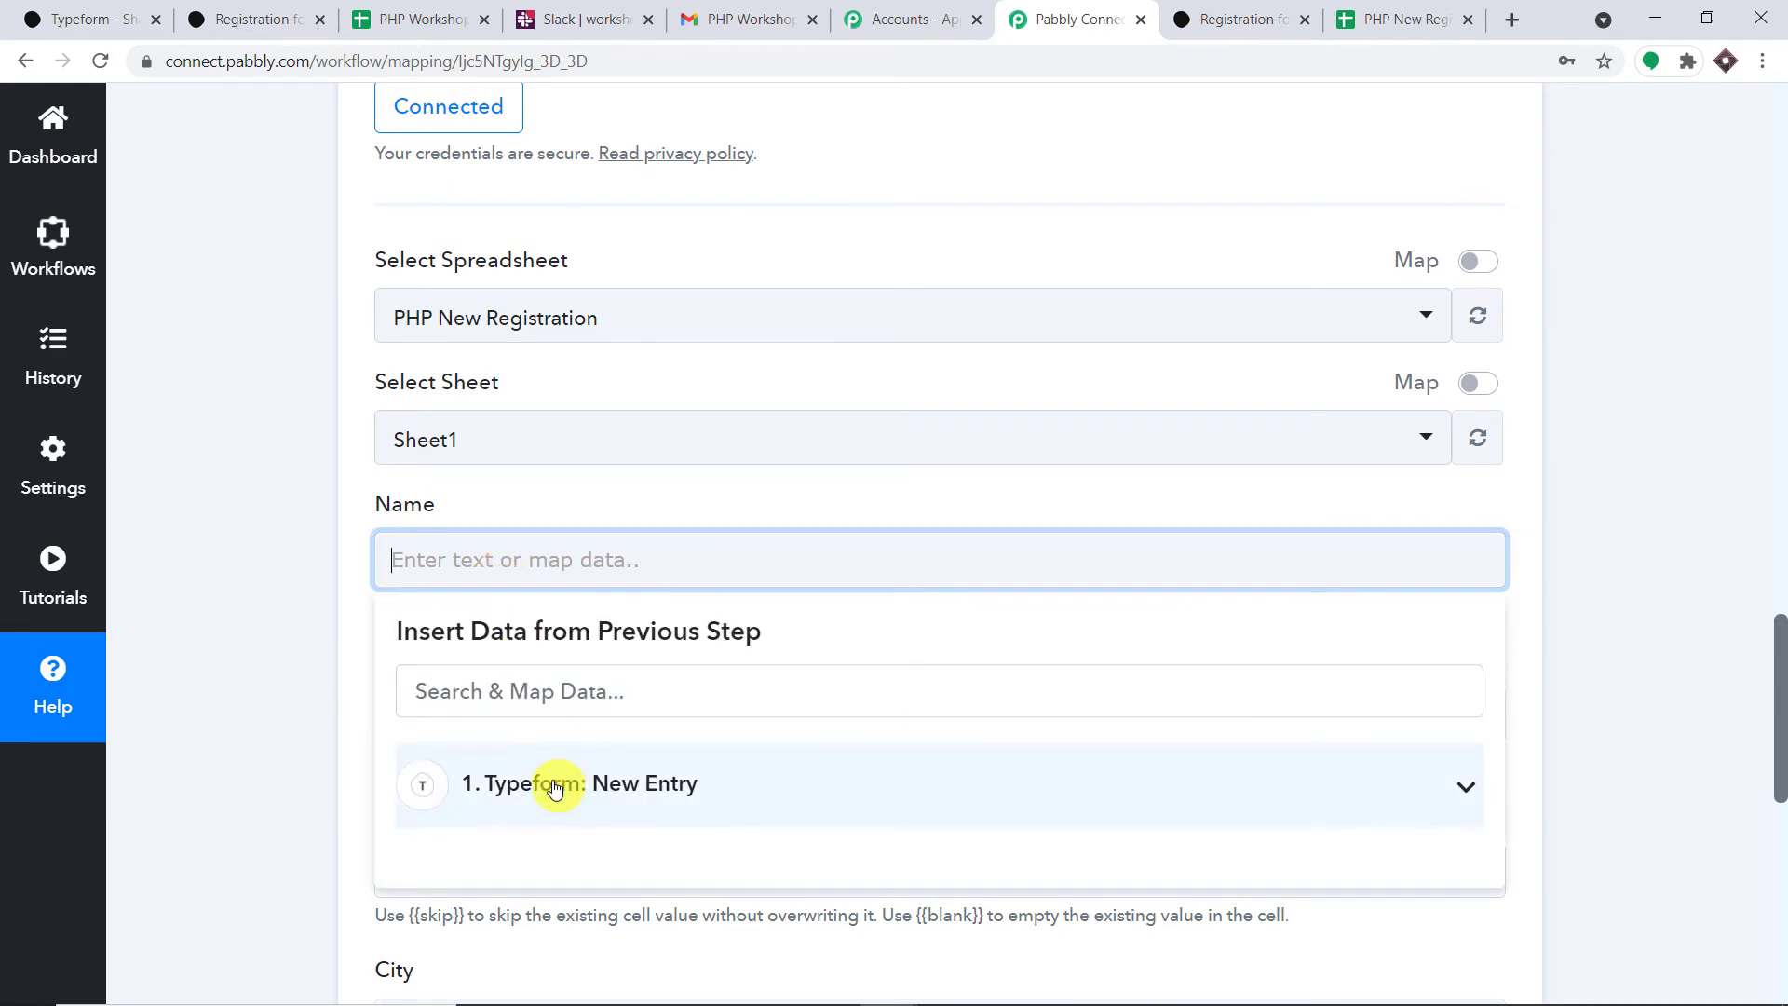
click(577, 782)
scroll(799, 798, down, 9)
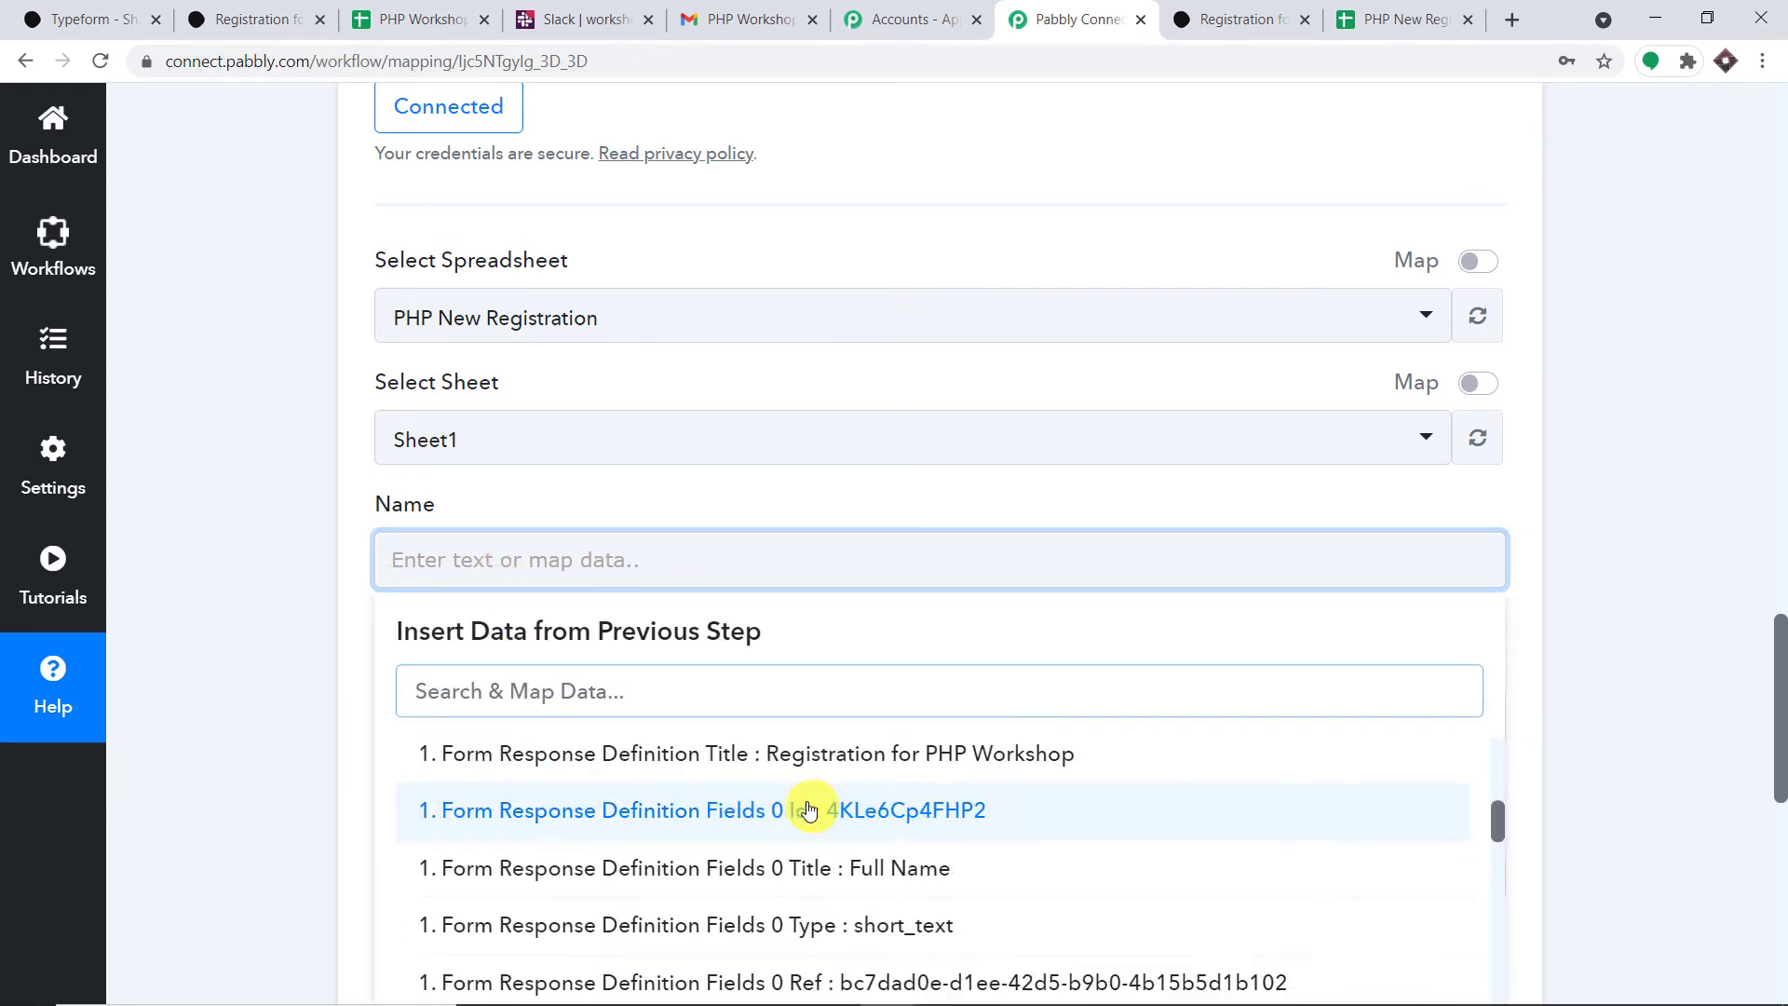
scroll(818, 810, down, 6)
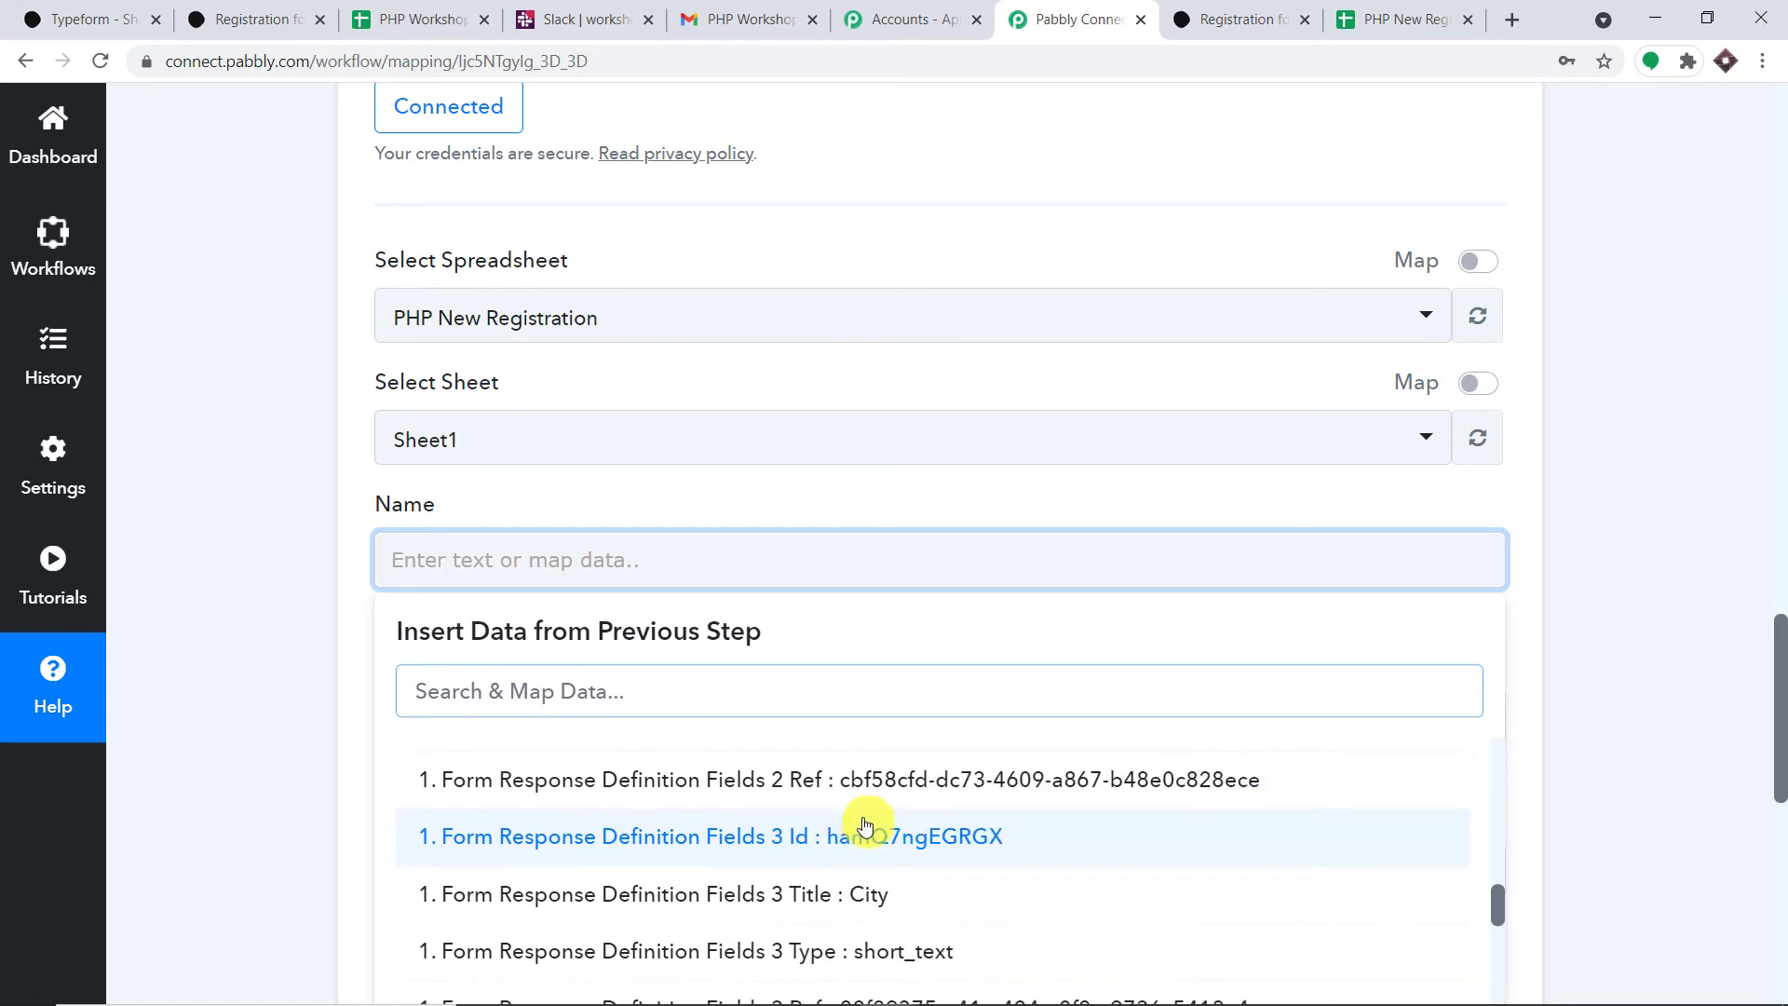
scroll(875, 826, down, 2)
click(886, 786)
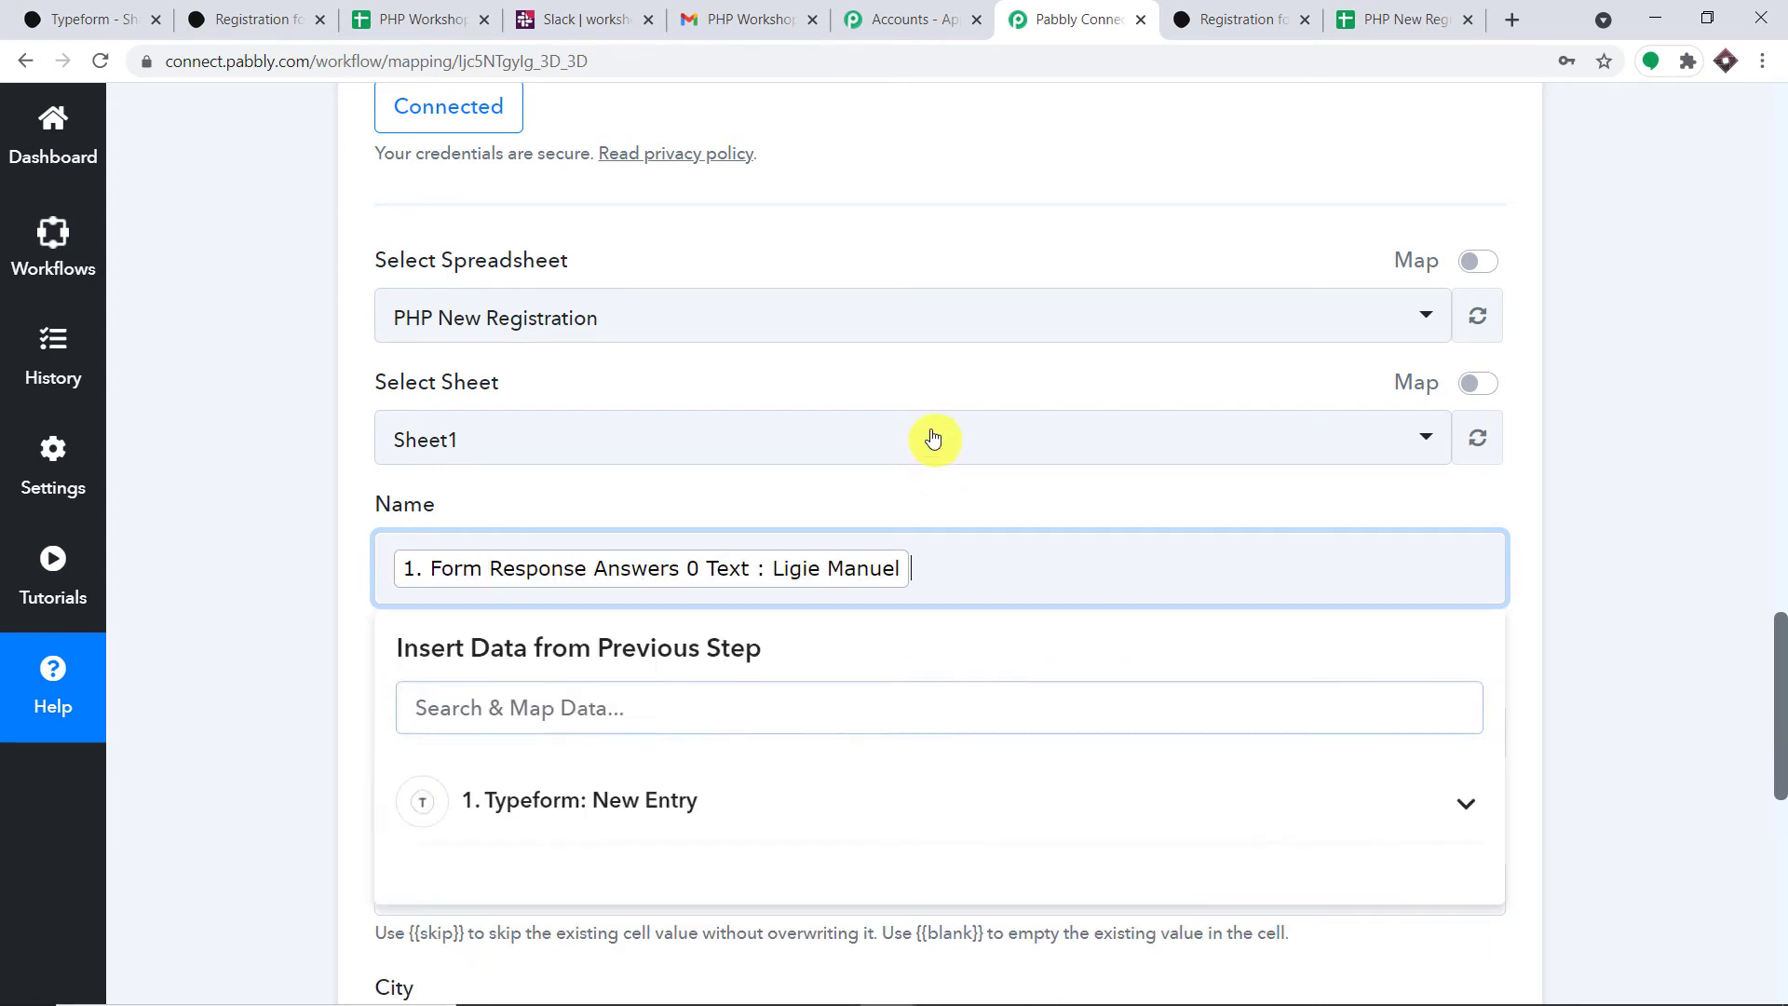
- Map the Typeform email answer into the Email column
click(911, 503)
scroll(909, 500, down, 4)
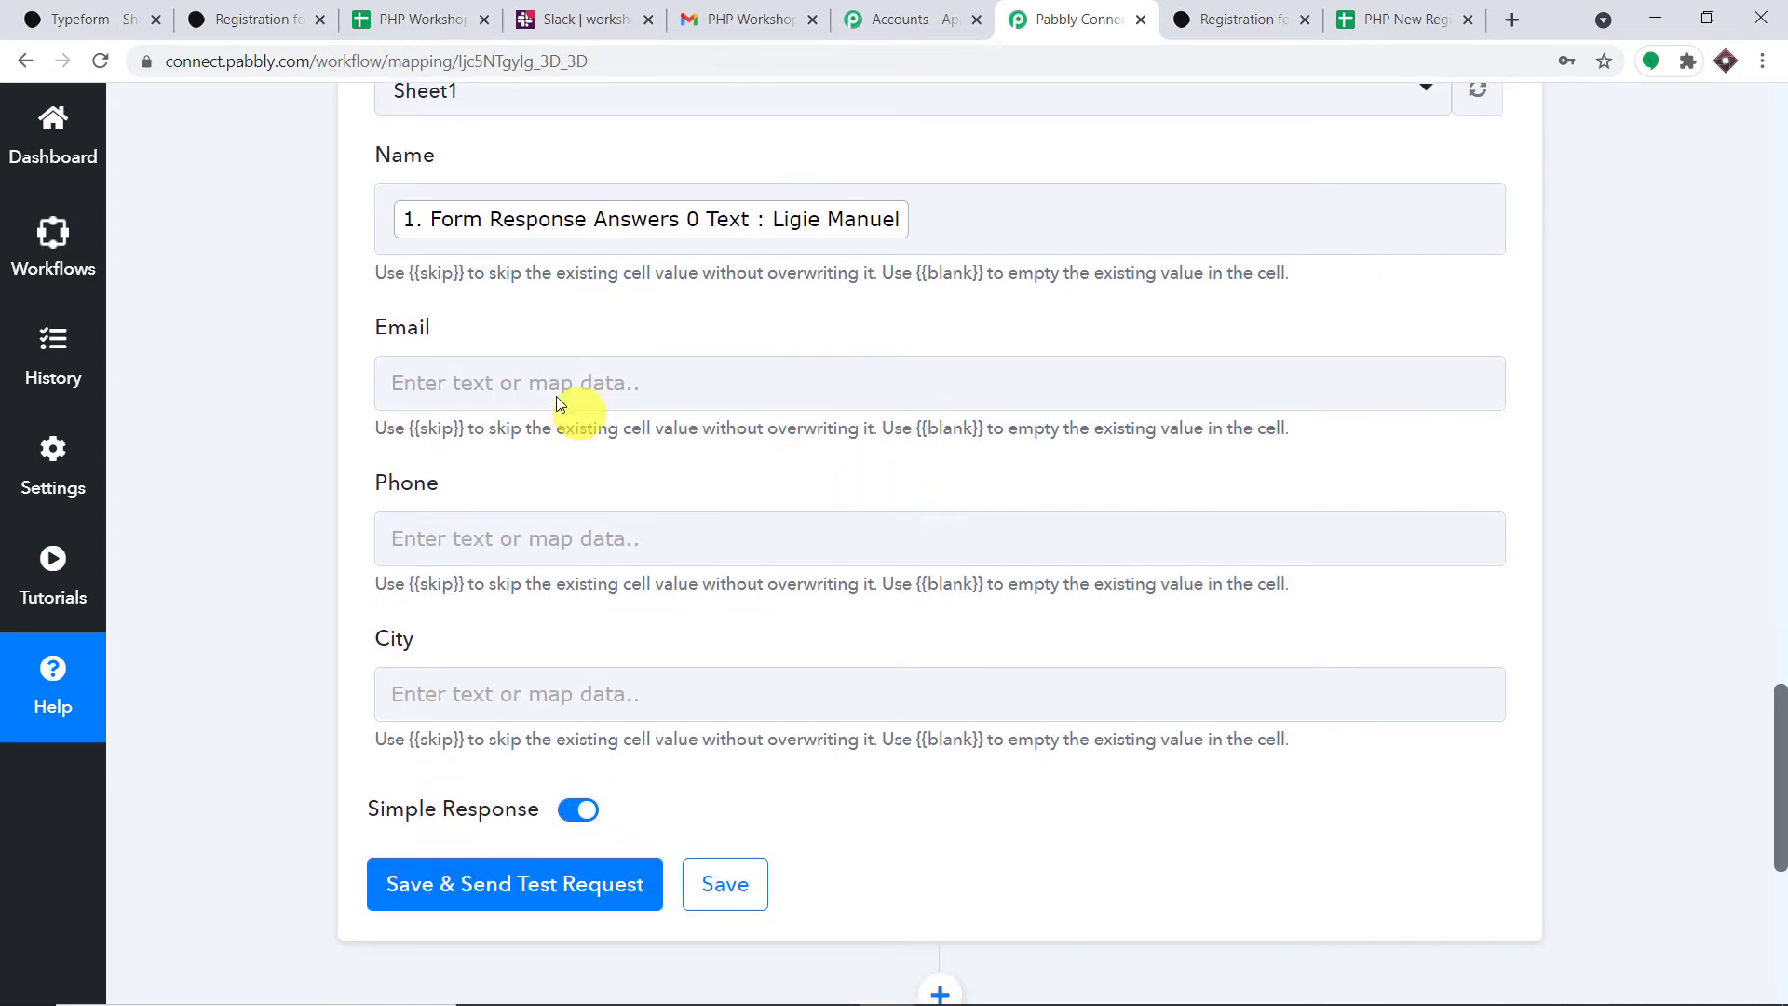
click(525, 380)
click(652, 613)
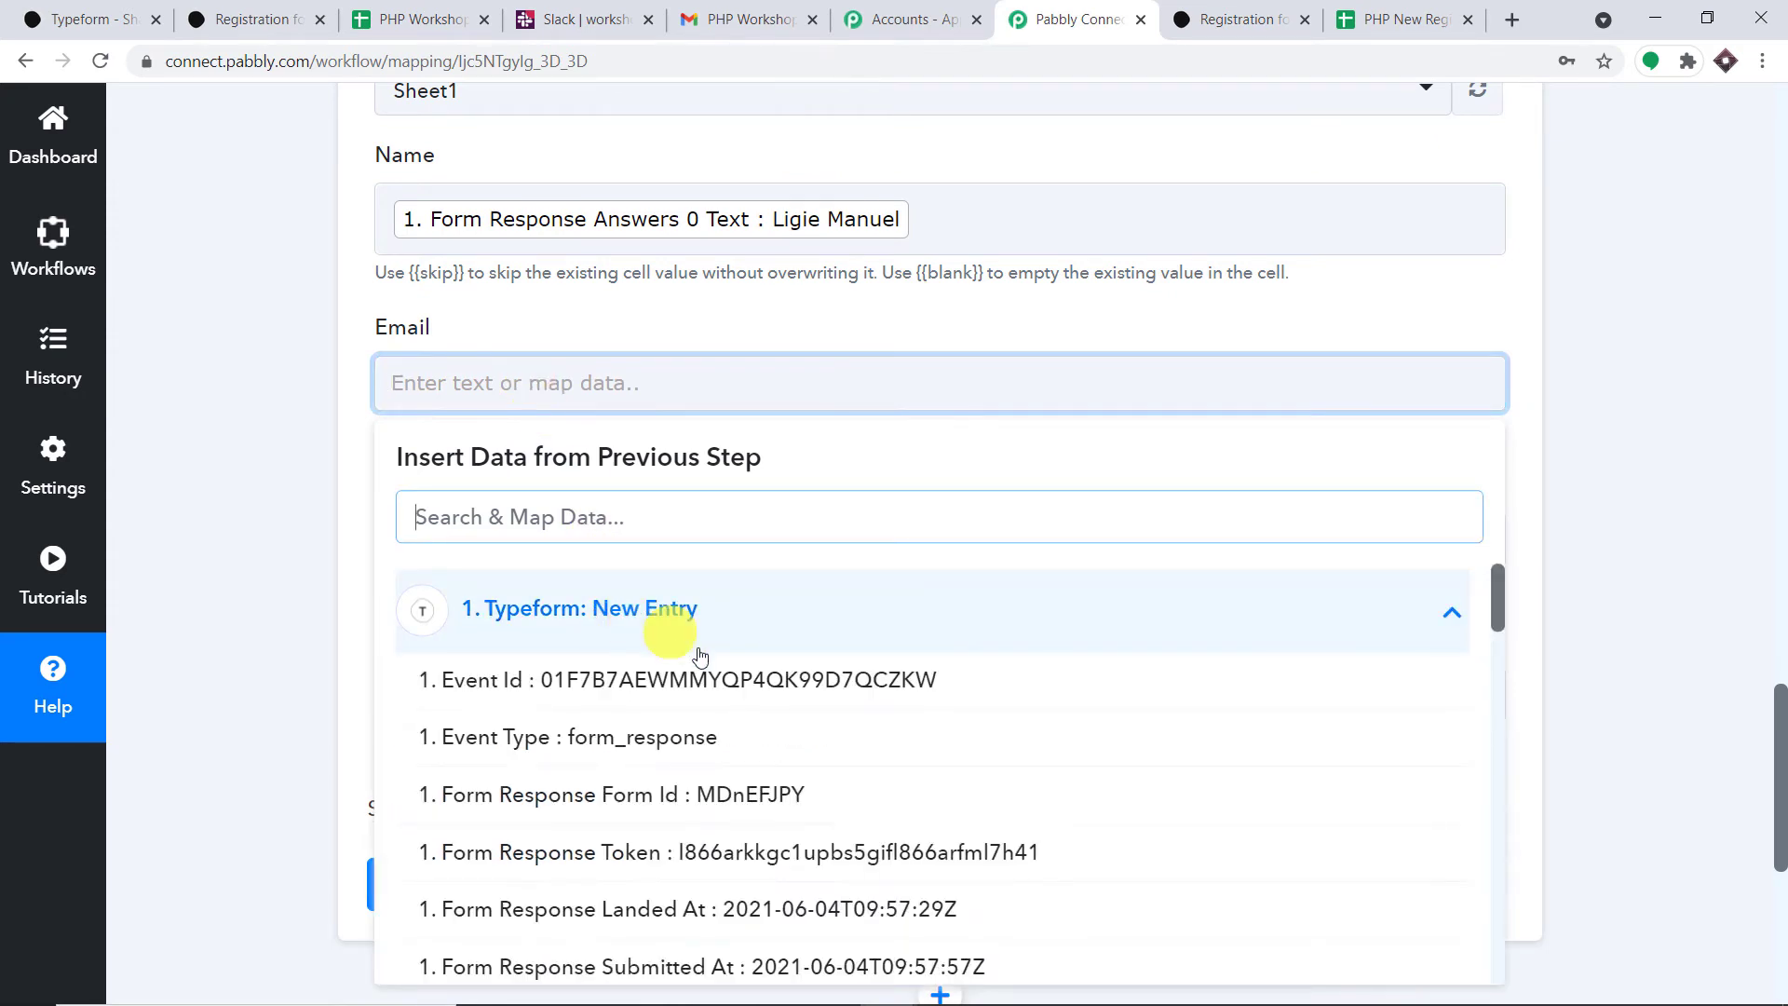
scroll(745, 698, down, 5)
scroll(853, 719, down, 9)
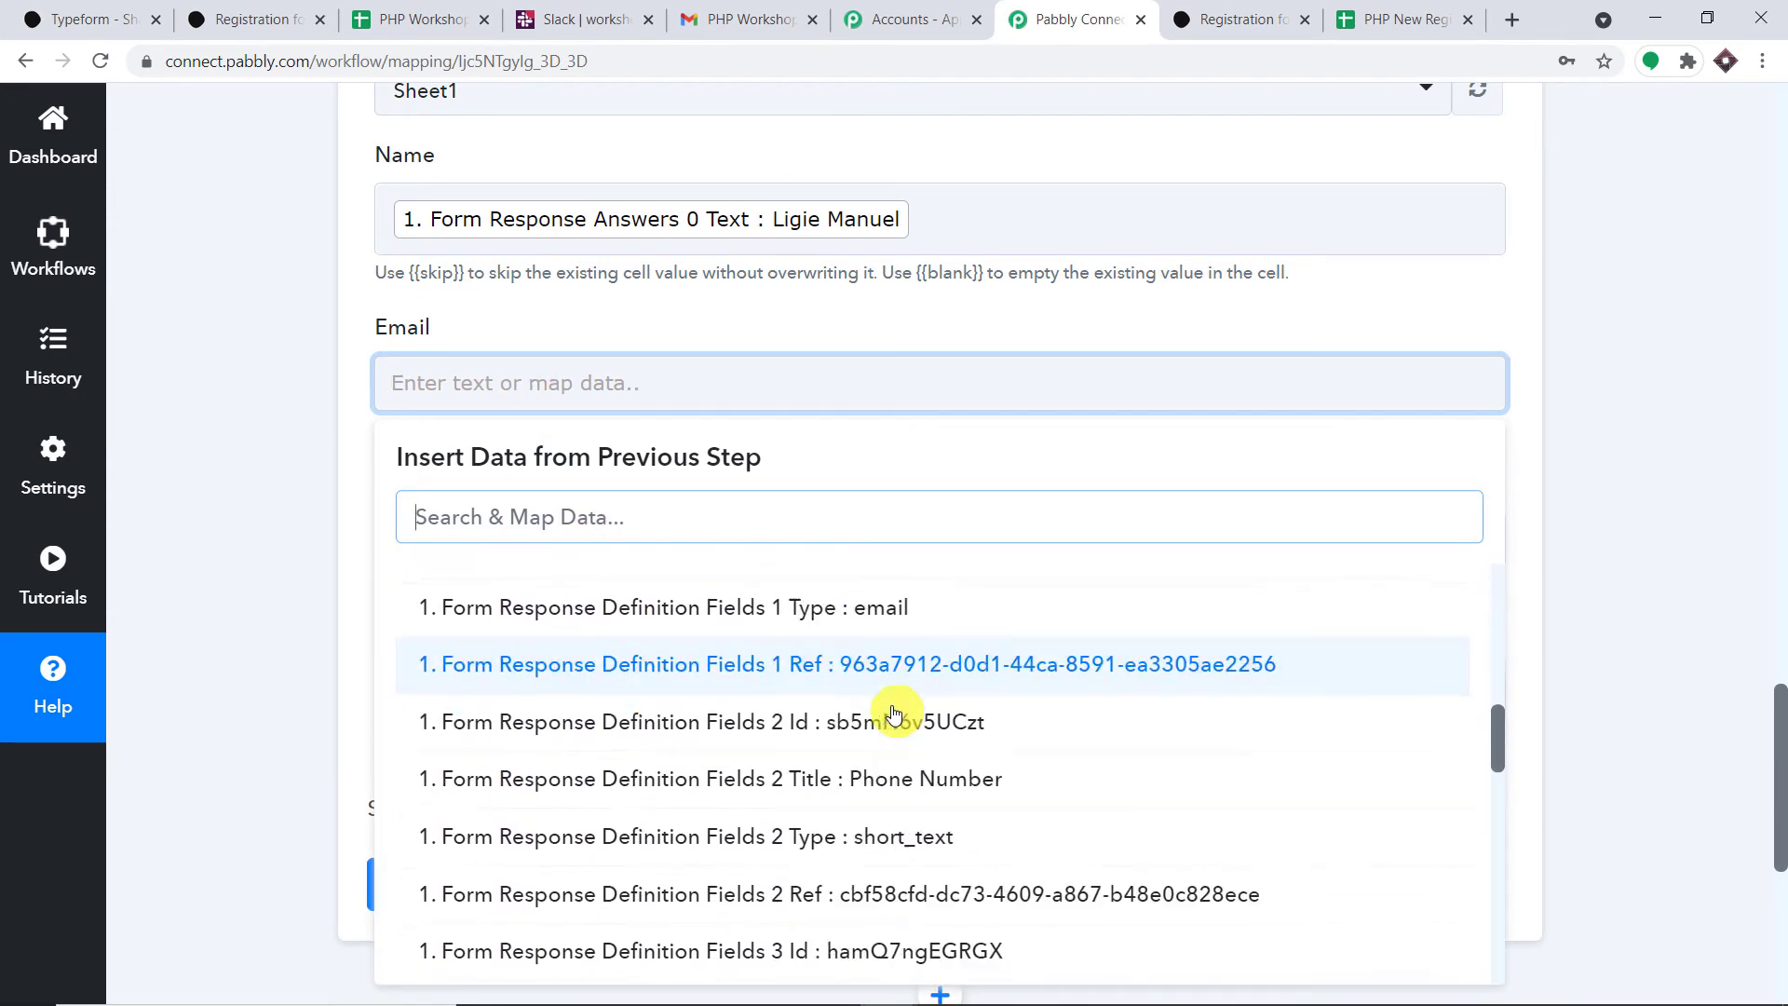
scroll(909, 715, down, 4)
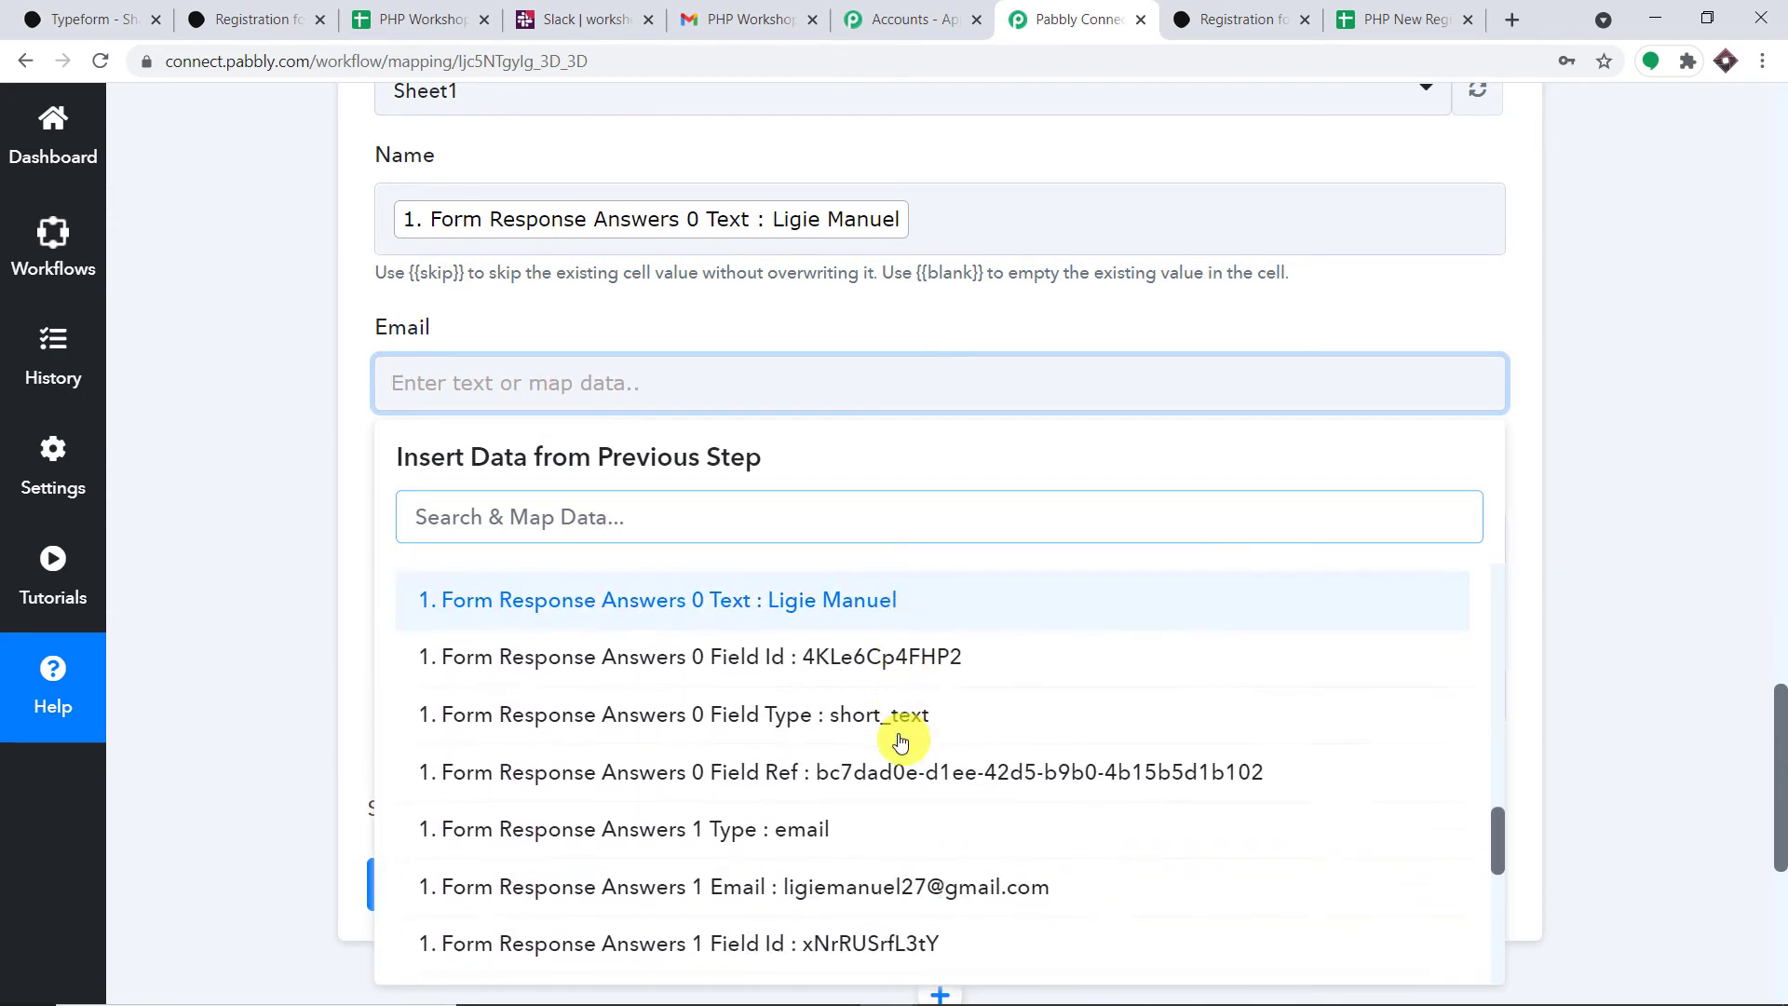
click(922, 665)
click(810, 311)
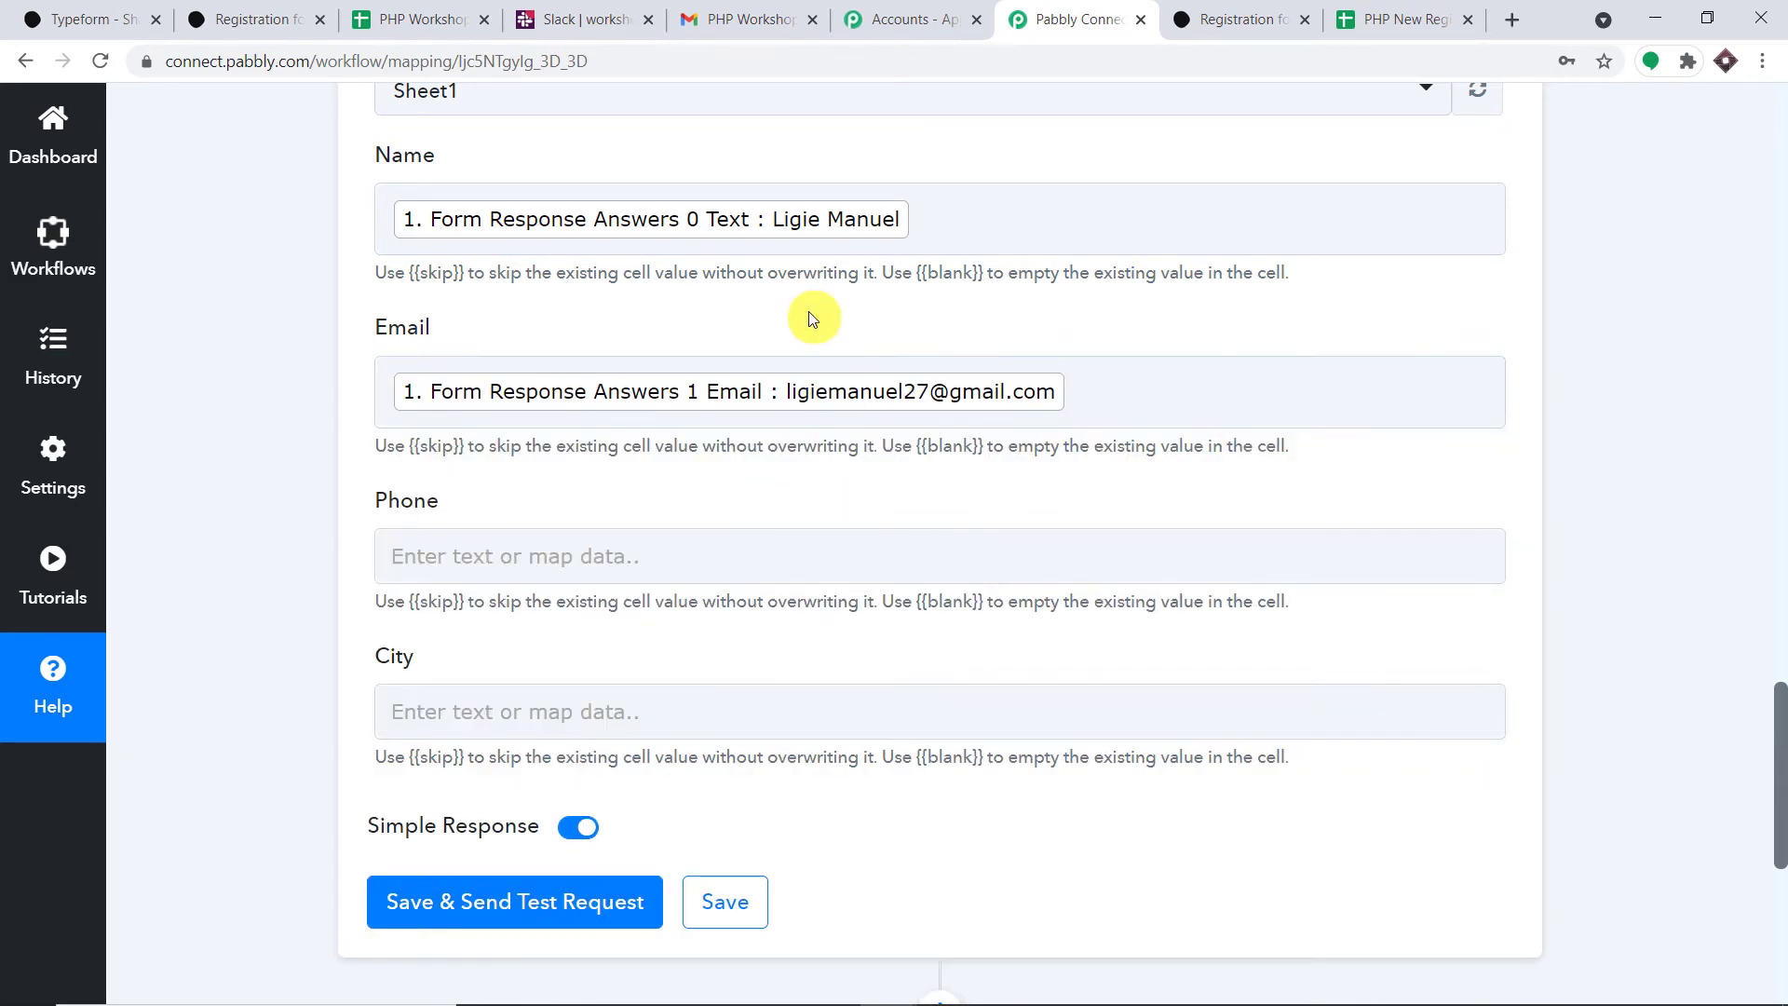
- Map the Typeform phone number answer into the Phone column
scroll(811, 327, down, 2)
click(585, 311)
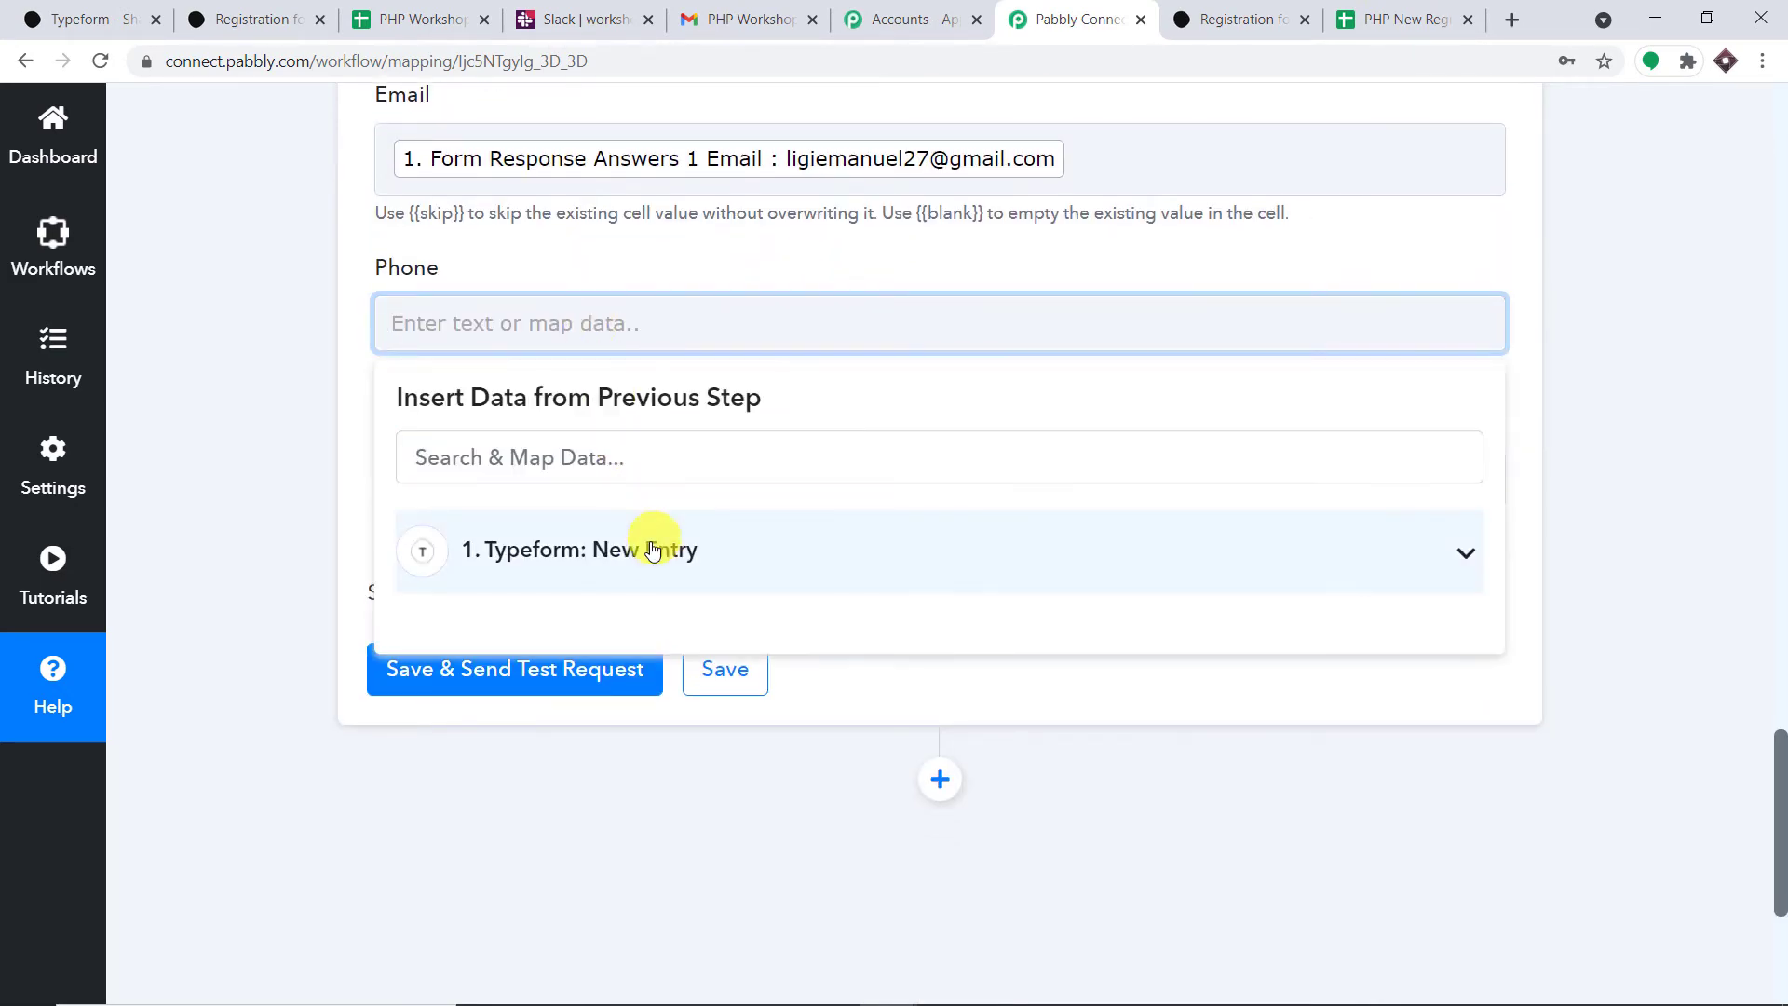
click(646, 546)
scroll(828, 649, down, 2)
scroll(929, 670, down, 10)
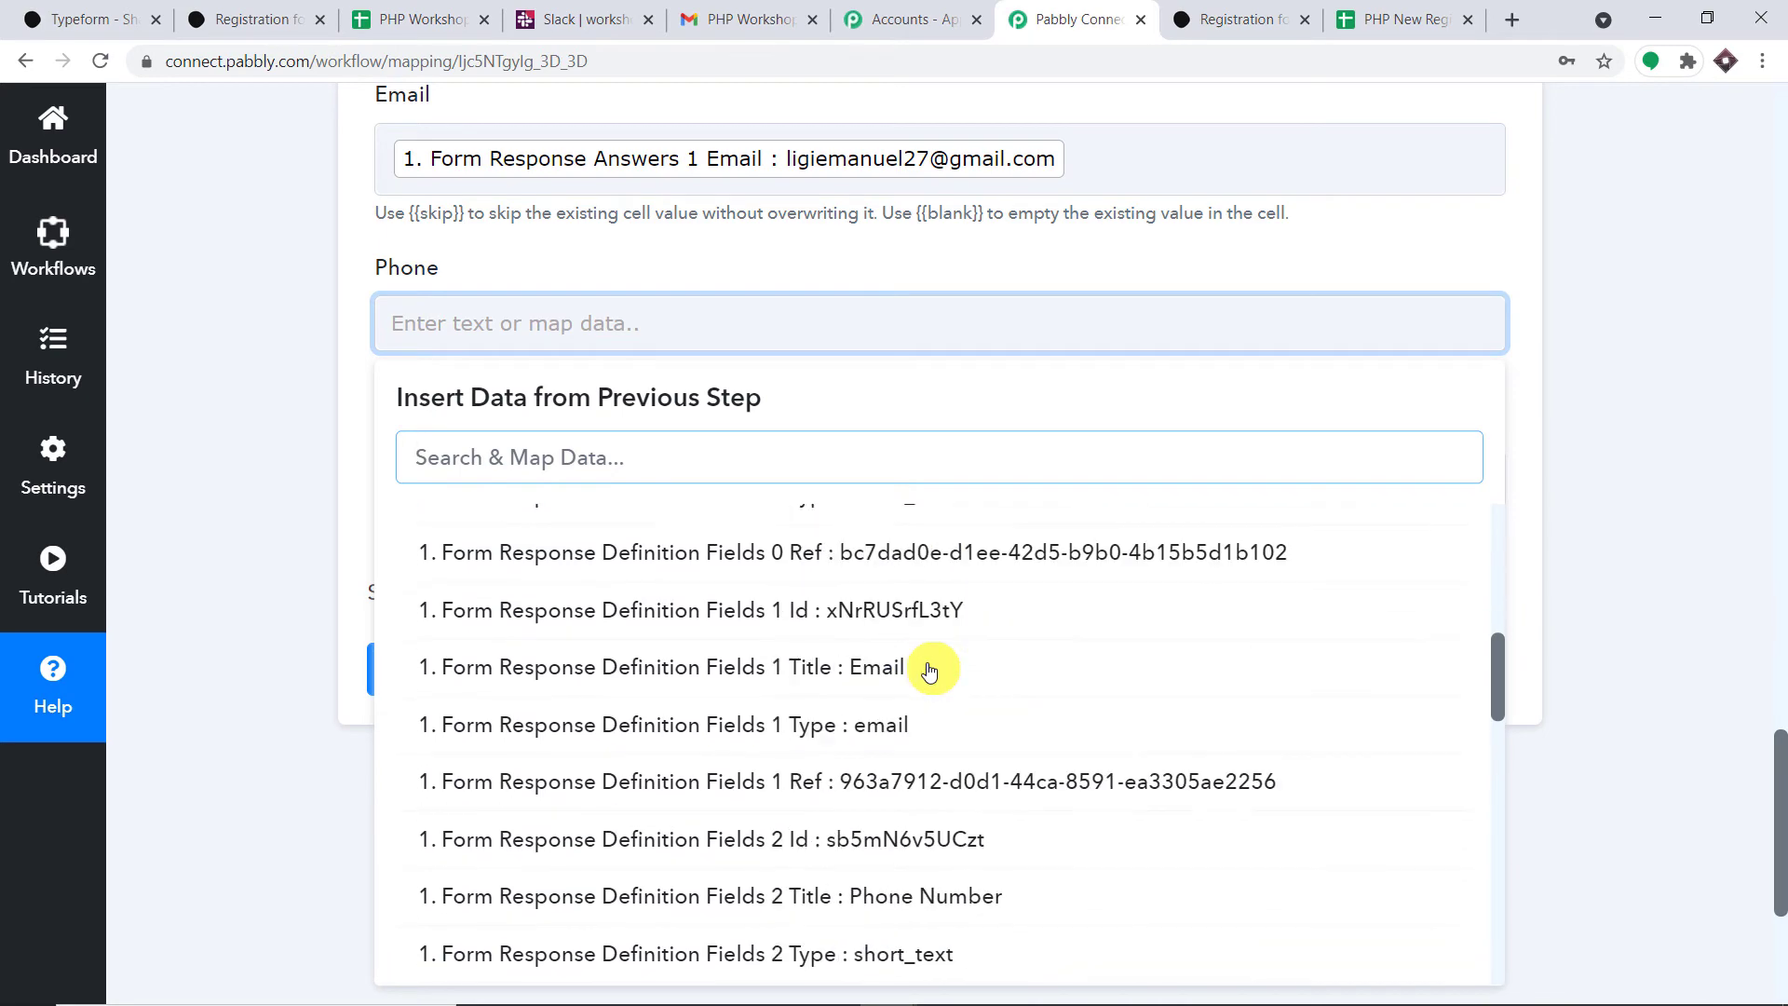
scroll(929, 670, down, 8)
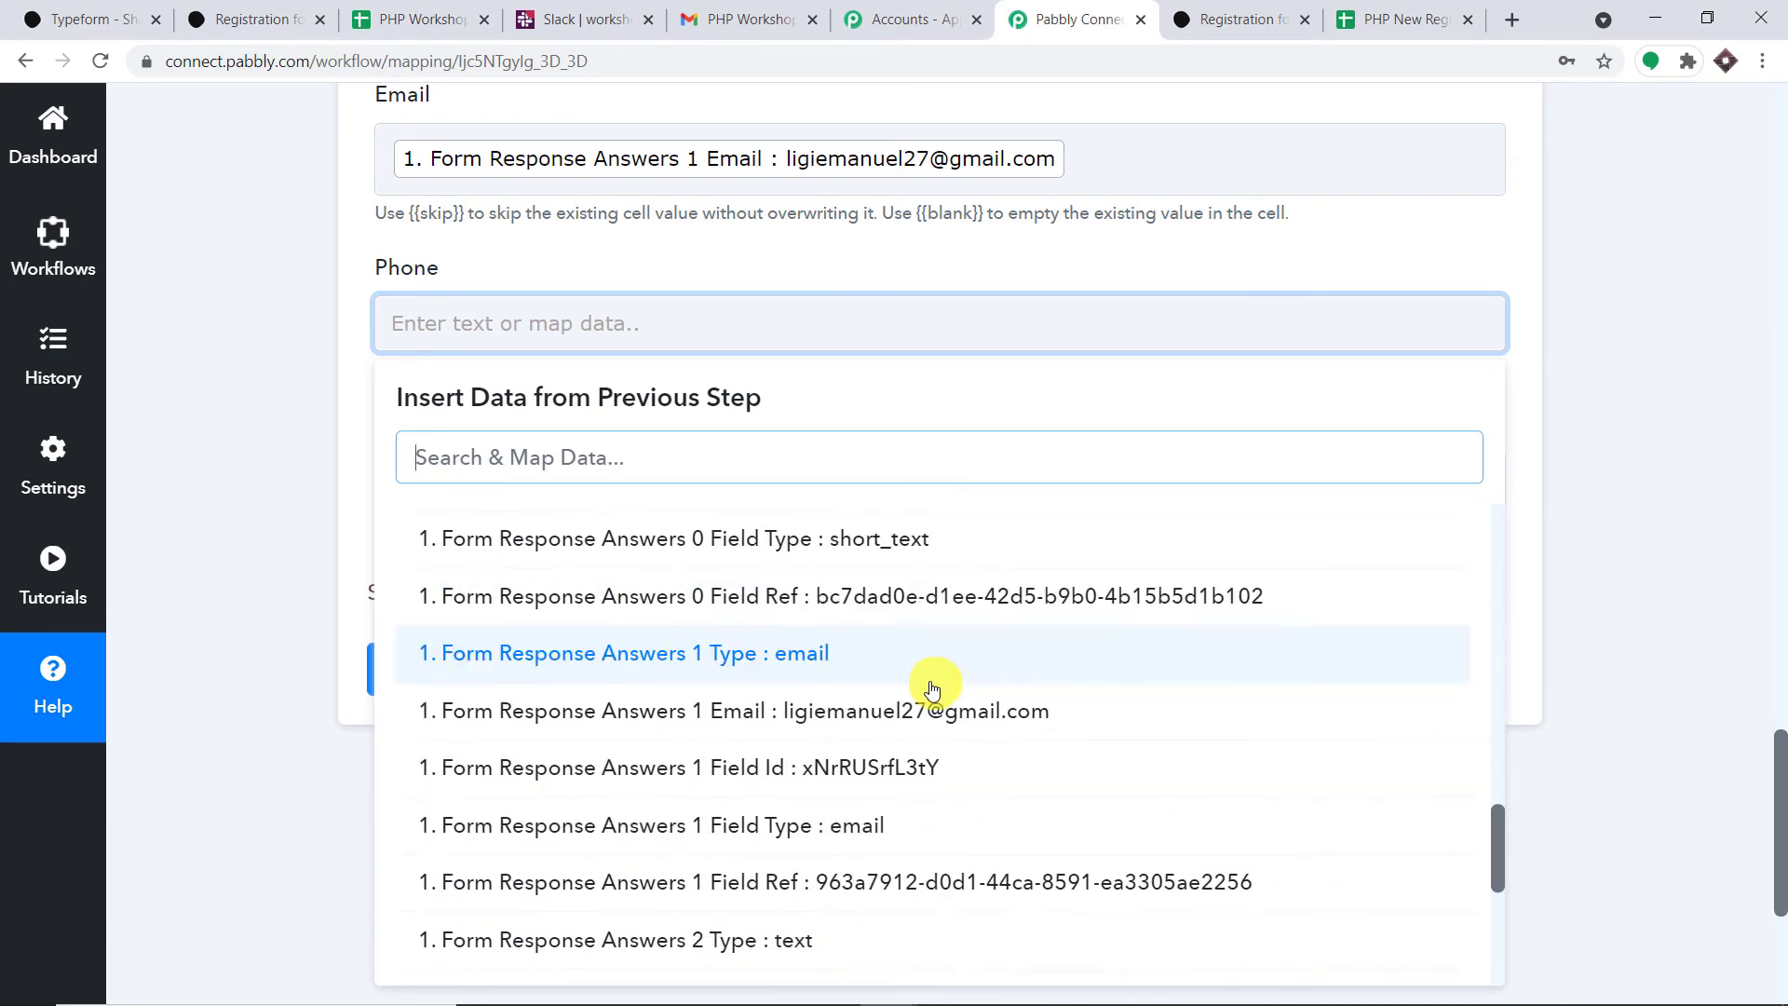
click(786, 762)
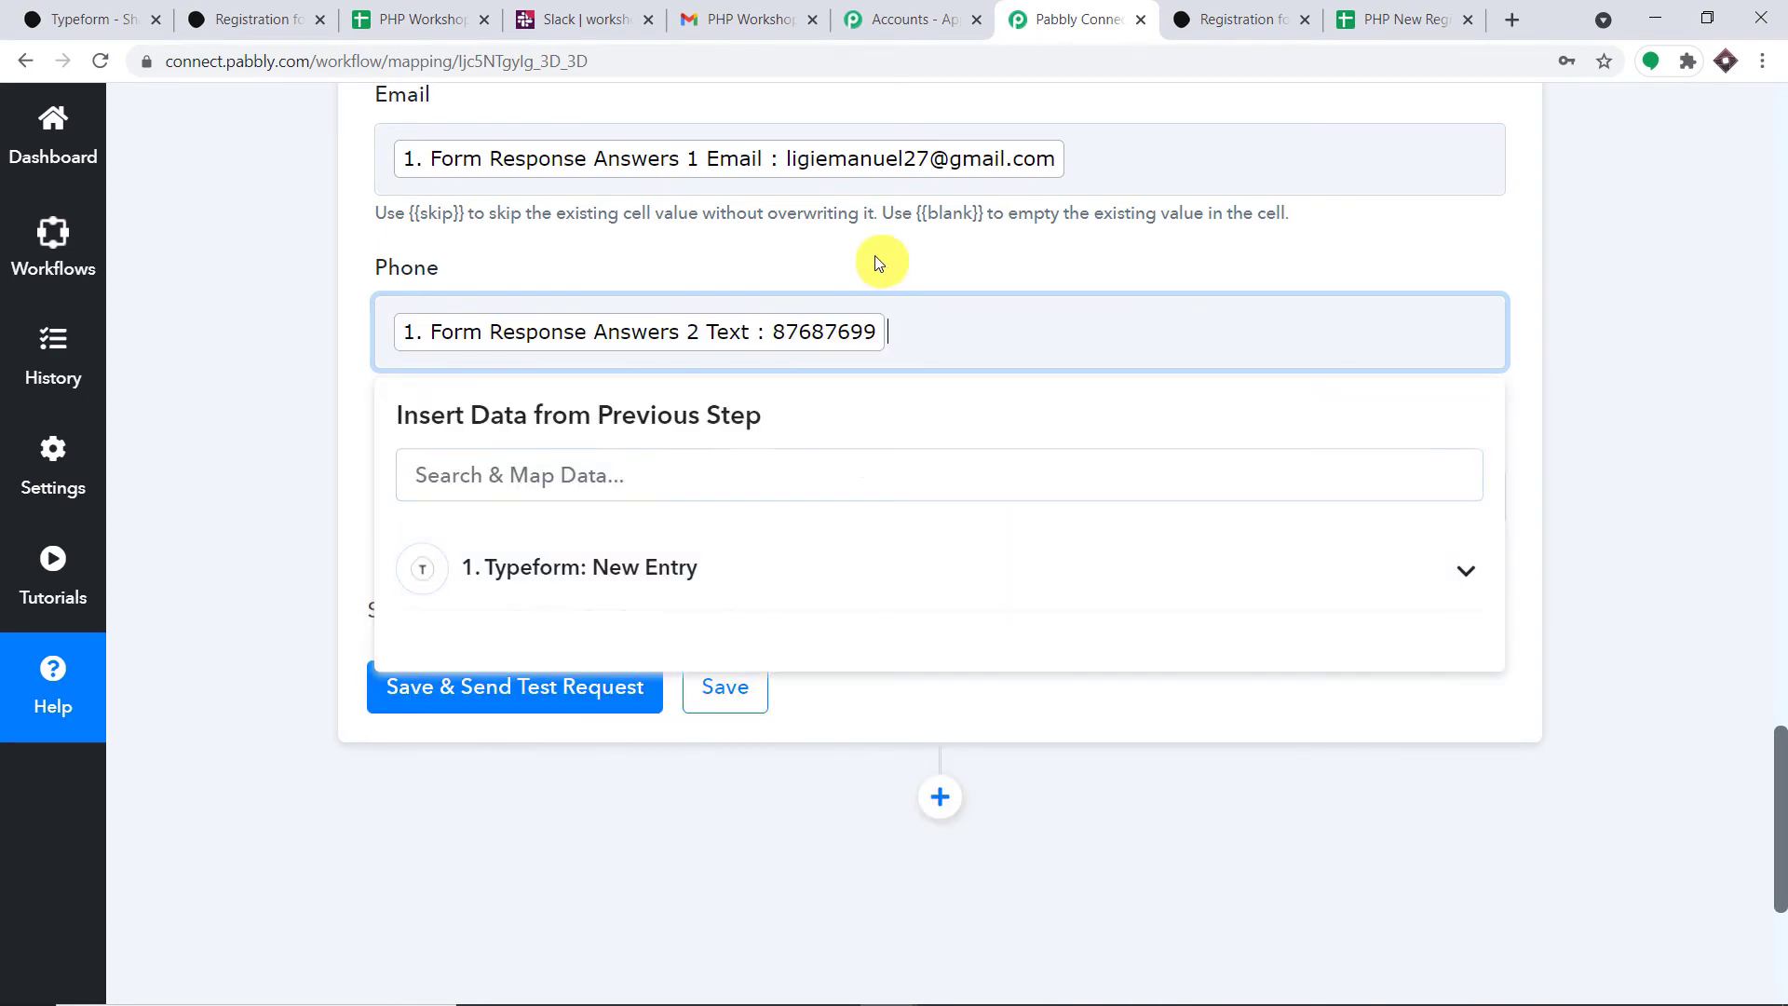
click(886, 264)
- Map the Typeform city answer (New York) into the City column
scroll(751, 466, down, 1)
click(583, 267)
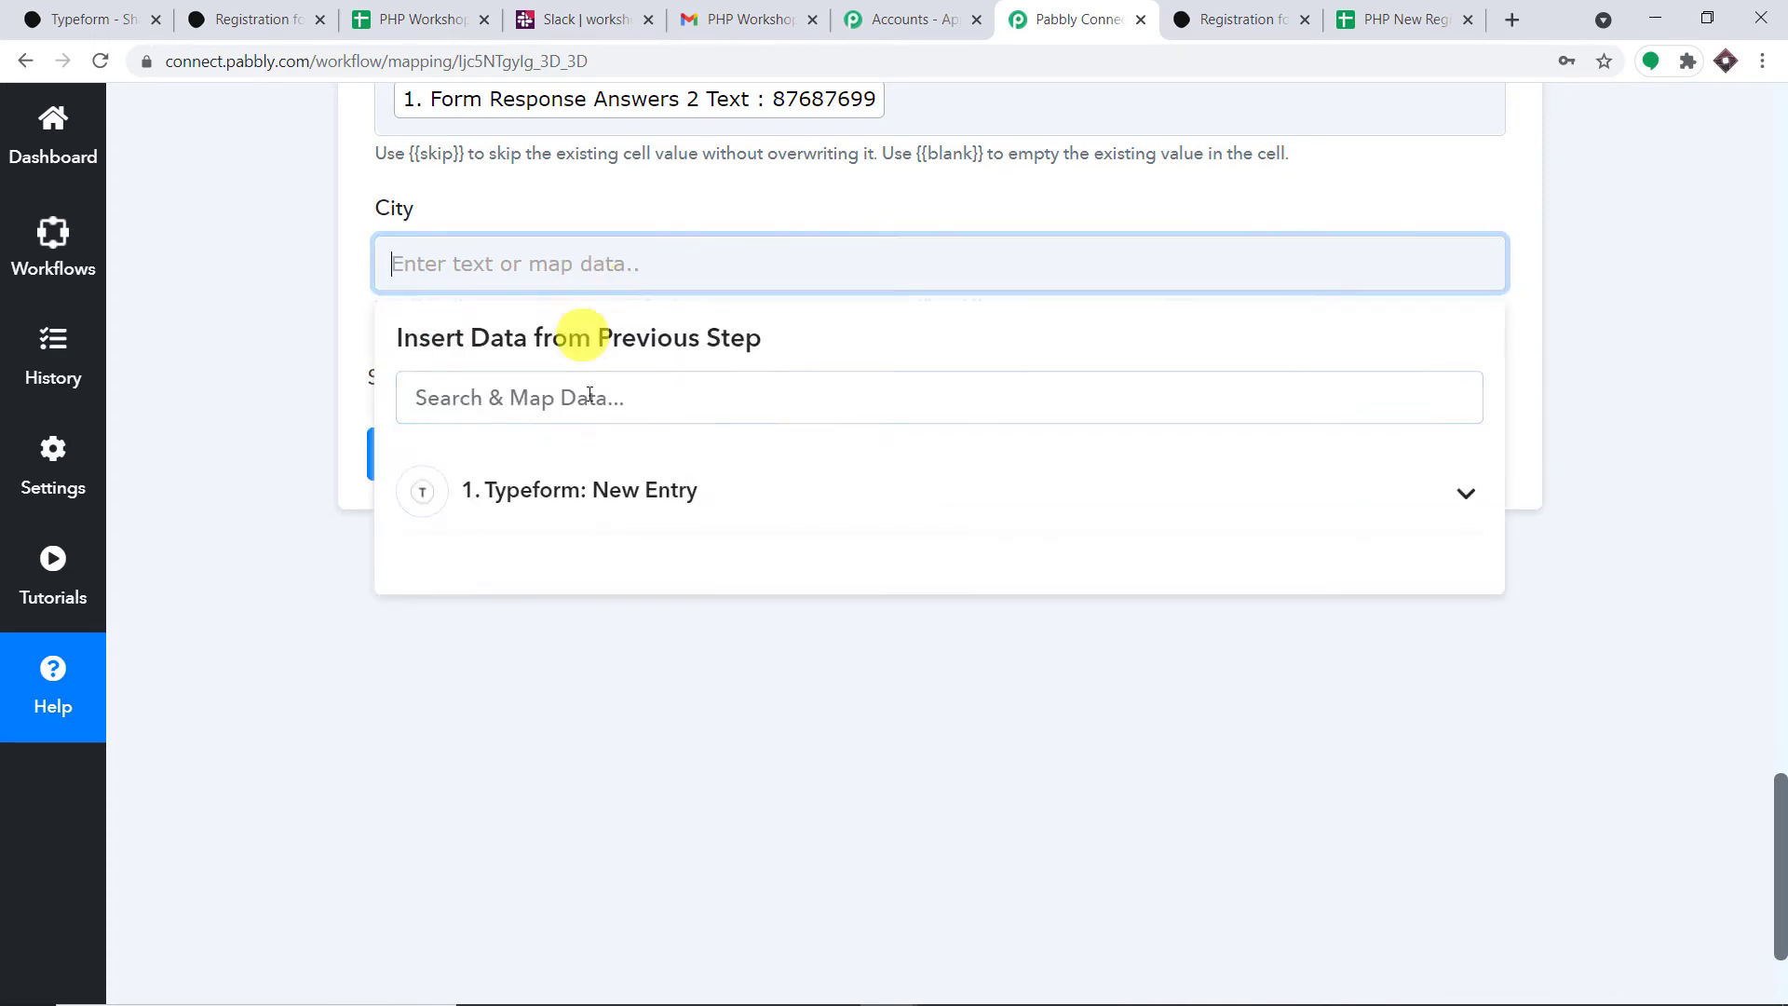
click(599, 497)
scroll(787, 678, down, 10)
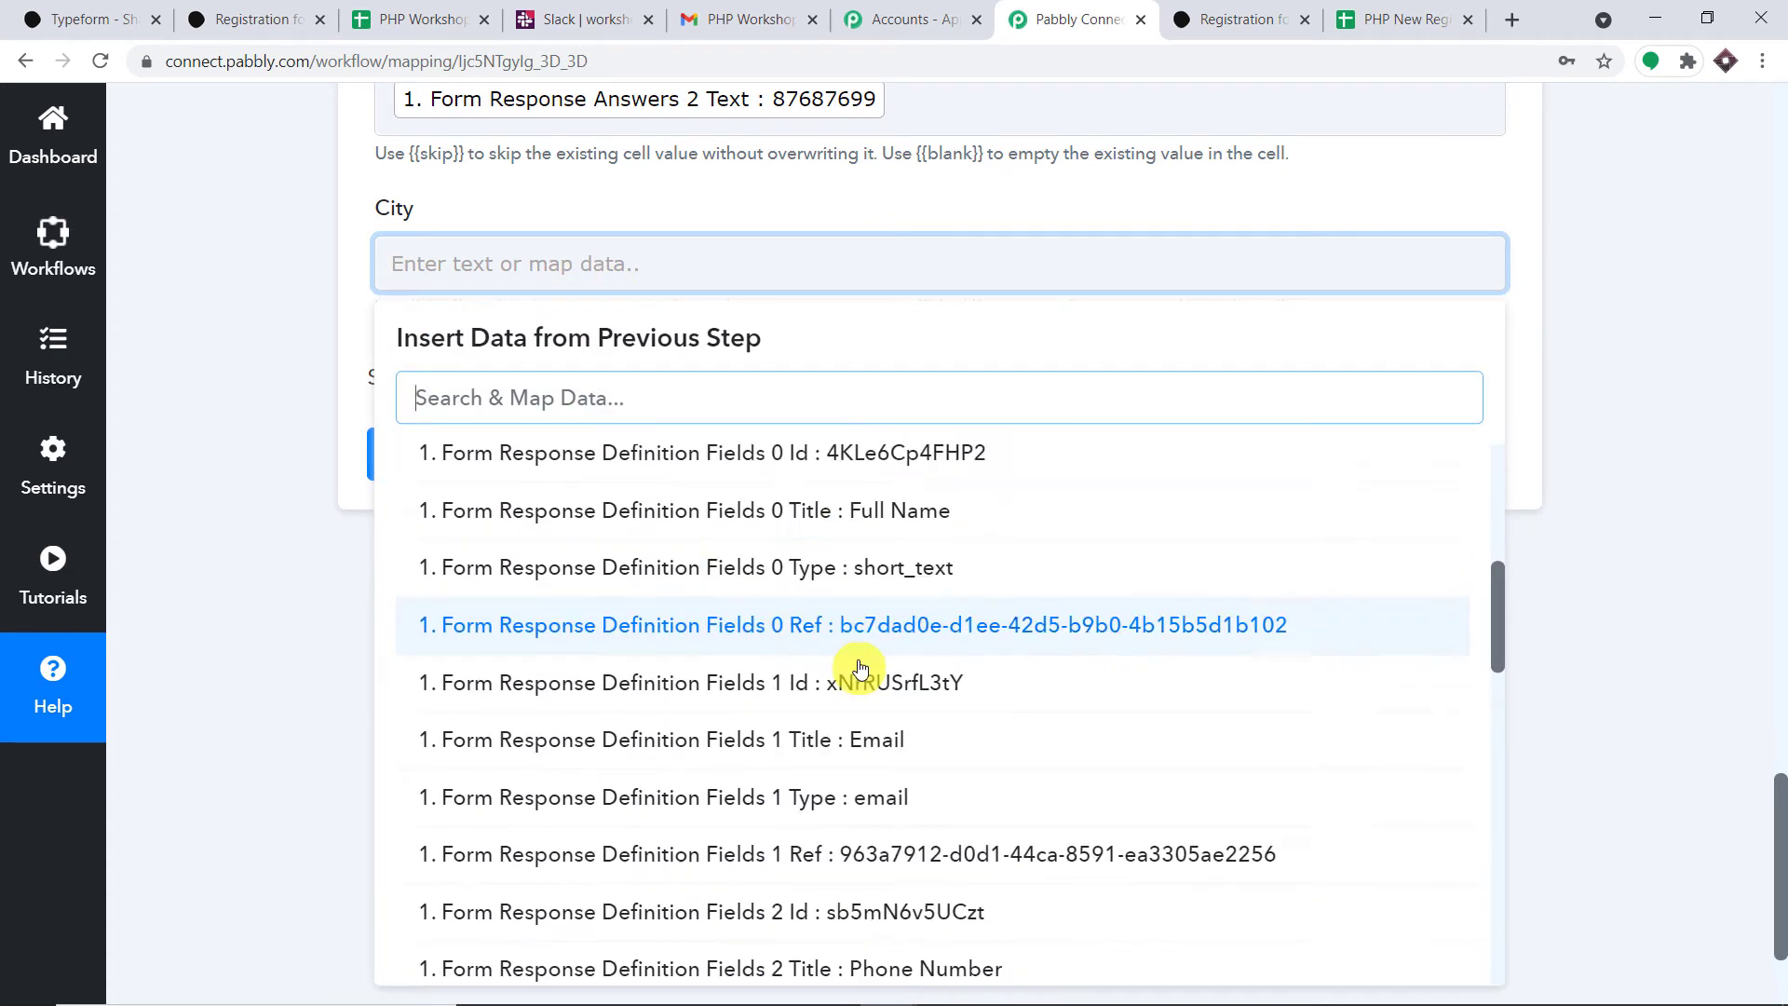
scroll(948, 699, down, 10)
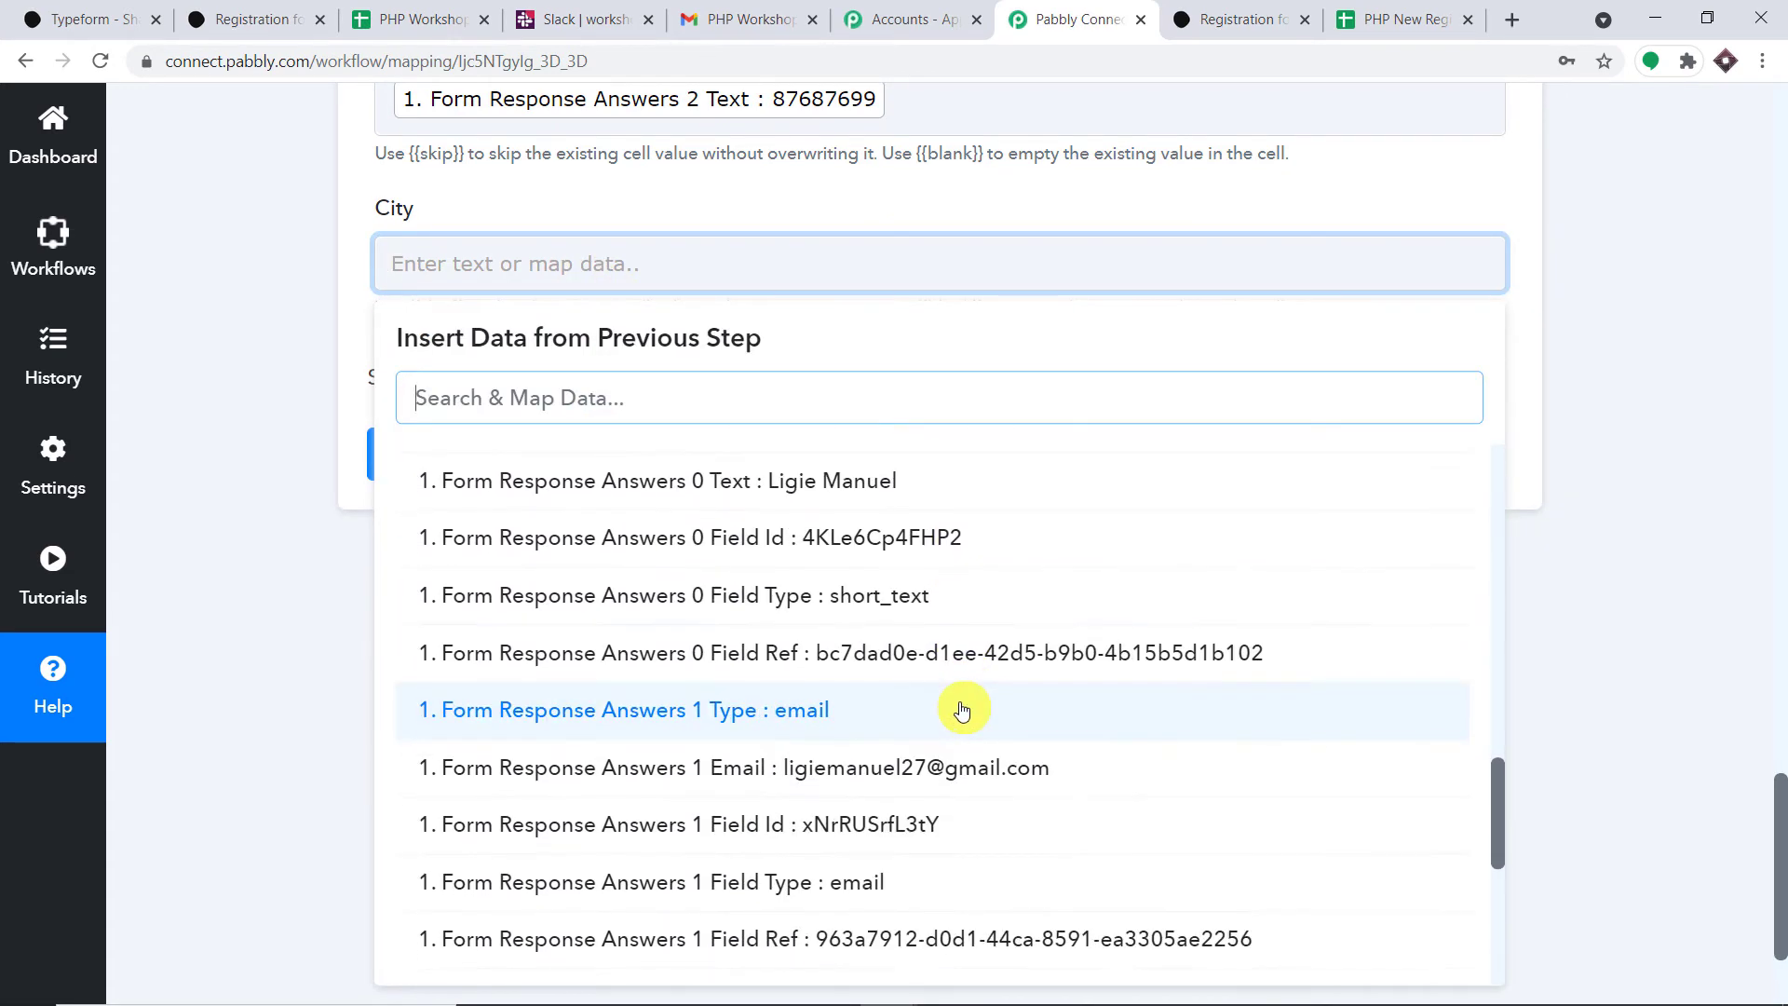
scroll(963, 732, down, 1)
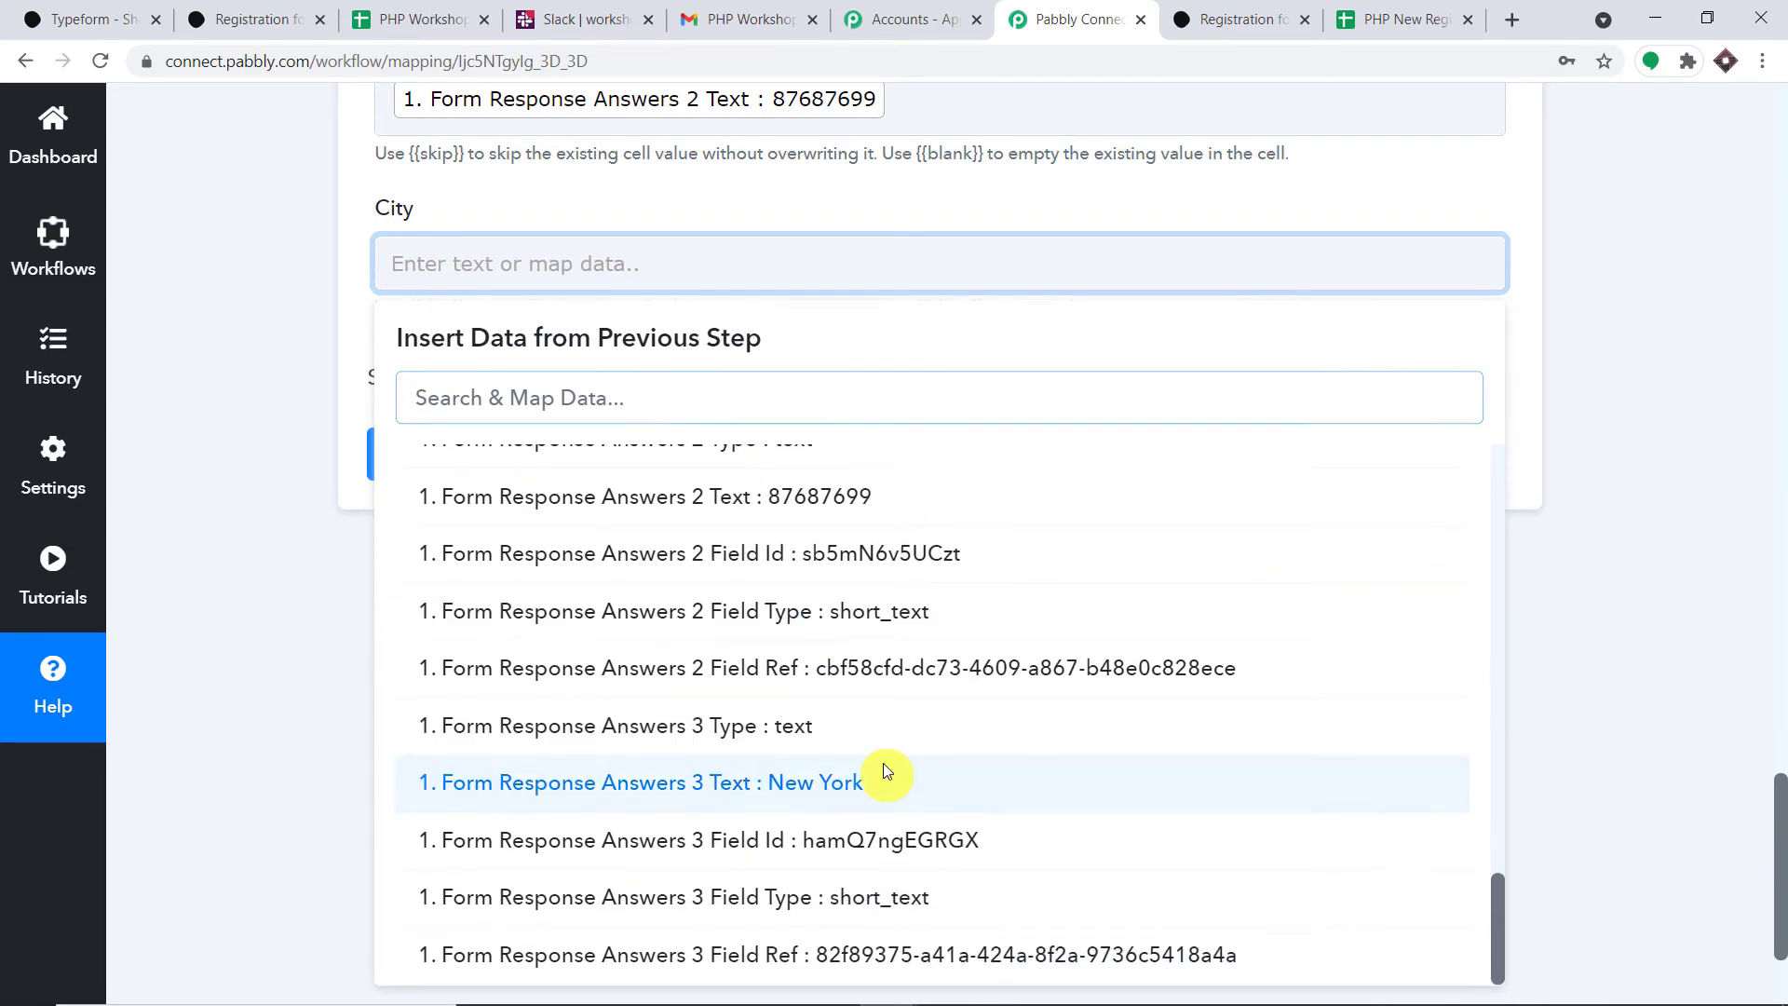
click(886, 778)
click(980, 203)
scroll(978, 203, up, 8)
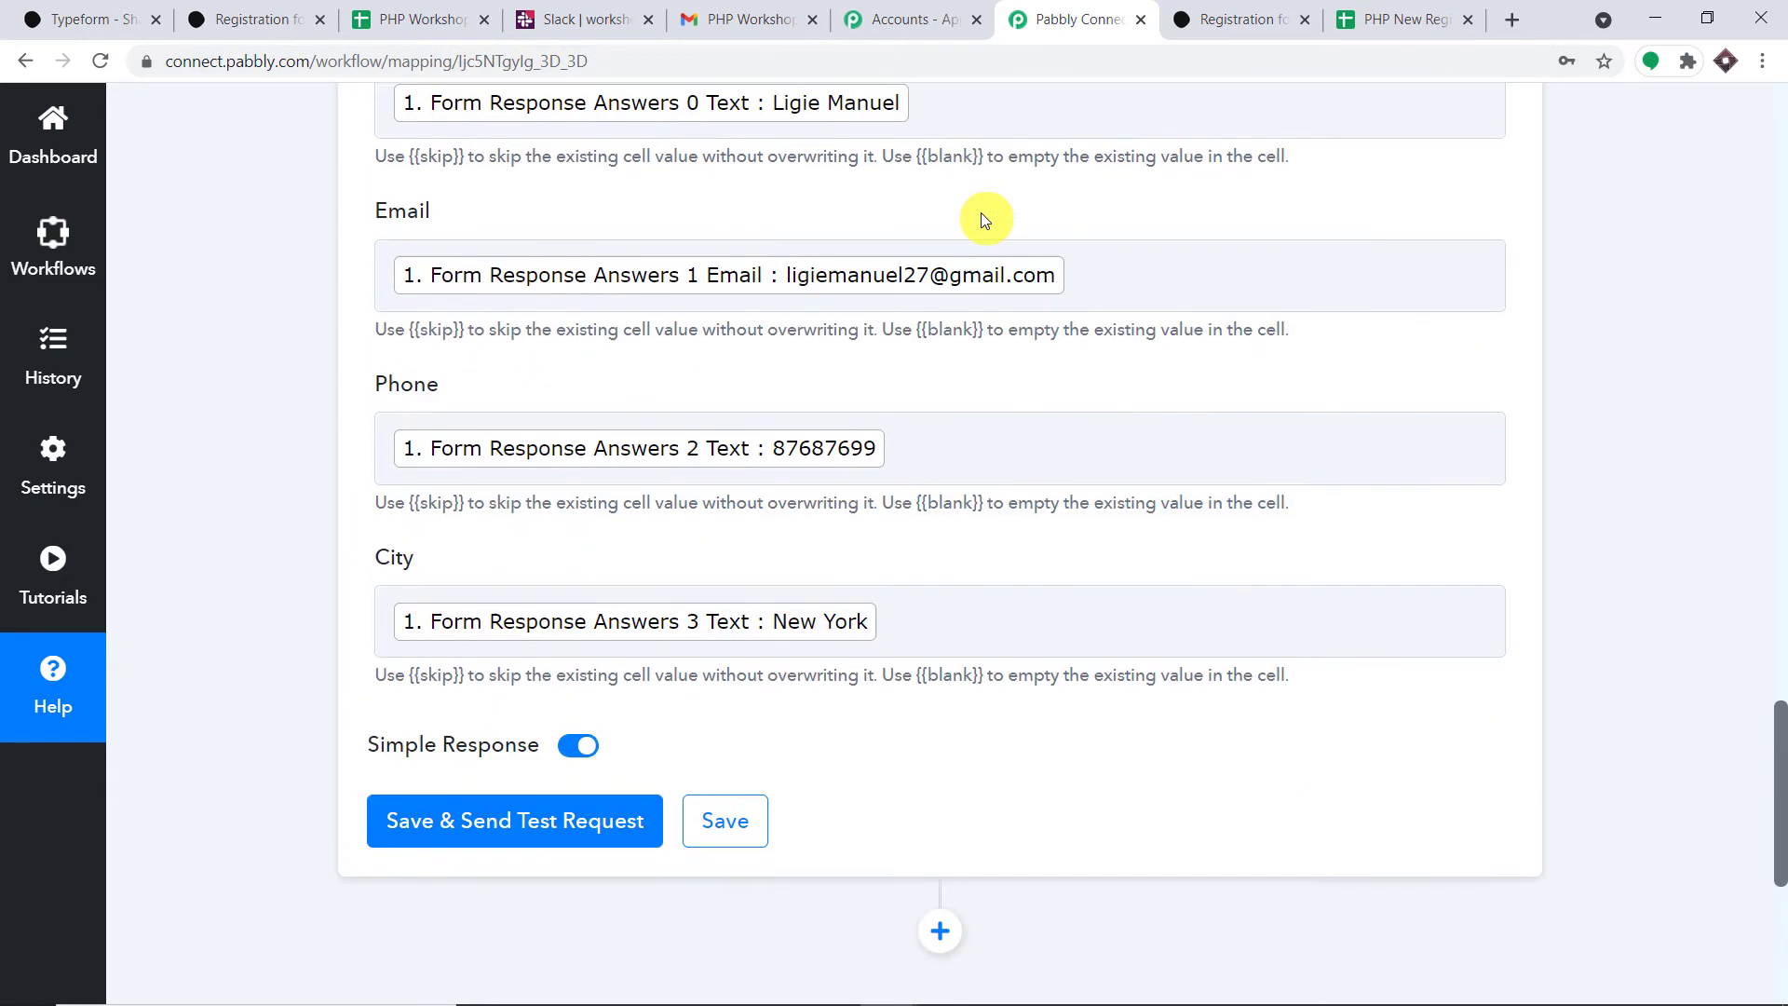
- Save and test the Google Sheets step, then view row 2 in the PHP New Registration sheet
scroll(853, 358, down, 8)
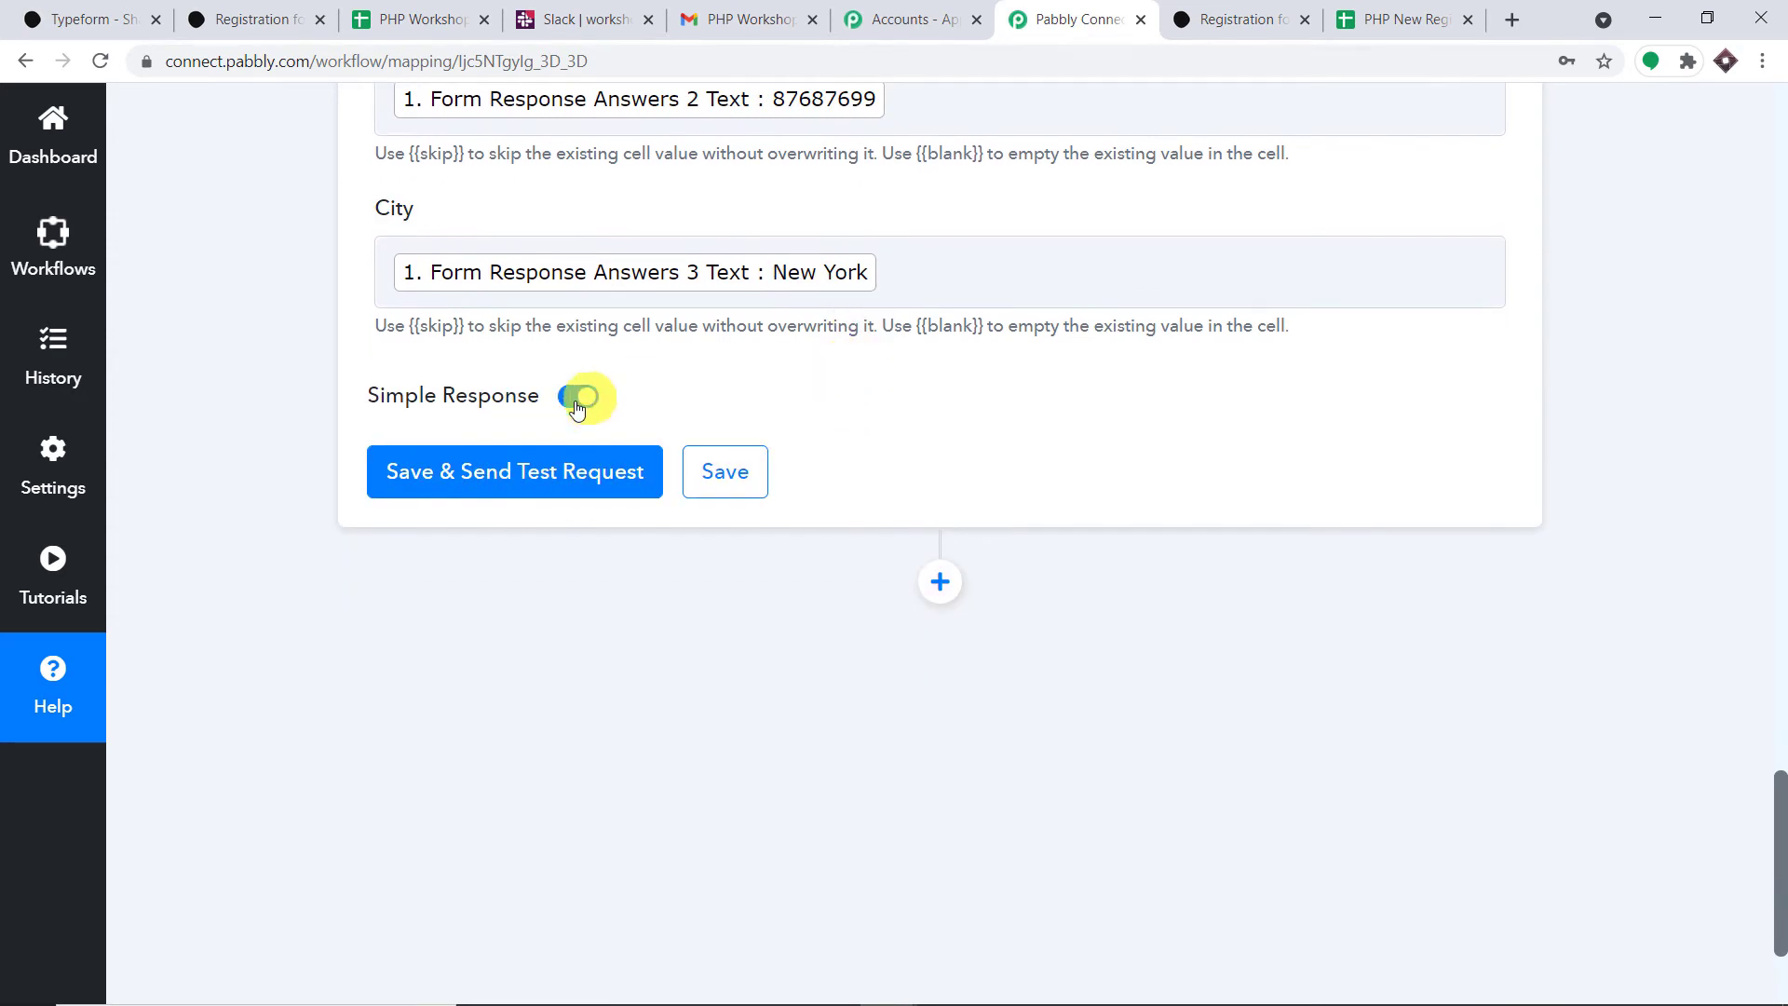
click(537, 475)
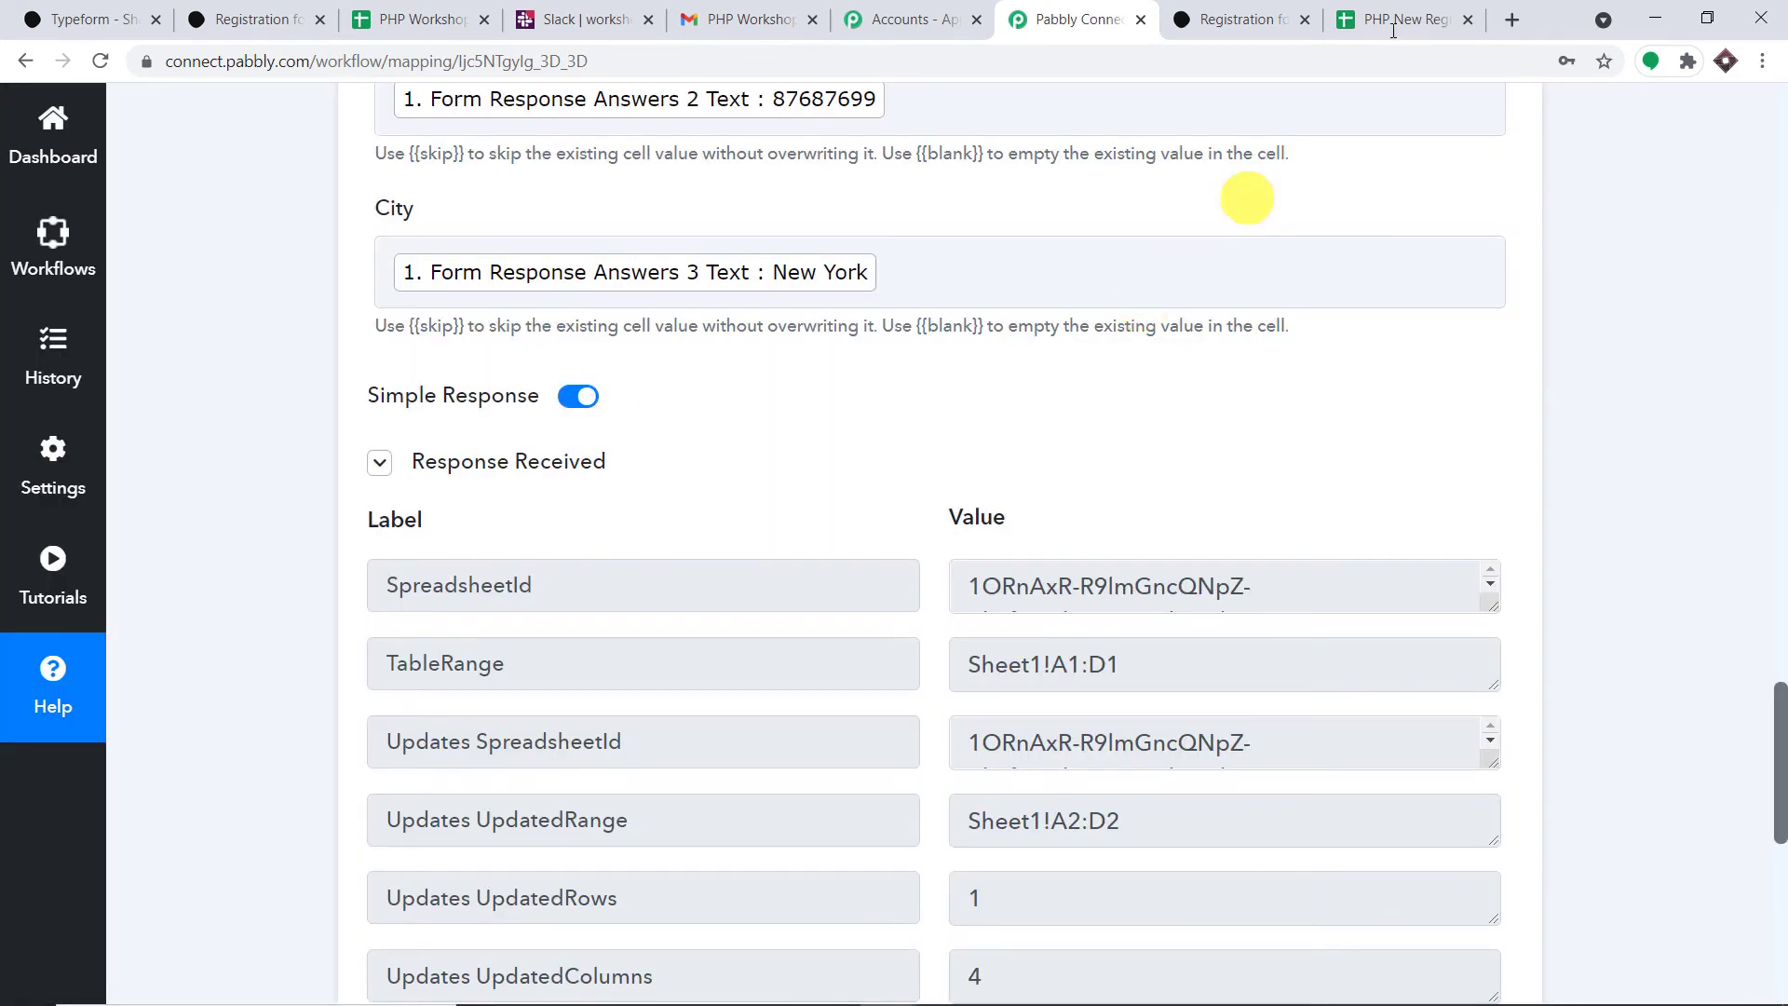
click(1447, 12)
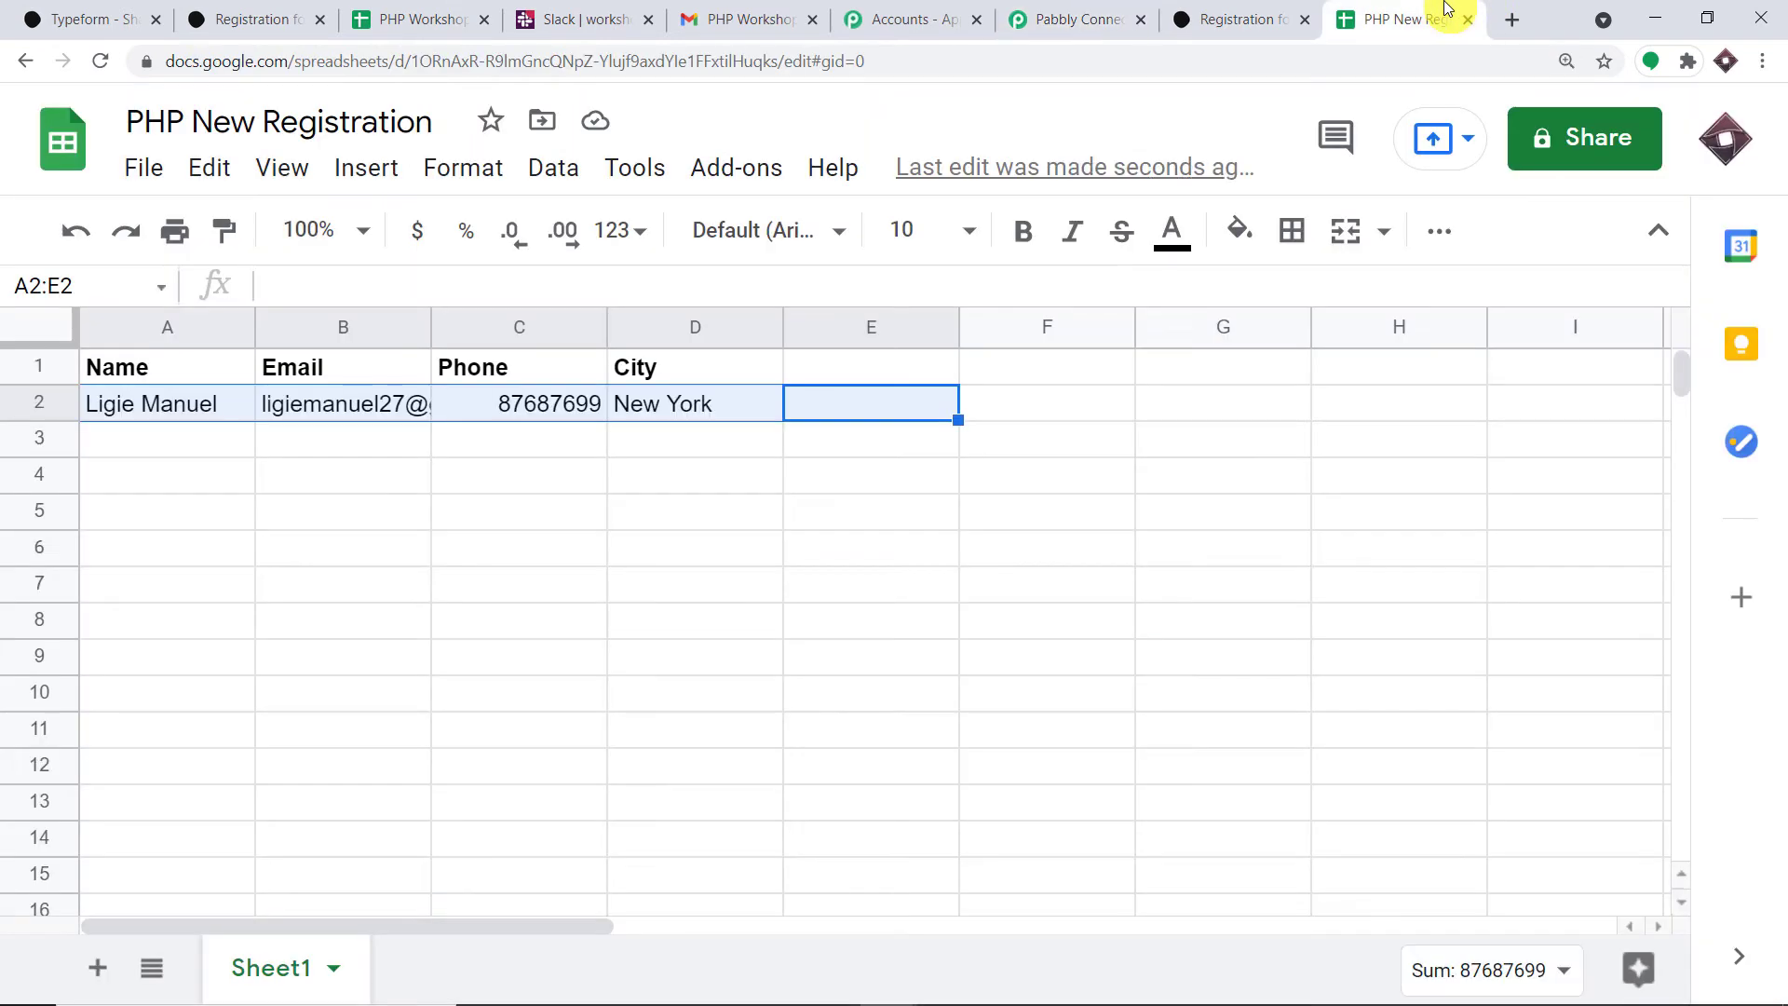
click(680, 579)
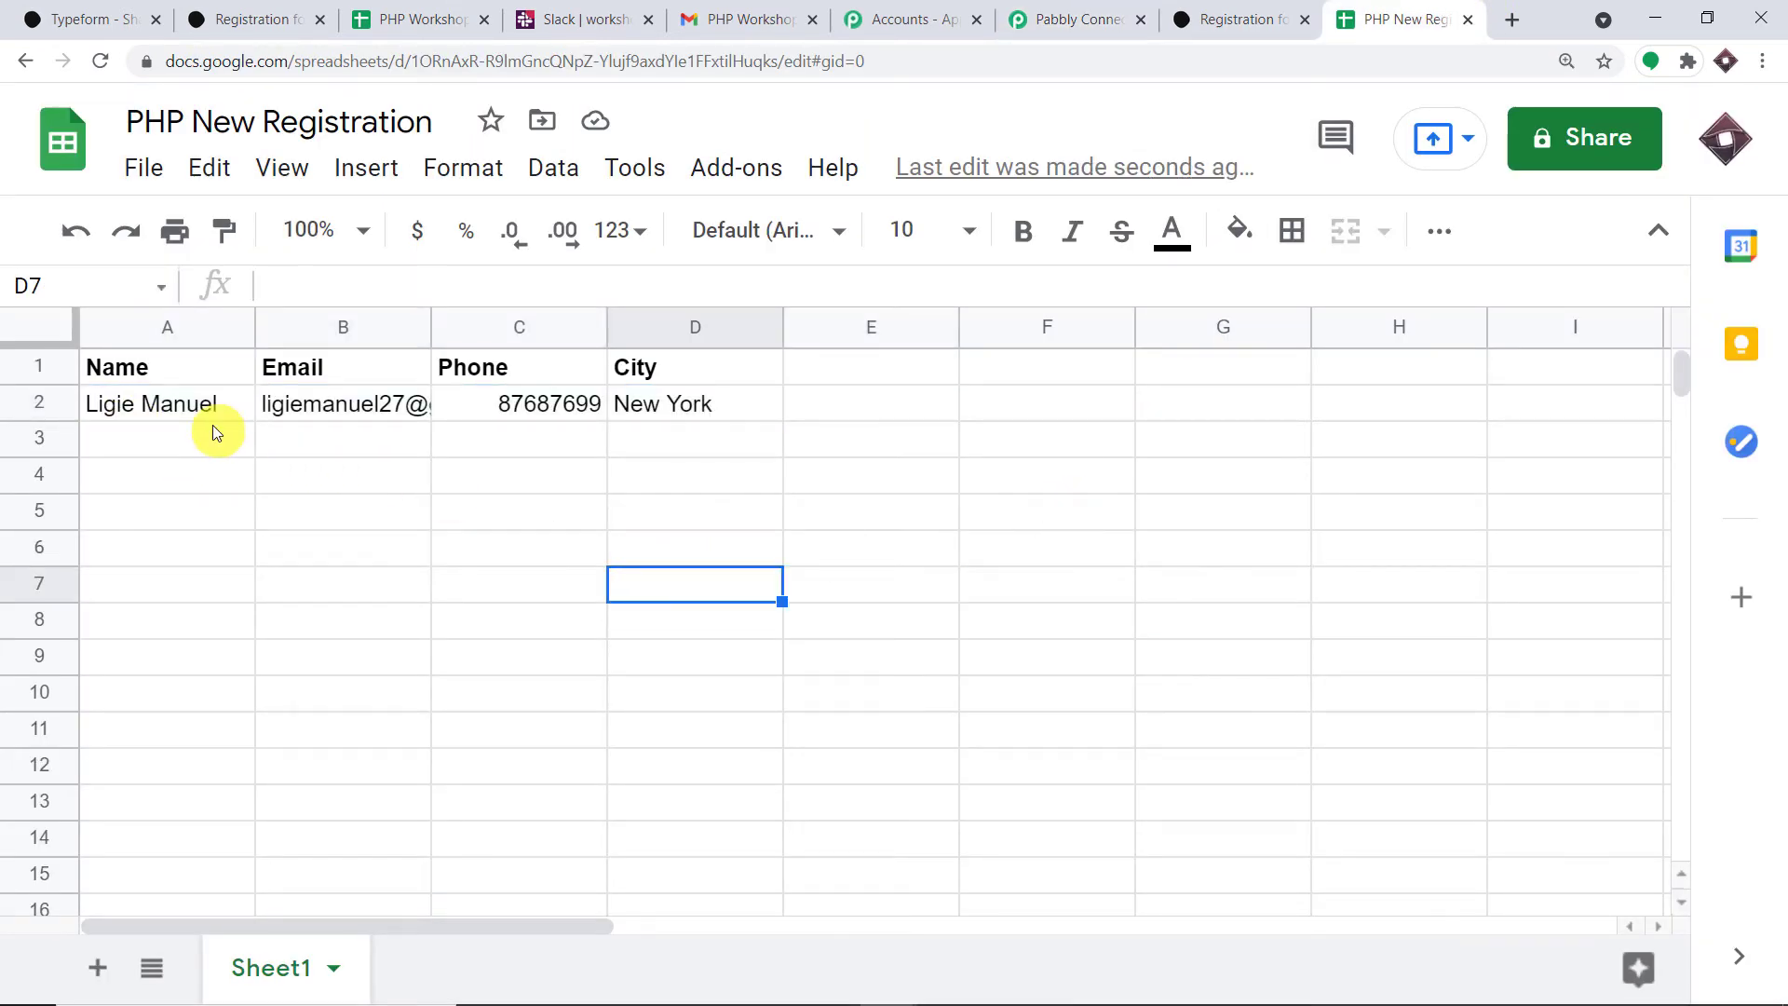
click(132, 408)
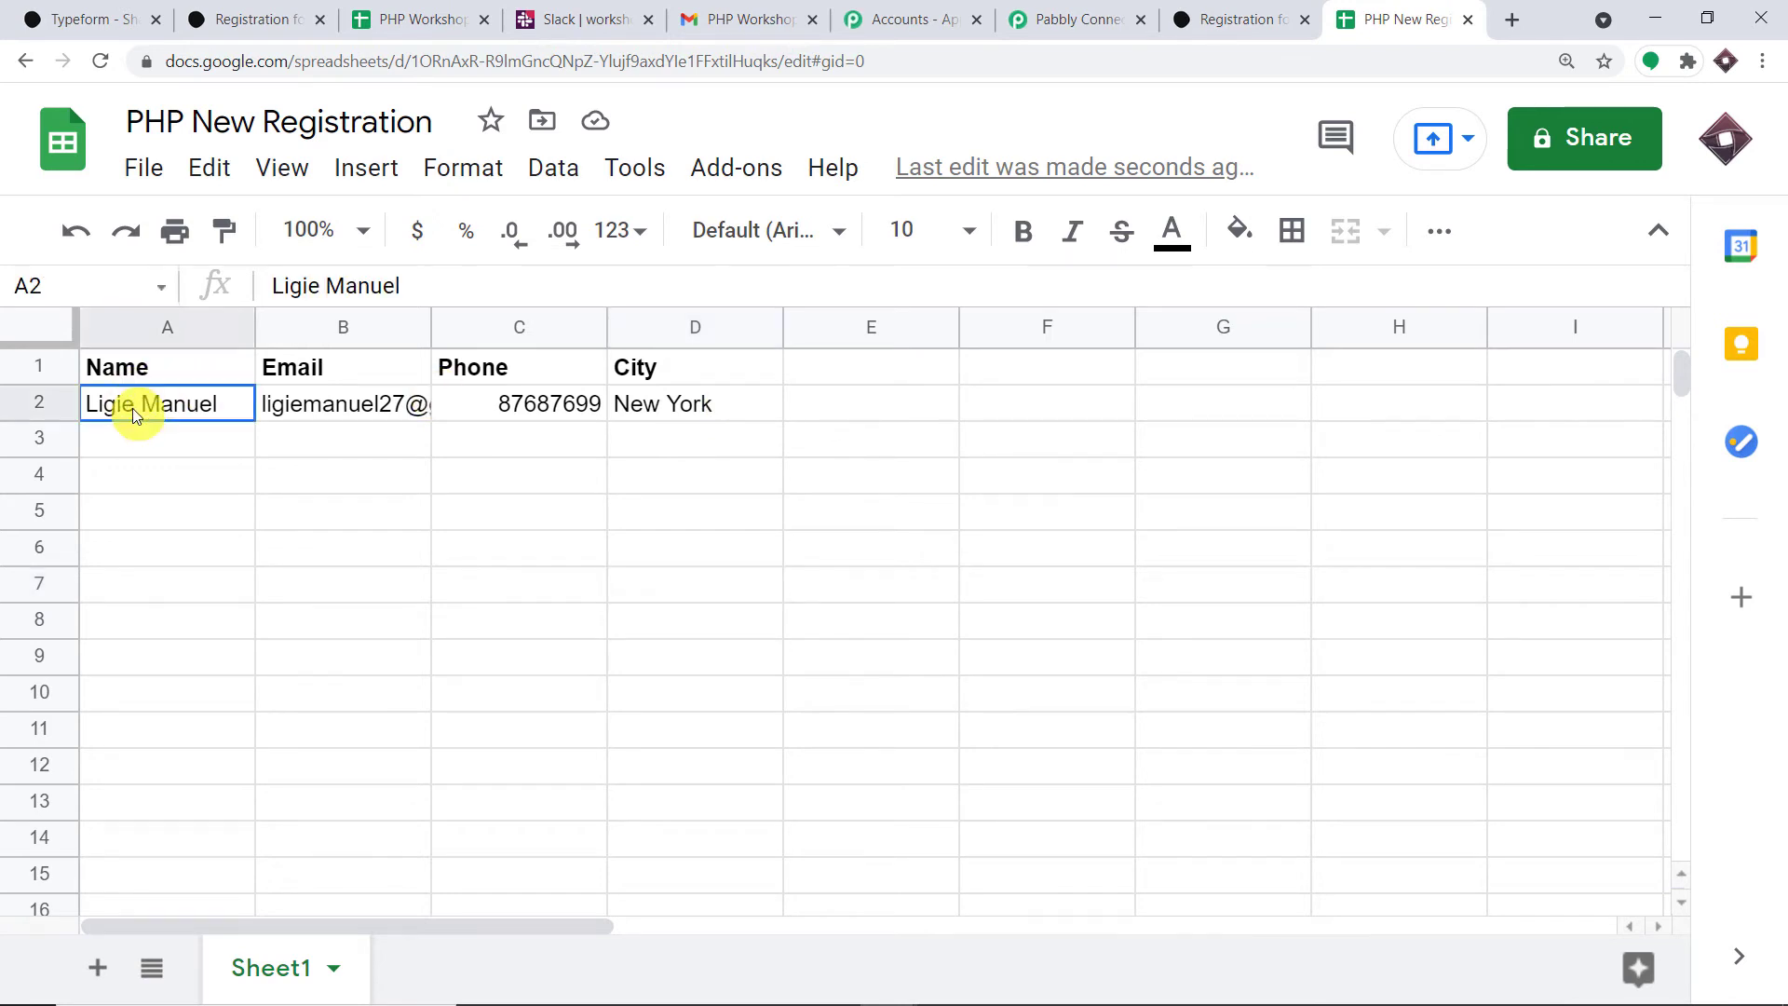
click(355, 410)
click(567, 403)
click(701, 404)
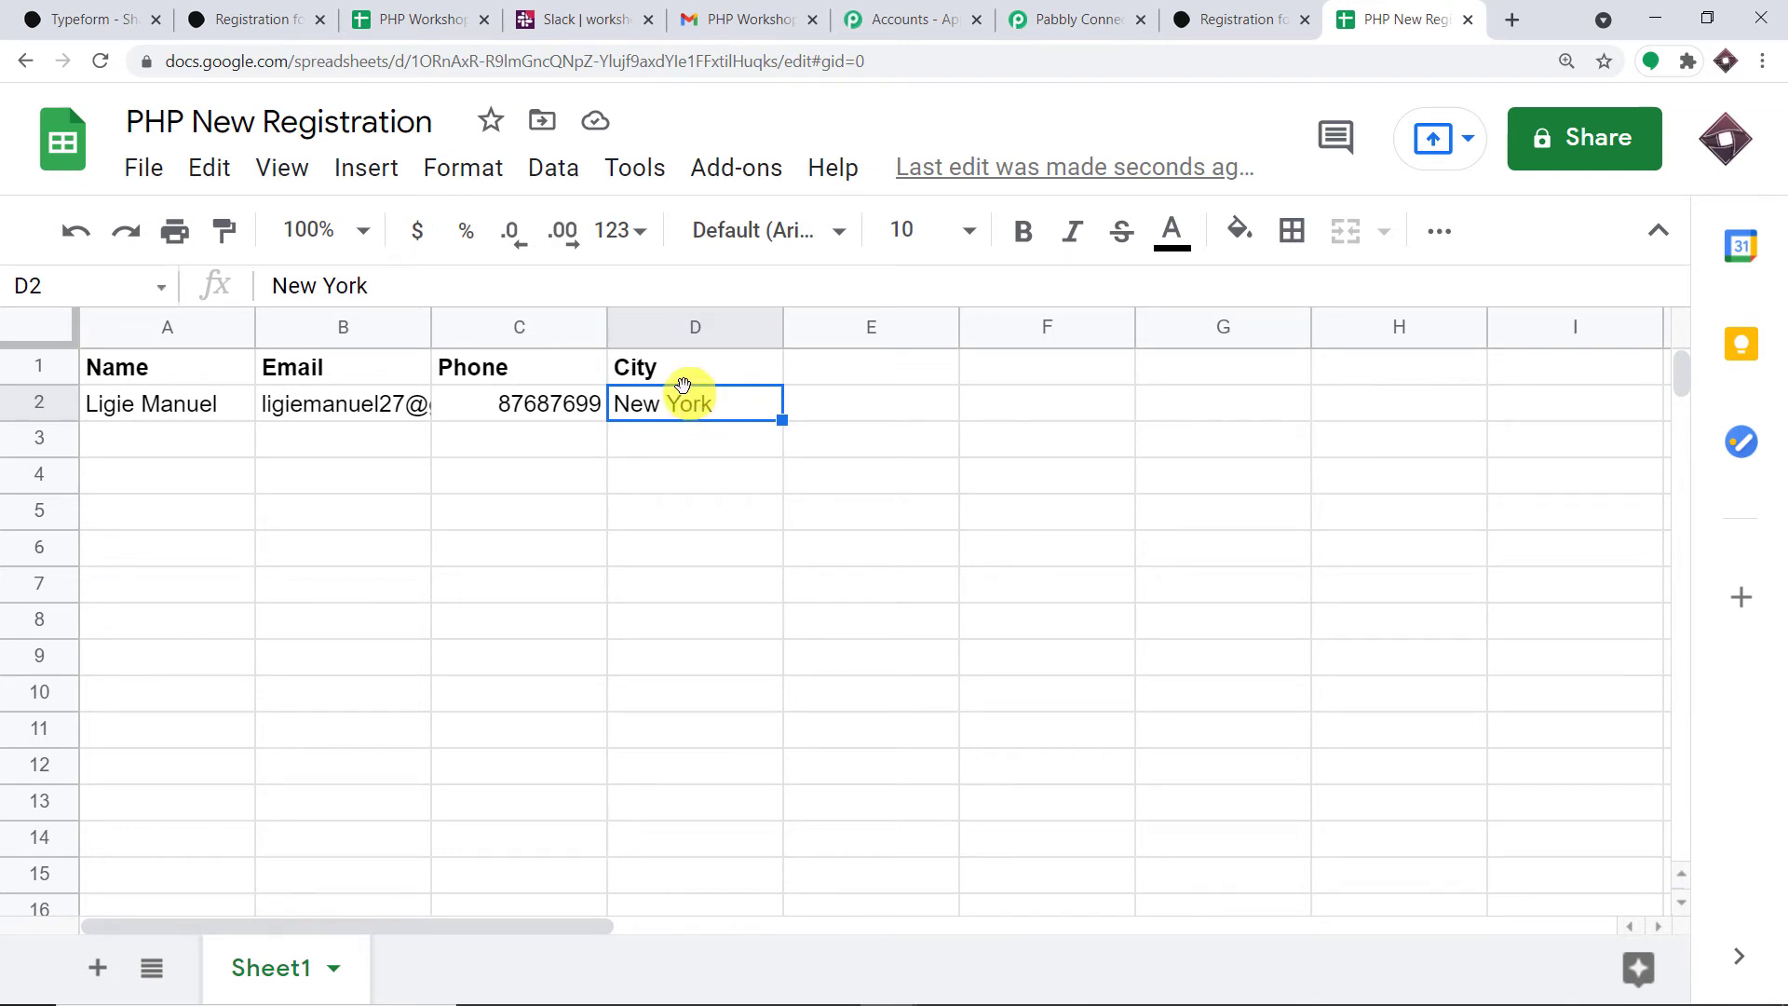
- Add a new action step after the sheet step and choose Slack as its app
click(1076, 19)
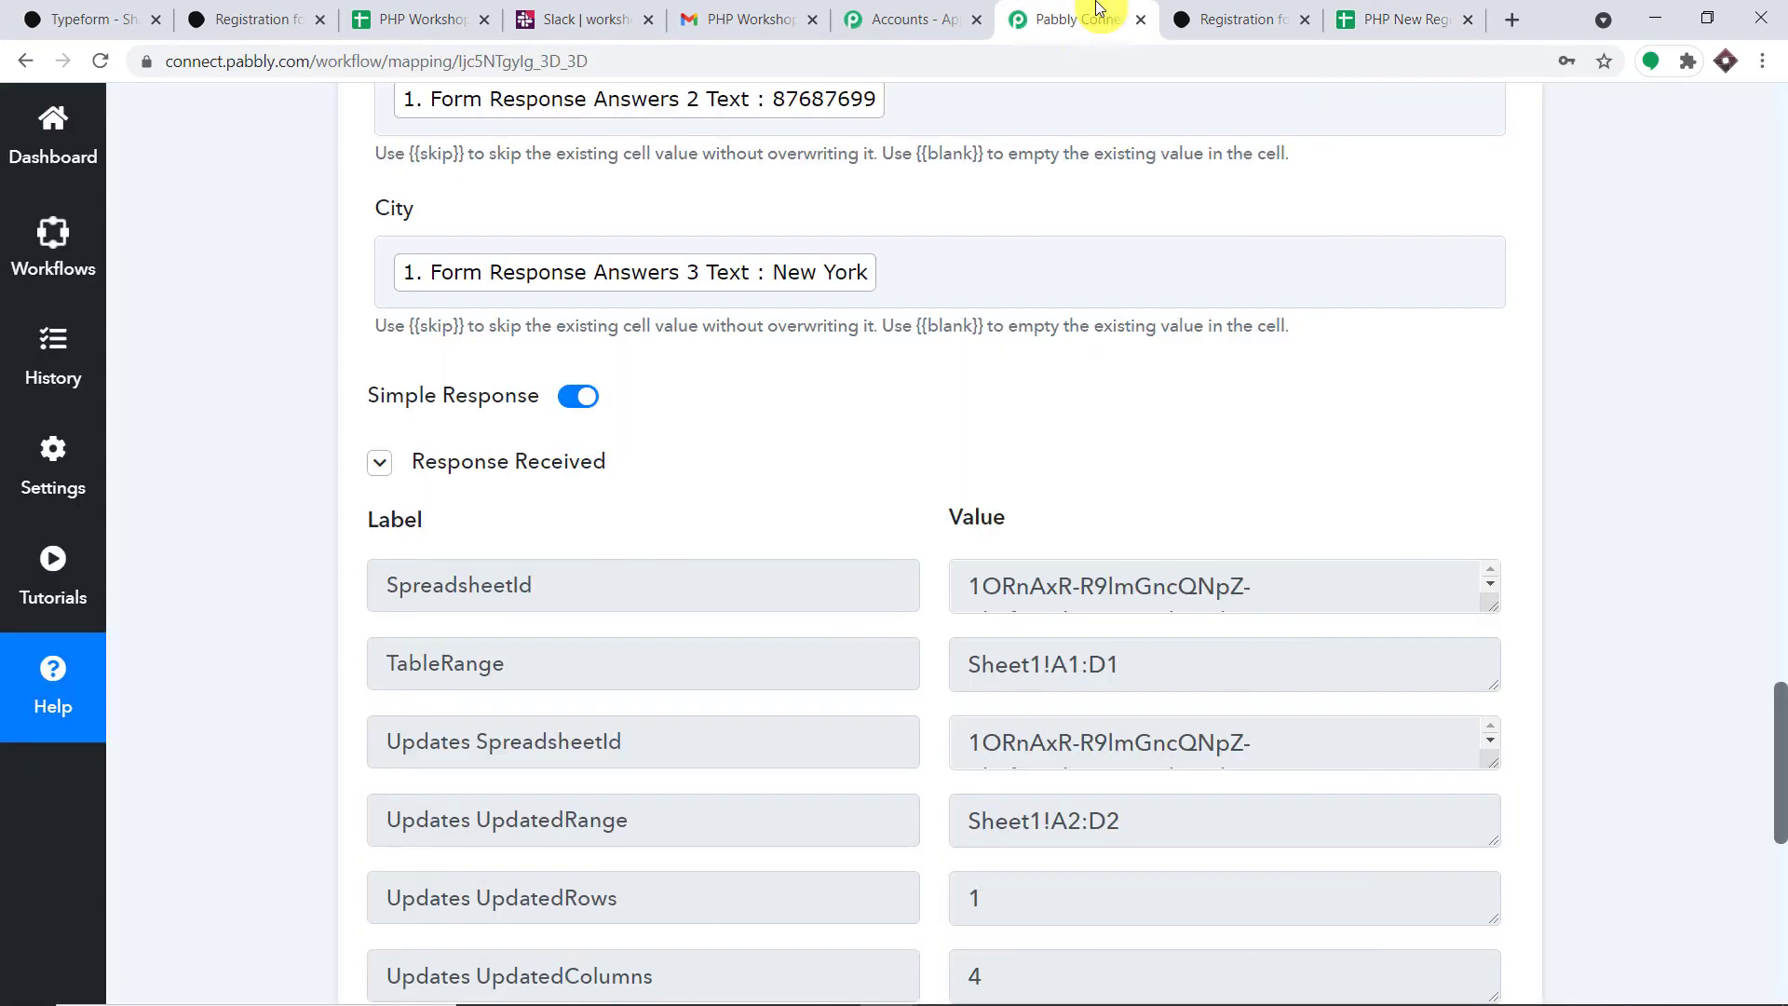
scroll(1620, 578, down, 5)
scroll(1637, 615, down, 5)
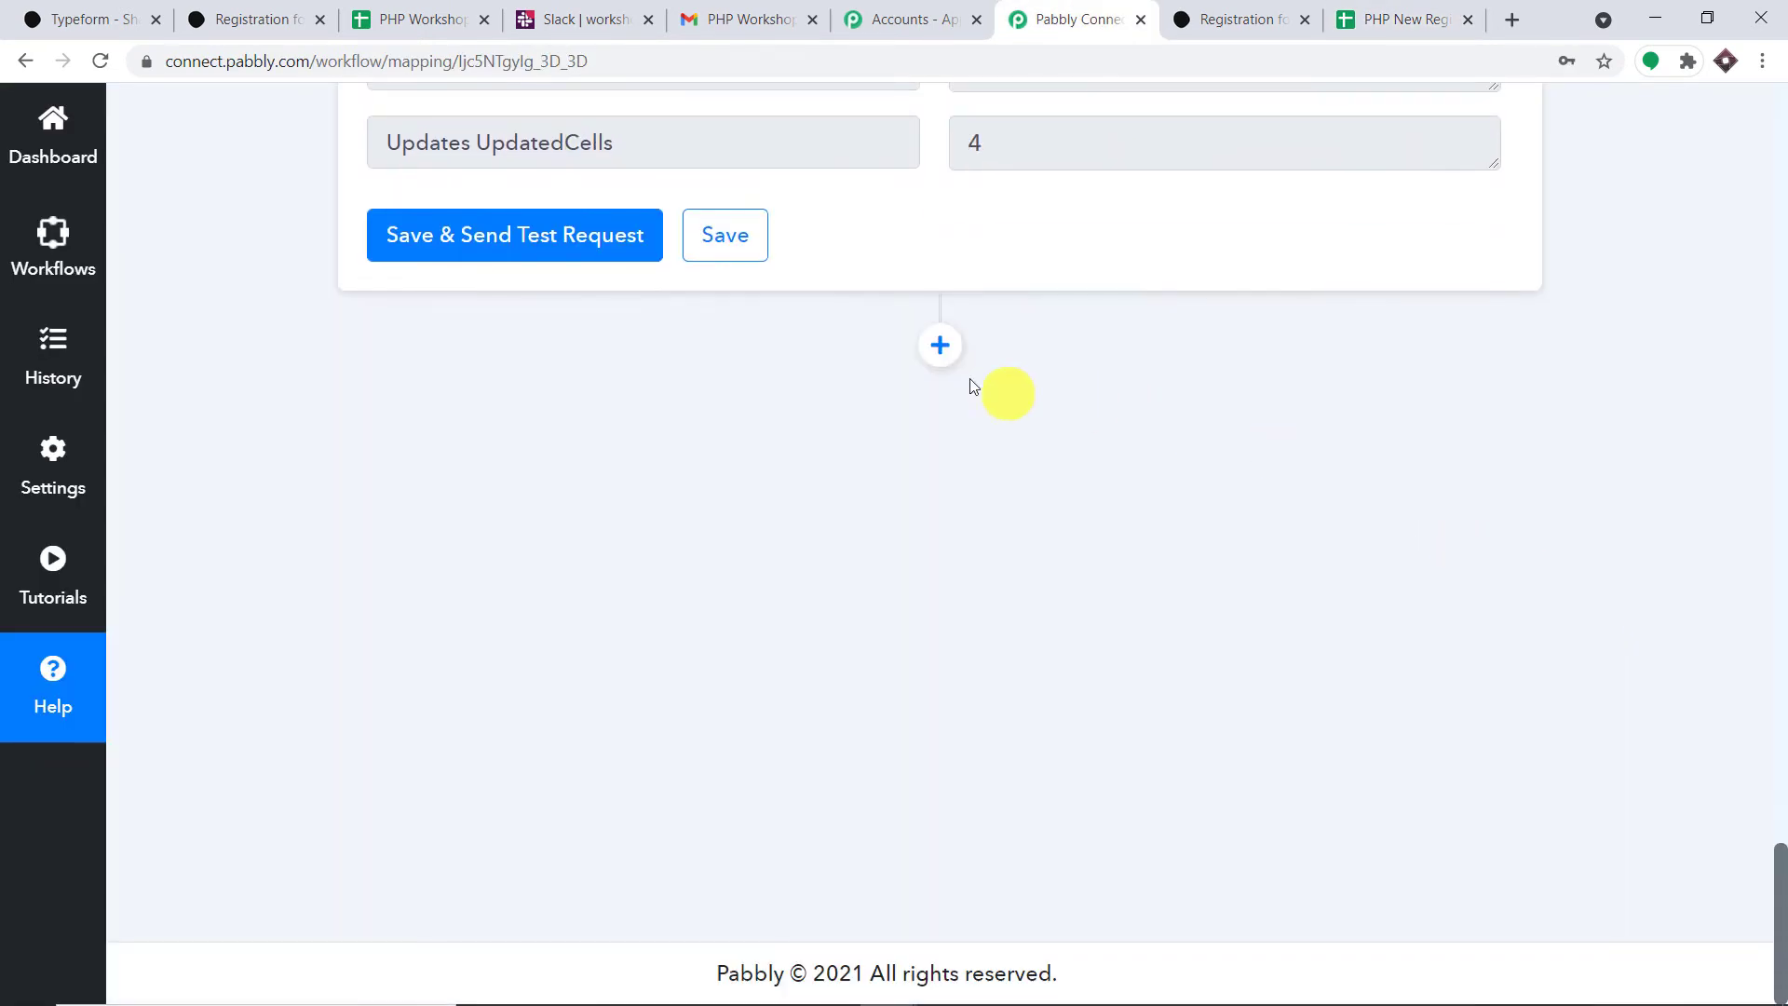
click(936, 347)
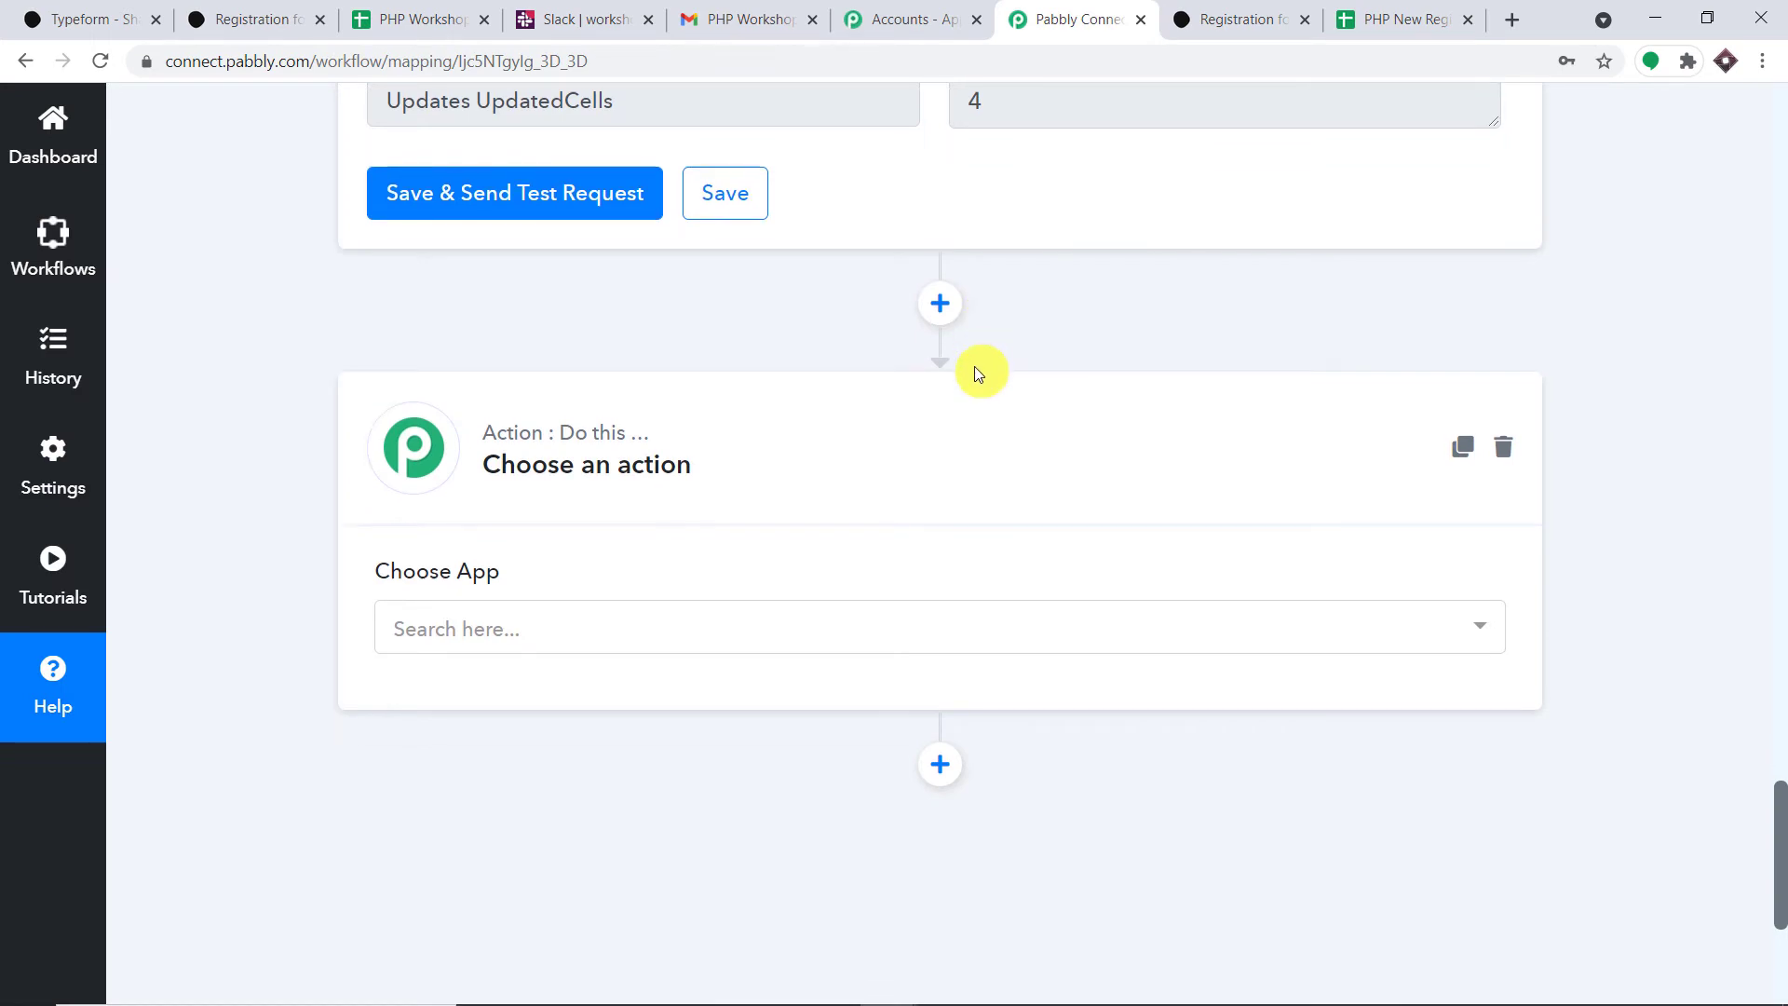
click(498, 437)
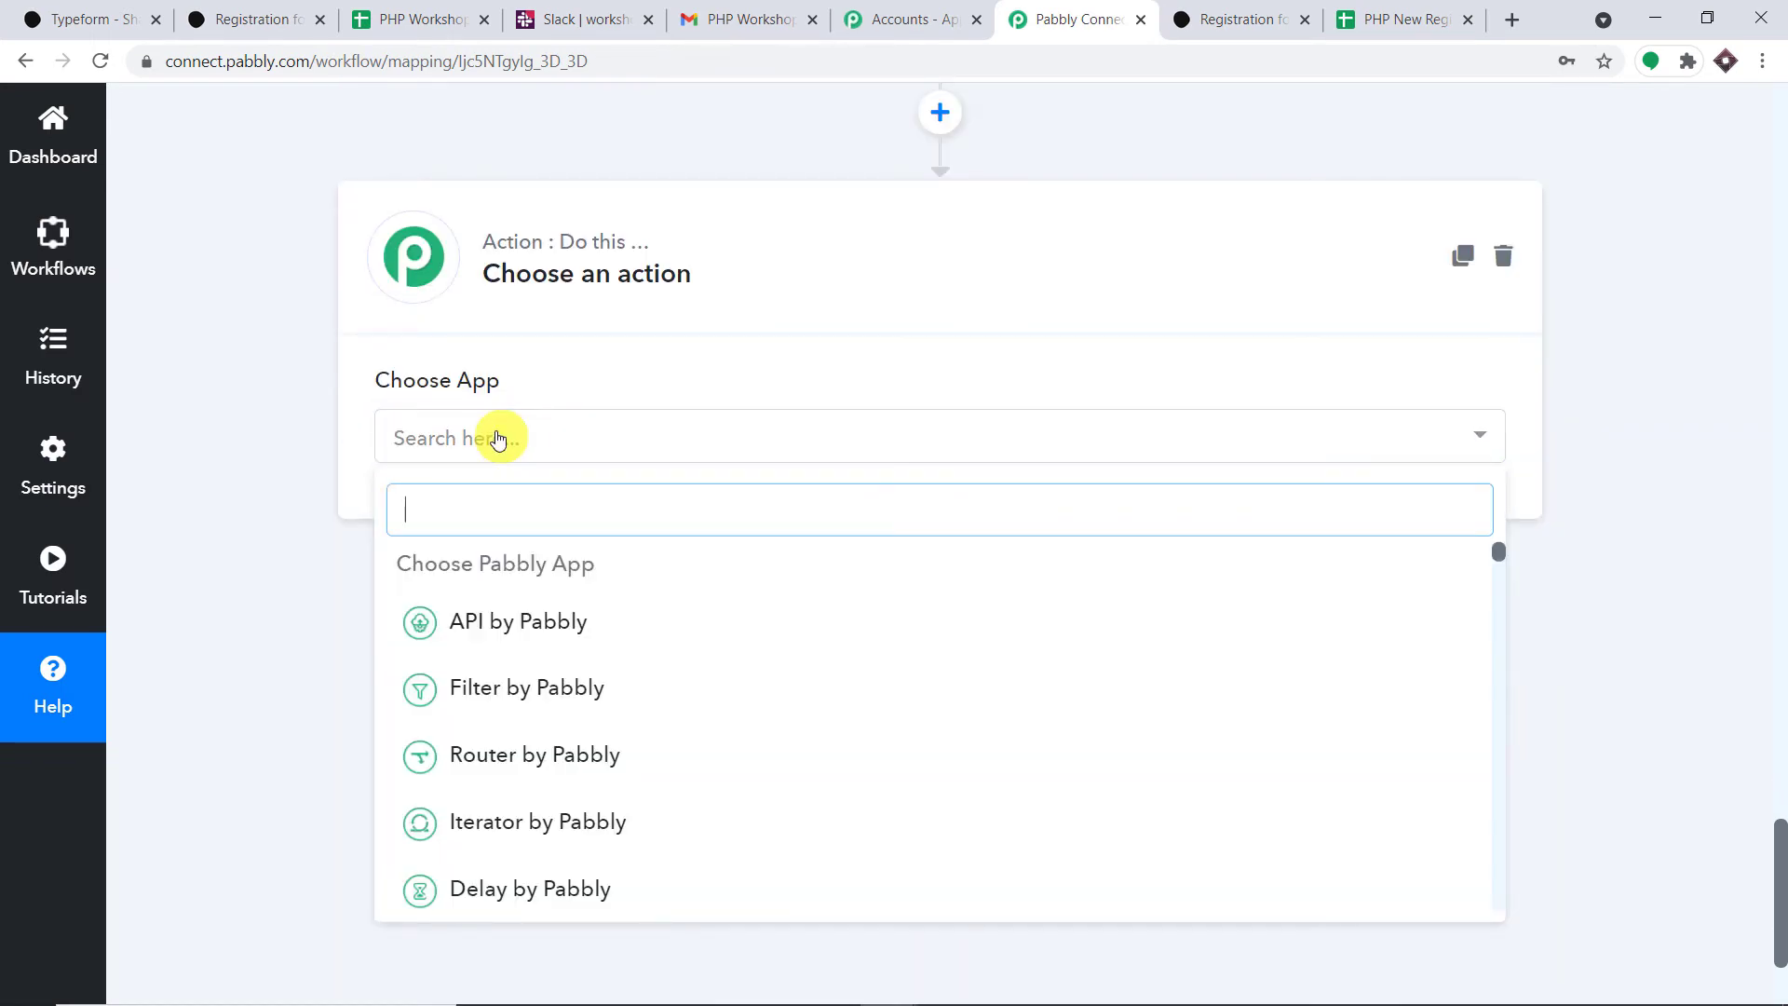
text(slack)
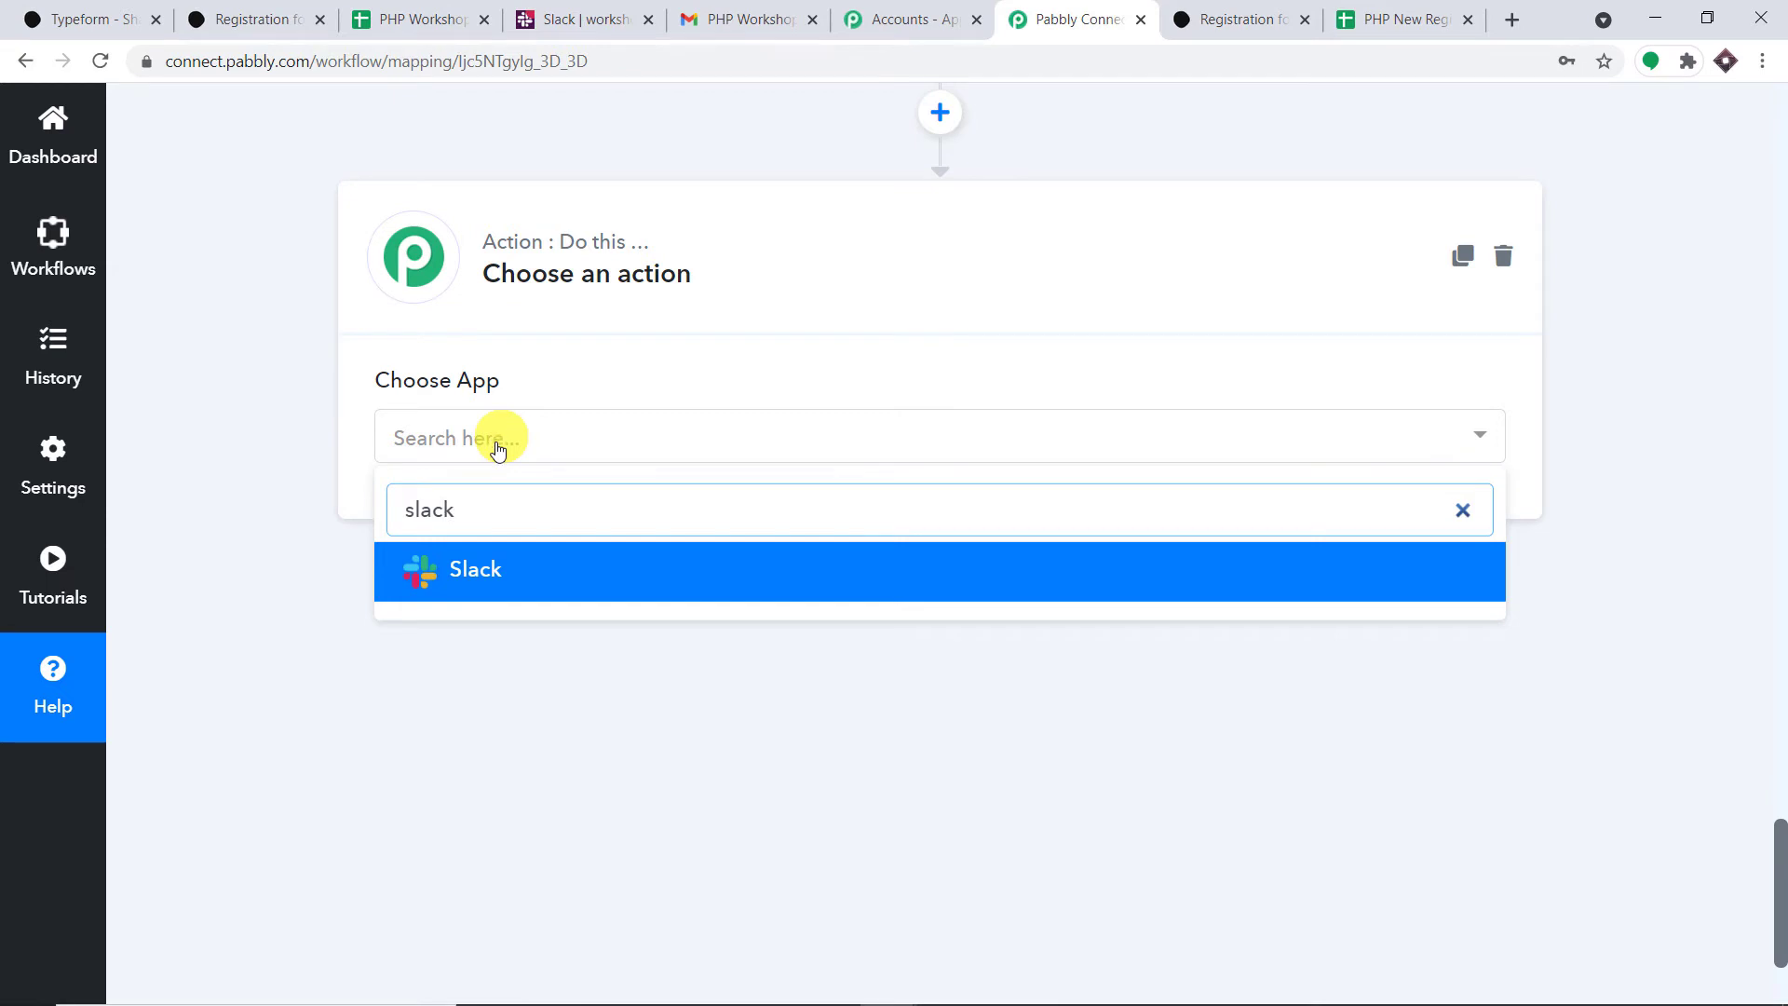
click(519, 564)
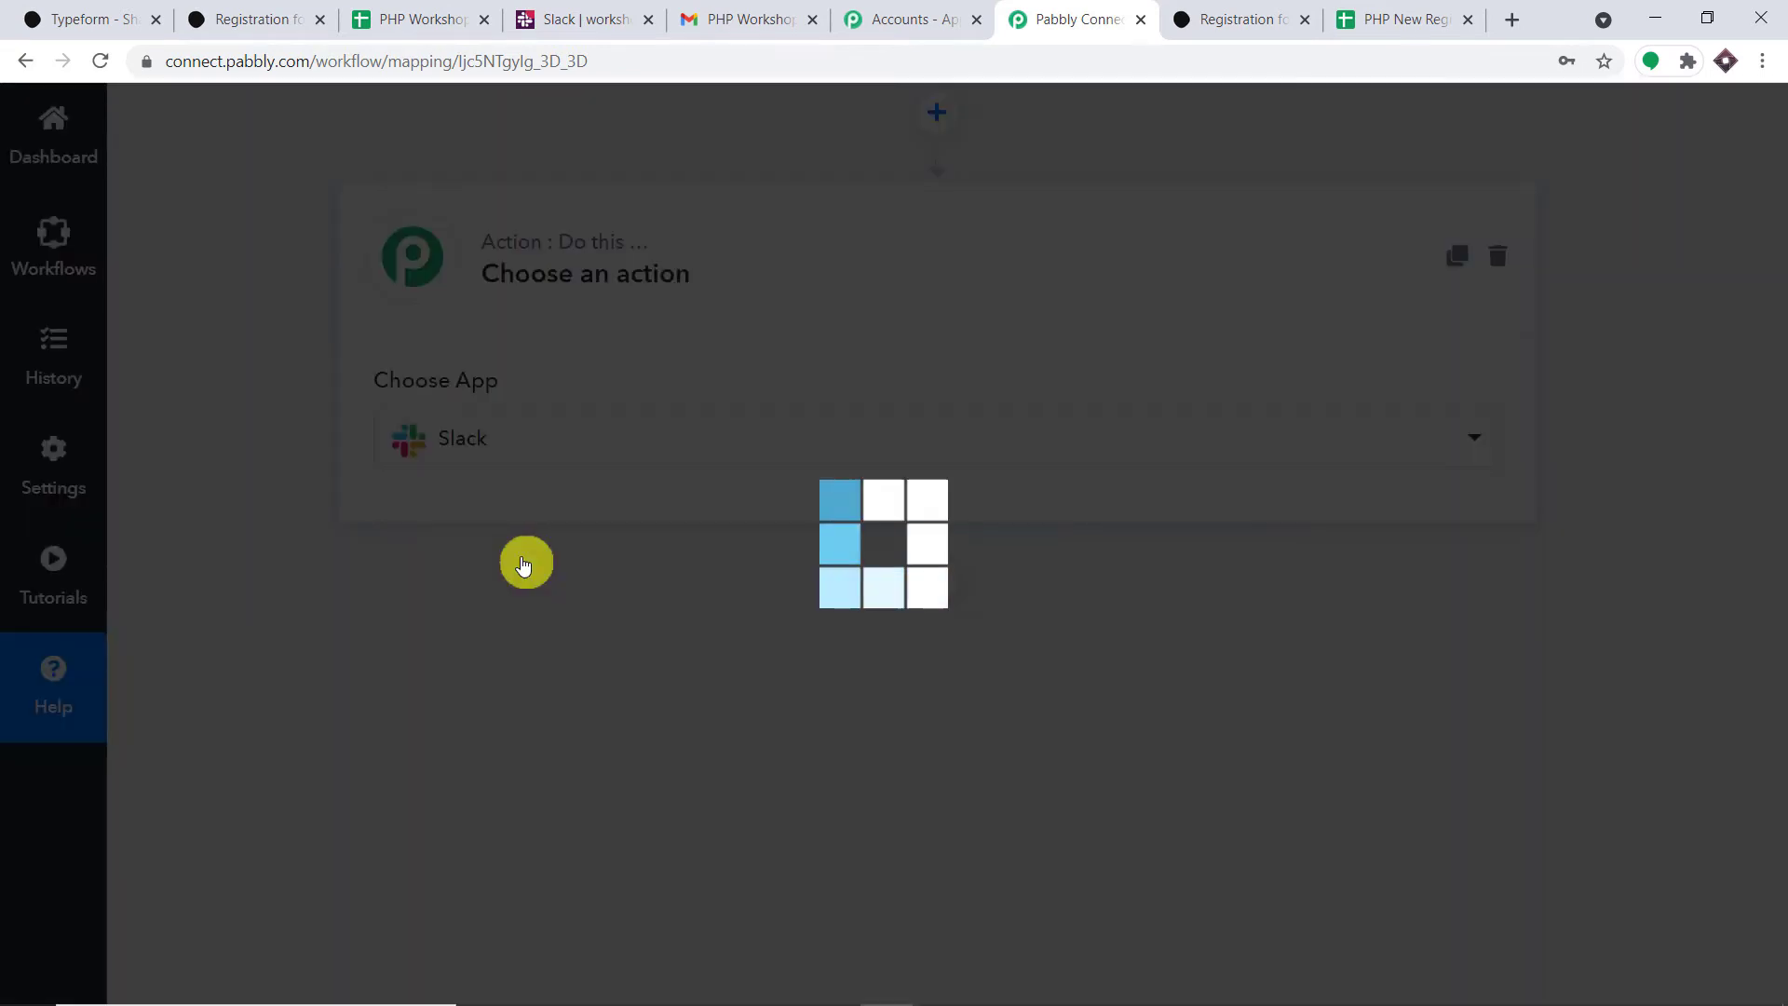
- Pick Send Channel Message as the Slack action event
click(641, 466)
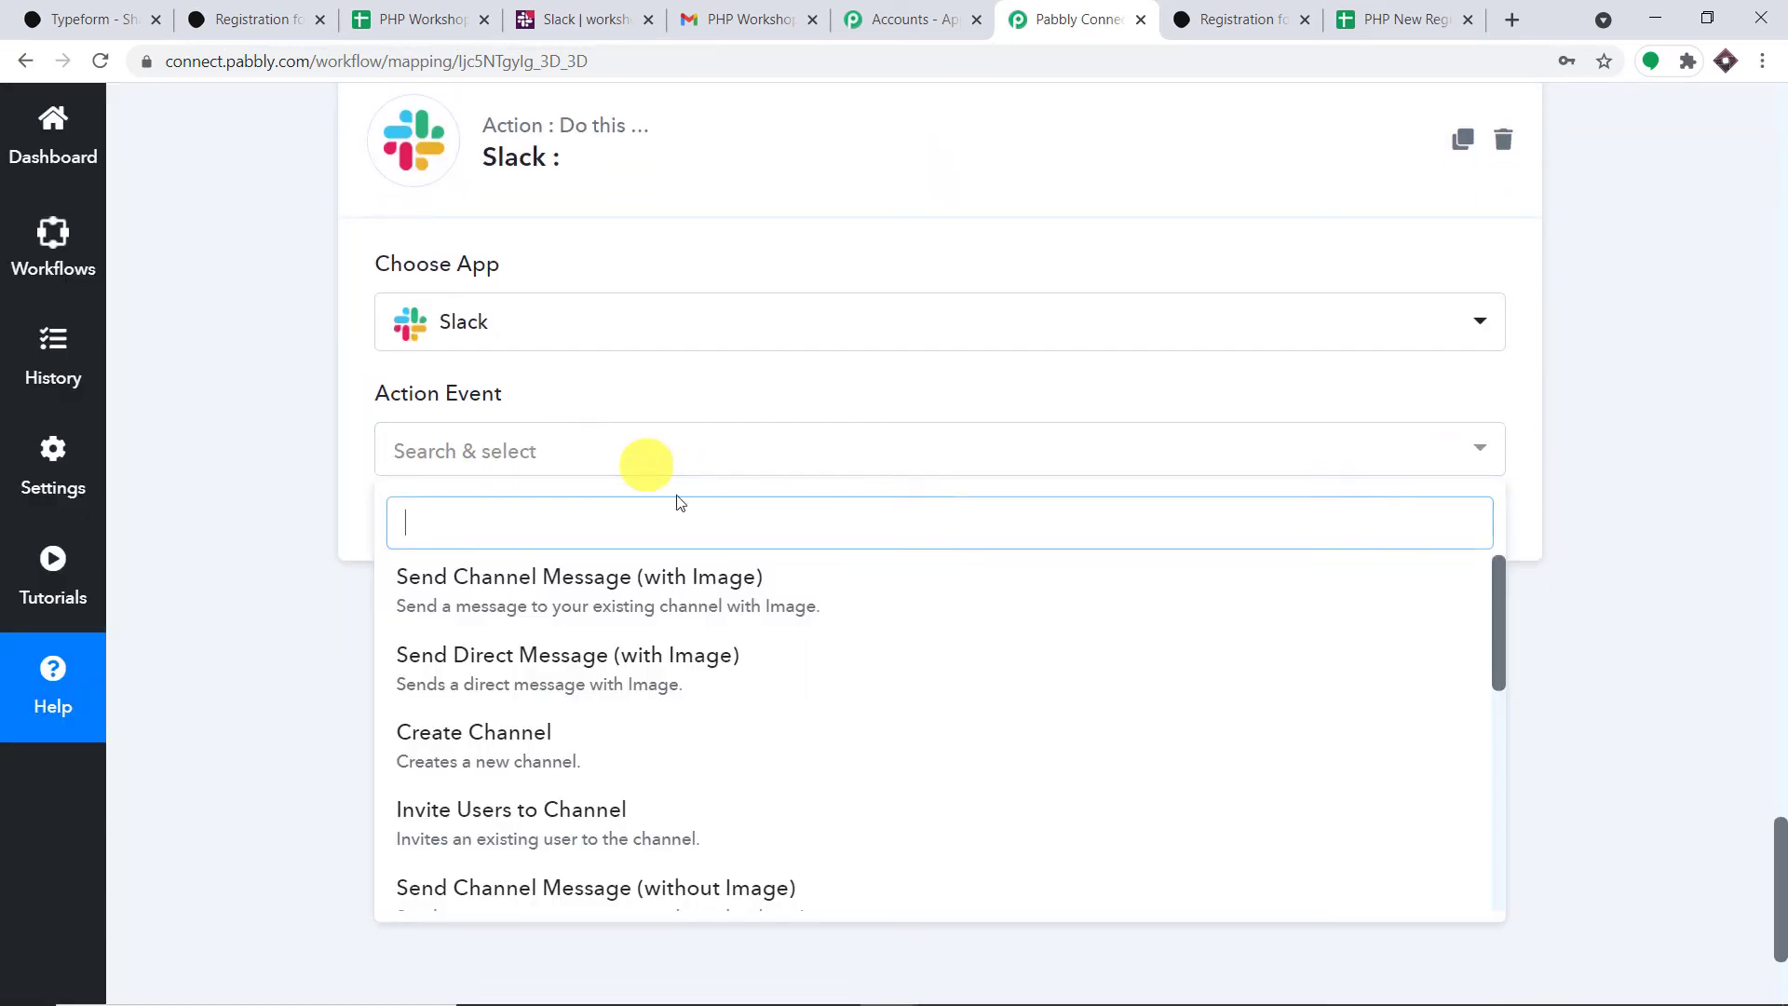
scroll(918, 623, down, 4)
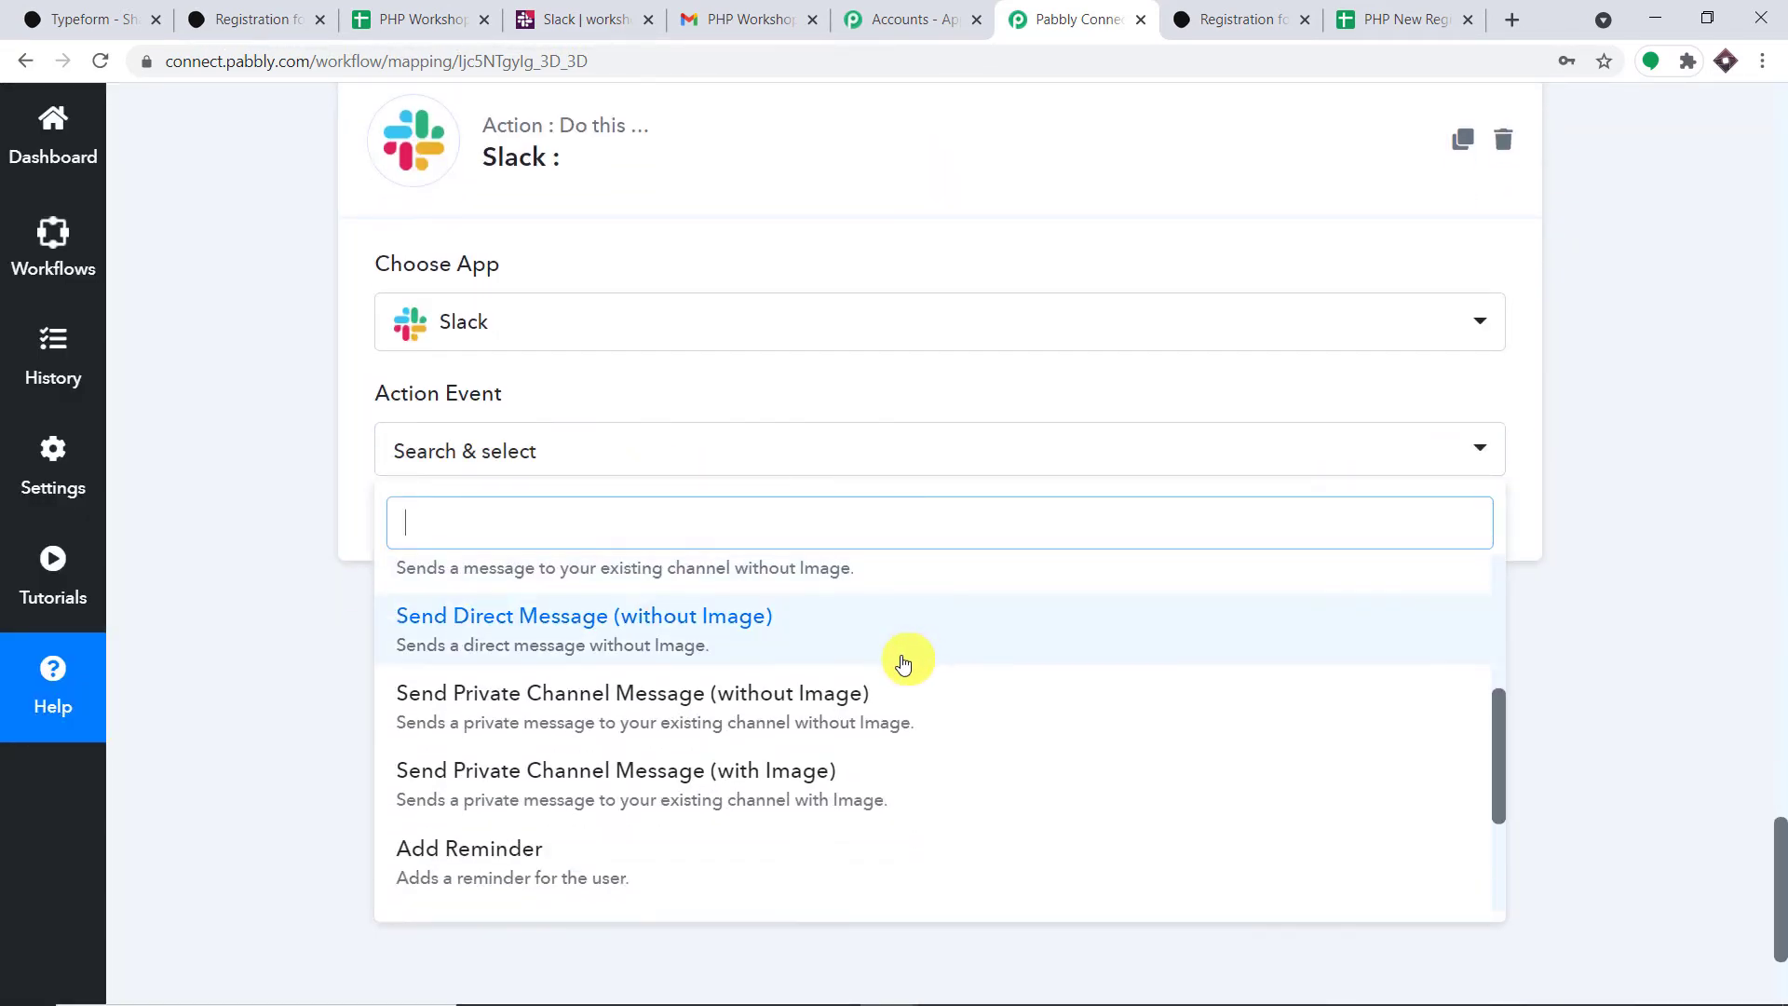
scroll(897, 659, down, 2)
scroll(897, 668, up, 1)
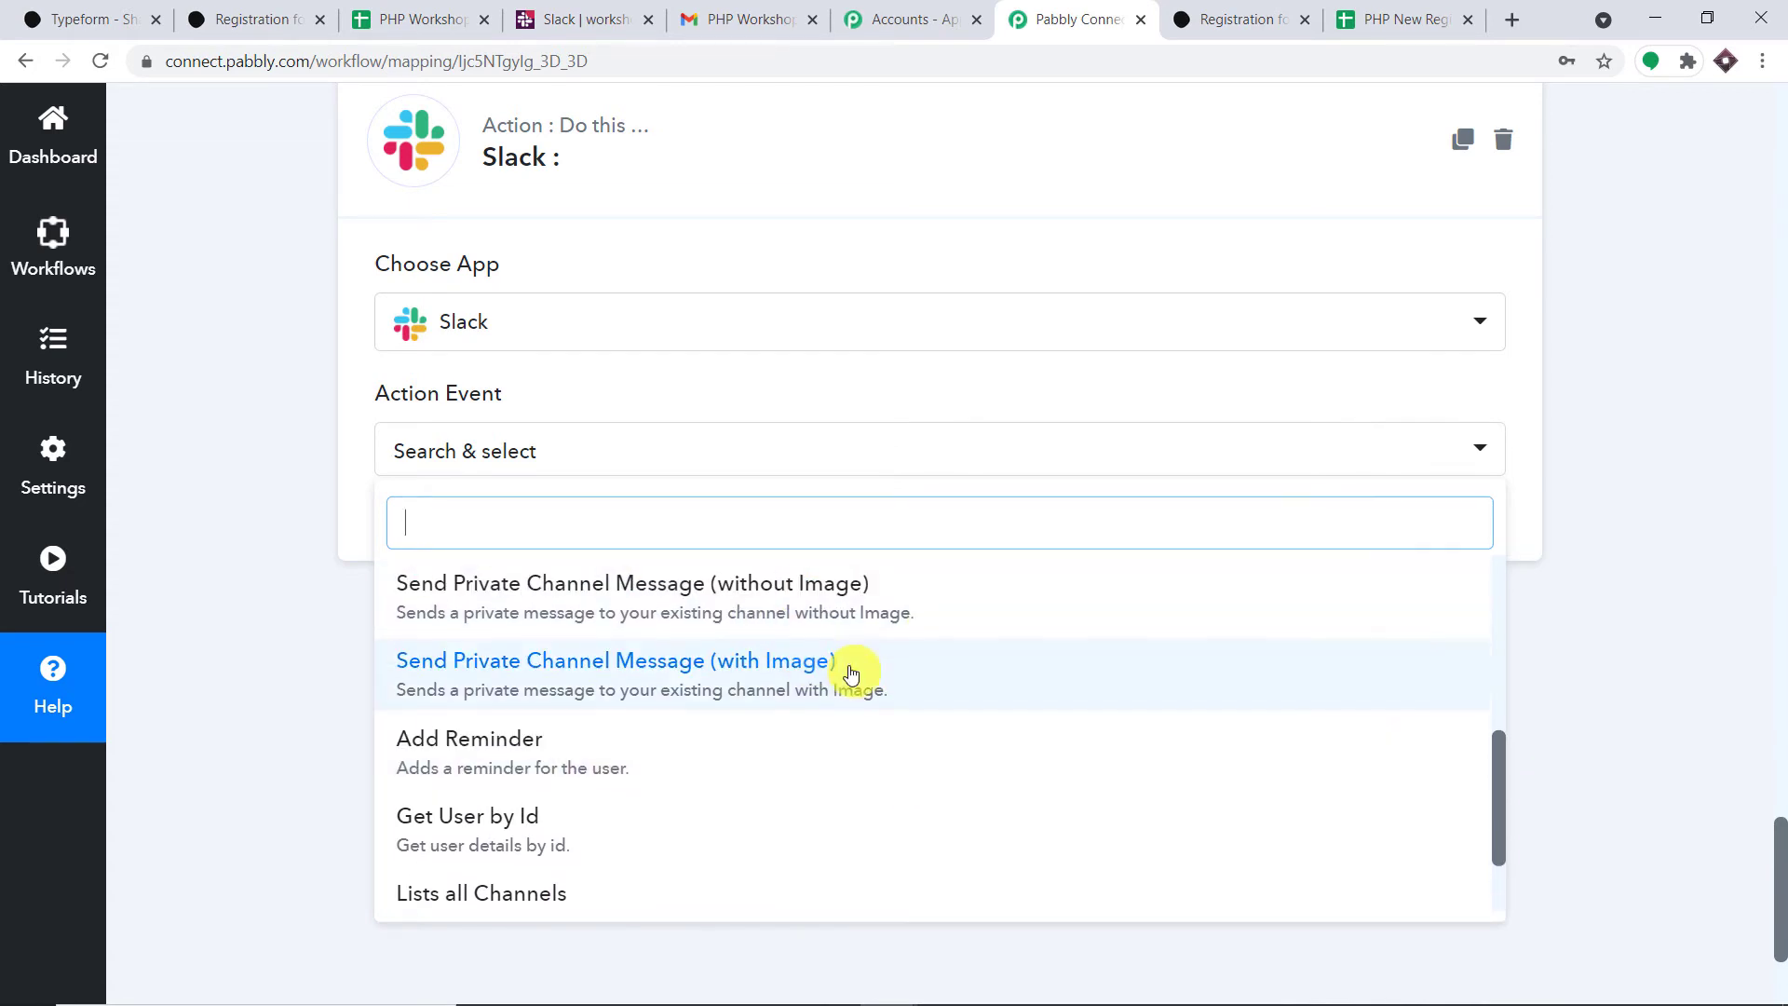
scroll(851, 670, up, 5)
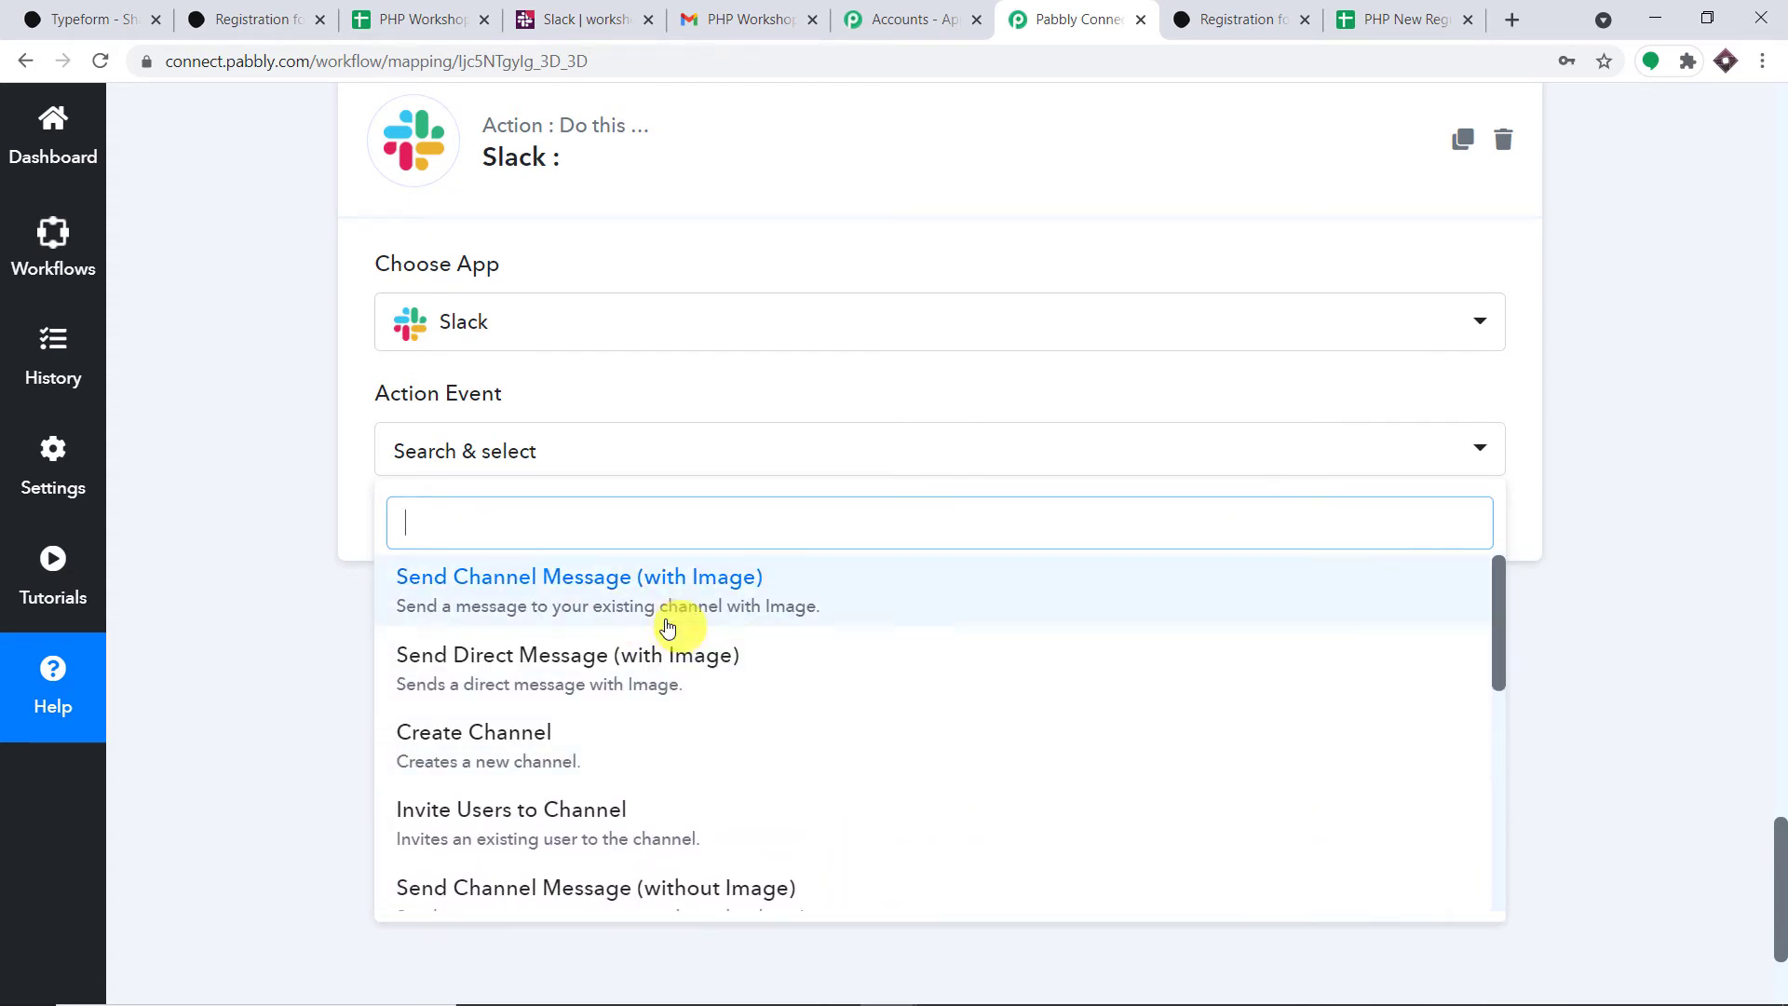
scroll(738, 606, up, 2)
scroll(714, 707, down, 5)
scroll(745, 720, down, 3)
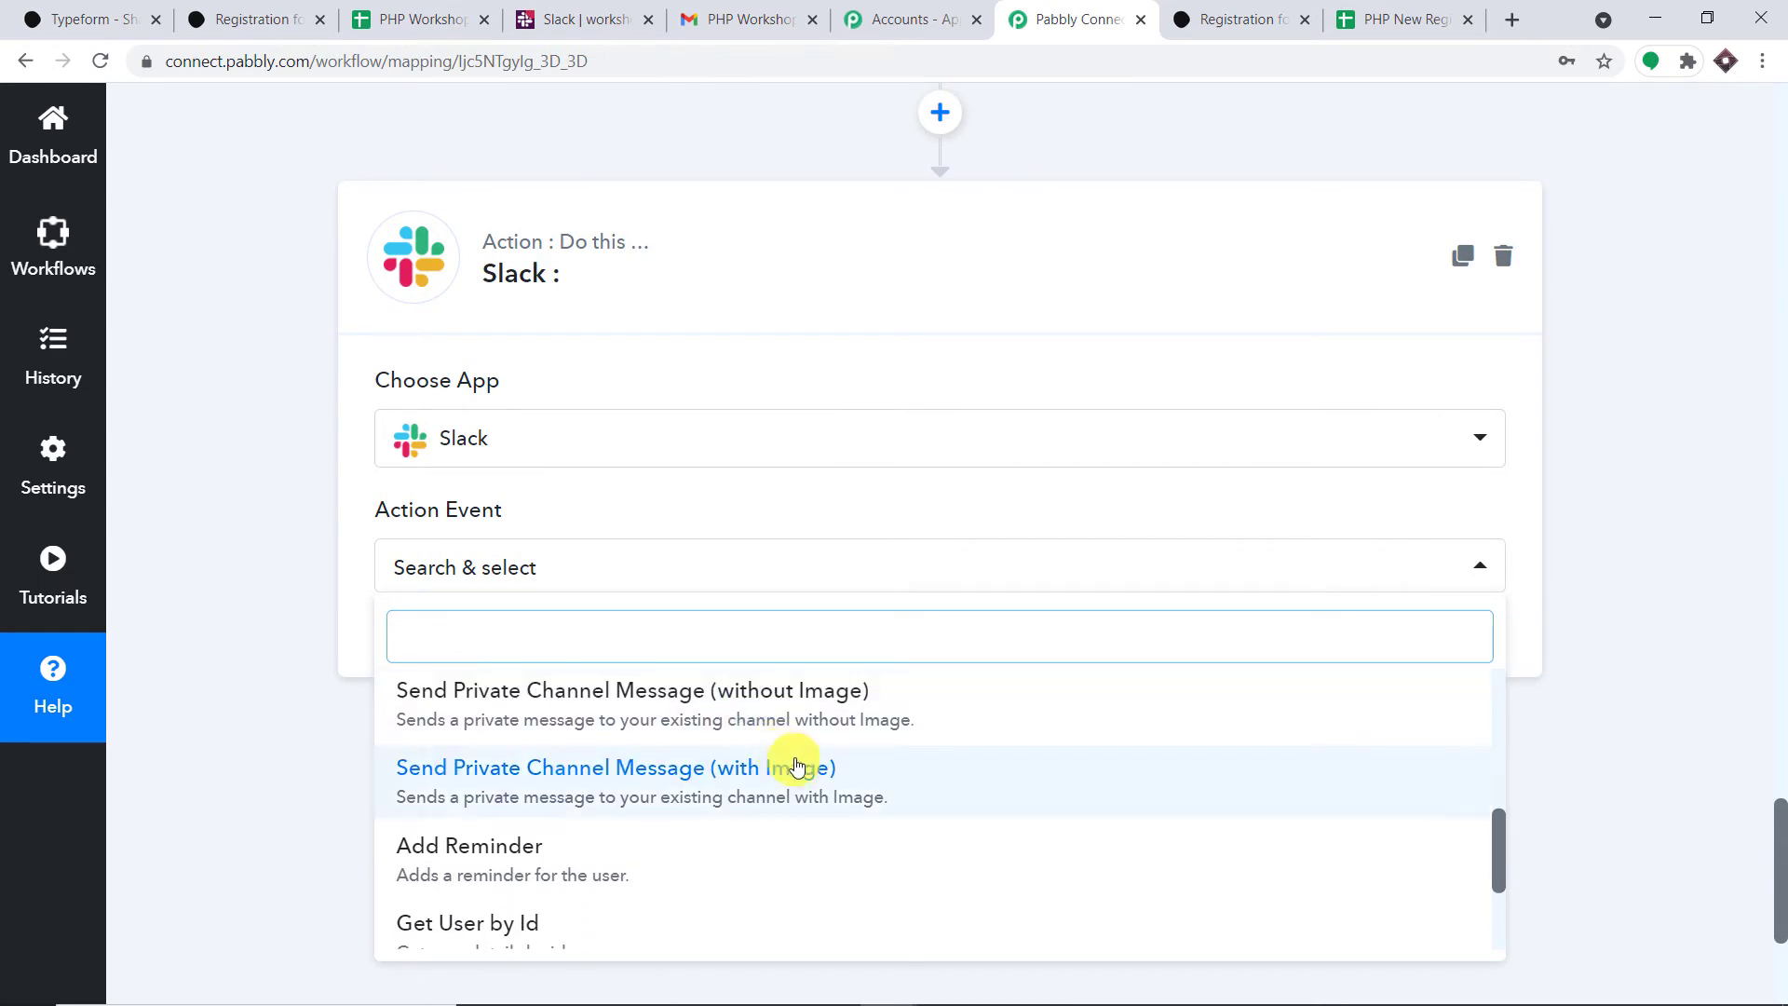
scroll(782, 806, up, 2)
scroll(782, 810, up, 3)
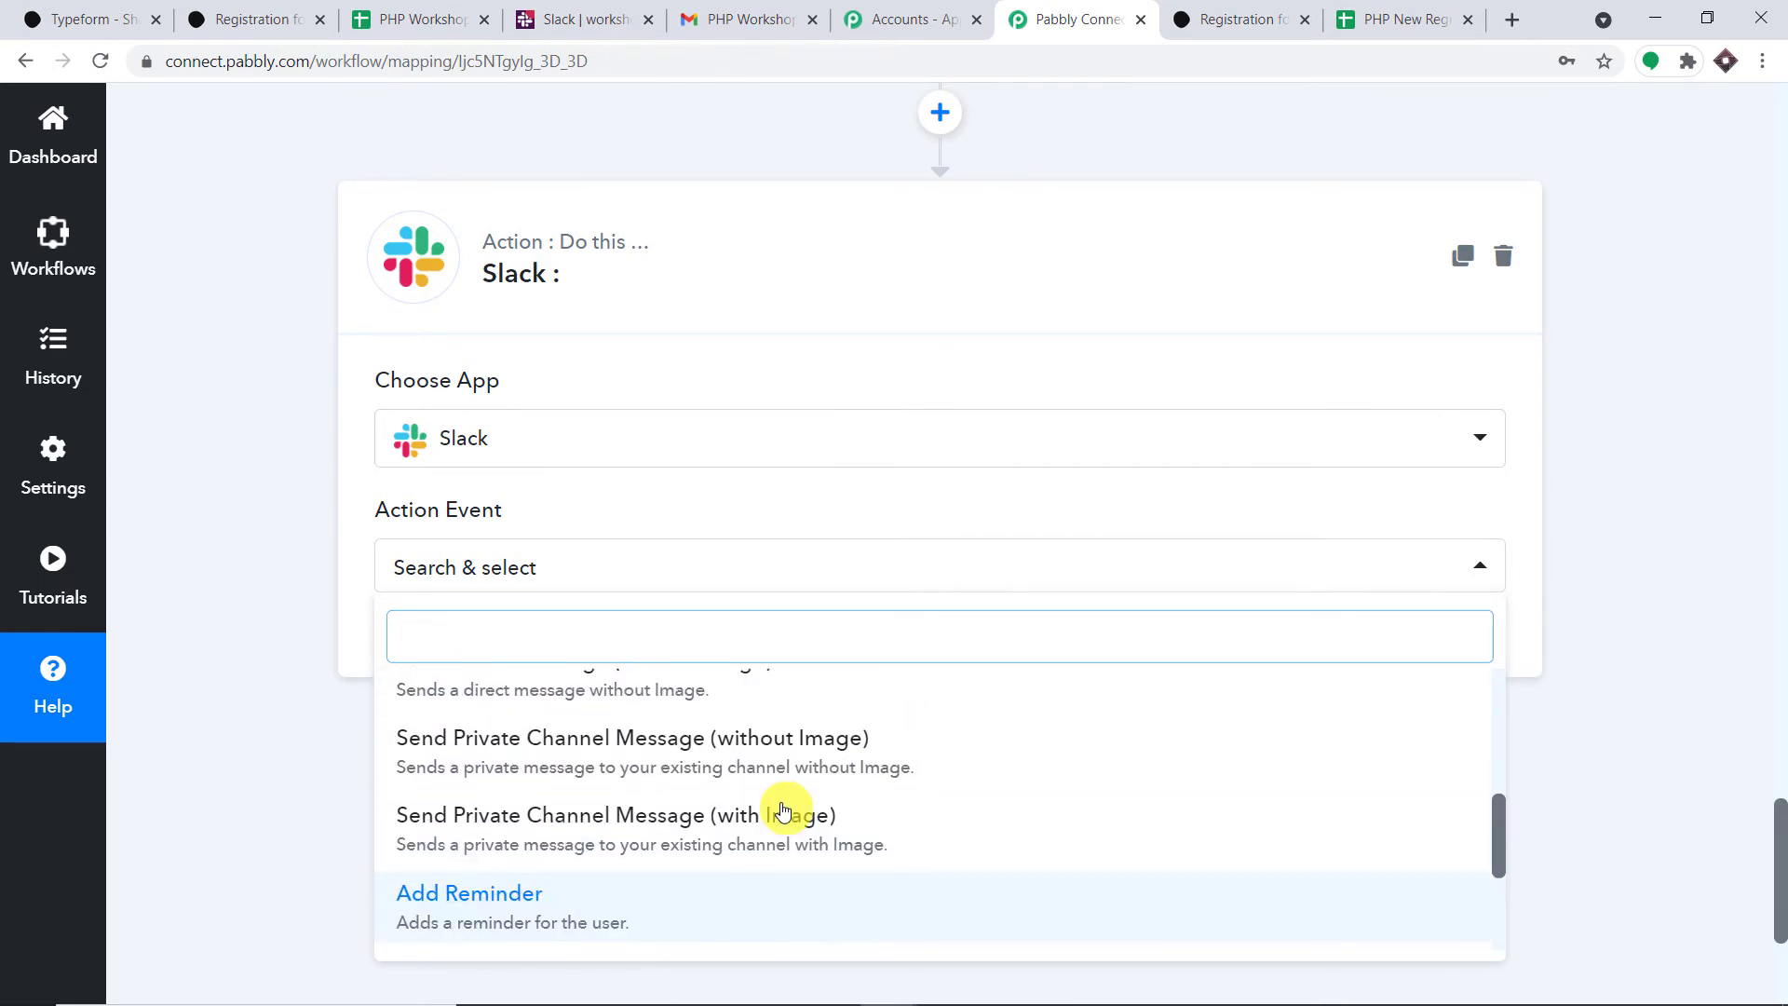
scroll(802, 855, up, 2)
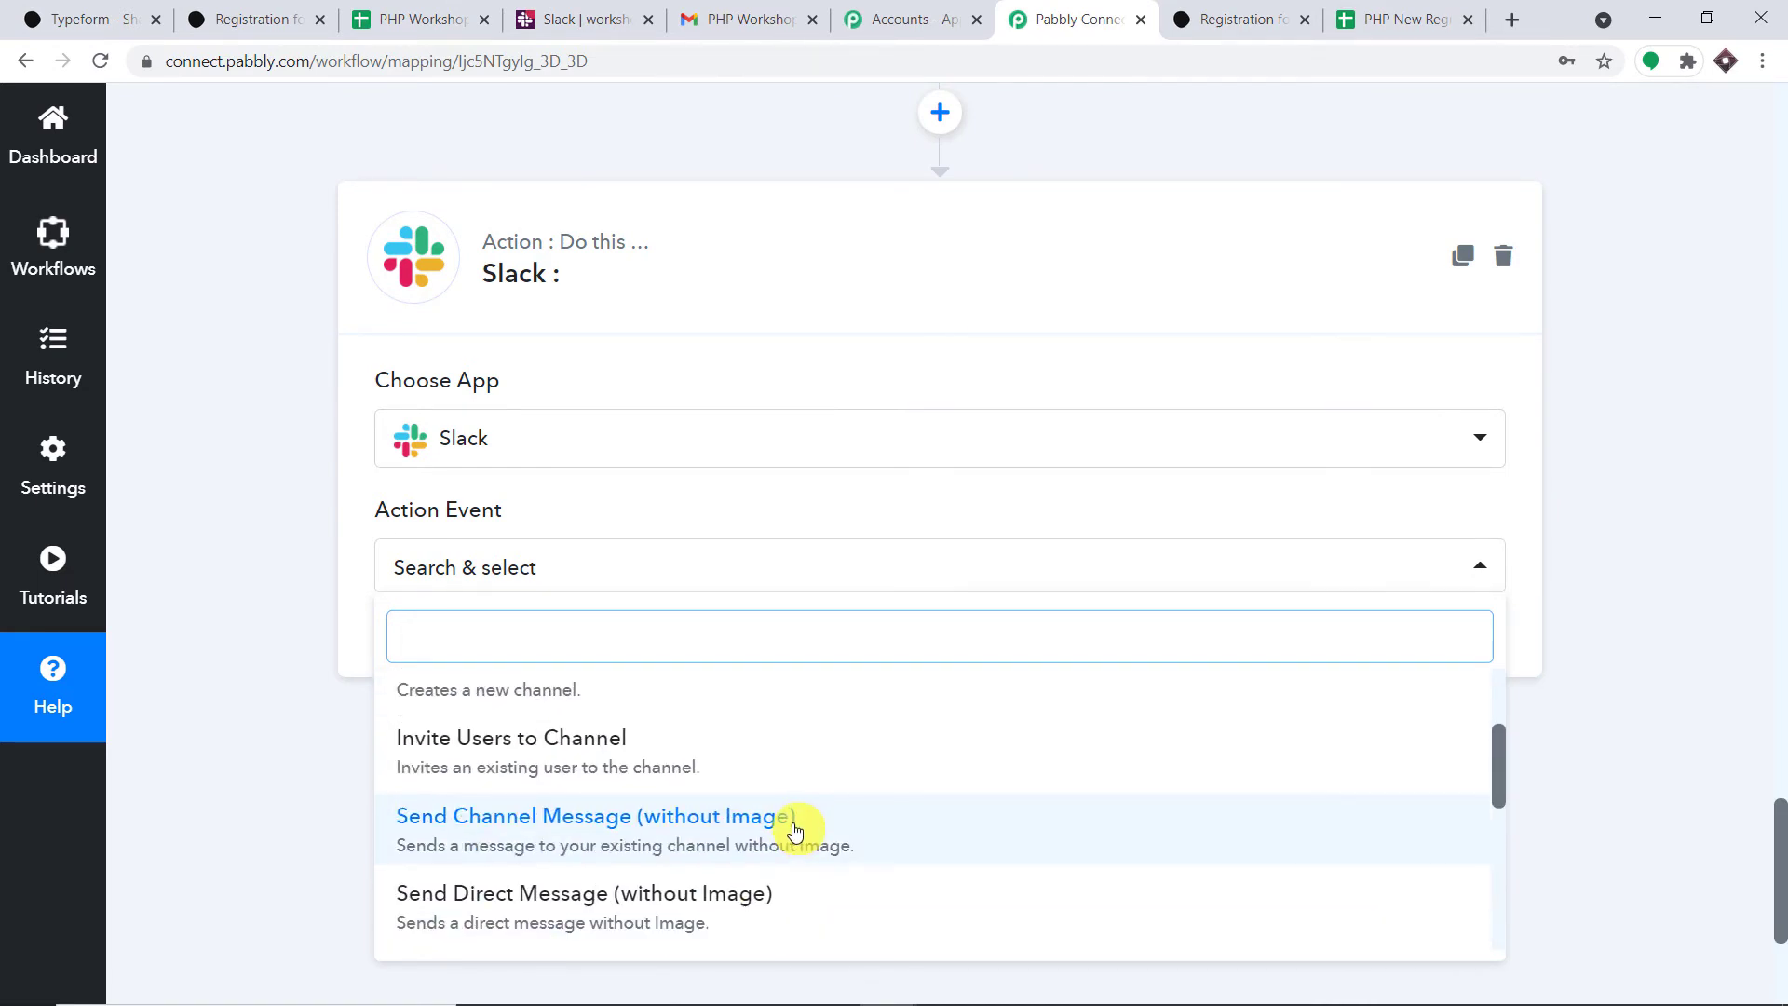
click(796, 828)
- Authorize a new Slack connection to the Pabbly workspace and dismiss the success message
click(437, 660)
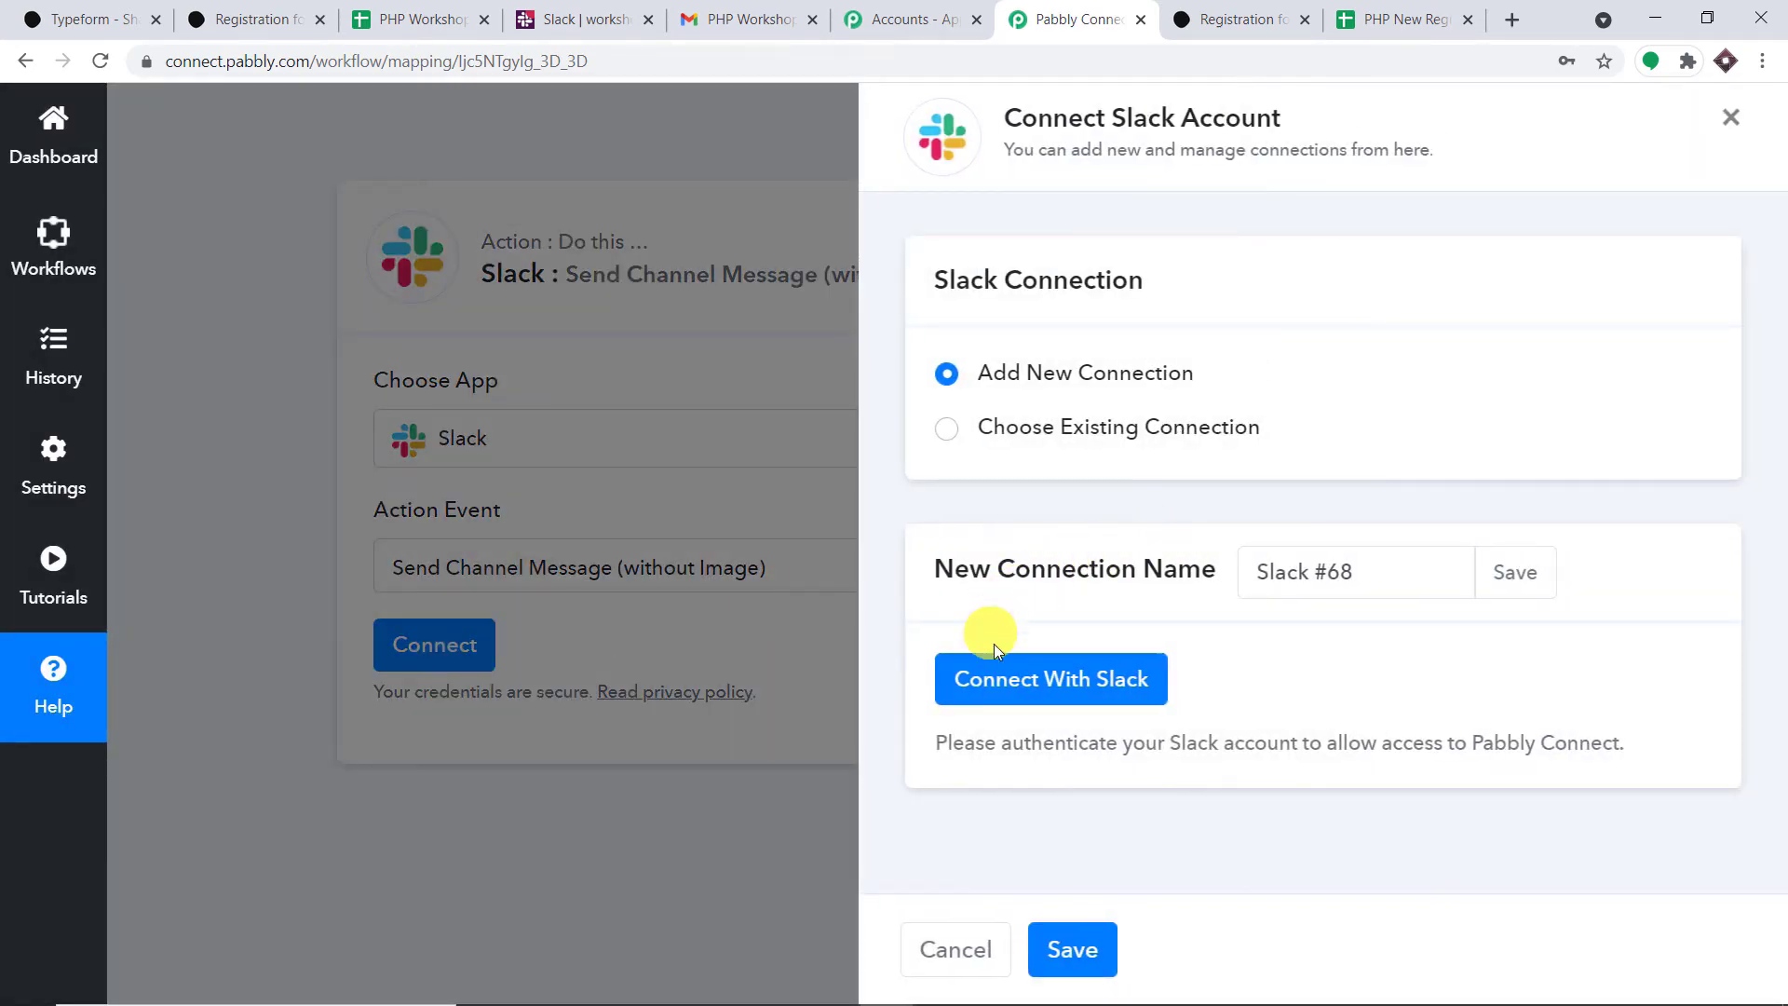
click(1028, 678)
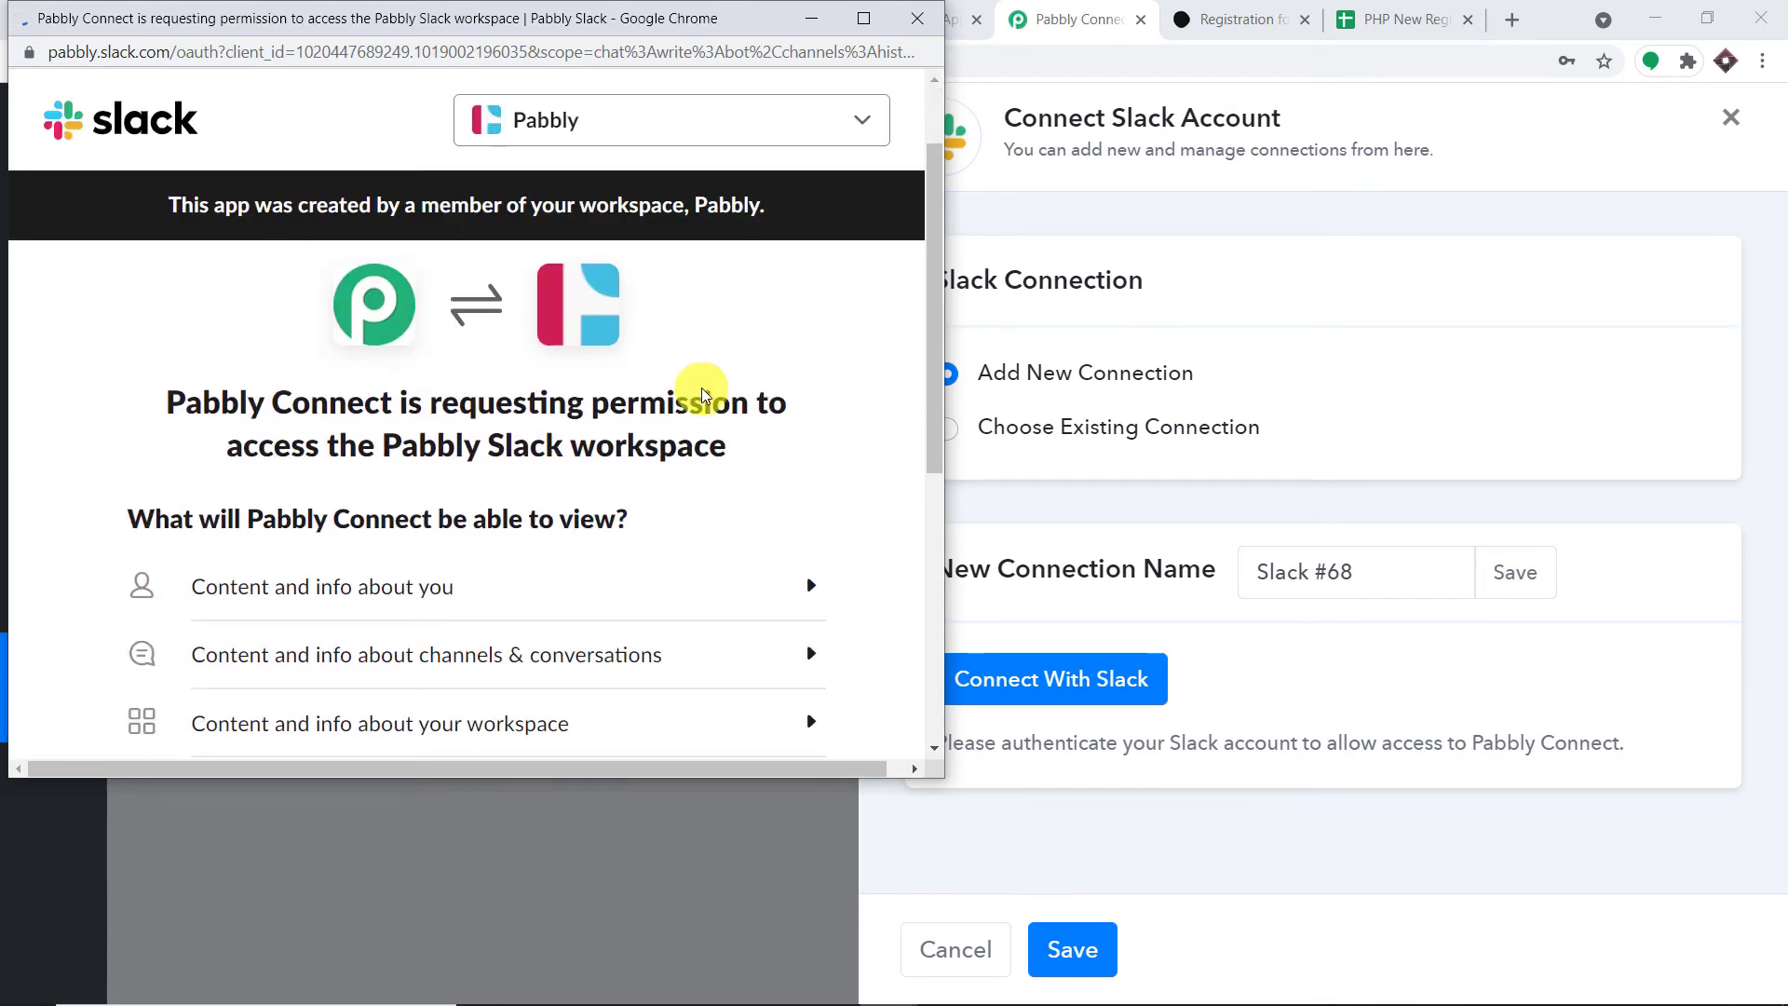
scroll(712, 405, down, 6)
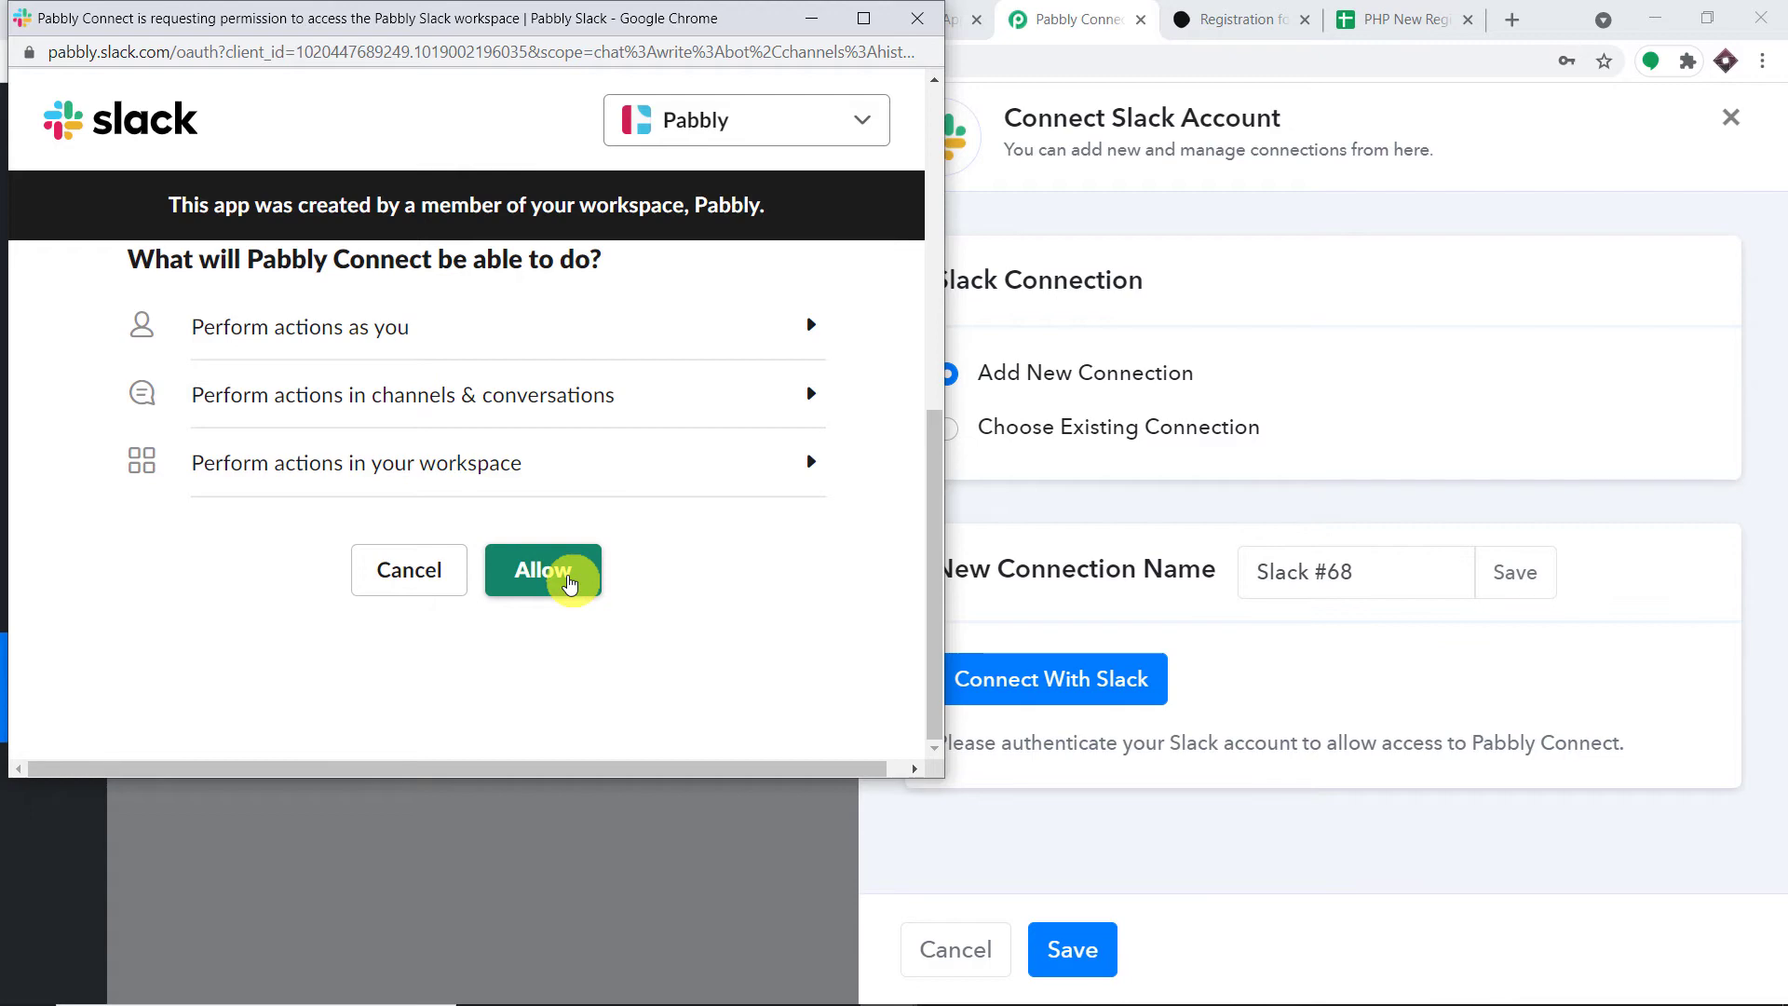
click(571, 584)
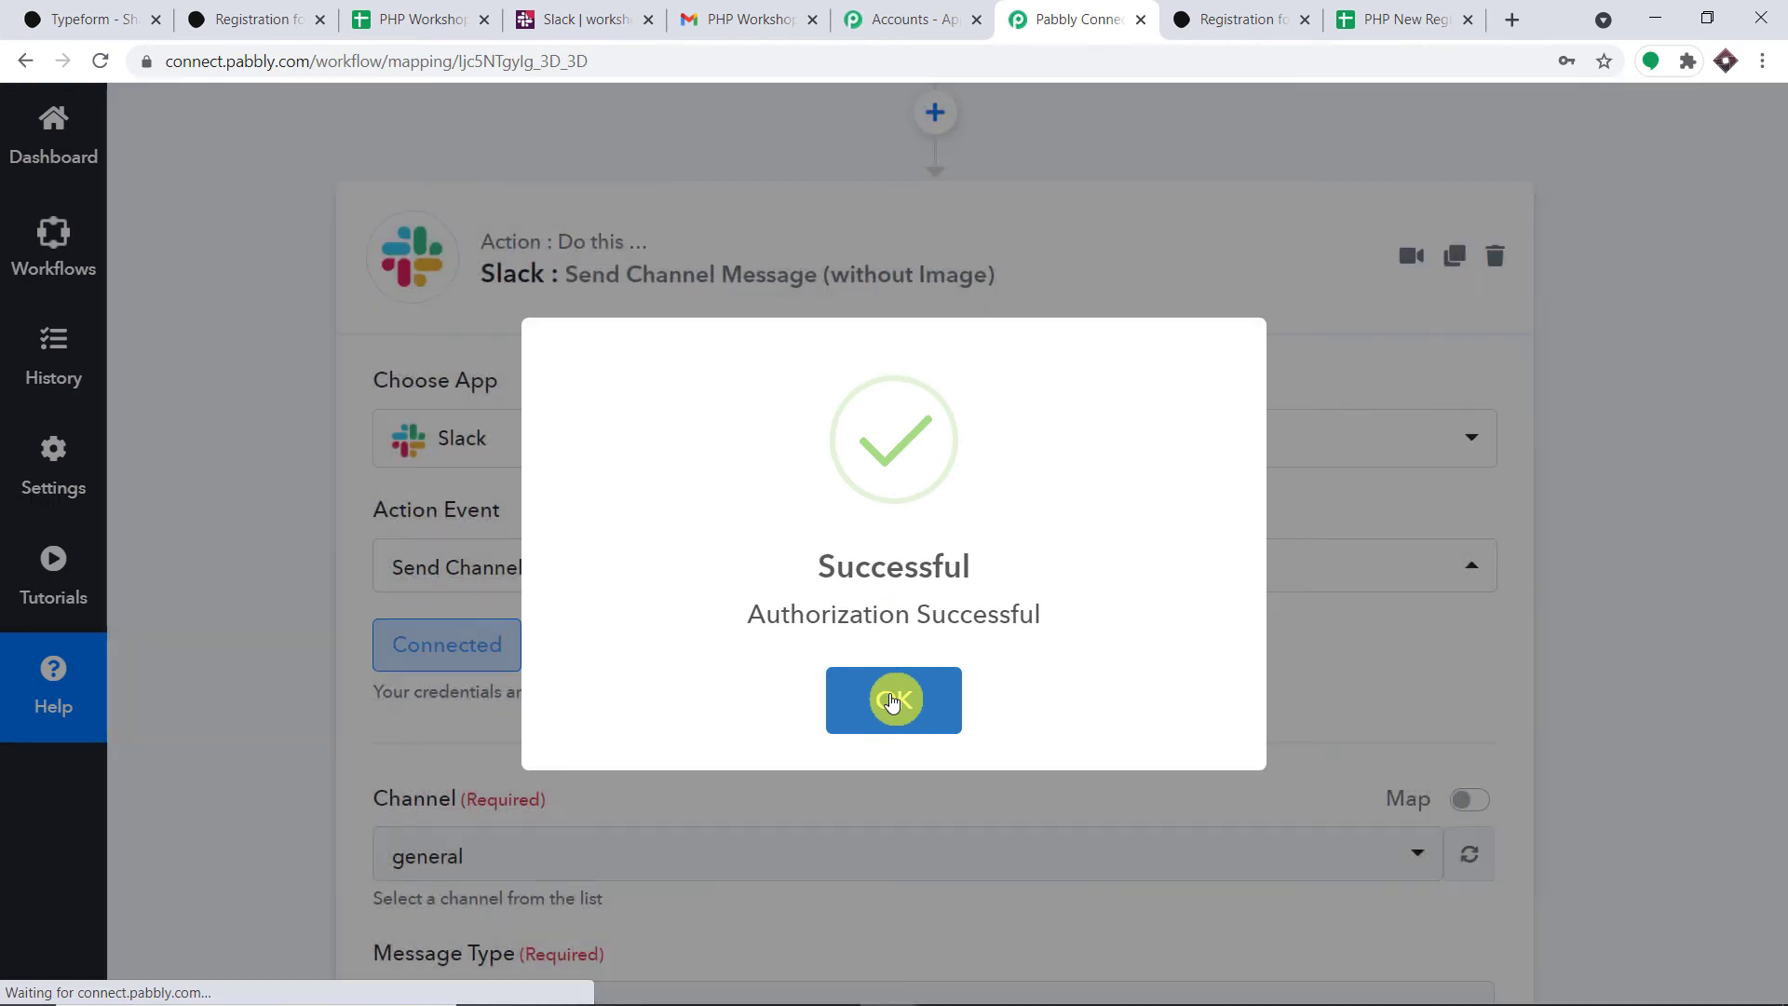
click(893, 697)
scroll(969, 480, down, 5)
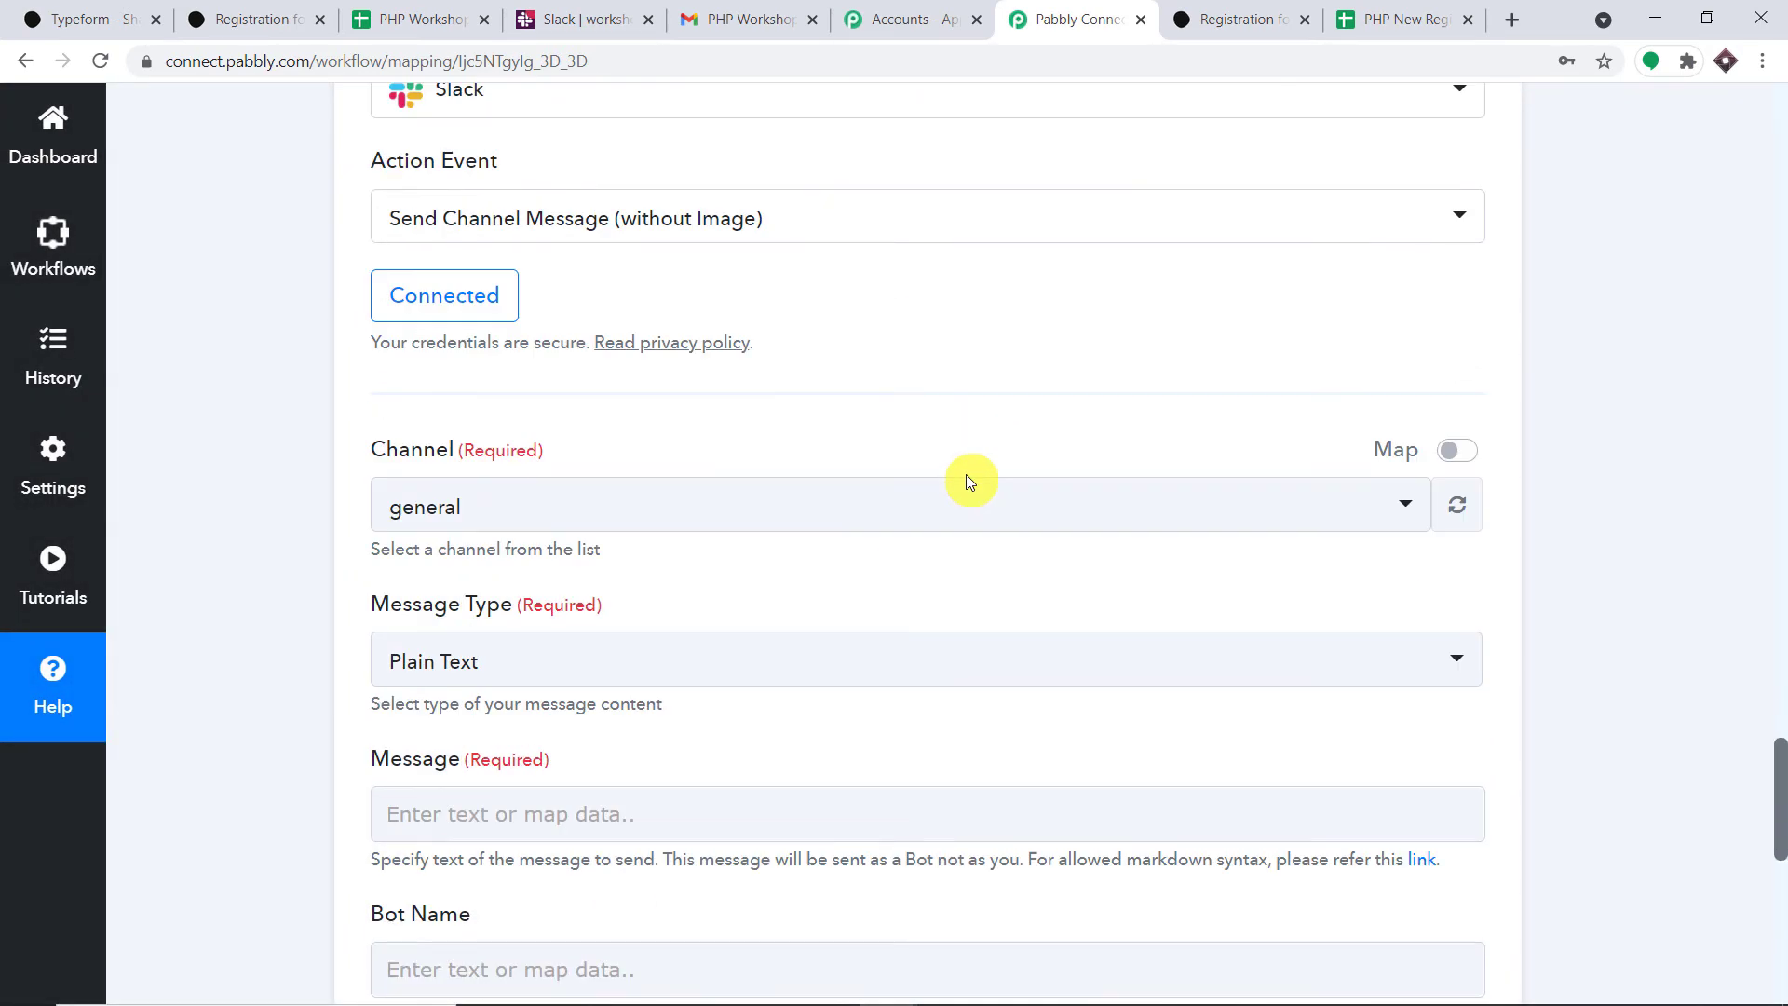
- Browse the Slack Channel list (general selected), then switch to the Slack workspace tab
scroll(838, 358, down, 5)
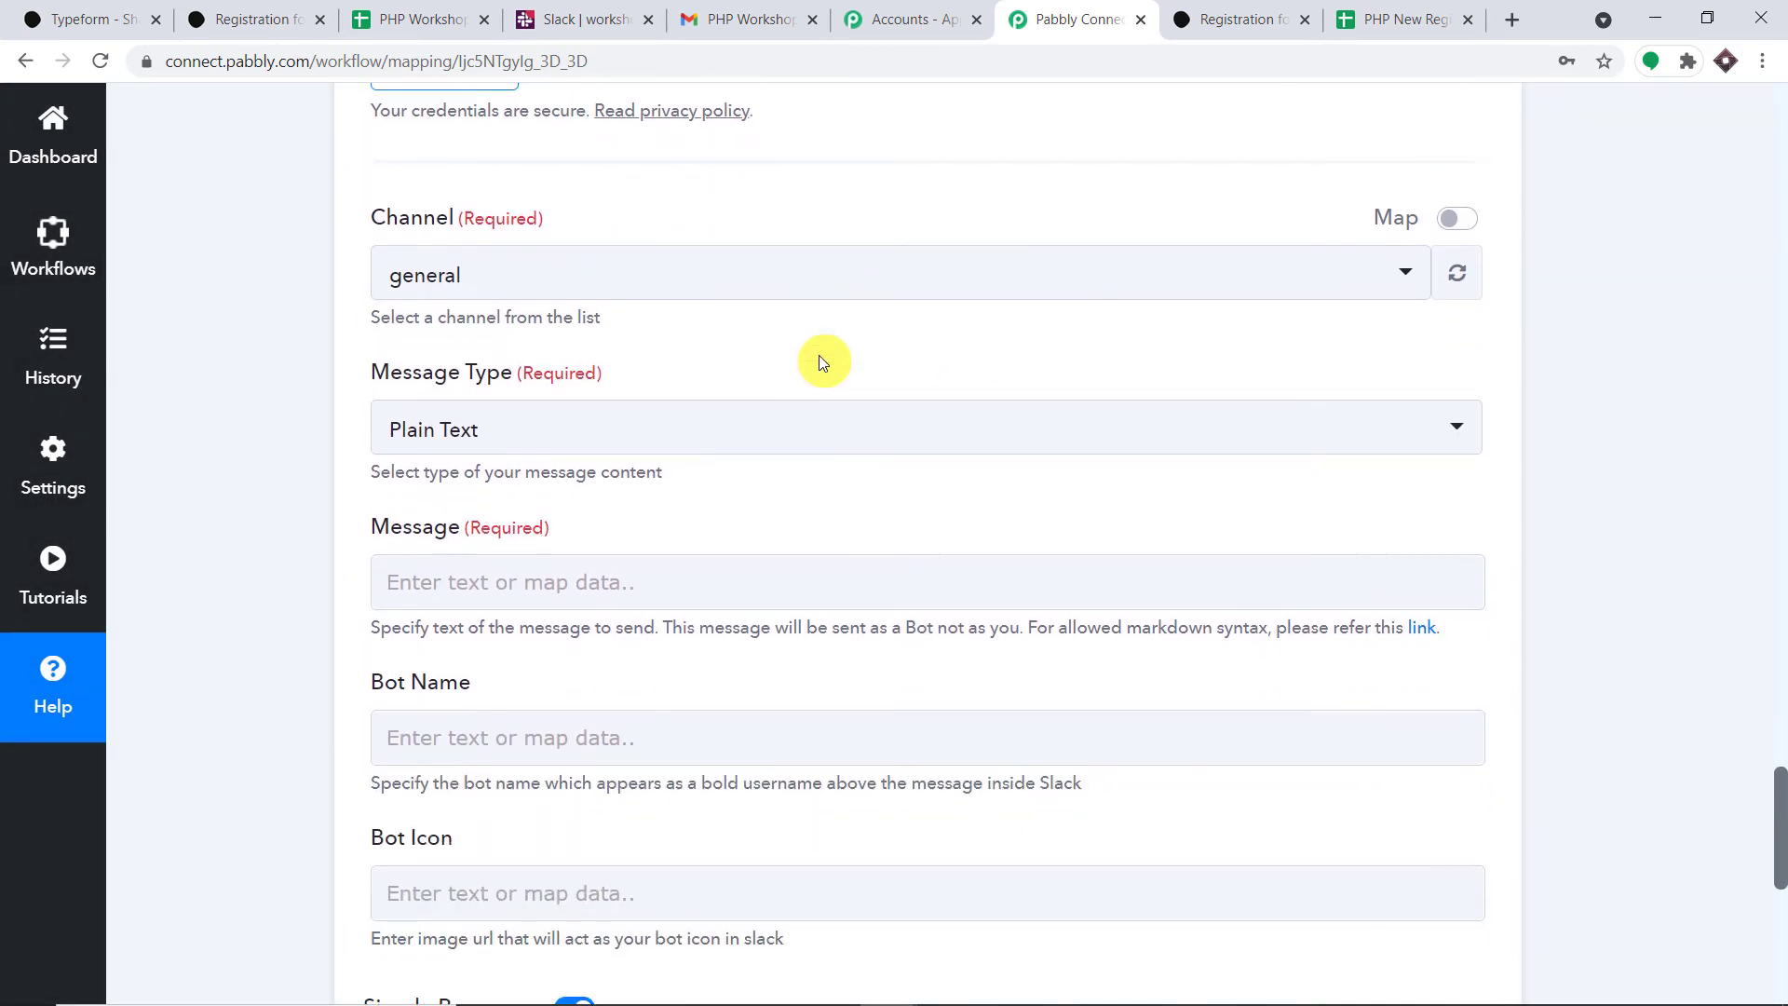
scroll(821, 356, up, 2)
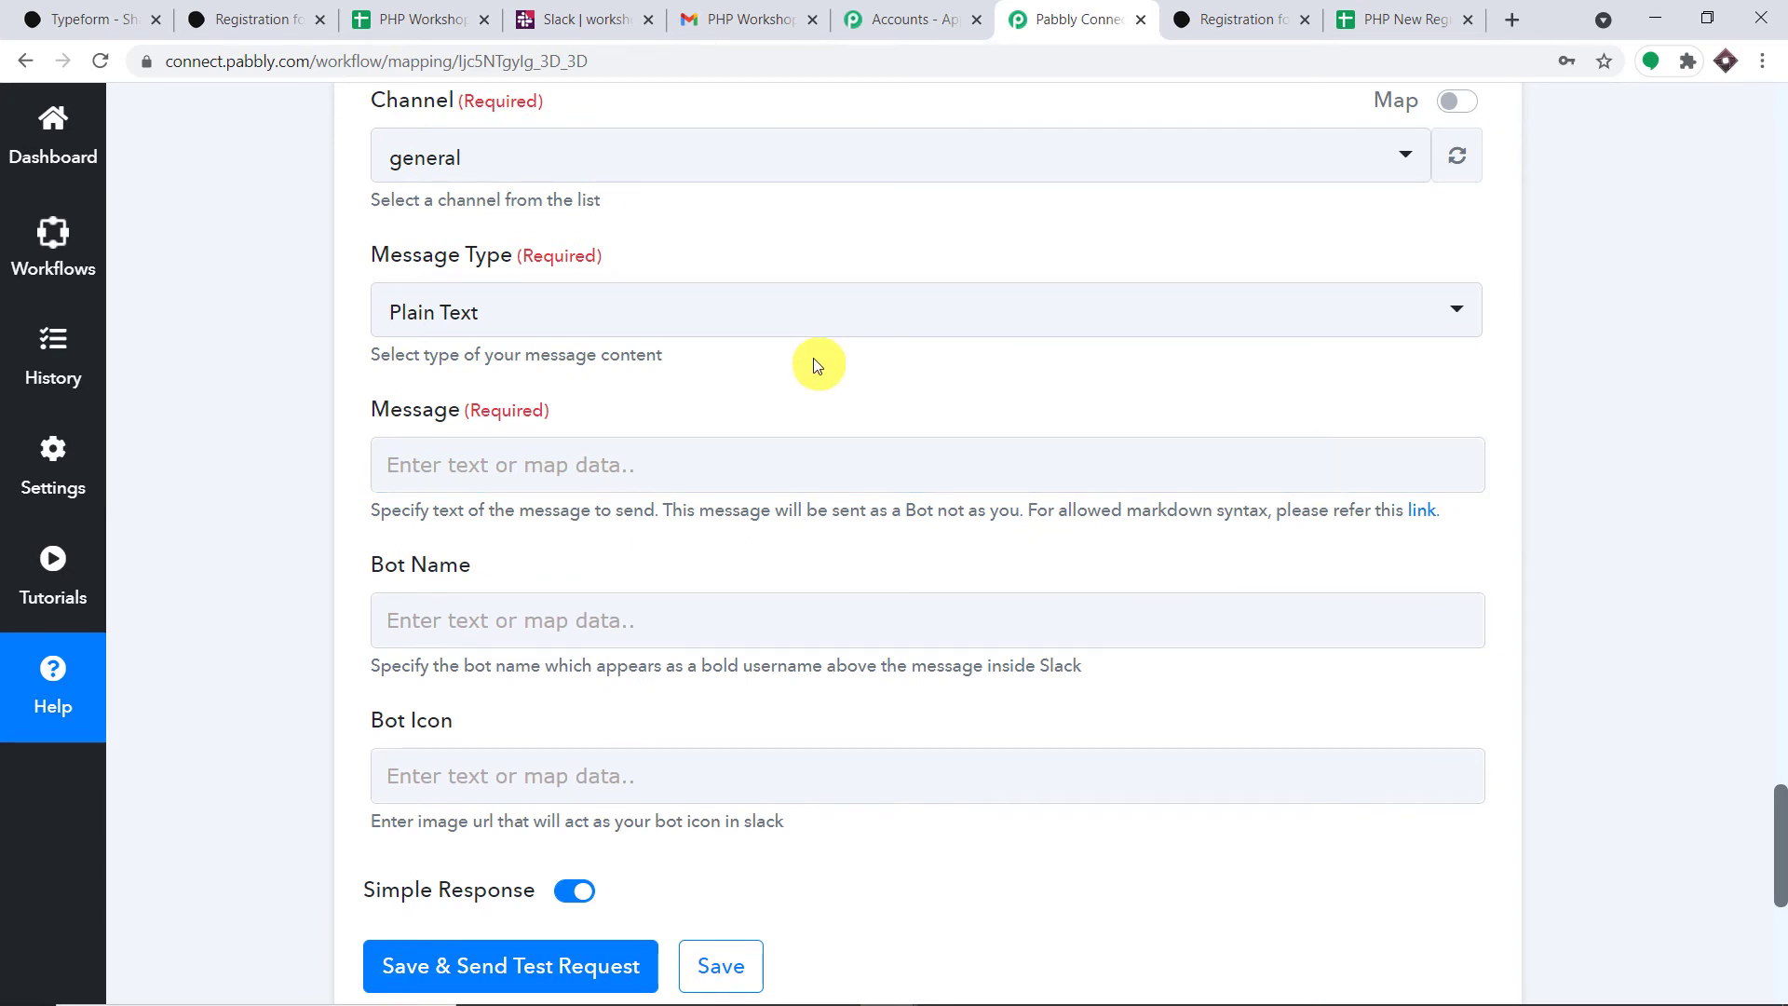
scroll(813, 363, up, 2)
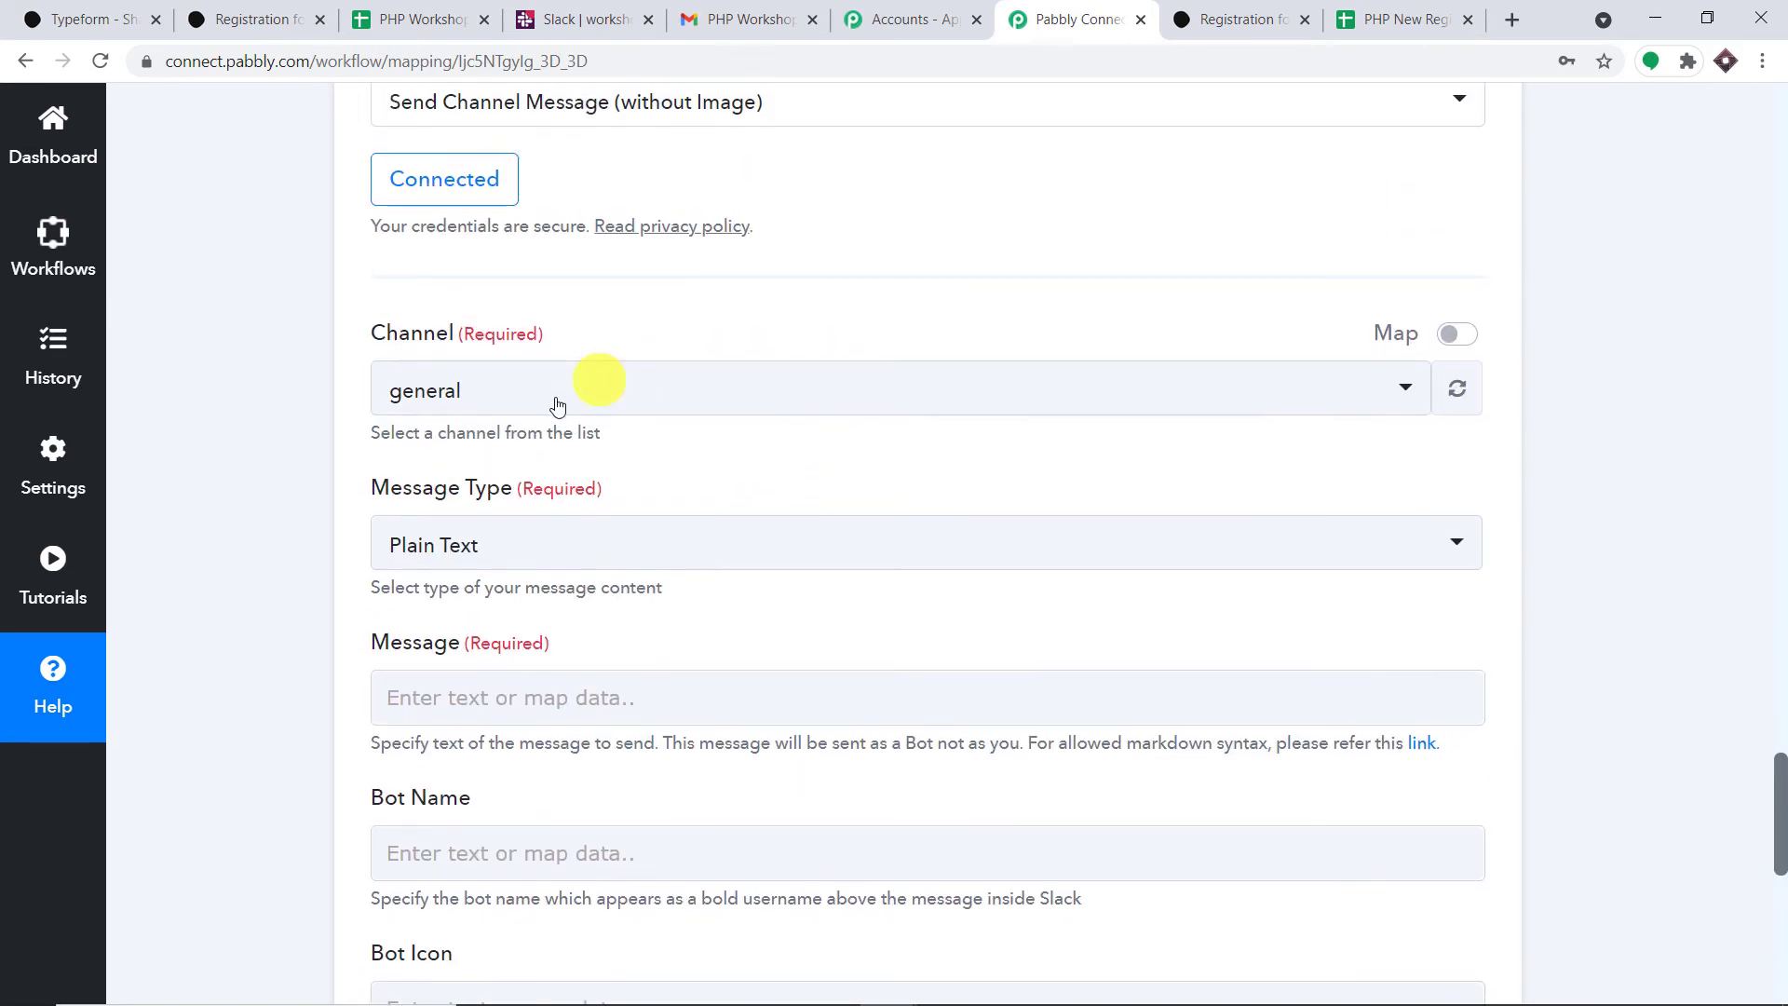
click(501, 396)
scroll(599, 586, down, 10)
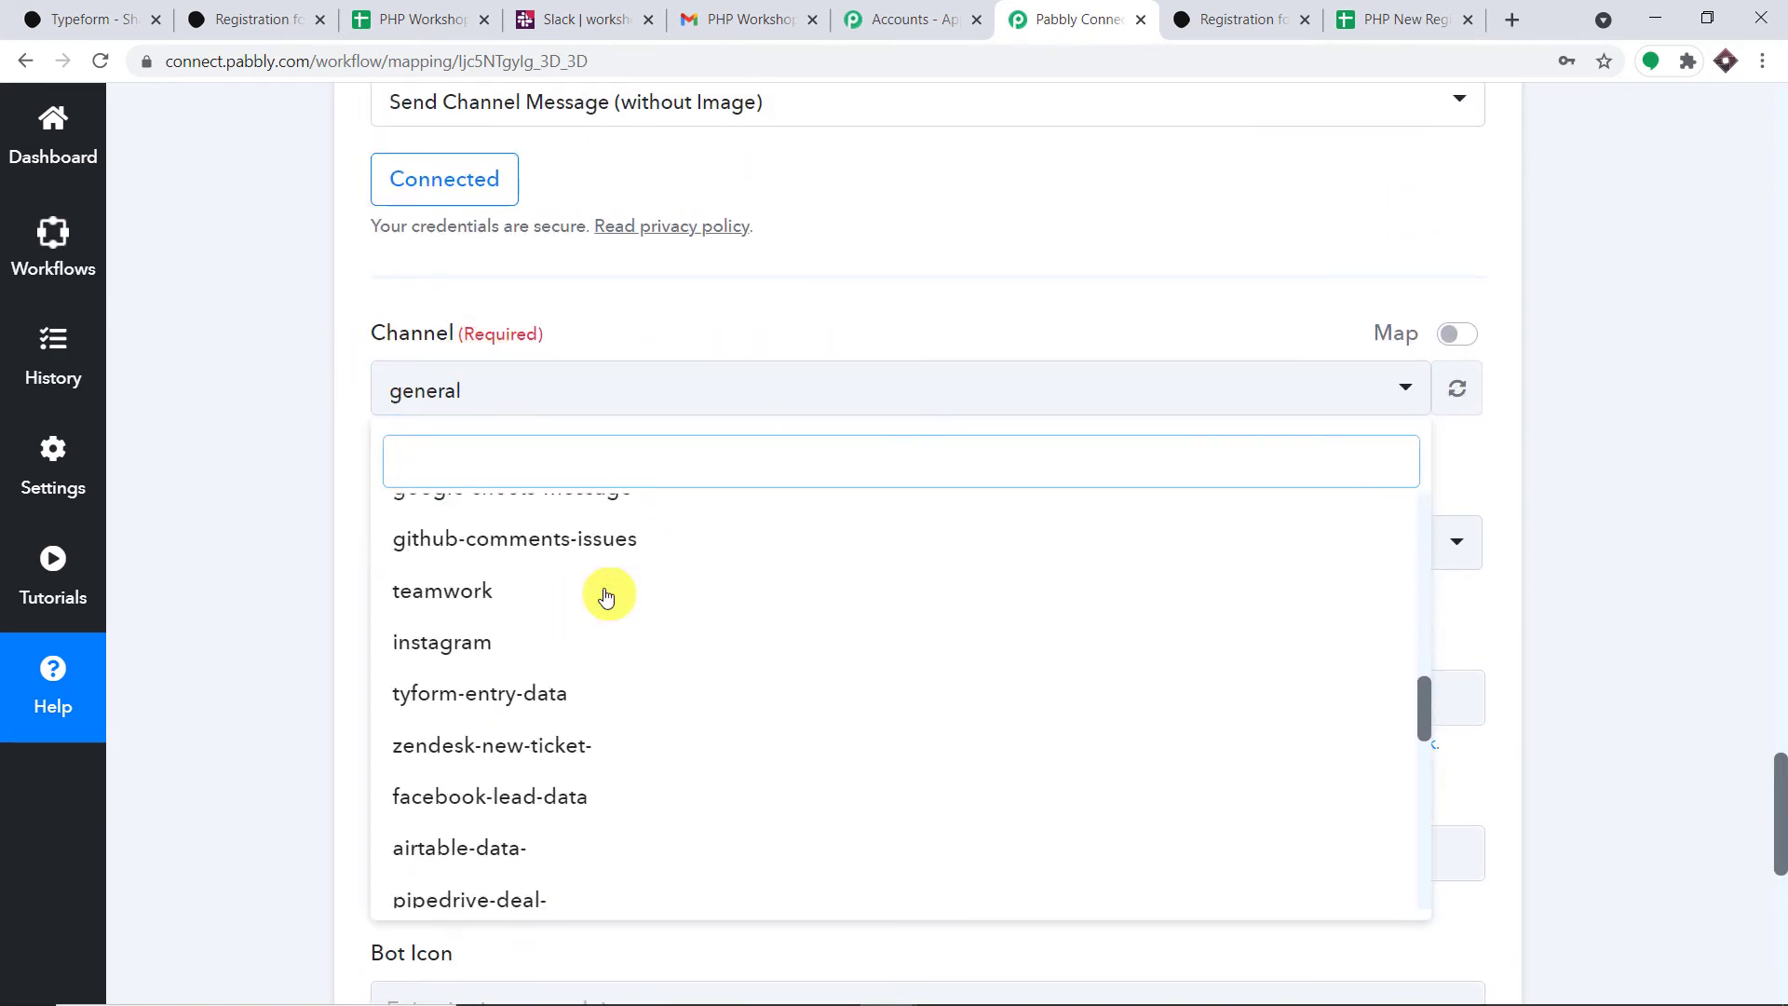
scroll(601, 599, down, 10)
click(572, 14)
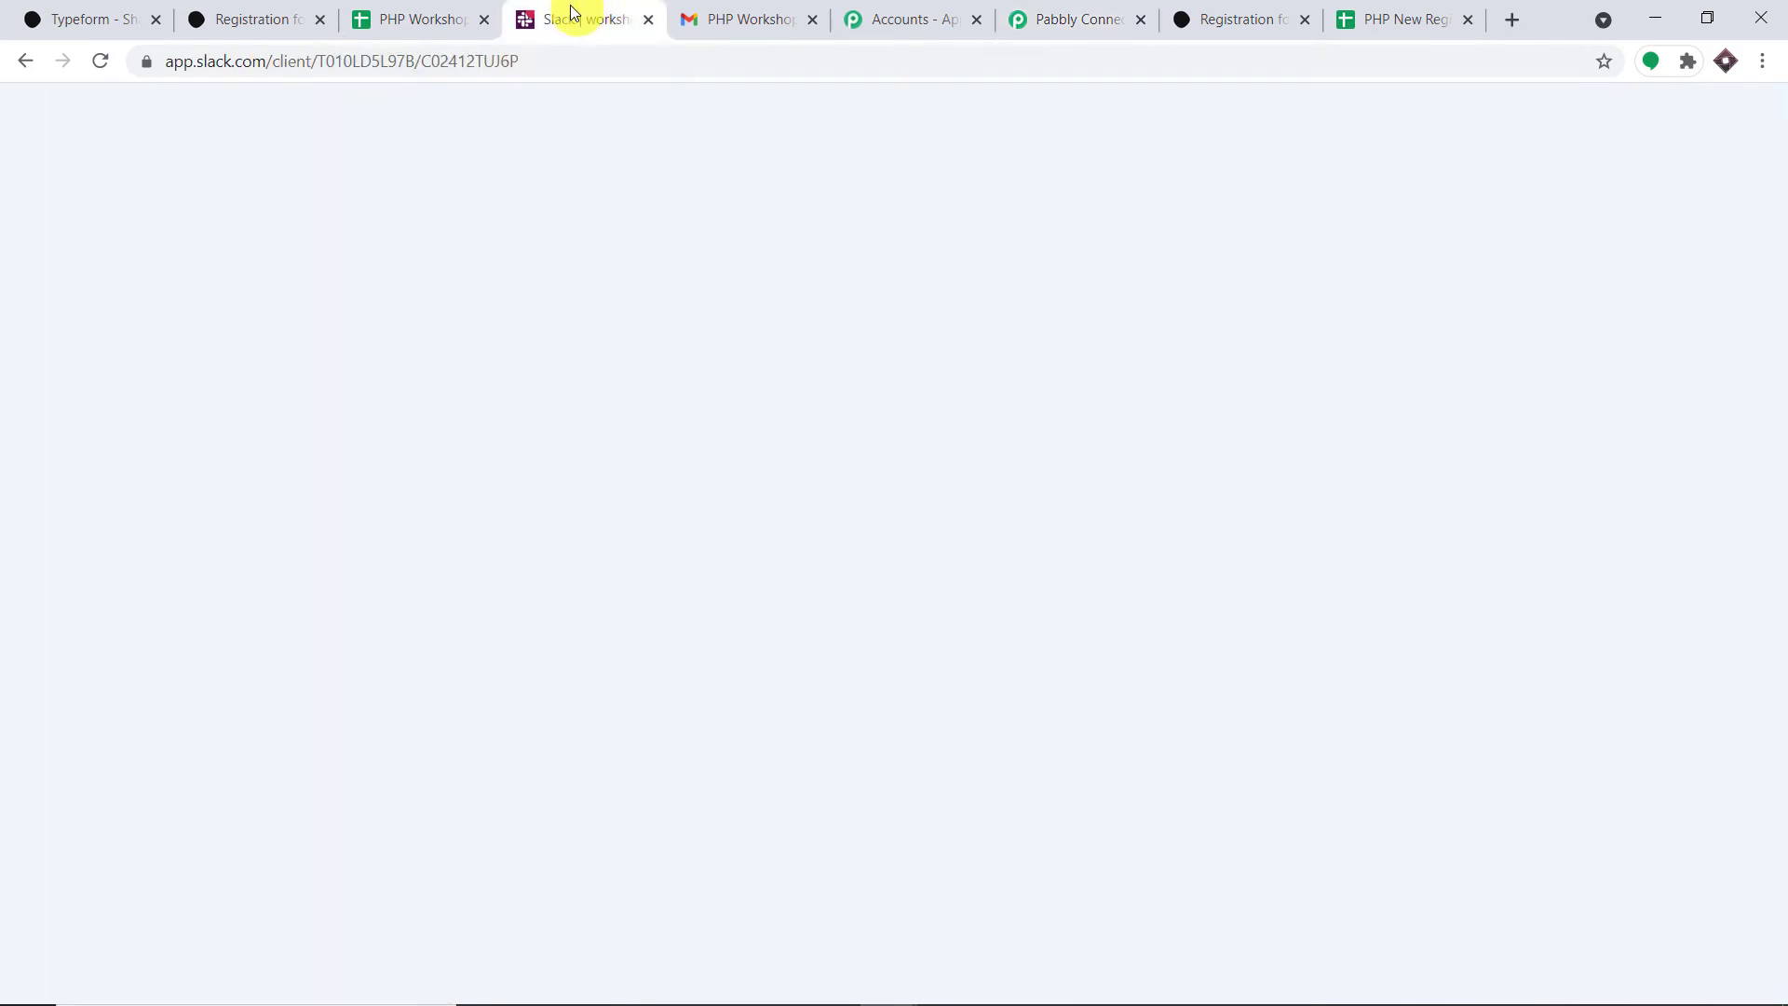
- Create the Slack channel php-workshop-data without adding more people, then return to Pabbly Connect
scroll(271, 511, down, 2)
scroll(269, 517, up, 10)
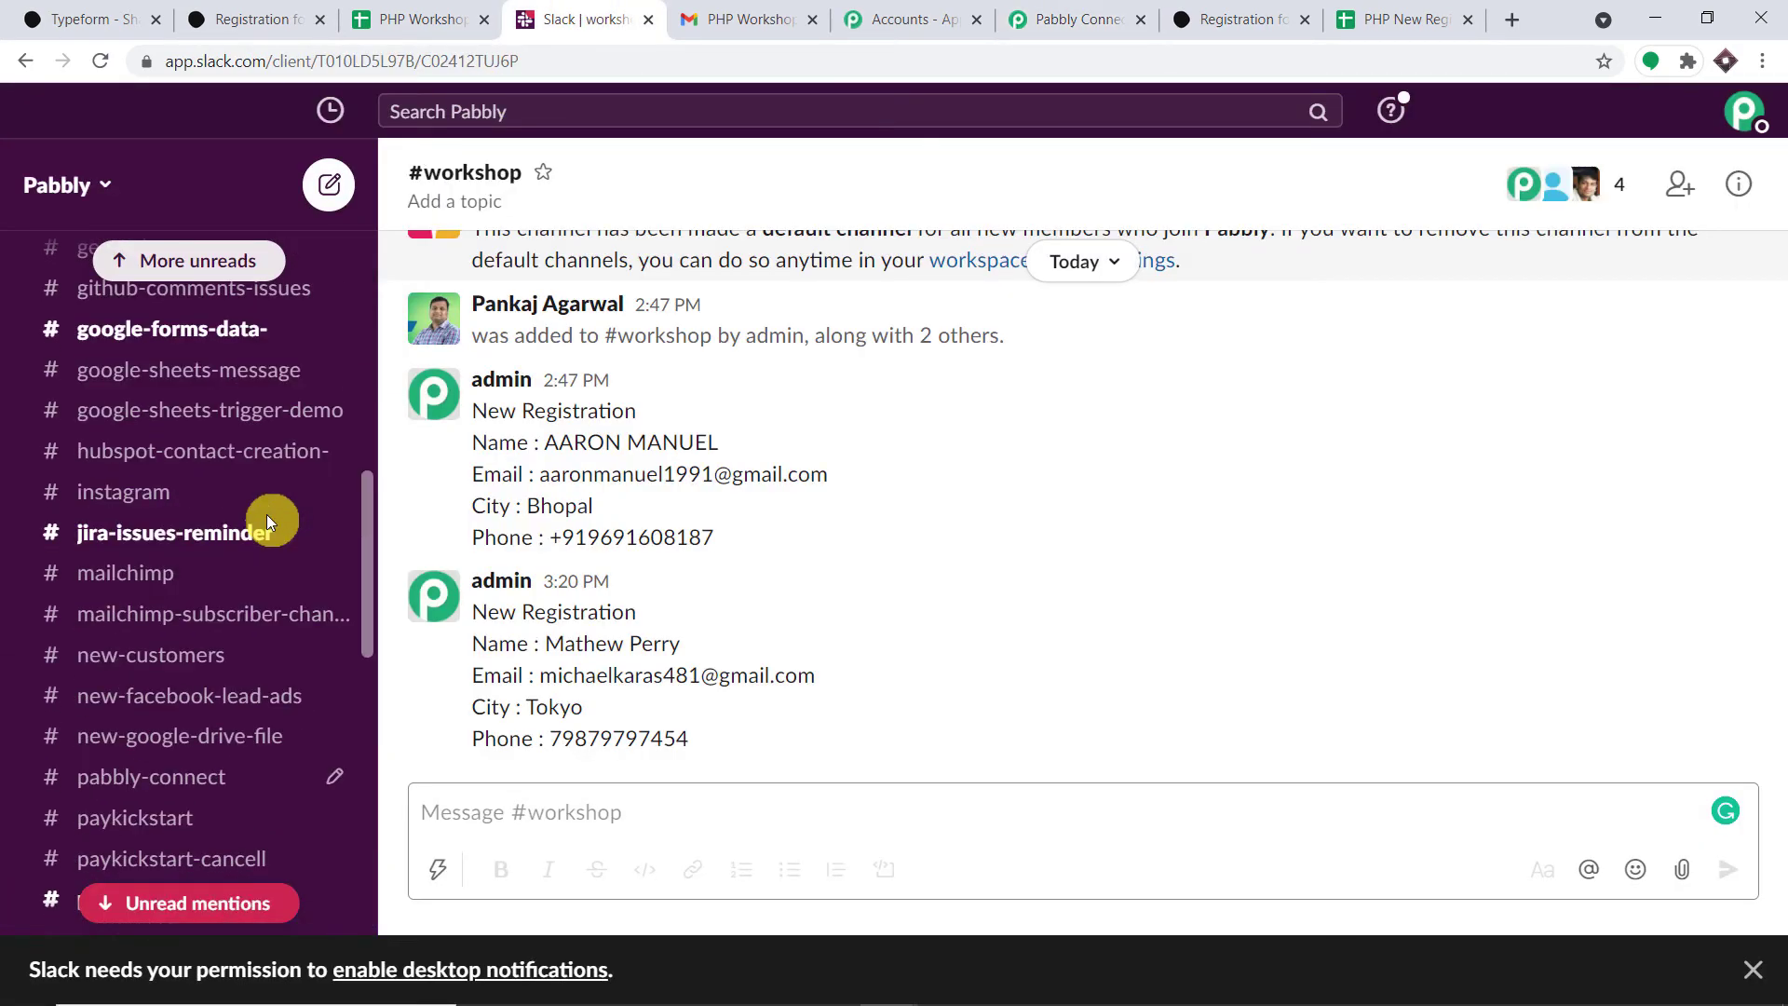
scroll(267, 514, up, 7)
scroll(263, 494, down, 5)
scroll(264, 491, down, 12)
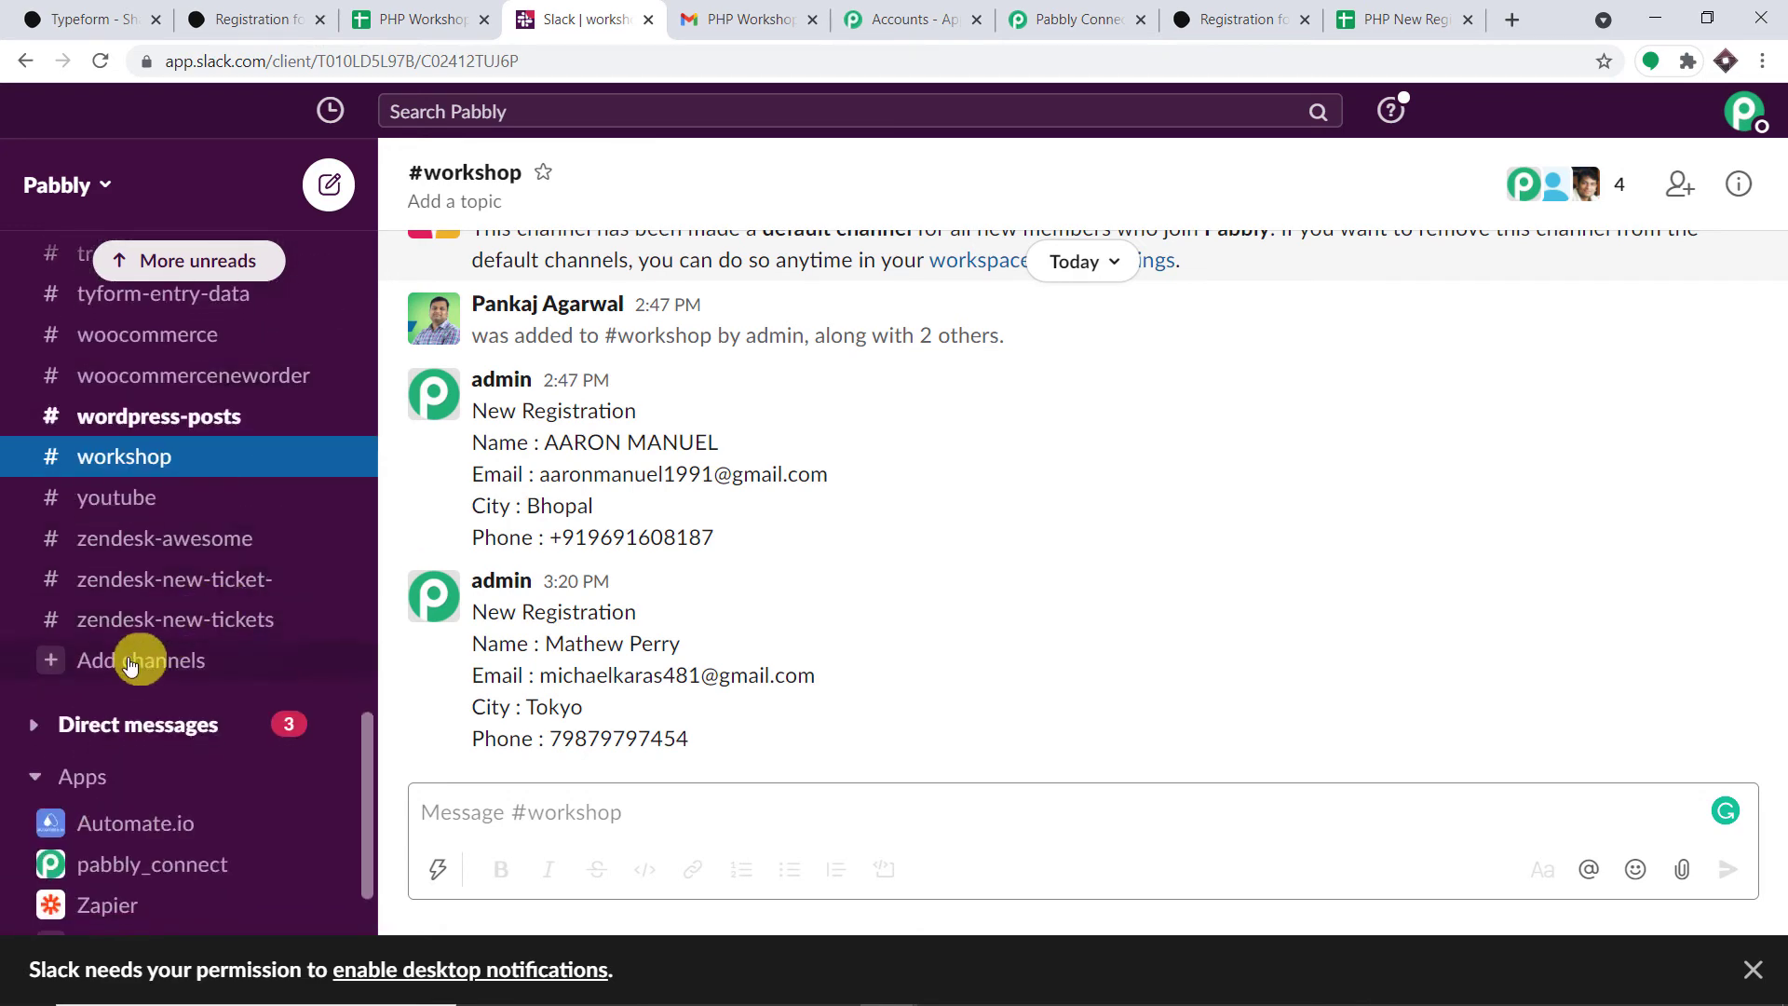
click(131, 662)
click(169, 702)
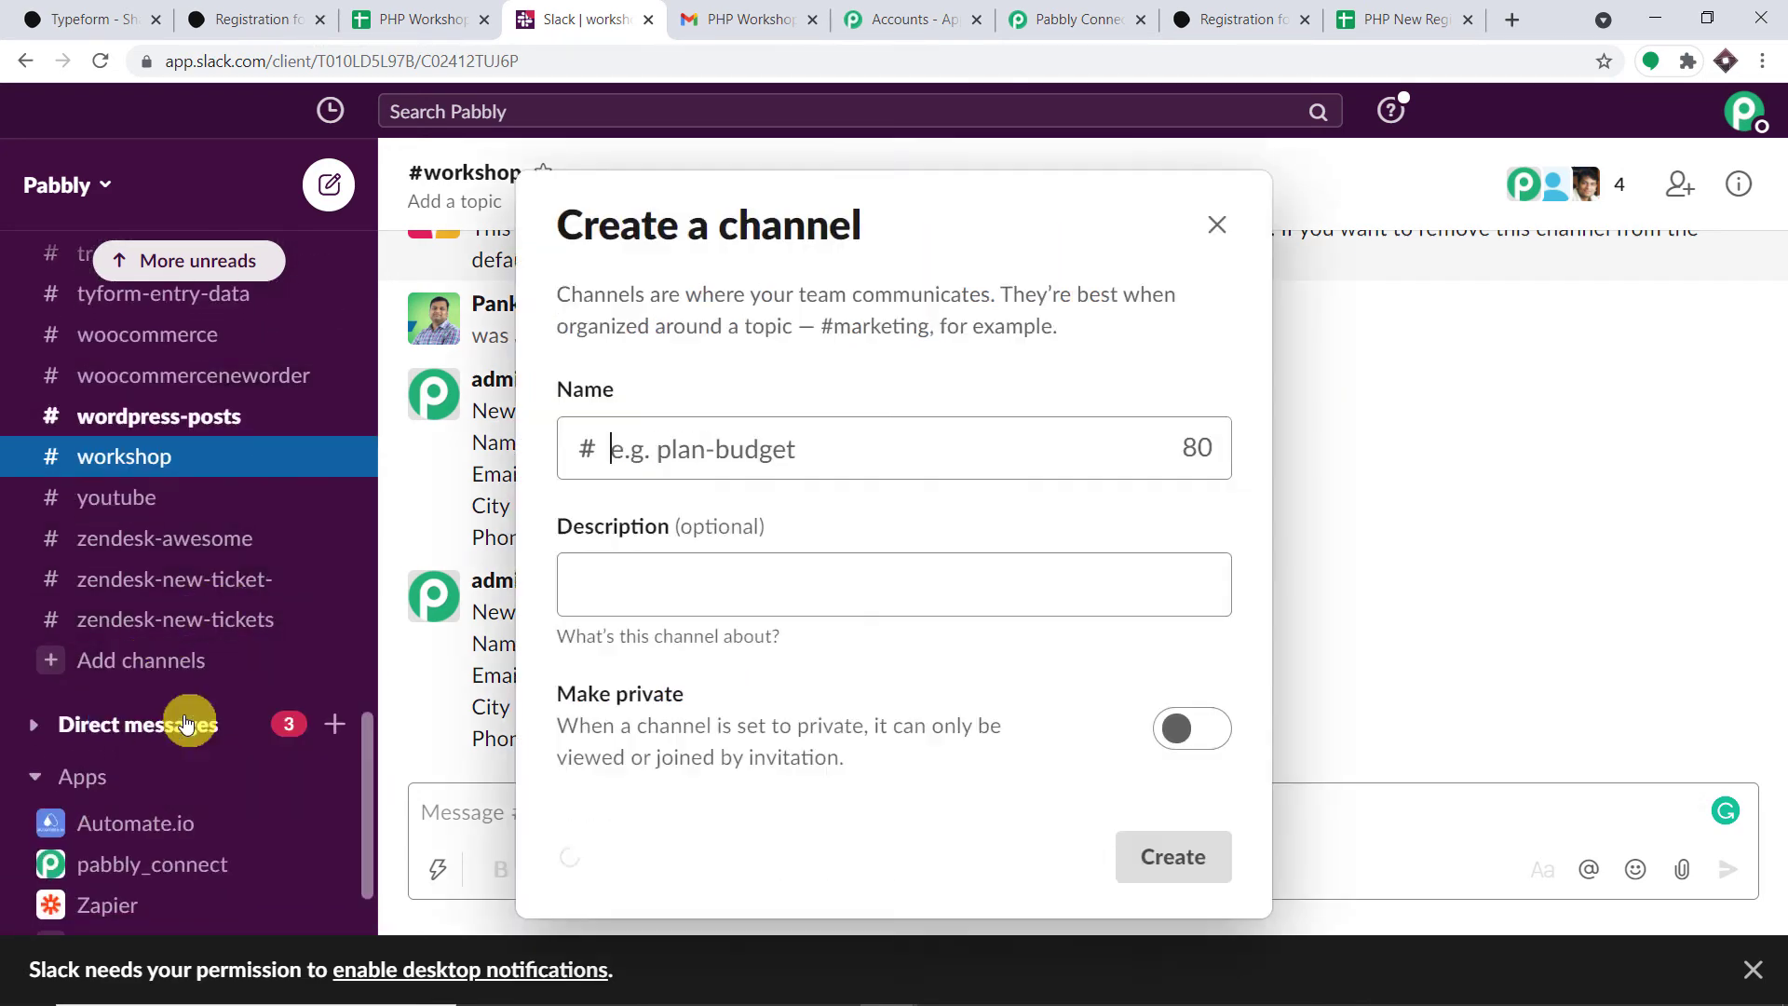
click(736, 474)
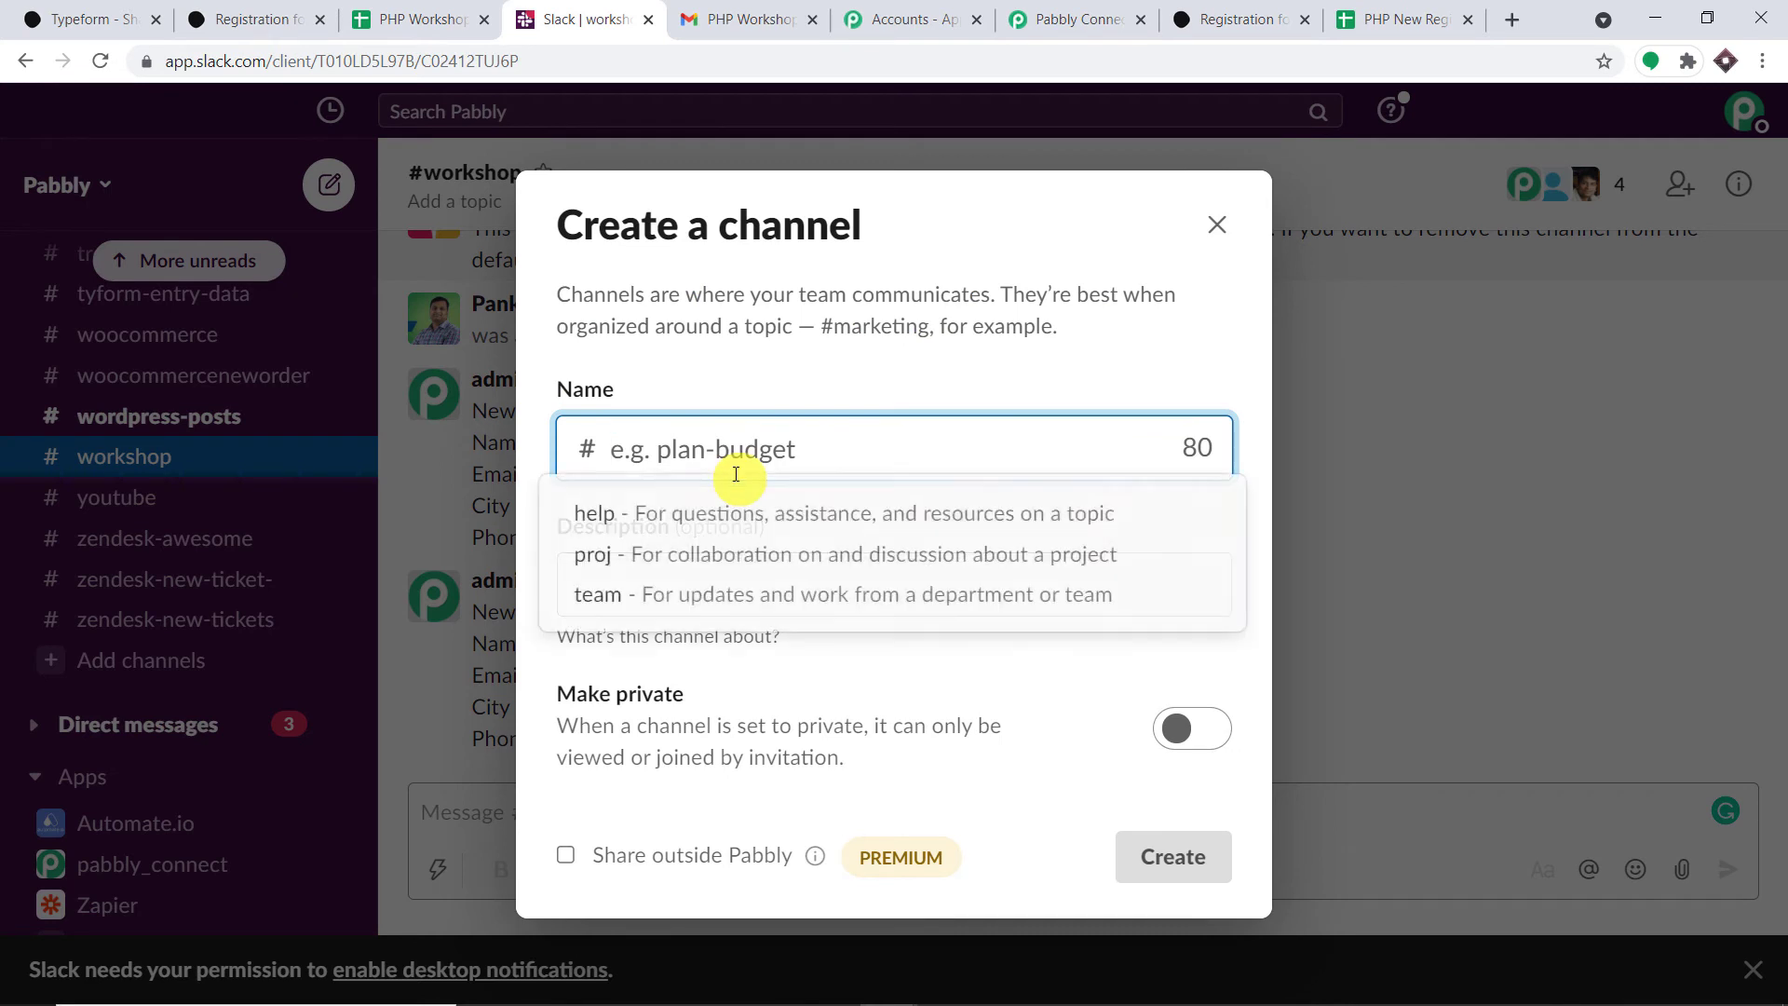
text(php-workshop-data)
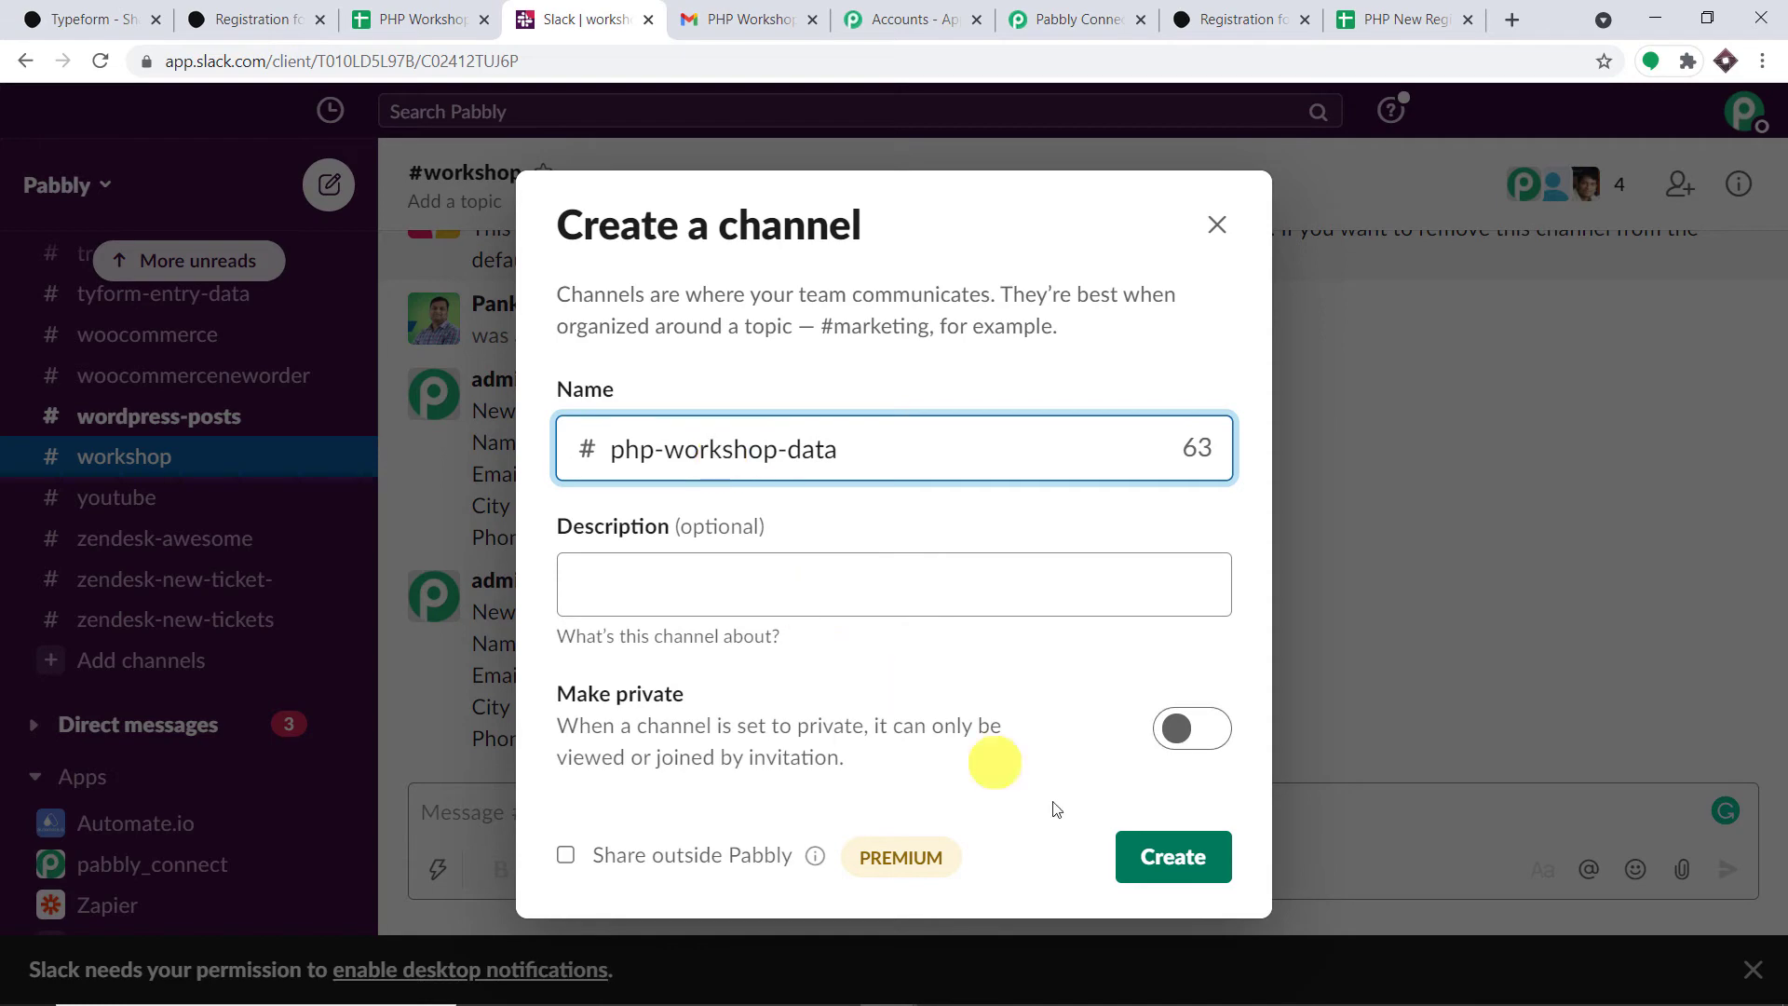
click(1159, 857)
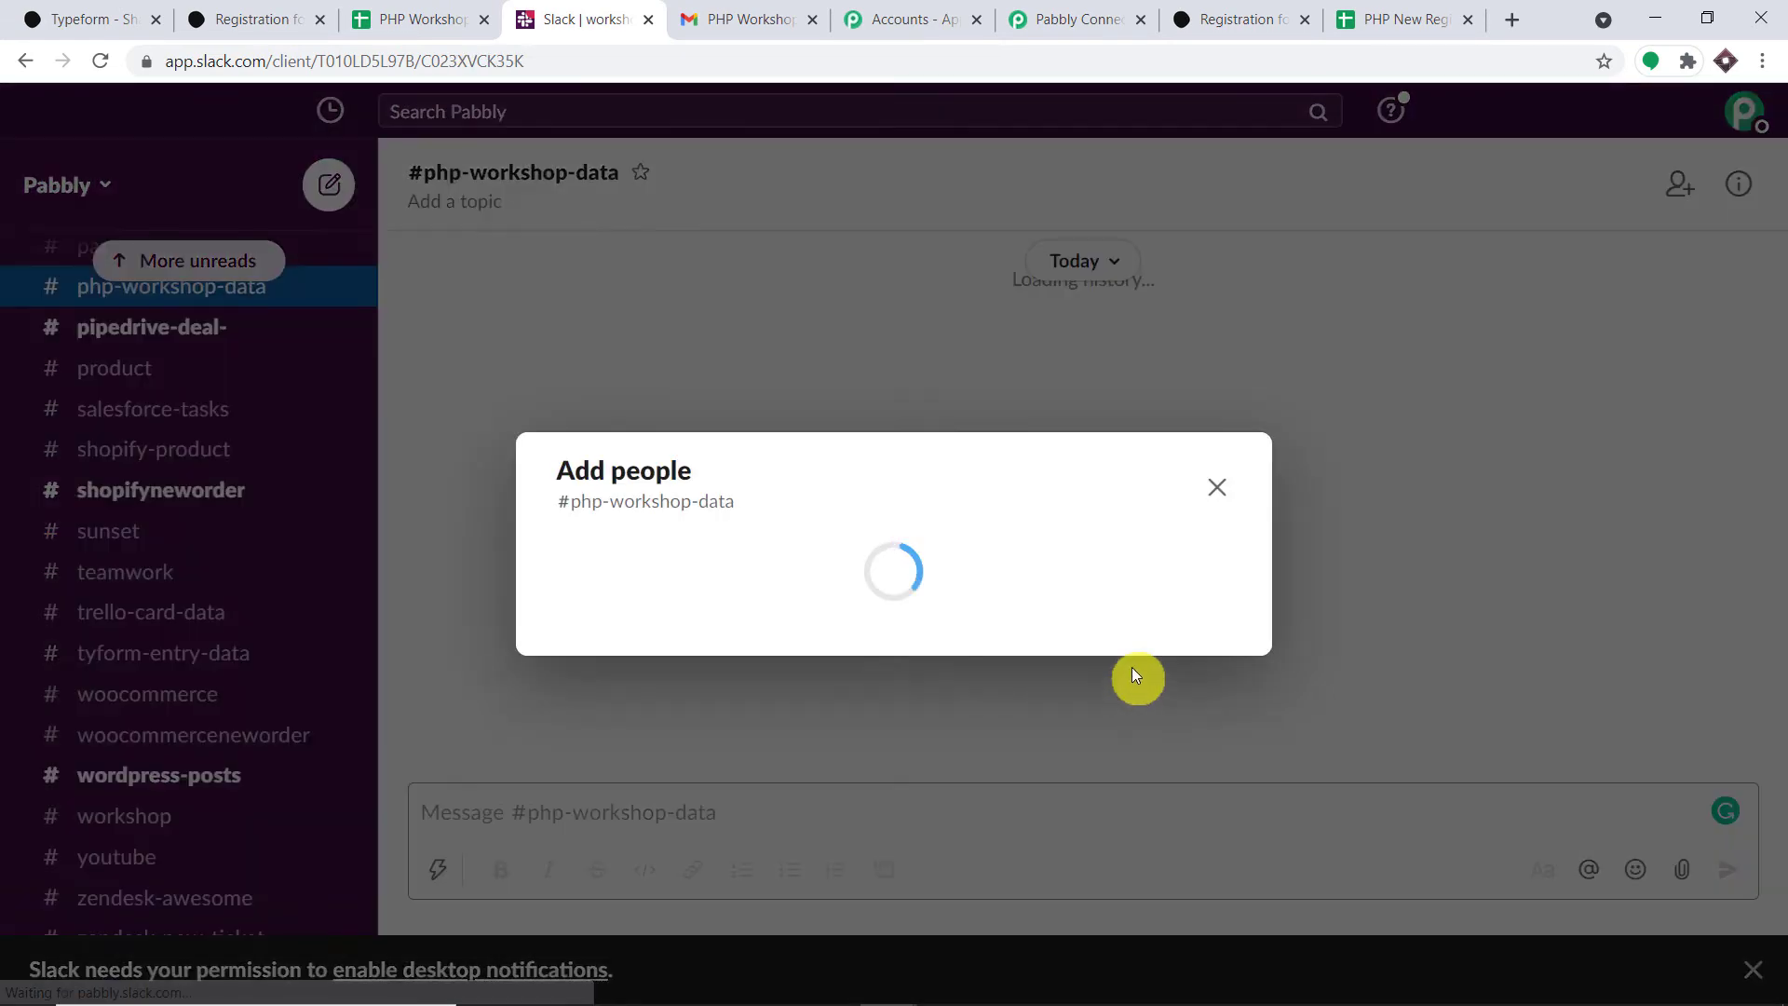
click(1186, 755)
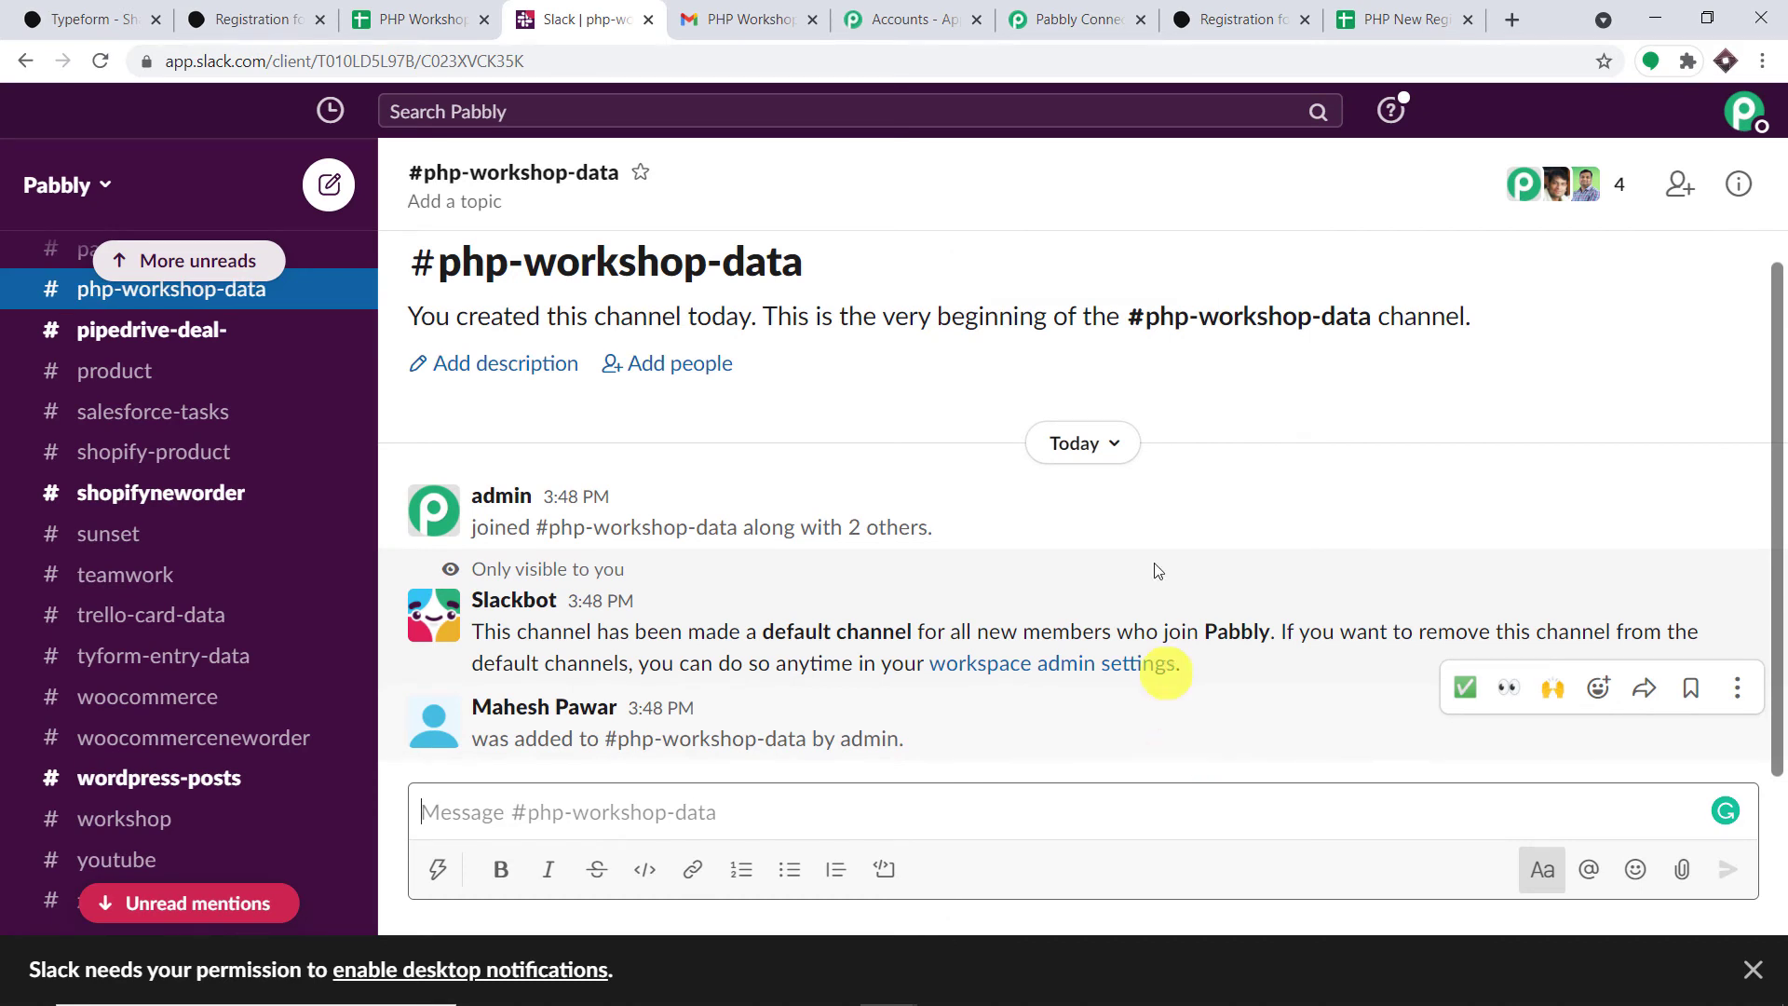
click(1095, 17)
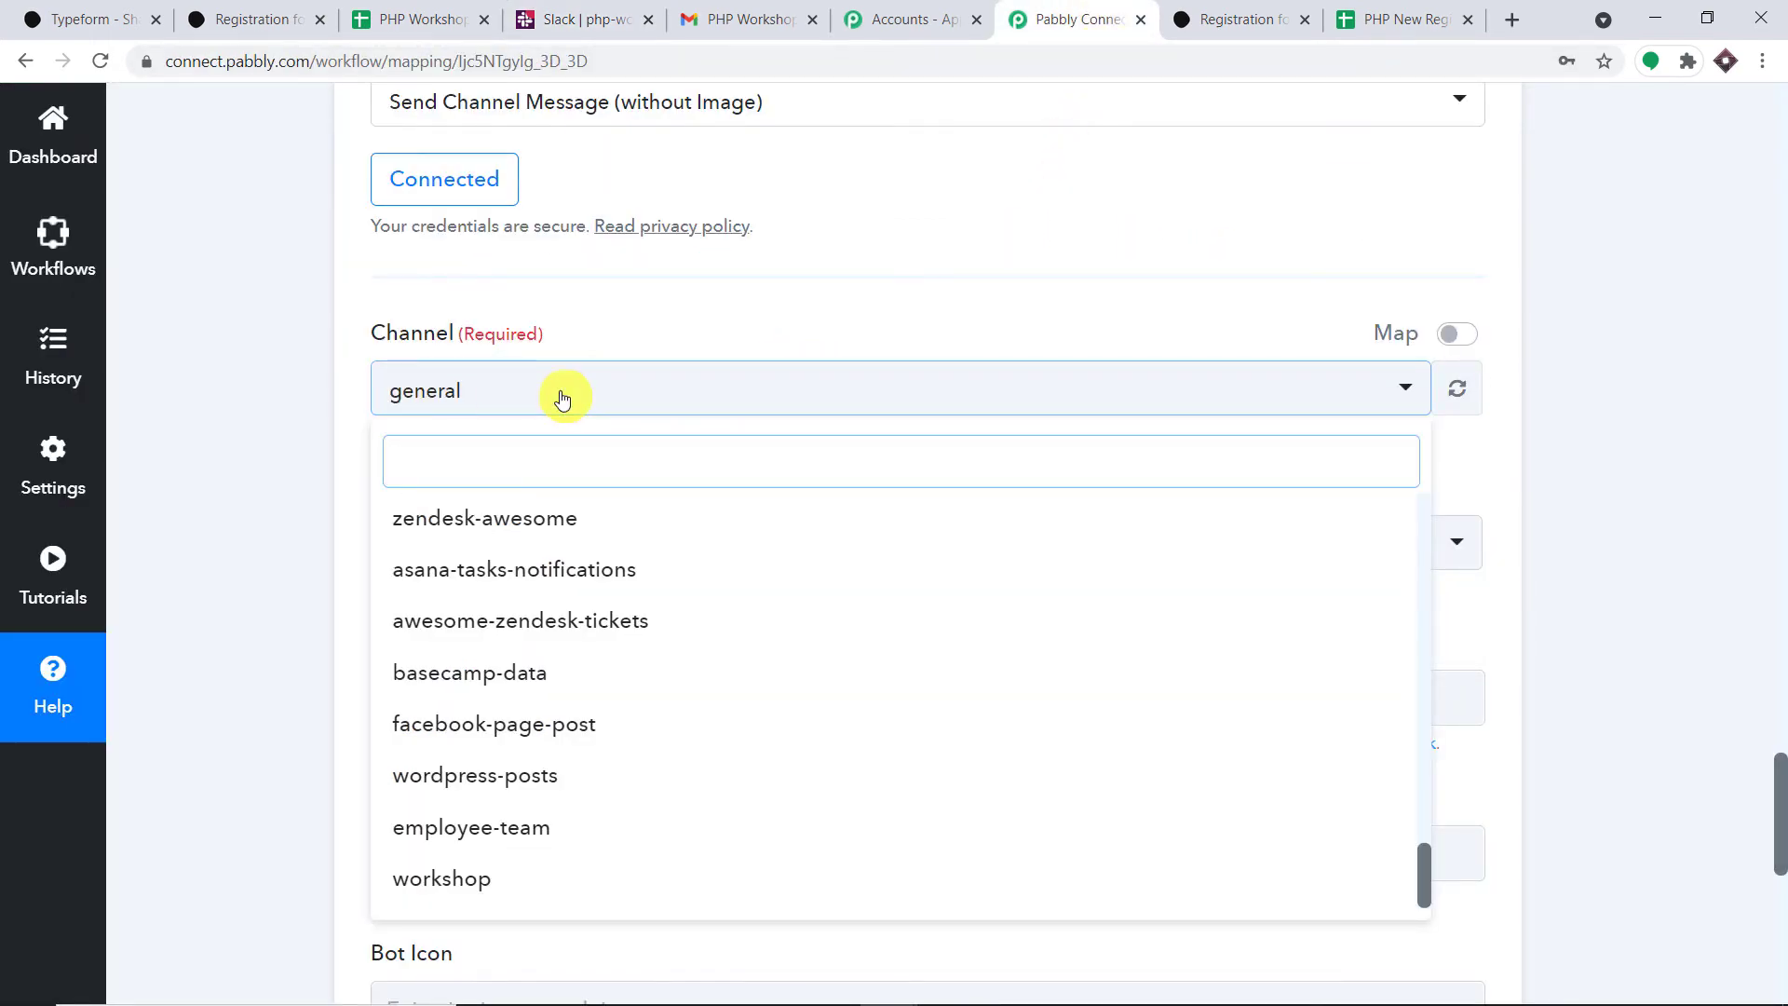
- Refresh the Slack channel list and select php-workshop-data as the Channel
click(1104, 290)
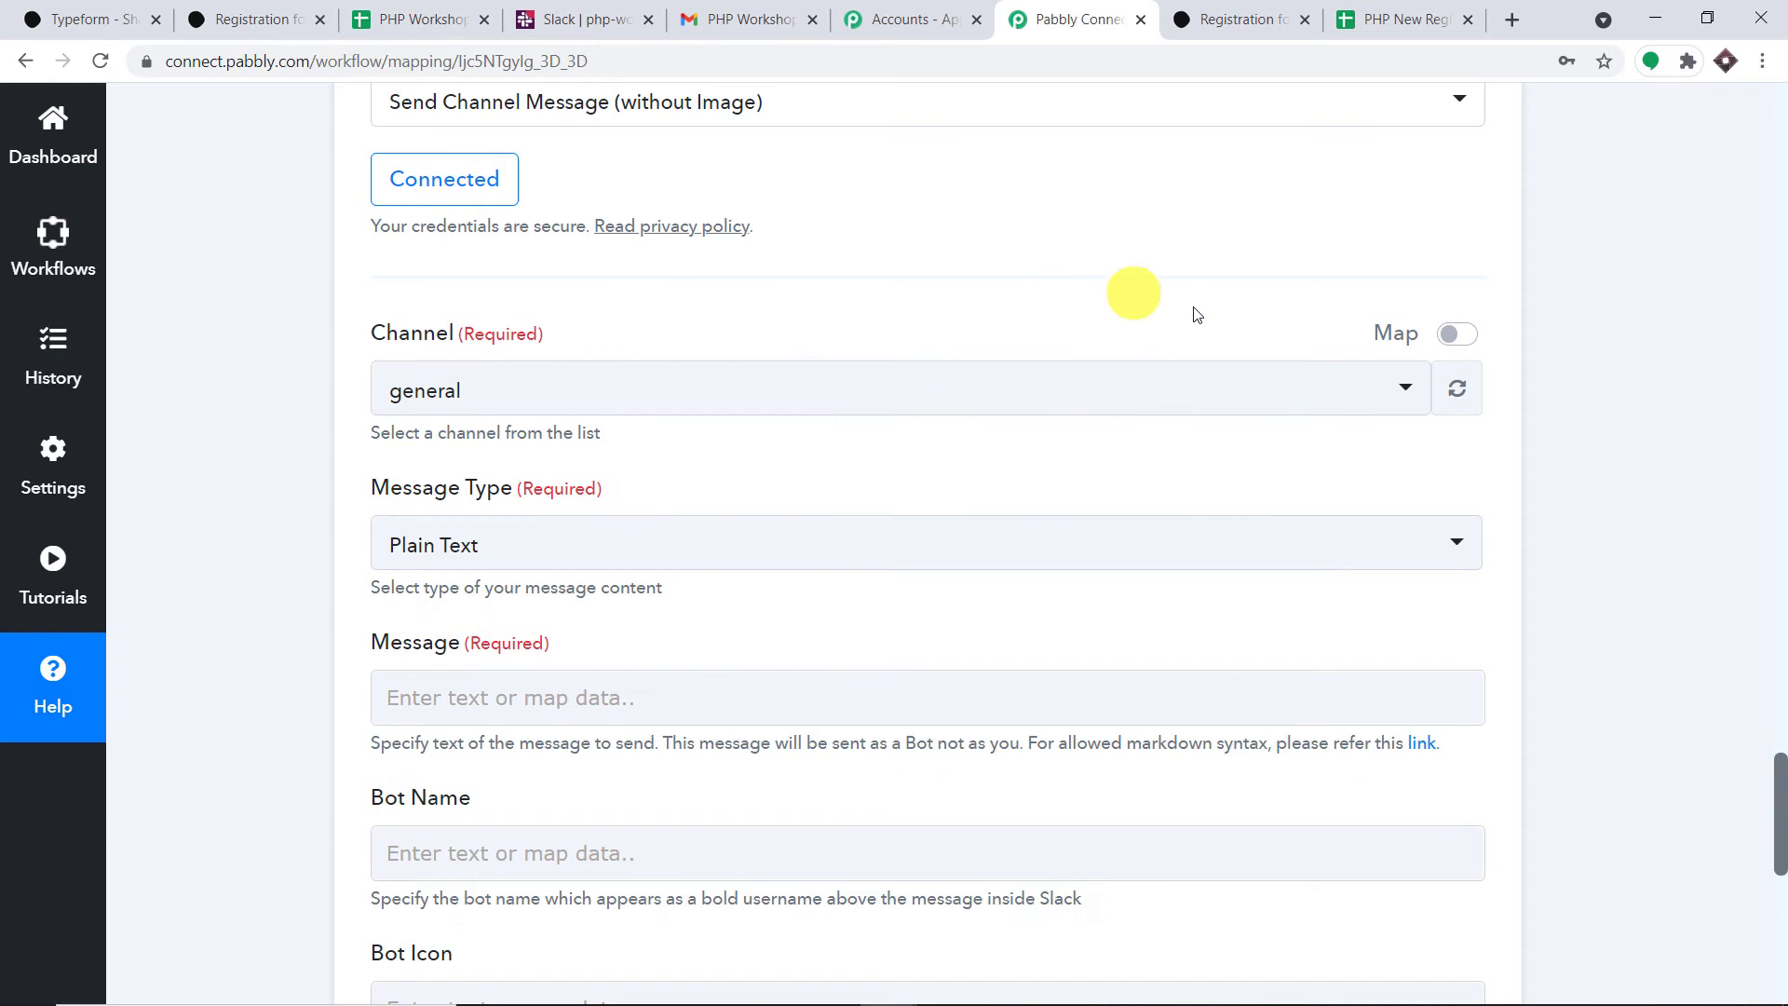
click(1464, 396)
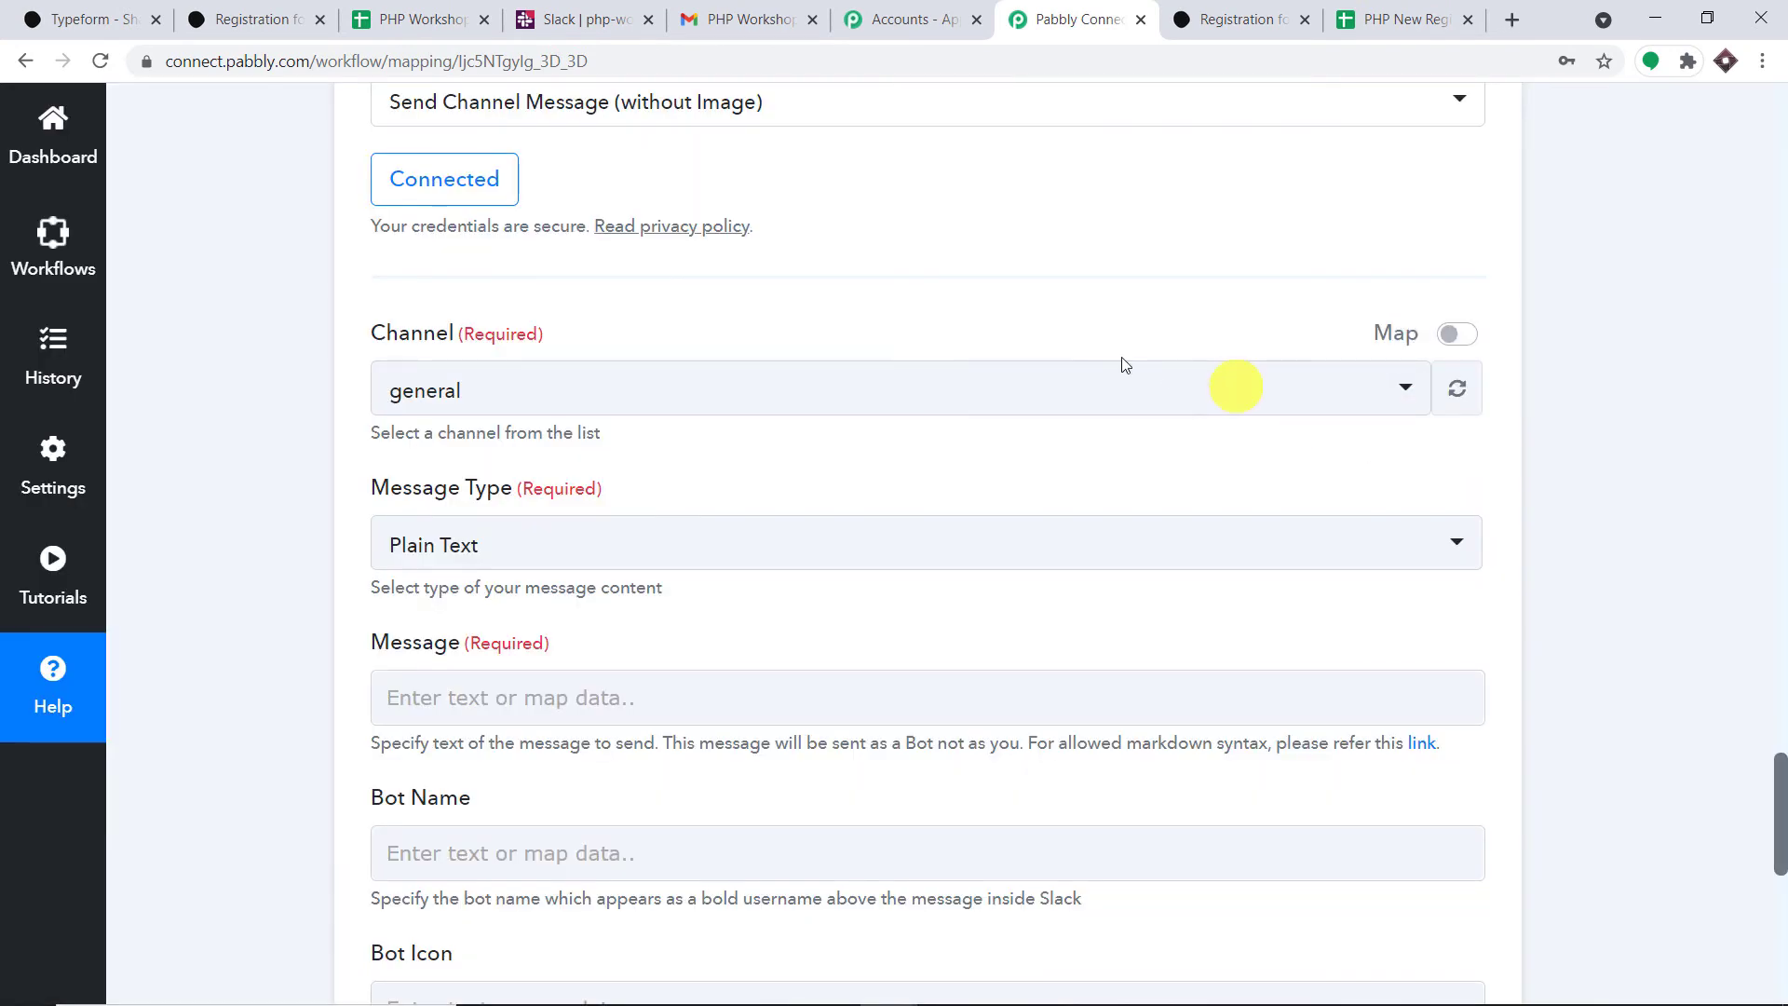
click(1058, 391)
scroll(846, 541, down, 2)
scroll(846, 541, down, 9)
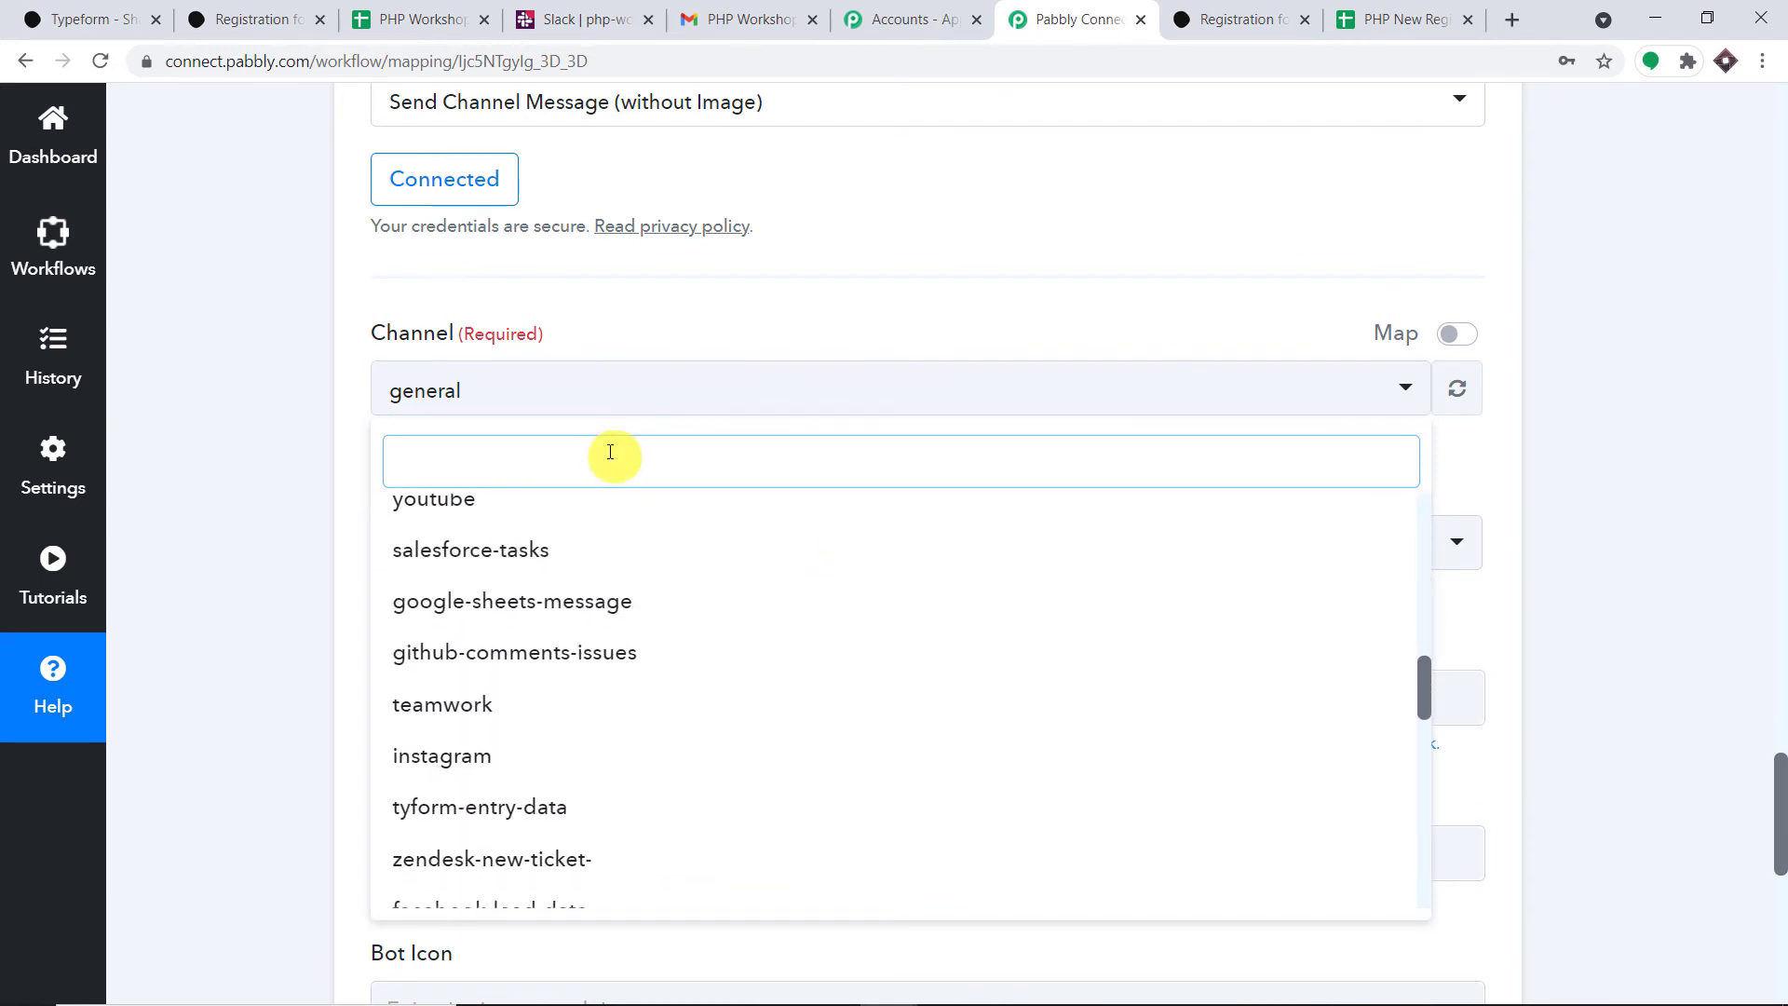
text(php)
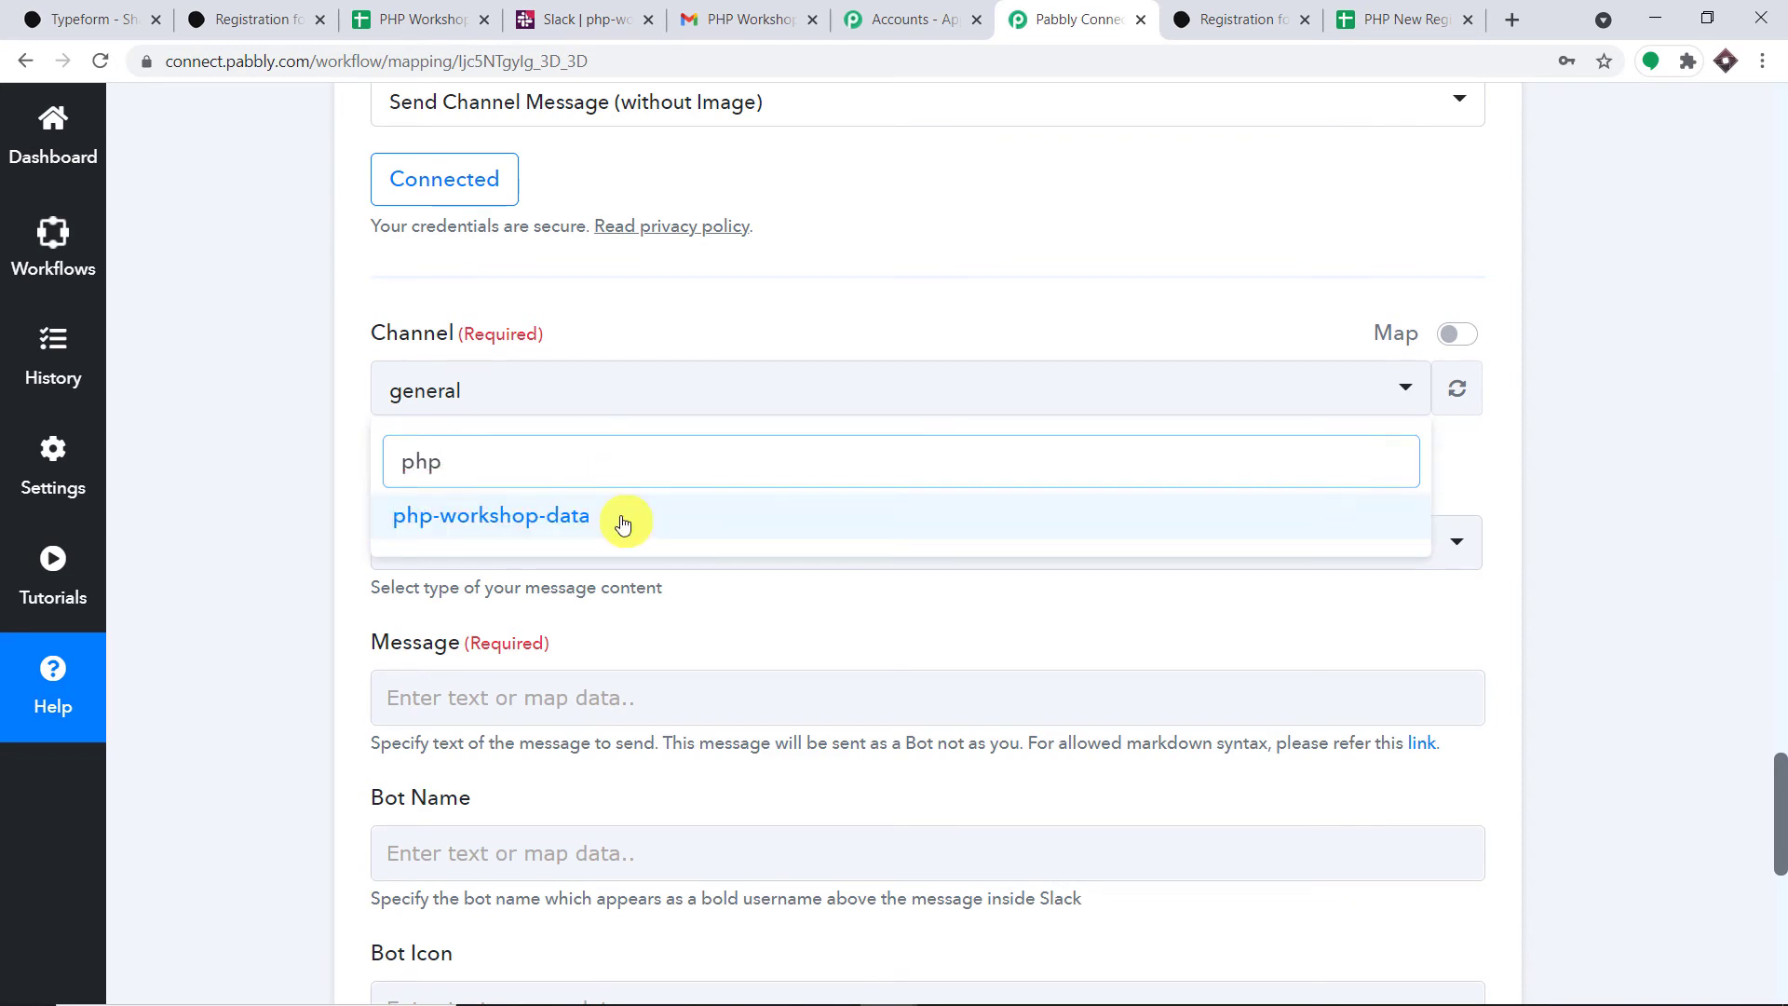
click(619, 518)
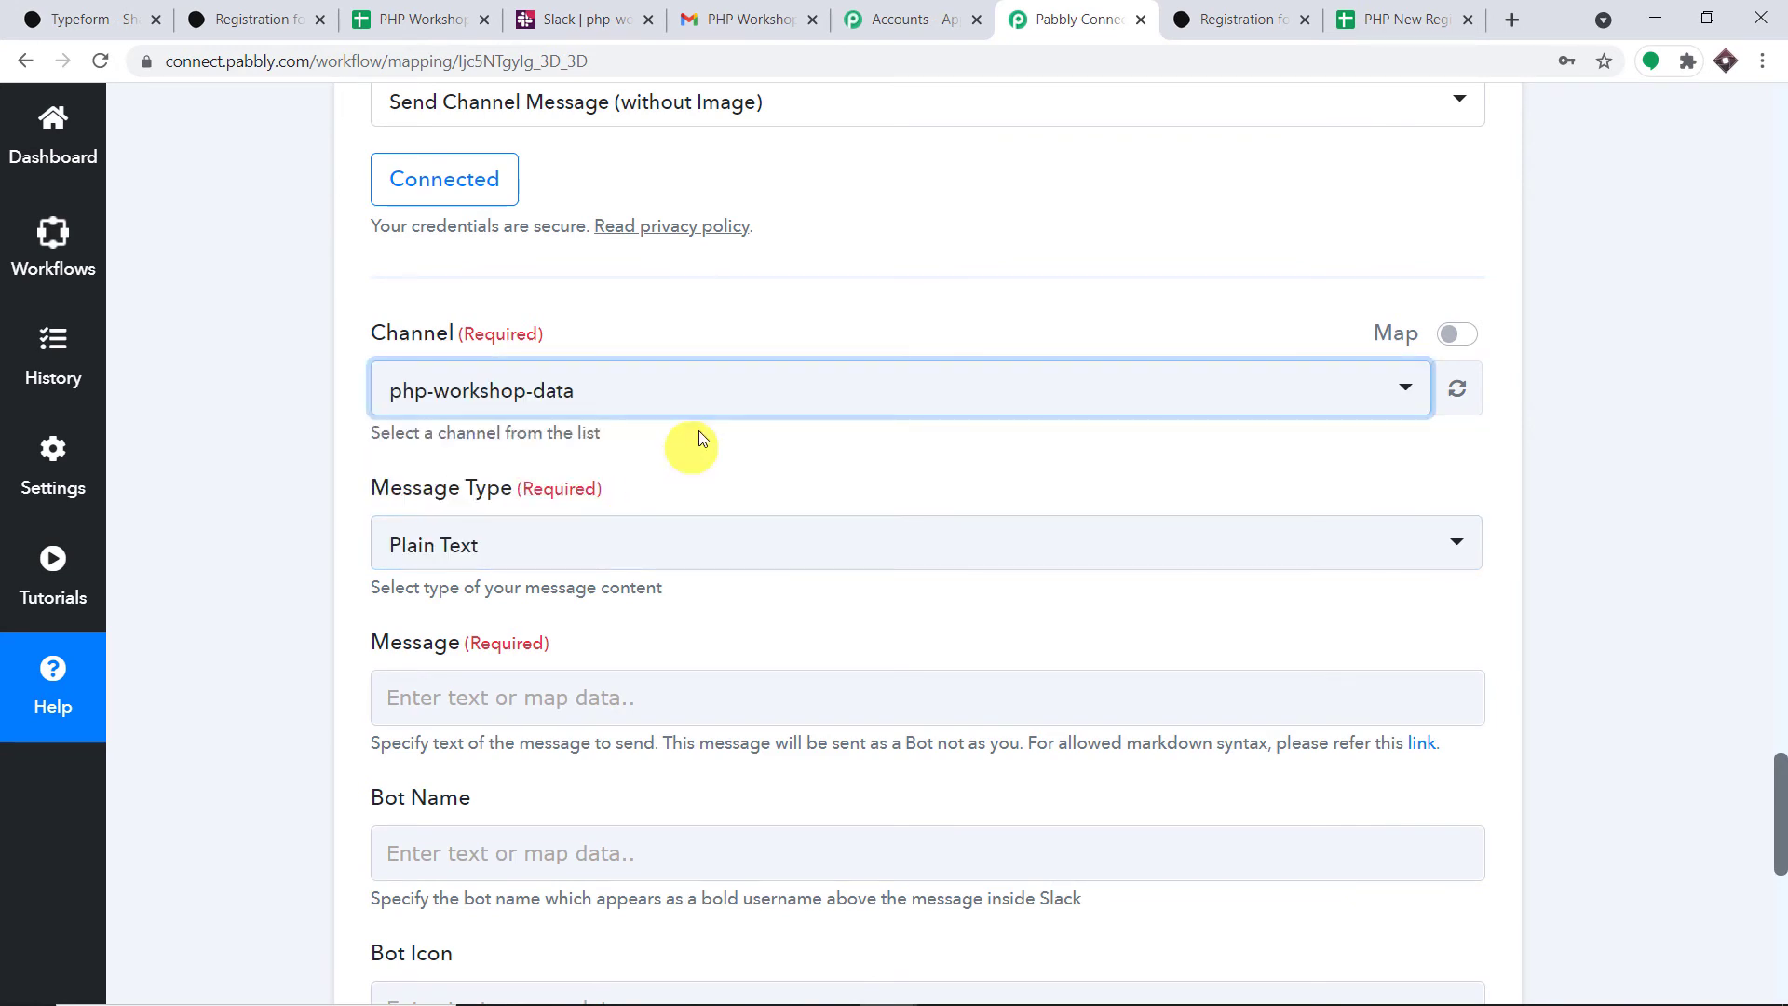
click(783, 302)
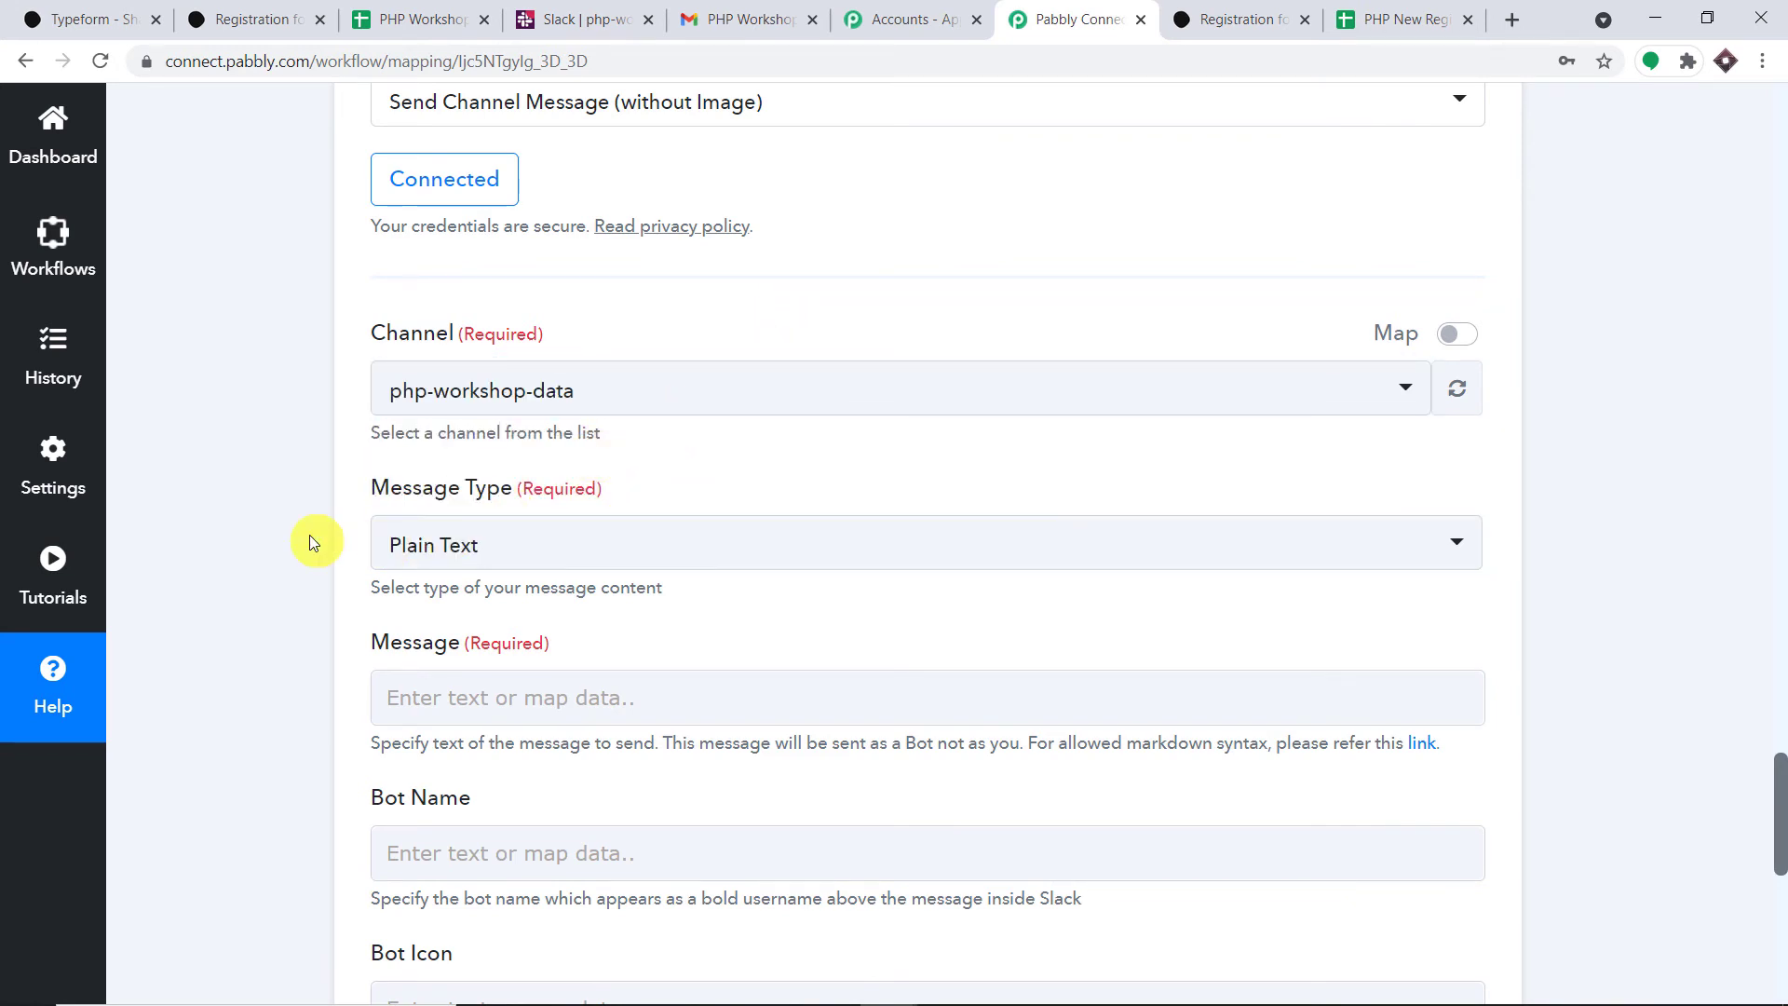
scroll(585, 544, down, 1)
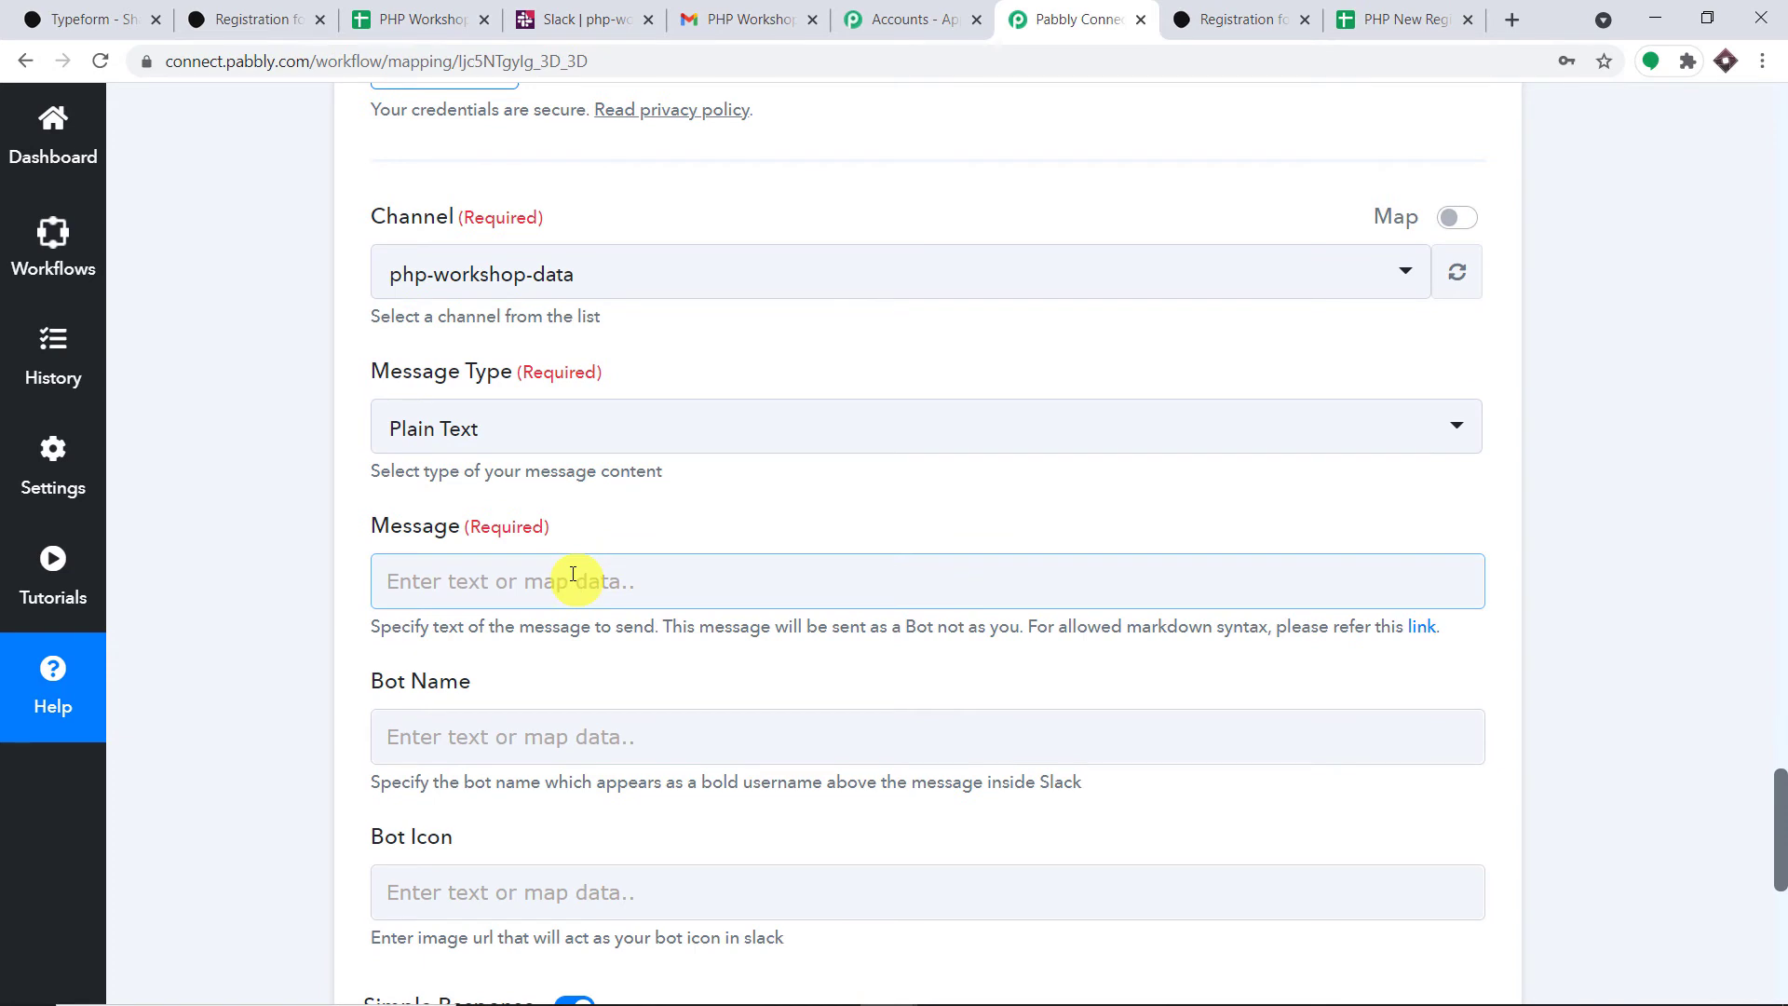
- Type 'New Registration Made' into the Slack Message field
scroll(573, 574, down, 1)
click(573, 458)
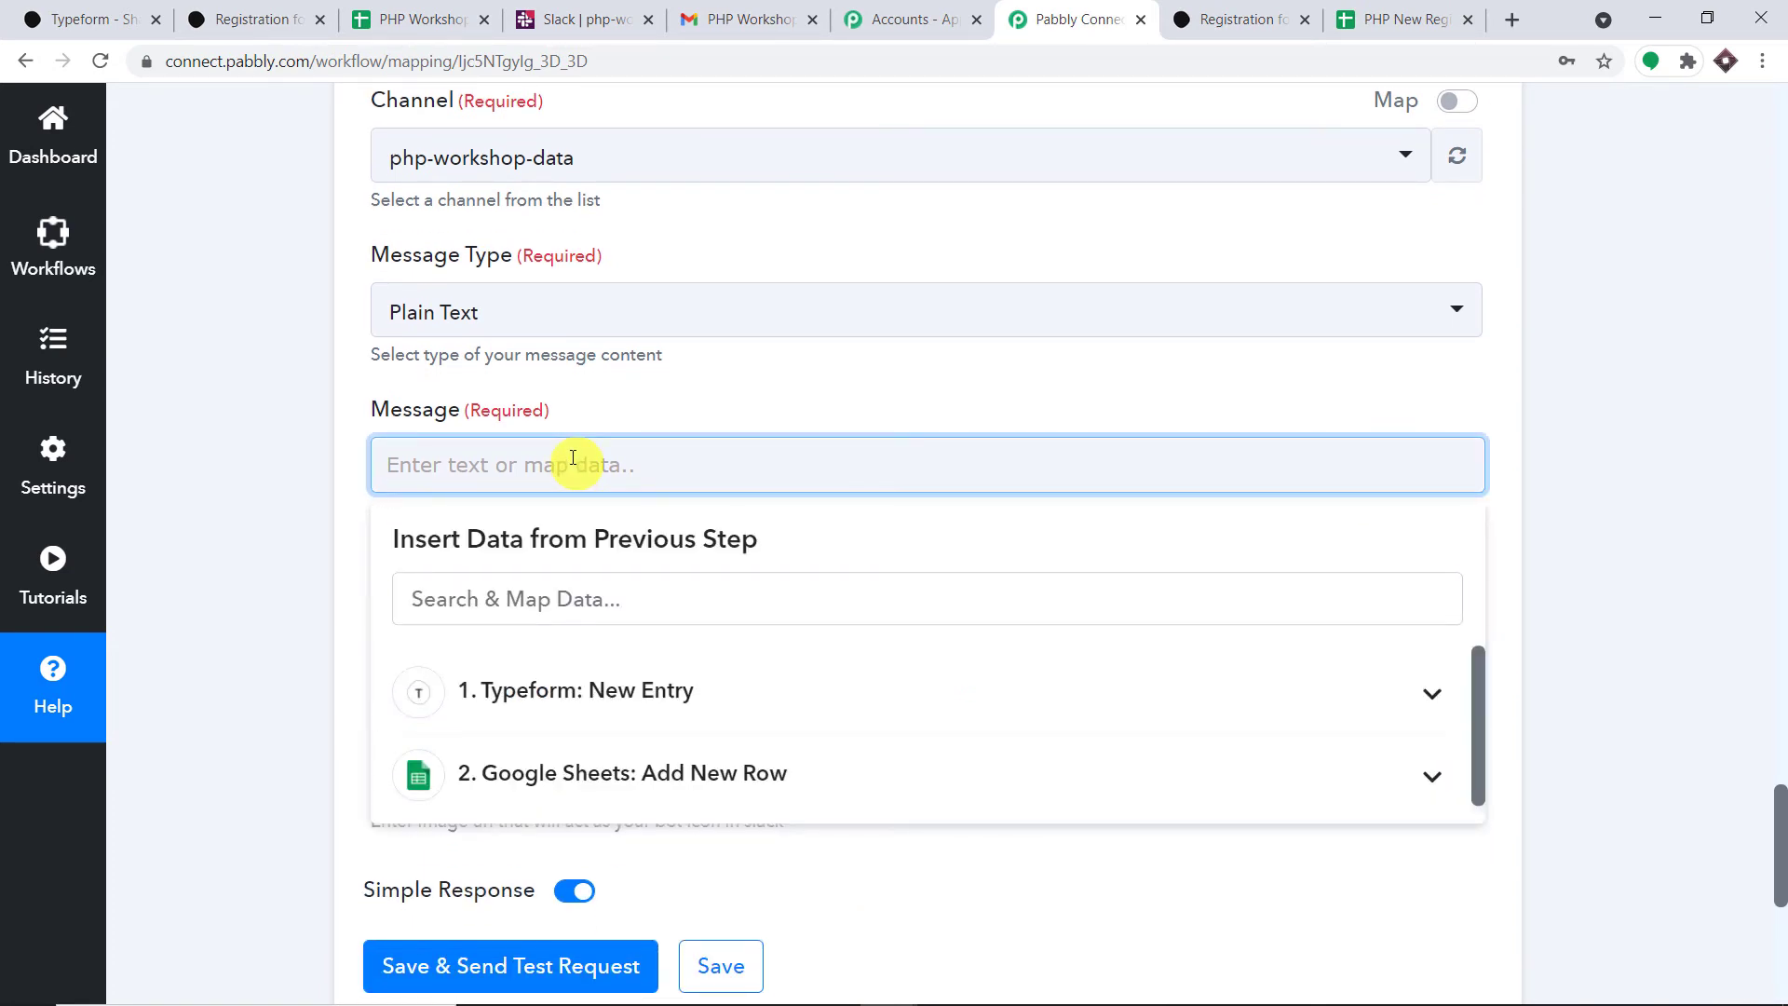
text(Re)
text(New)
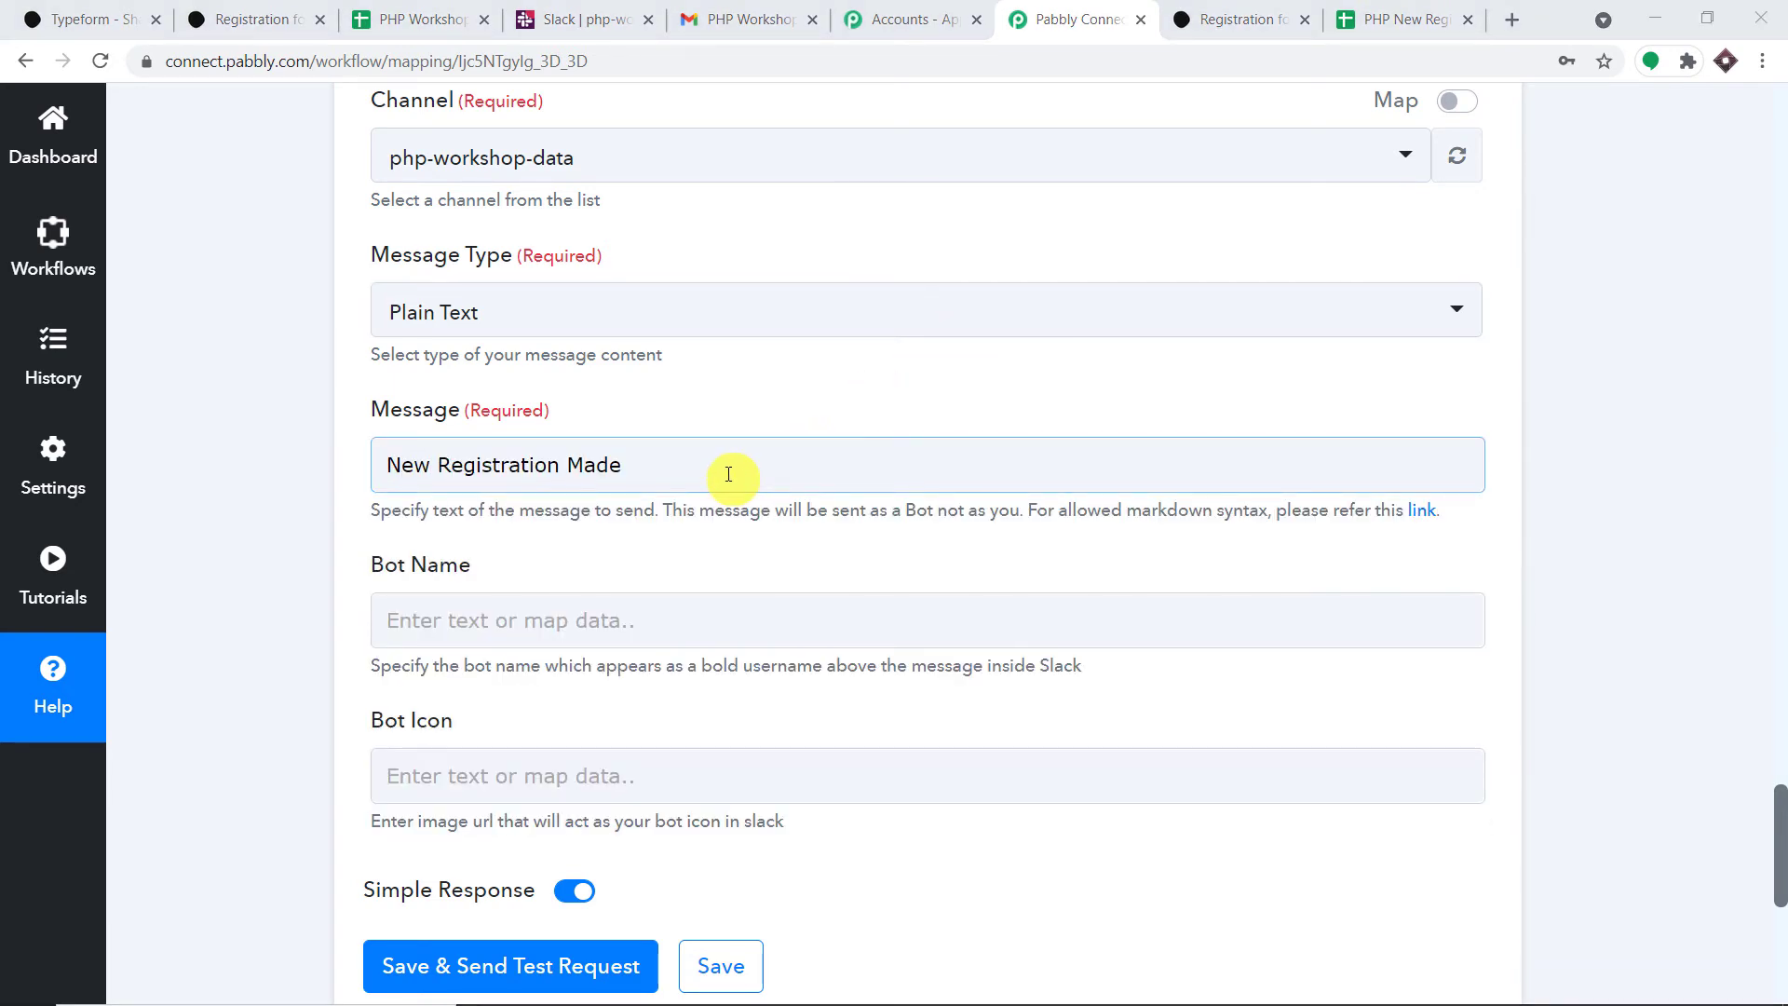
click(728, 475)
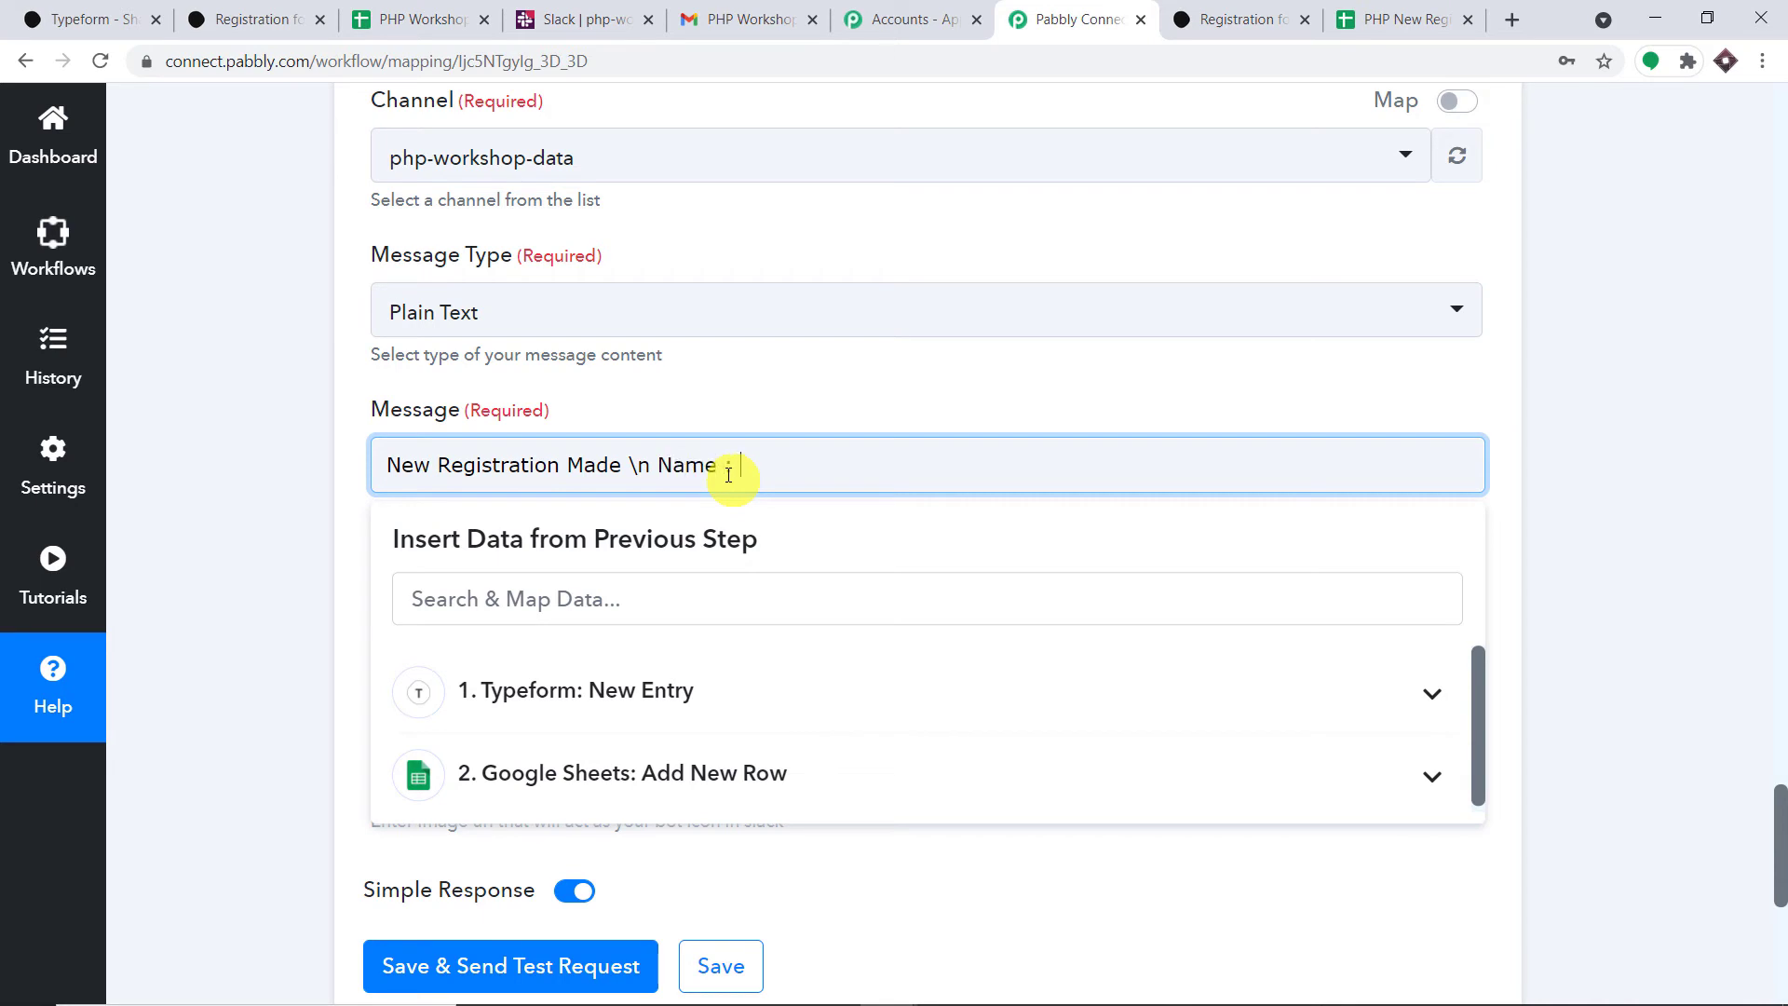
- Insert the Typeform name and email answers into the Slack message
click(693, 690)
scroll(944, 712, down, 5)
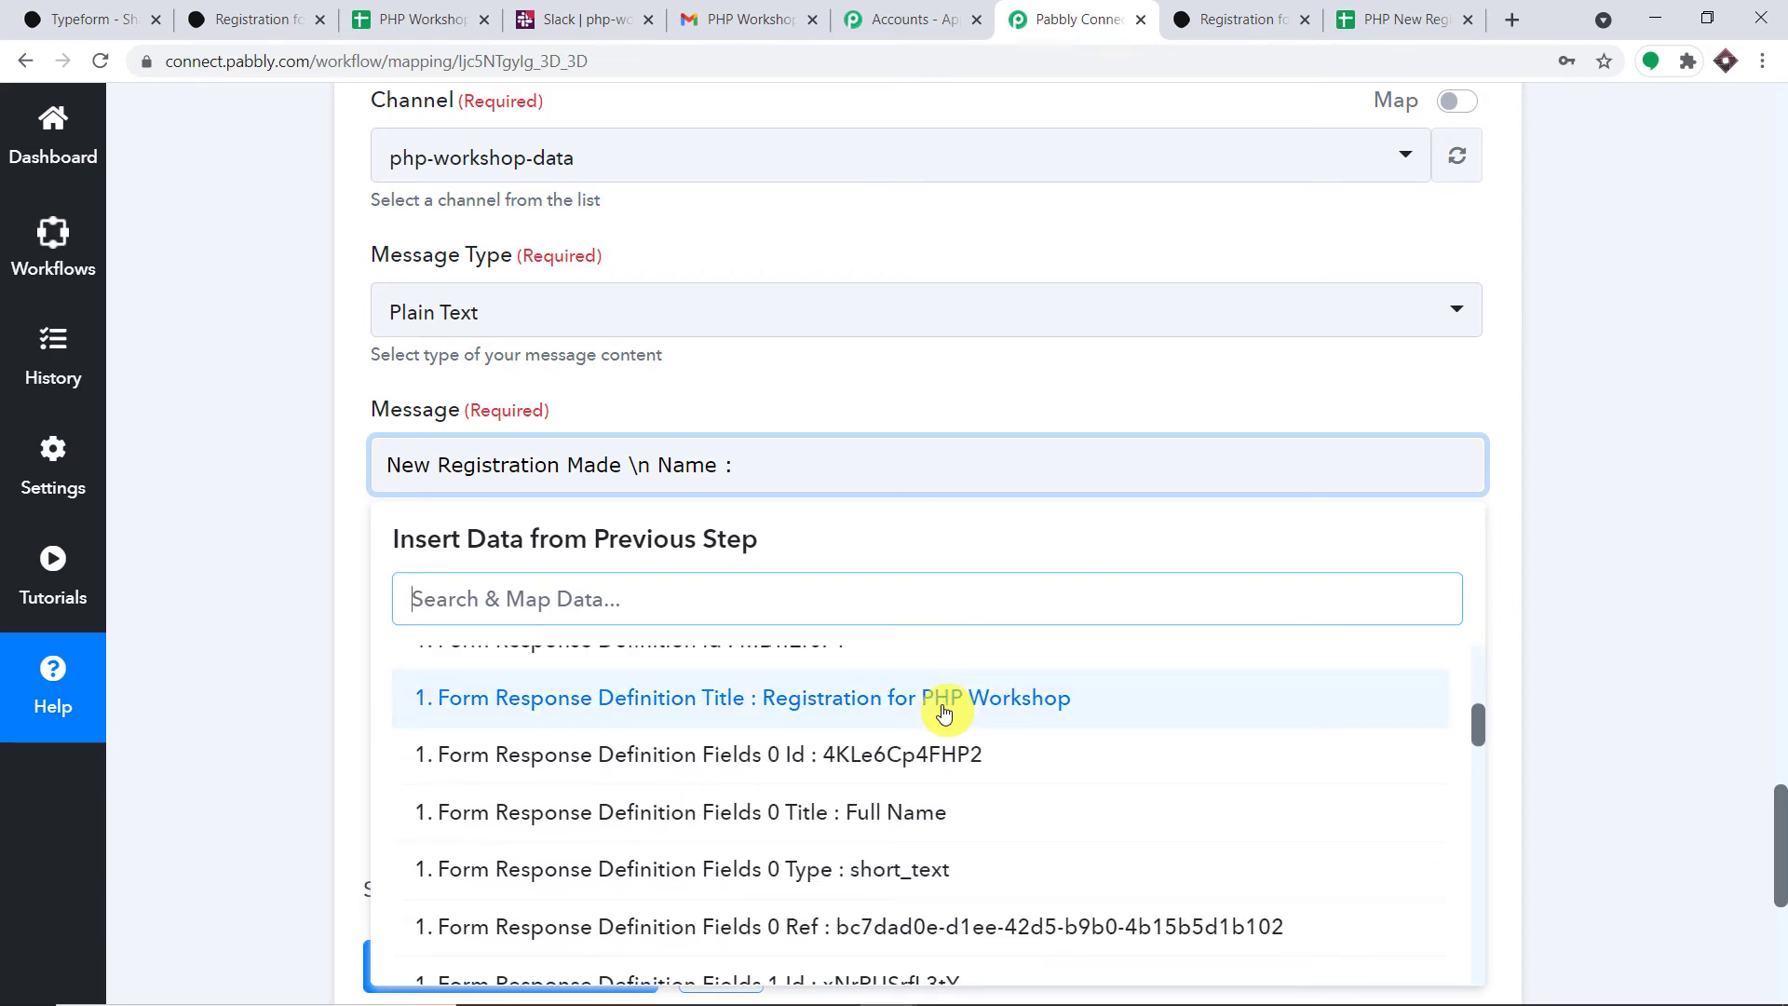
text(lig)
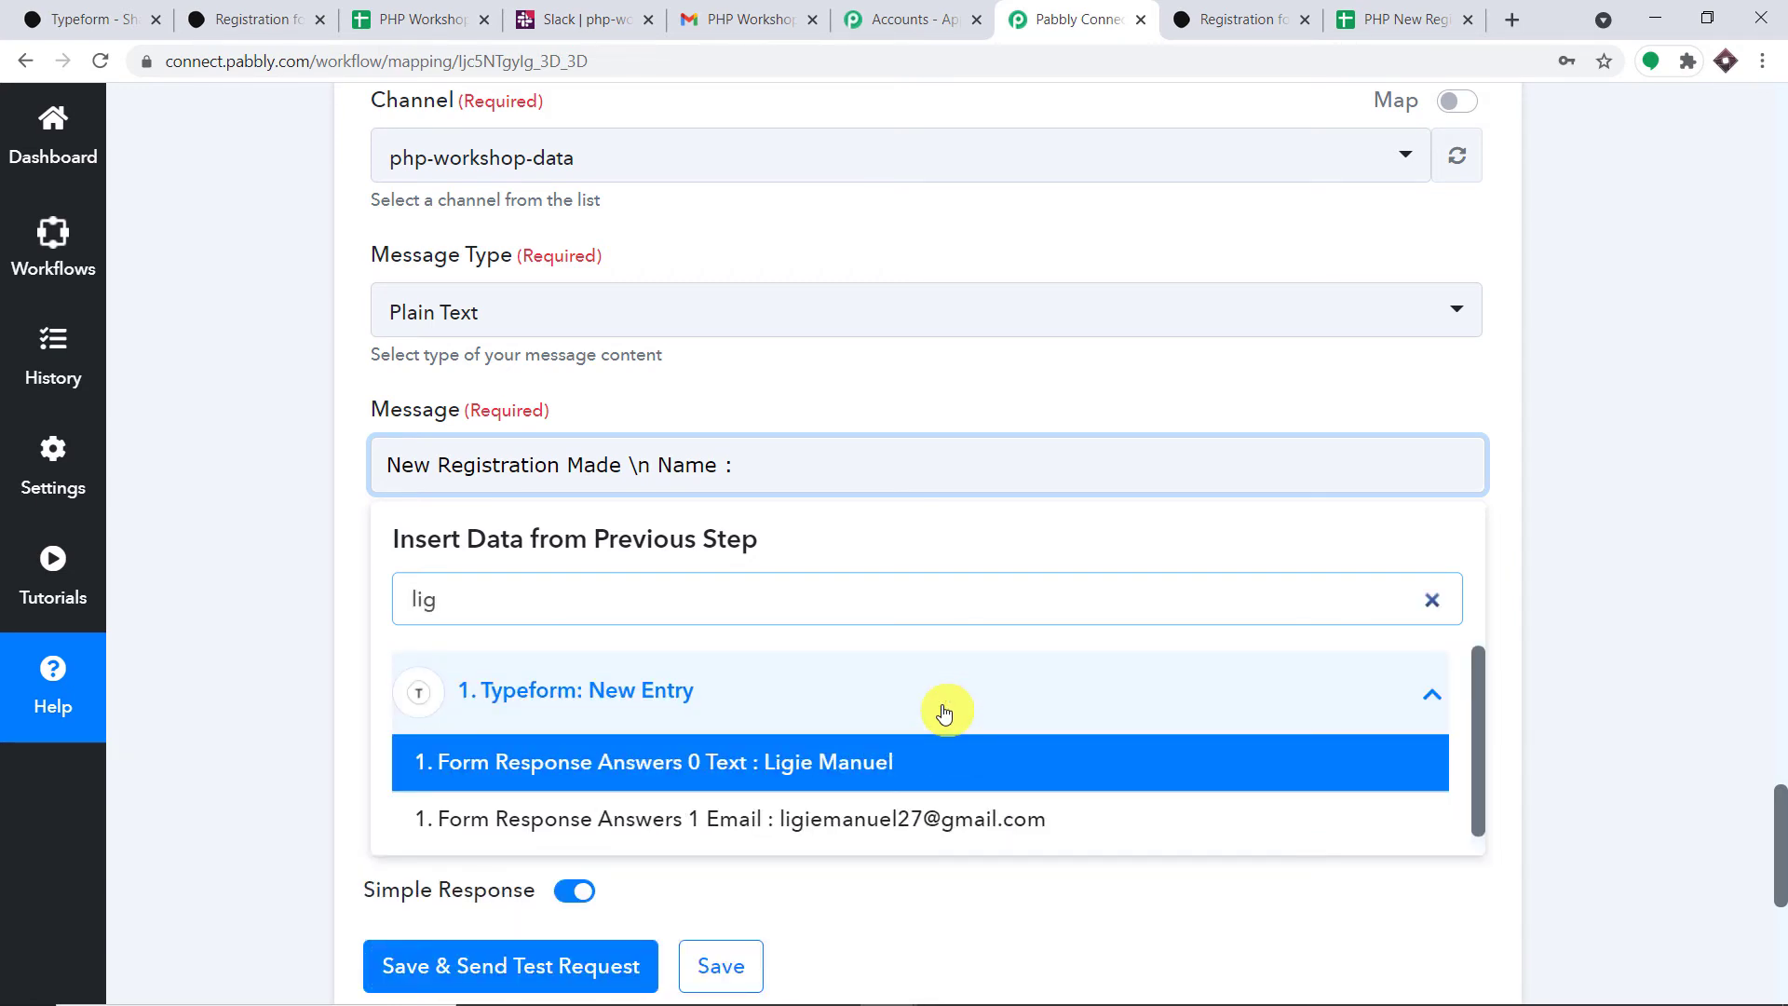
click(894, 759)
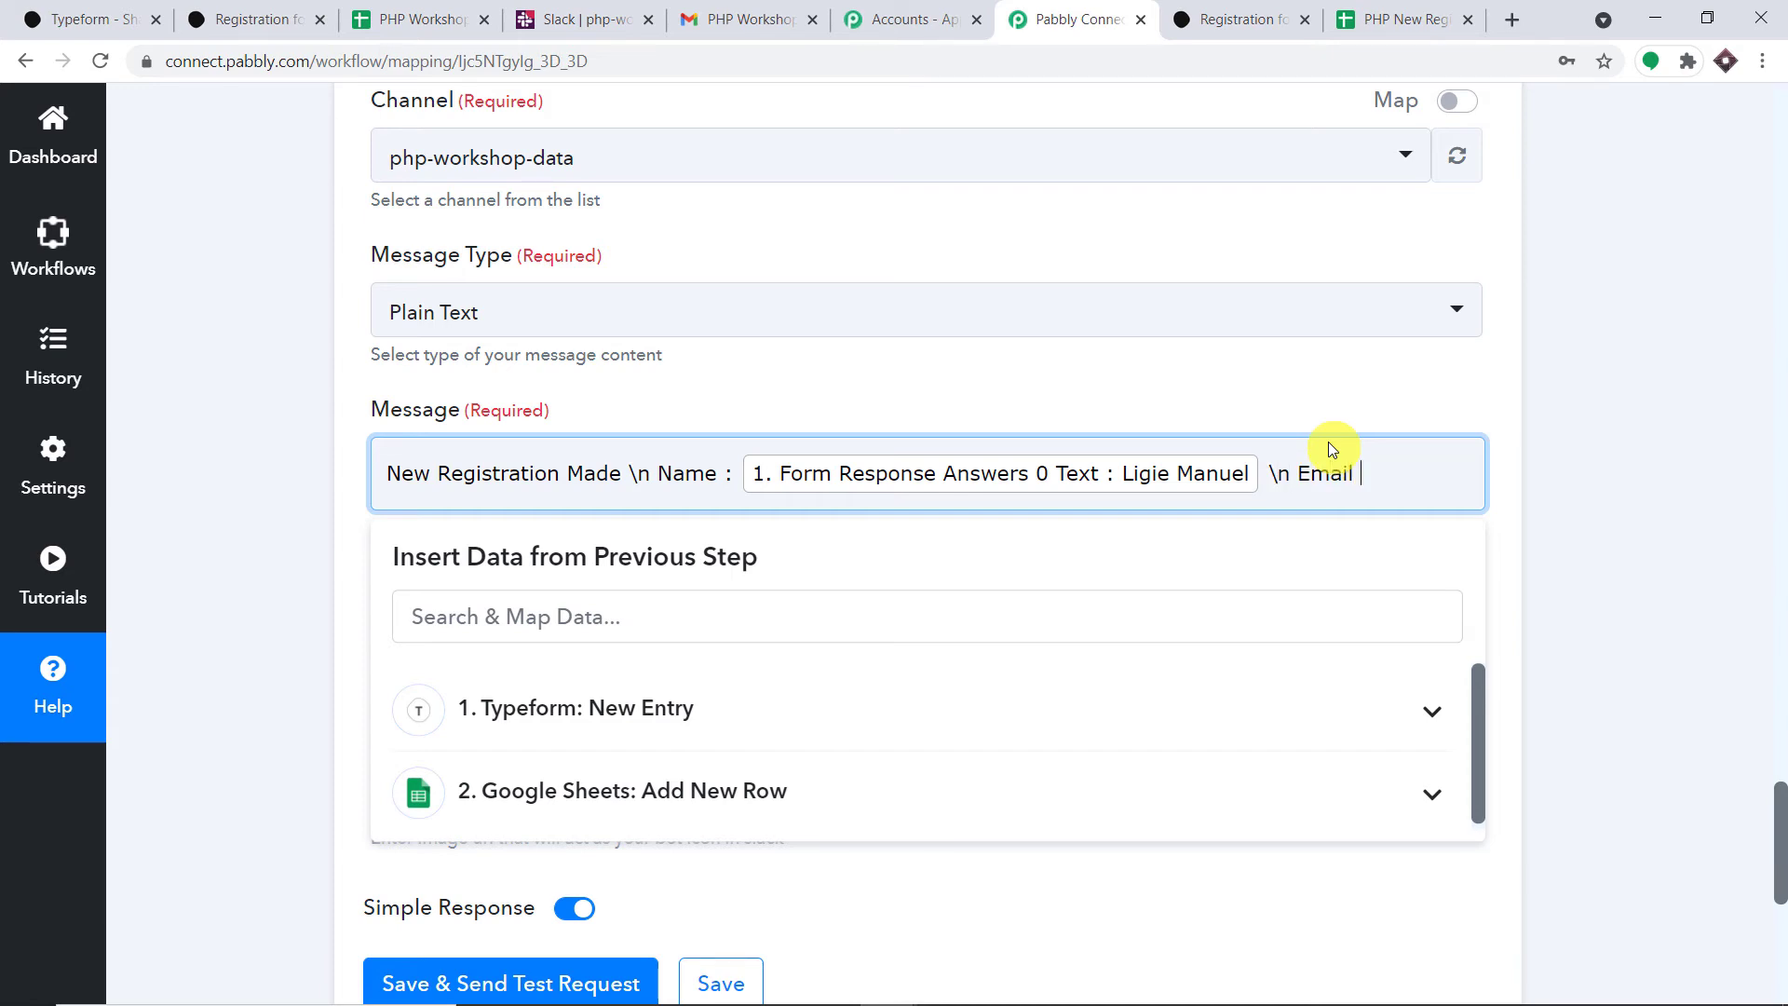
click(852, 722)
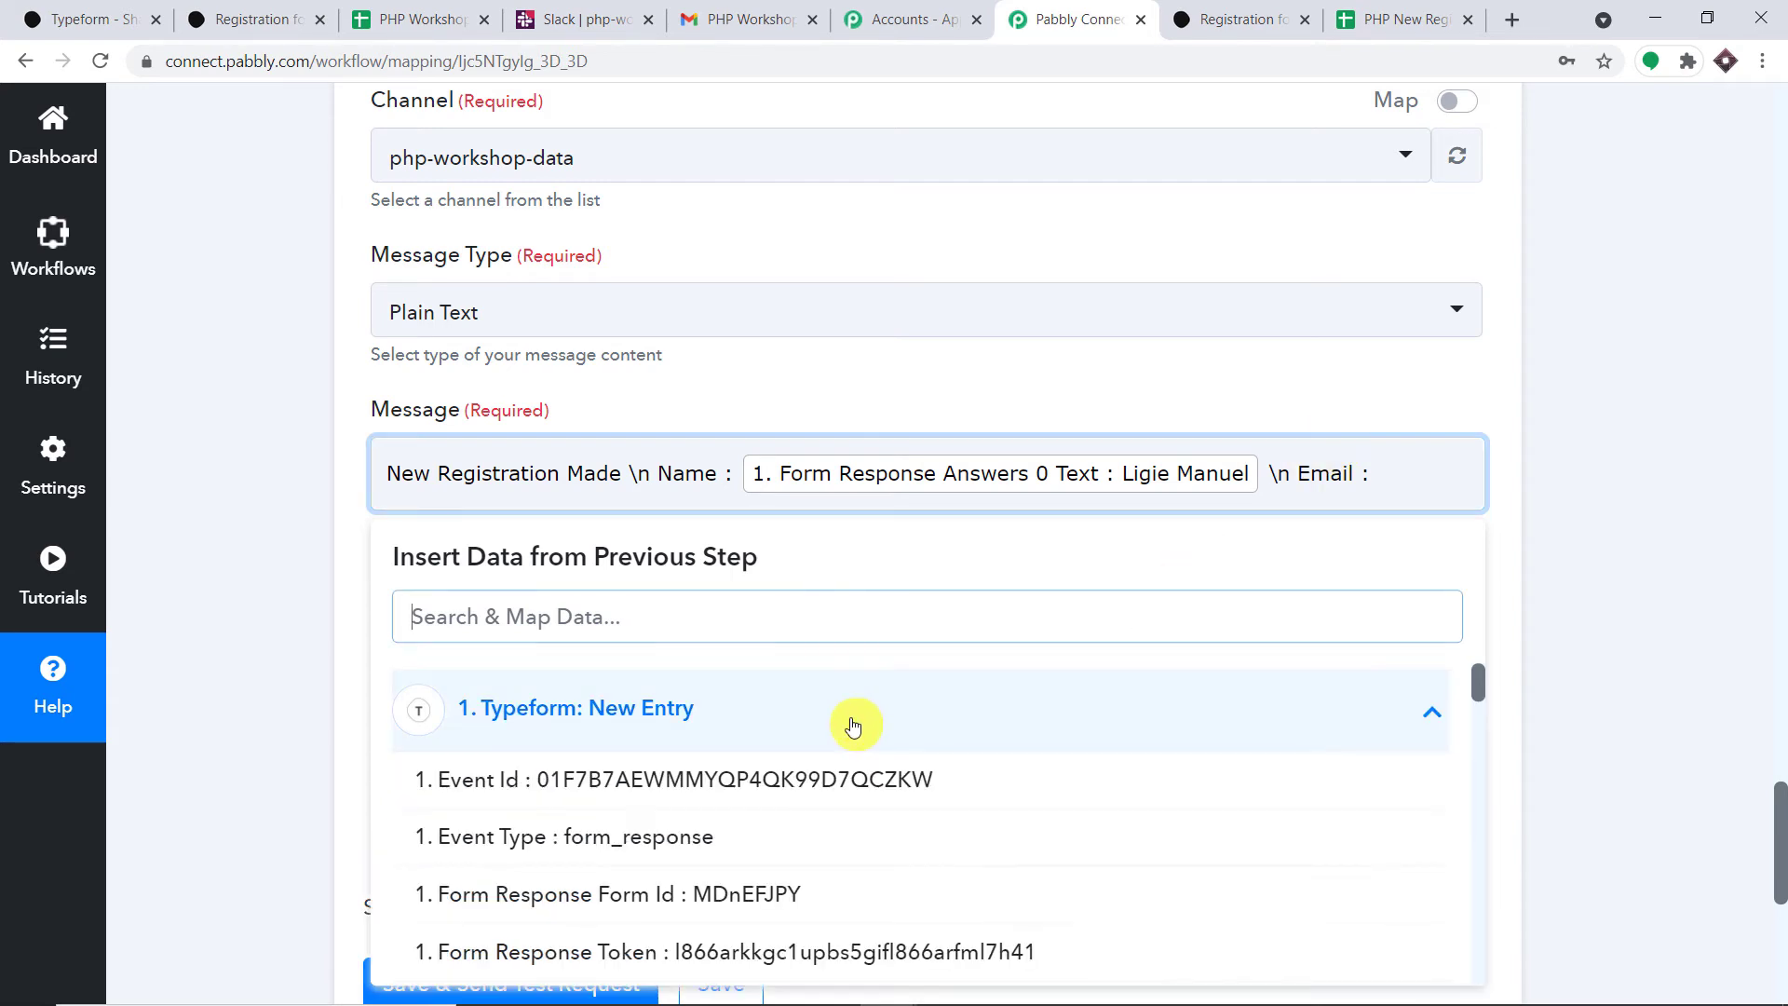
text(e)
key(BackSpace)
text(lig)
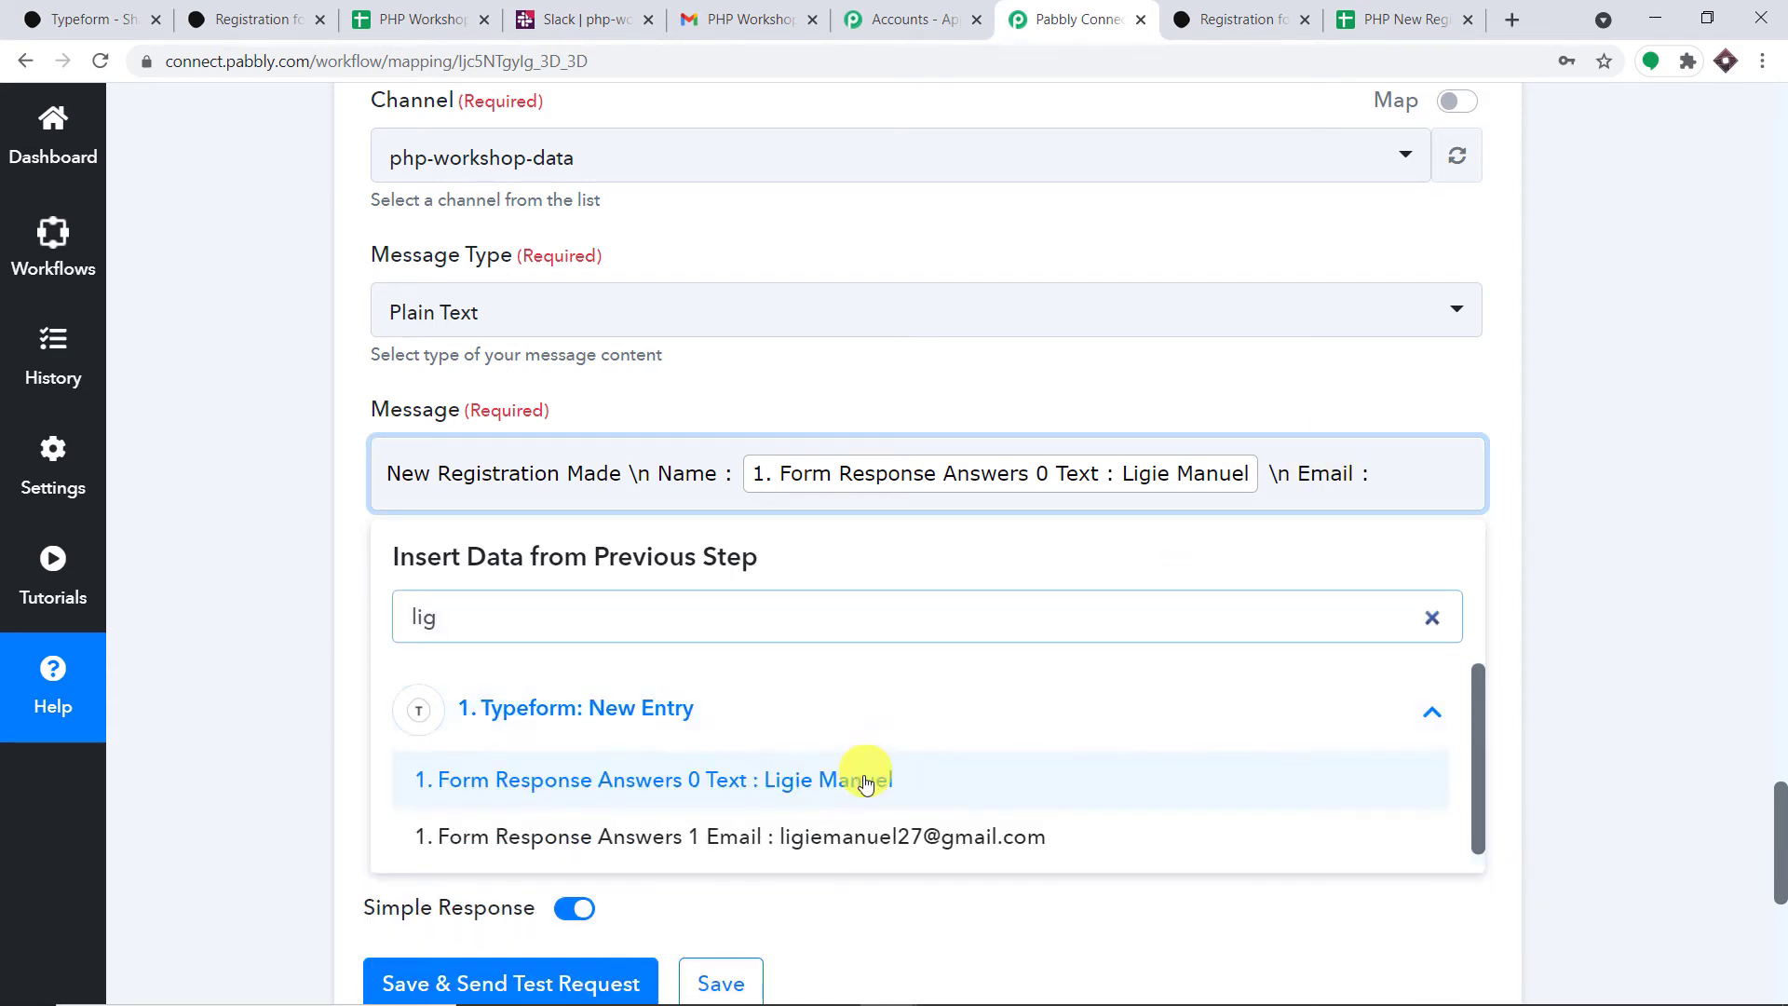
click(880, 836)
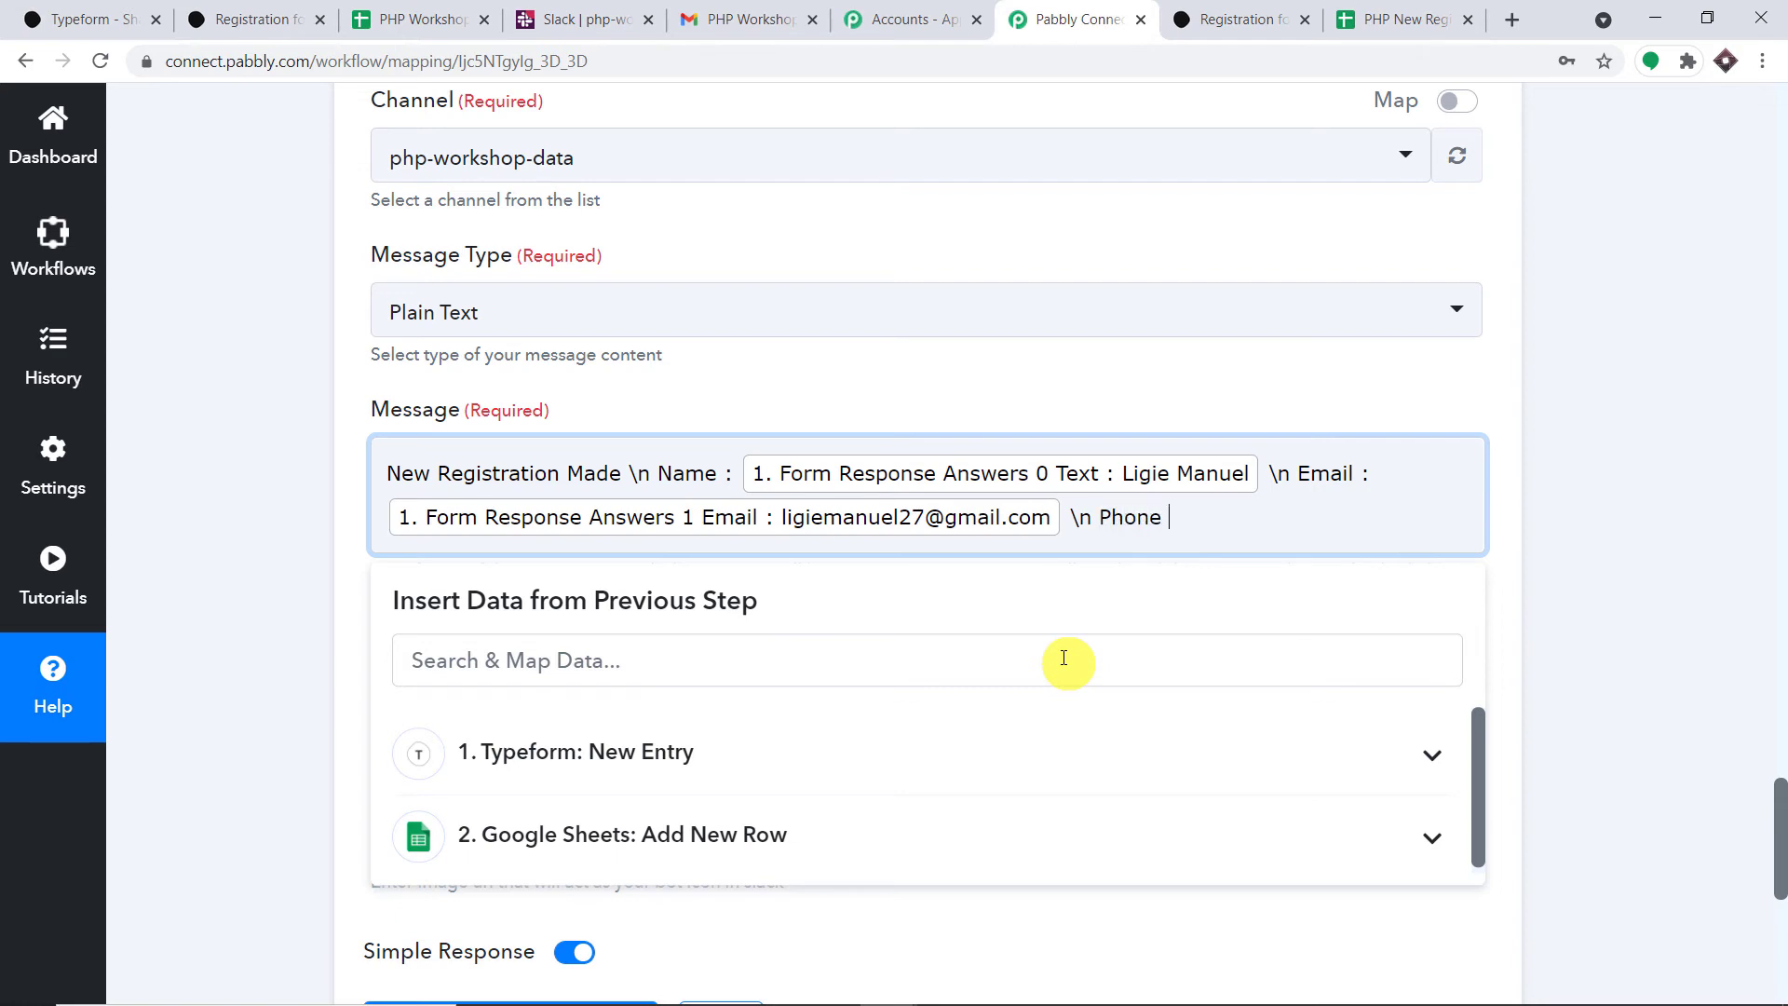
- Add the phone answer, then a 'City :' line mapped to Typeform's Answers 3 field
click(594, 754)
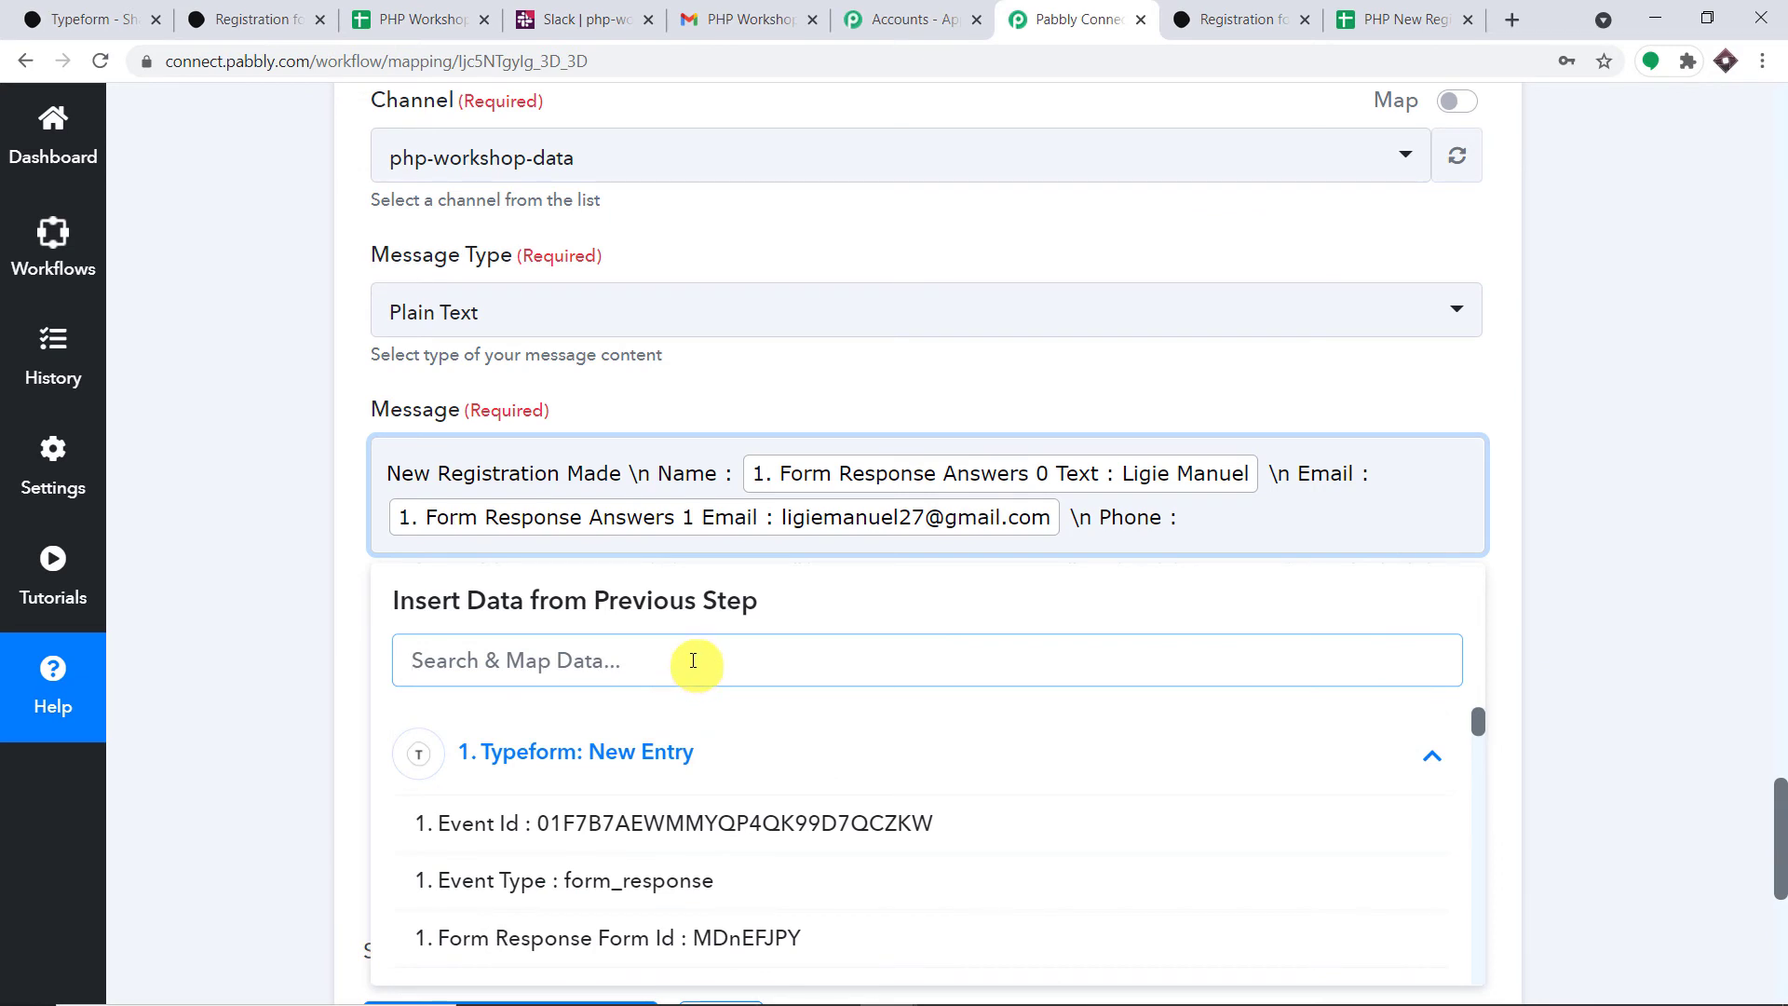
text(8)
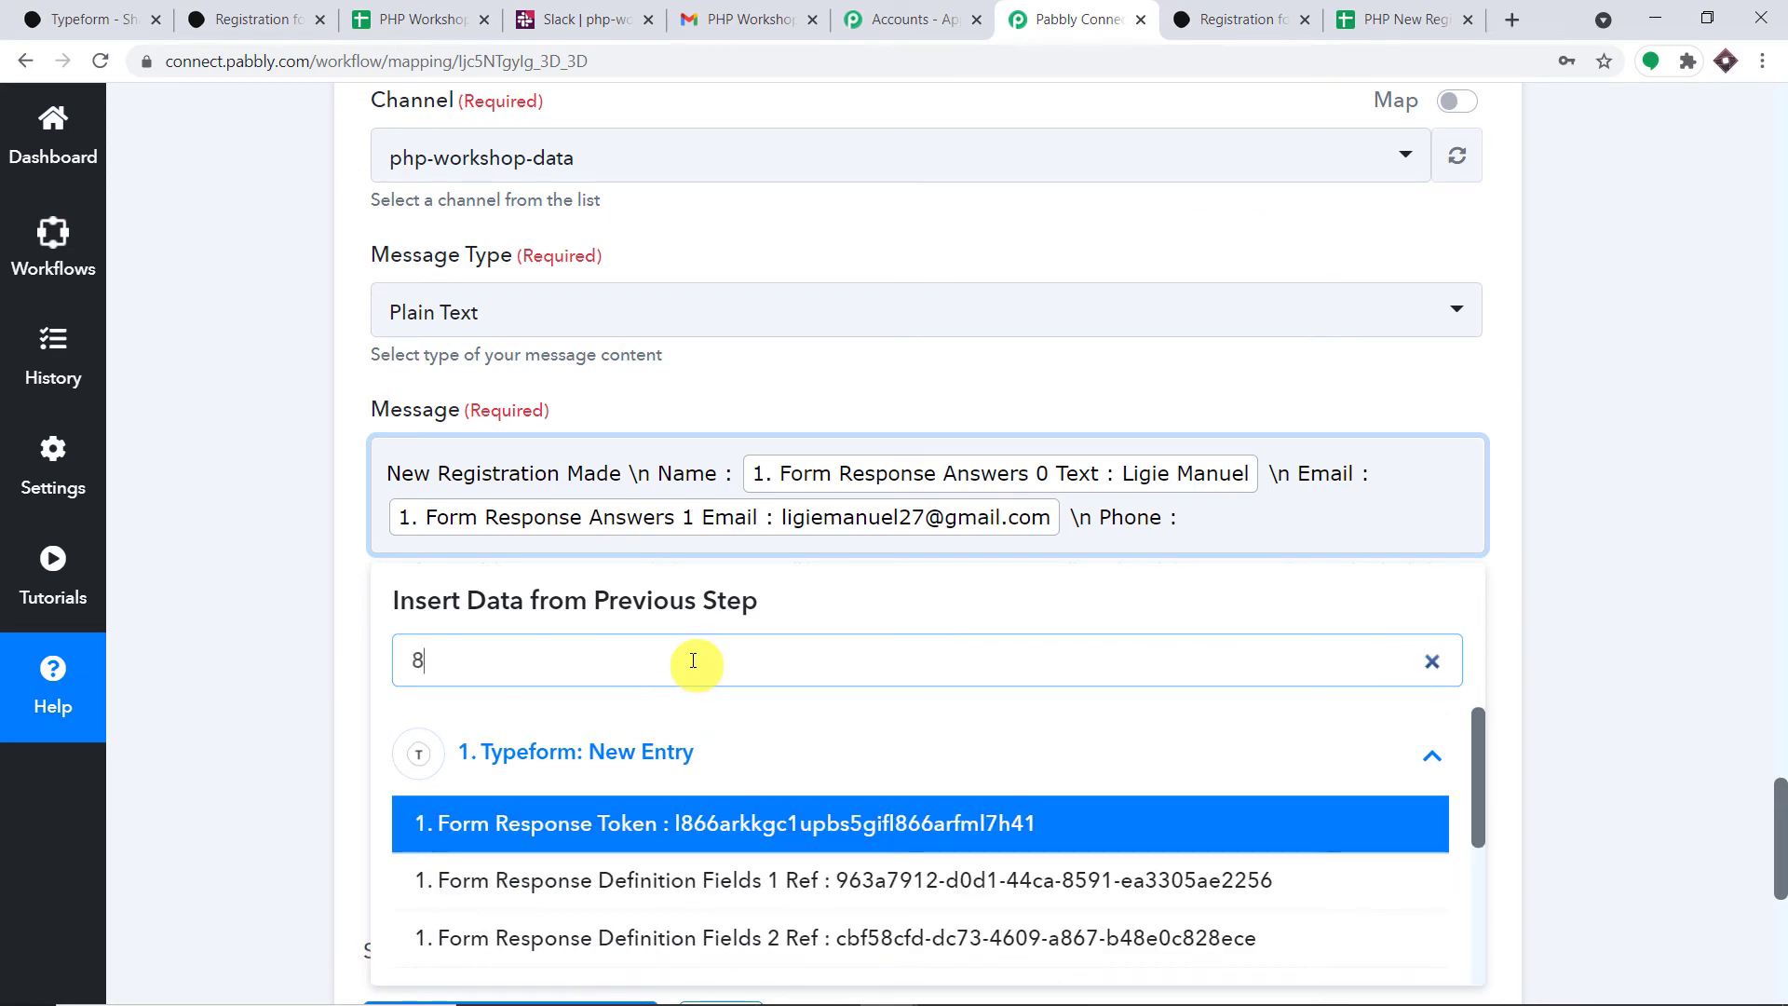
key(BackSpace)
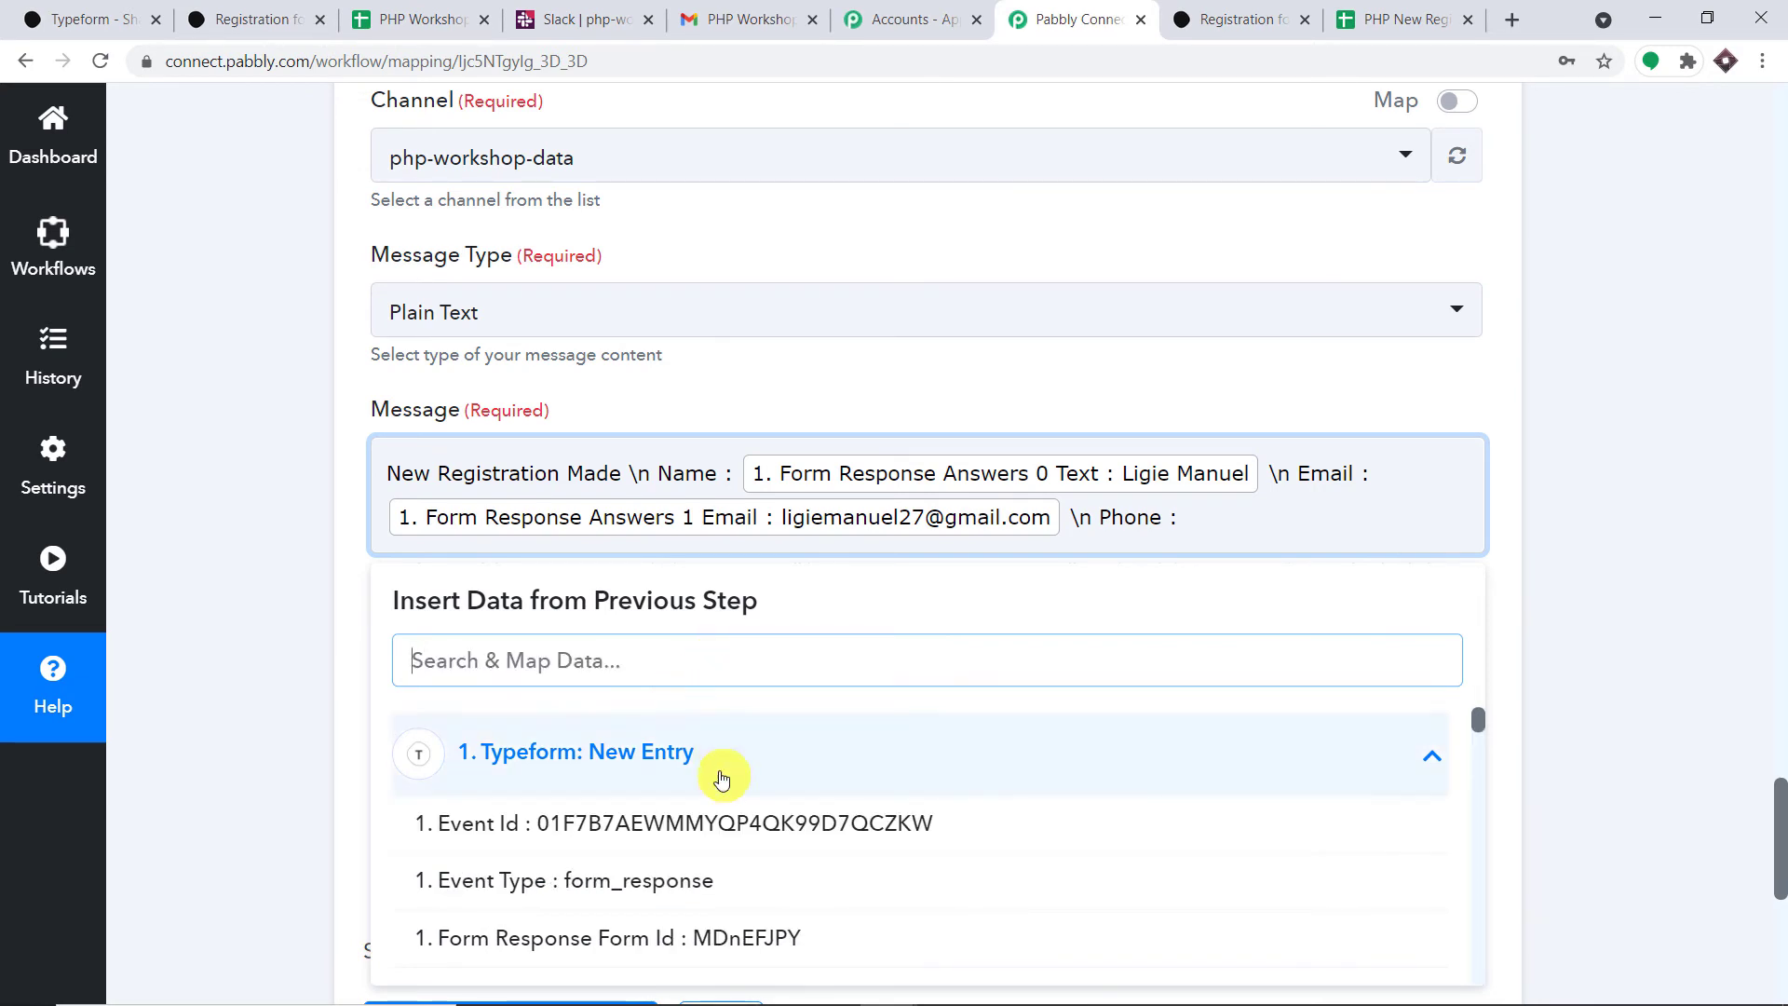
scroll(718, 770, down, 6)
scroll(731, 784, down, 8)
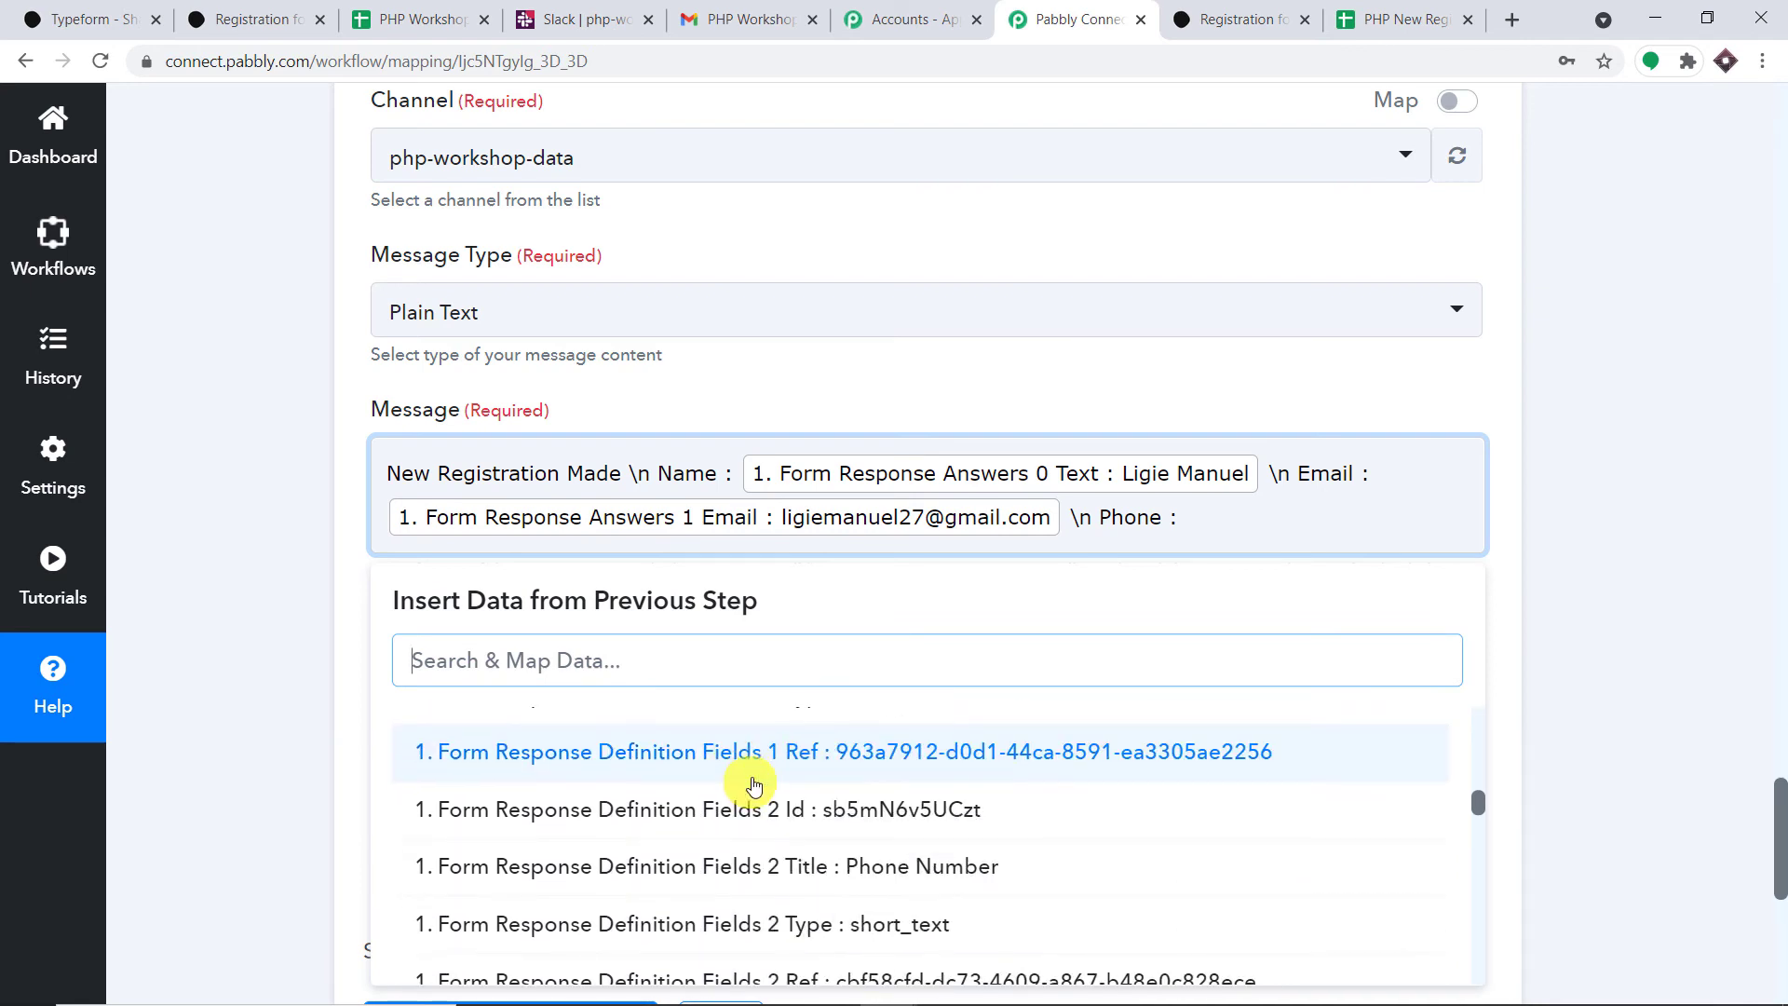
scroll(798, 785, down, 8)
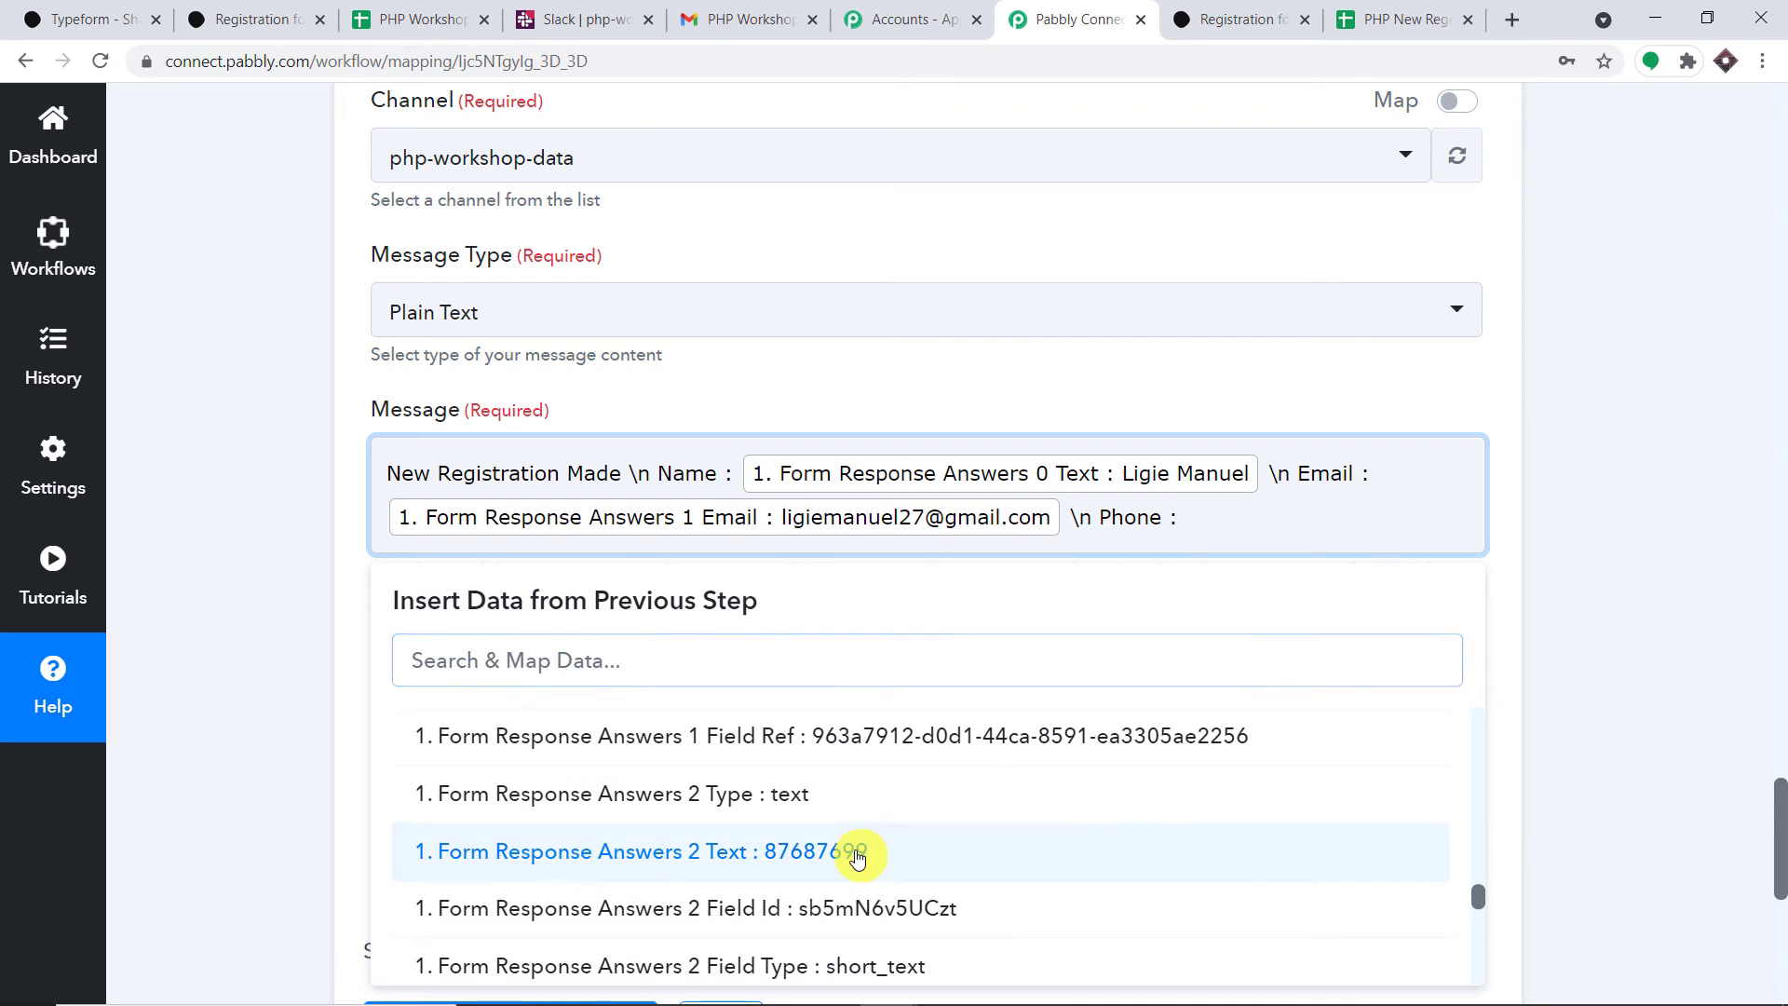
click(850, 851)
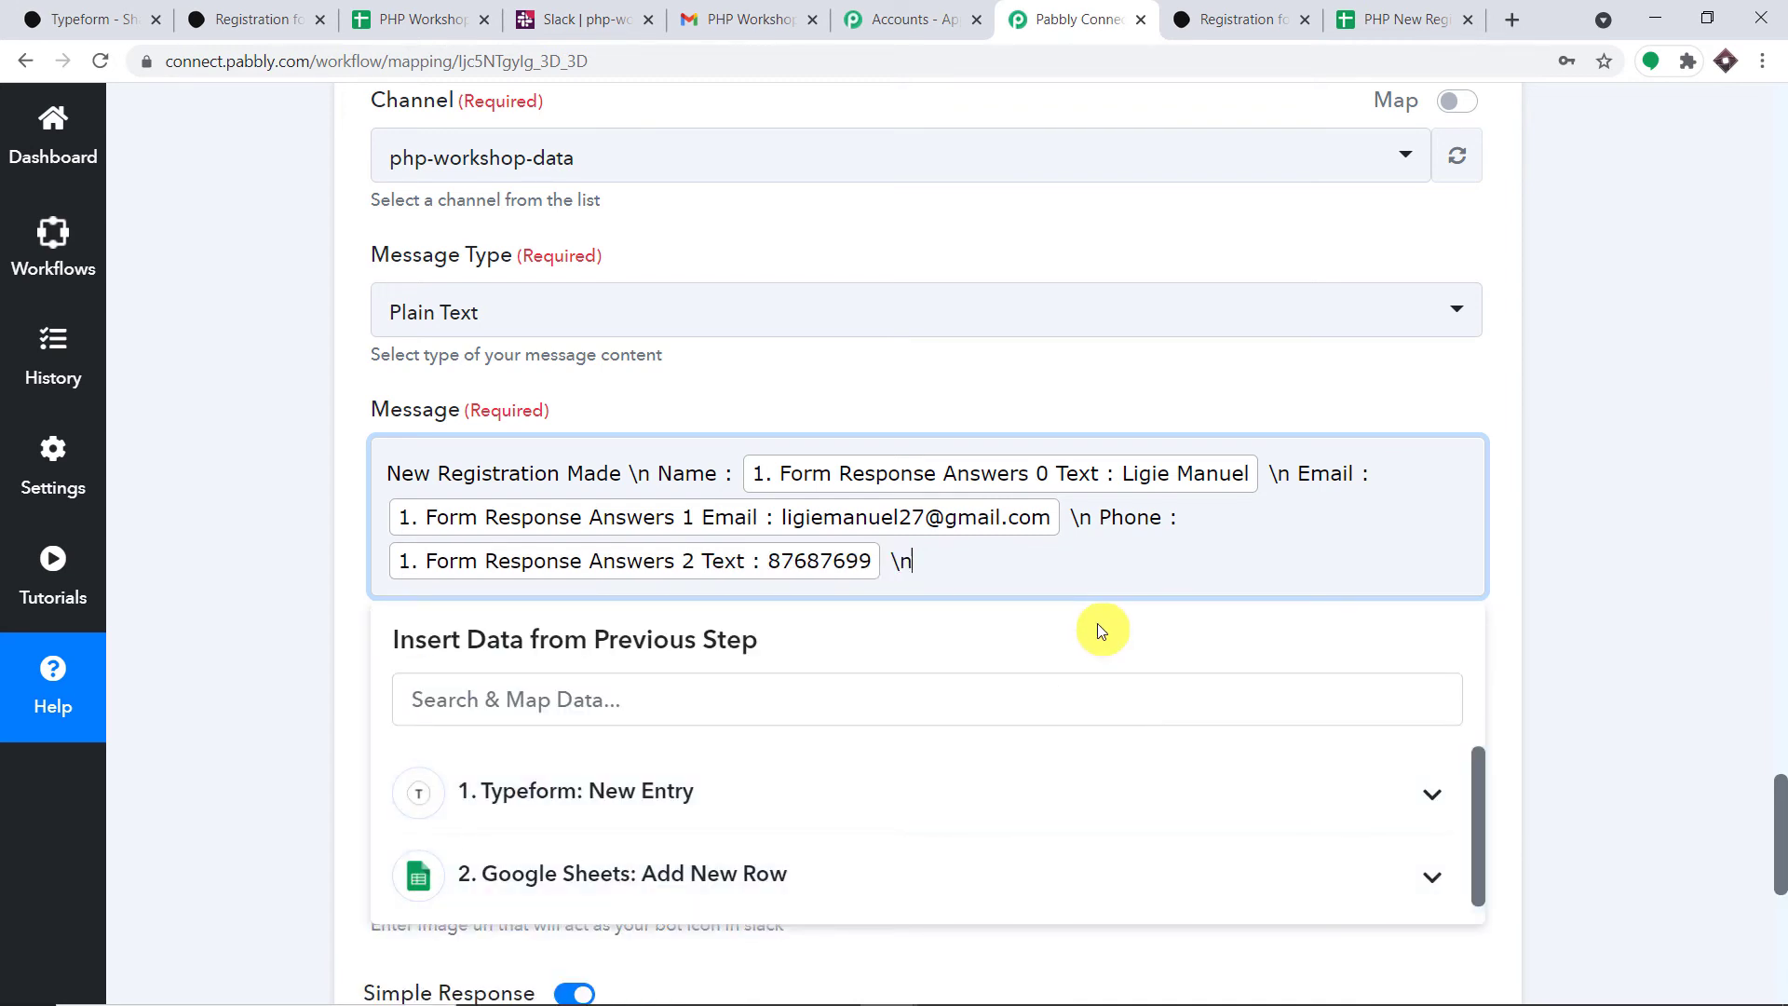
text(City :)
click(575, 798)
text(n)
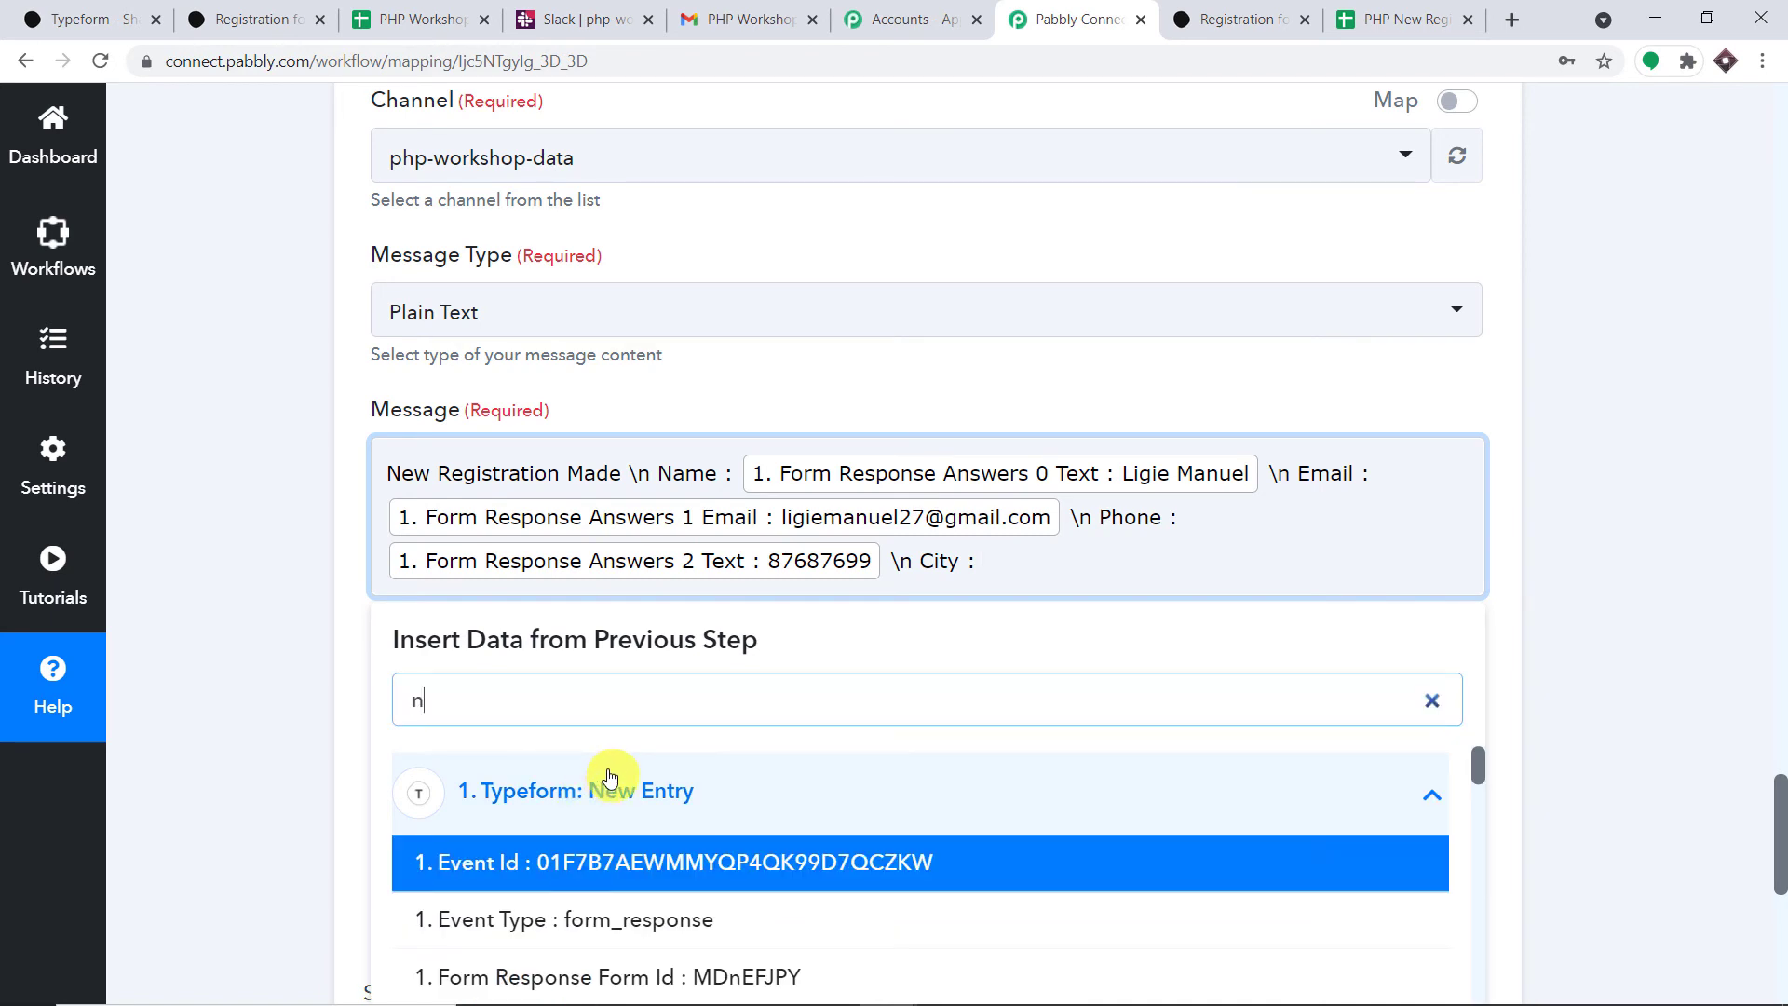
text(ew)
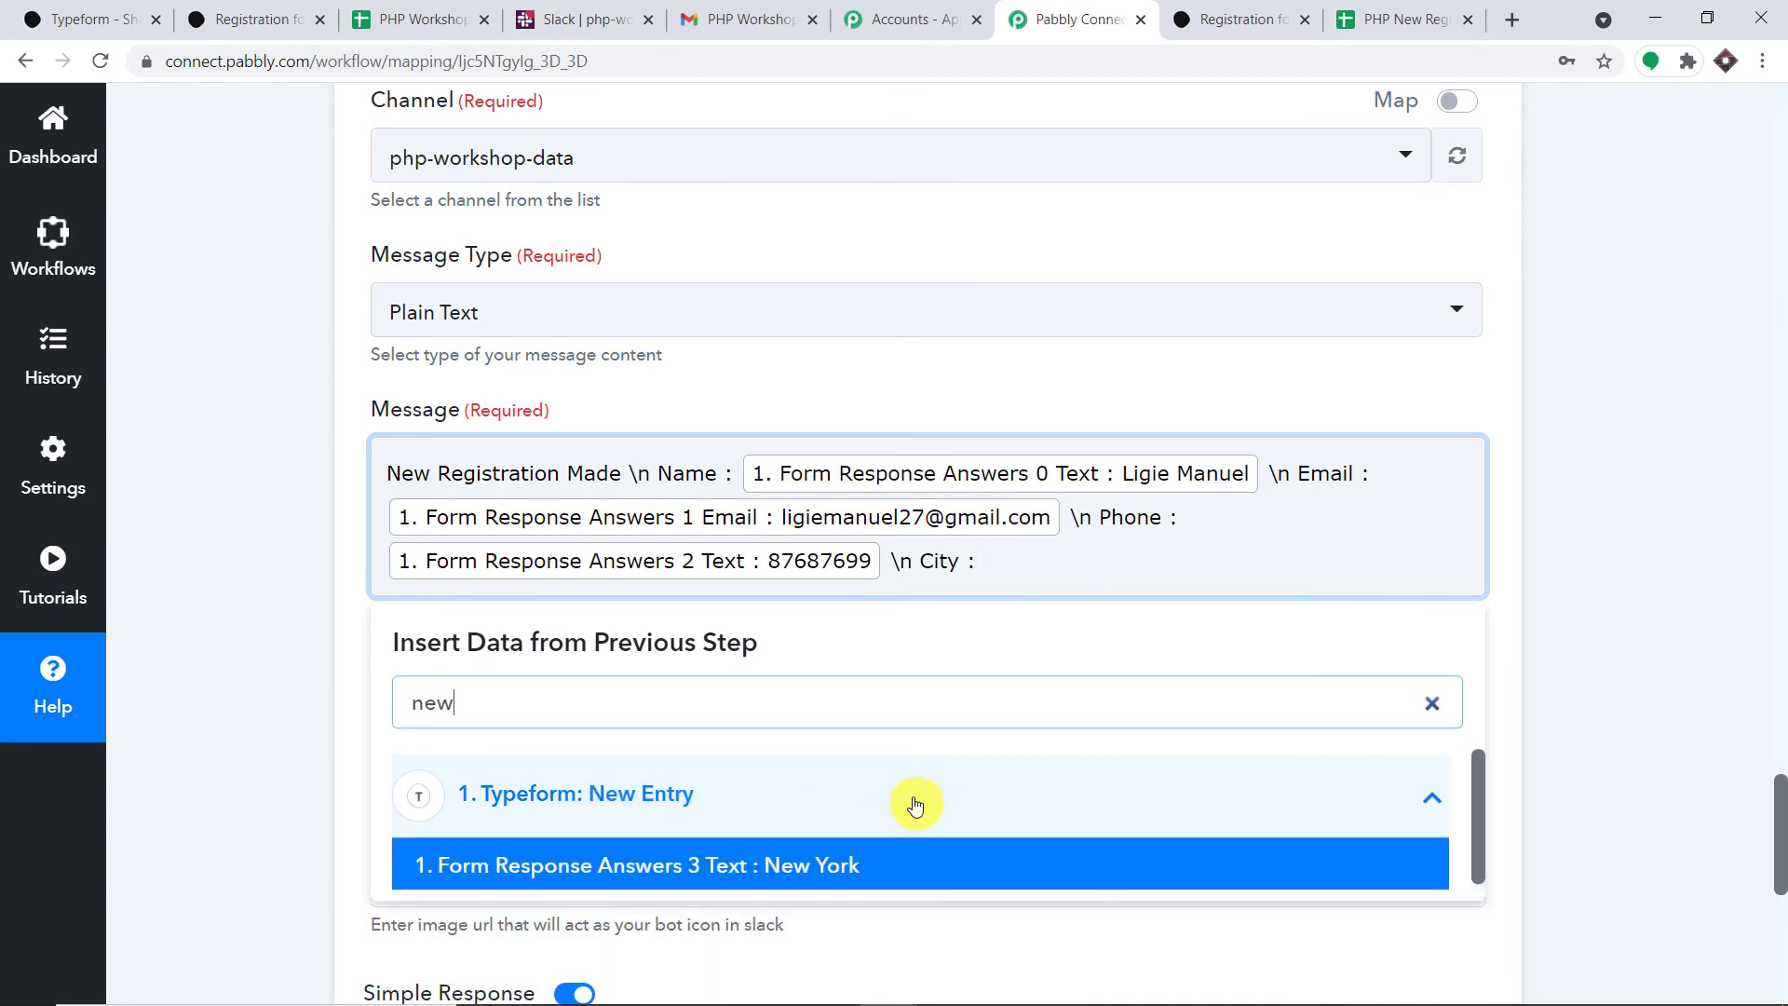
click(850, 866)
click(1541, 440)
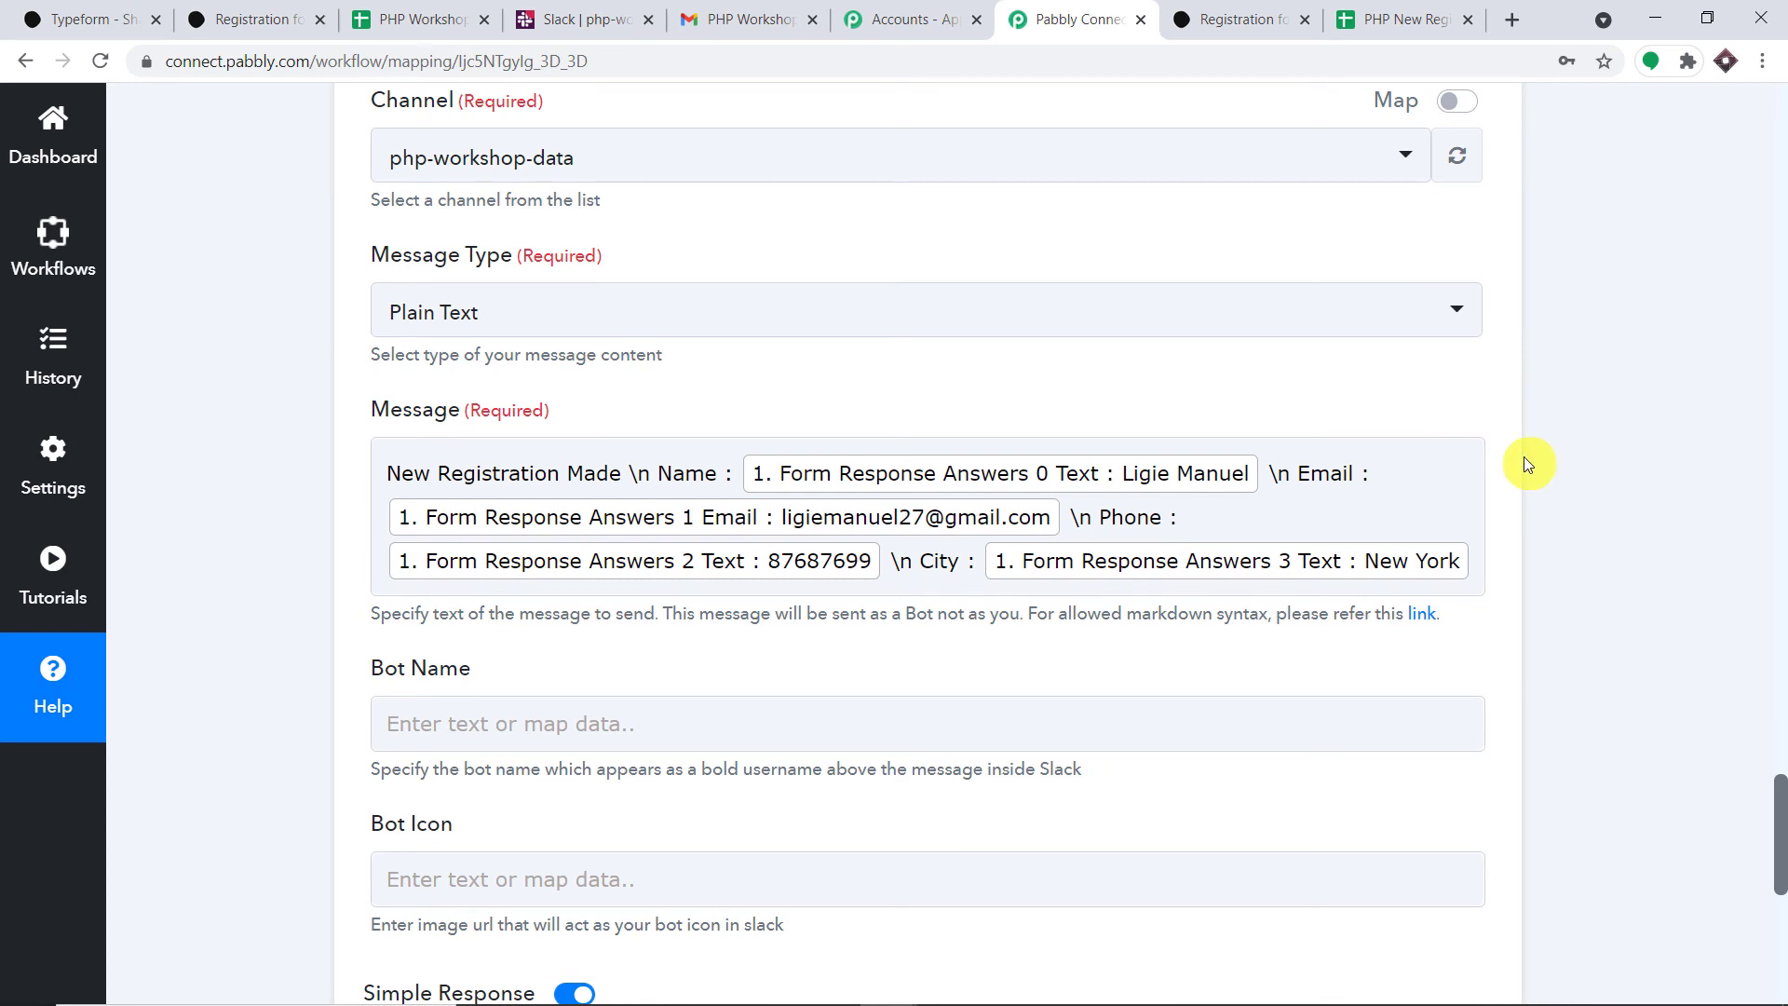
scroll(1528, 463, down, 3)
- Enter a name in the Slack step's Bot Name field
click(588, 480)
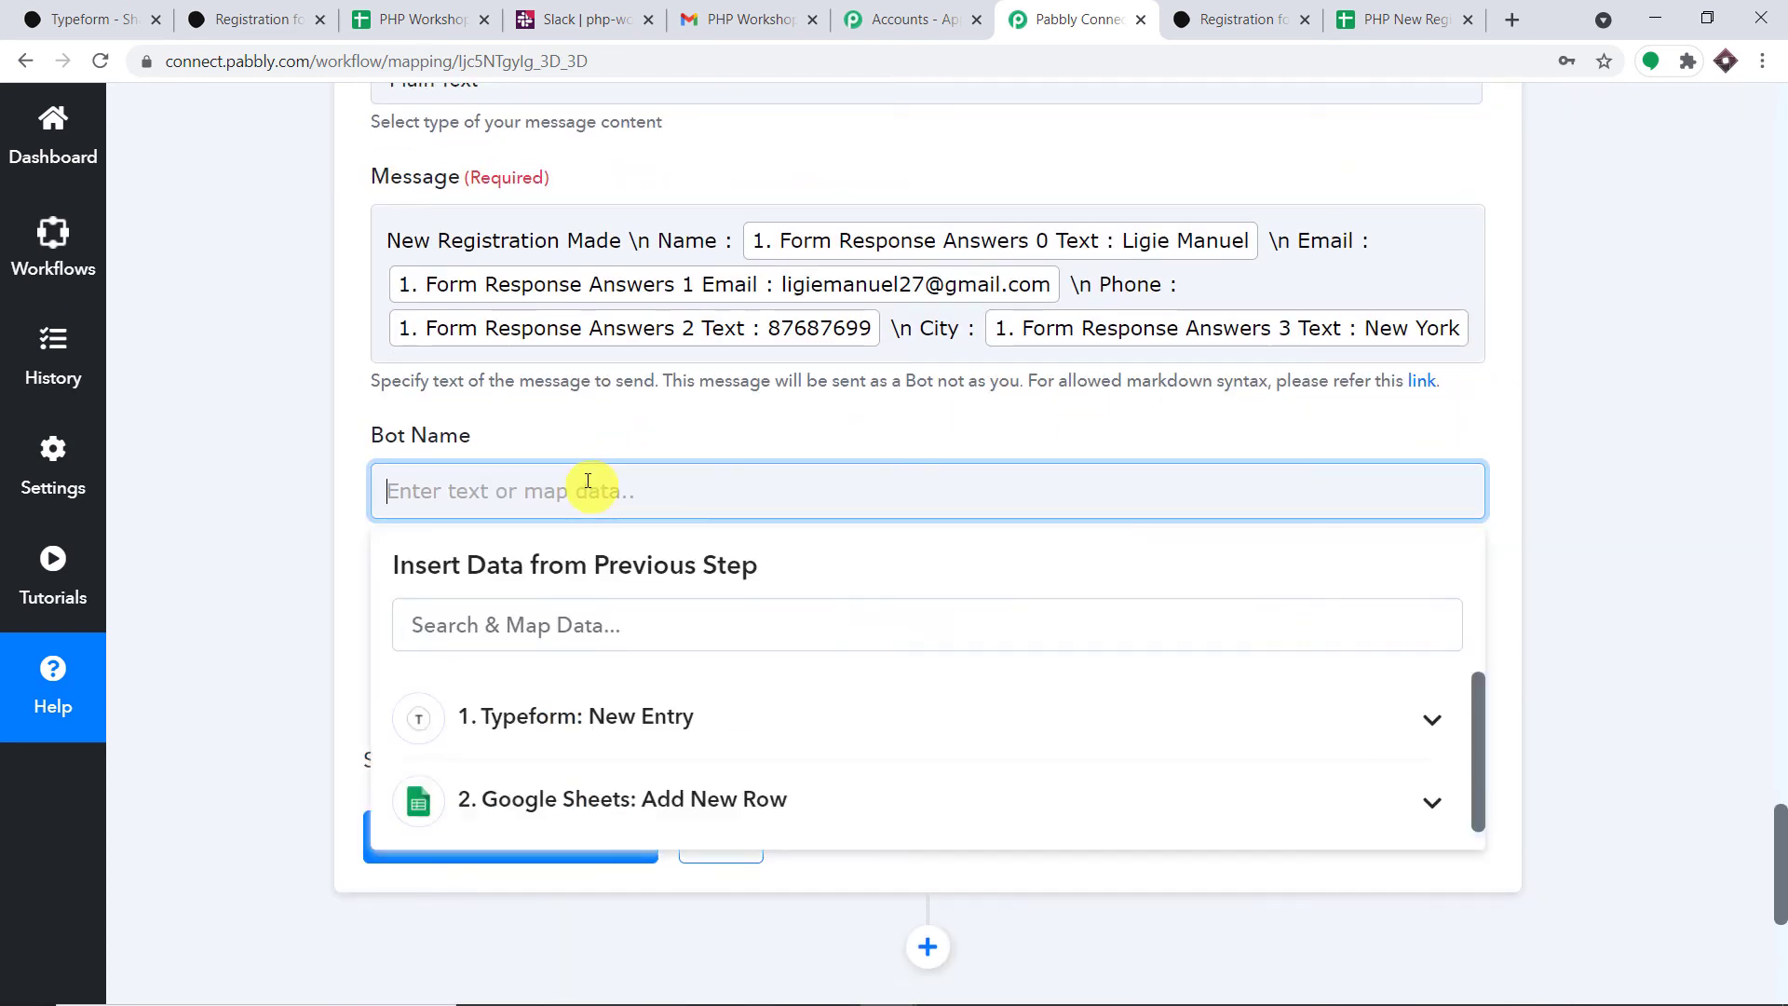
text(Micheal)
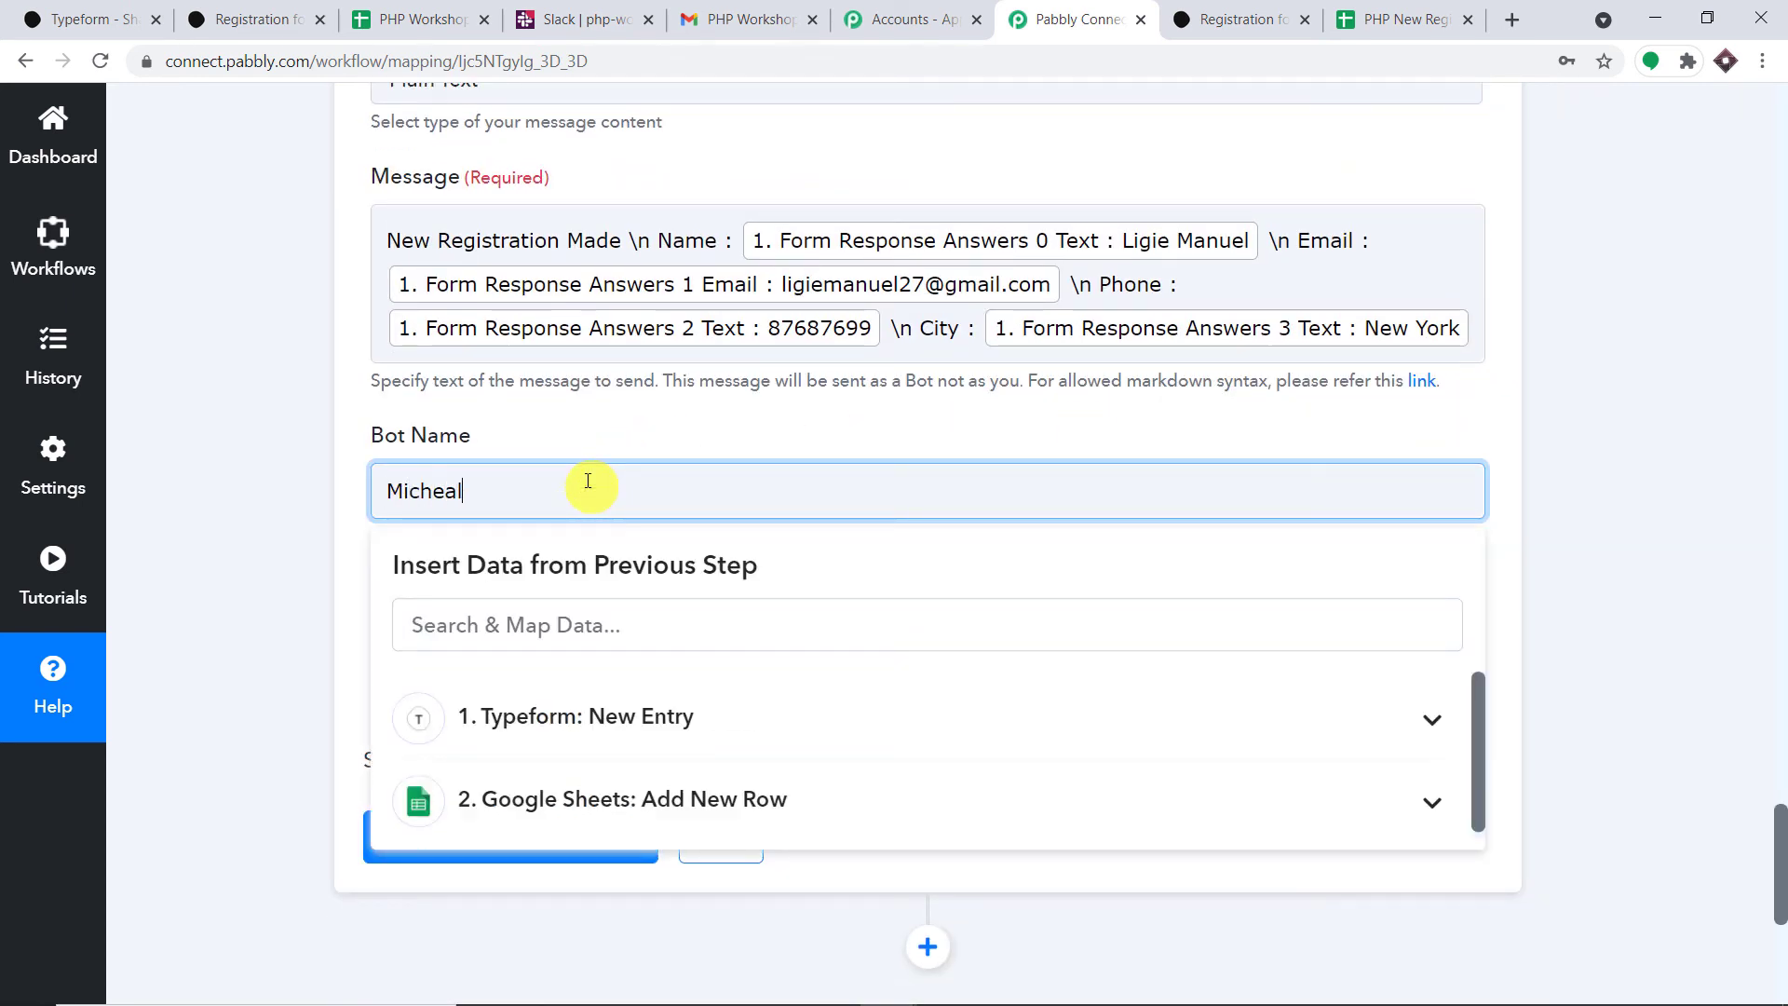
click(583, 431)
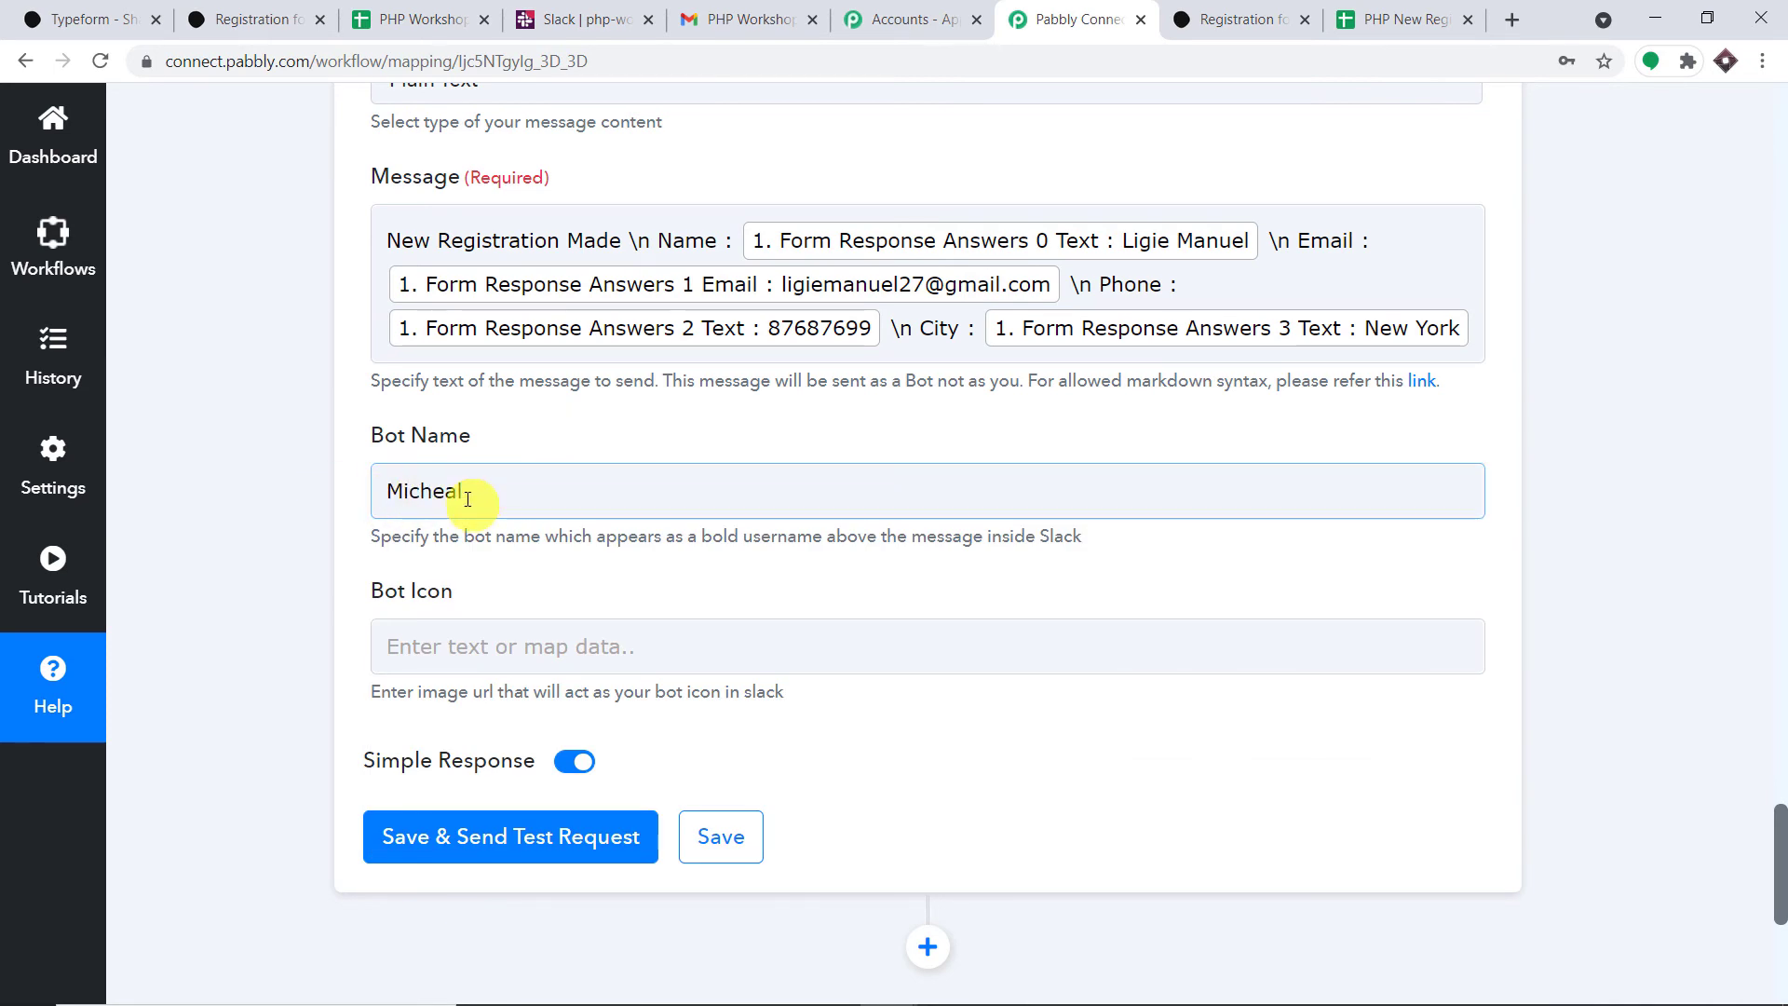
scroll(634, 475, up, 3)
scroll(635, 477, up, 1)
scroll(635, 477, down, 1)
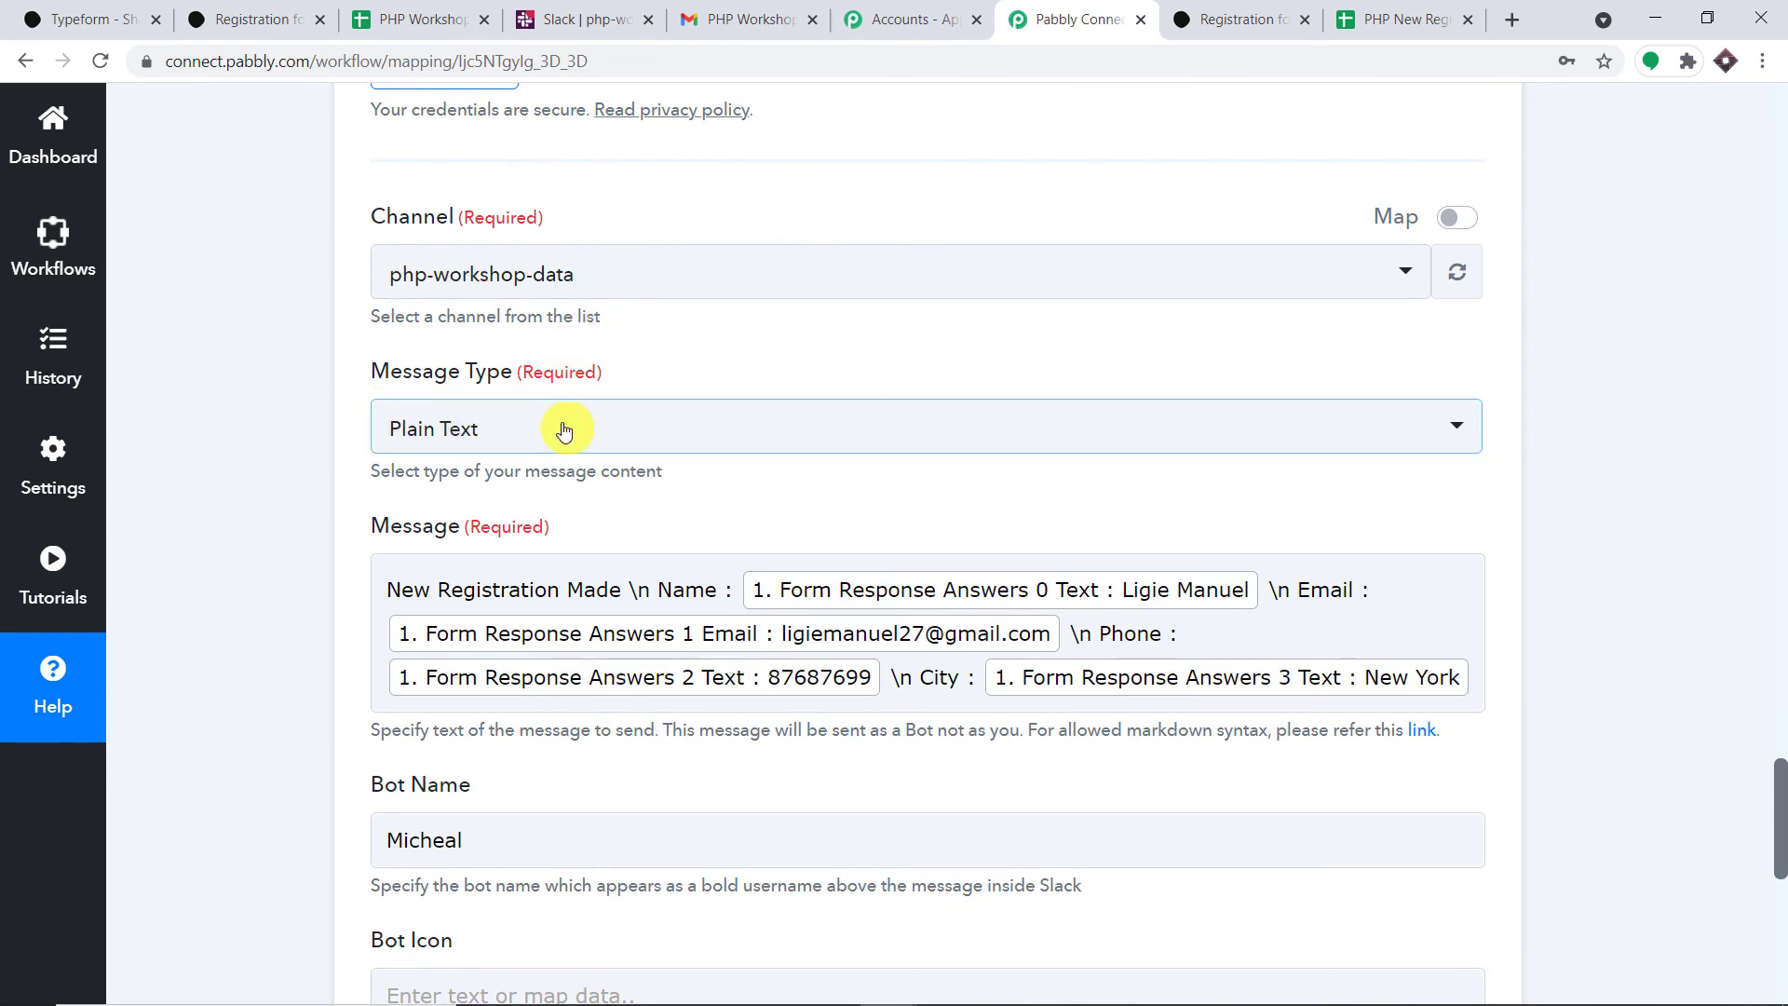
scroll(570, 433, down, 1)
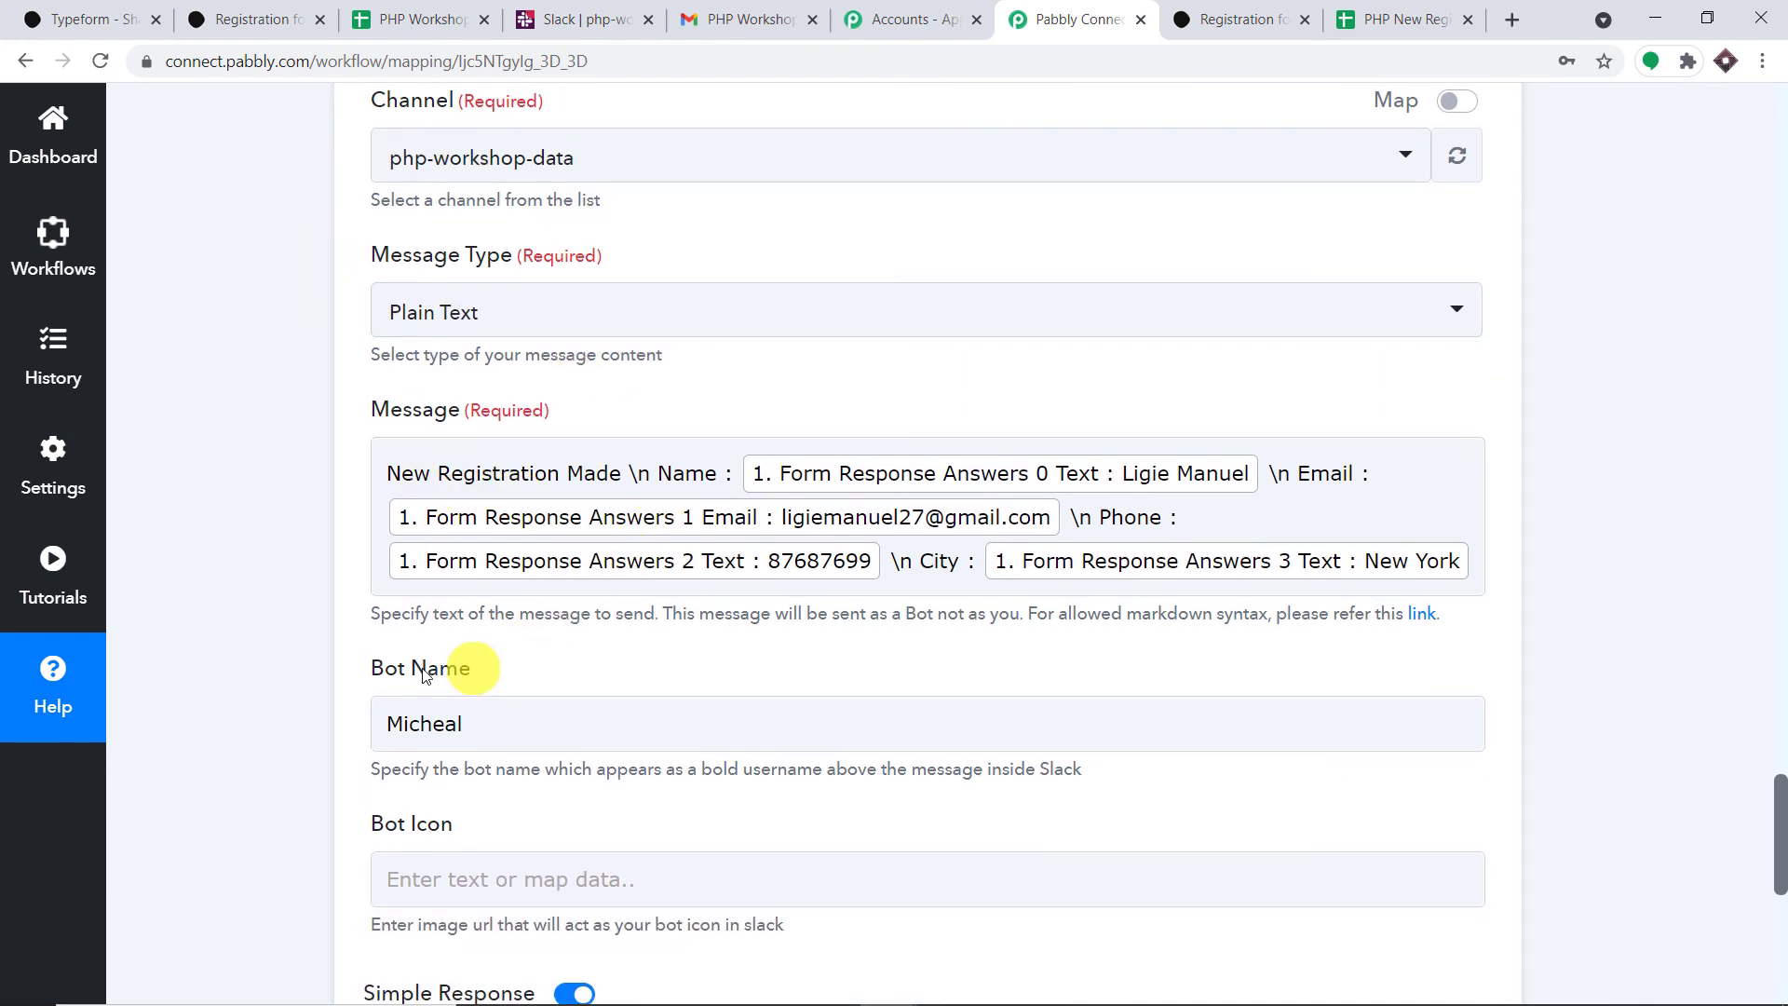
scroll(647, 697, down, 5)
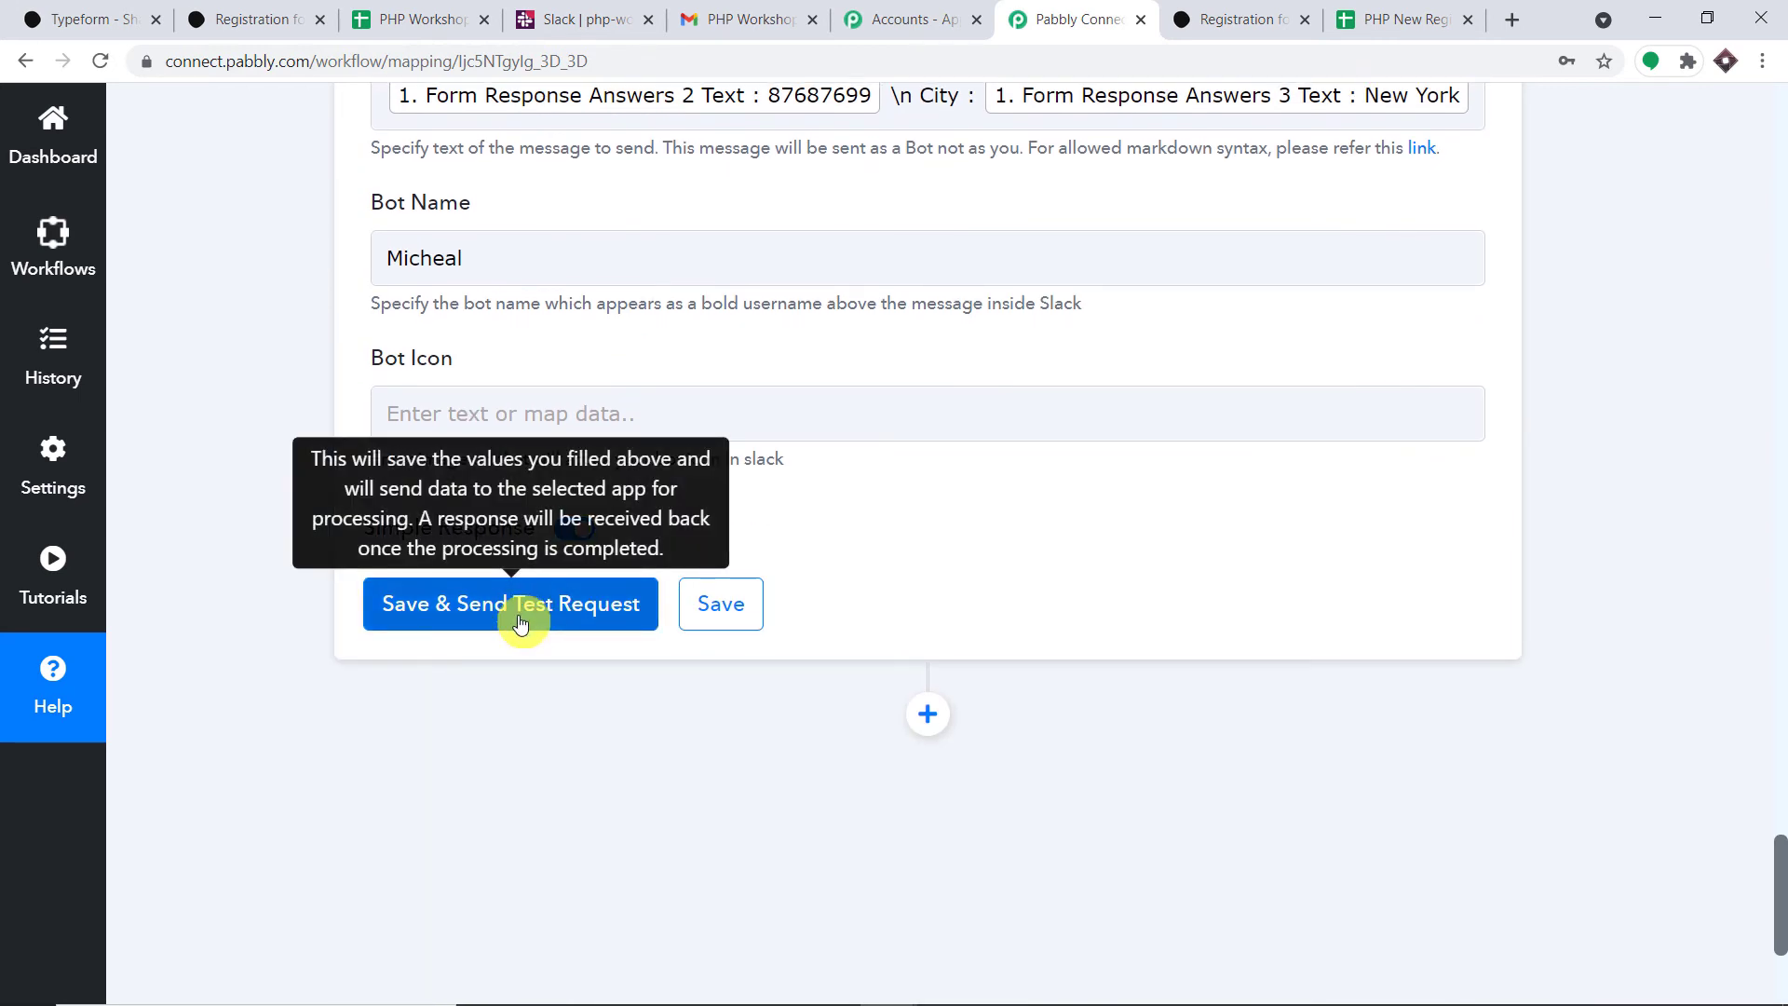
- Save and send a test, confirming the registration message appears in #php-workshop-data
click(520, 623)
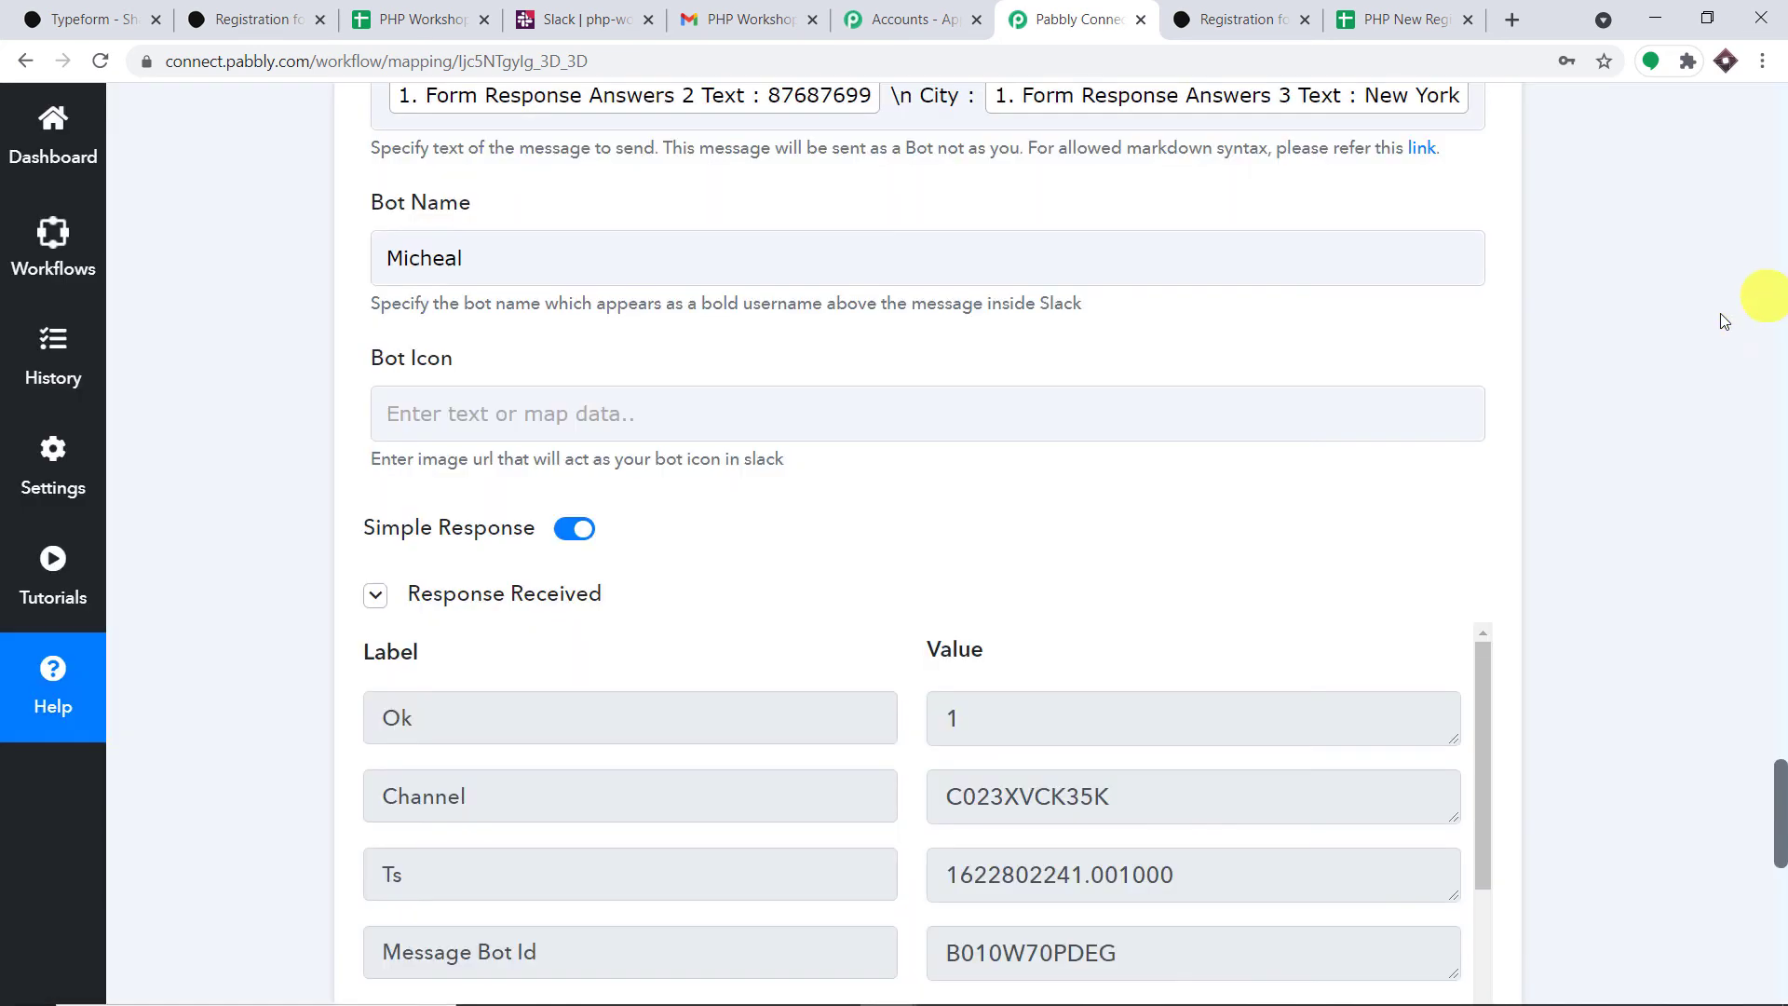
click(596, 11)
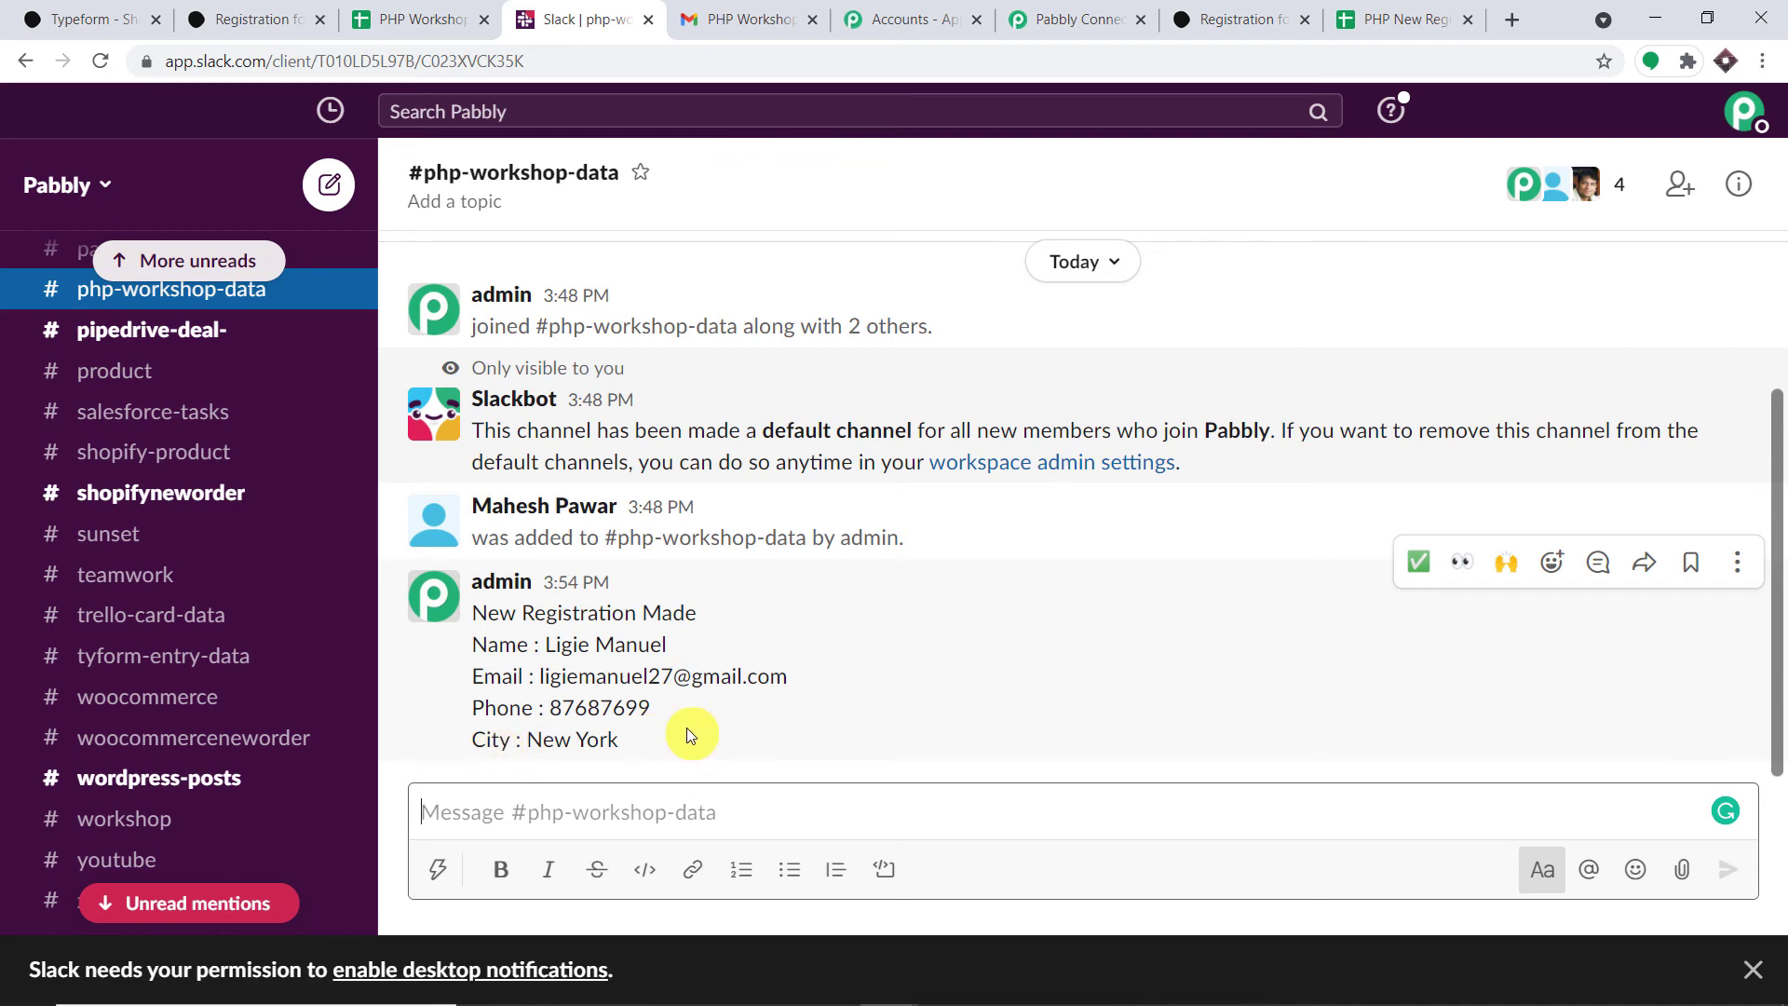
click(1129, 15)
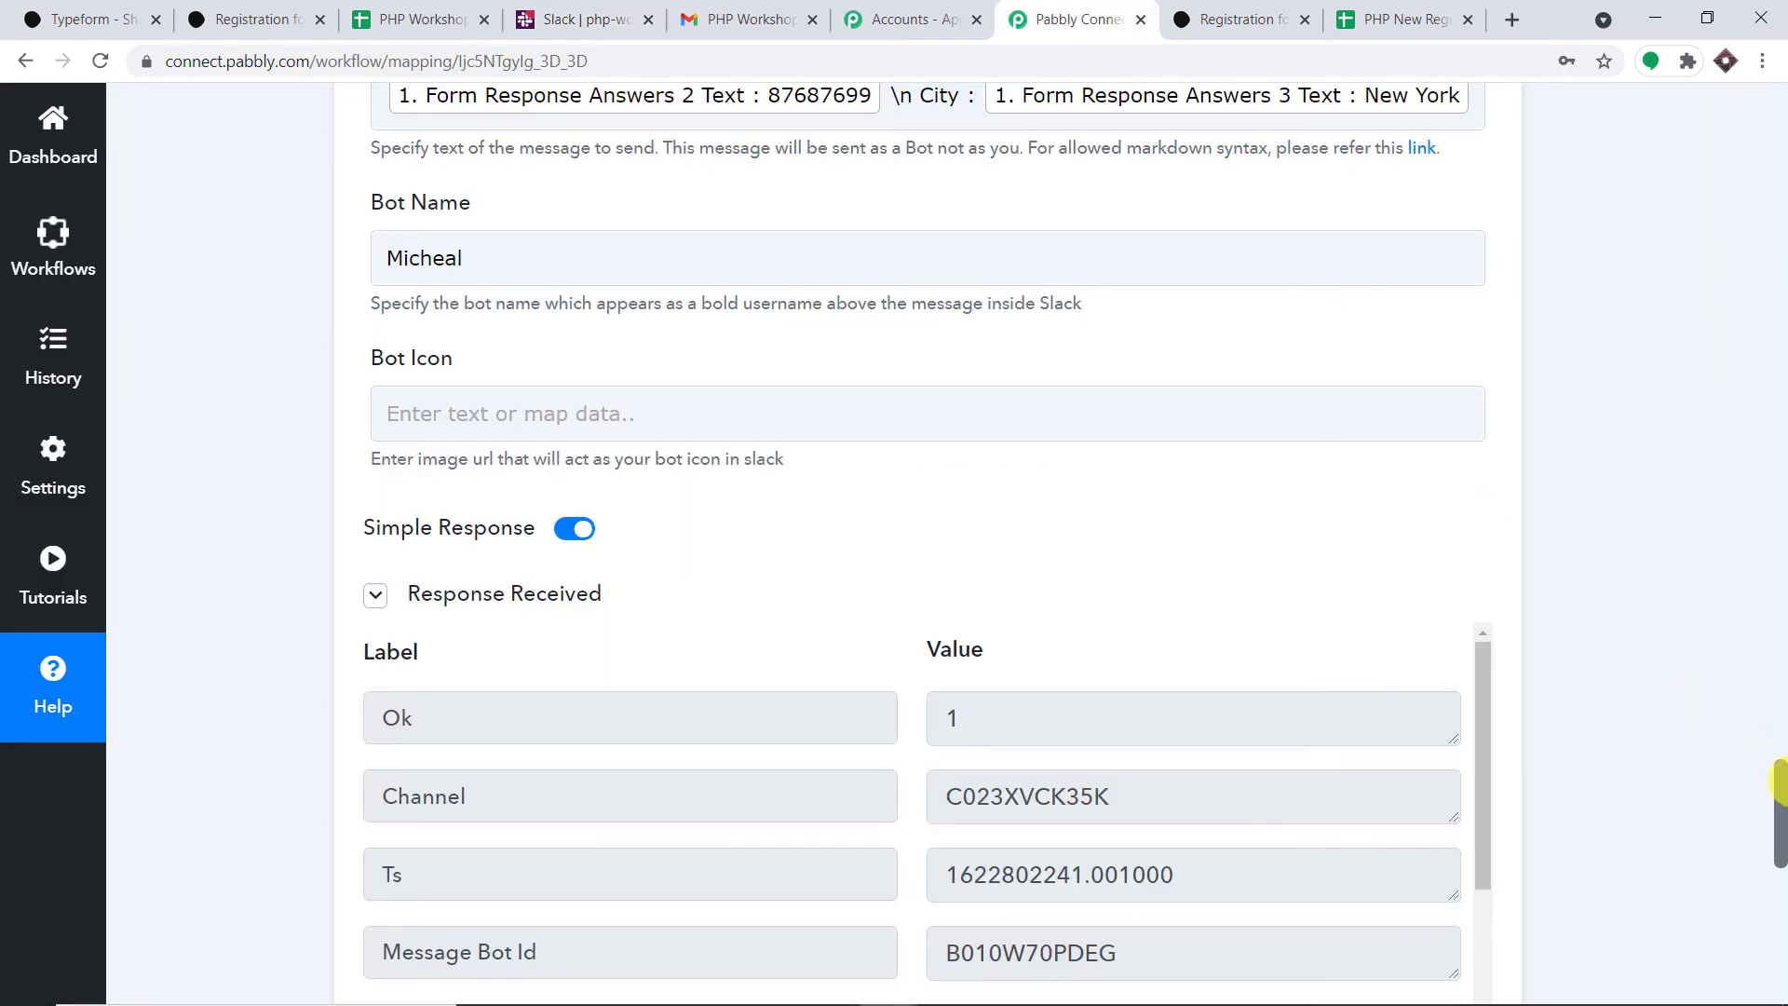
scroll(1778, 836, down, 10)
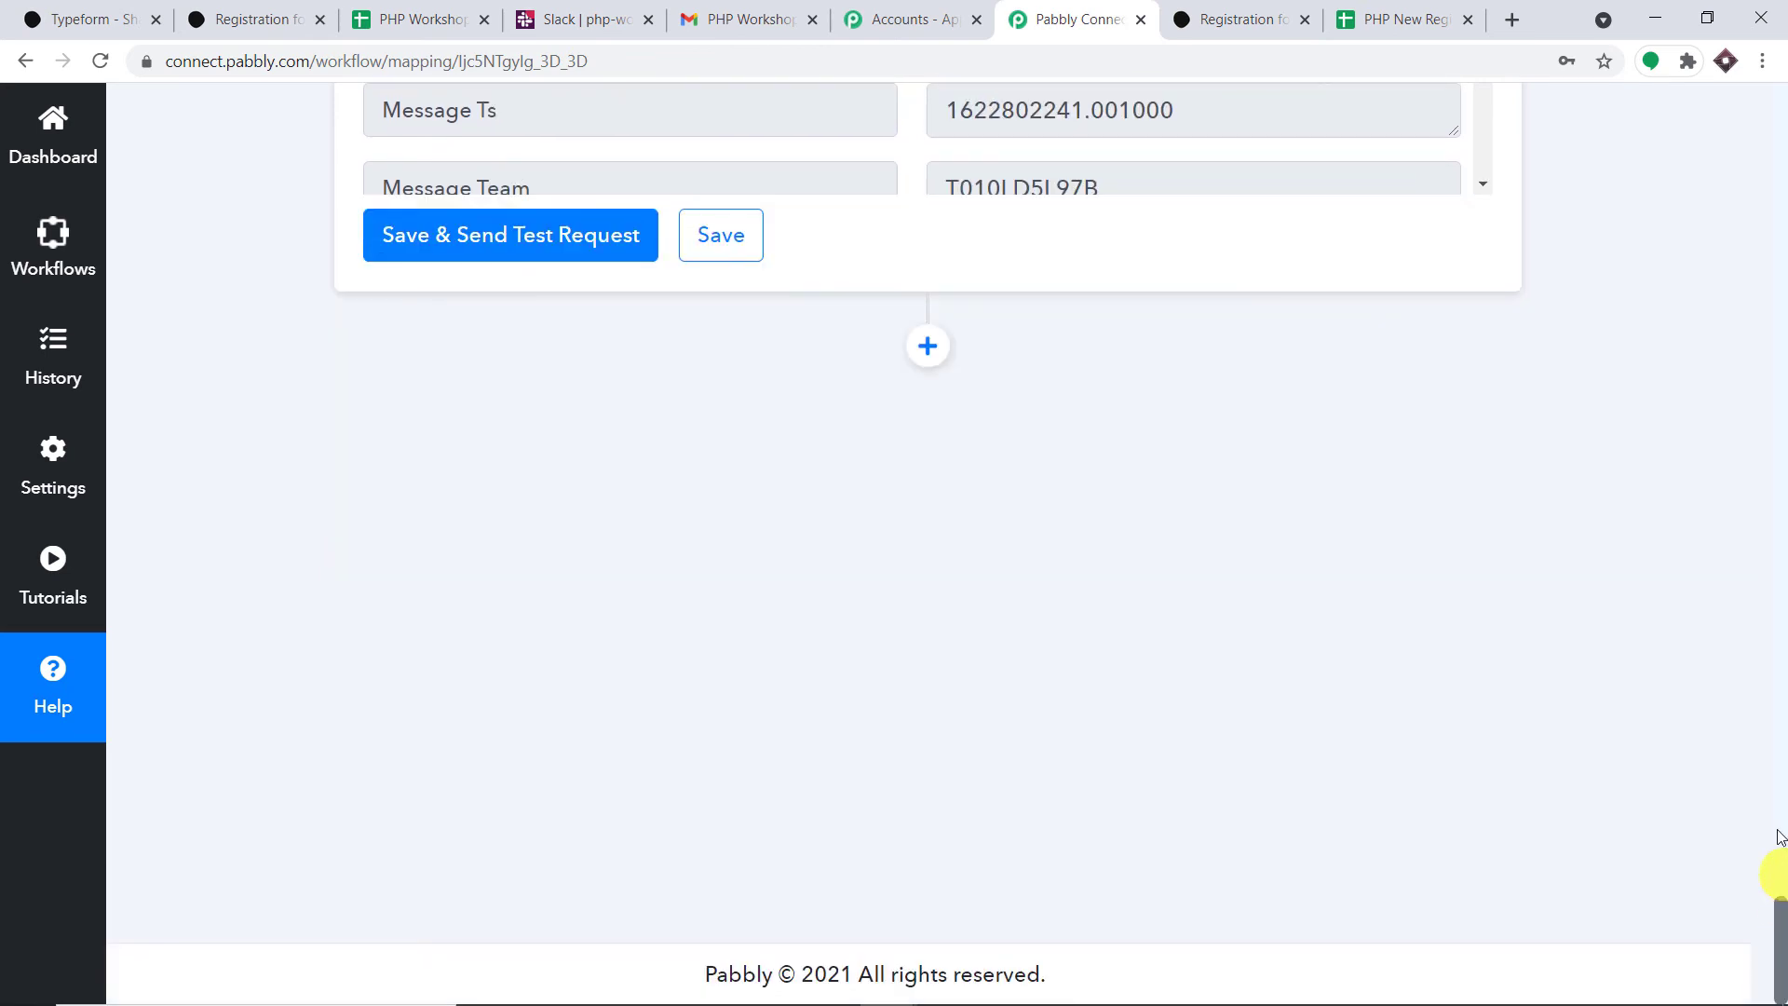
- Add a Gmail action step after Slack with the Send an Email event
click(928, 345)
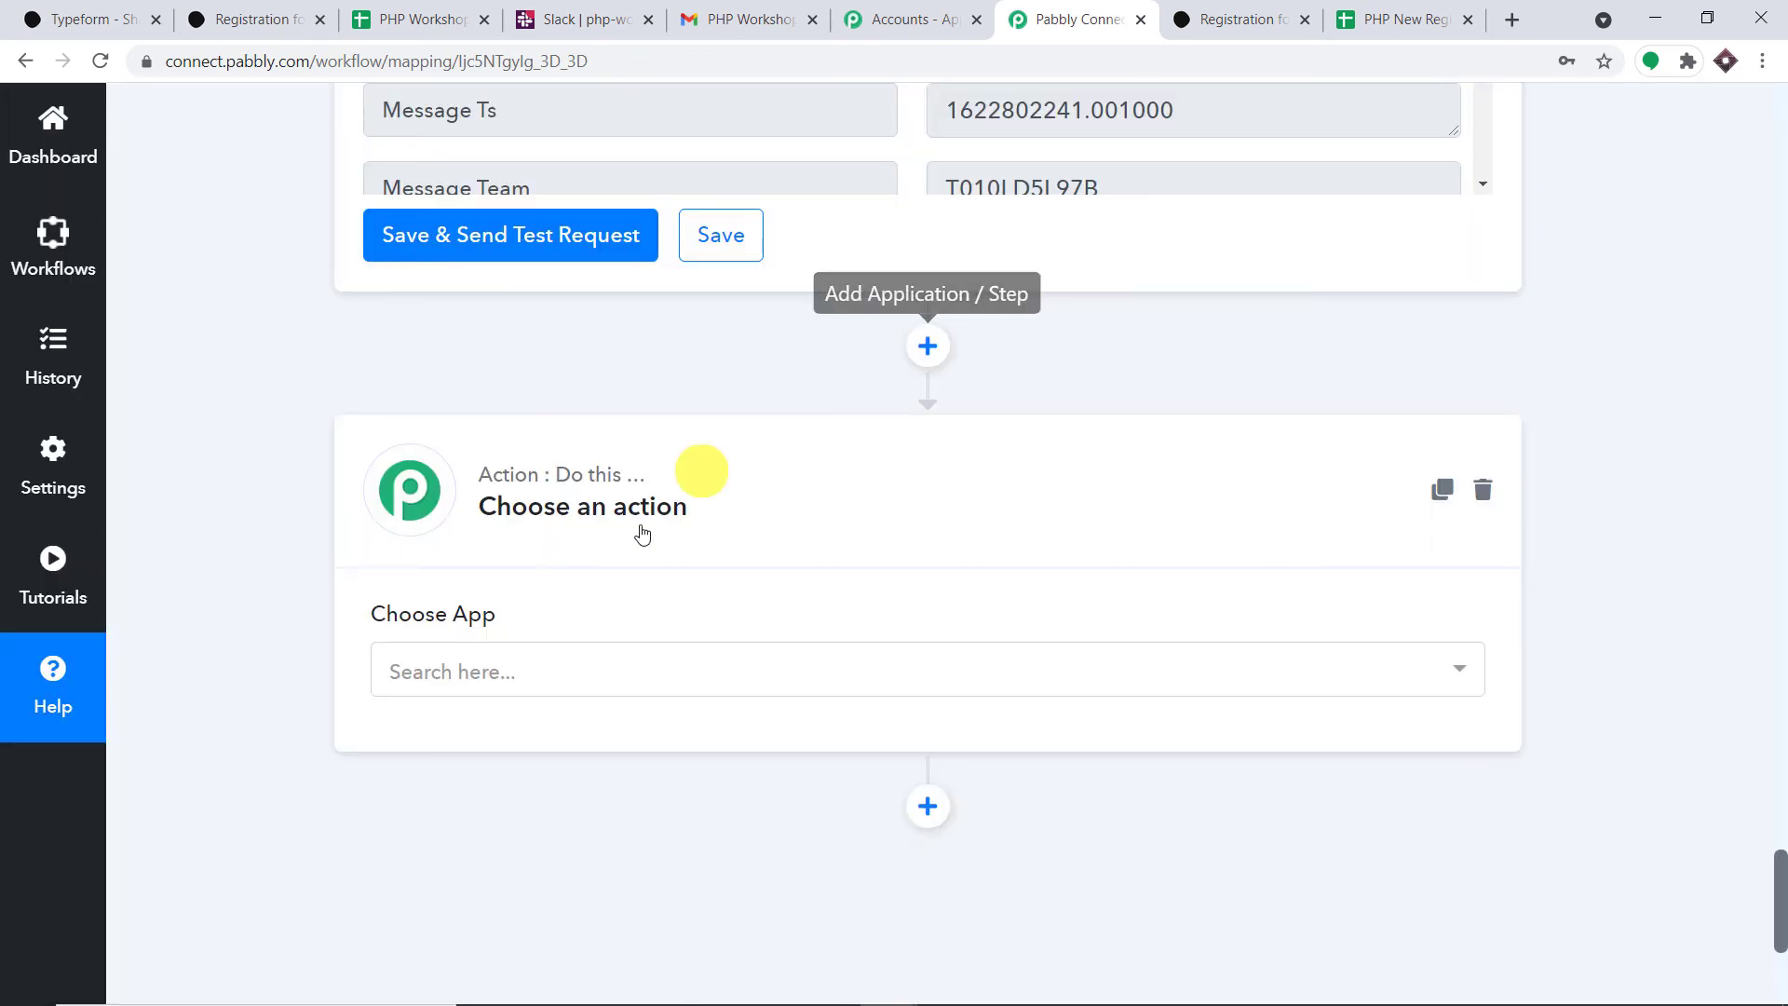
click(611, 672)
text(gmail)
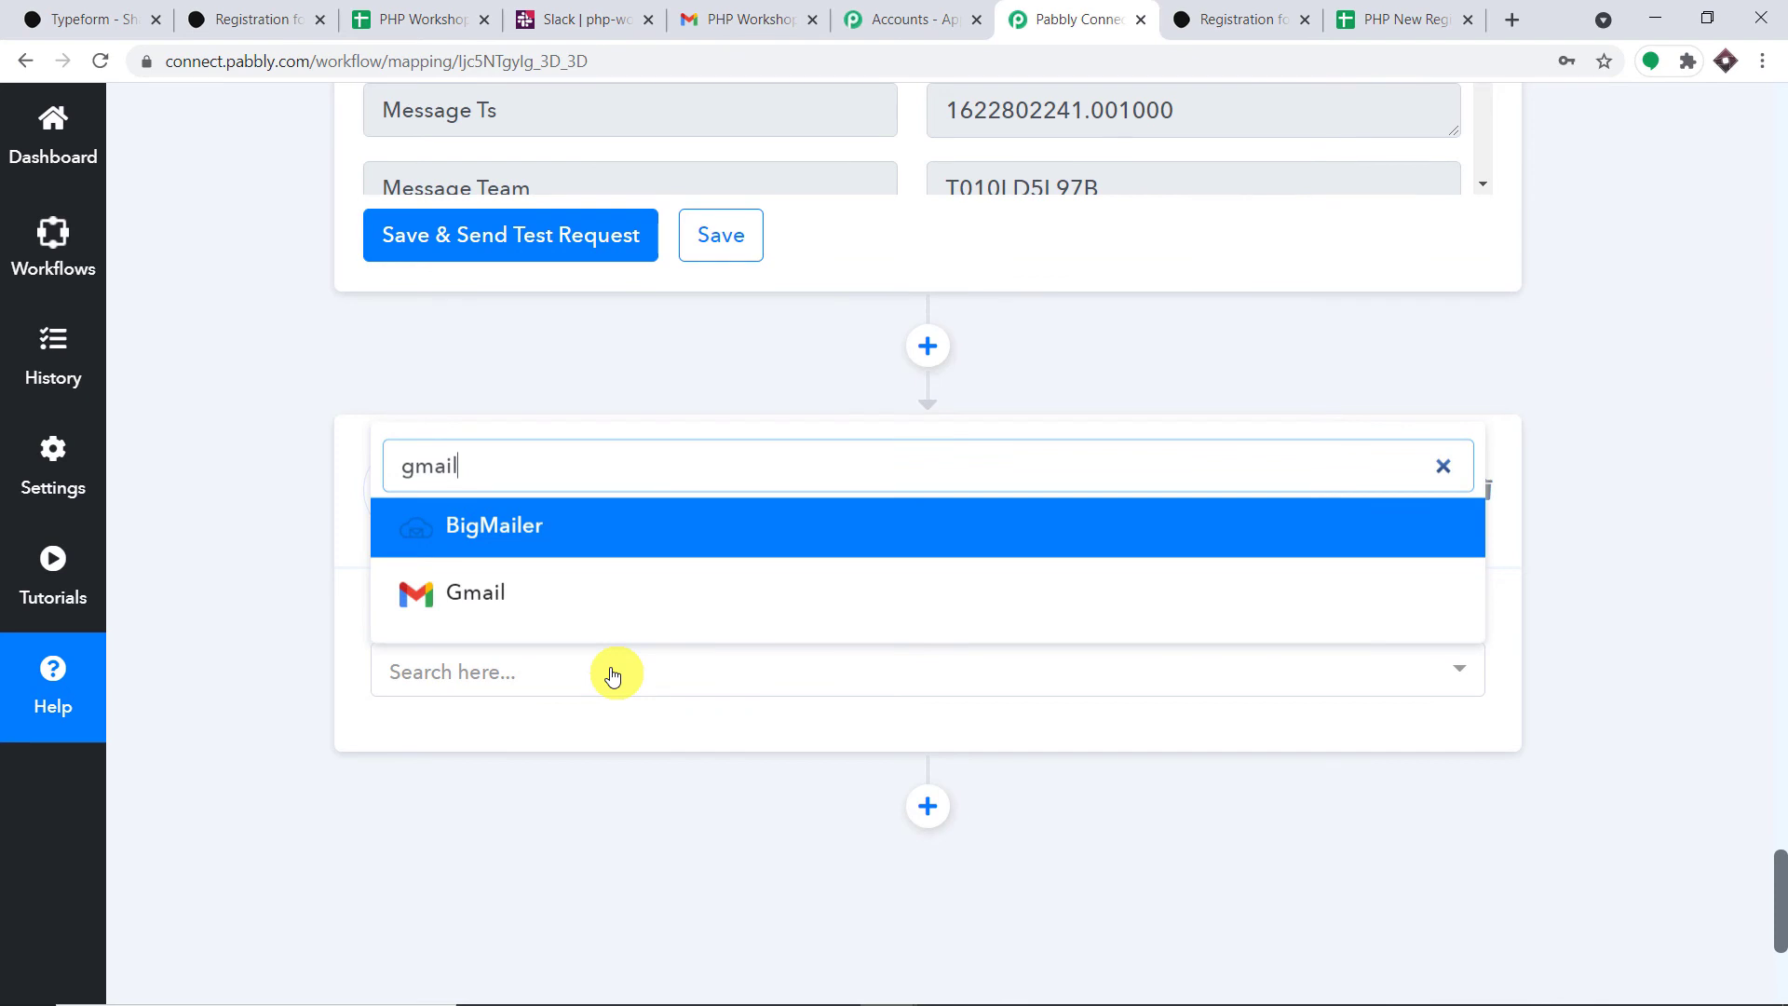
click(601, 601)
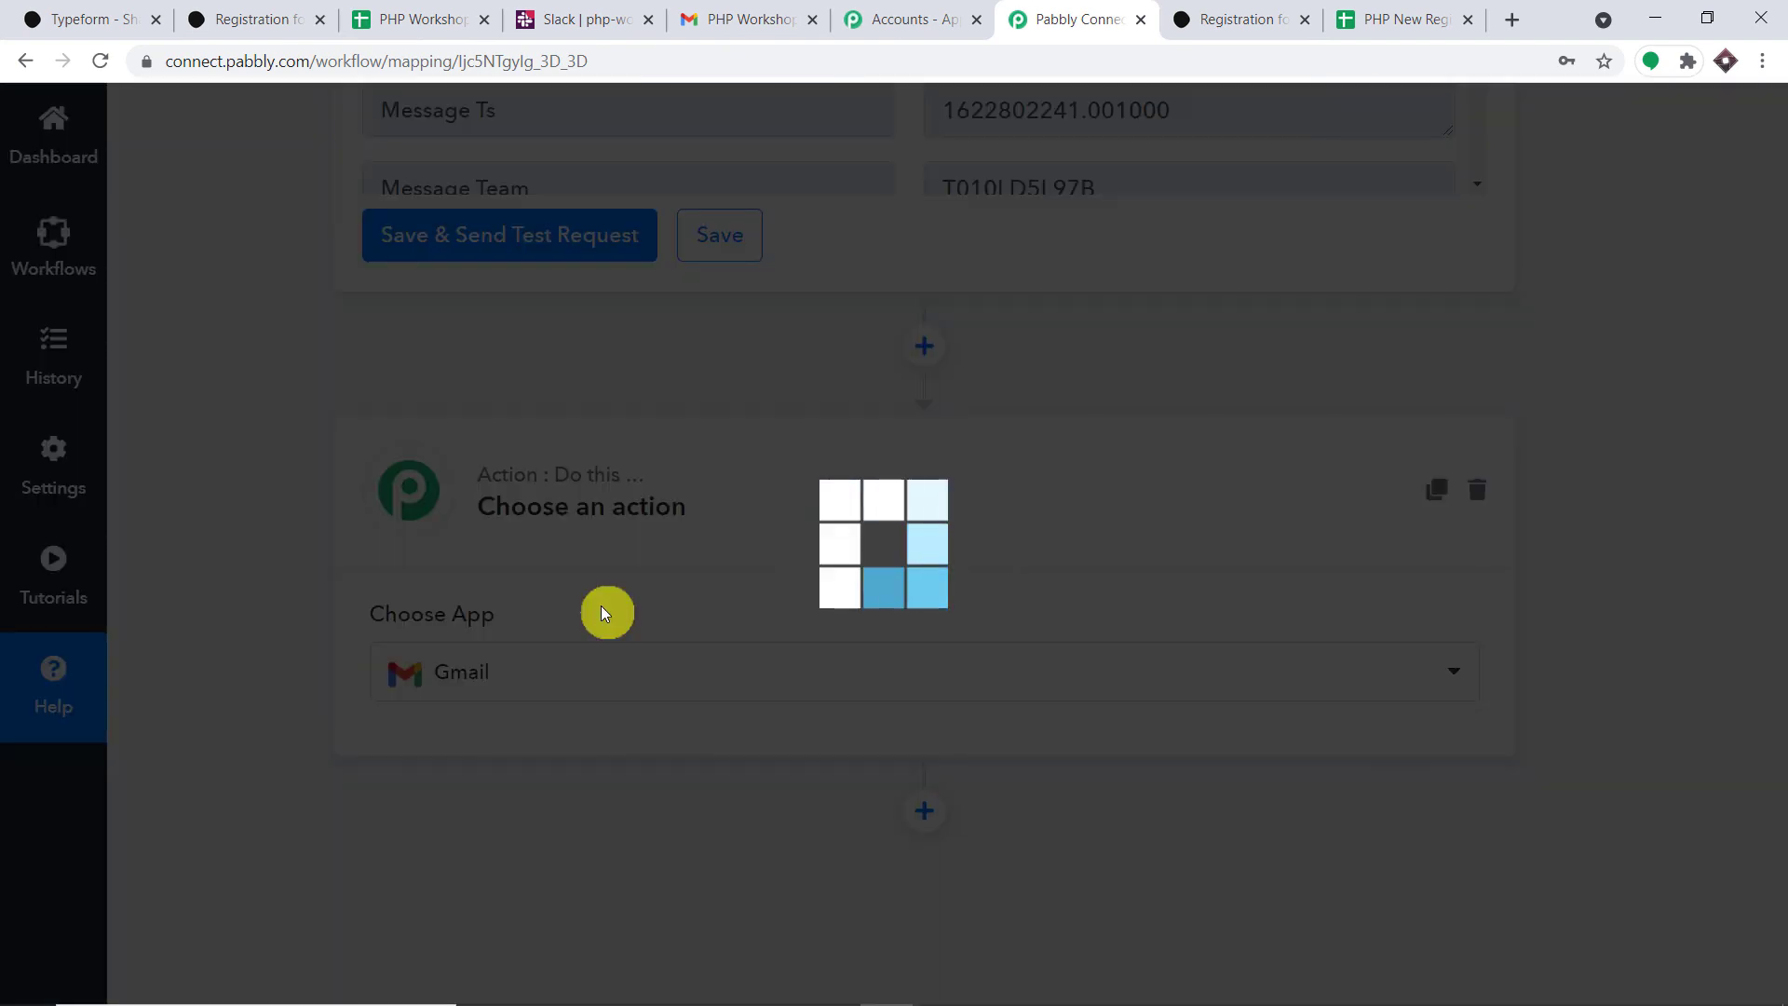
click(590, 798)
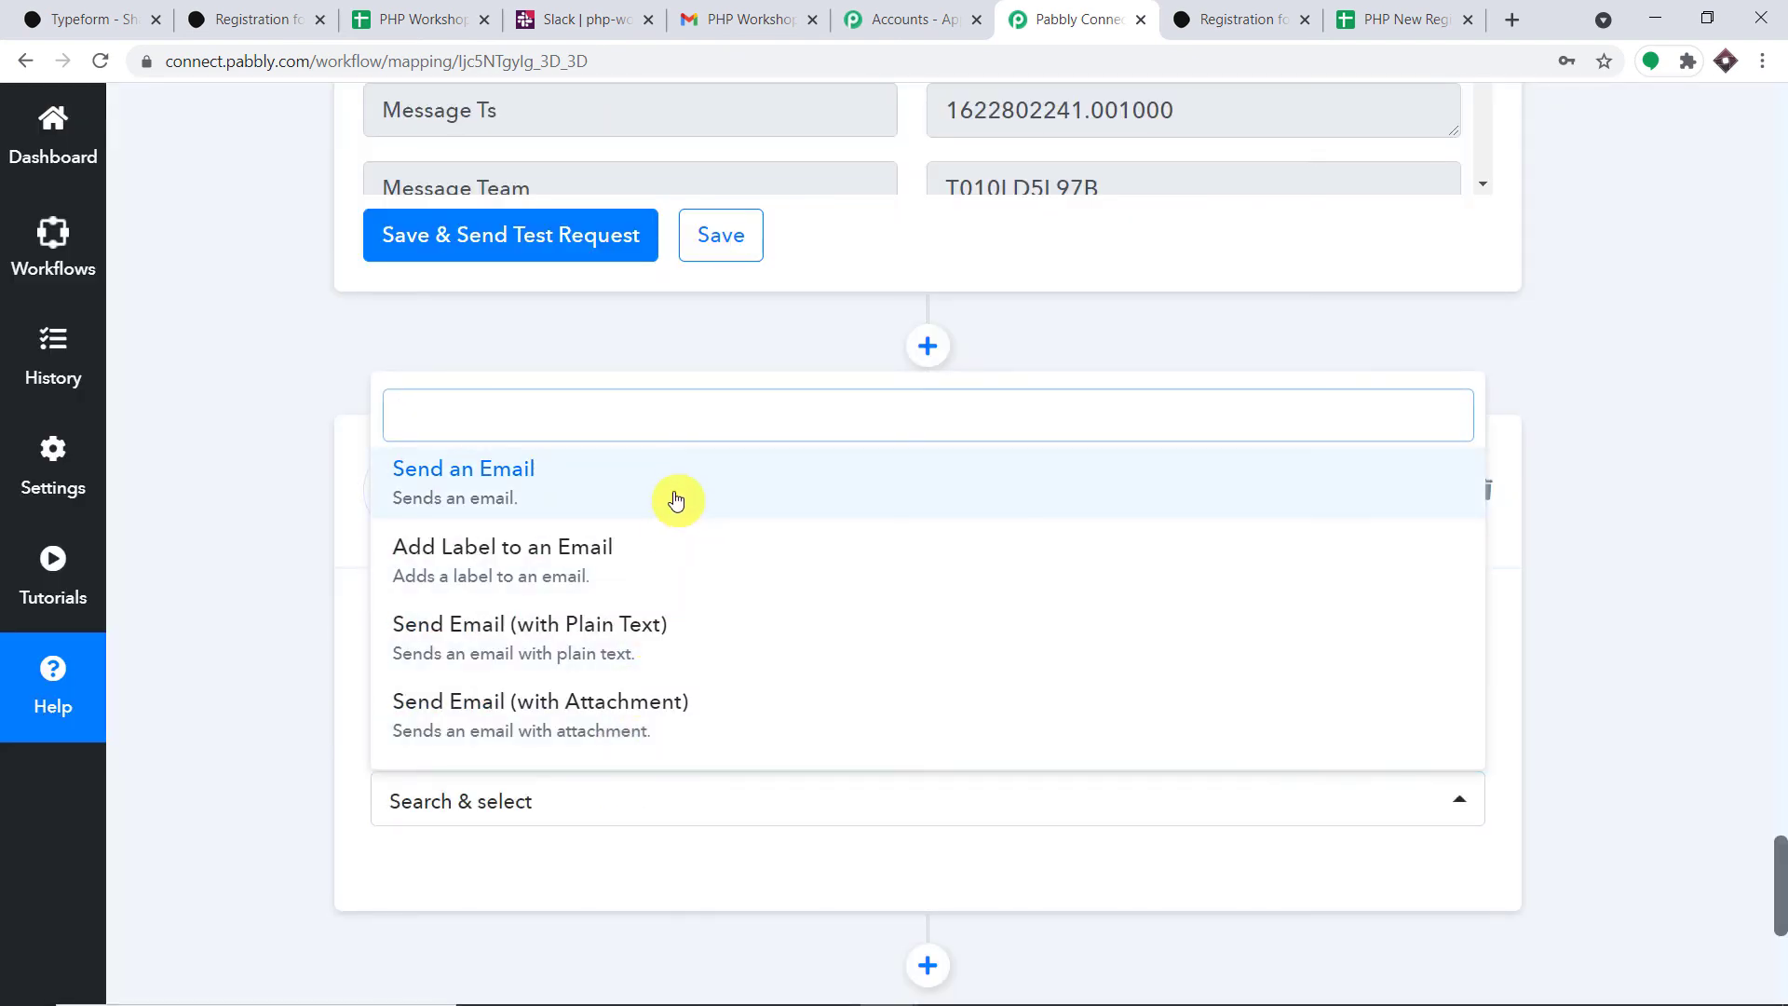
click(678, 500)
- Connect a Google account via Connect With Gmail and allow Pabbly Connect access
click(434, 521)
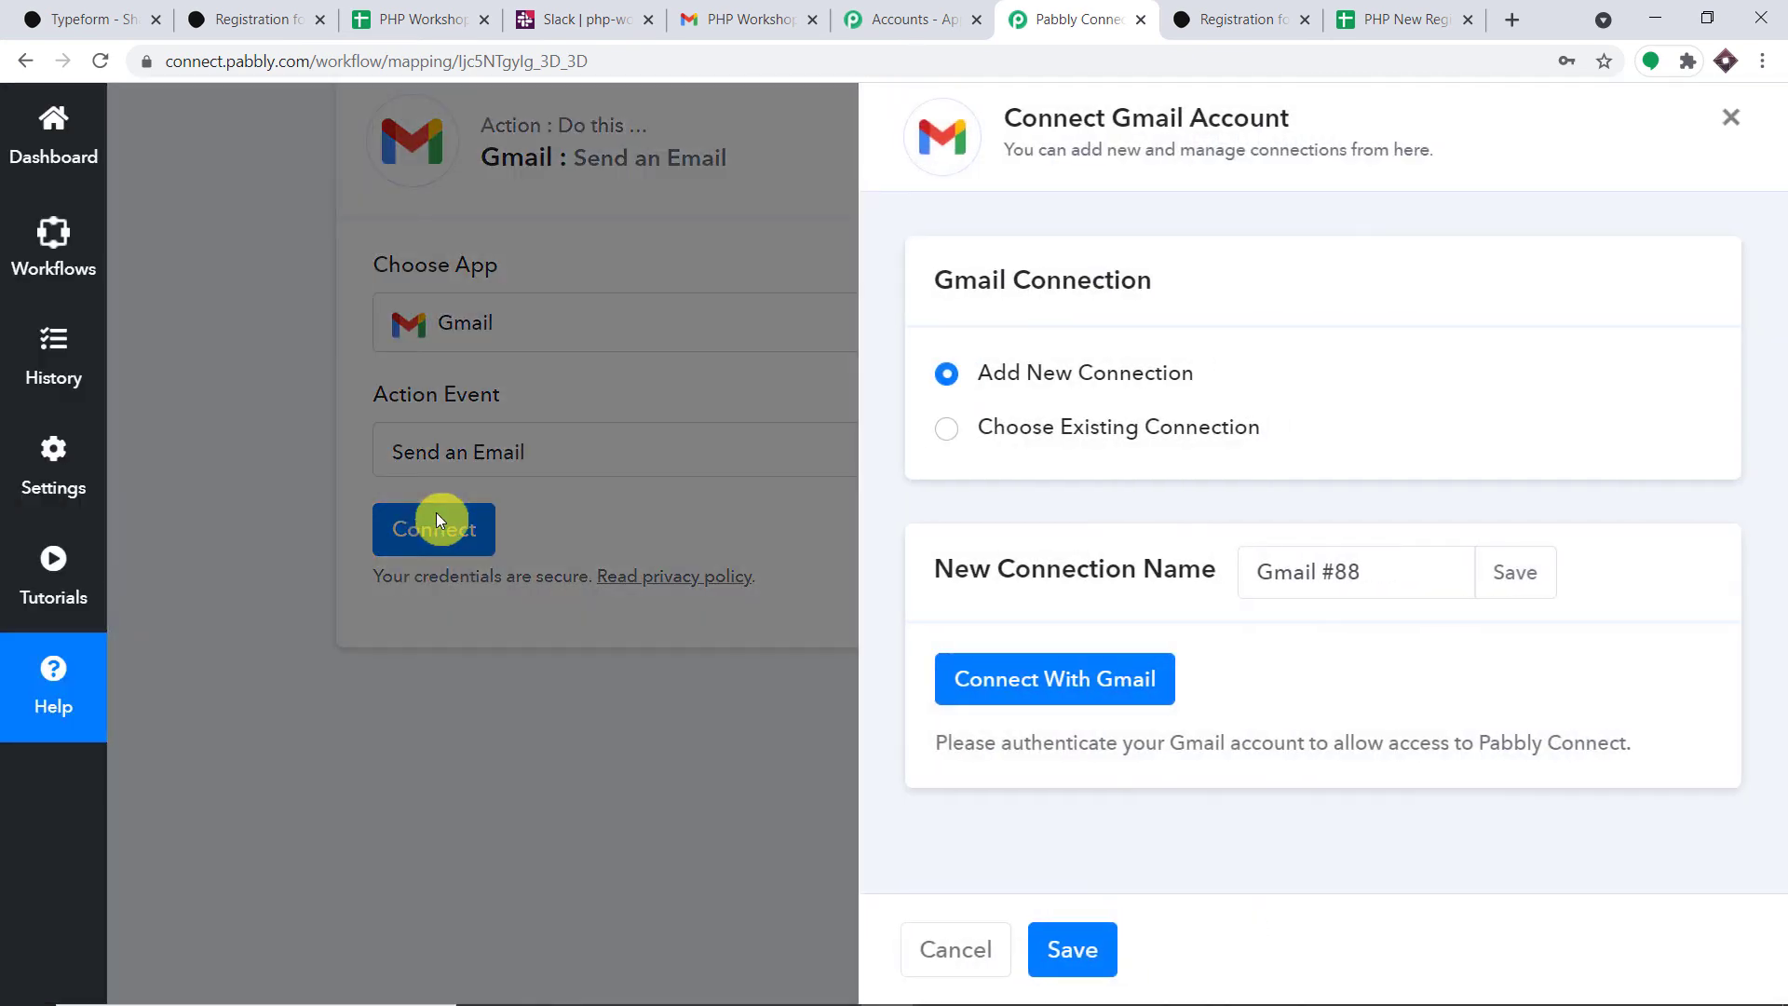
click(1046, 678)
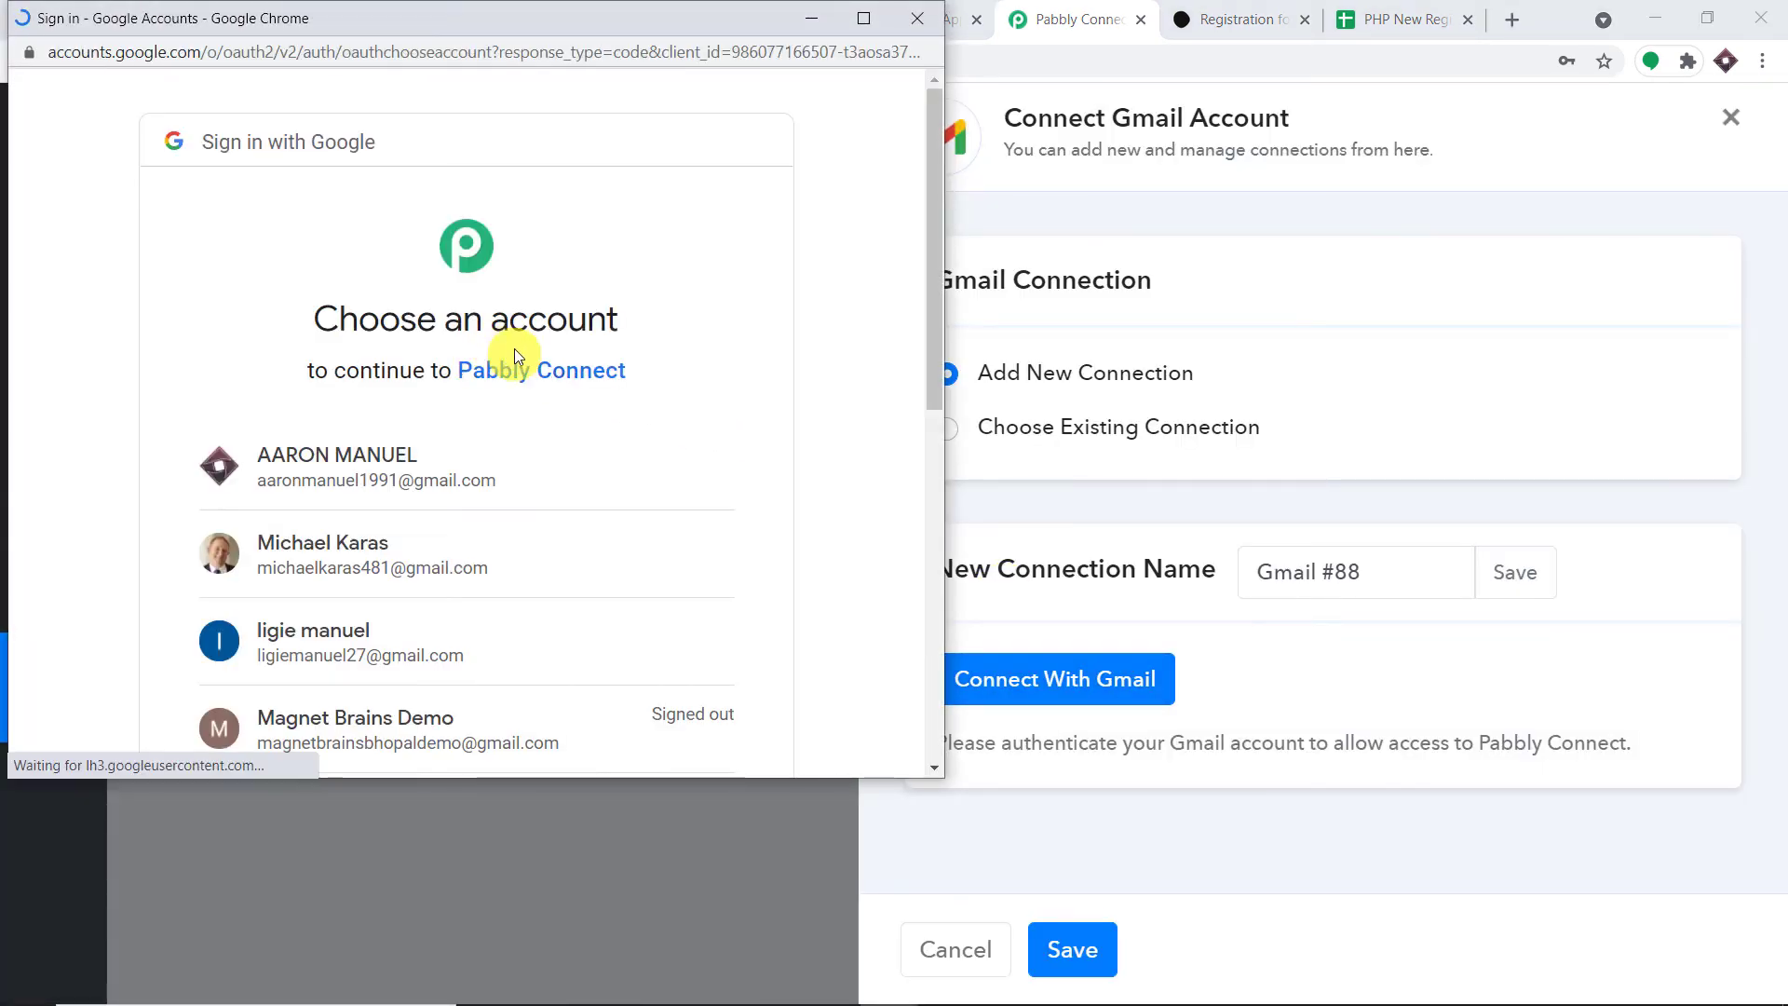
scroll(580, 382, down, 2)
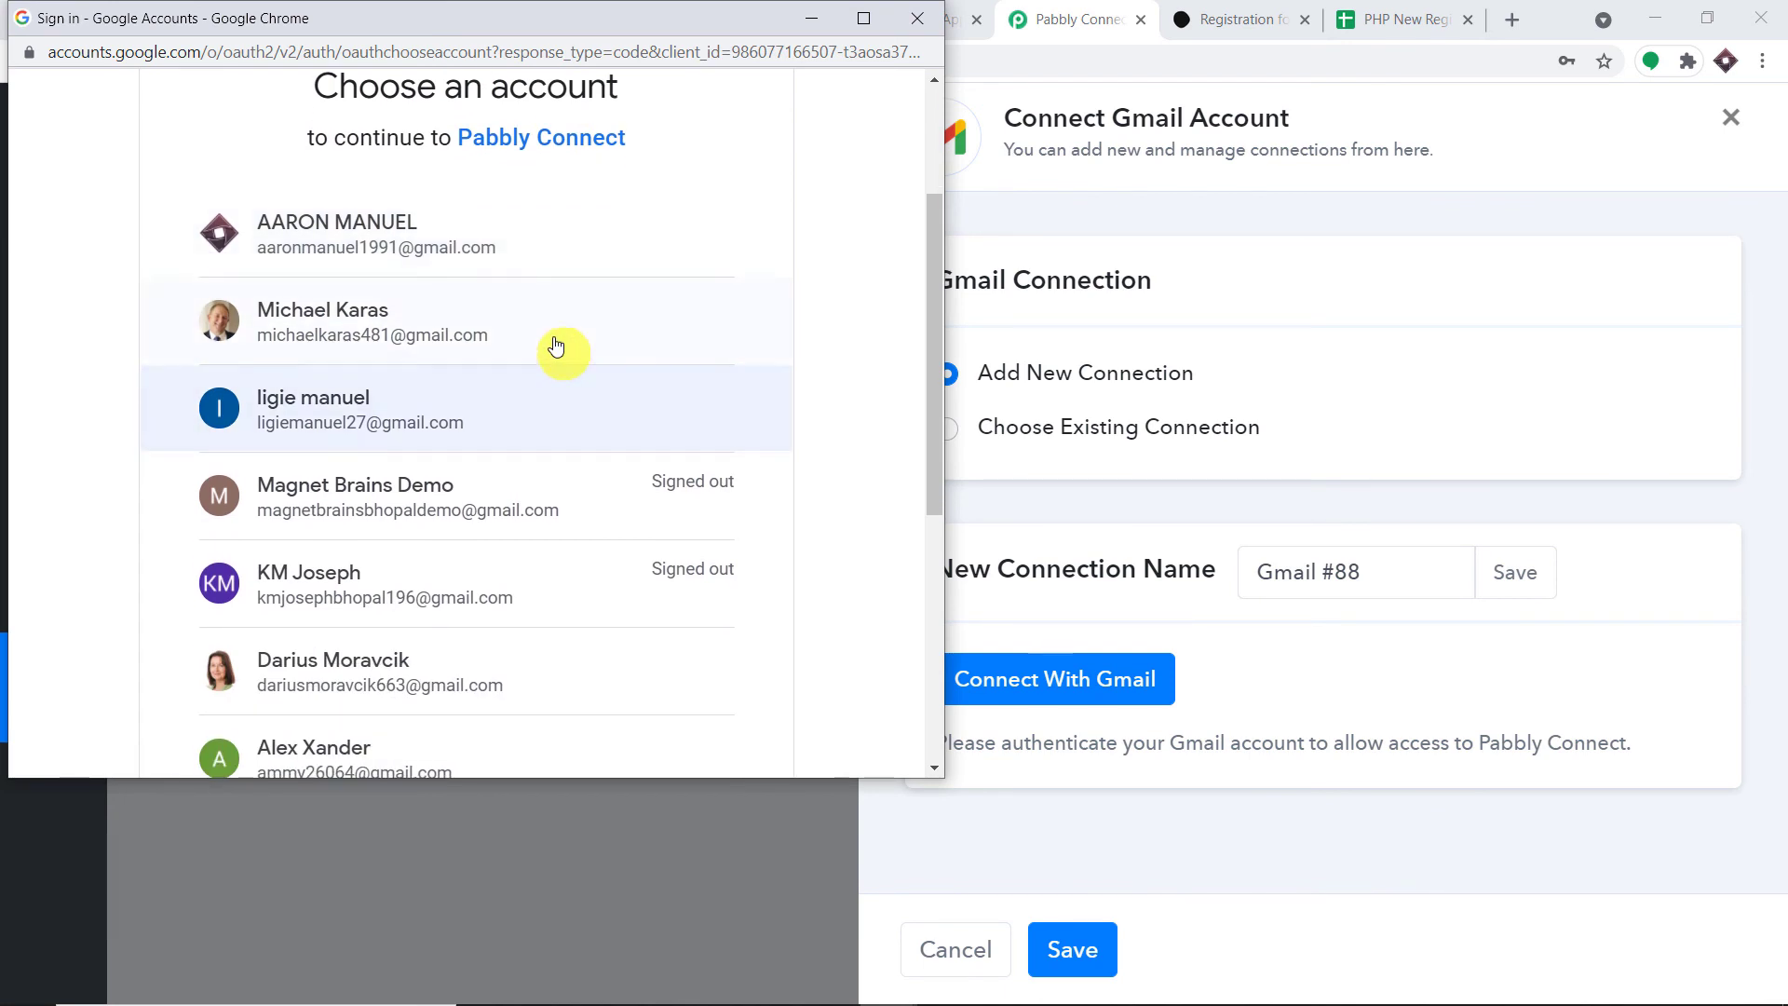
scroll(559, 347, up, 1)
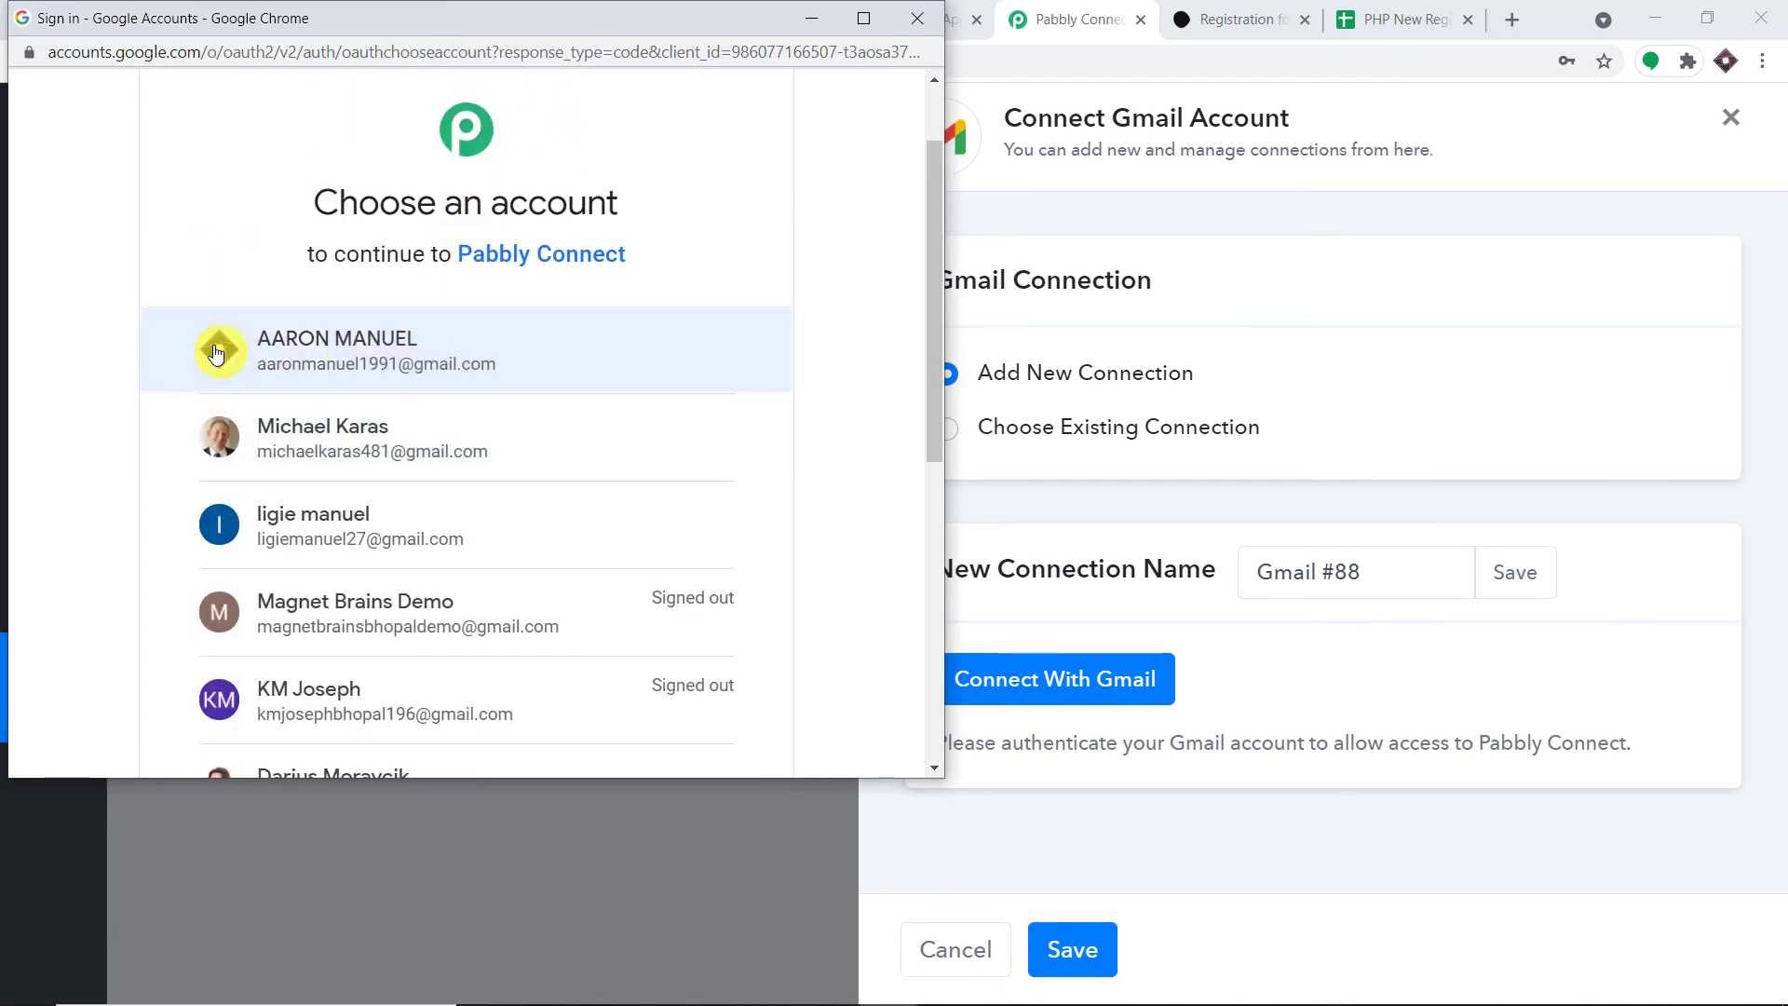
click(367, 348)
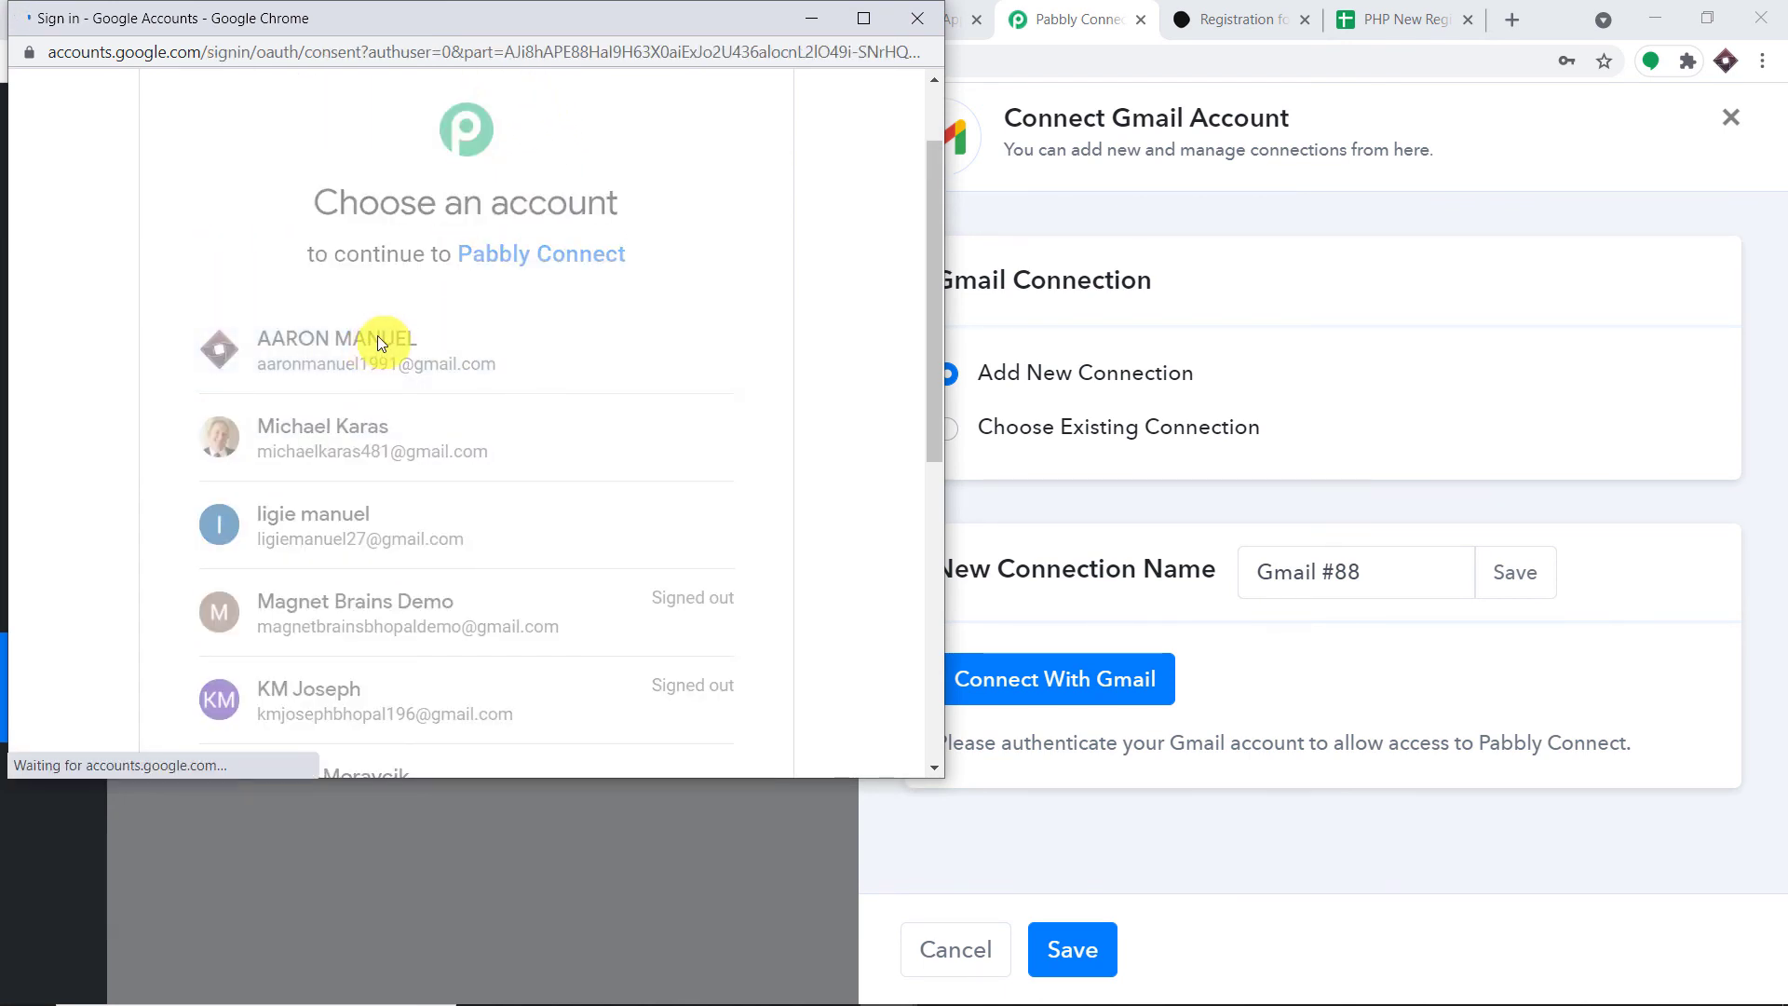
scroll(620, 363, down, 4)
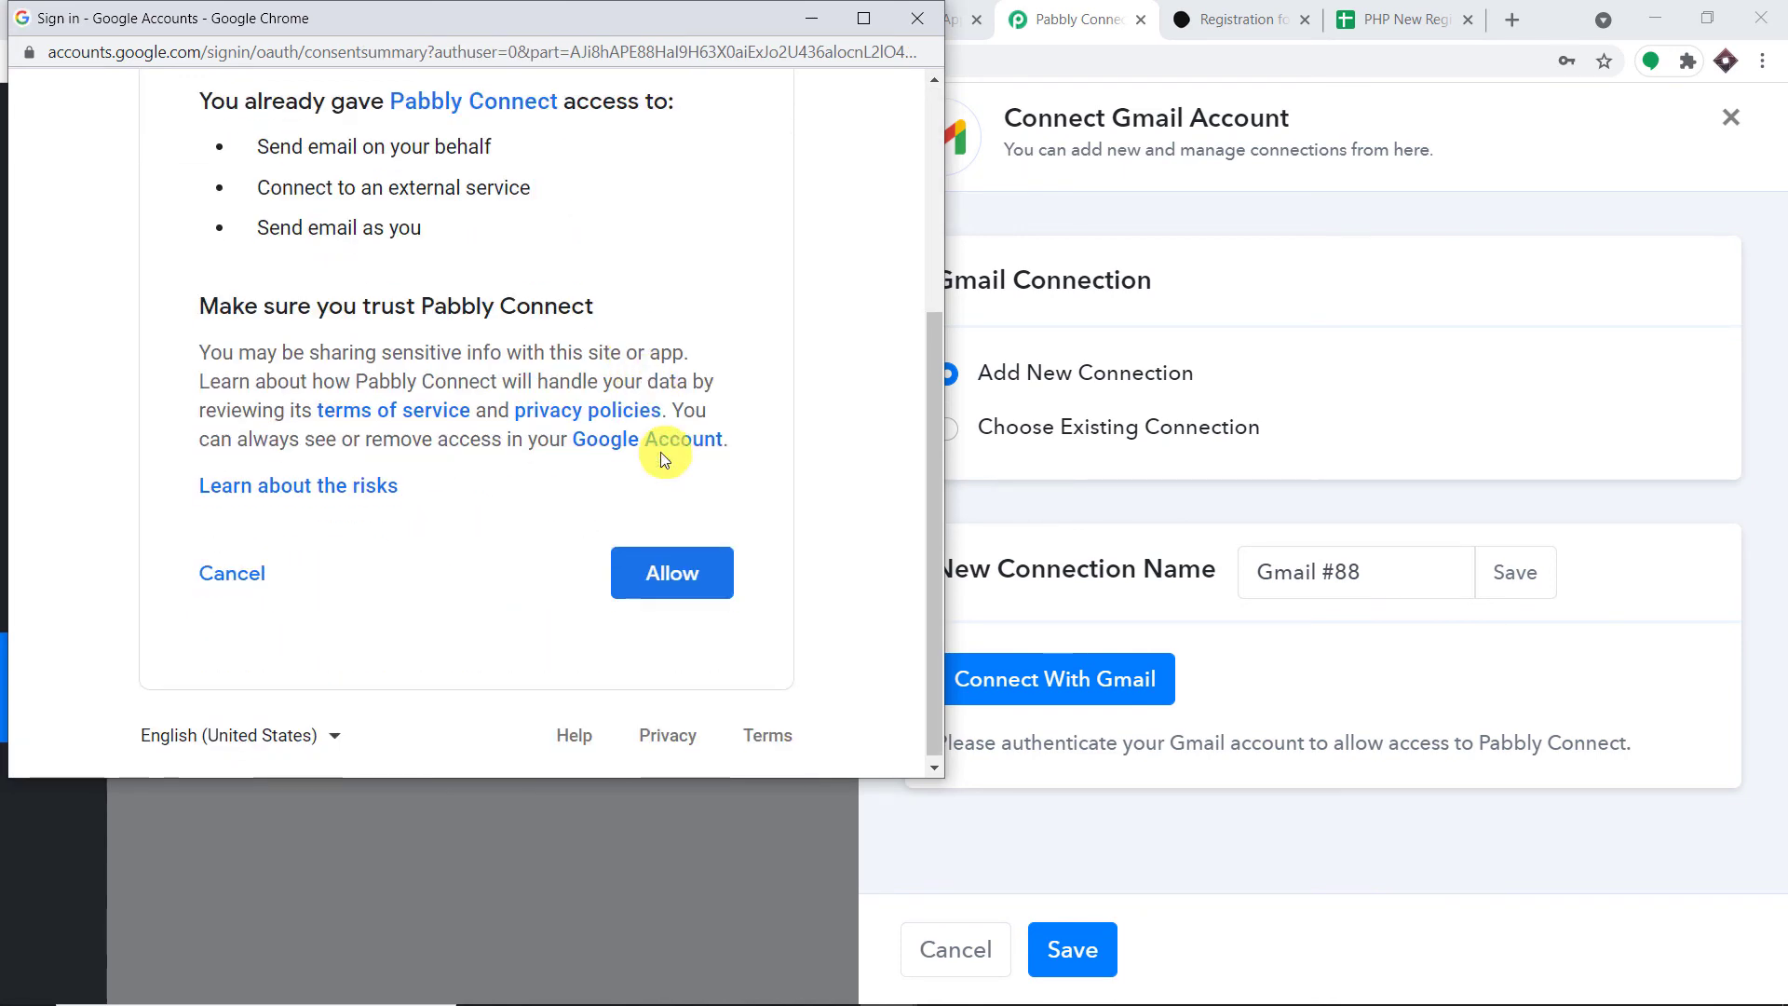
click(670, 560)
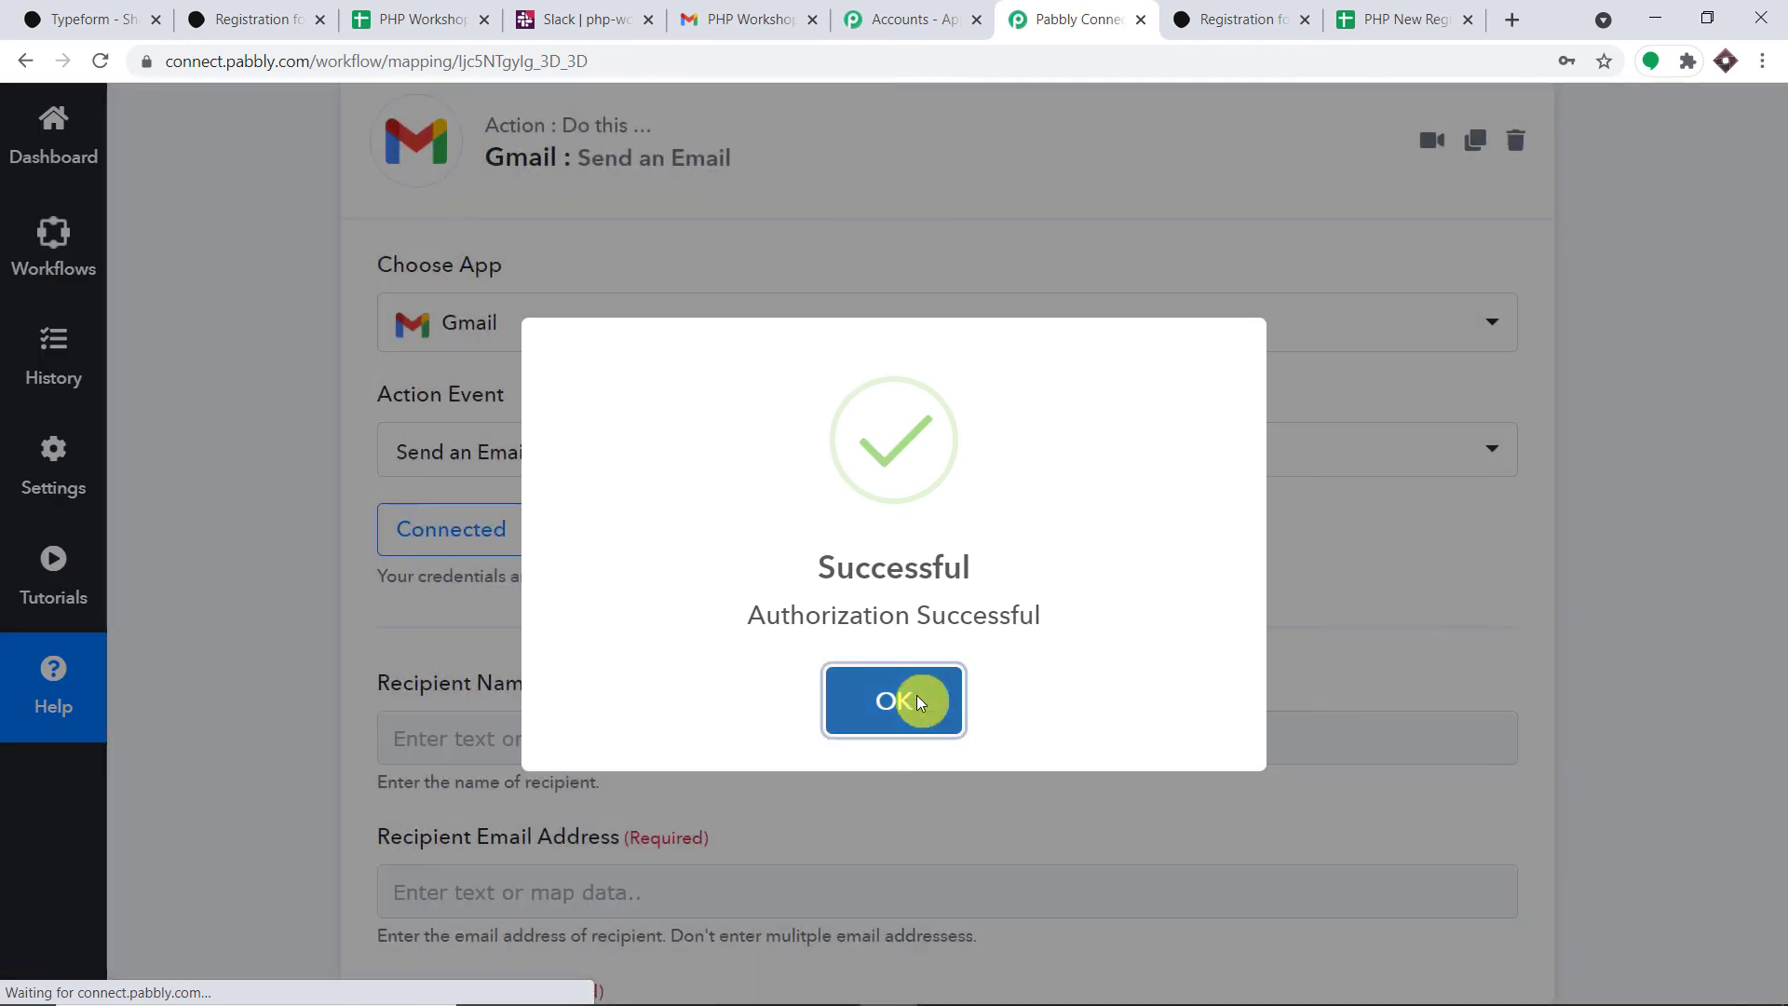
click(916, 695)
- Map the recipient name to Typeform's Answers 0 Text field
scroll(831, 619, down, 4)
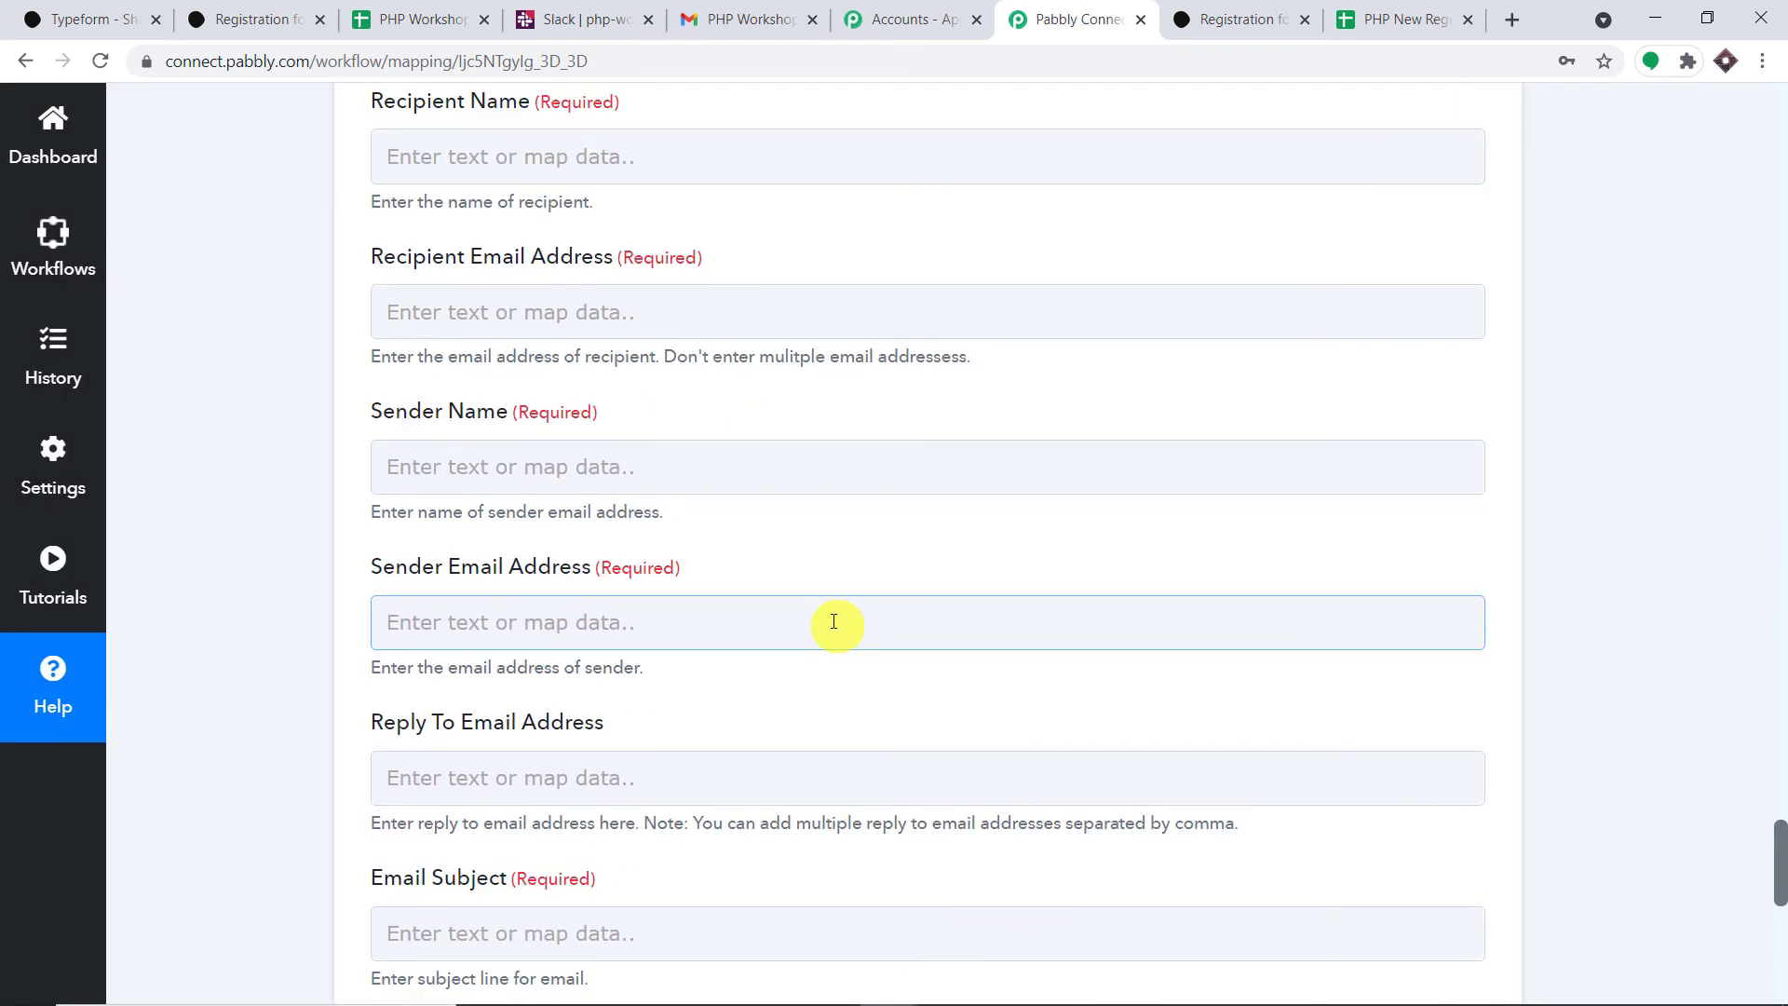
scroll(828, 615, up, 1)
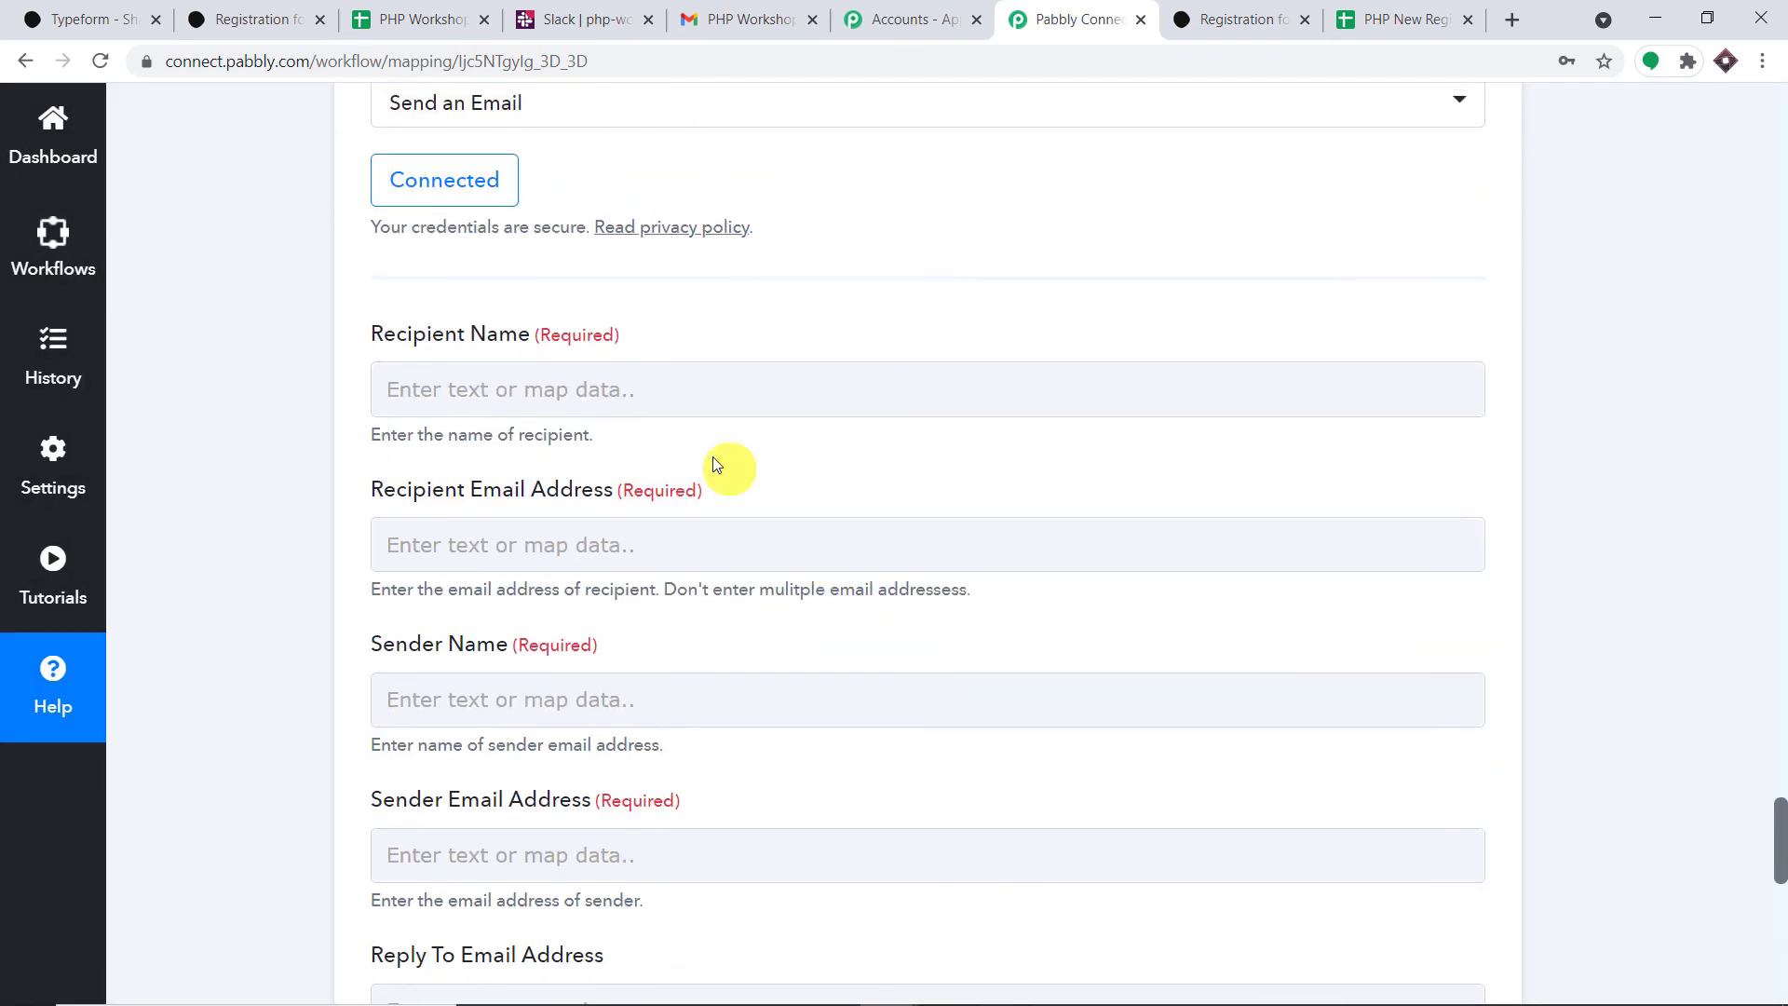
click(578, 390)
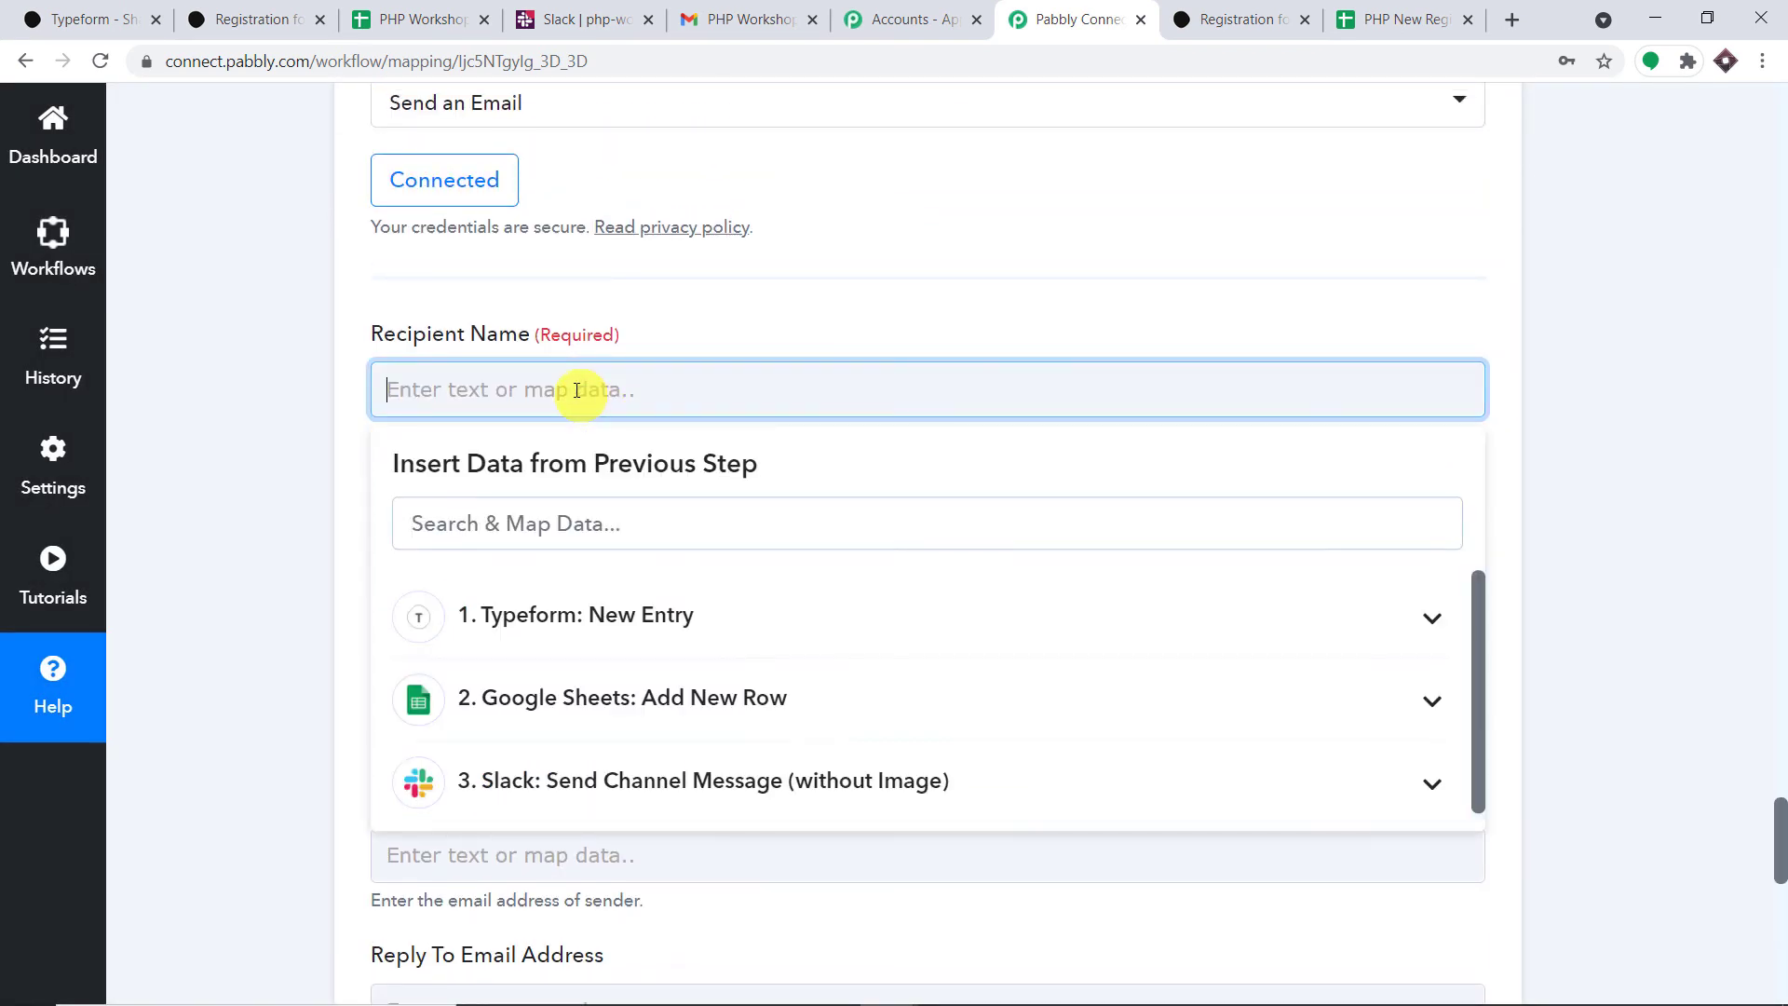
click(652, 609)
scroll(778, 702, down, 6)
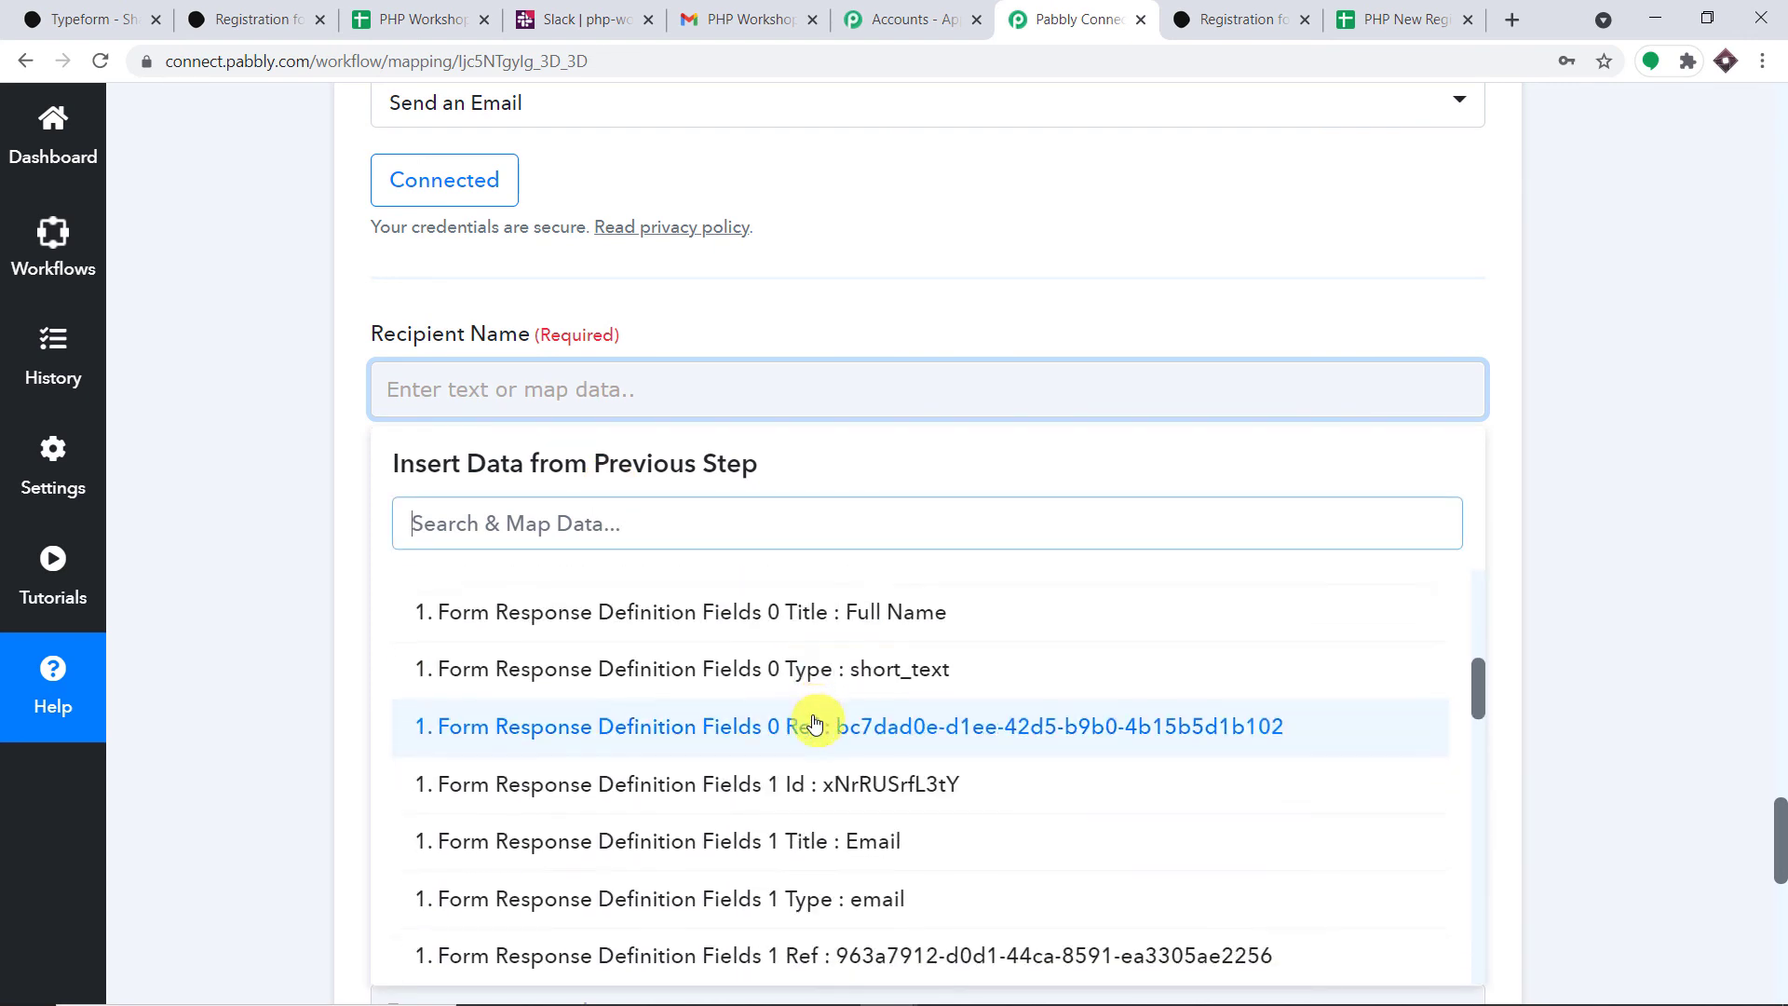
scroll(815, 724, down, 8)
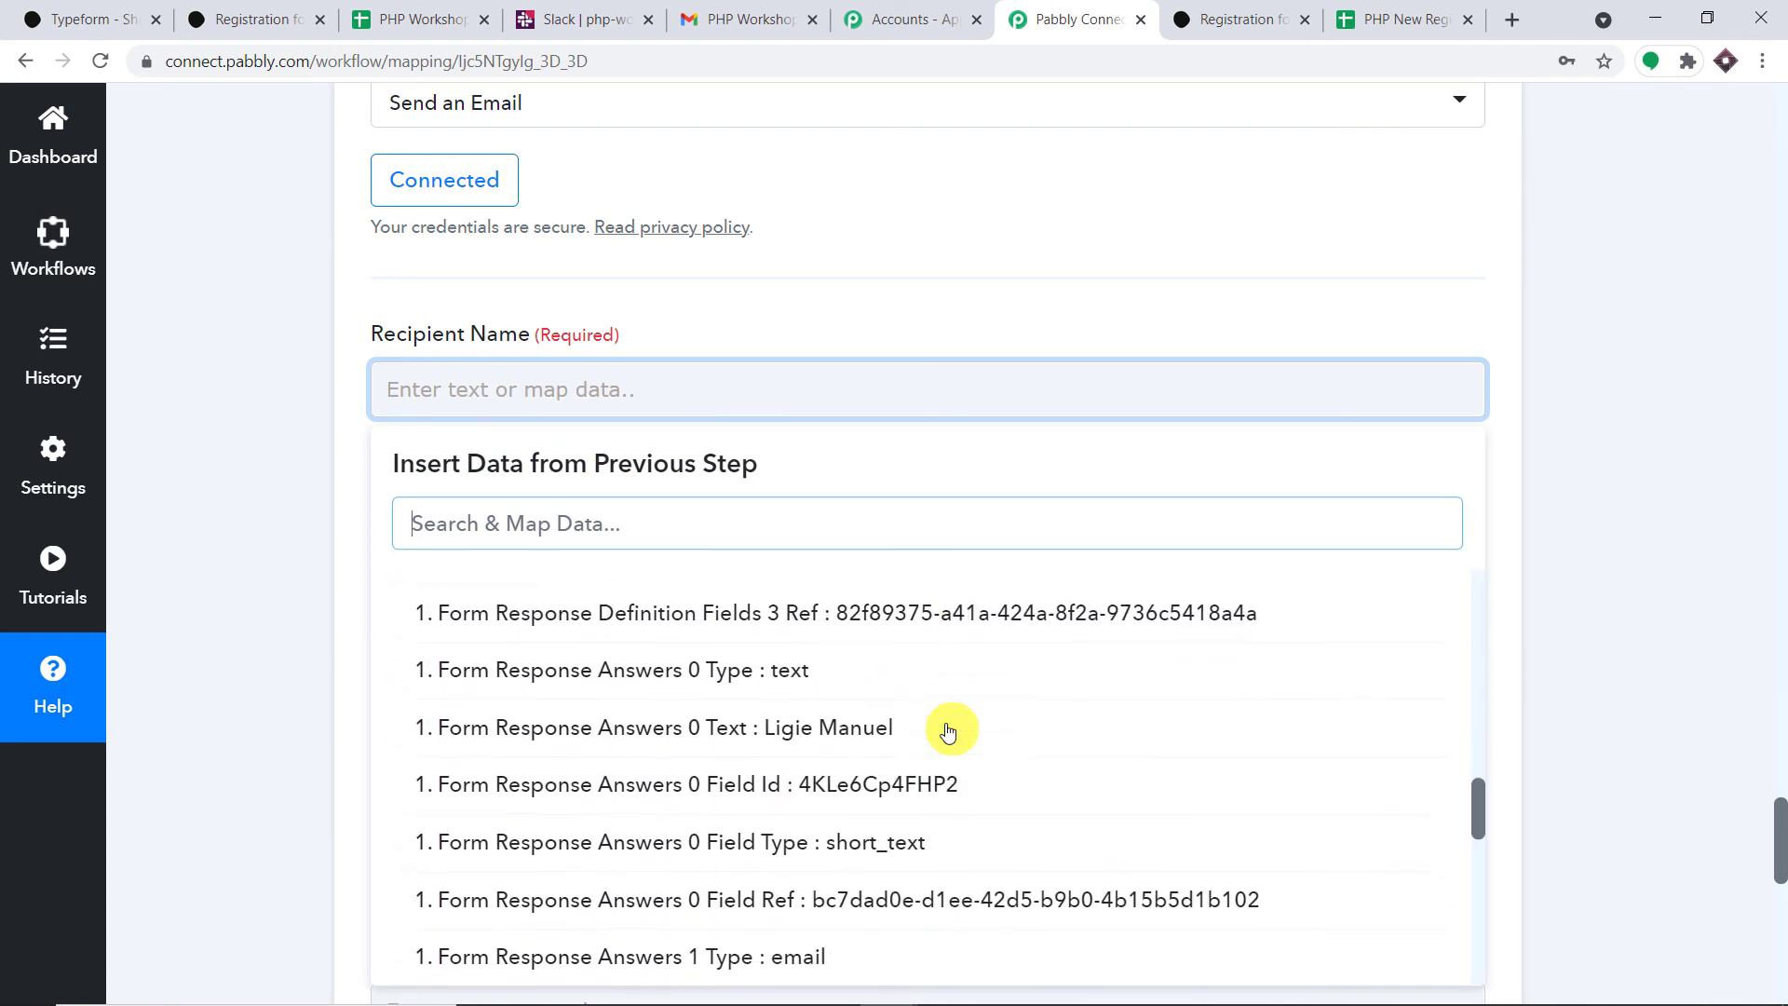
click(947, 728)
click(897, 319)
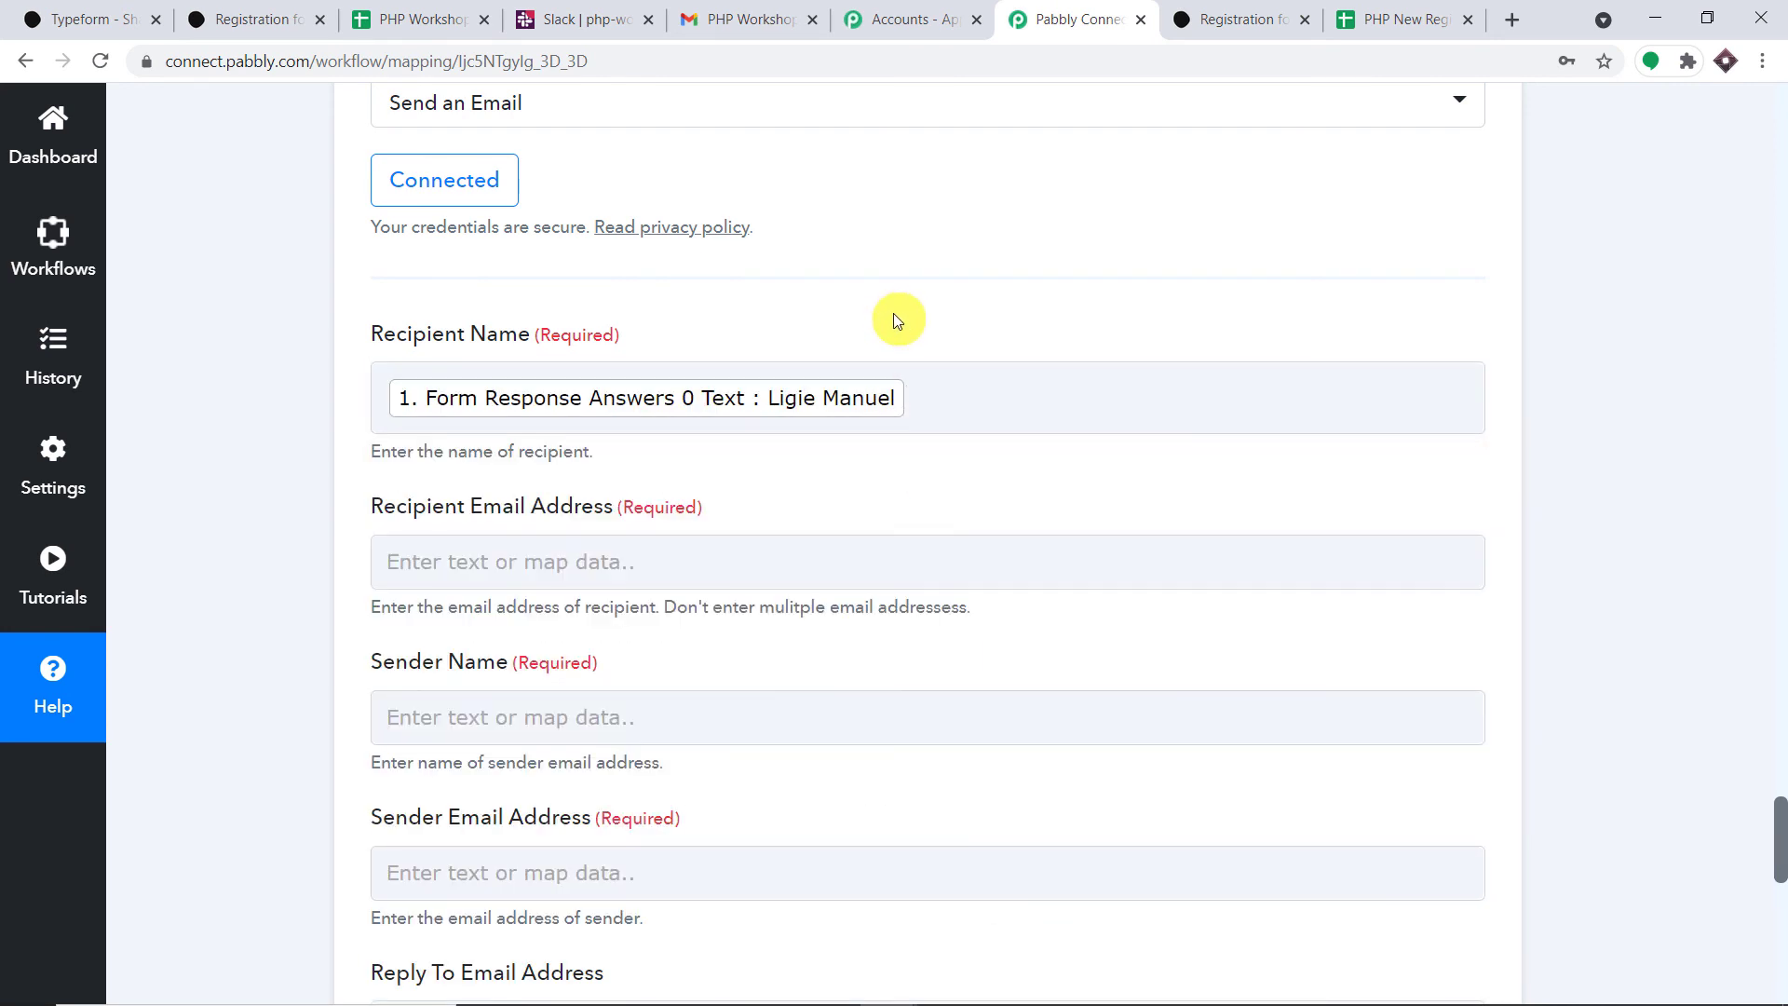
- Map the recipient email to Typeform's Answers 1 Email field
scroll(897, 320, down, 3)
click(550, 327)
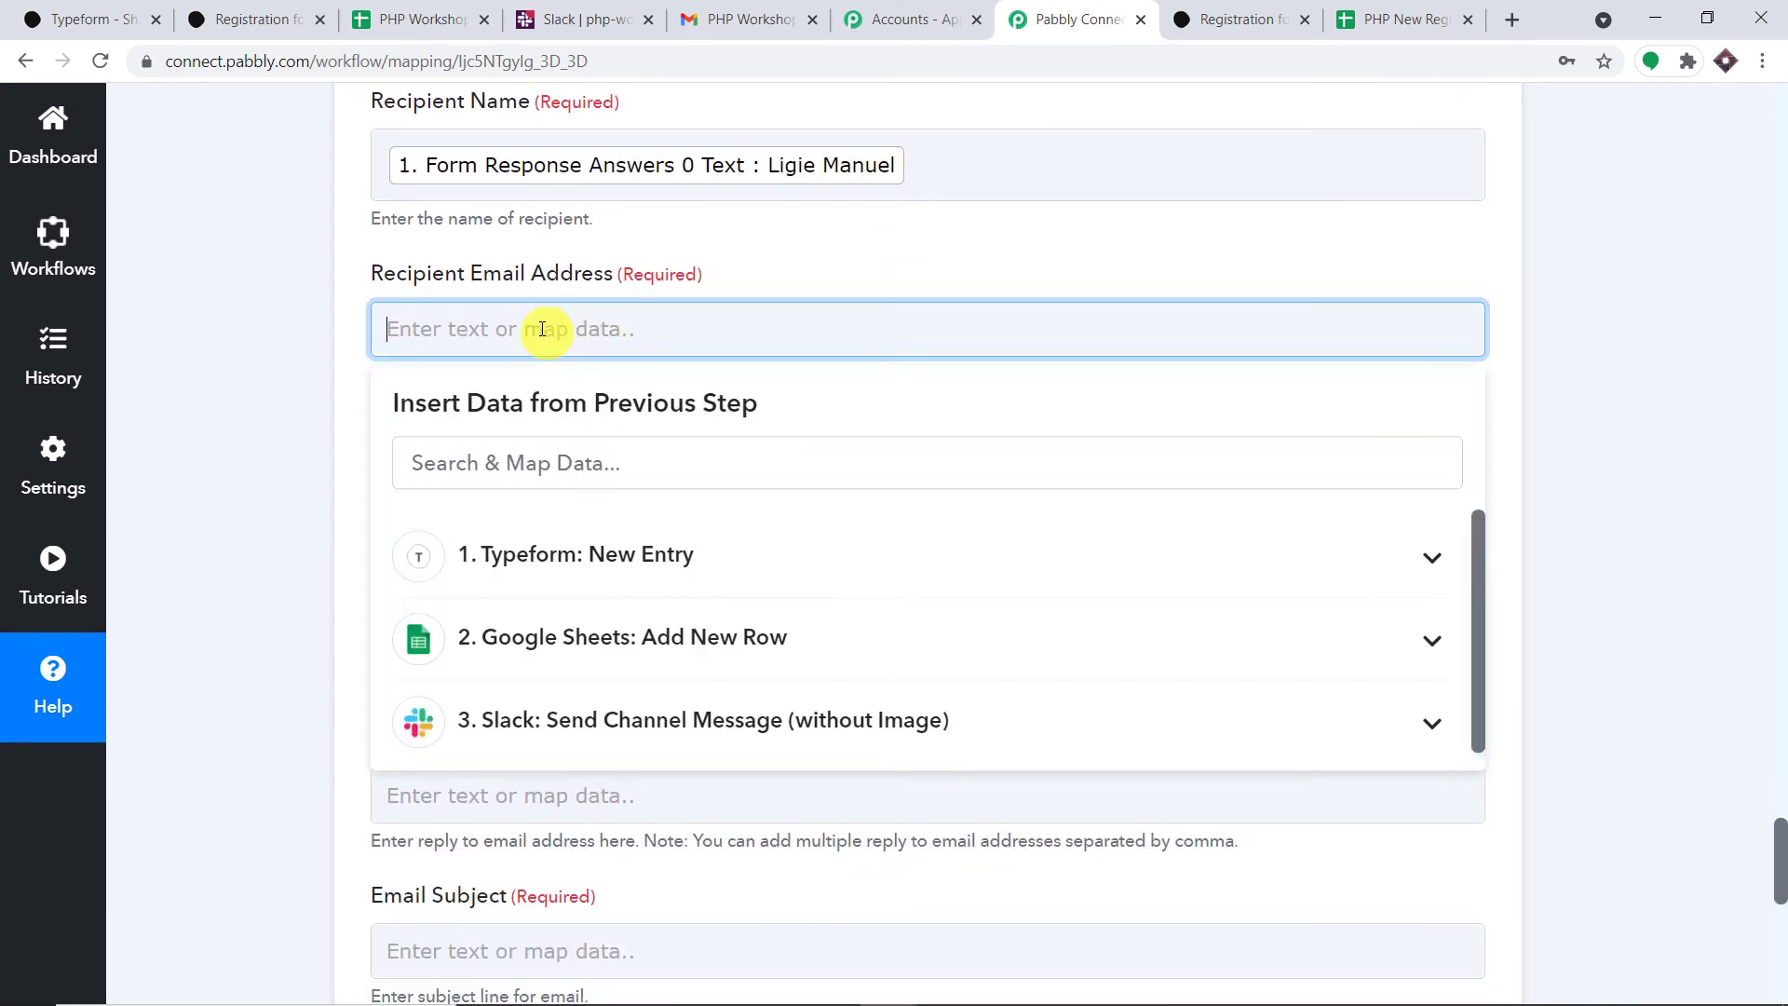
click(648, 559)
scroll(848, 643, down, 5)
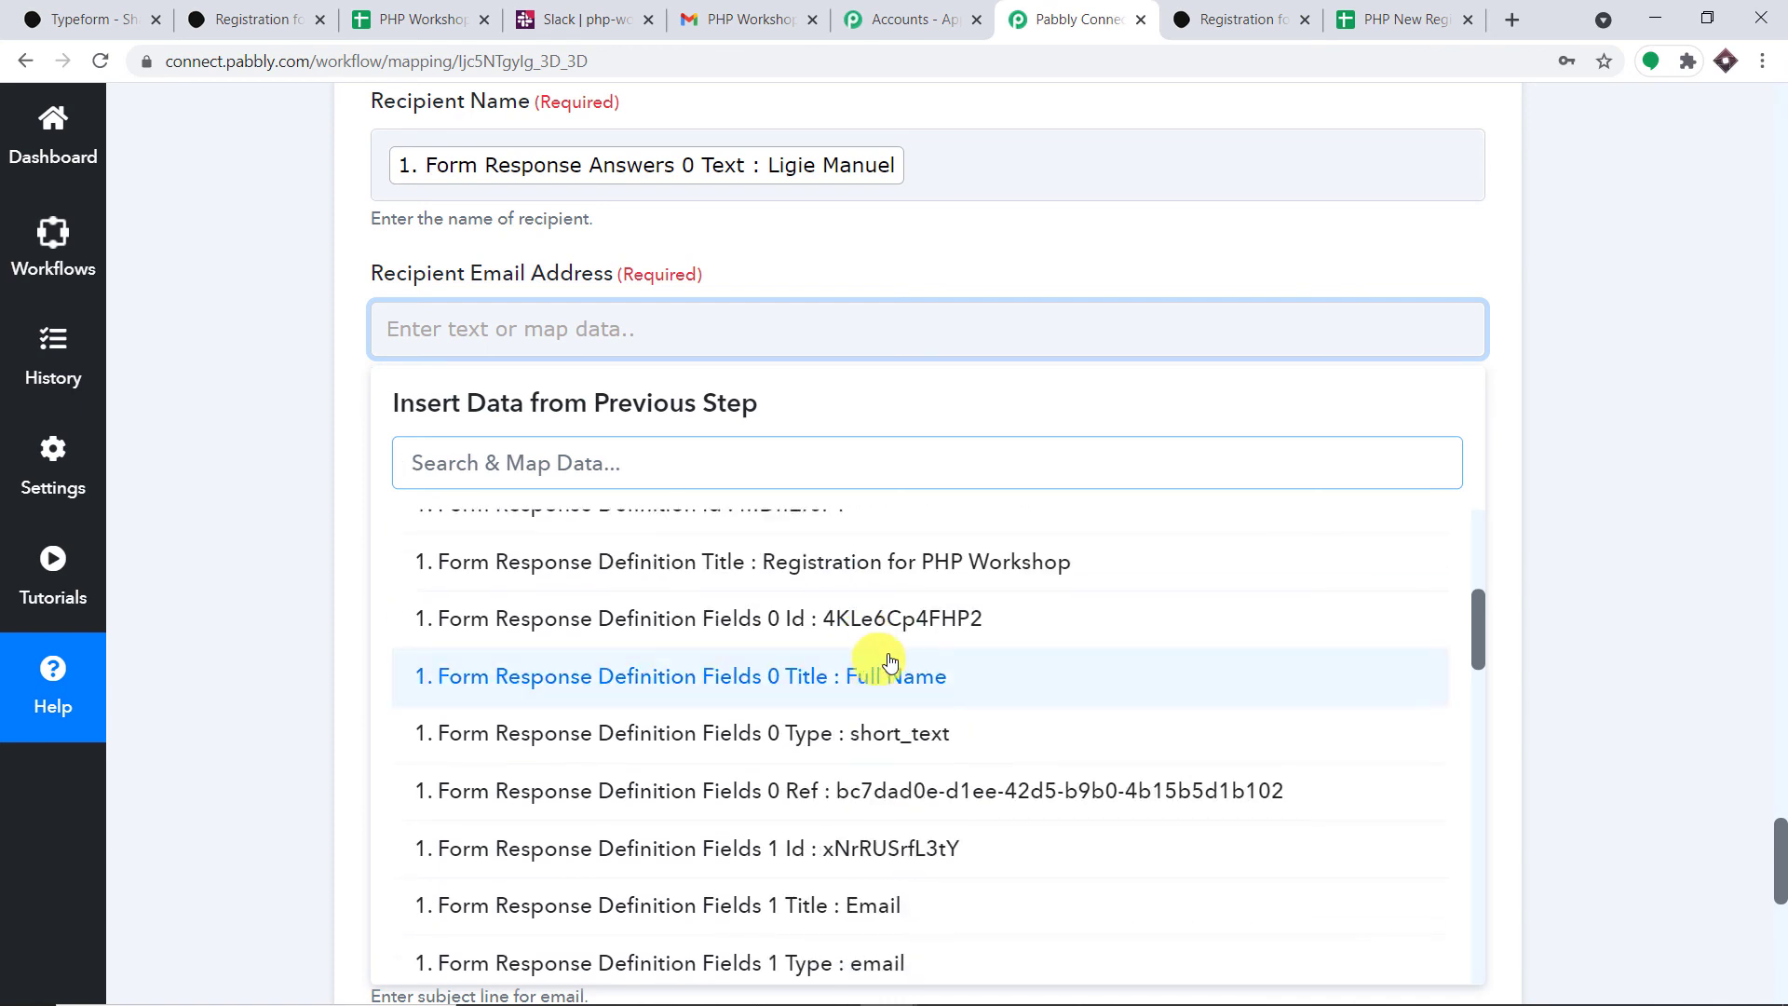
scroll(974, 657, down, 7)
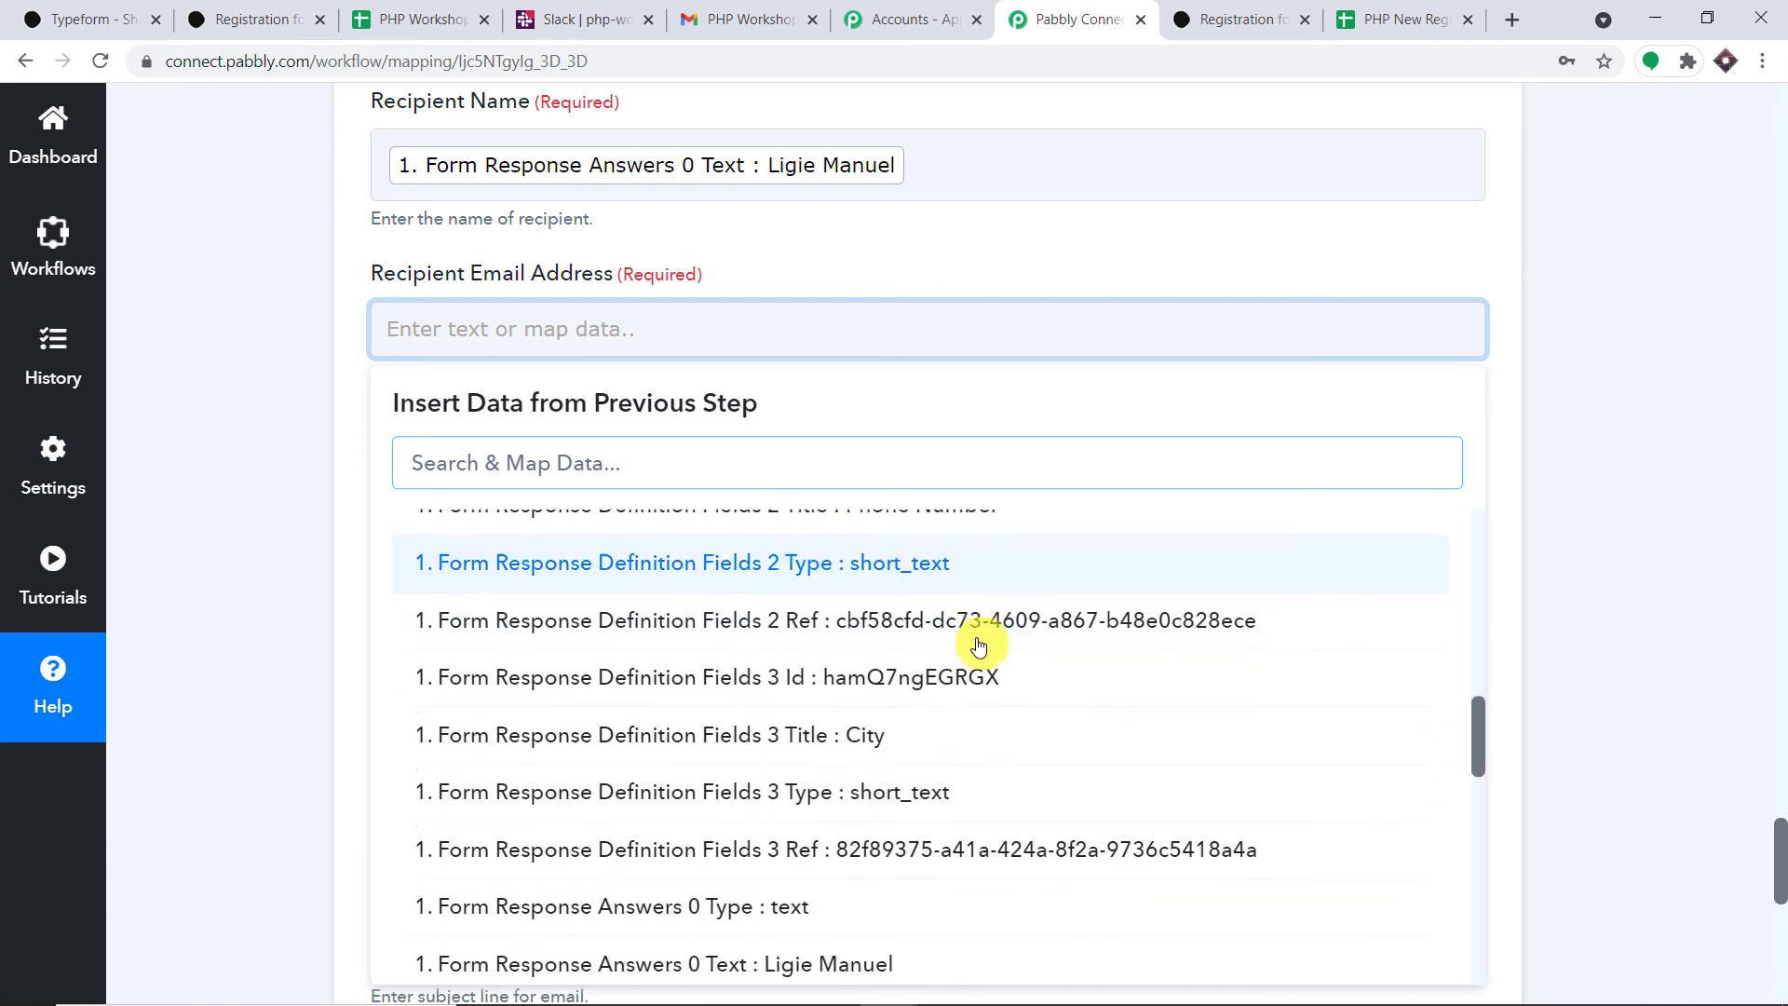
scroll(974, 680, down, 6)
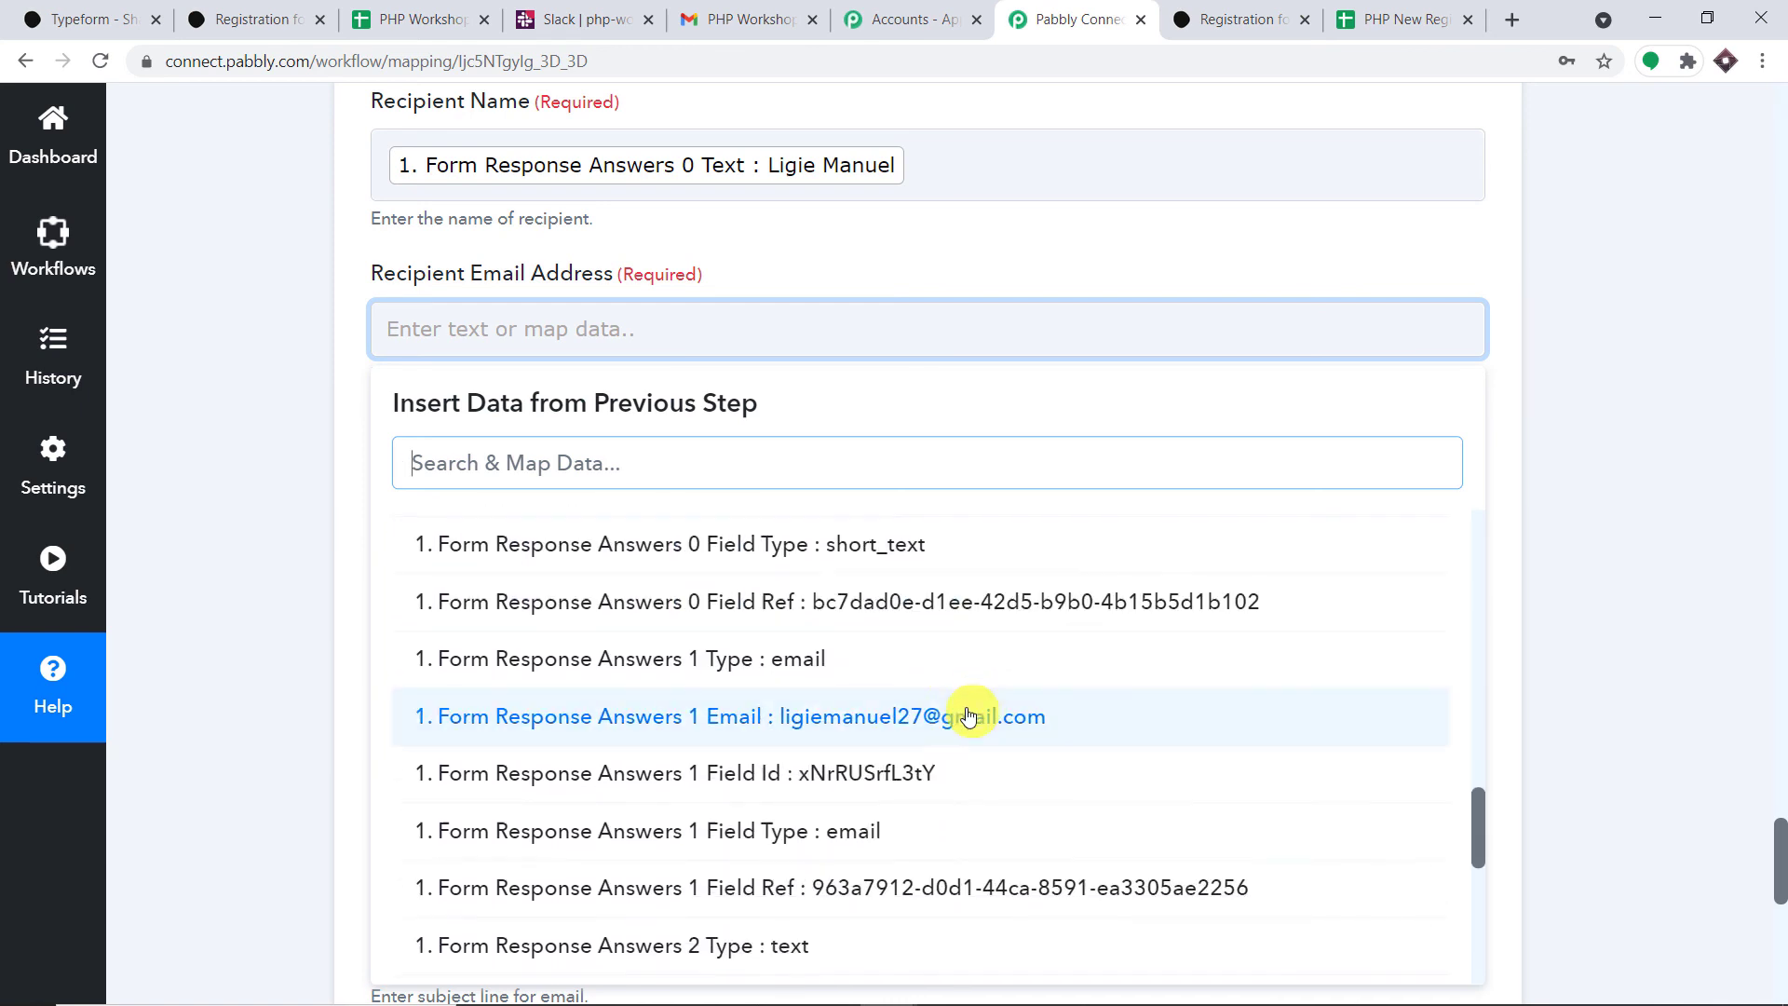
click(969, 716)
click(1064, 236)
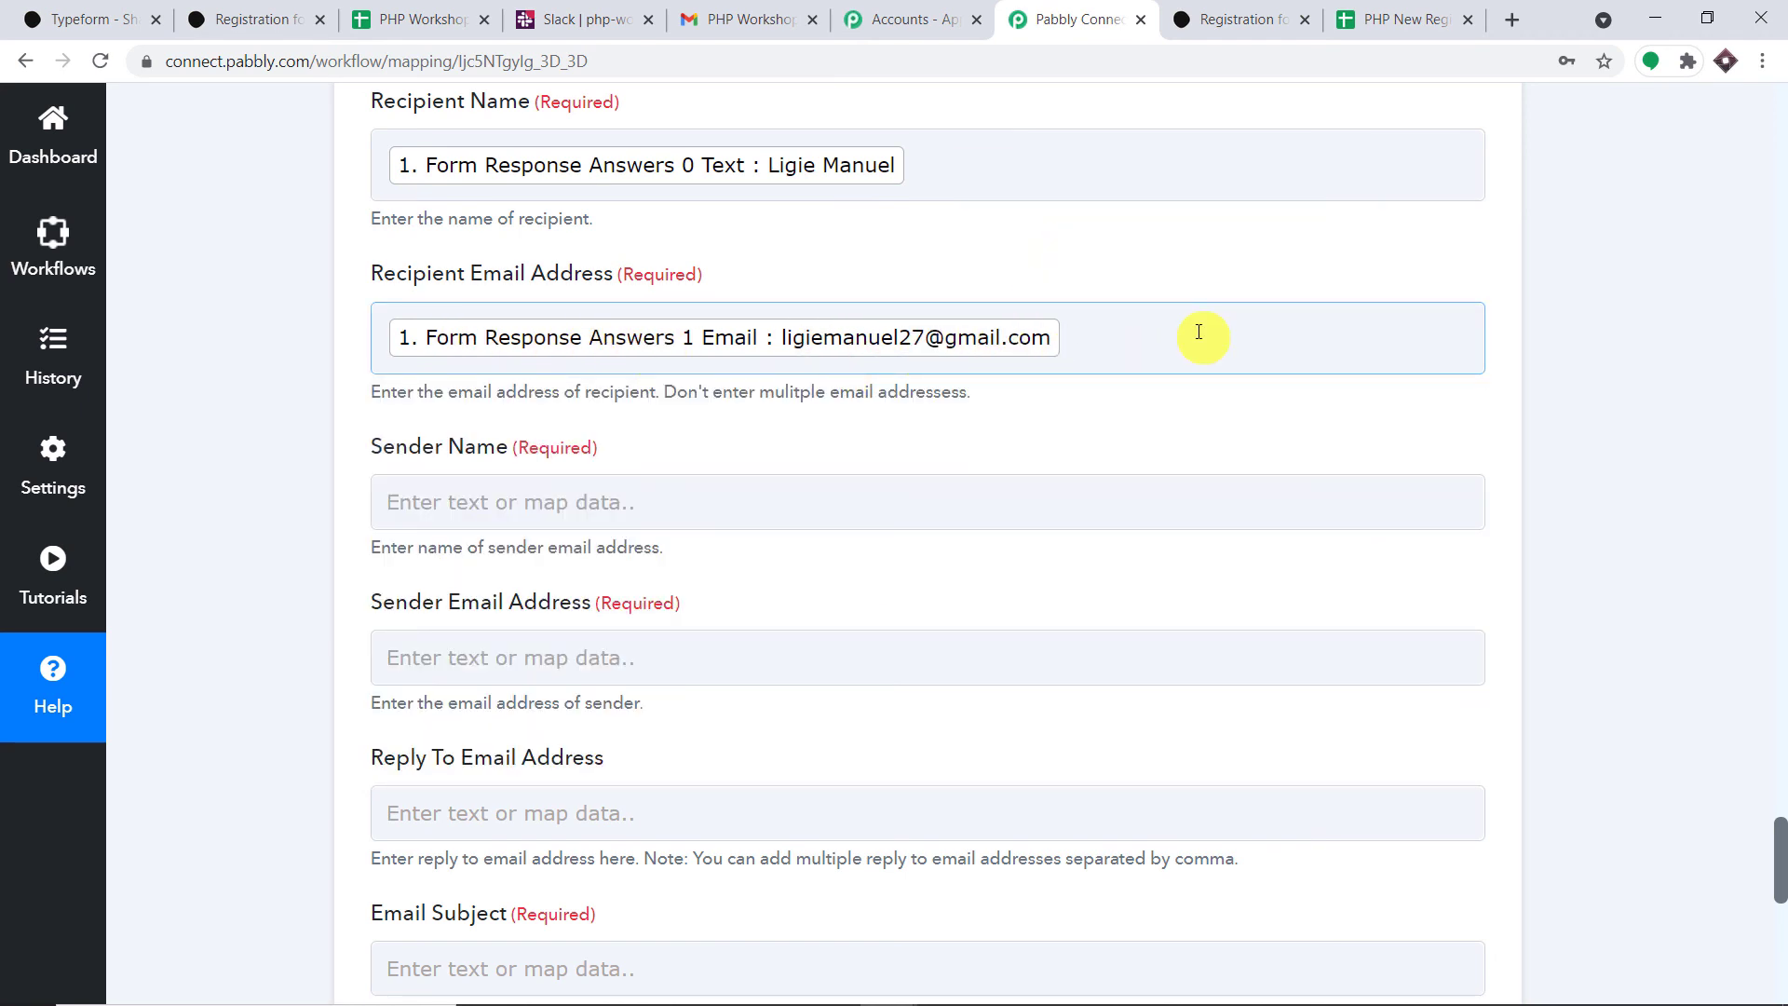
- Fill in the sender's name and sender email address
scroll(764, 282, down, 3)
click(736, 268)
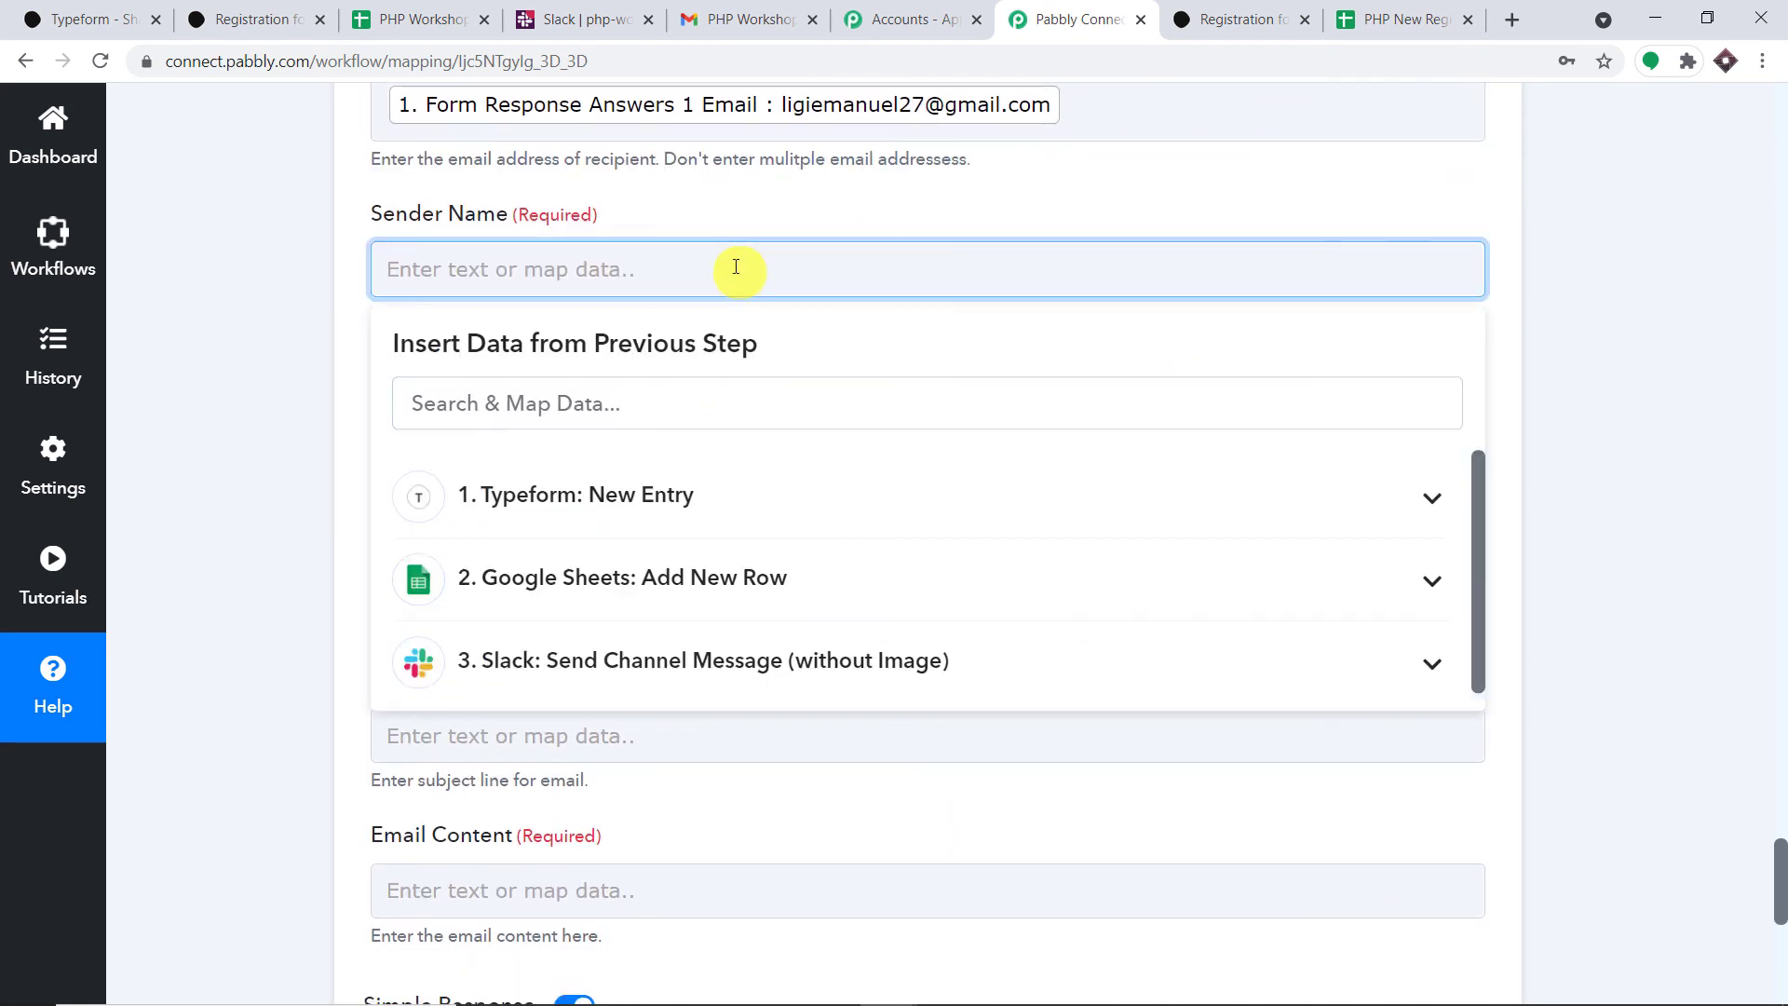
text(Micheal)
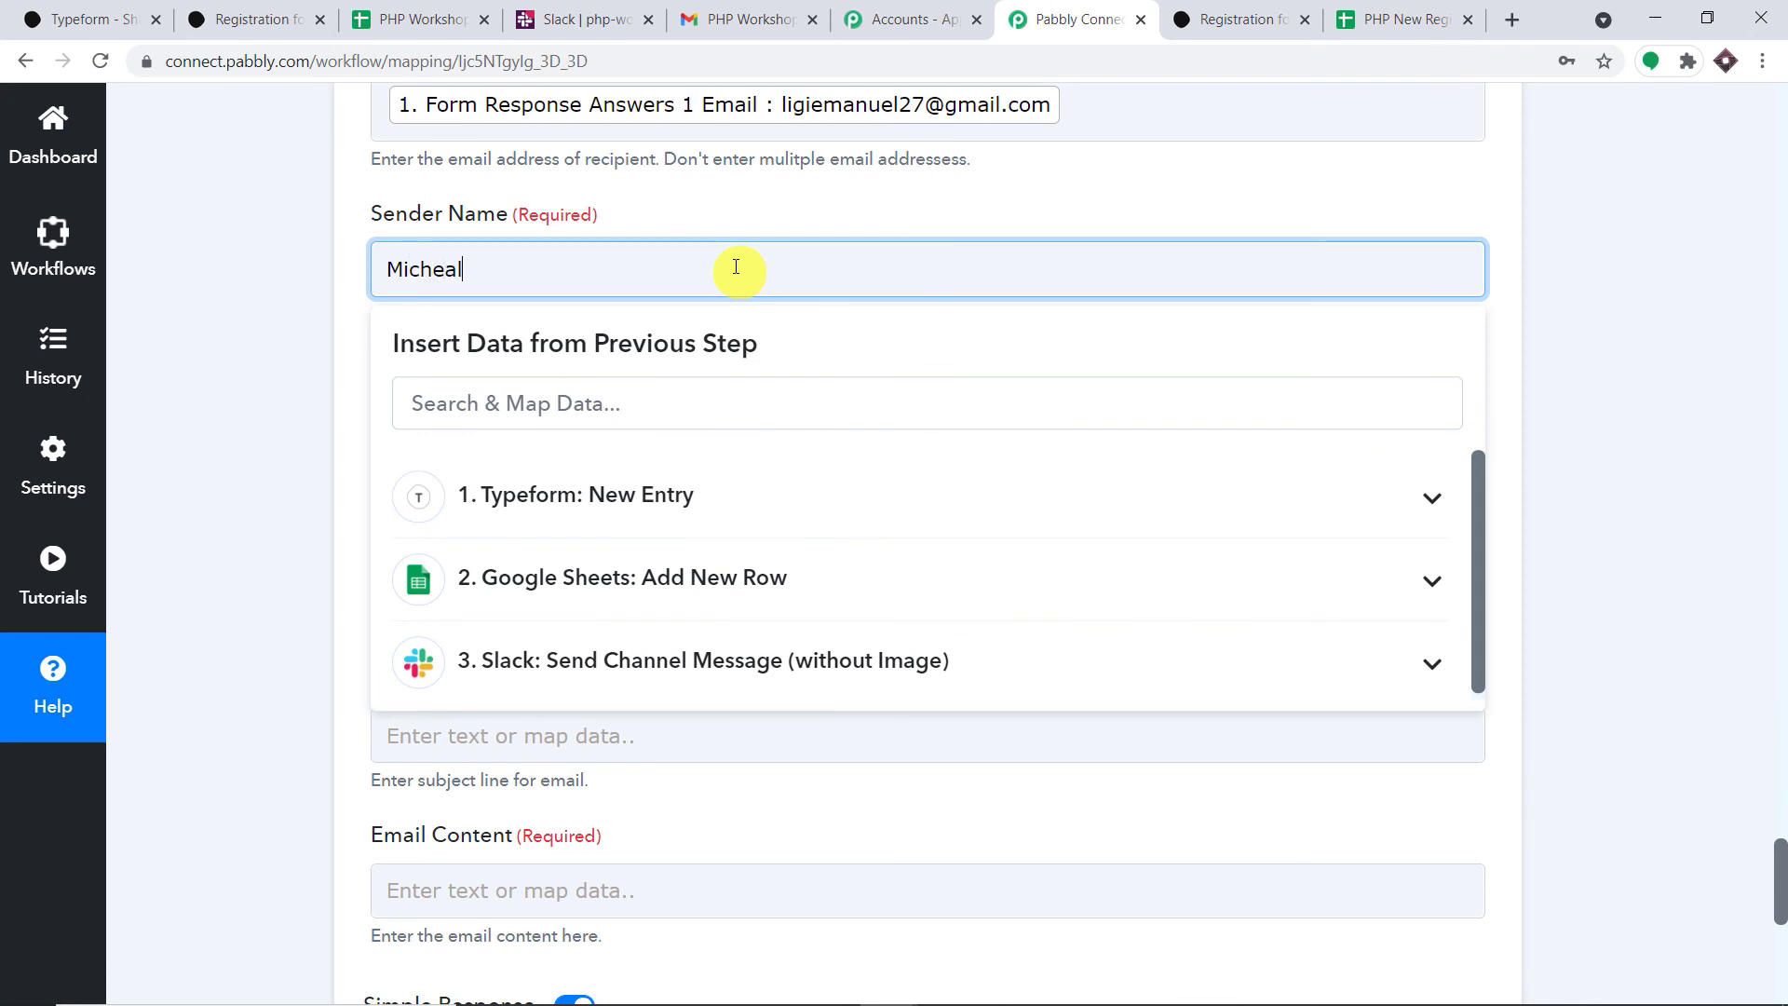
click(784, 224)
click(579, 425)
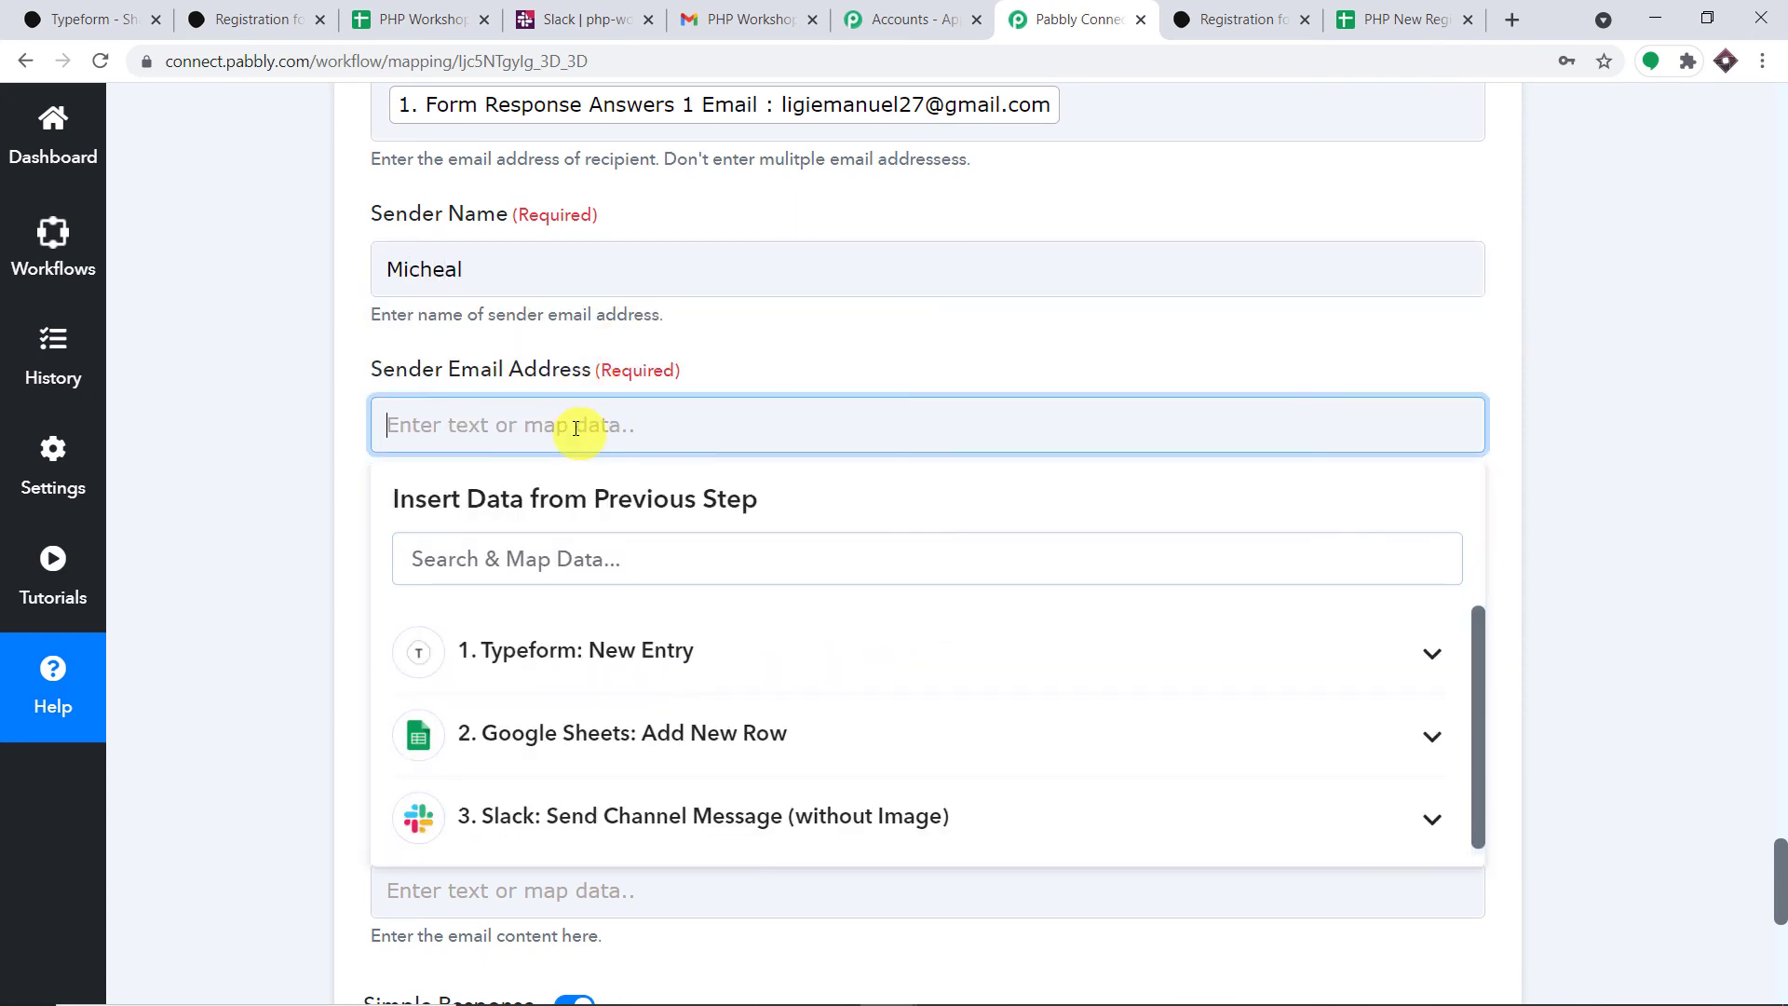
scroll(577, 372, up, 1)
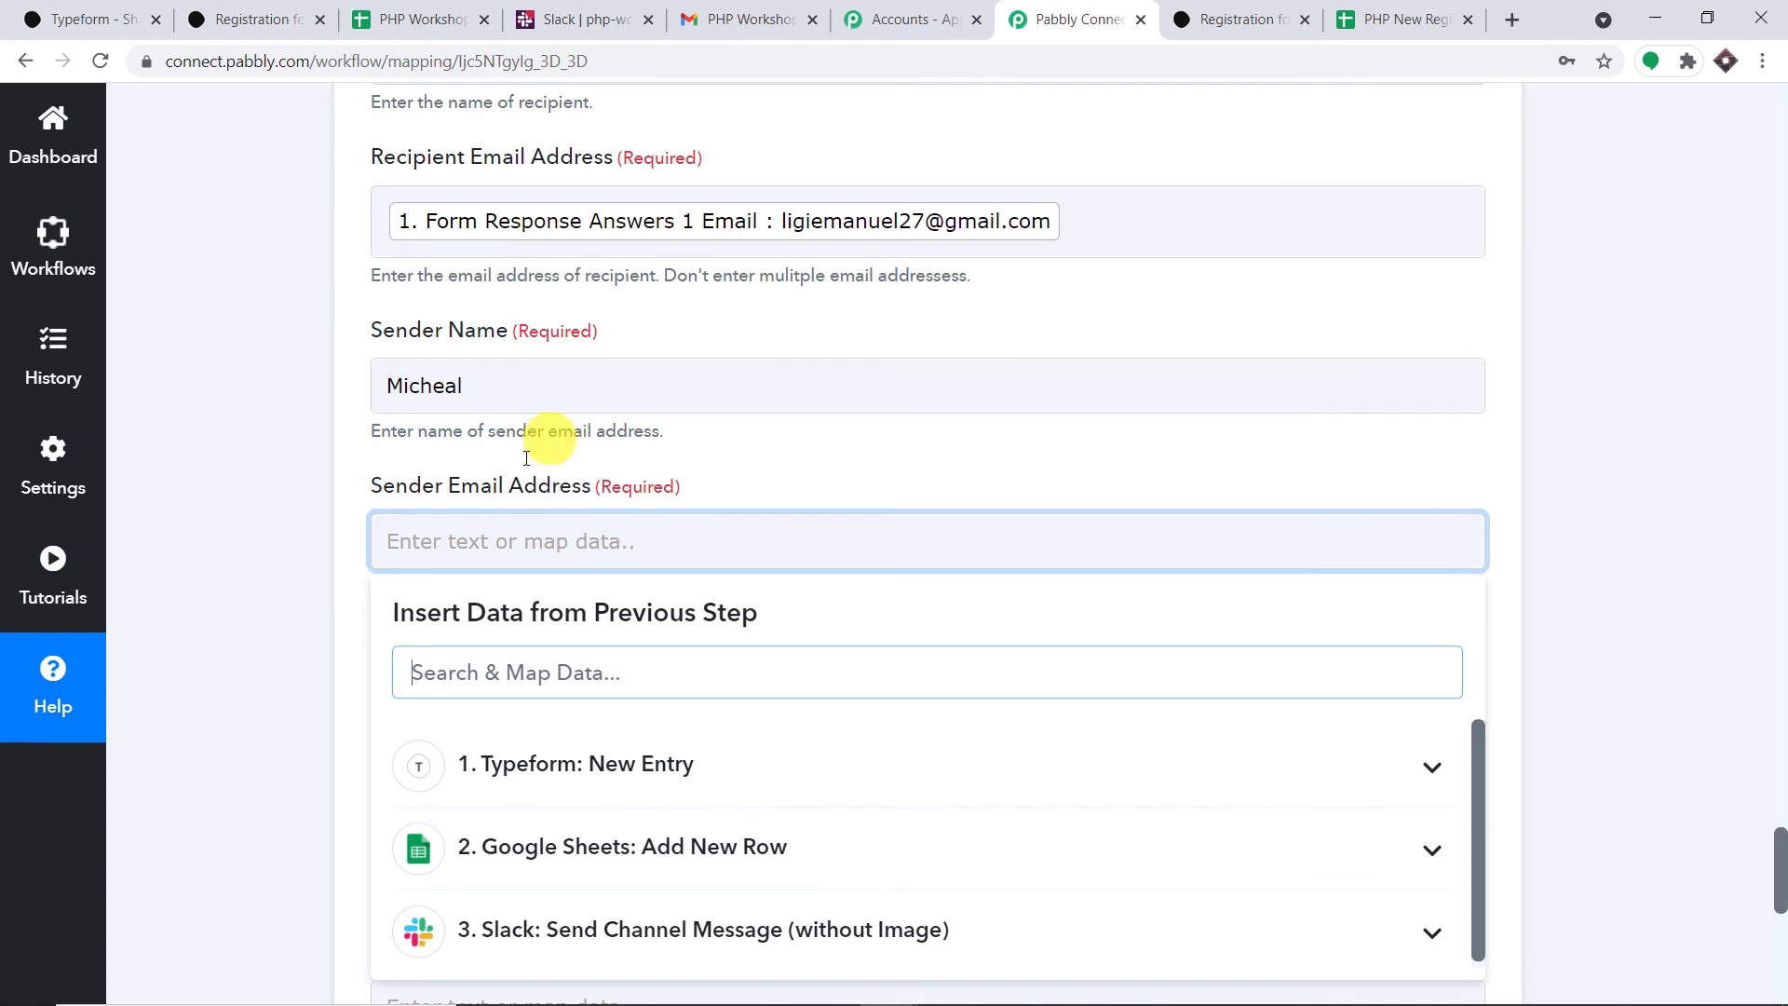
click(487, 544)
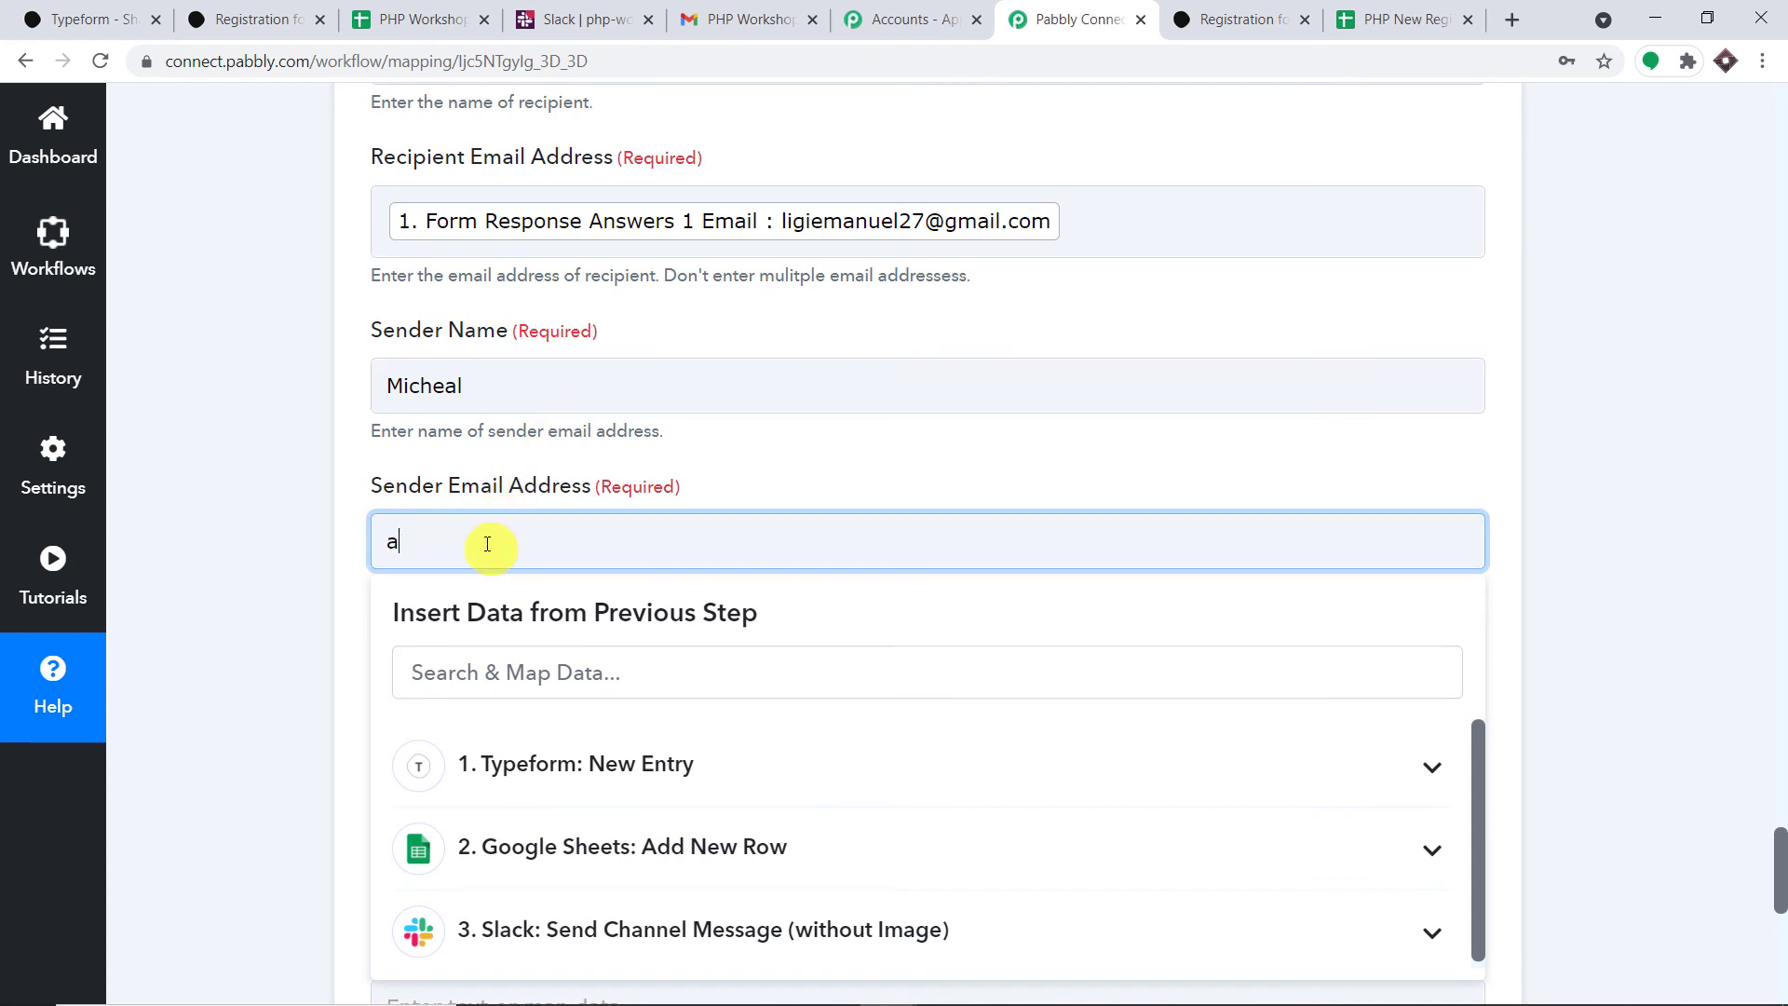
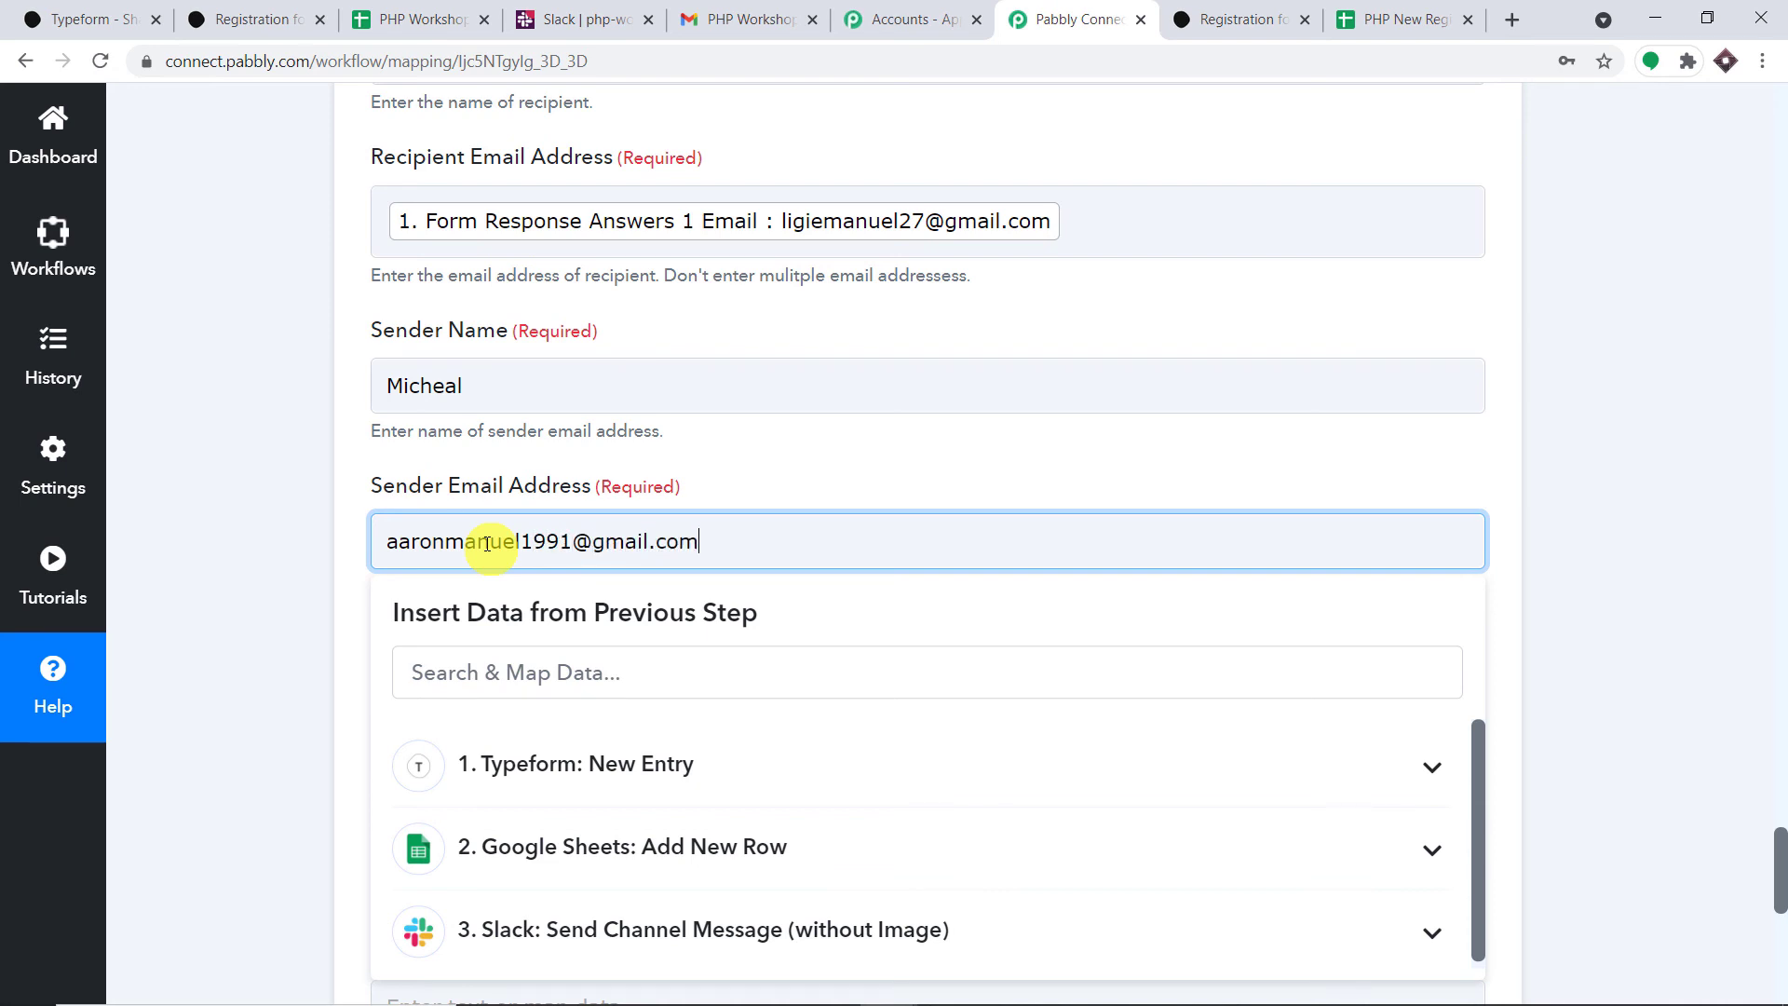
click(718, 445)
scroll(736, 456, down, 4)
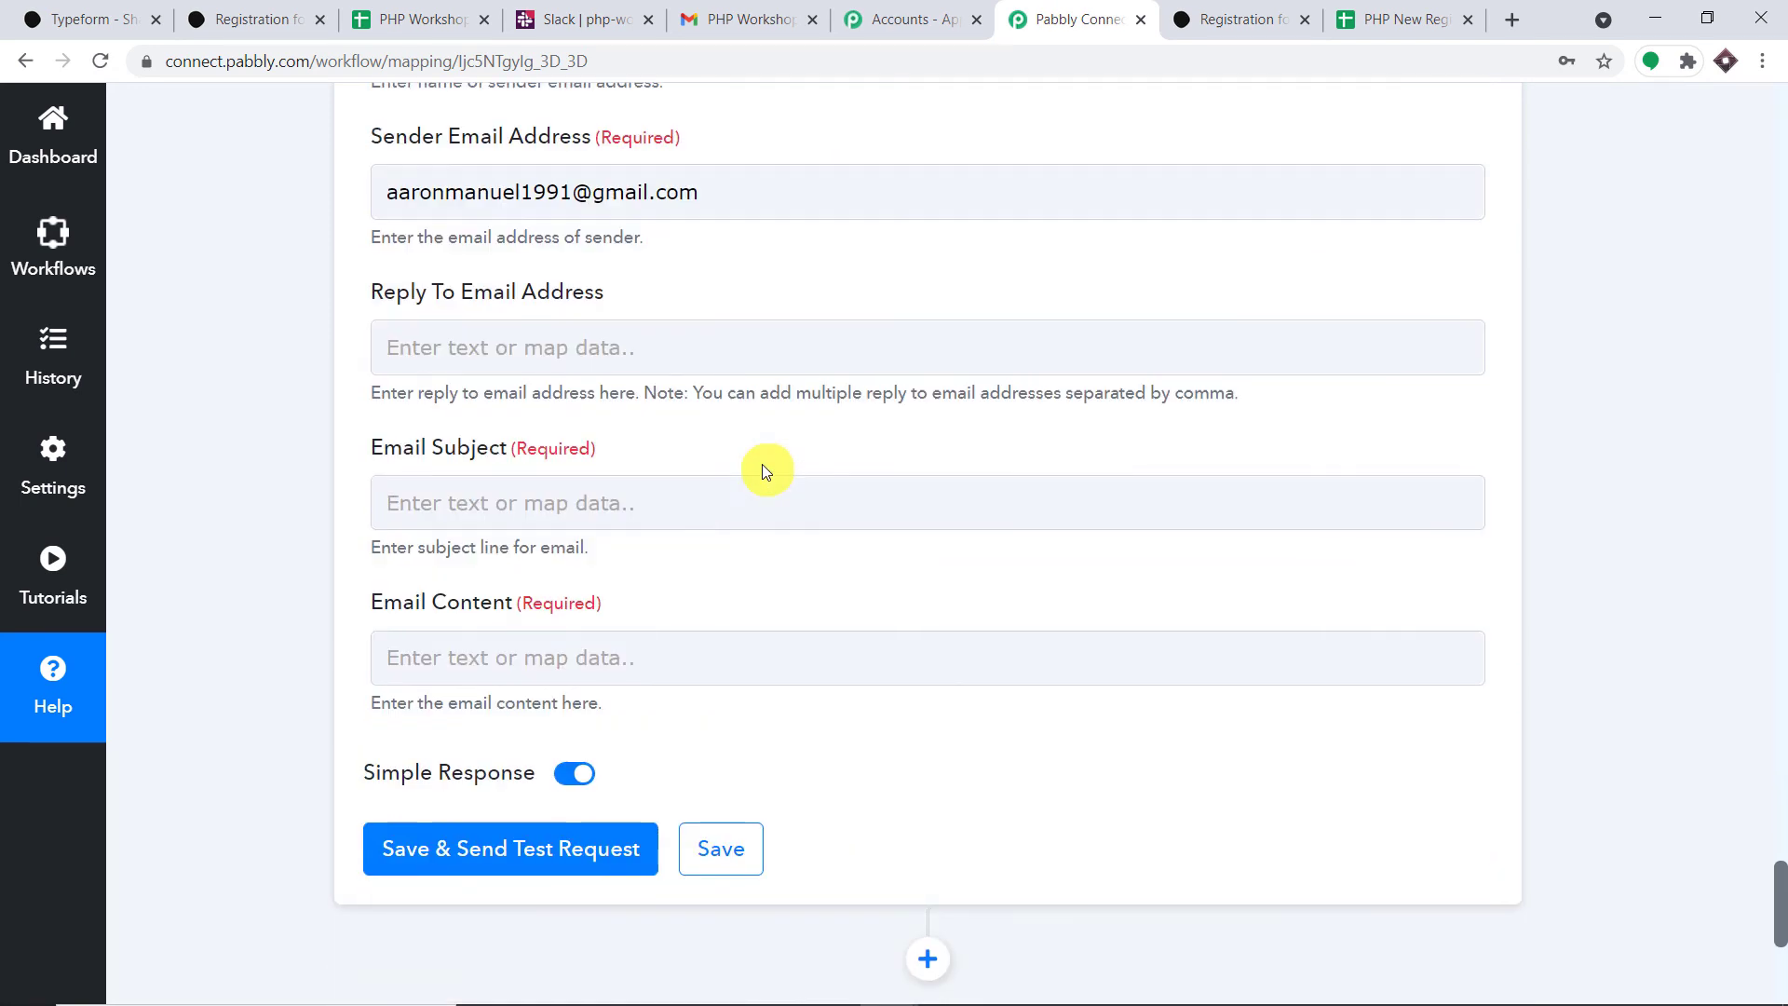
- Set the email subject to 'Welcome to Class'
click(551, 503)
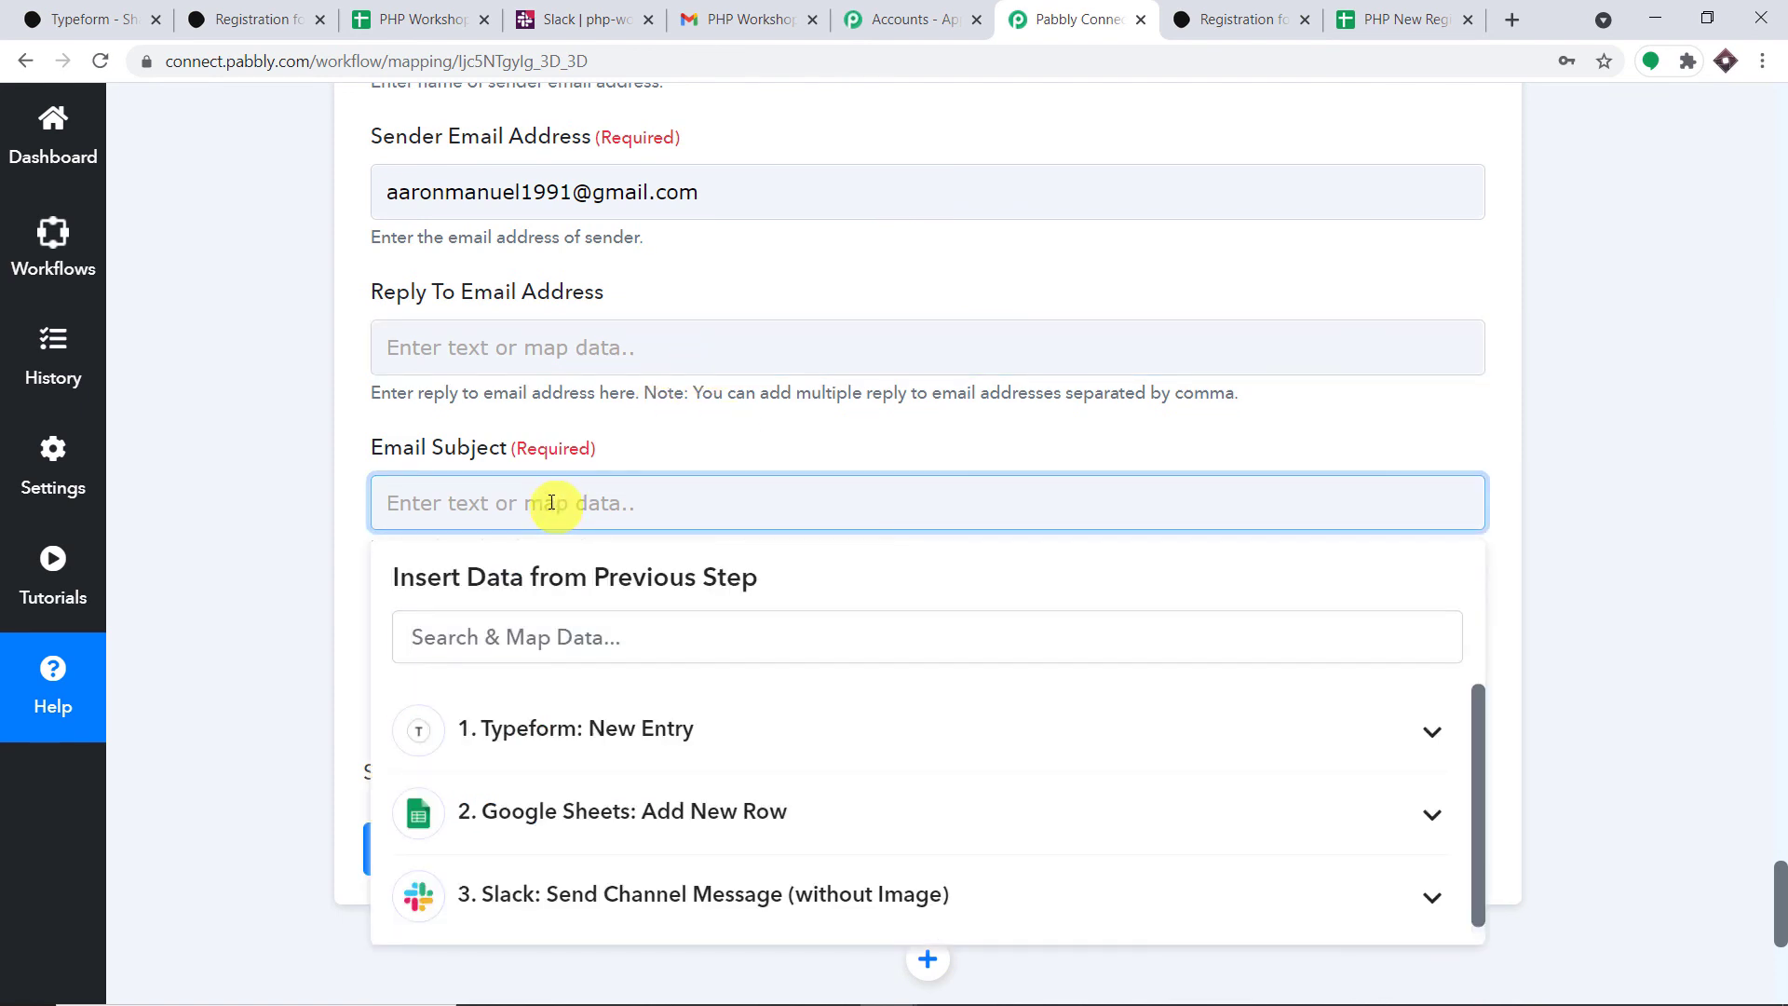
text(We)
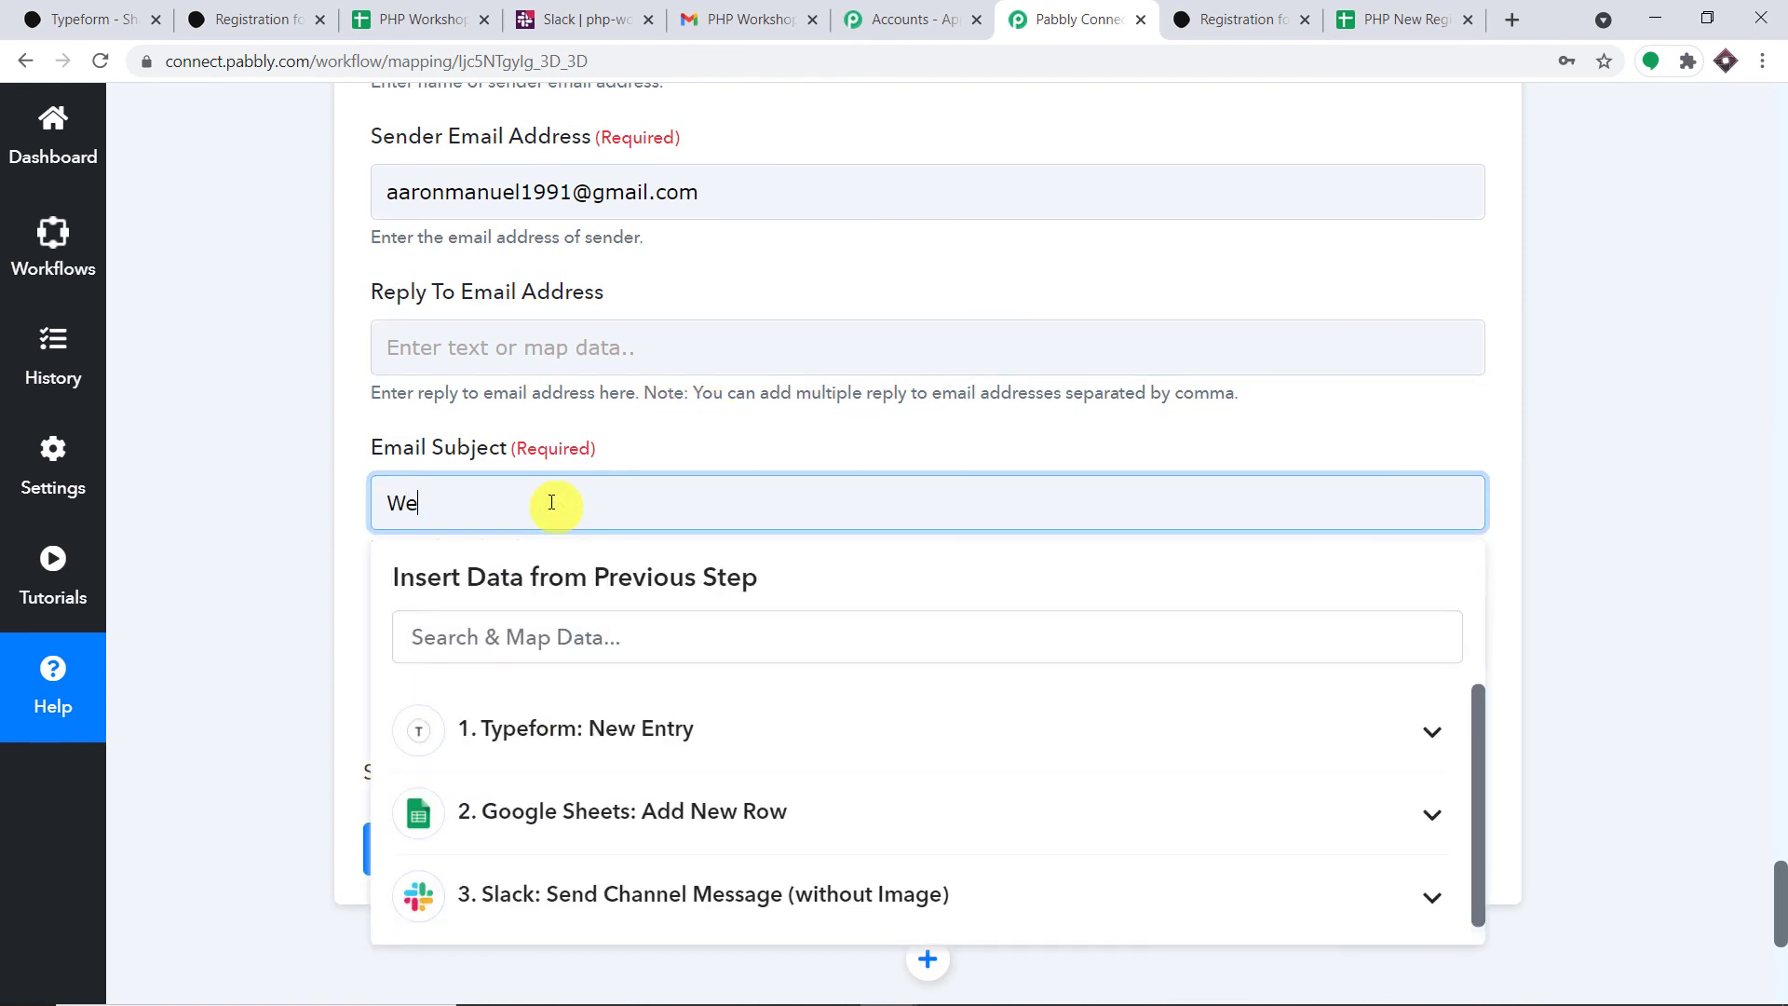
text(lcome to Class)
click(627, 415)
scroll(629, 415, down, 3)
- Start the email body with 'Hello', the Typeform name answer, and a welcome sentence
click(529, 309)
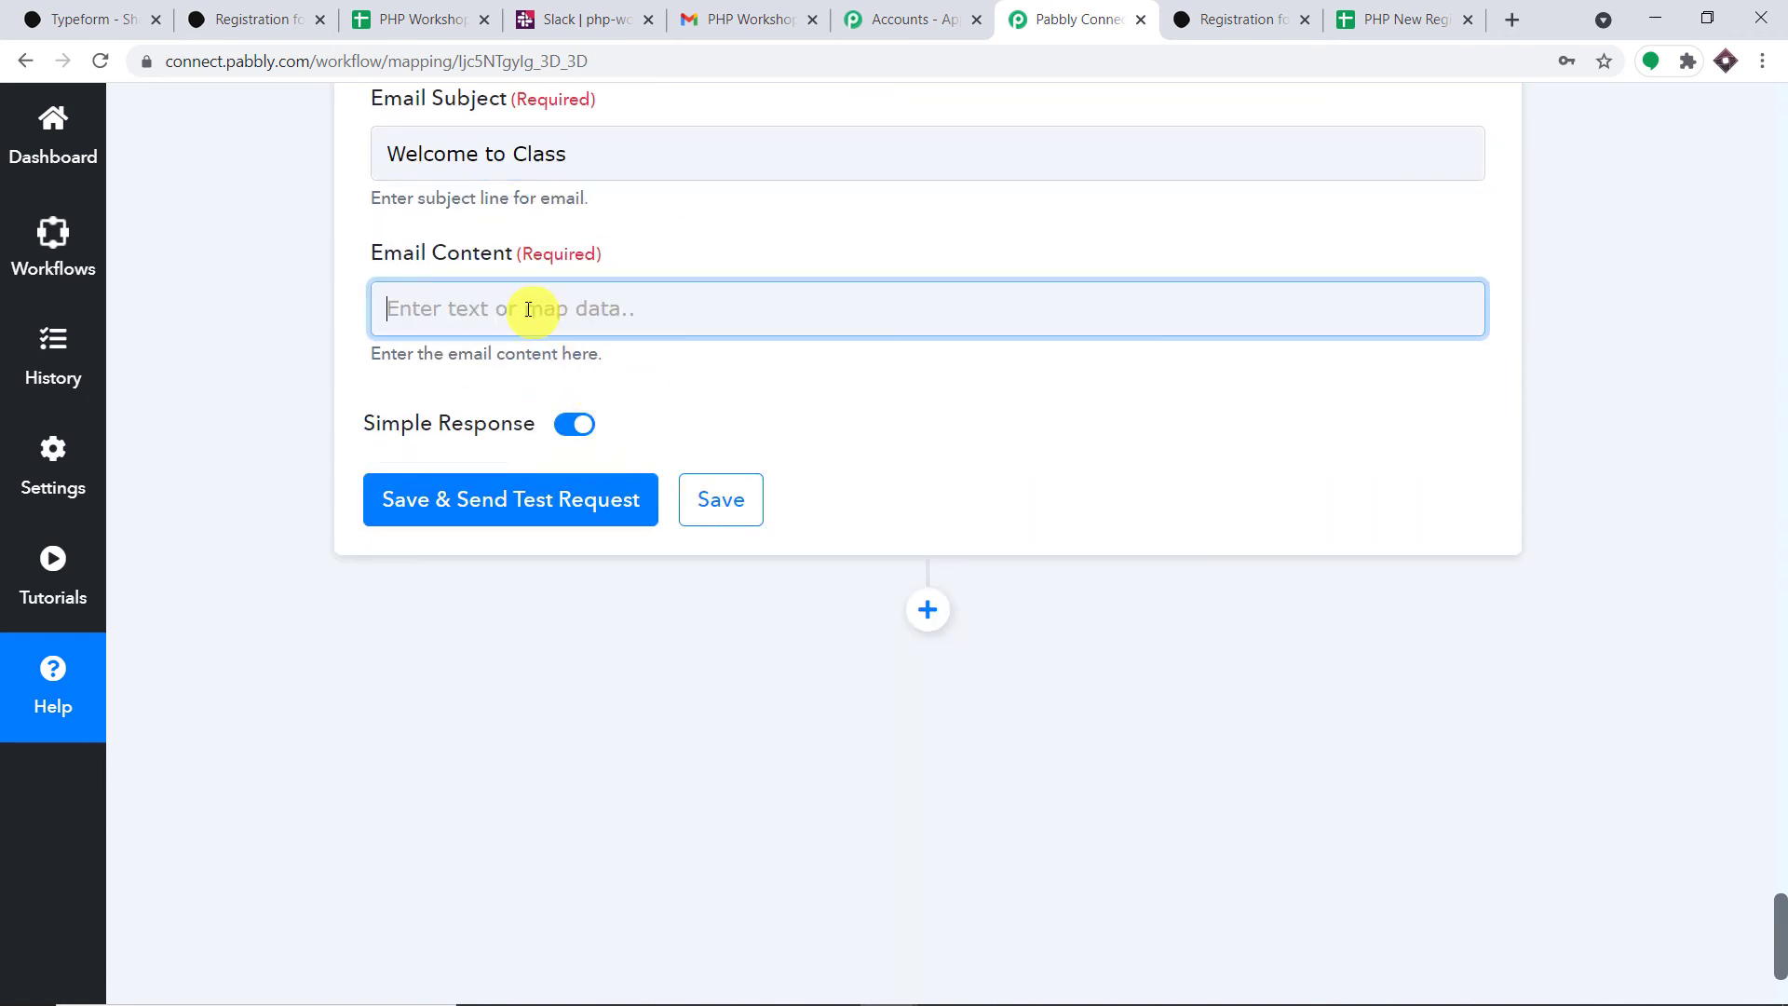
text(H)
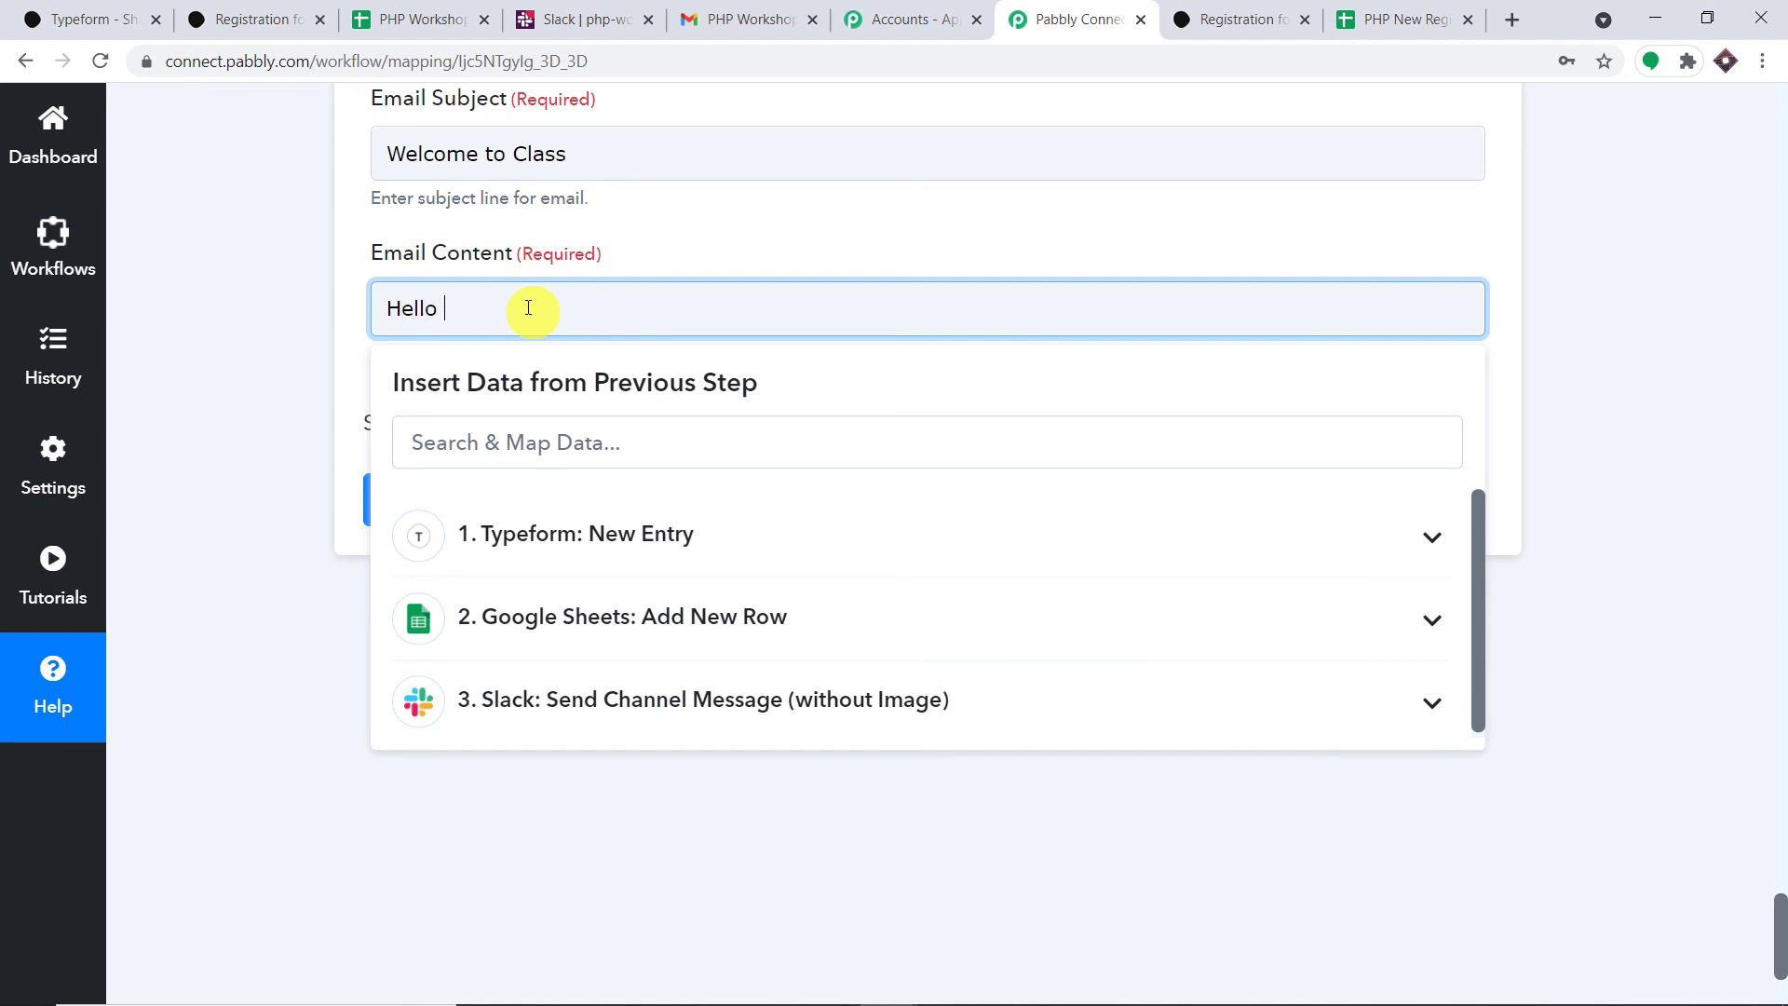
text(ello)
key(Return)
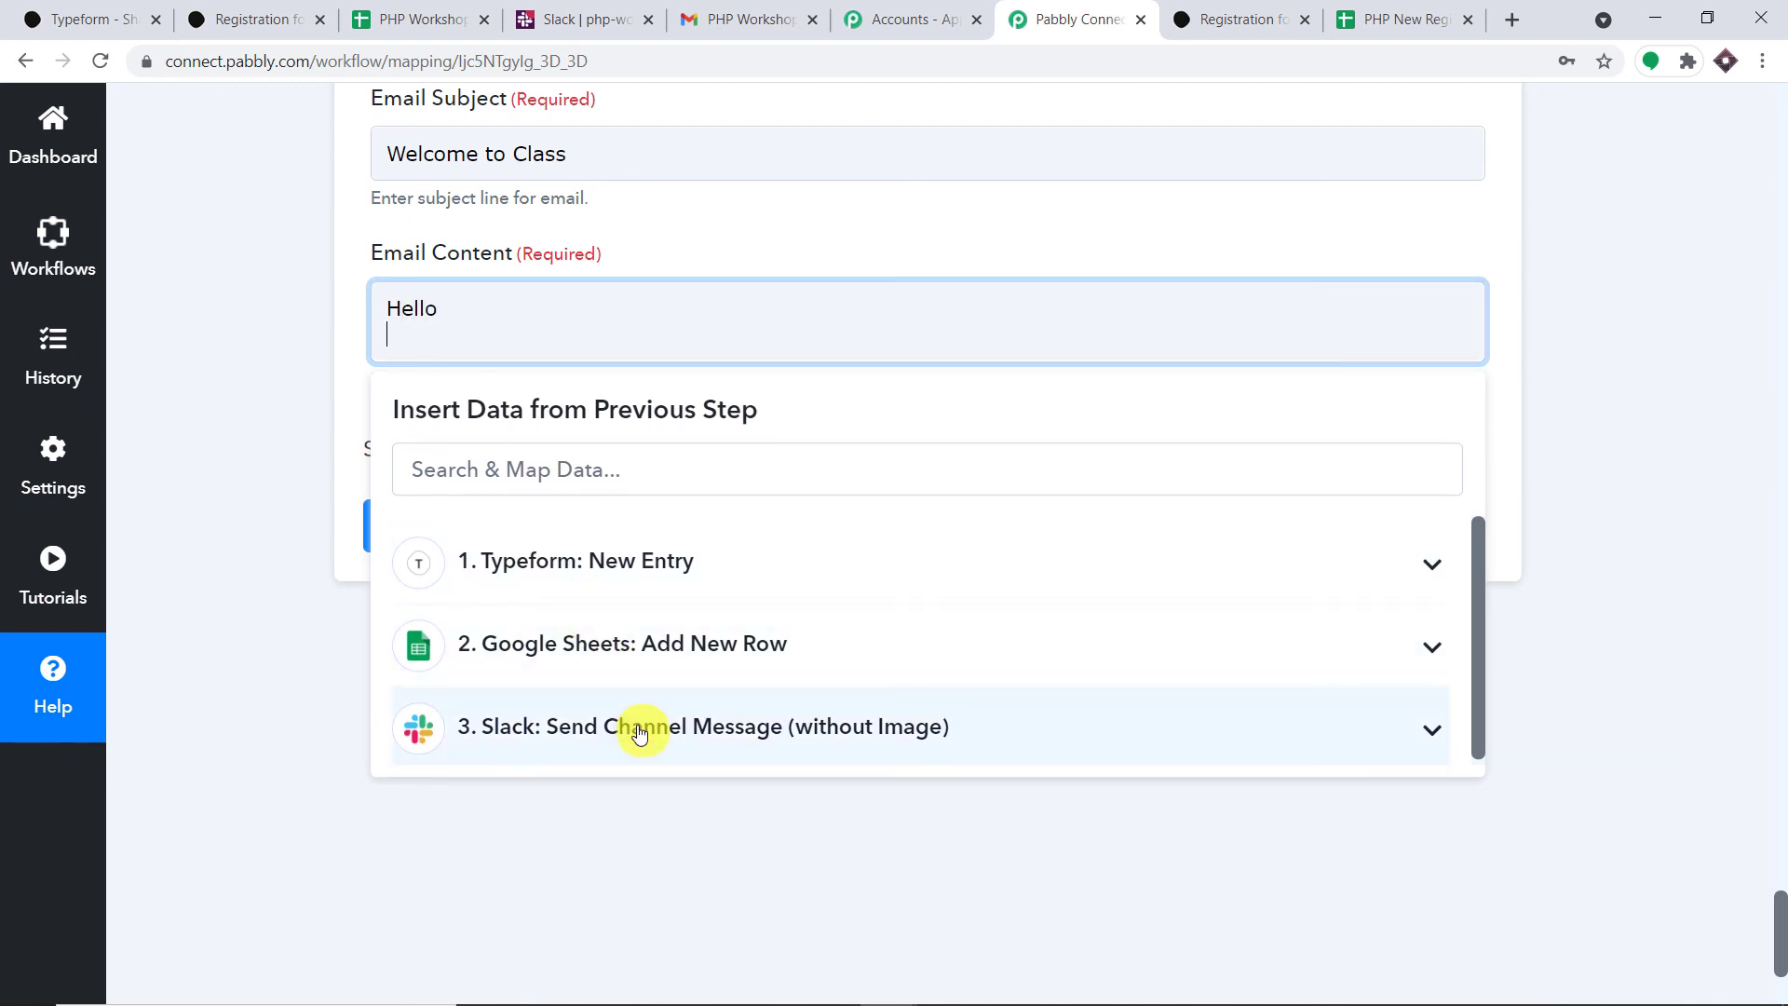
click(648, 571)
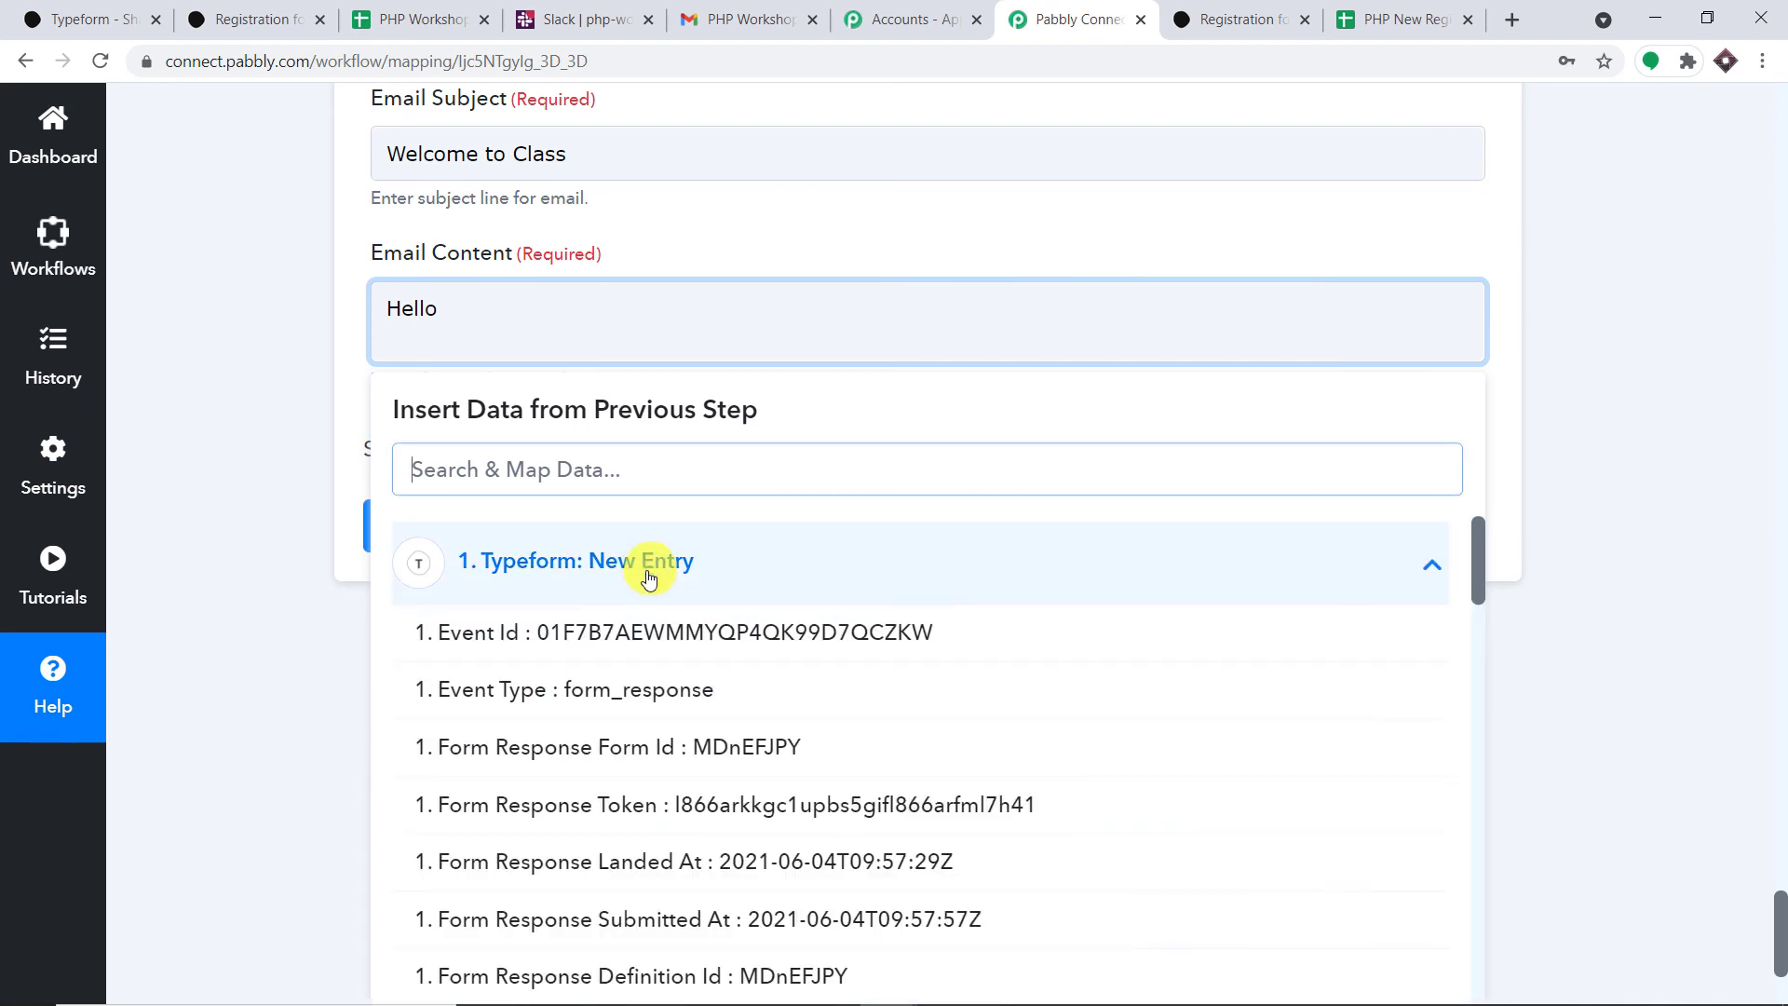
scroll(738, 723, down, 5)
scroll(755, 736, down, 8)
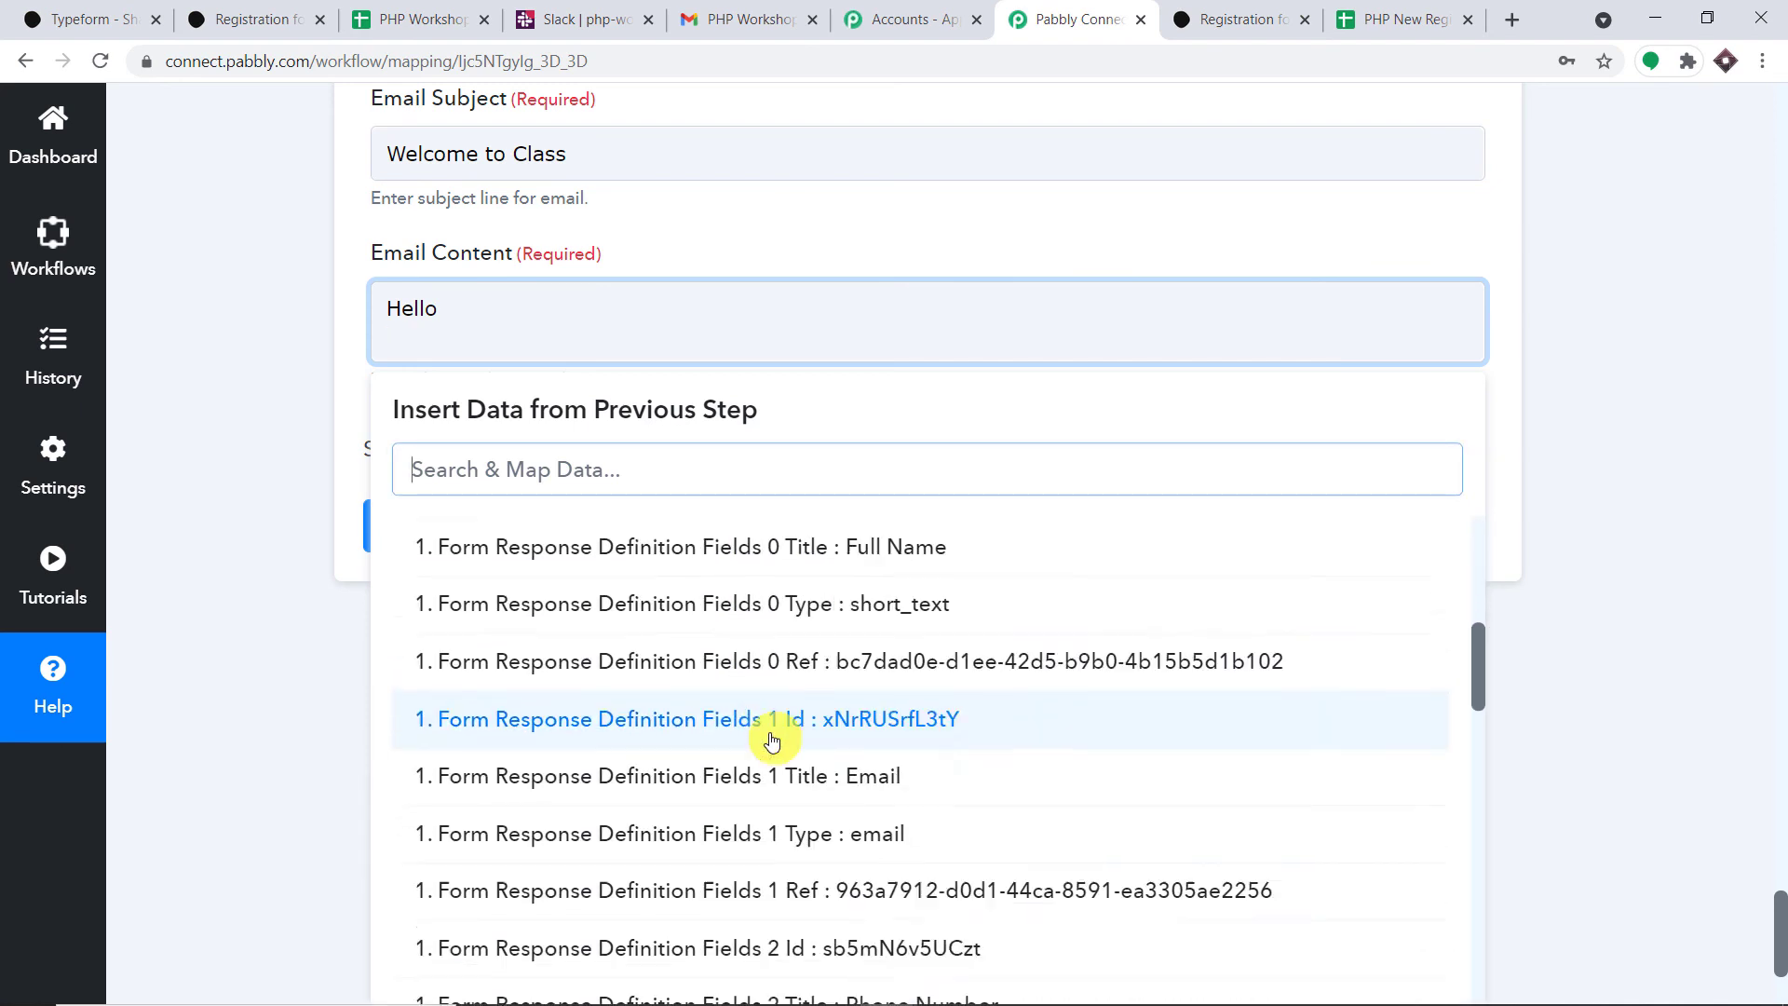
scroll(1001, 771, down, 2)
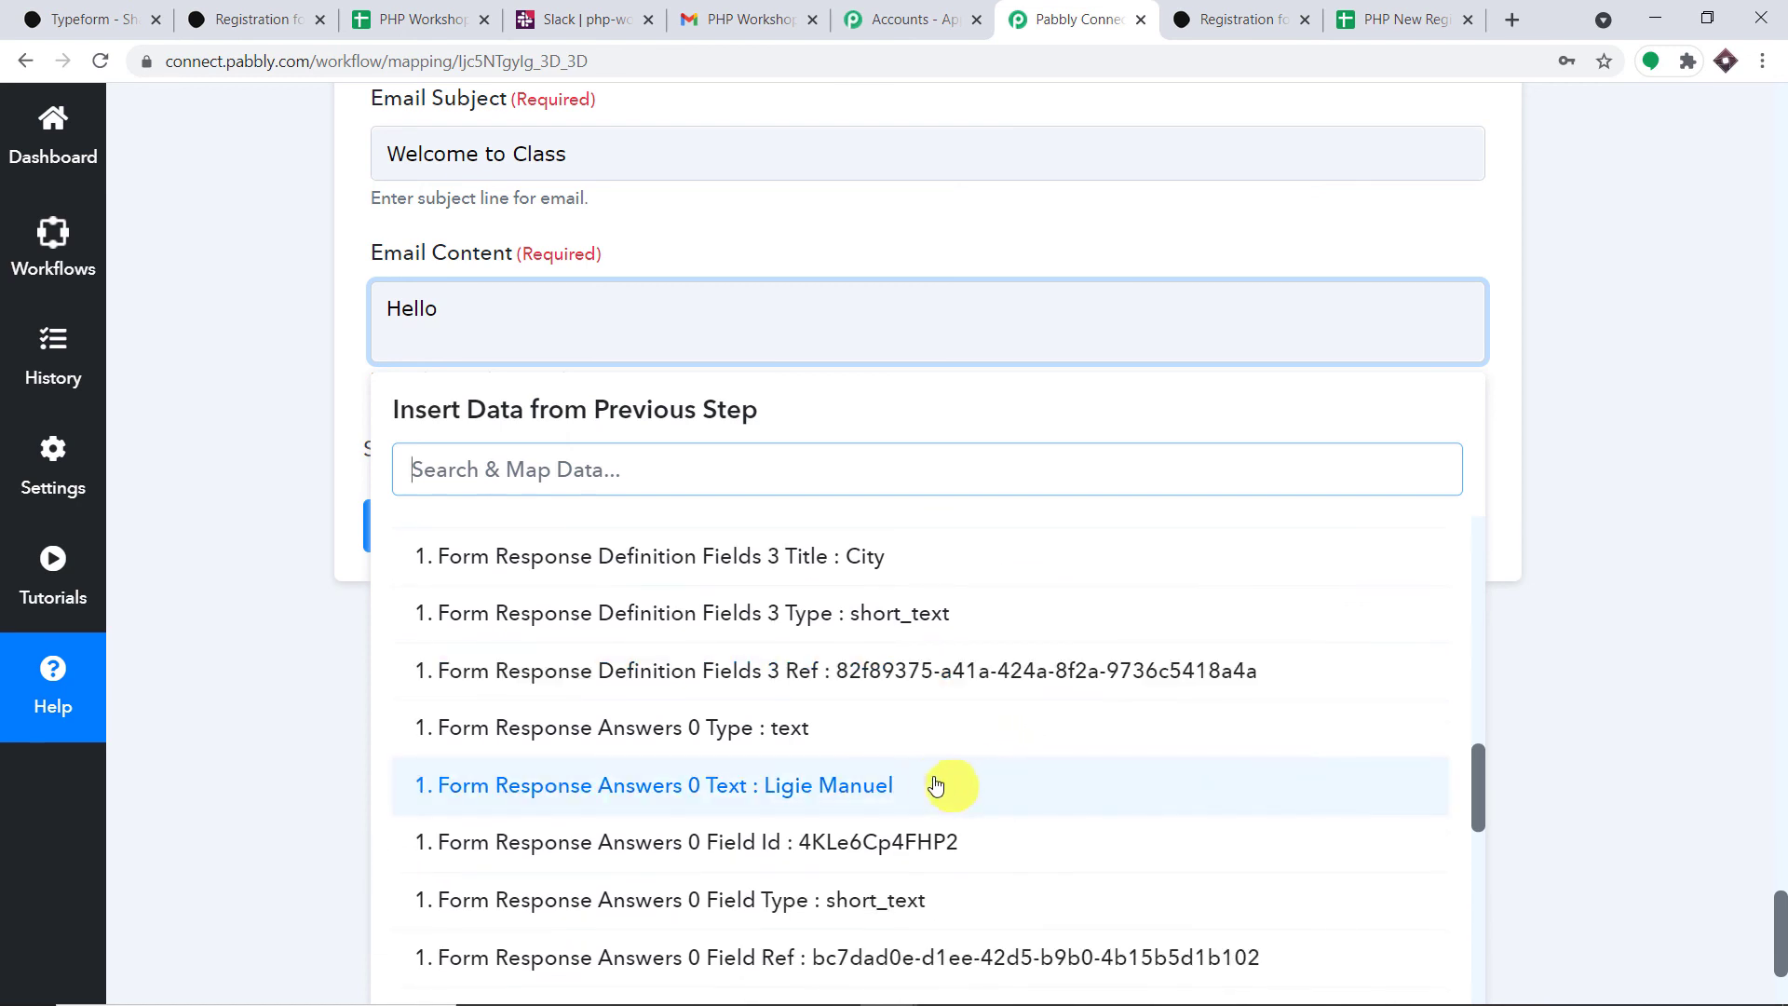
click(933, 782)
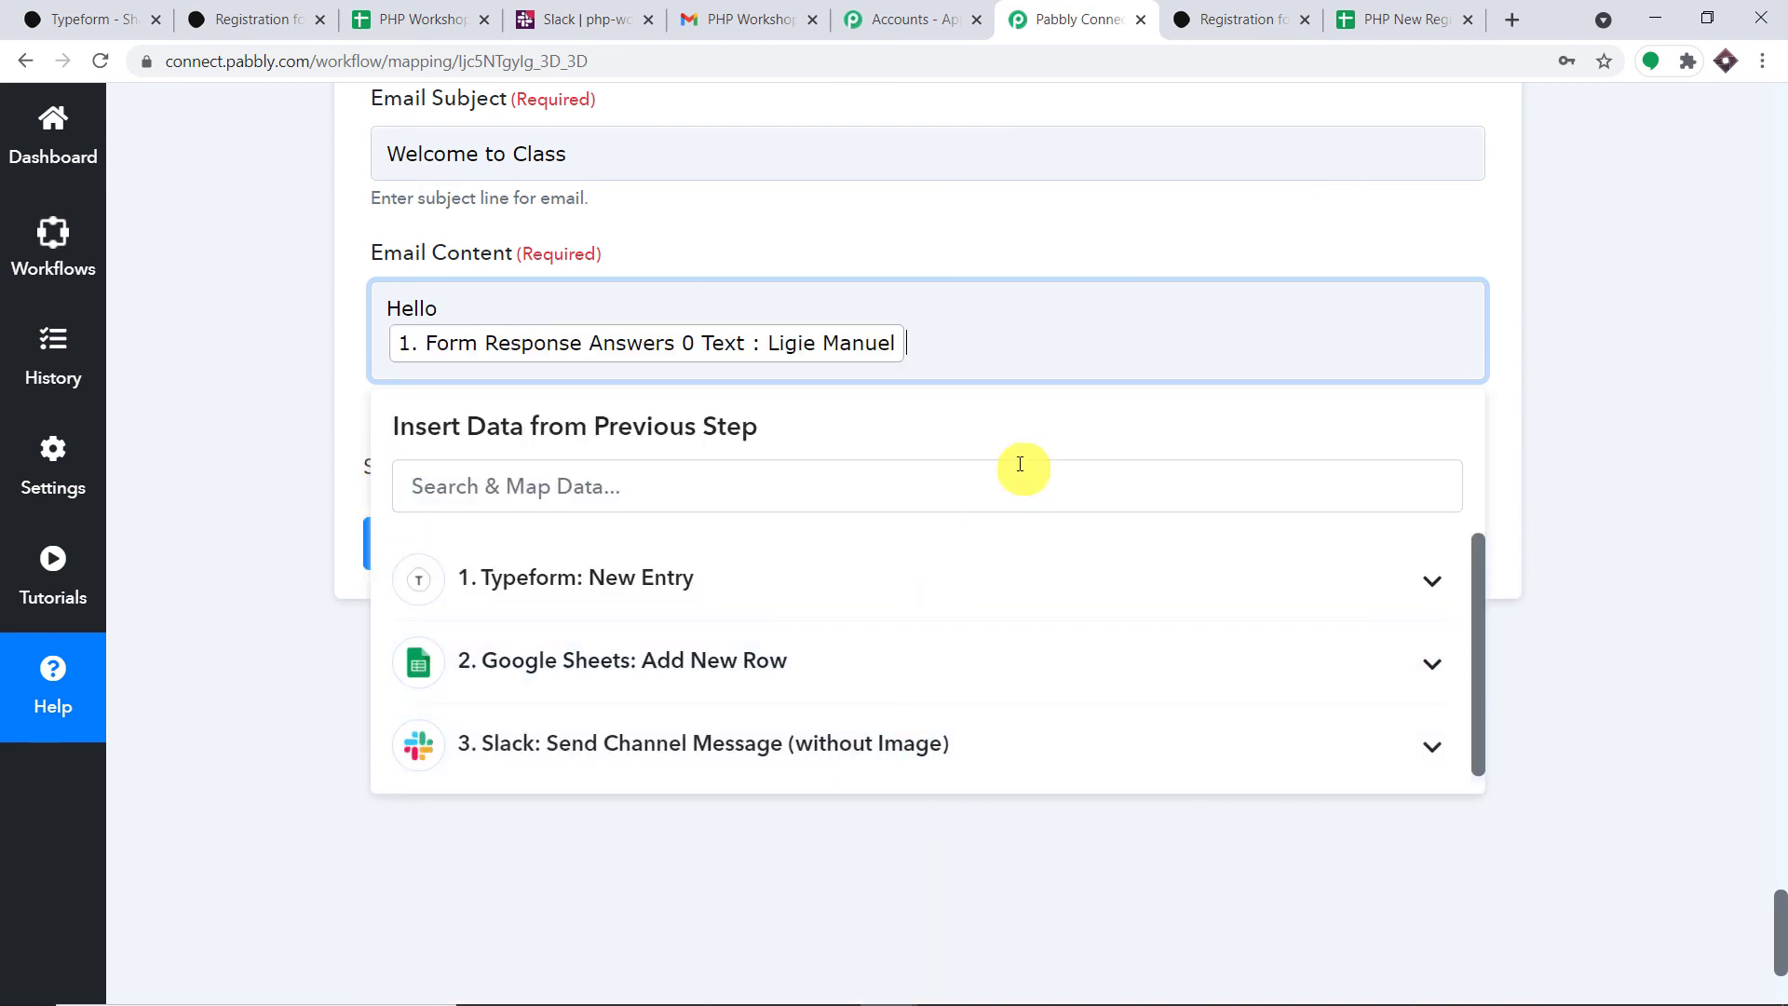
text(, welcome to PHP registration class. Your will be)
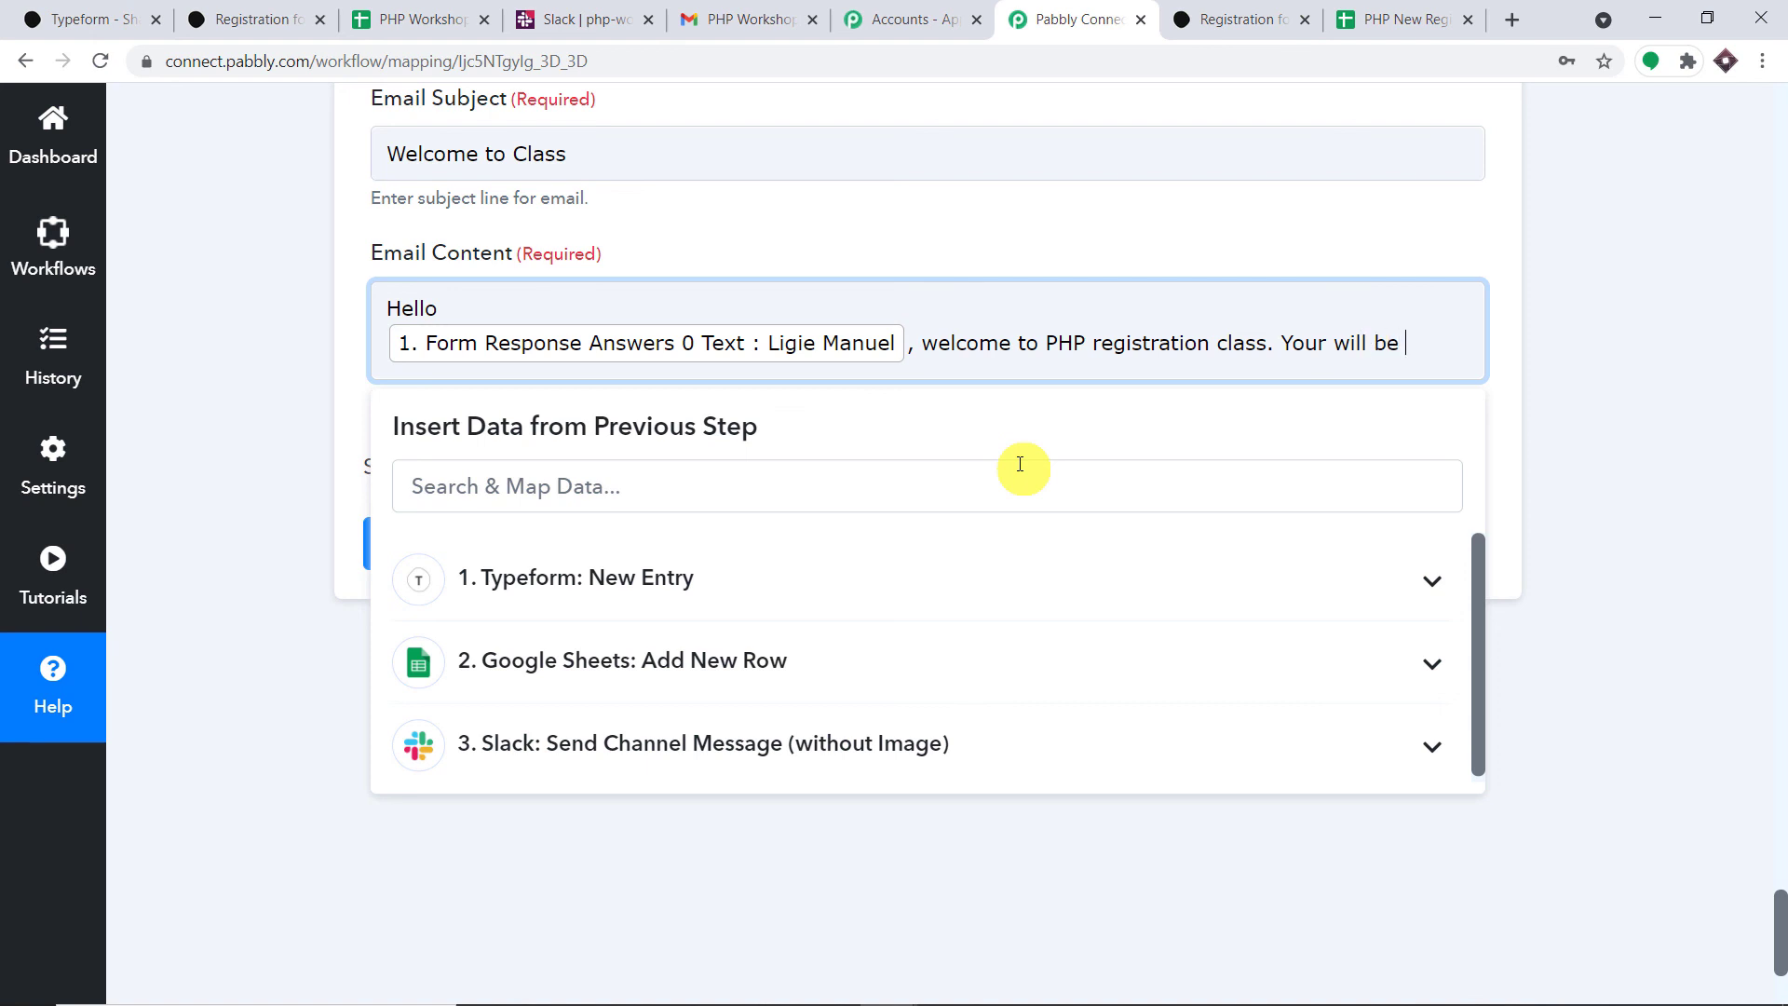
text(getting regular updates)
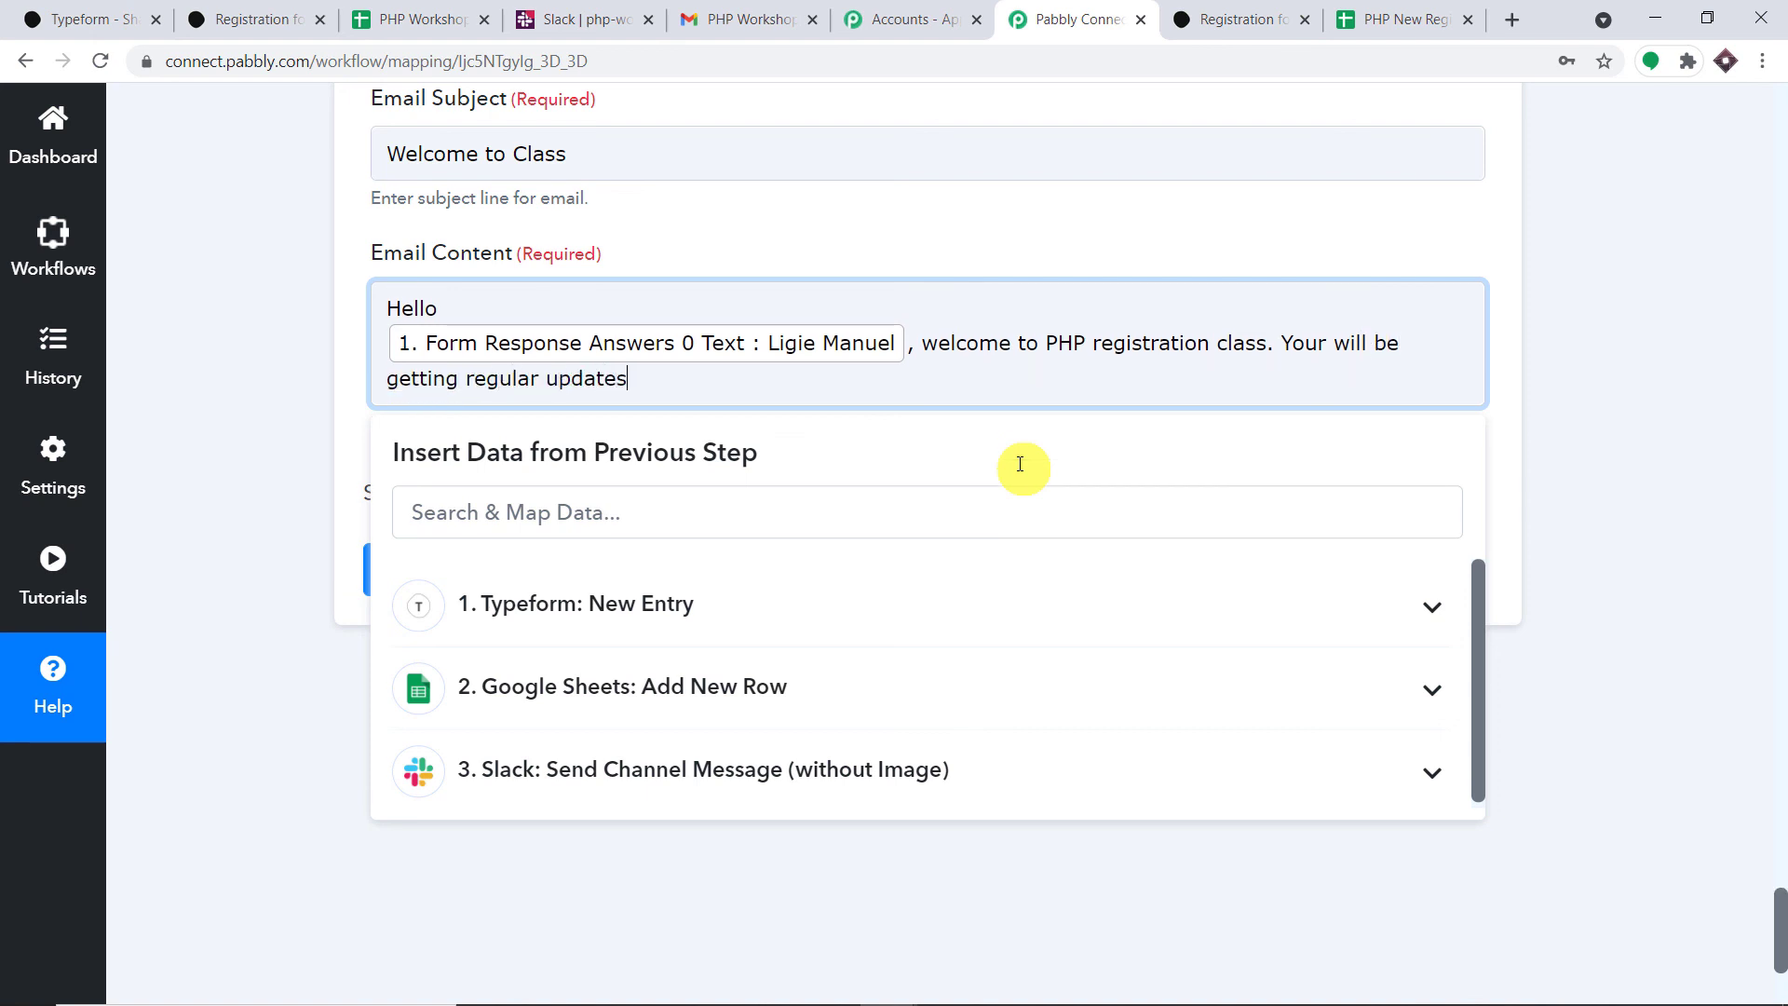
text(mail :)
- Insert the Typeform email answer into the body and fix the 'Your' typo to 'You'
click(917, 617)
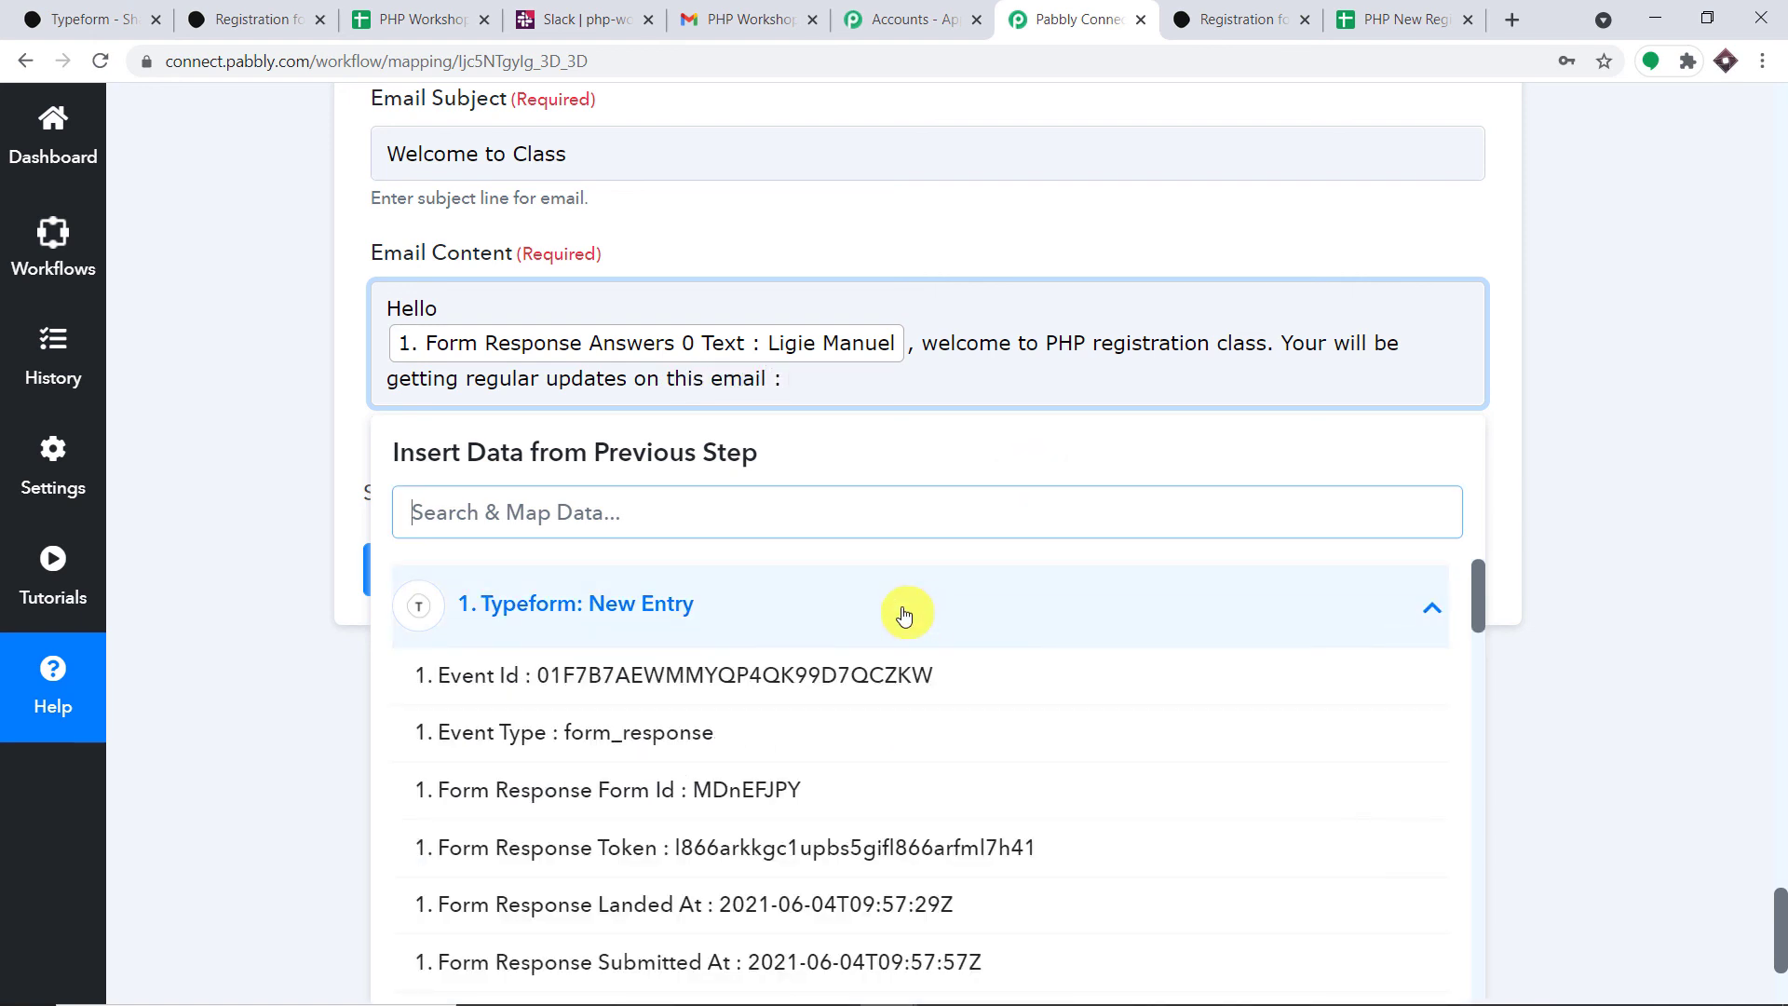
text(ligi)
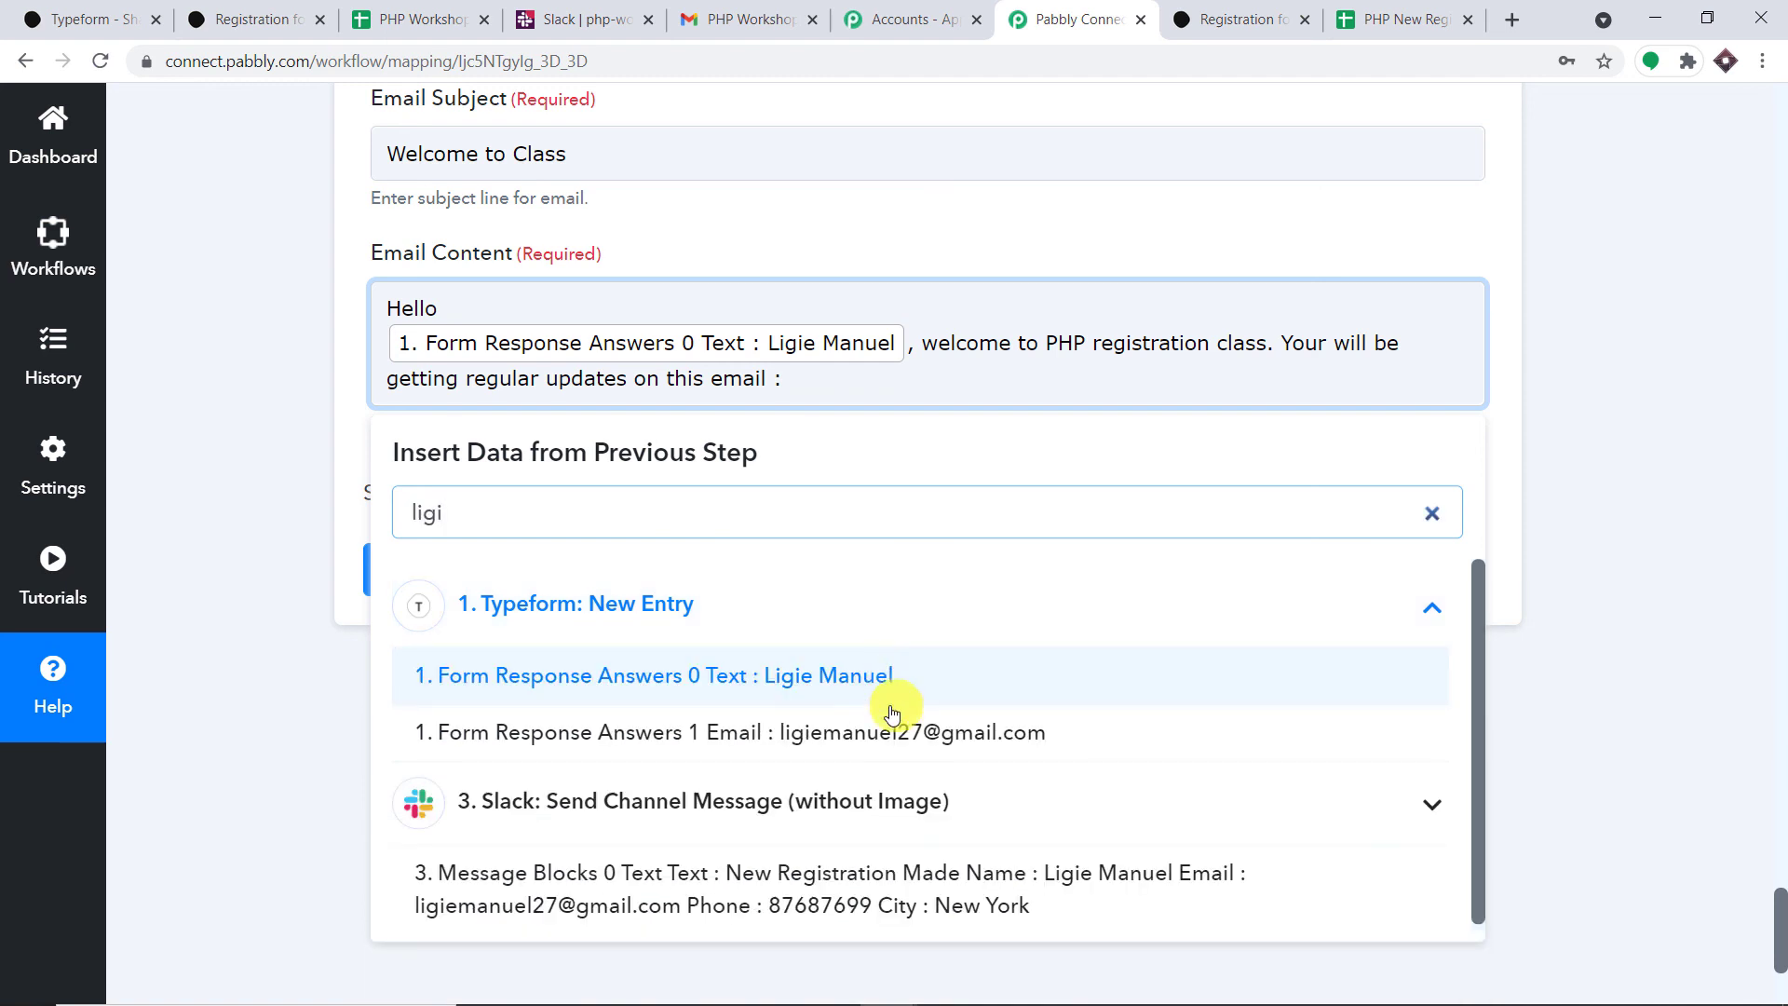
click(894, 732)
click(1587, 400)
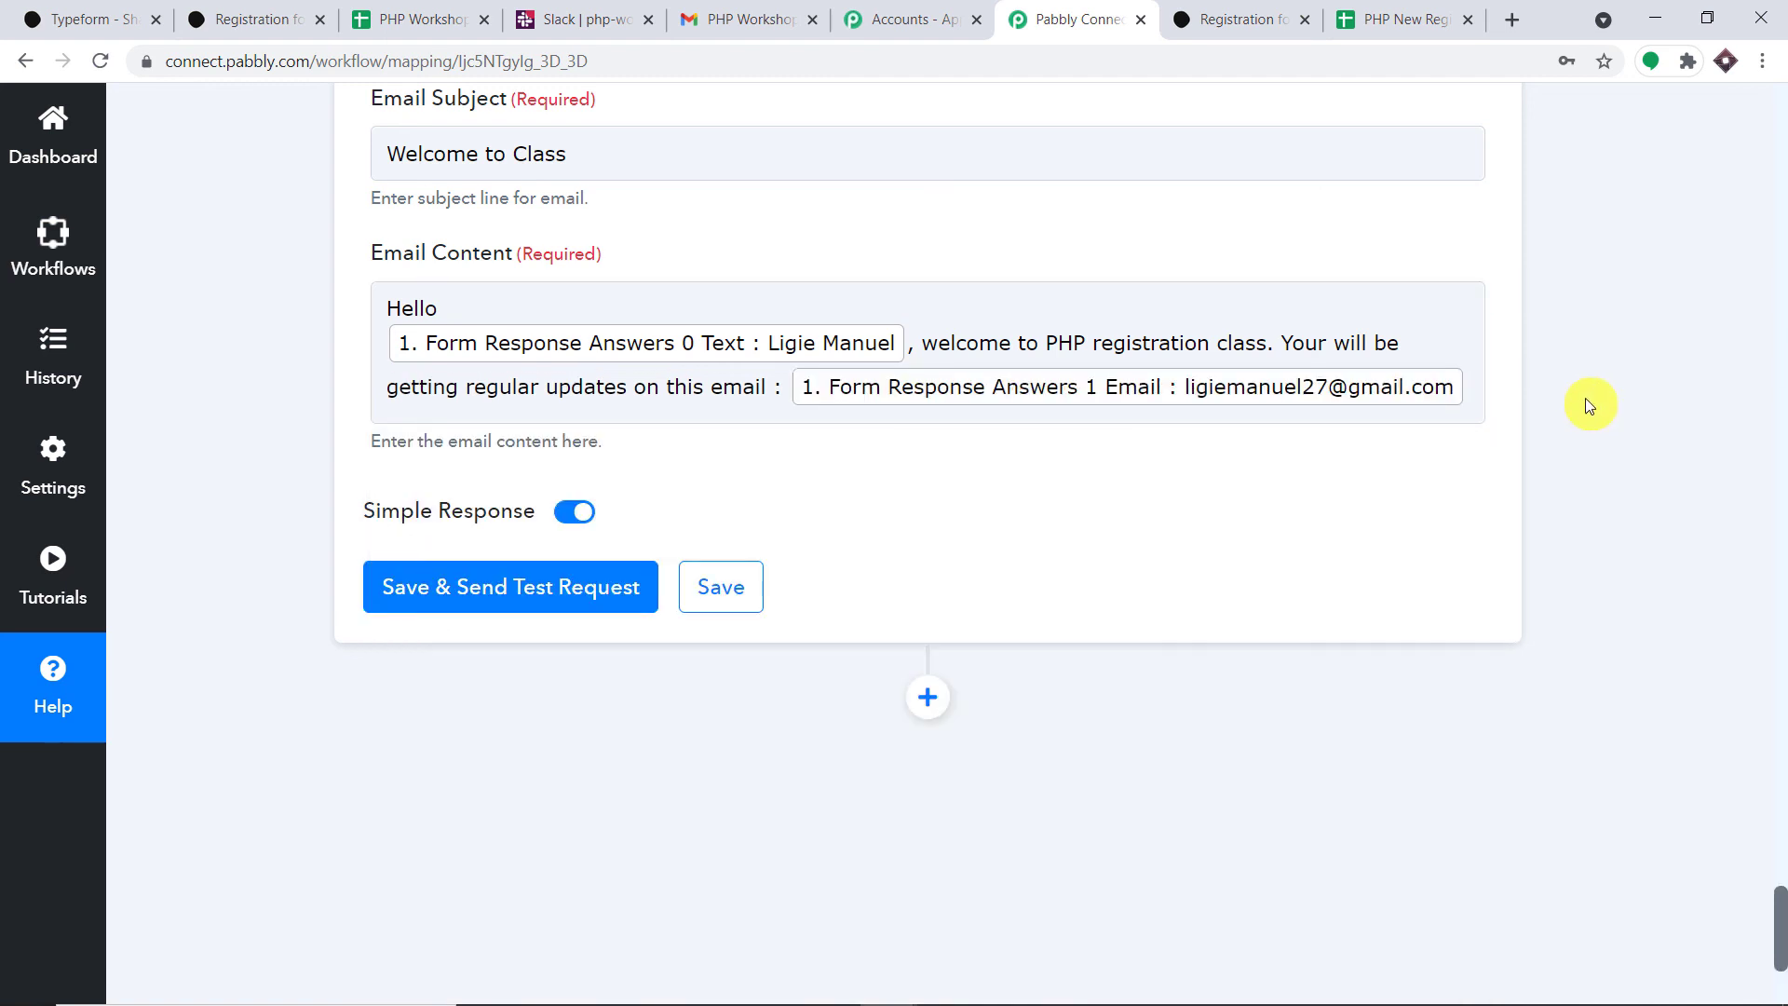
click(1330, 343)
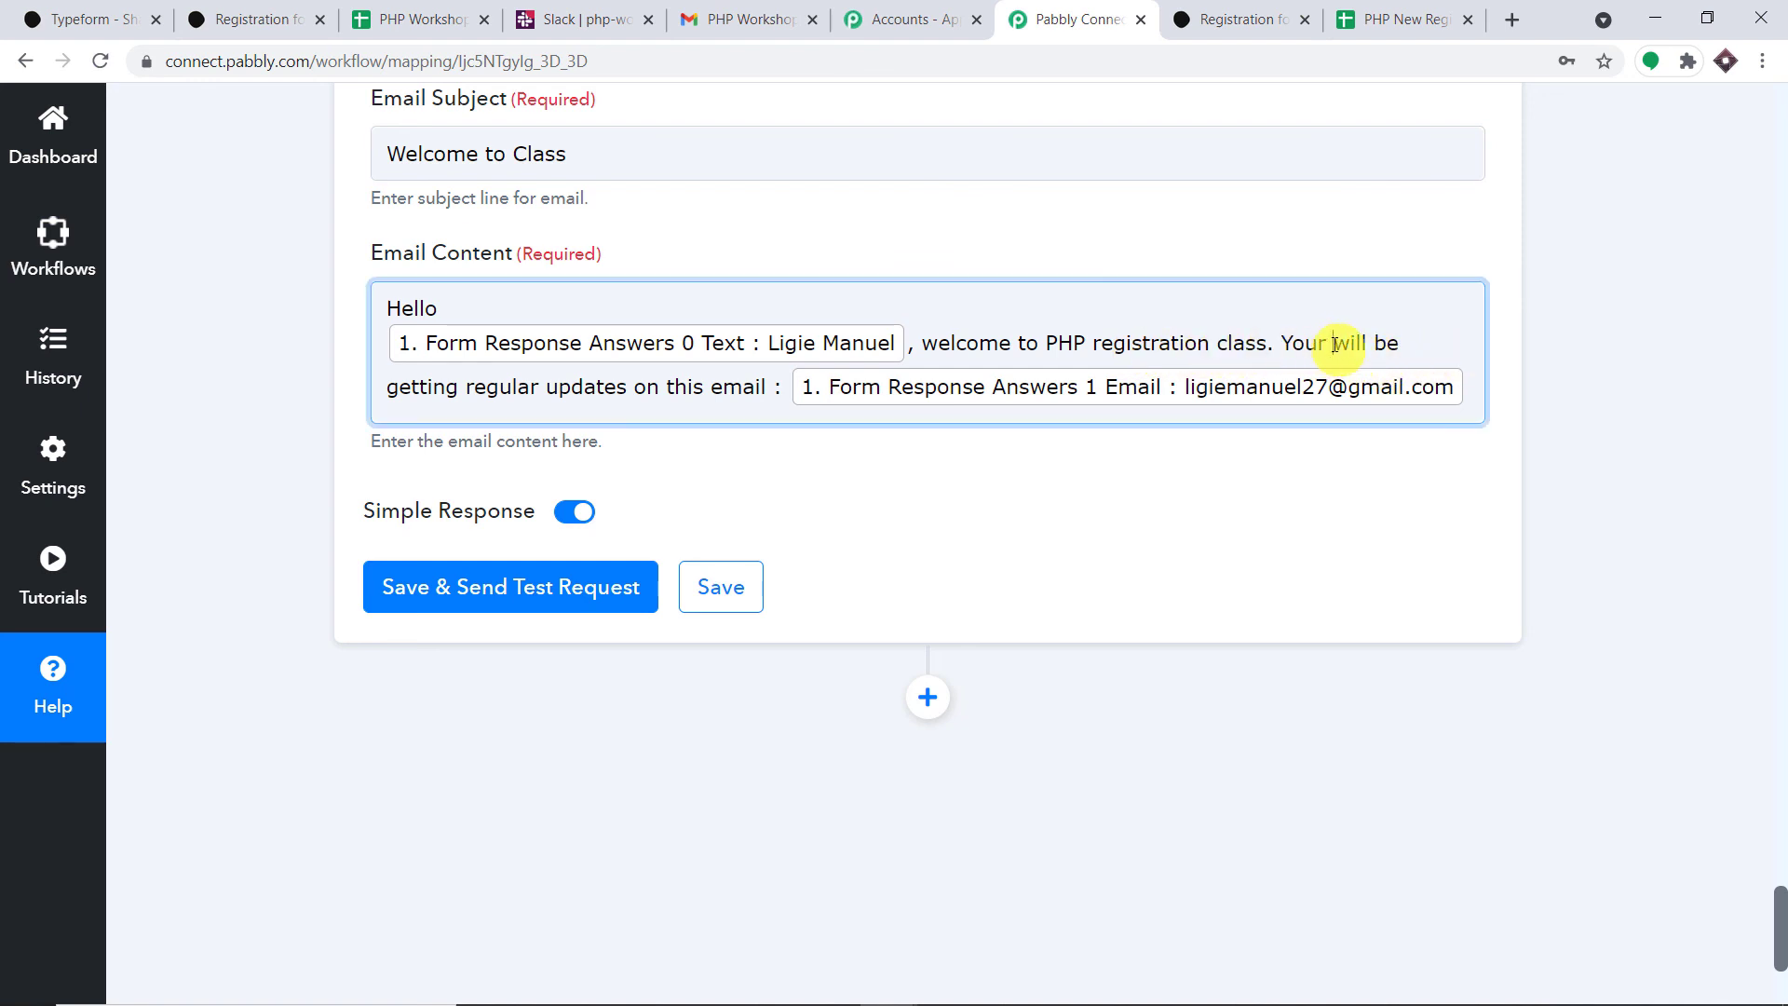
key(BackSpace)
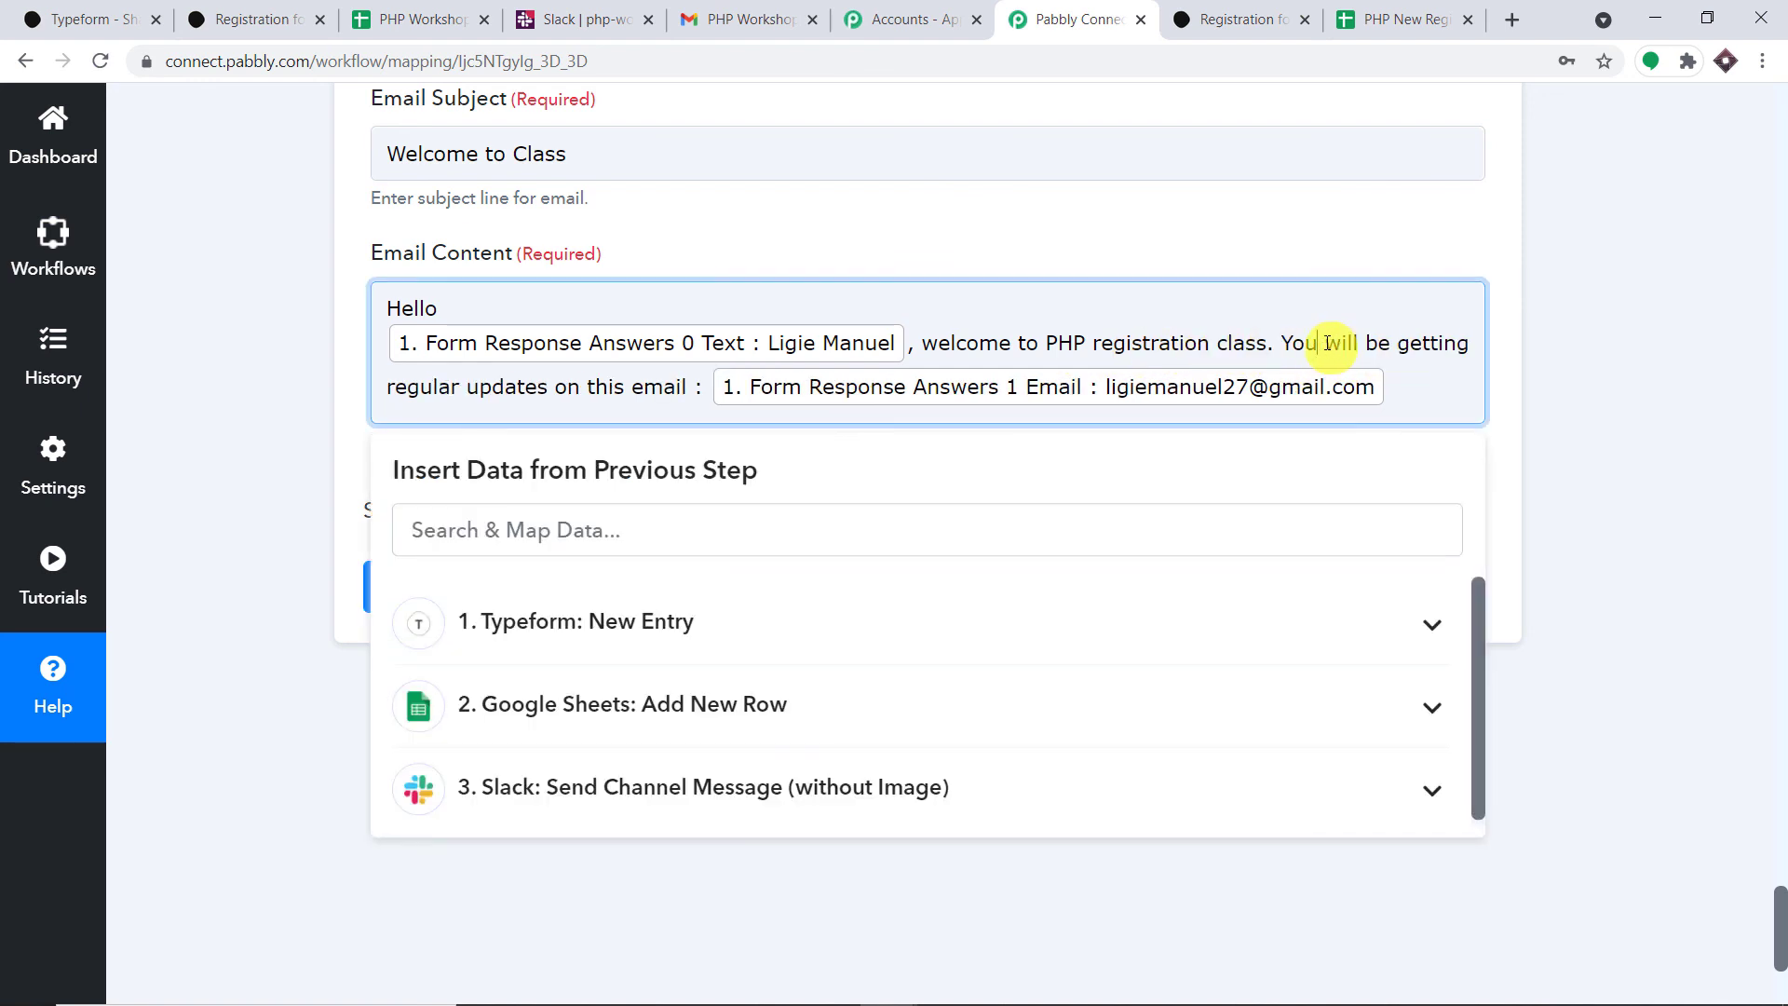
click(1386, 244)
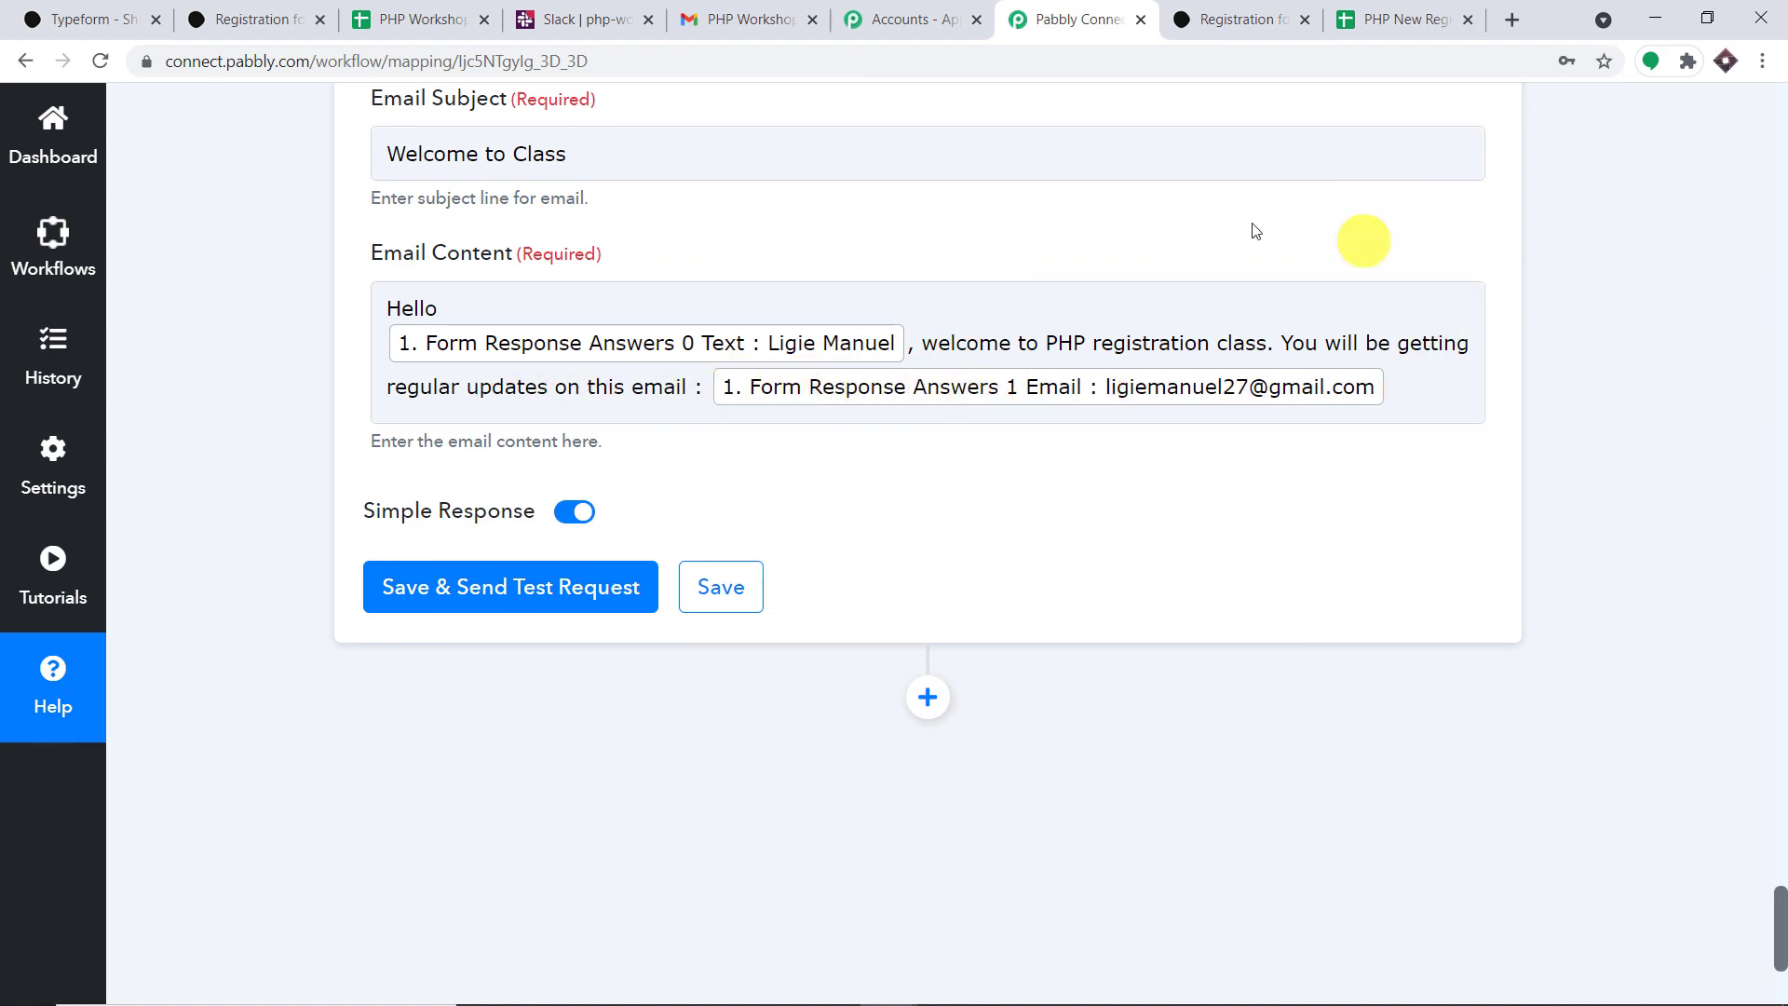
scroll(991, 289, up, 3)
scroll(996, 303, down, 5)
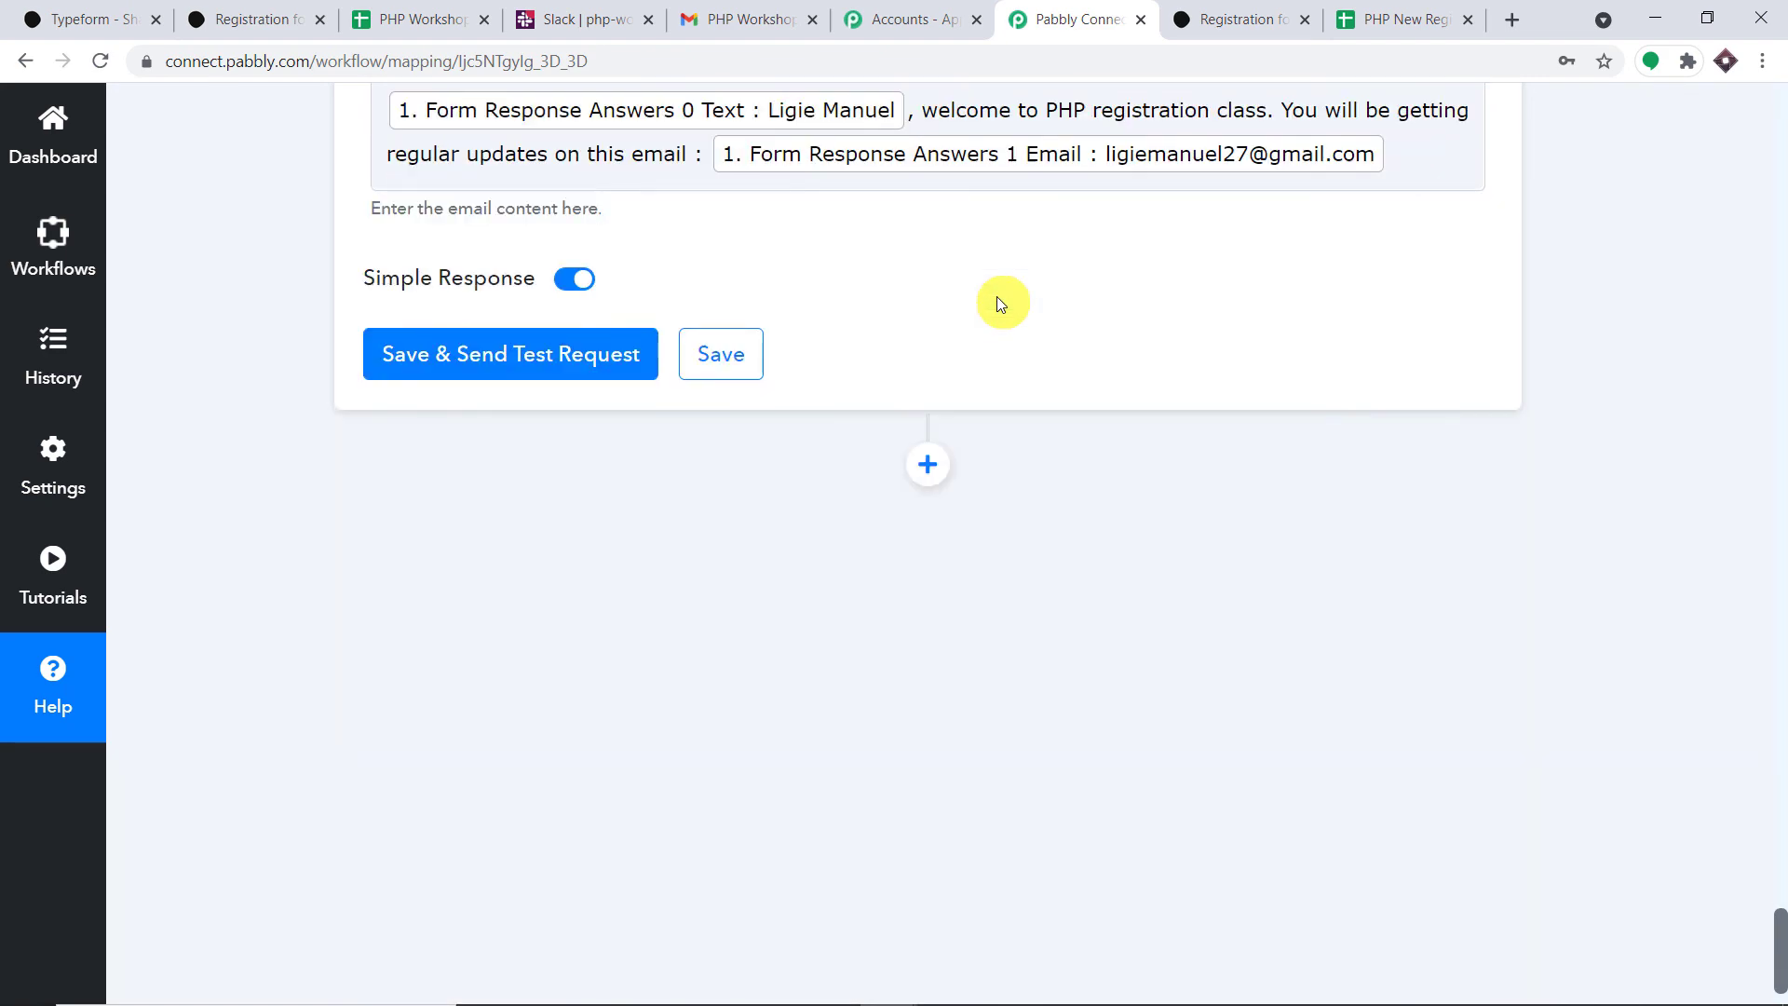
- Save the Gmail step and send a test email, getting a SENT response
click(522, 354)
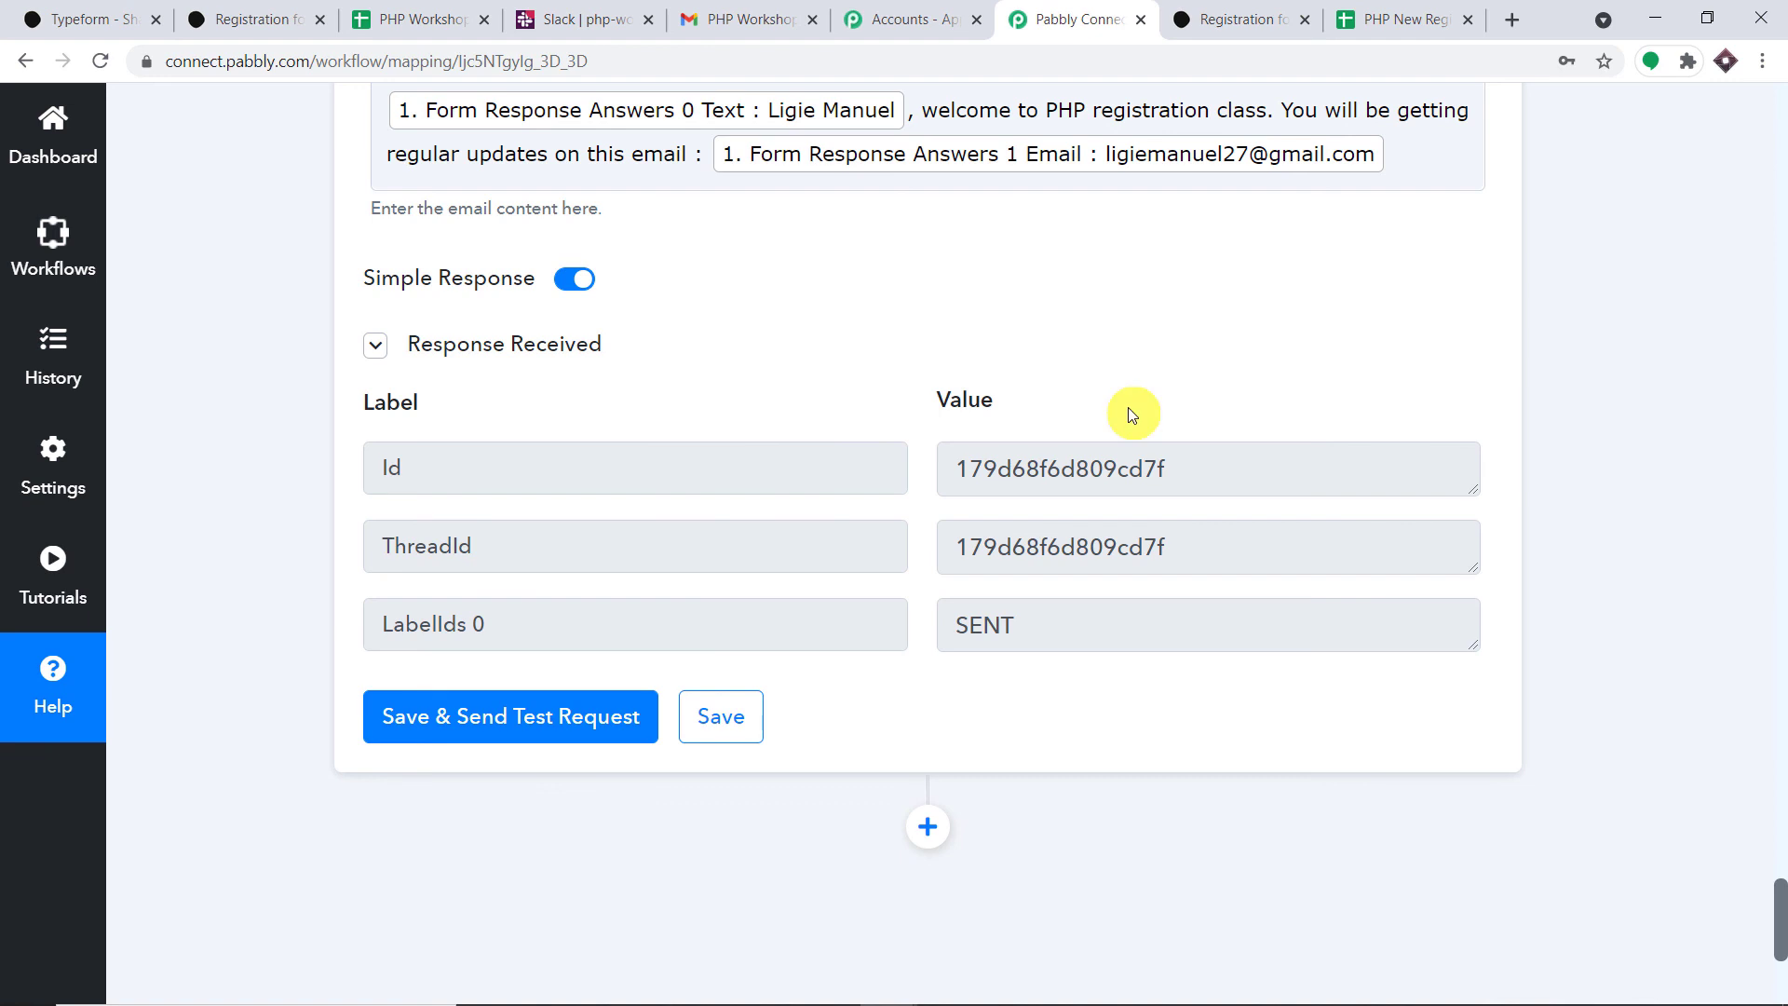
click(759, 6)
- Switch to the registrant's Gmail account and open the 'Welcome to Class' test email
click(1734, 135)
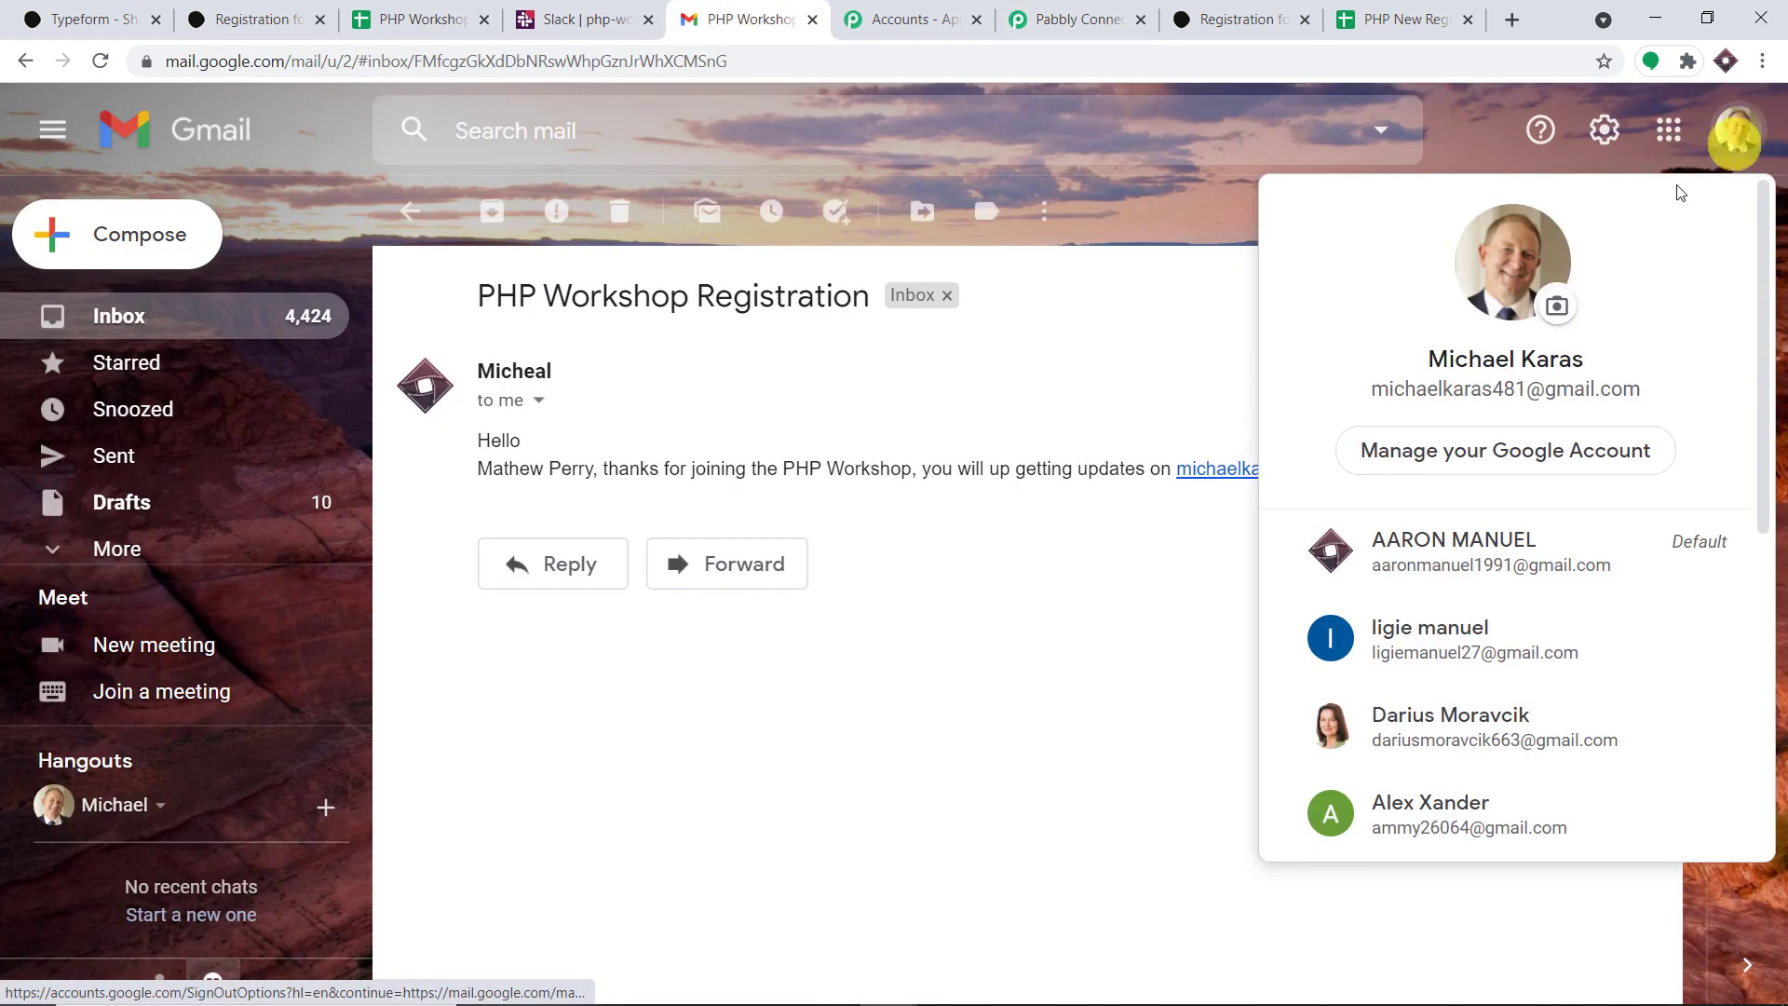
click(1451, 644)
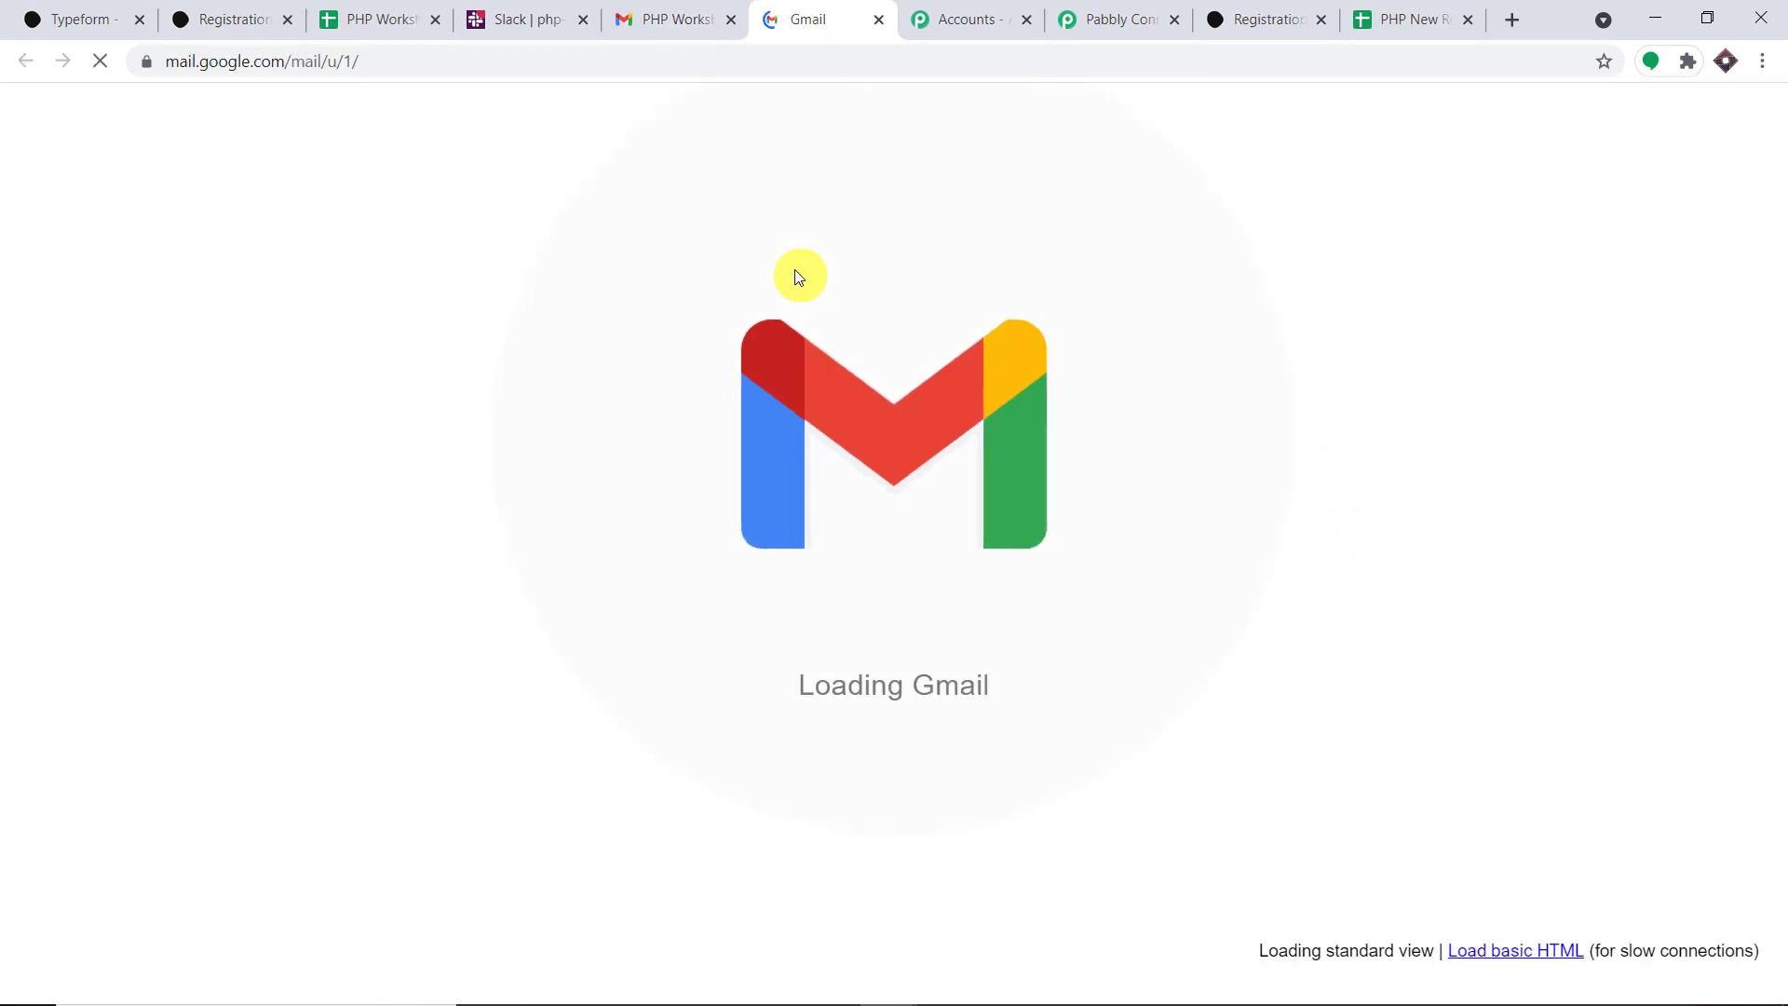
click(838, 359)
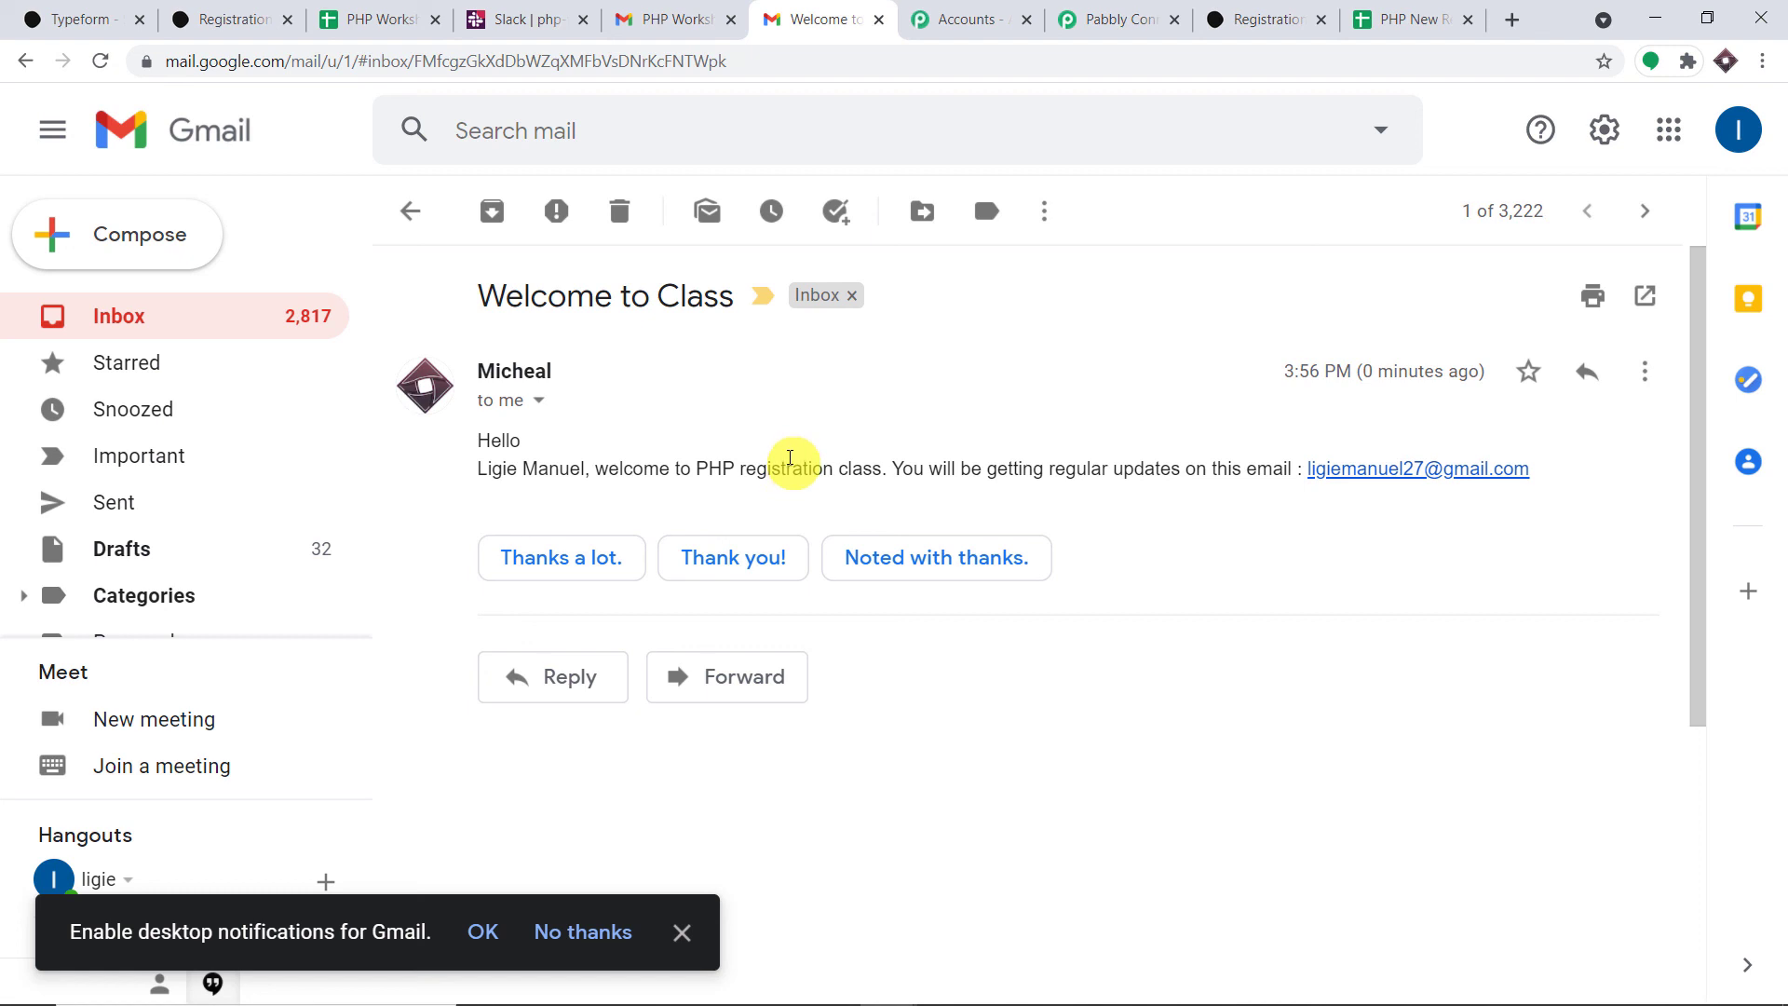
click(1103, 17)
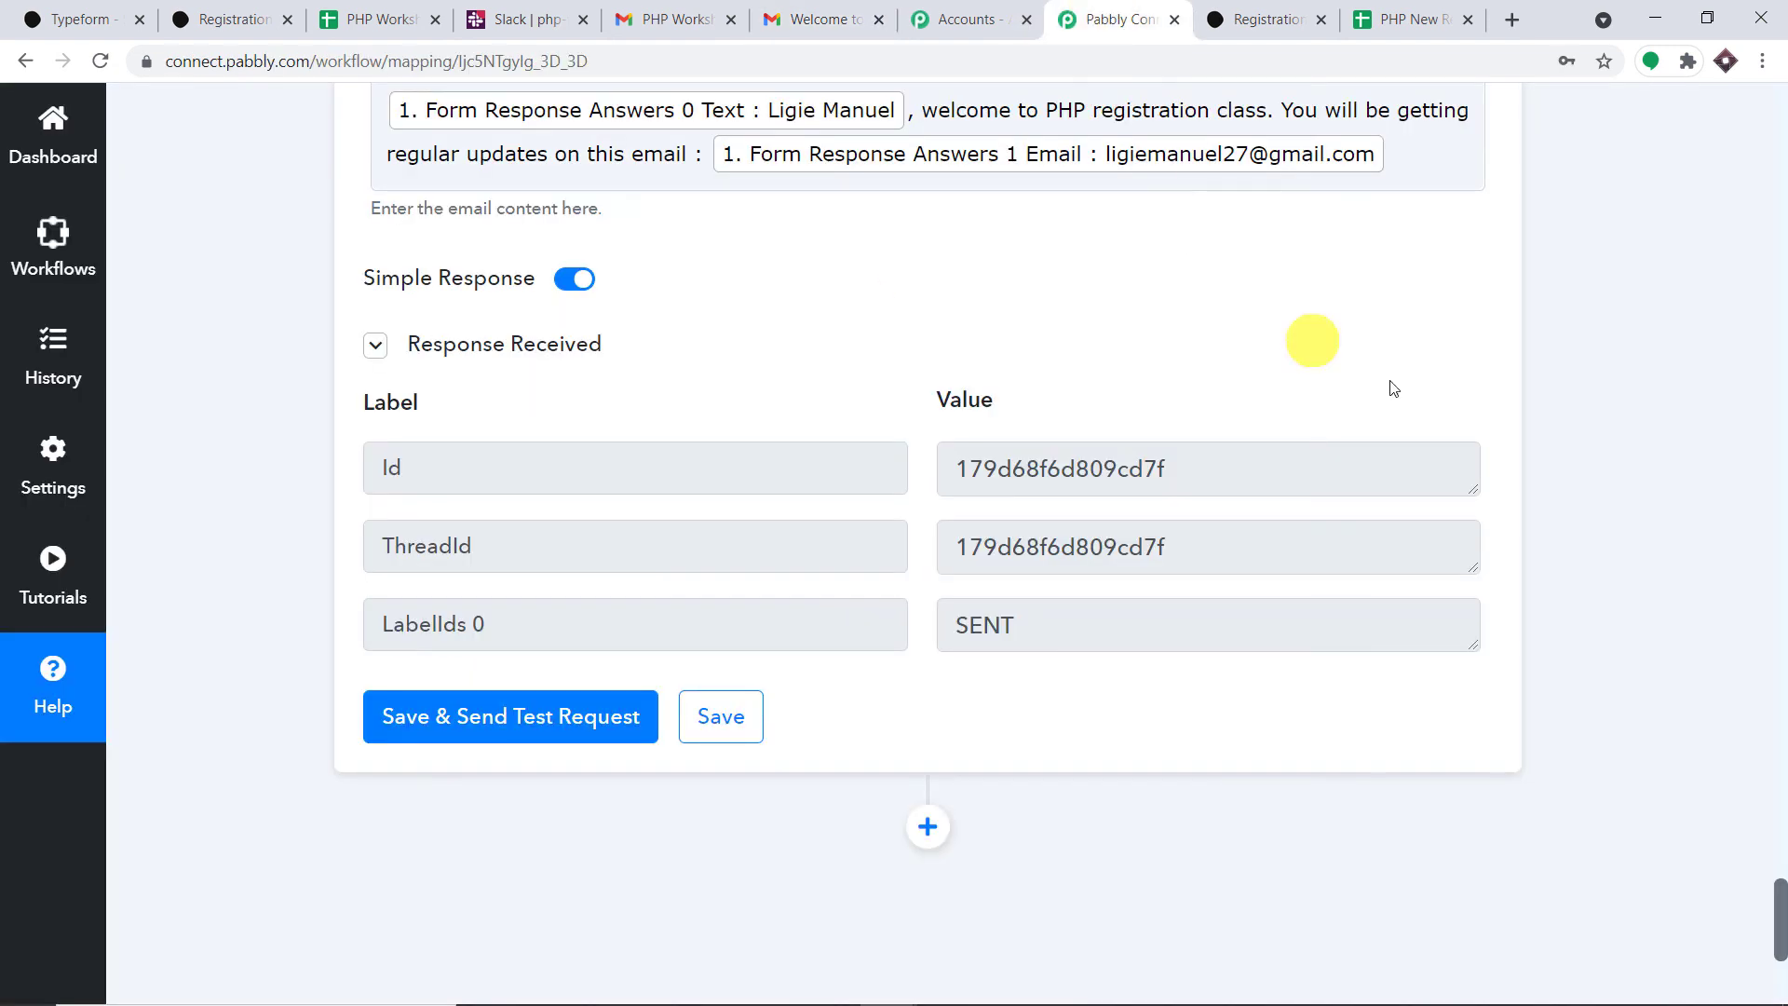
- Collapse the Gmail and Slack step cards
click(1786, 592)
drag(1782, 829, 1780, 736)
click(946, 319)
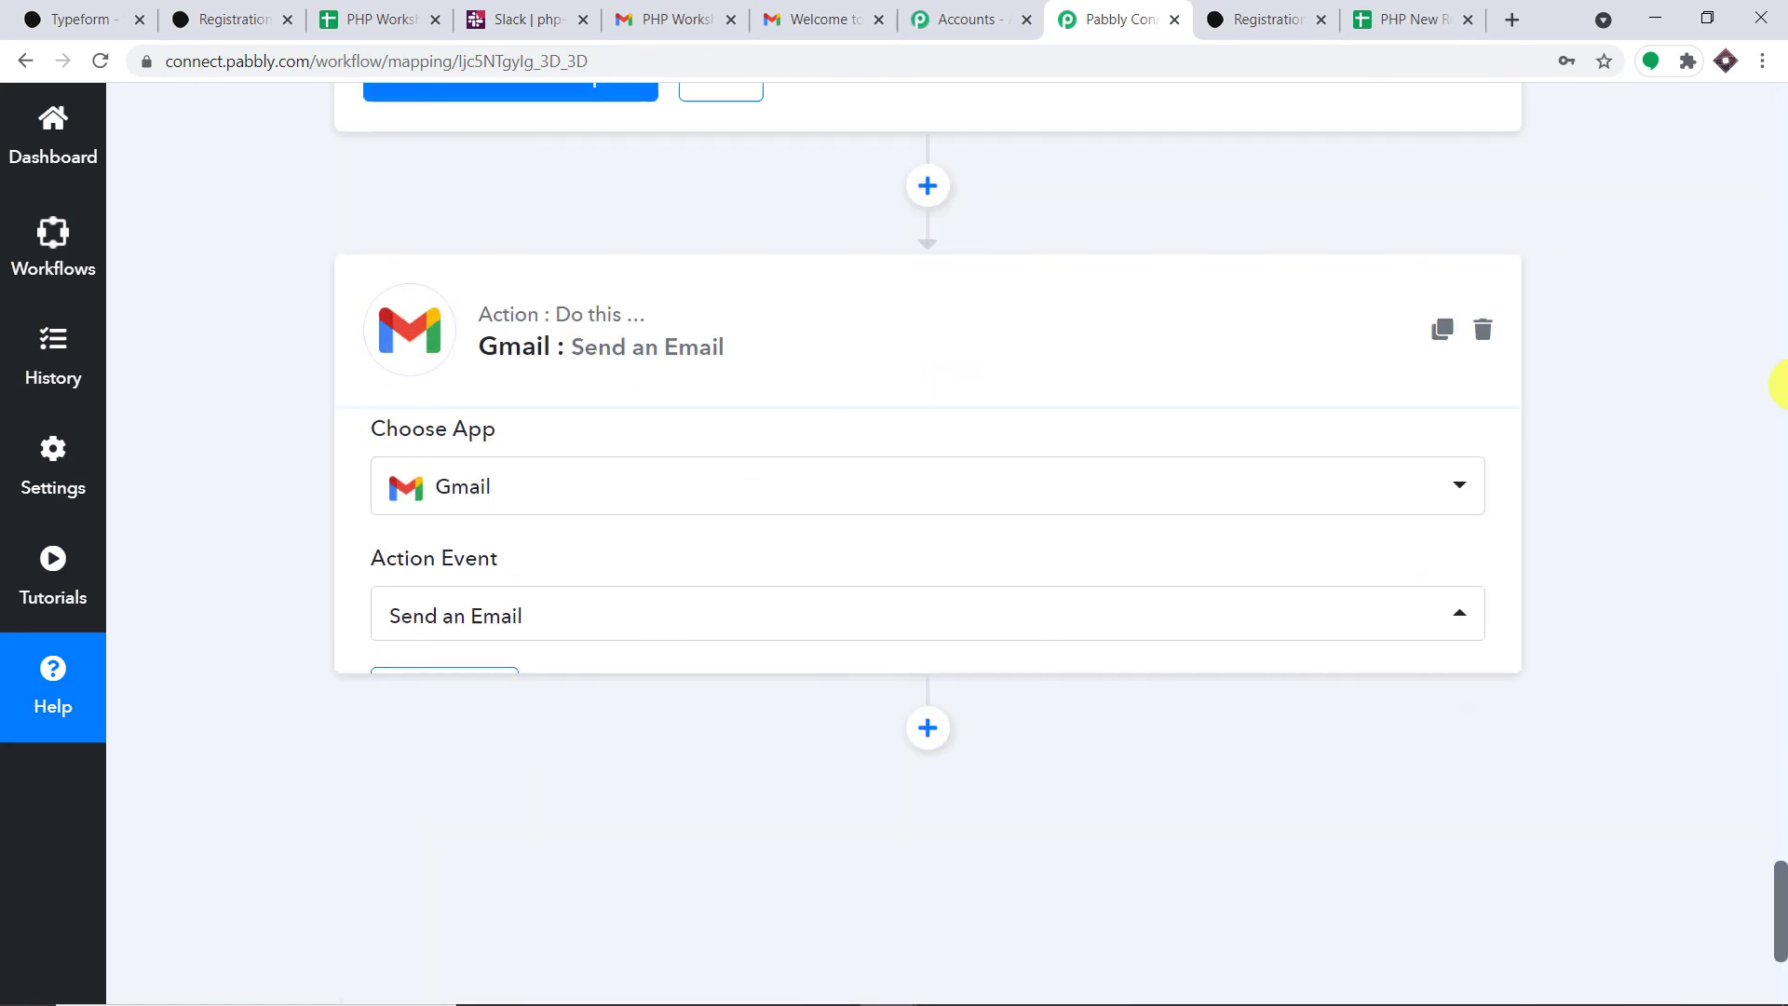
click(1781, 386)
click(1781, 386)
click(1781, 386)
click(1781, 387)
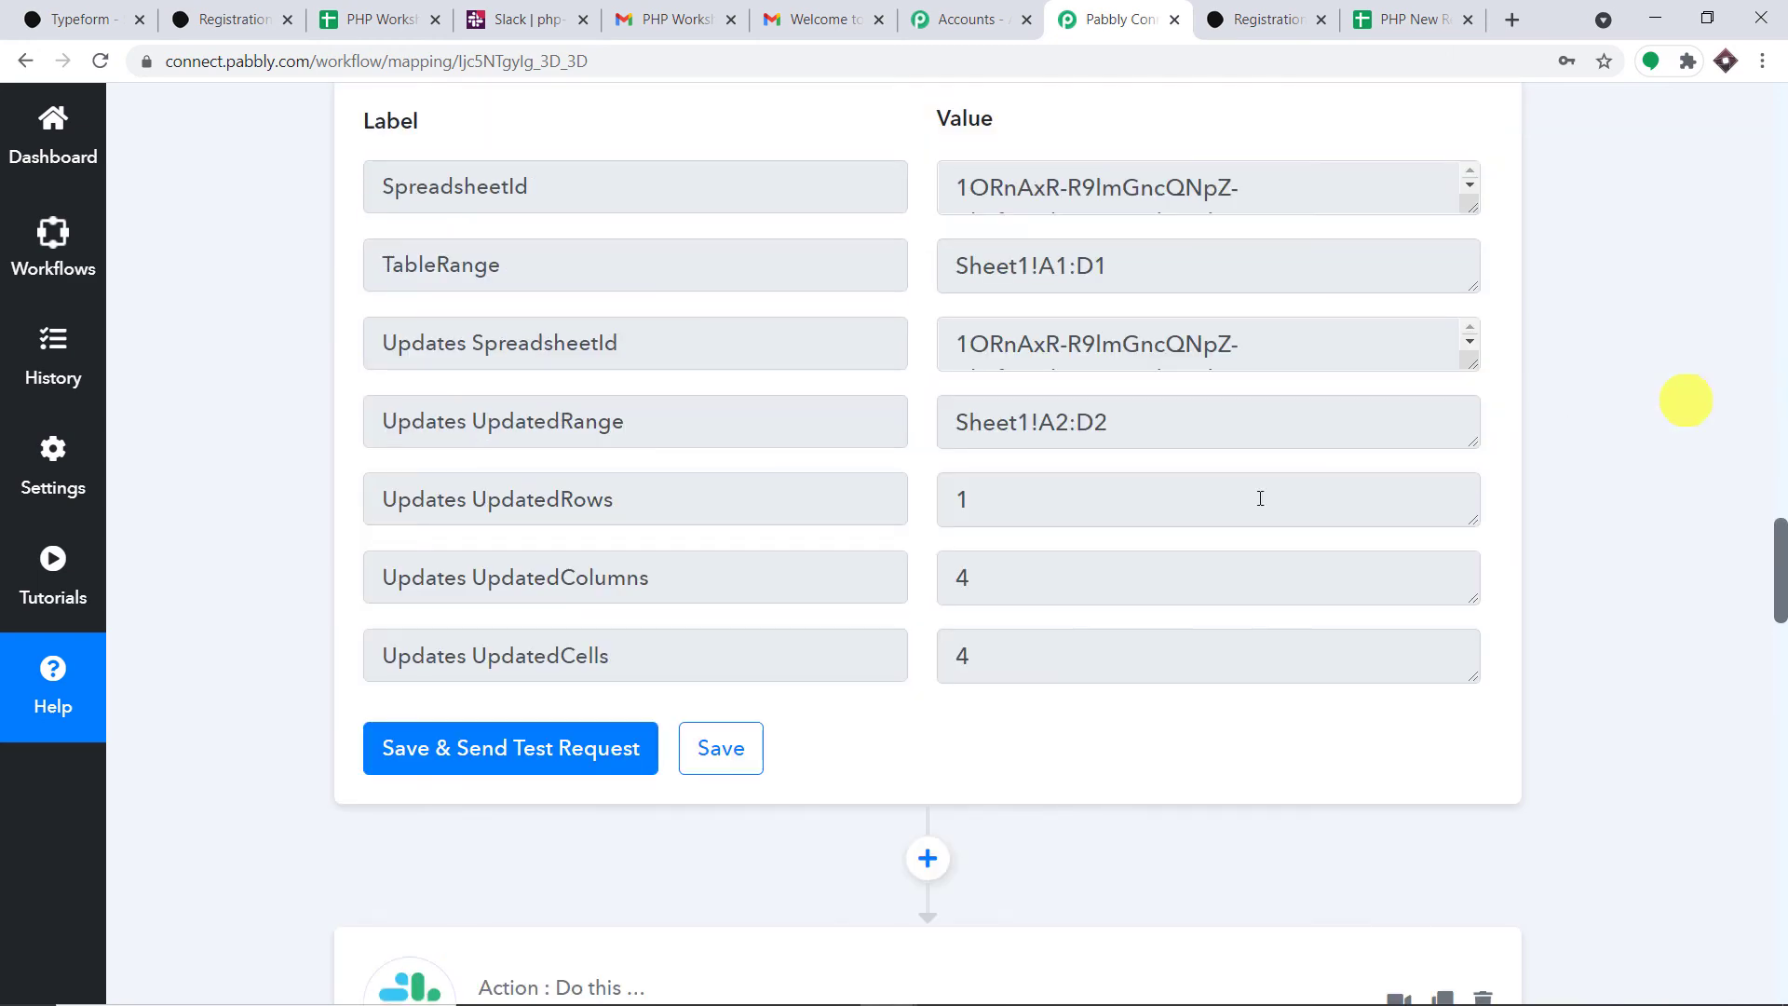
click(634, 967)
- Collapse the Google Sheets and Typeform cards, then scroll through the finished workflow
click(1782, 389)
click(1783, 389)
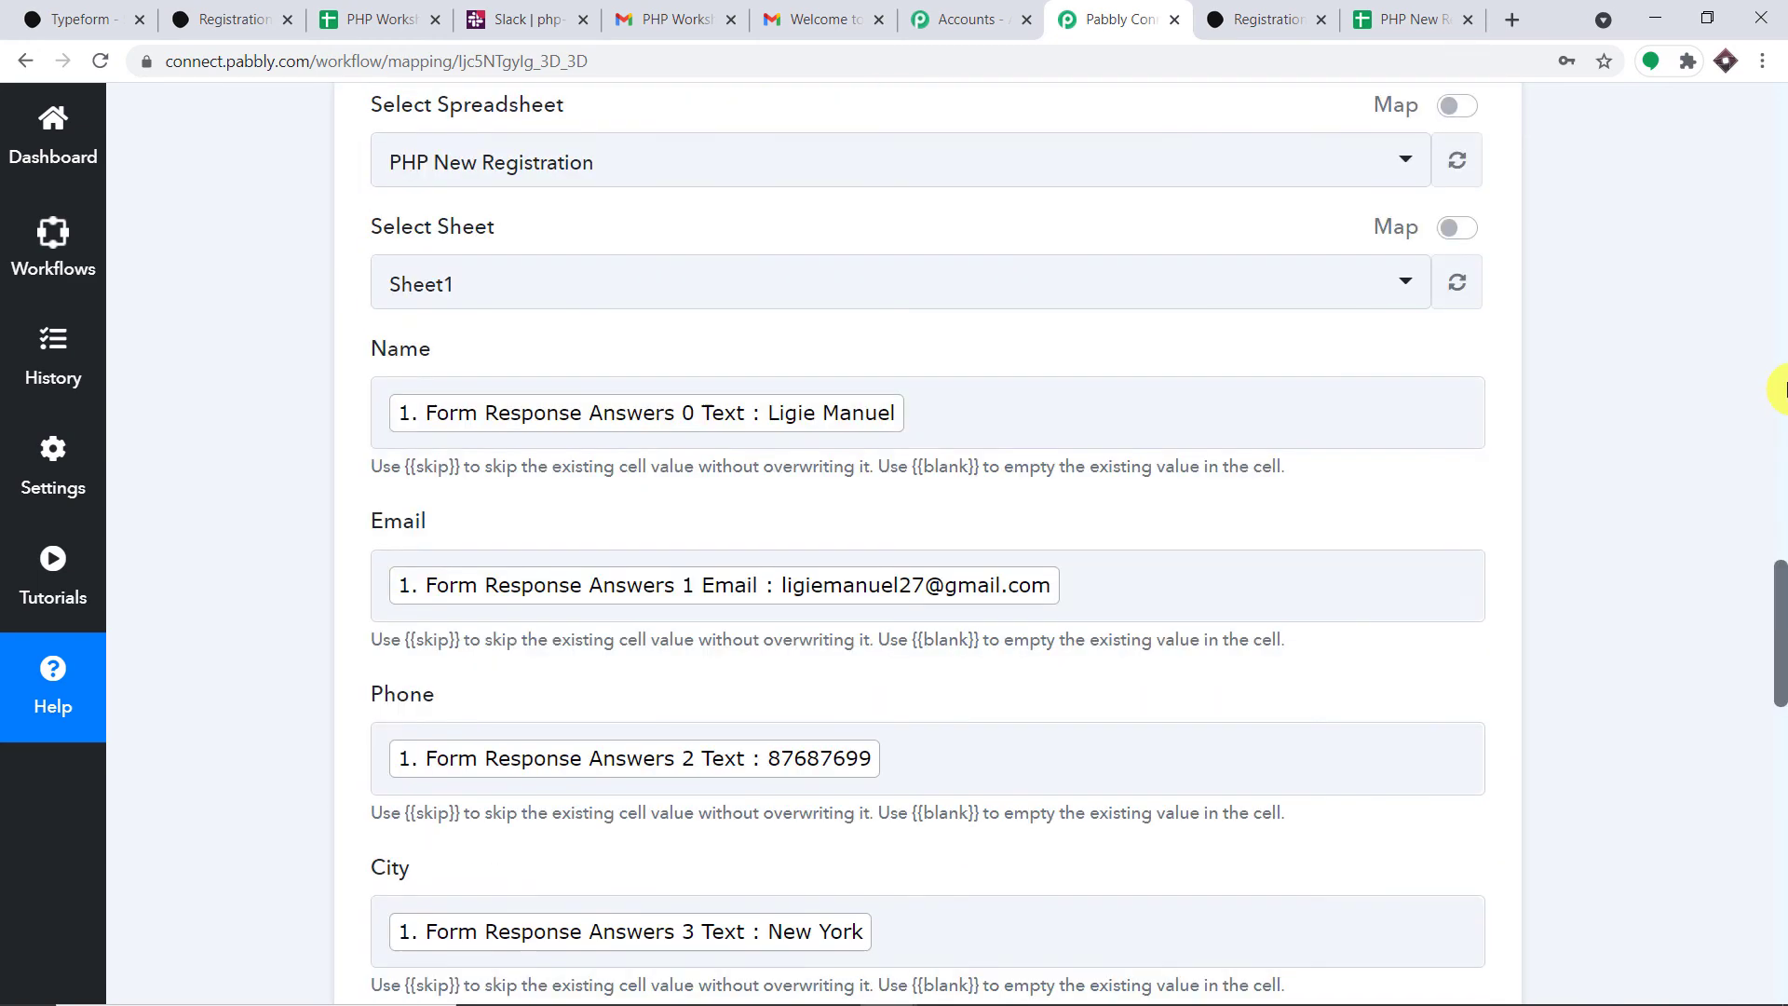
click(1780, 390)
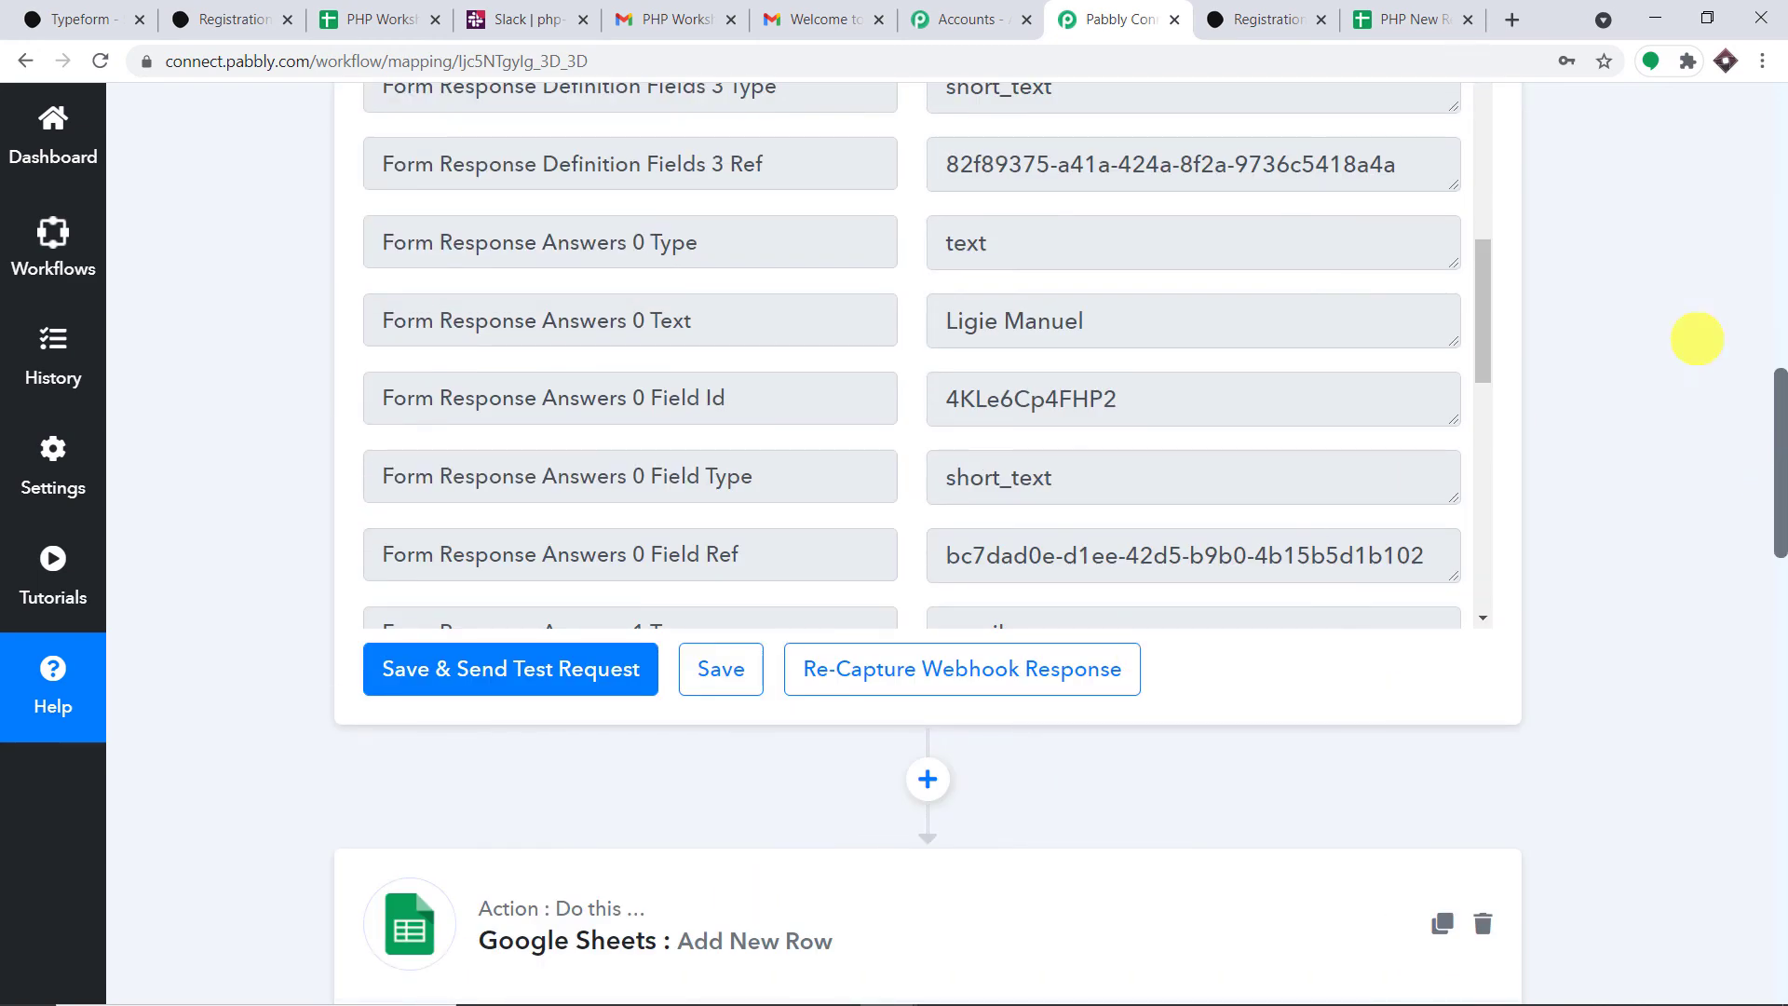
click(1781, 284)
click(1779, 182)
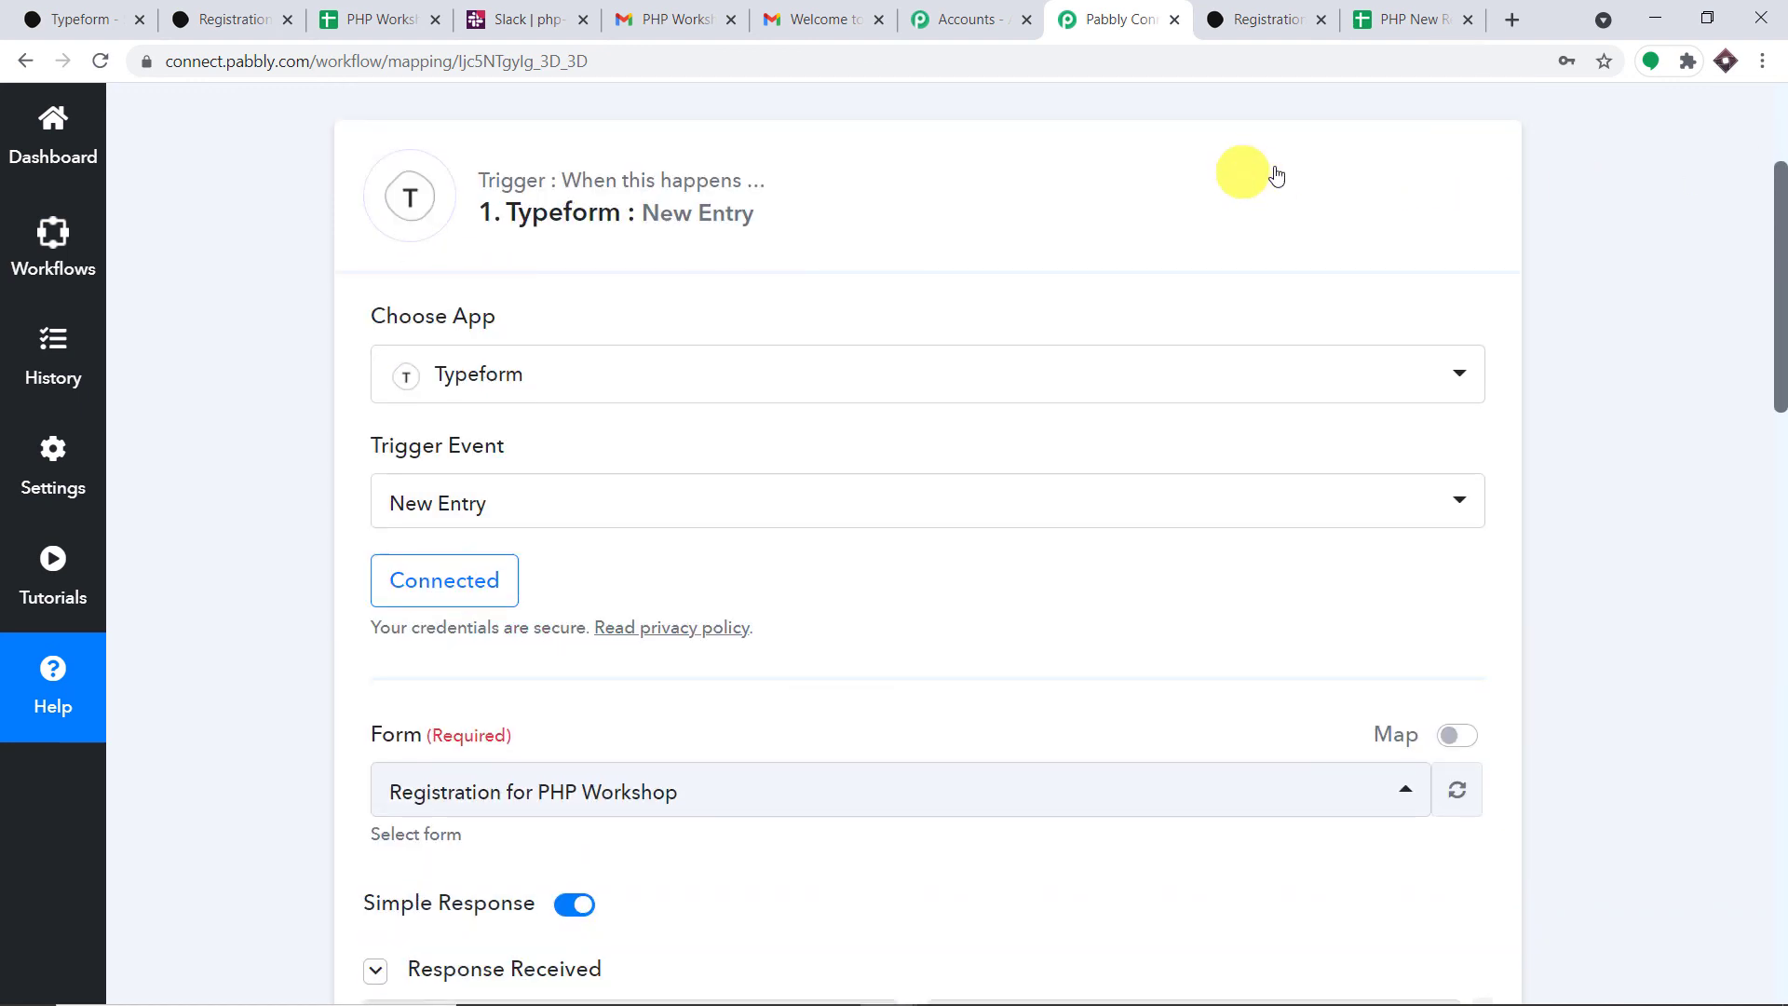
click(1248, 175)
drag(1785, 442, 1784, 467)
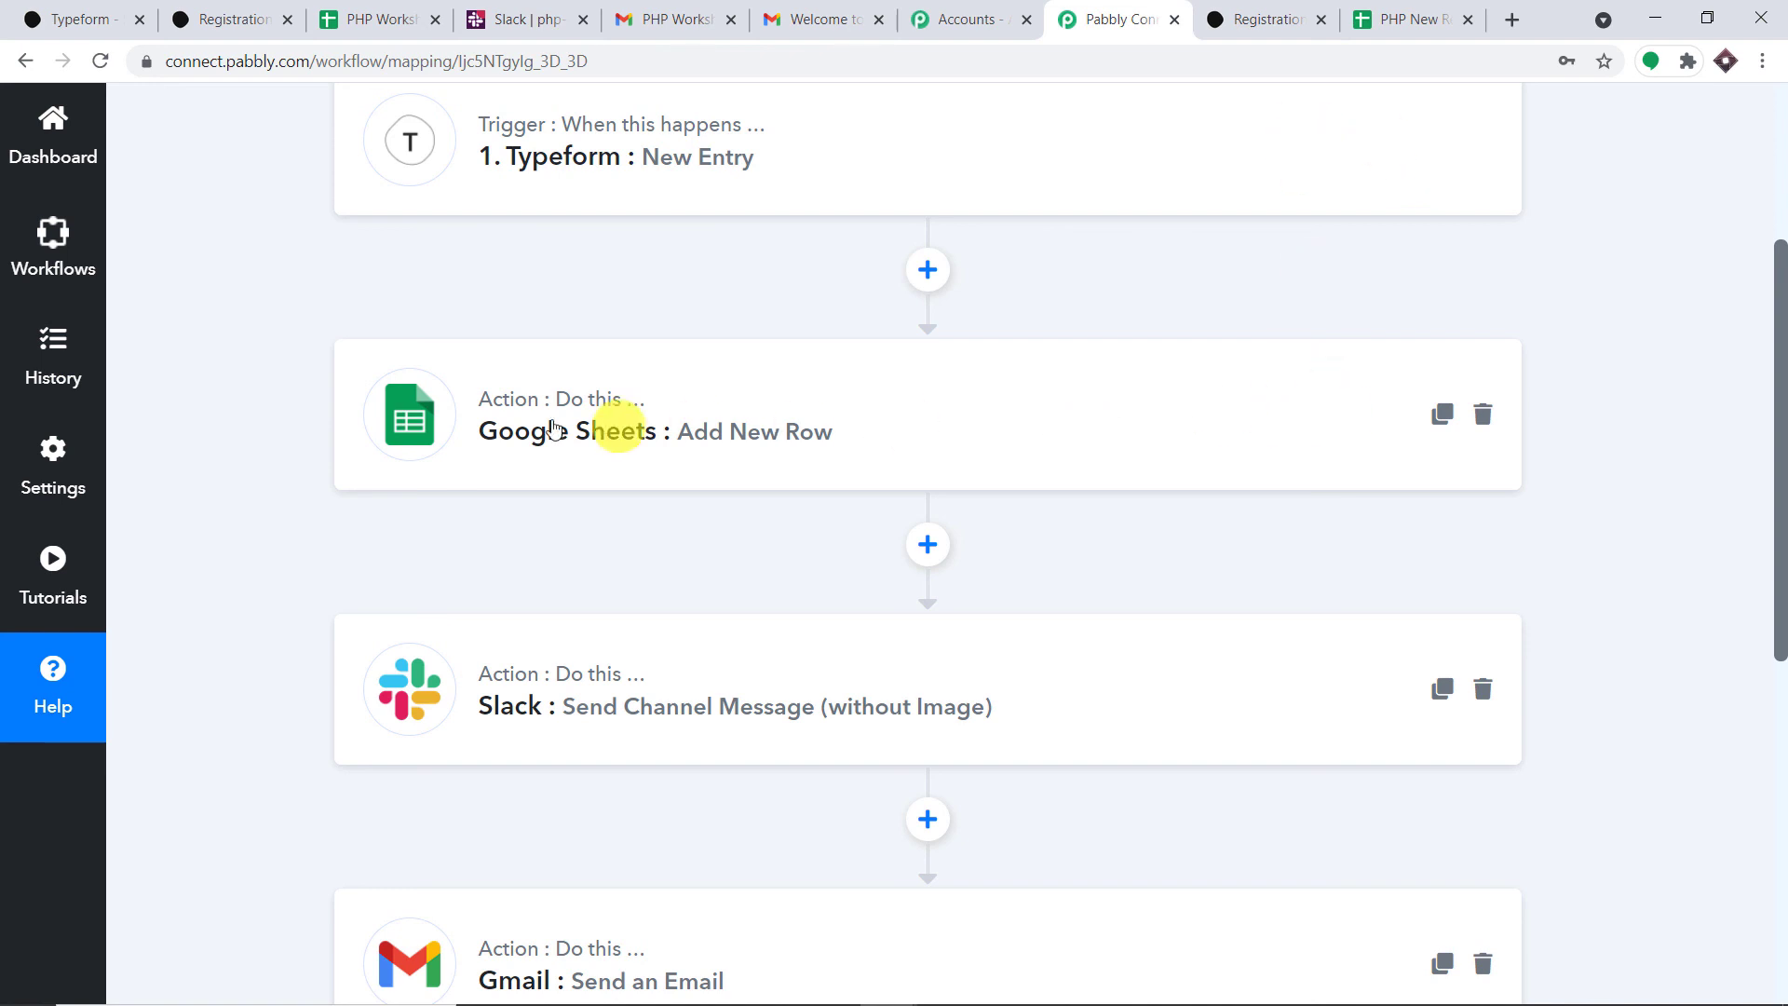
scroll(1144, 426, down, 2)
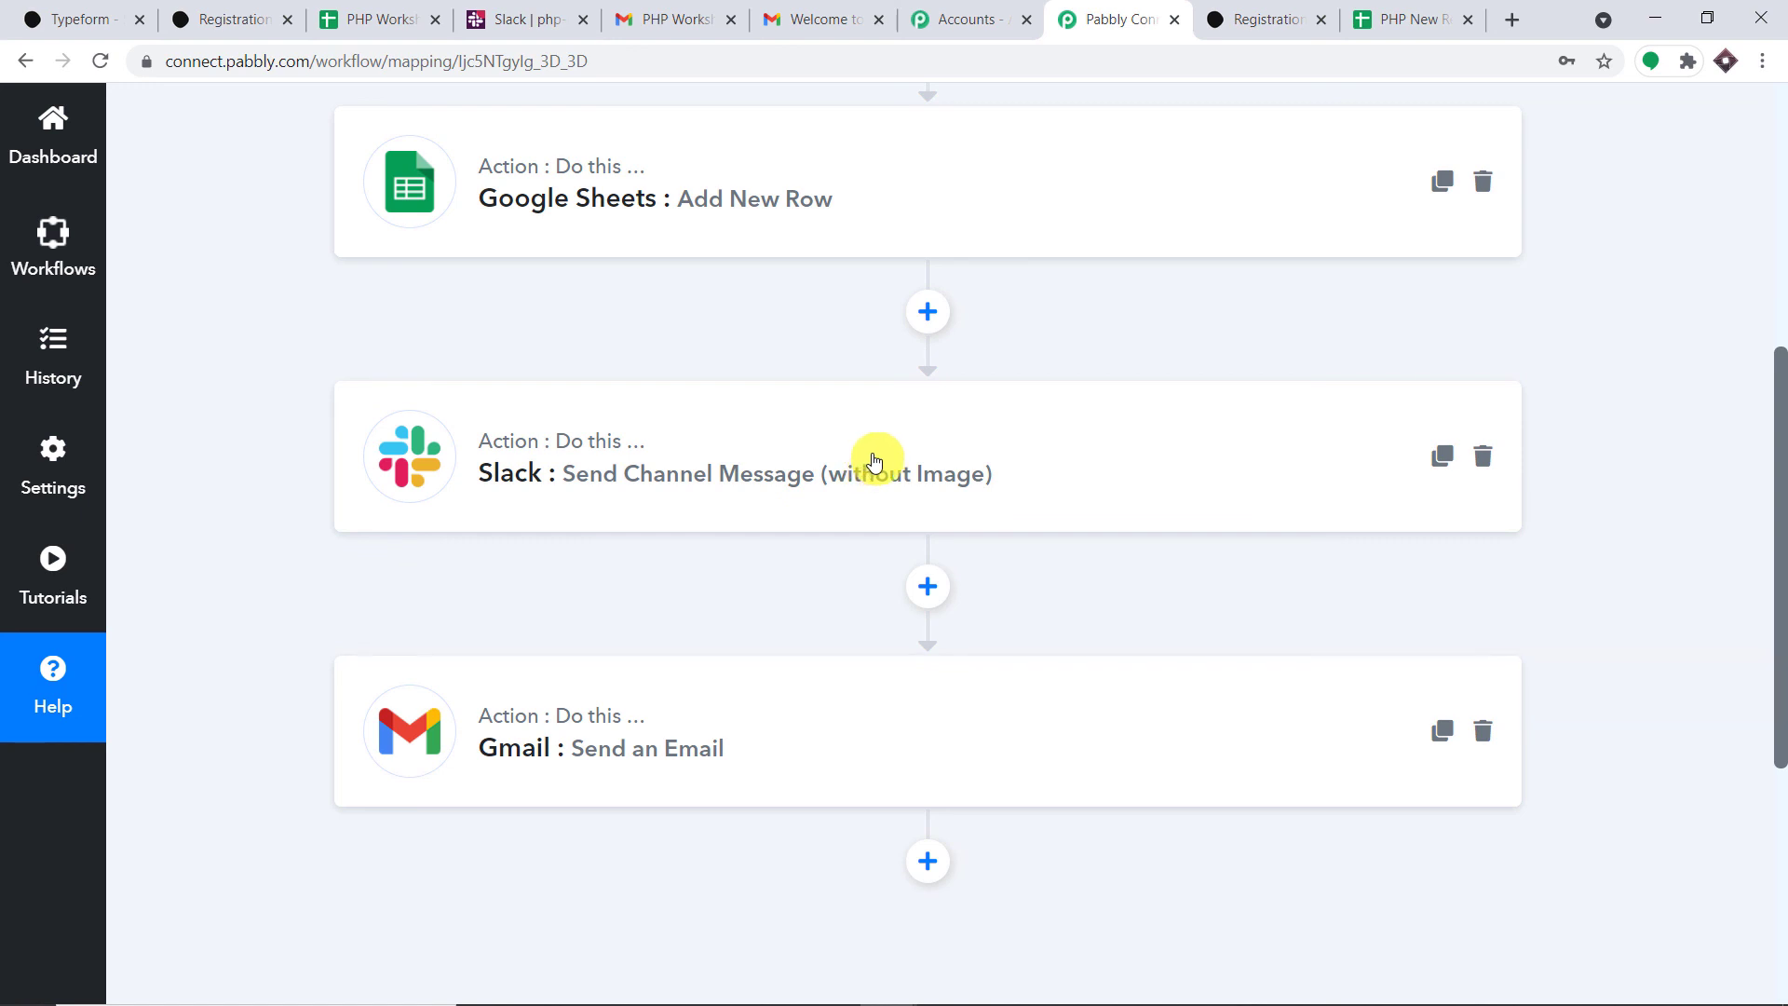
scroll(686, 571, down, 2)
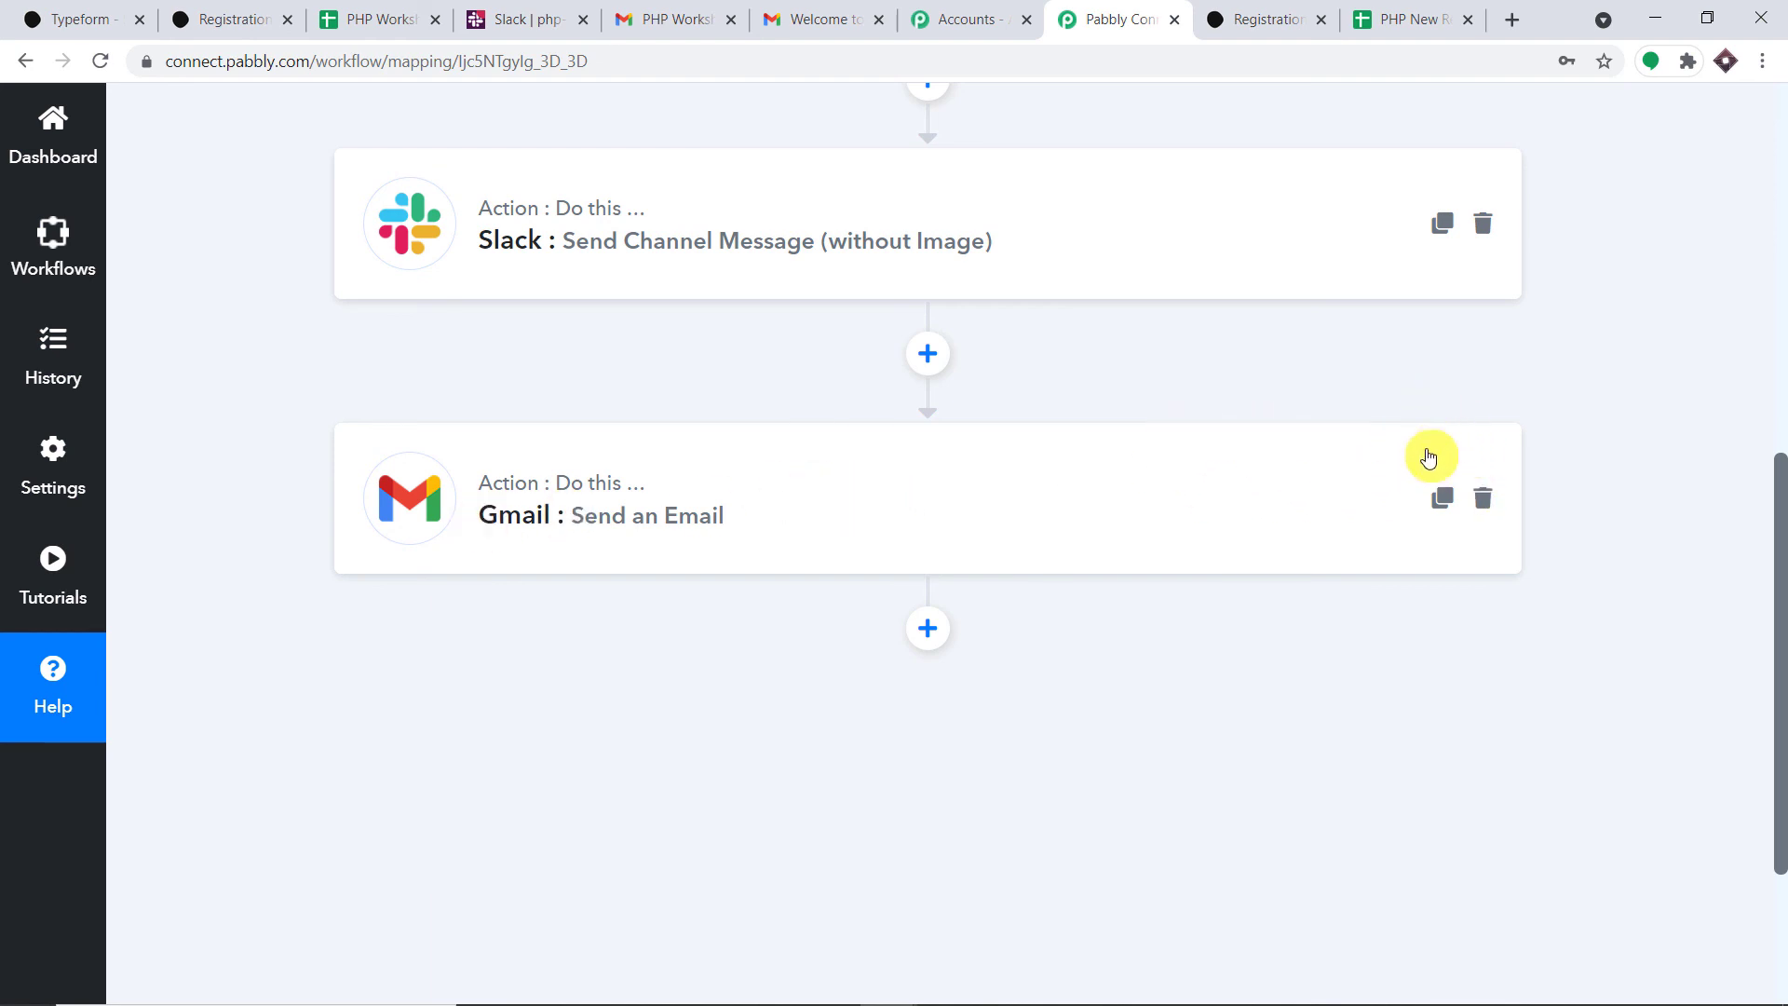
scroll(1087, 463, up, 4)
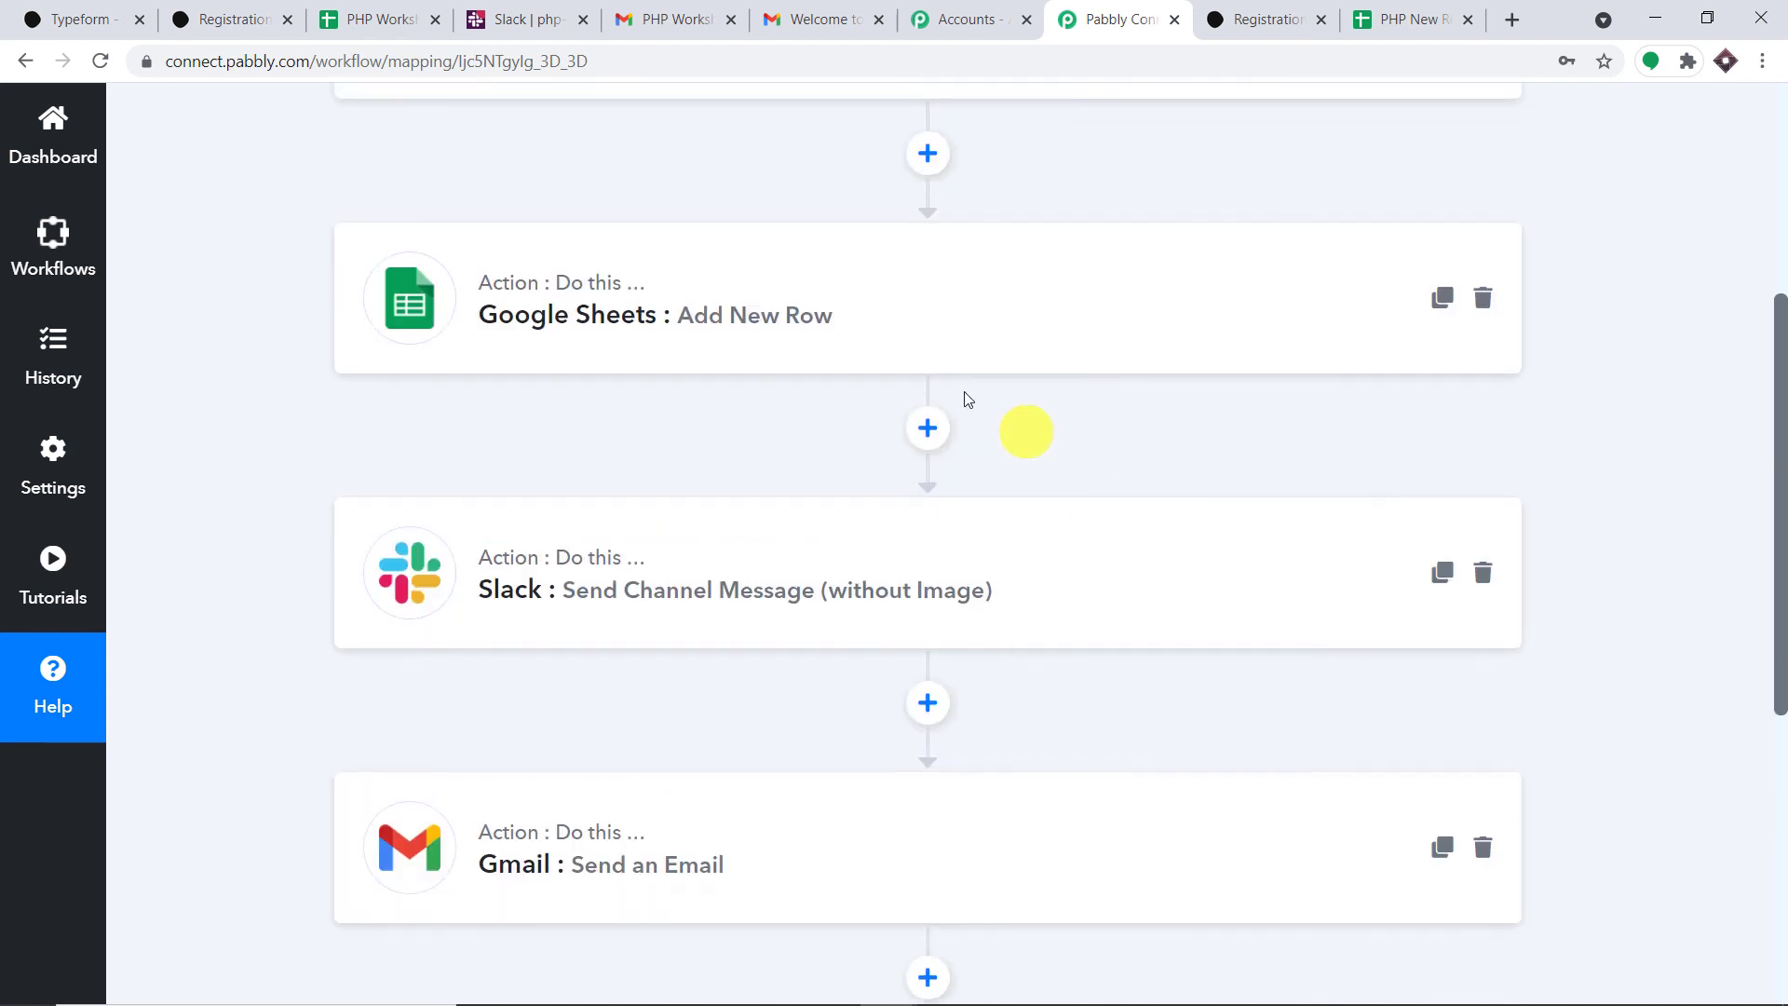